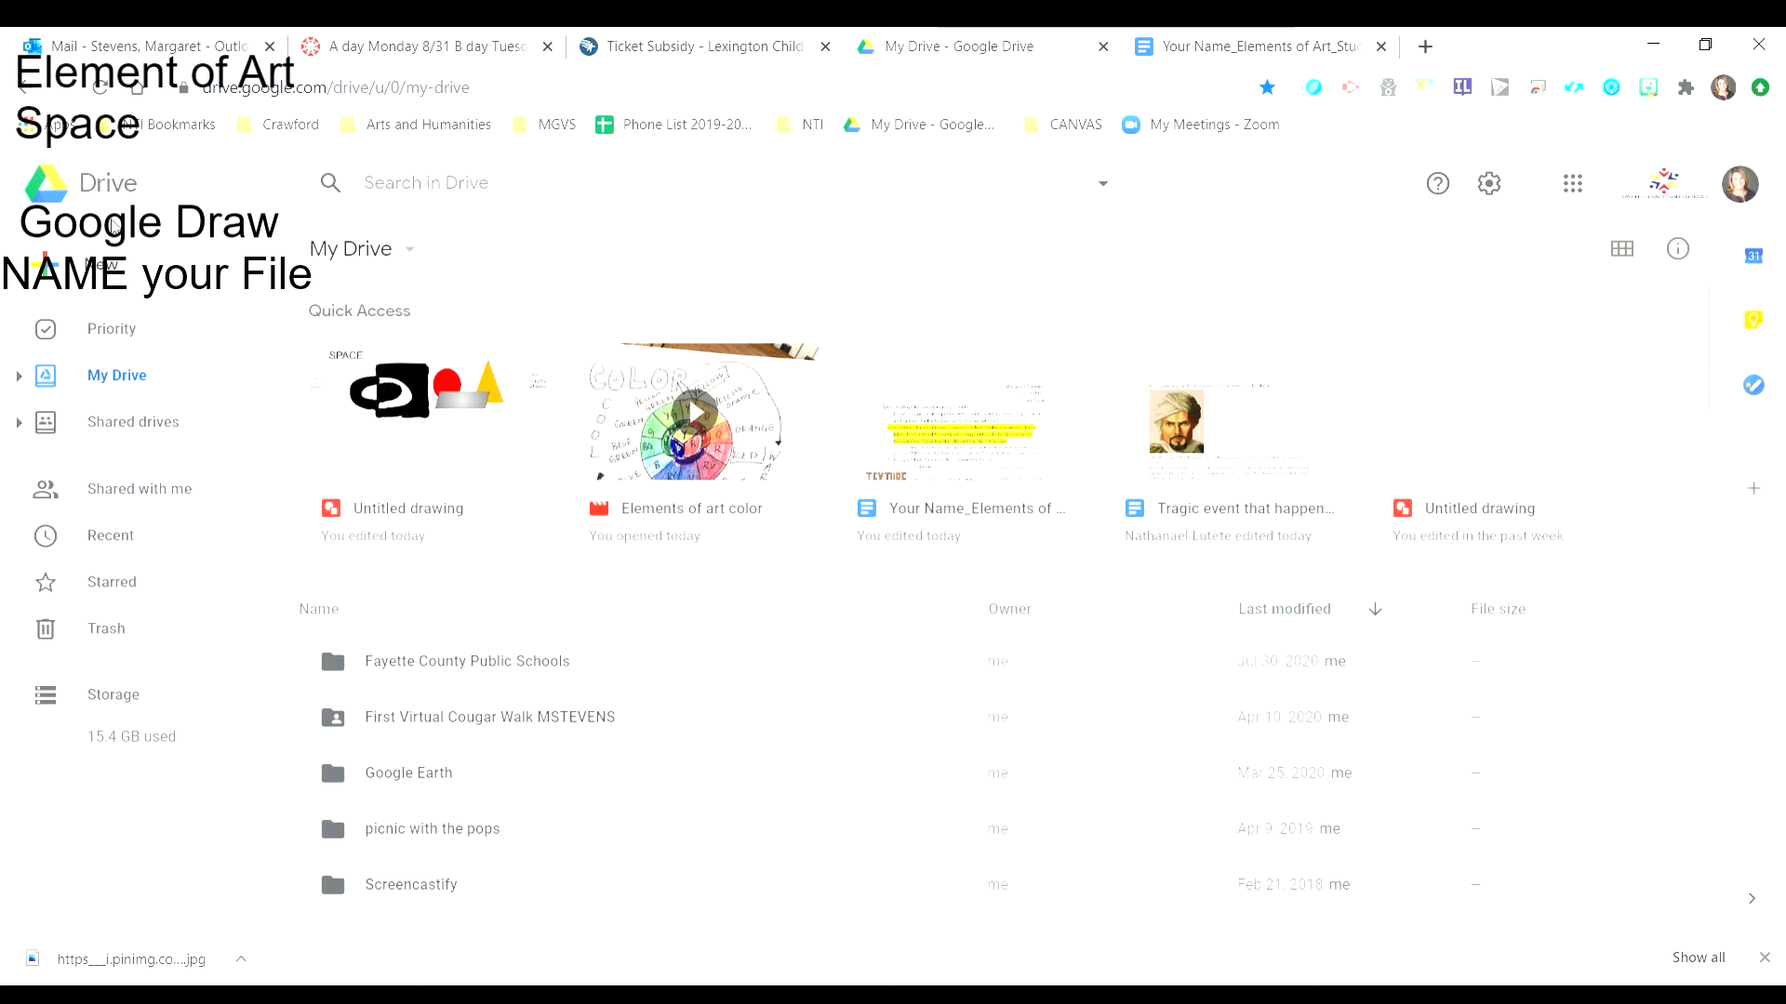
- Create a new Google Drawings file from Google Drive
left_click(76, 263)
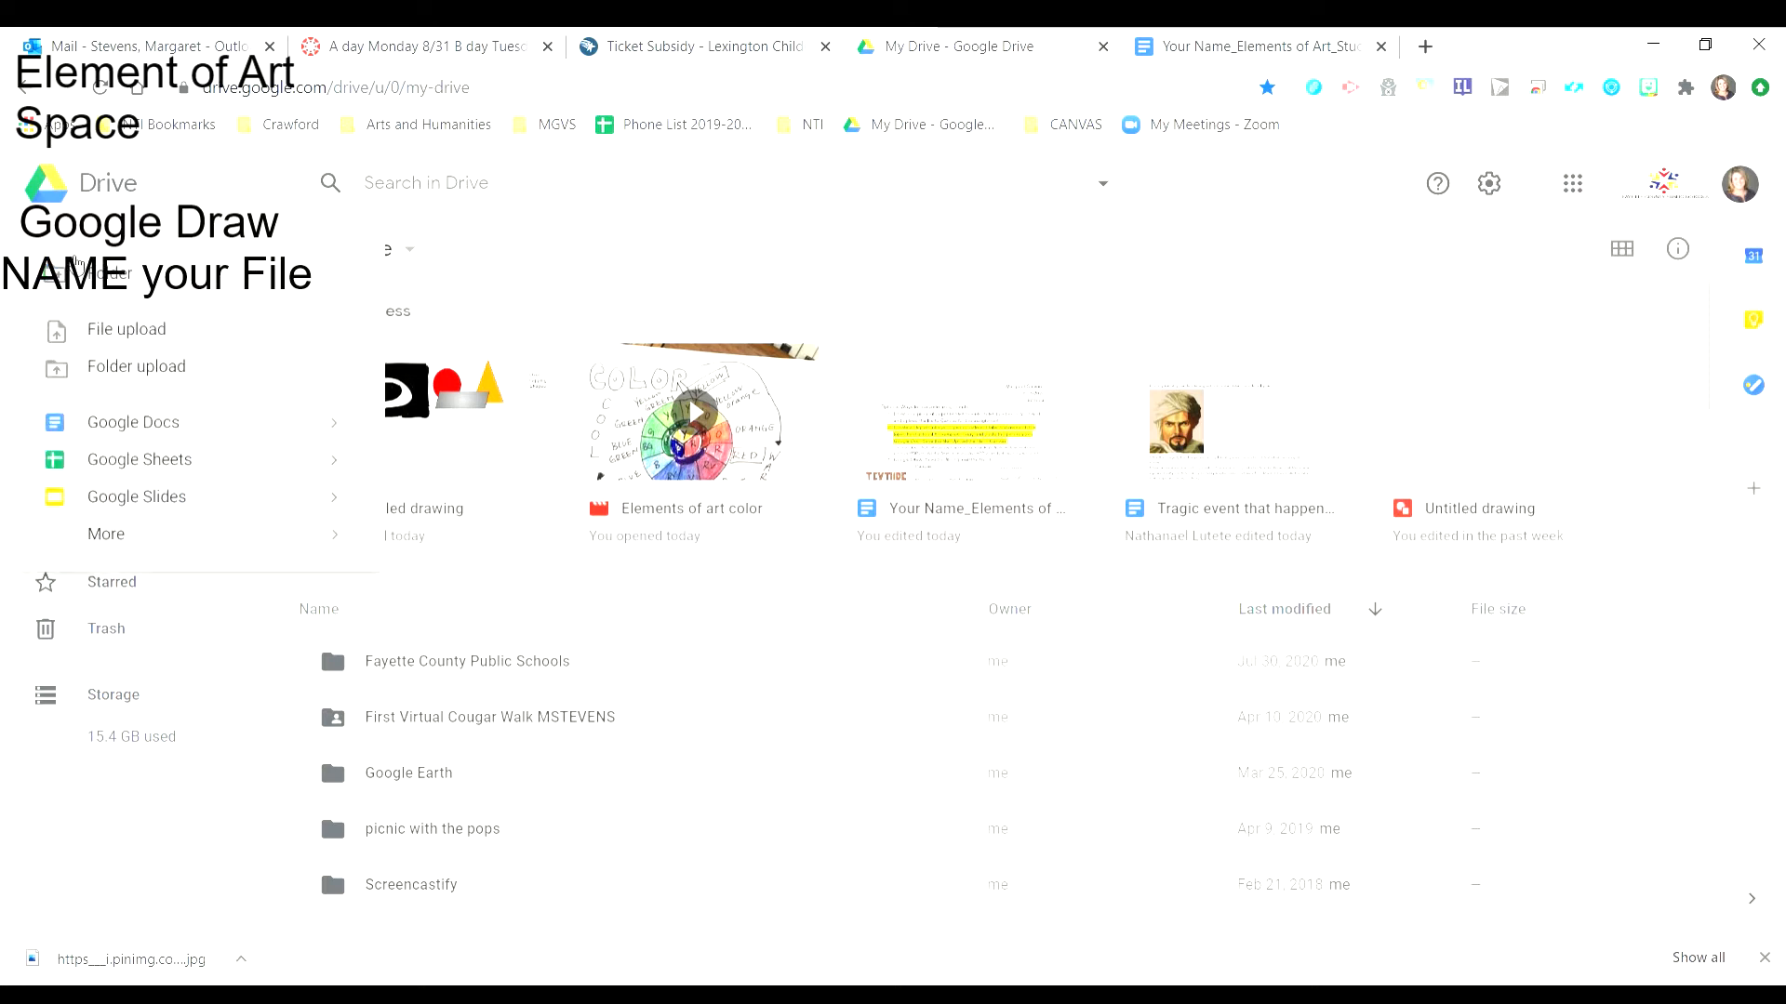
mouse_move(218, 539)
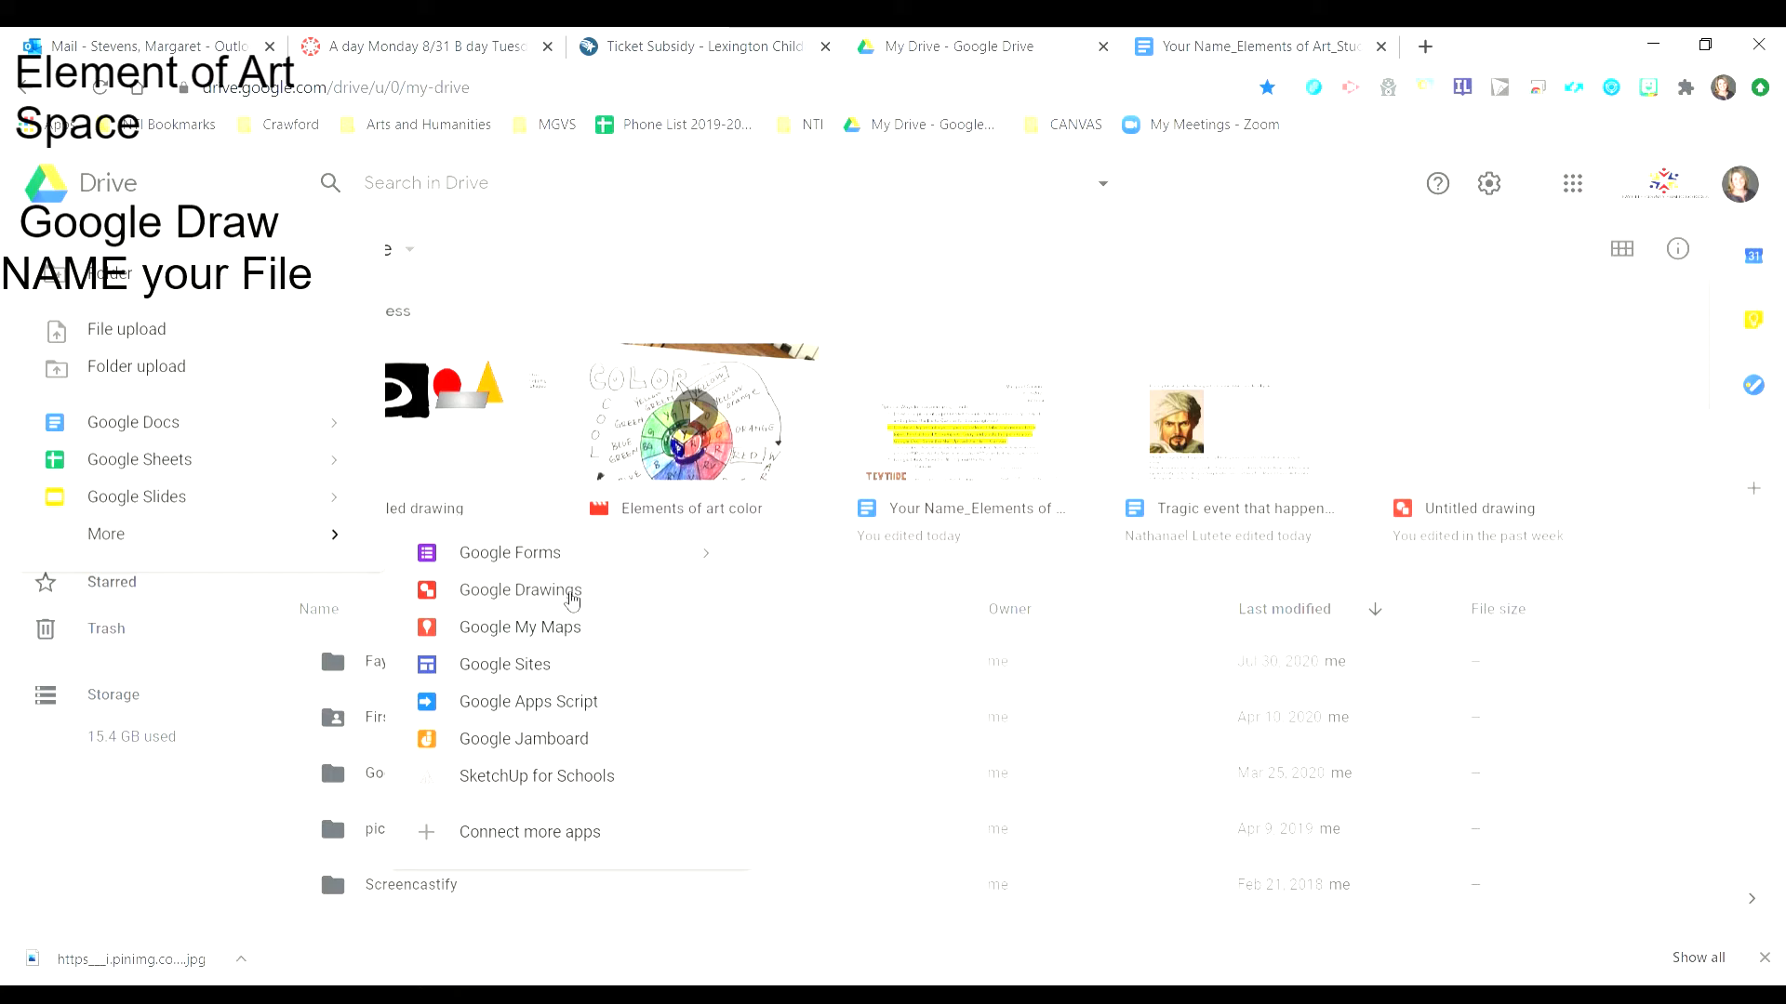
left_click(571, 600)
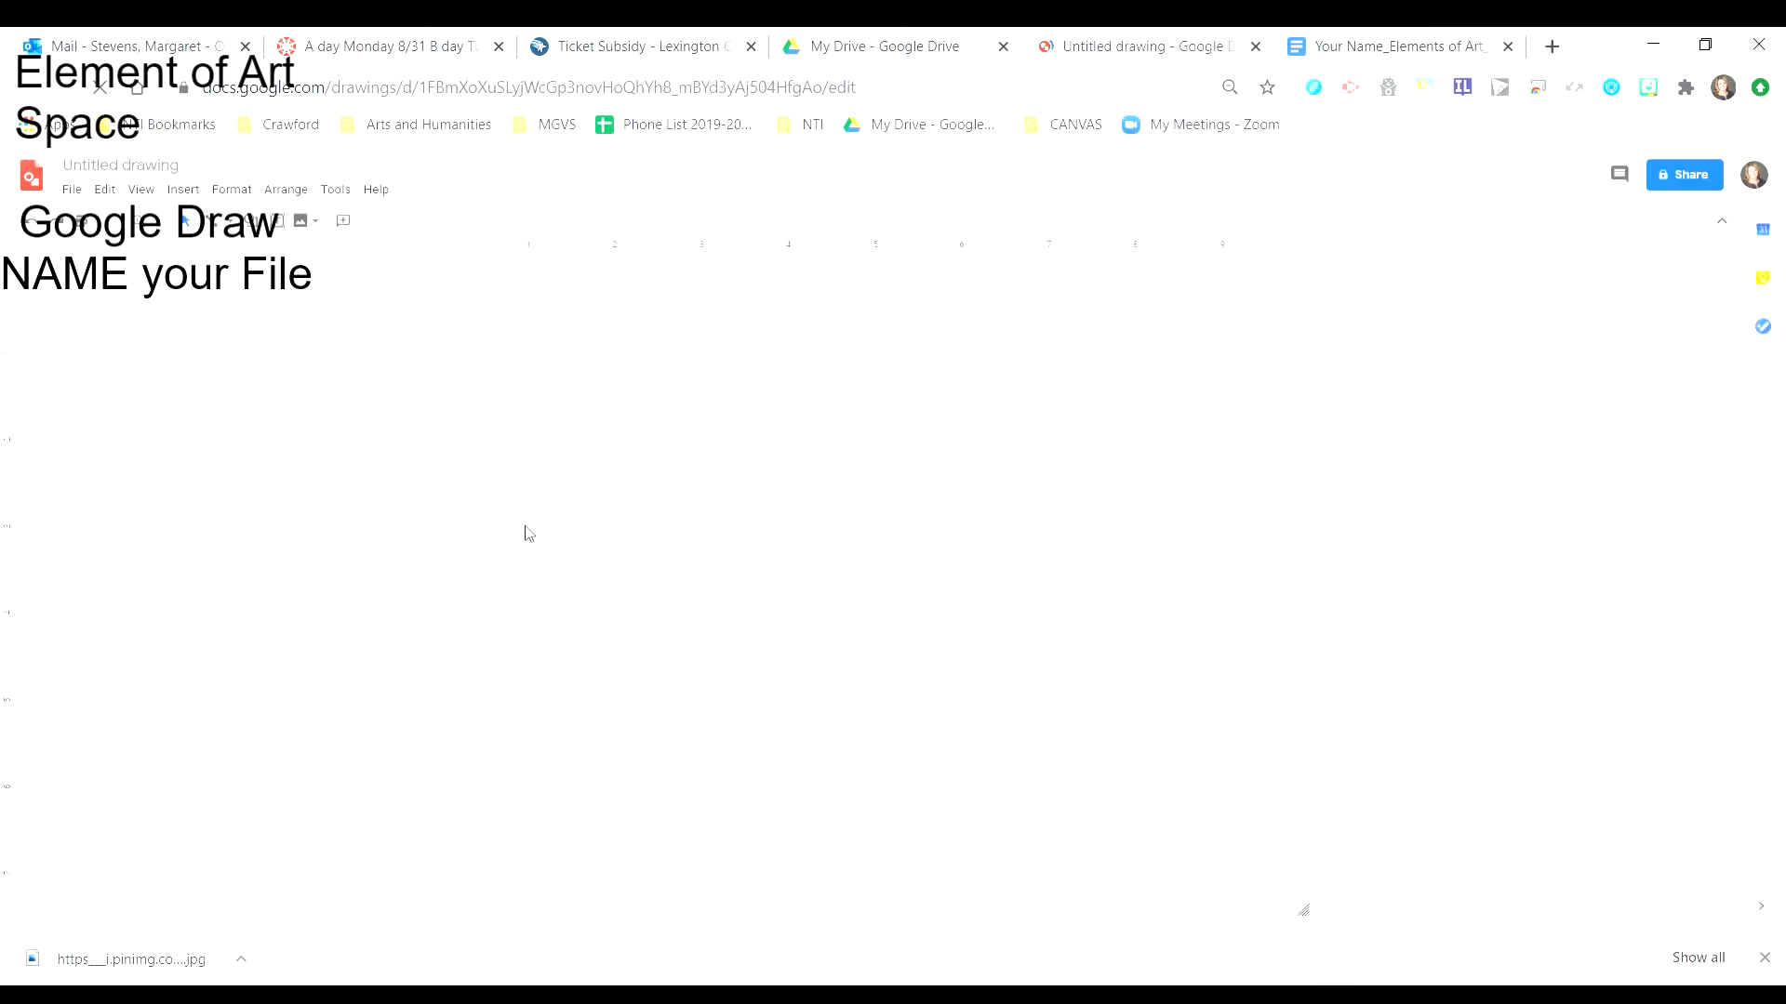
- Rename the drawing as "Your Name_Elements Art_GoogeDraw_SPACE_" followed by the teacher's surname
left_click(153, 172)
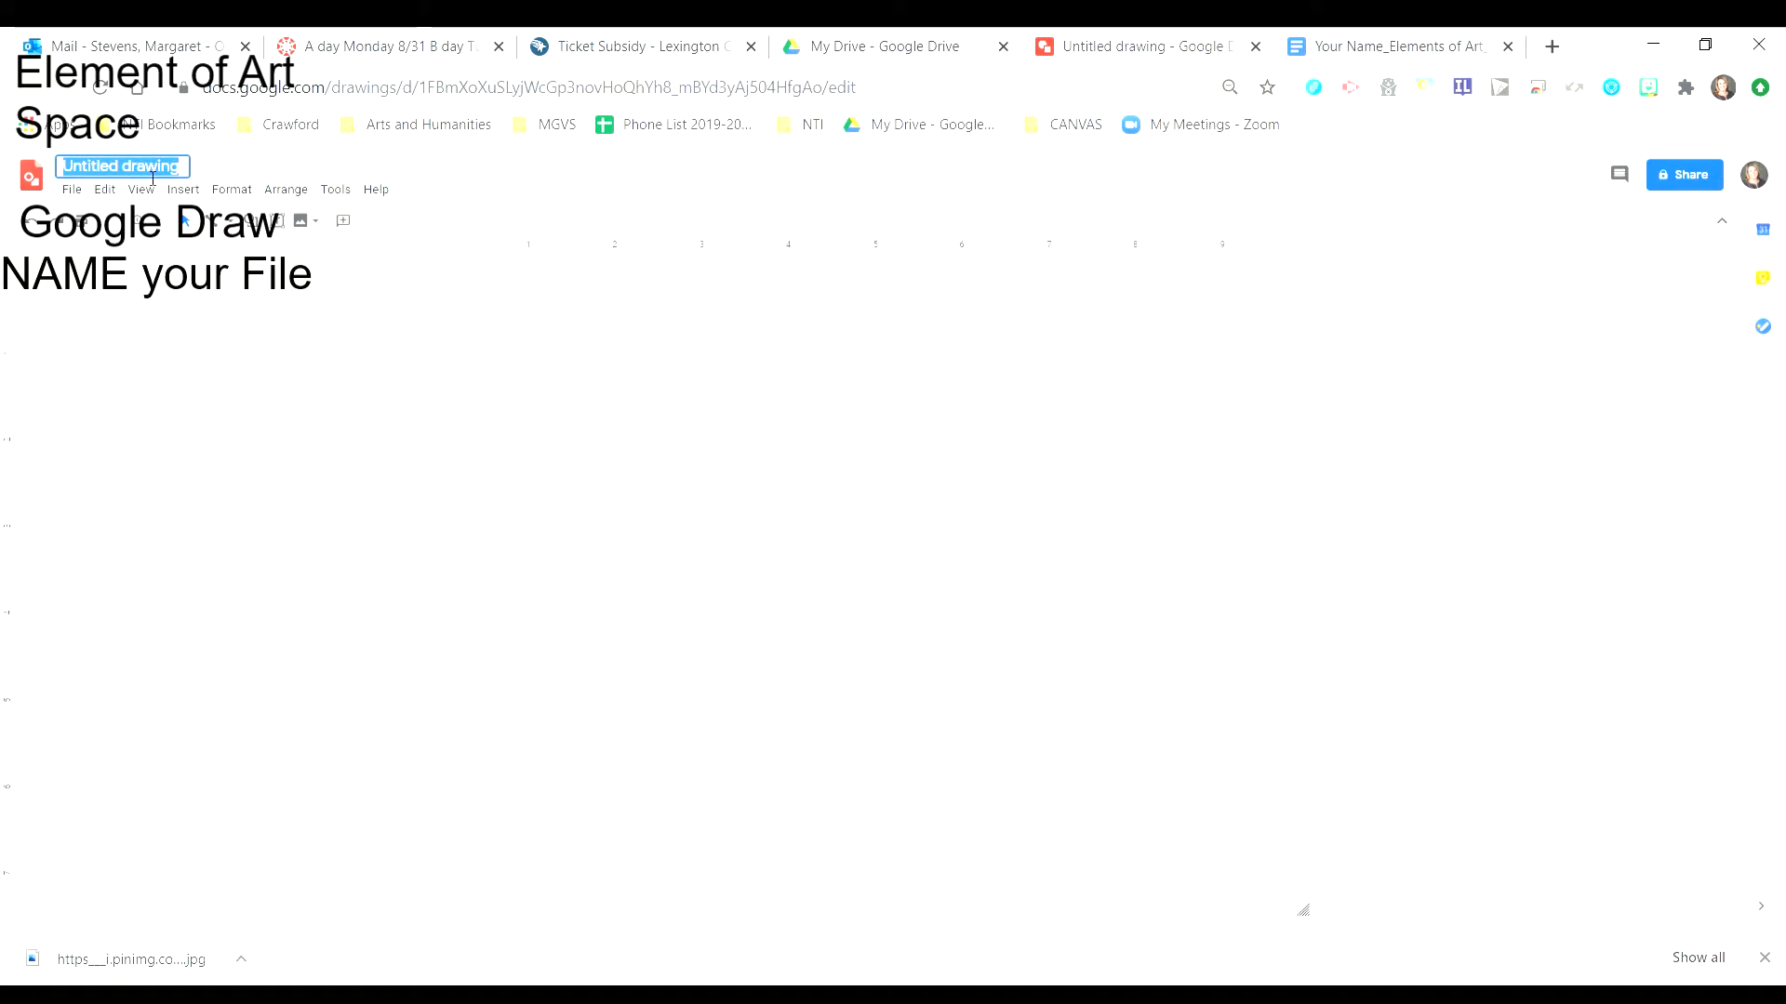
type("Your ")
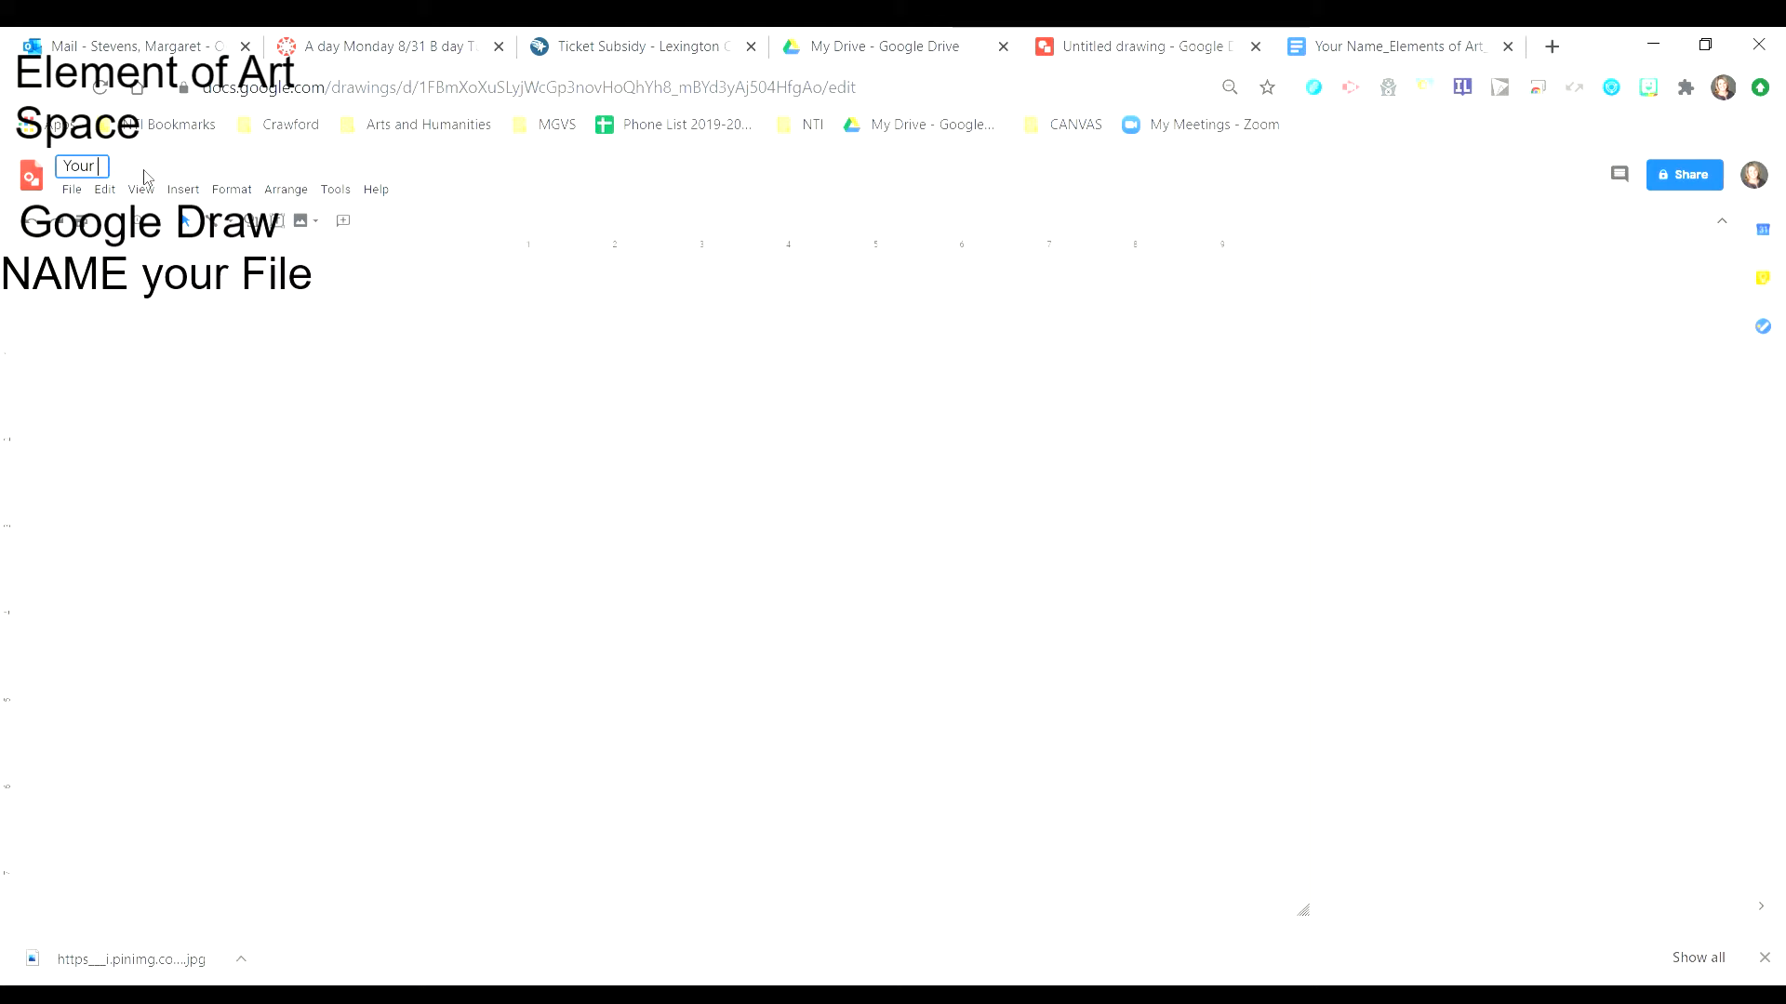
type("Name_")
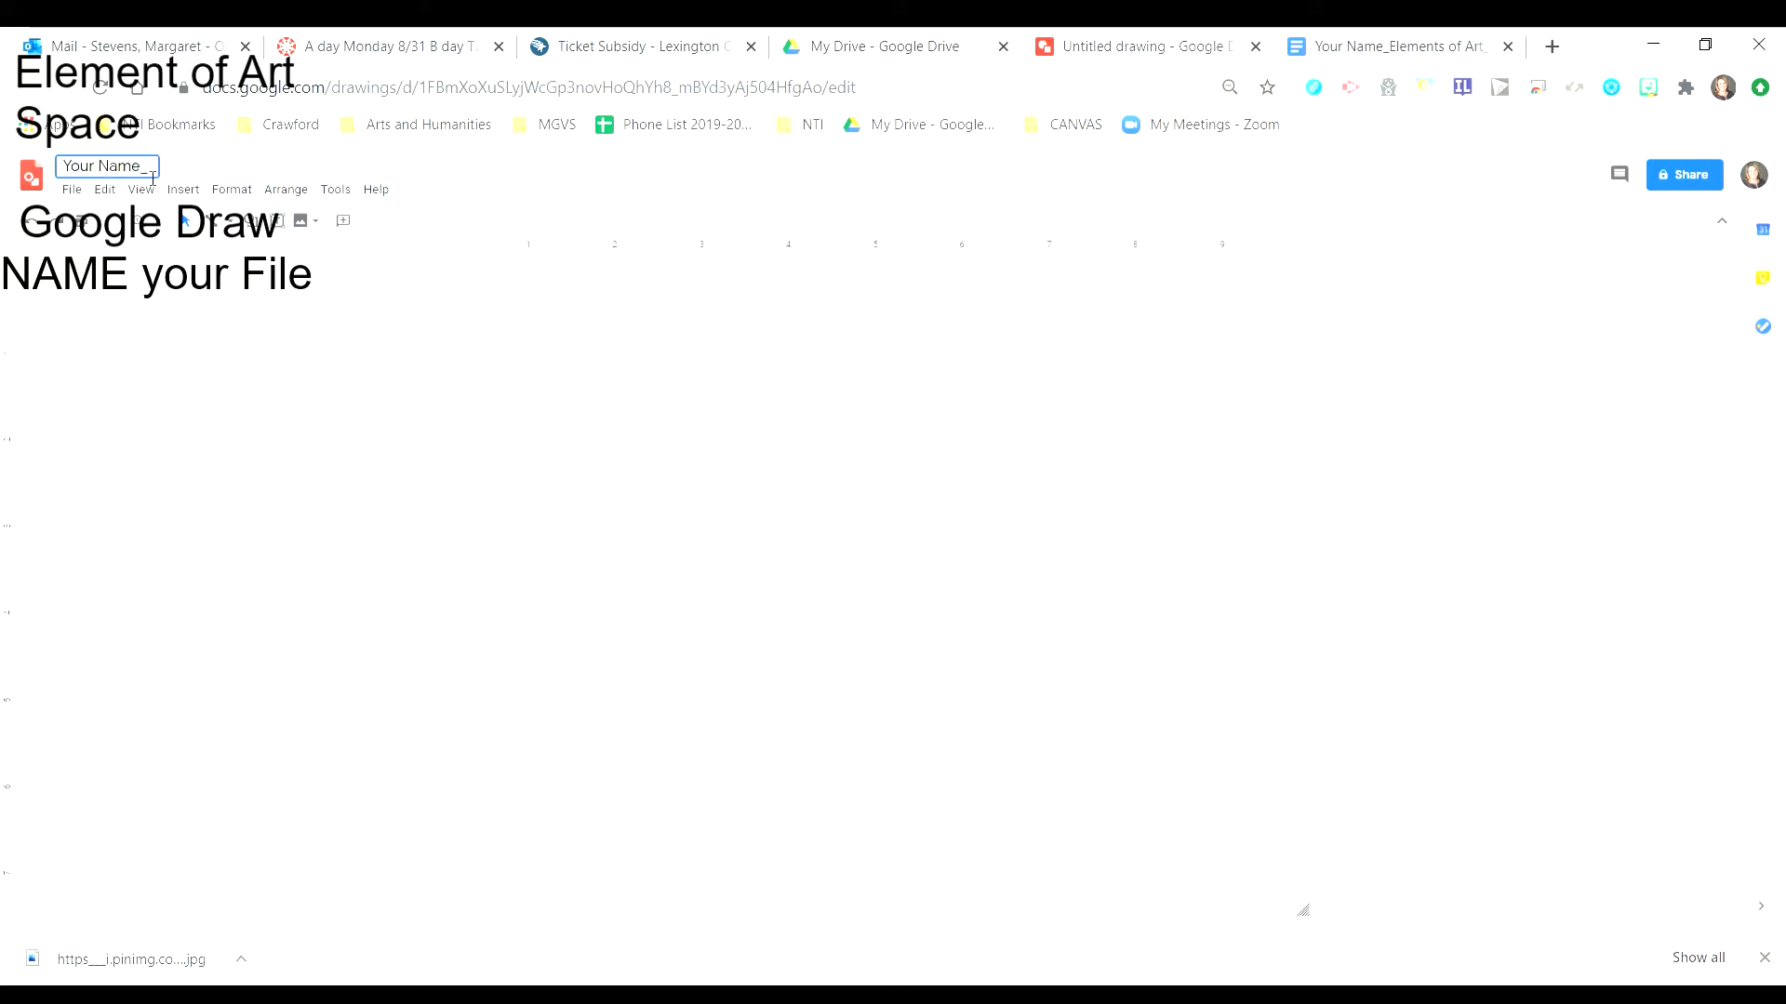
type("Elements Art")
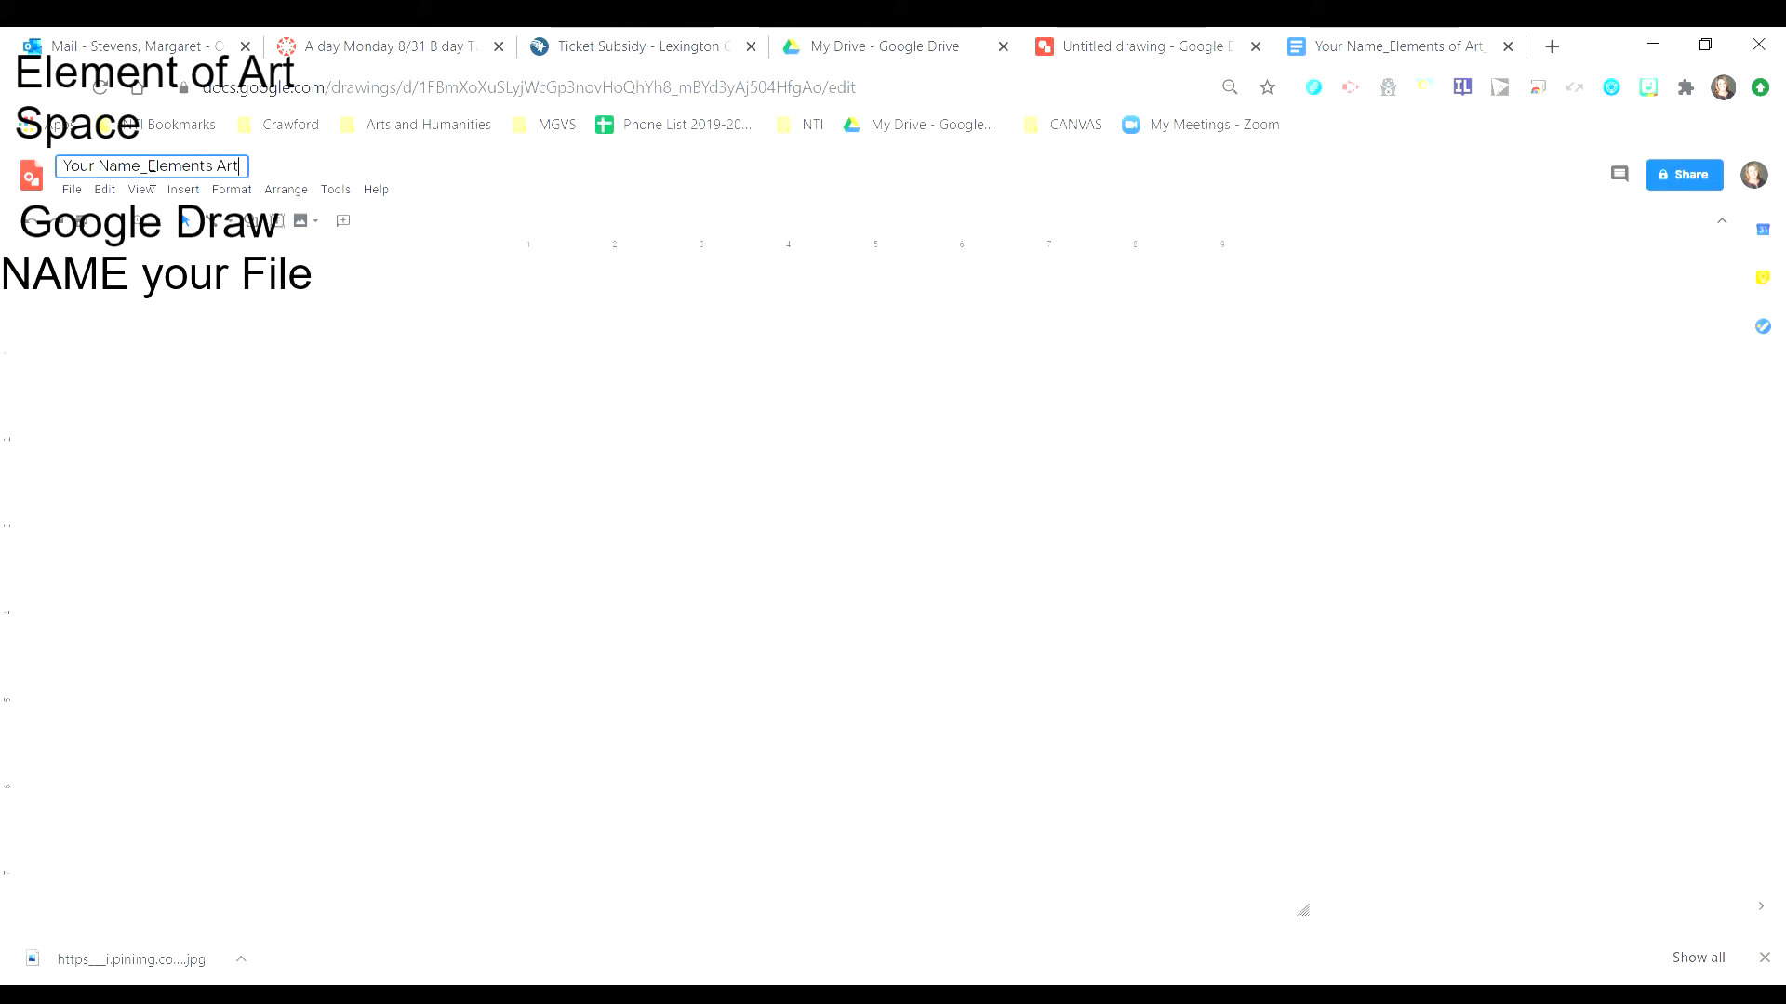
type("_GoogeDraw_")
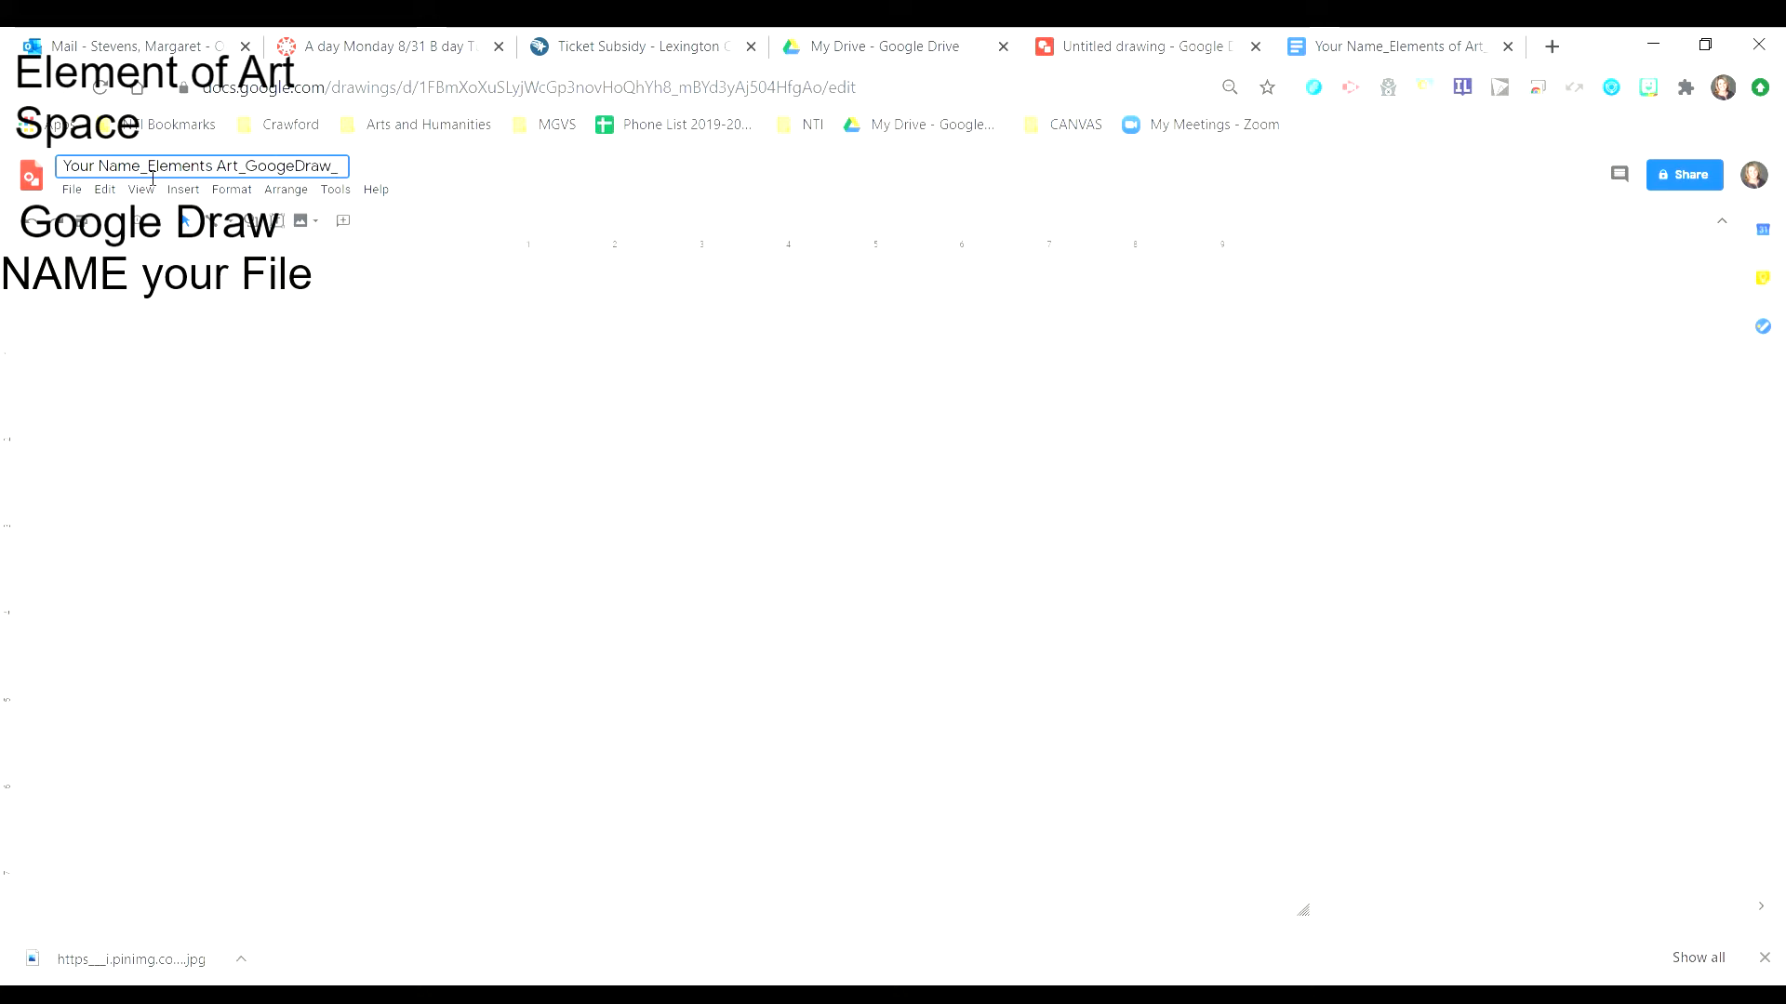
type("SPACE")
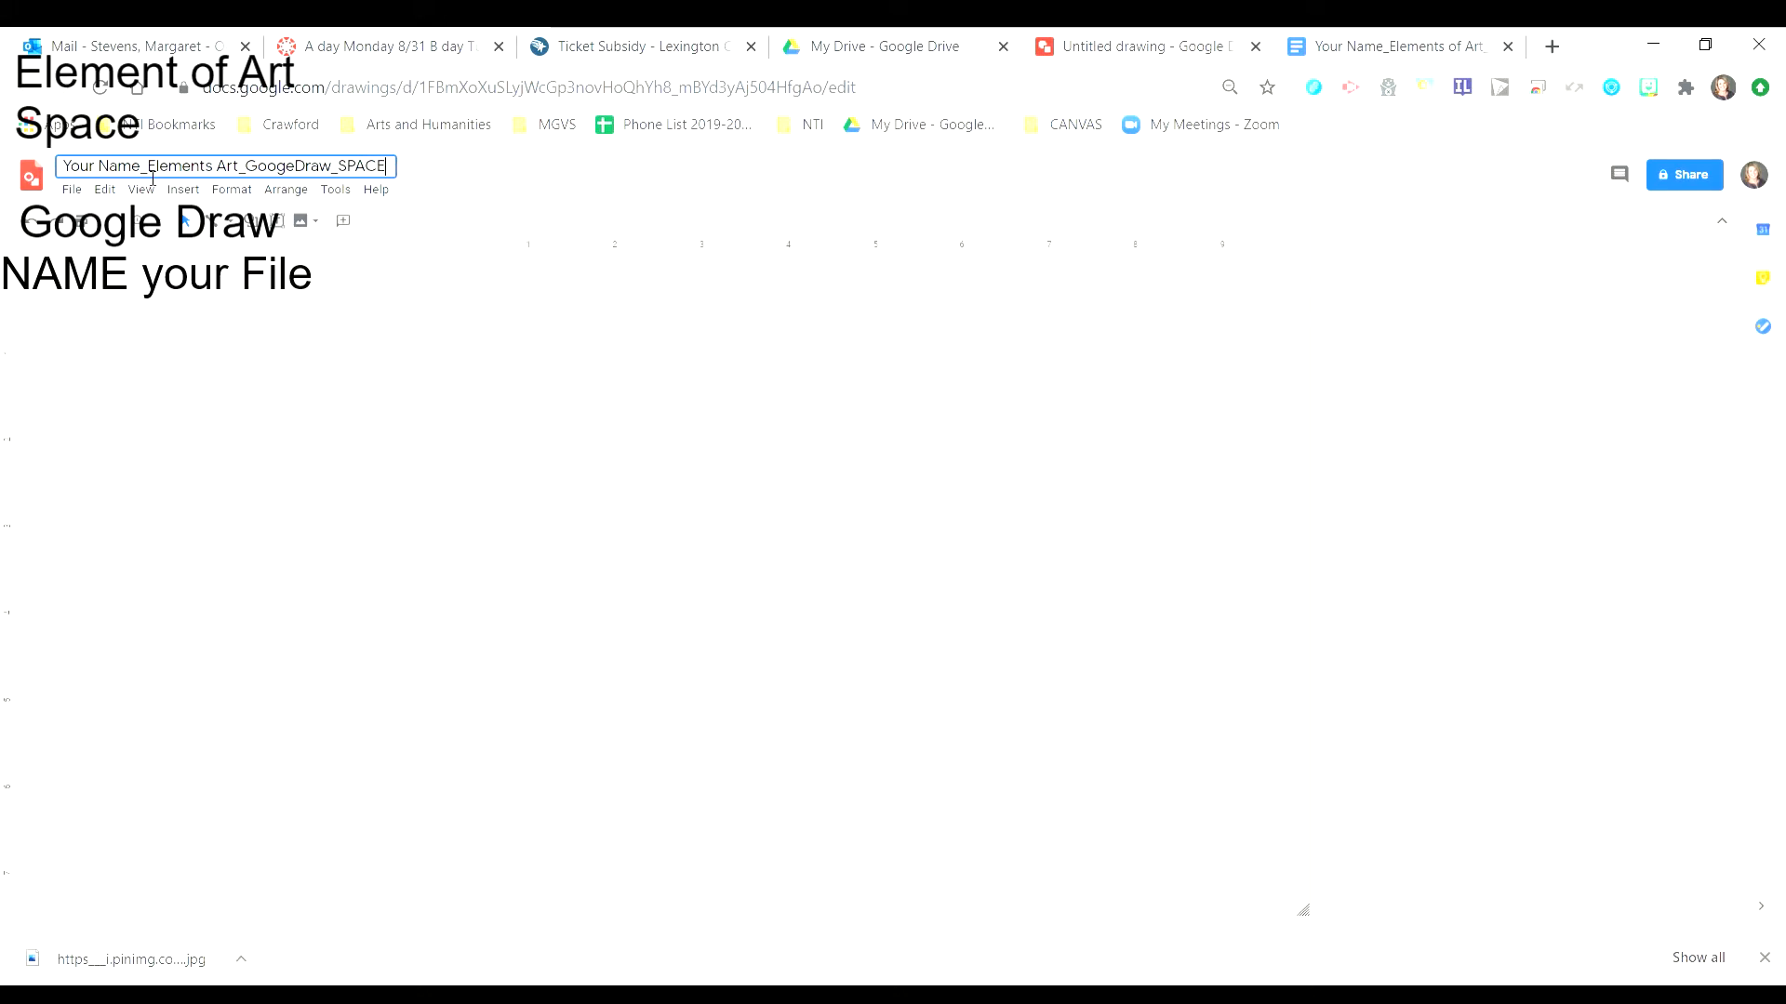
type("_STEVENS")
left_click(690, 349)
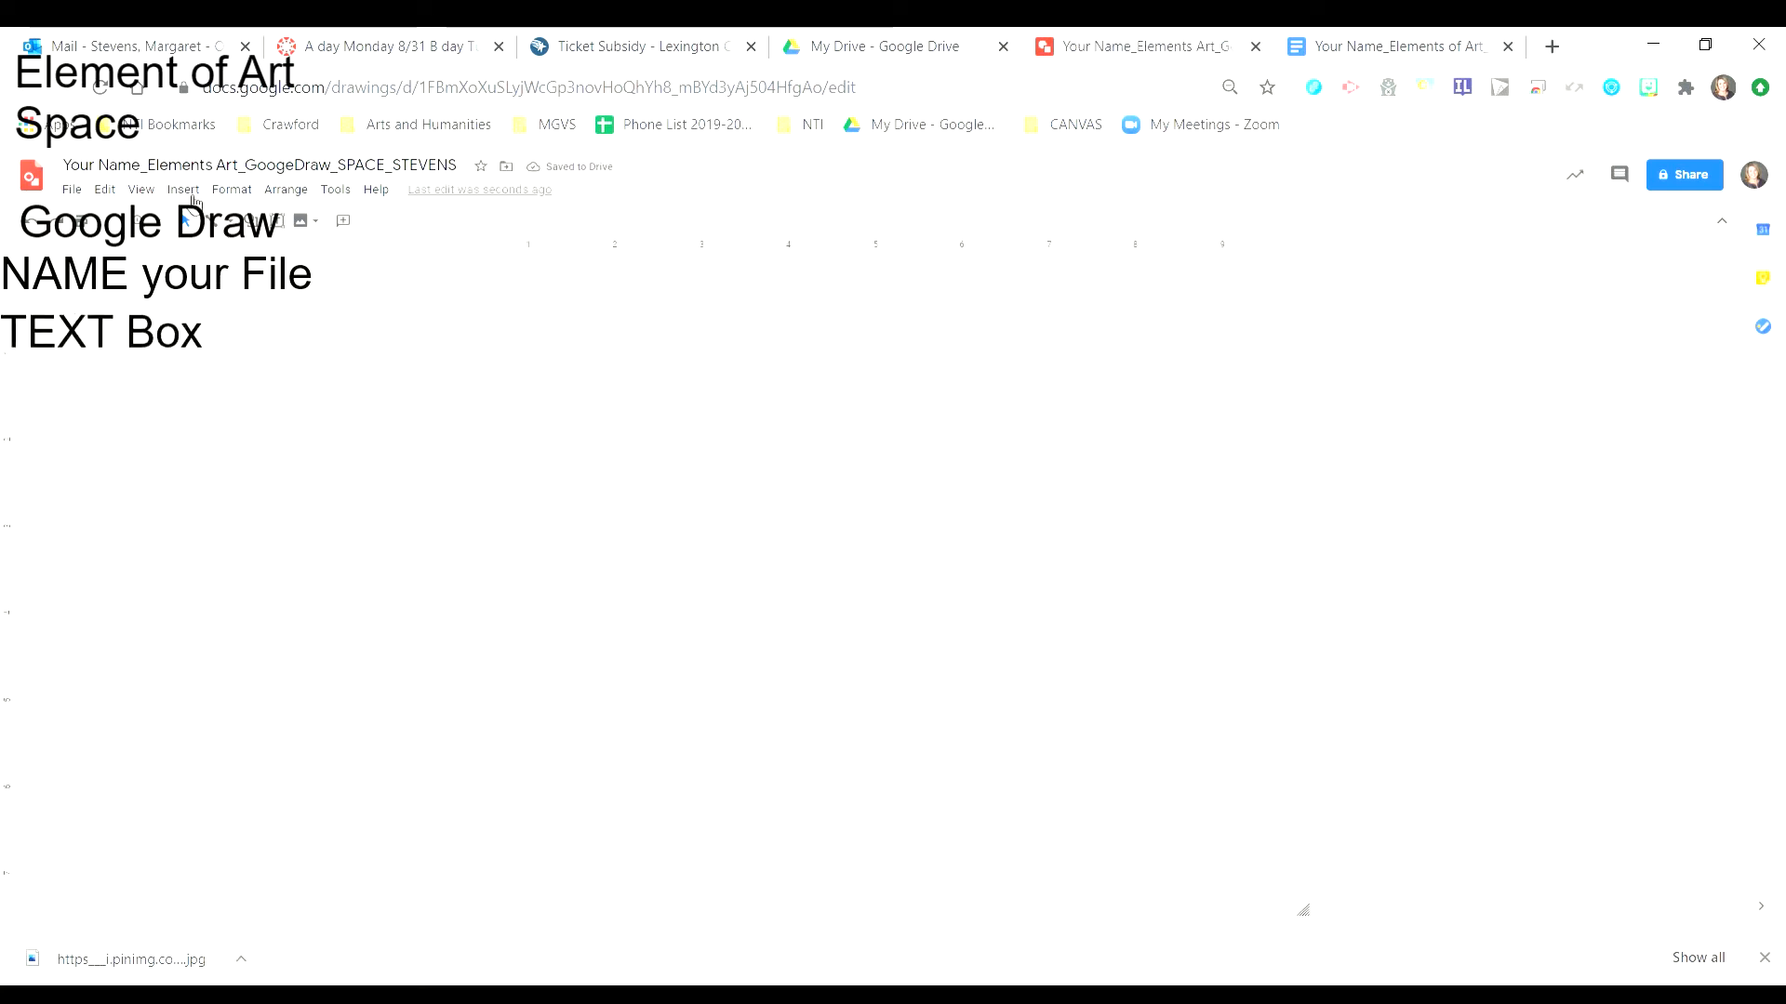
- Add a text box reading SPACE at font size 18 and place it at the upper middle of the canvas as a title
left_click(277, 220)
left_click_drag(466, 284, 758, 381)
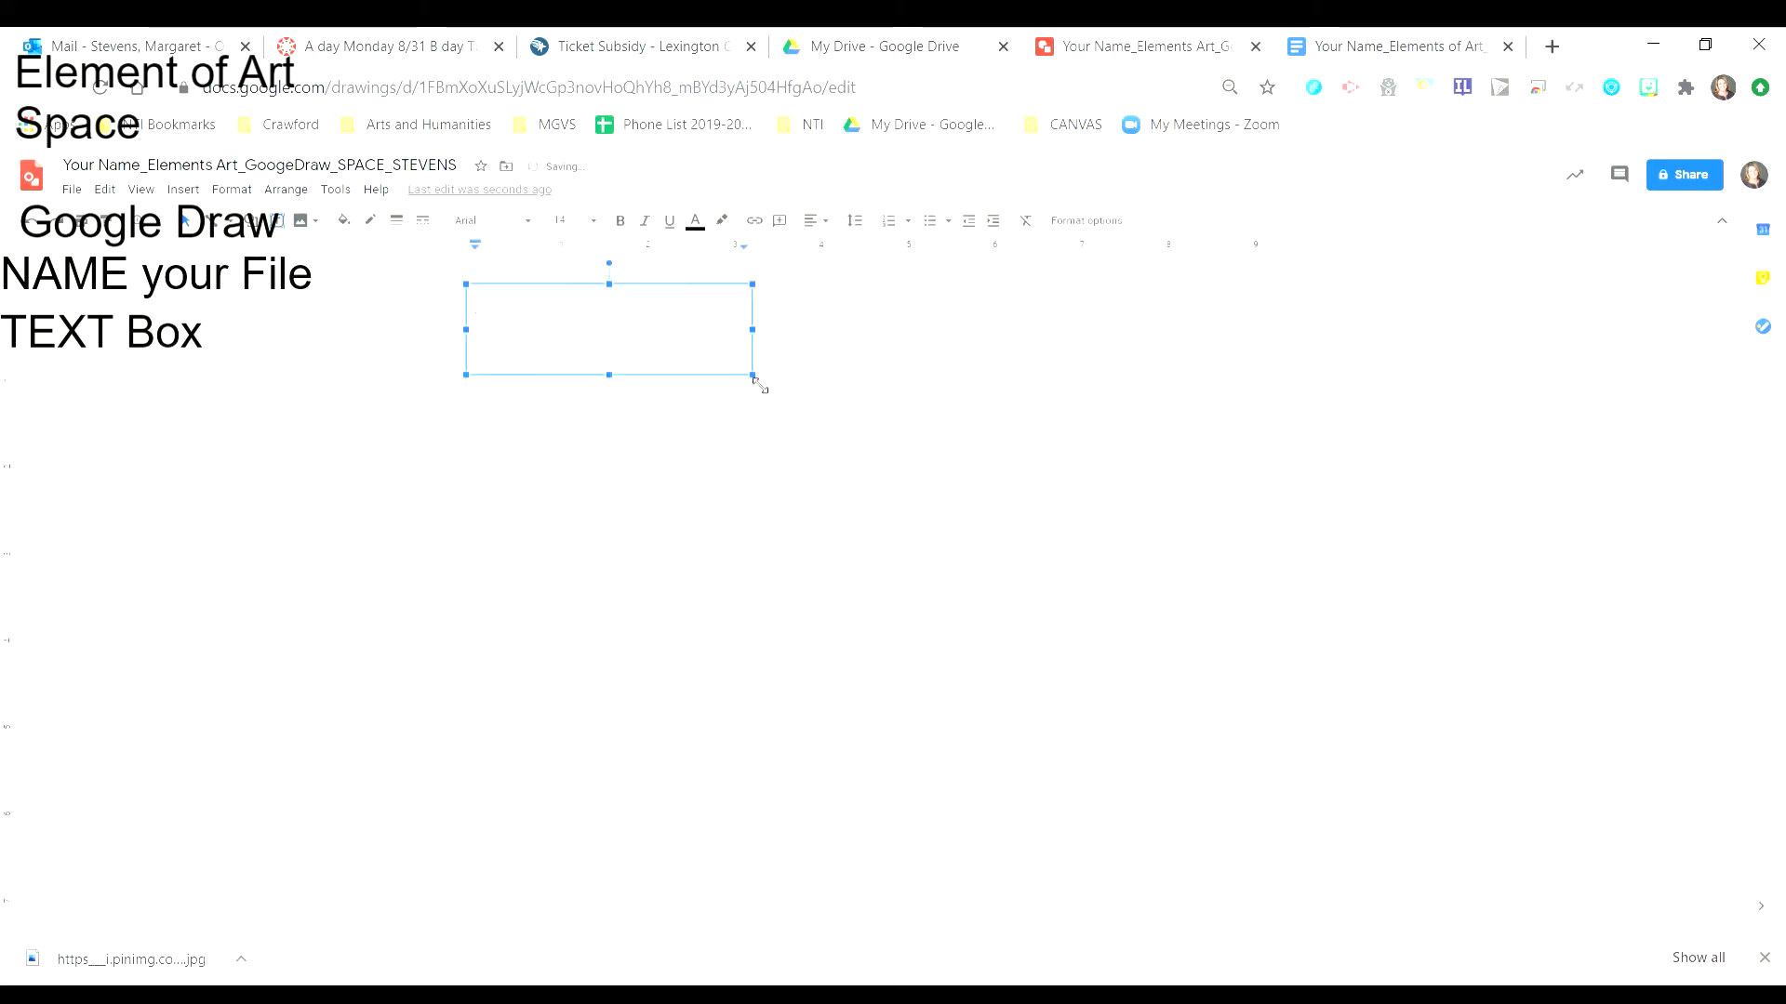
type("SPACE")
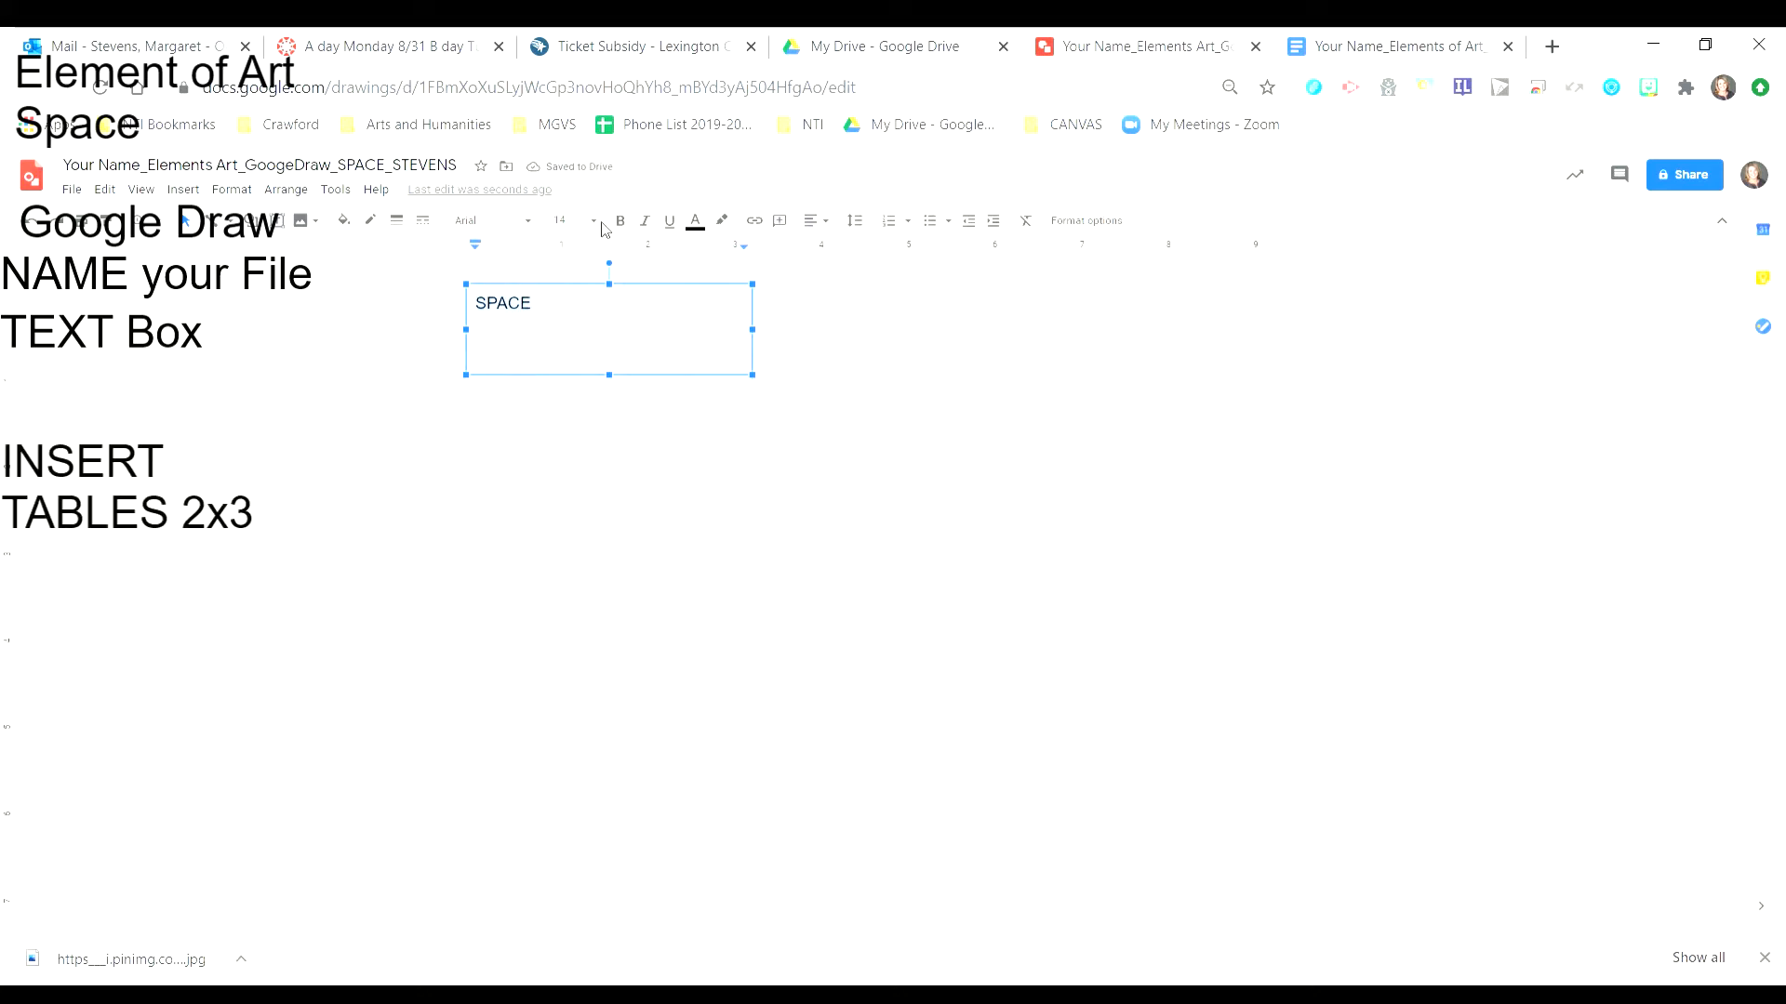
left_click(562, 221)
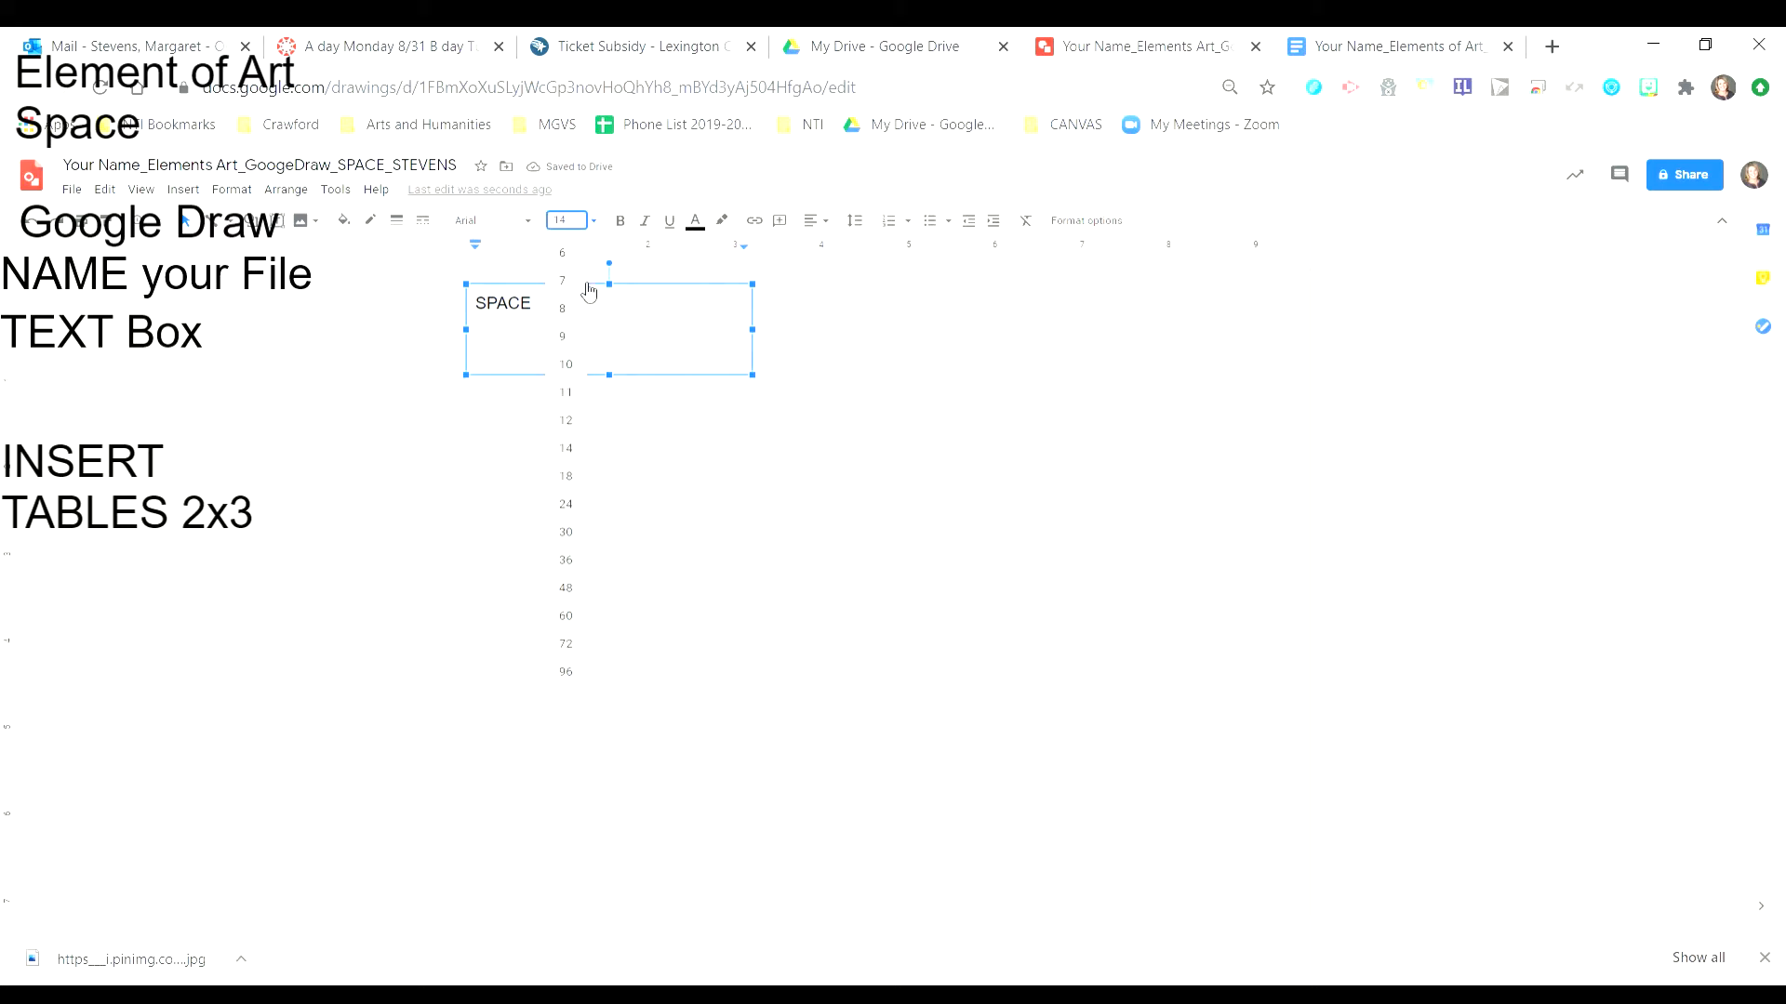
left_click(566, 478)
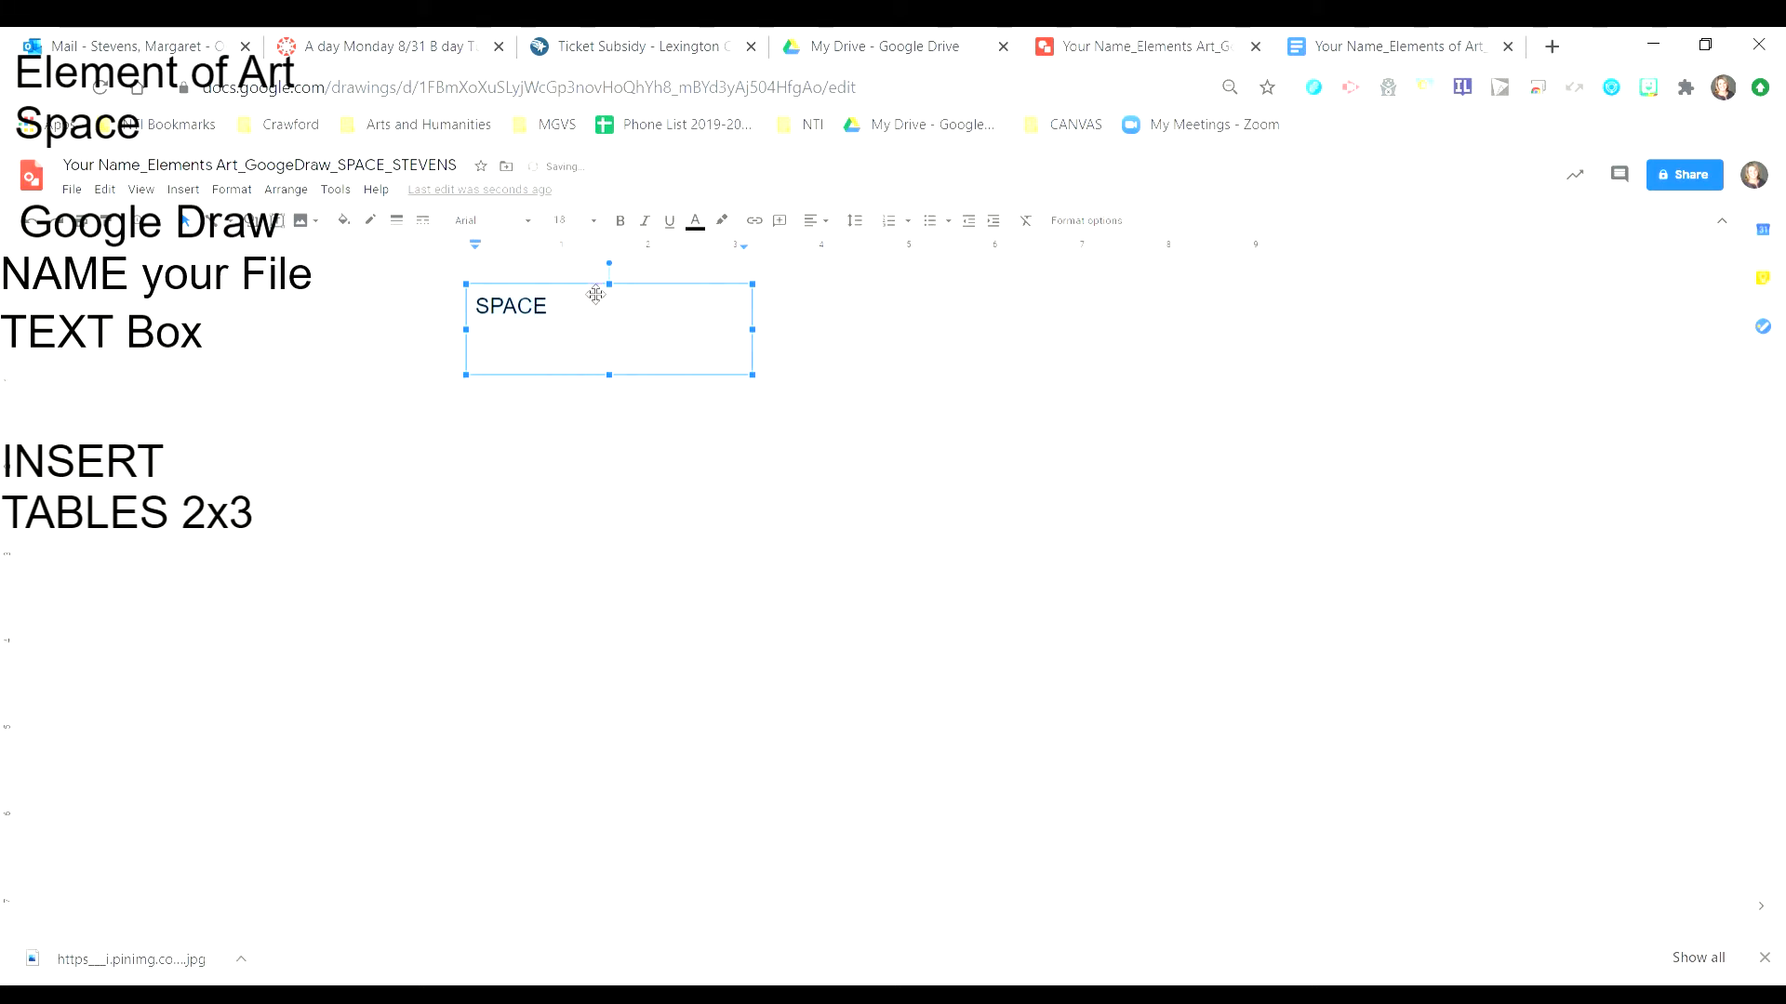
left_click_drag(596, 293, 954, 301)
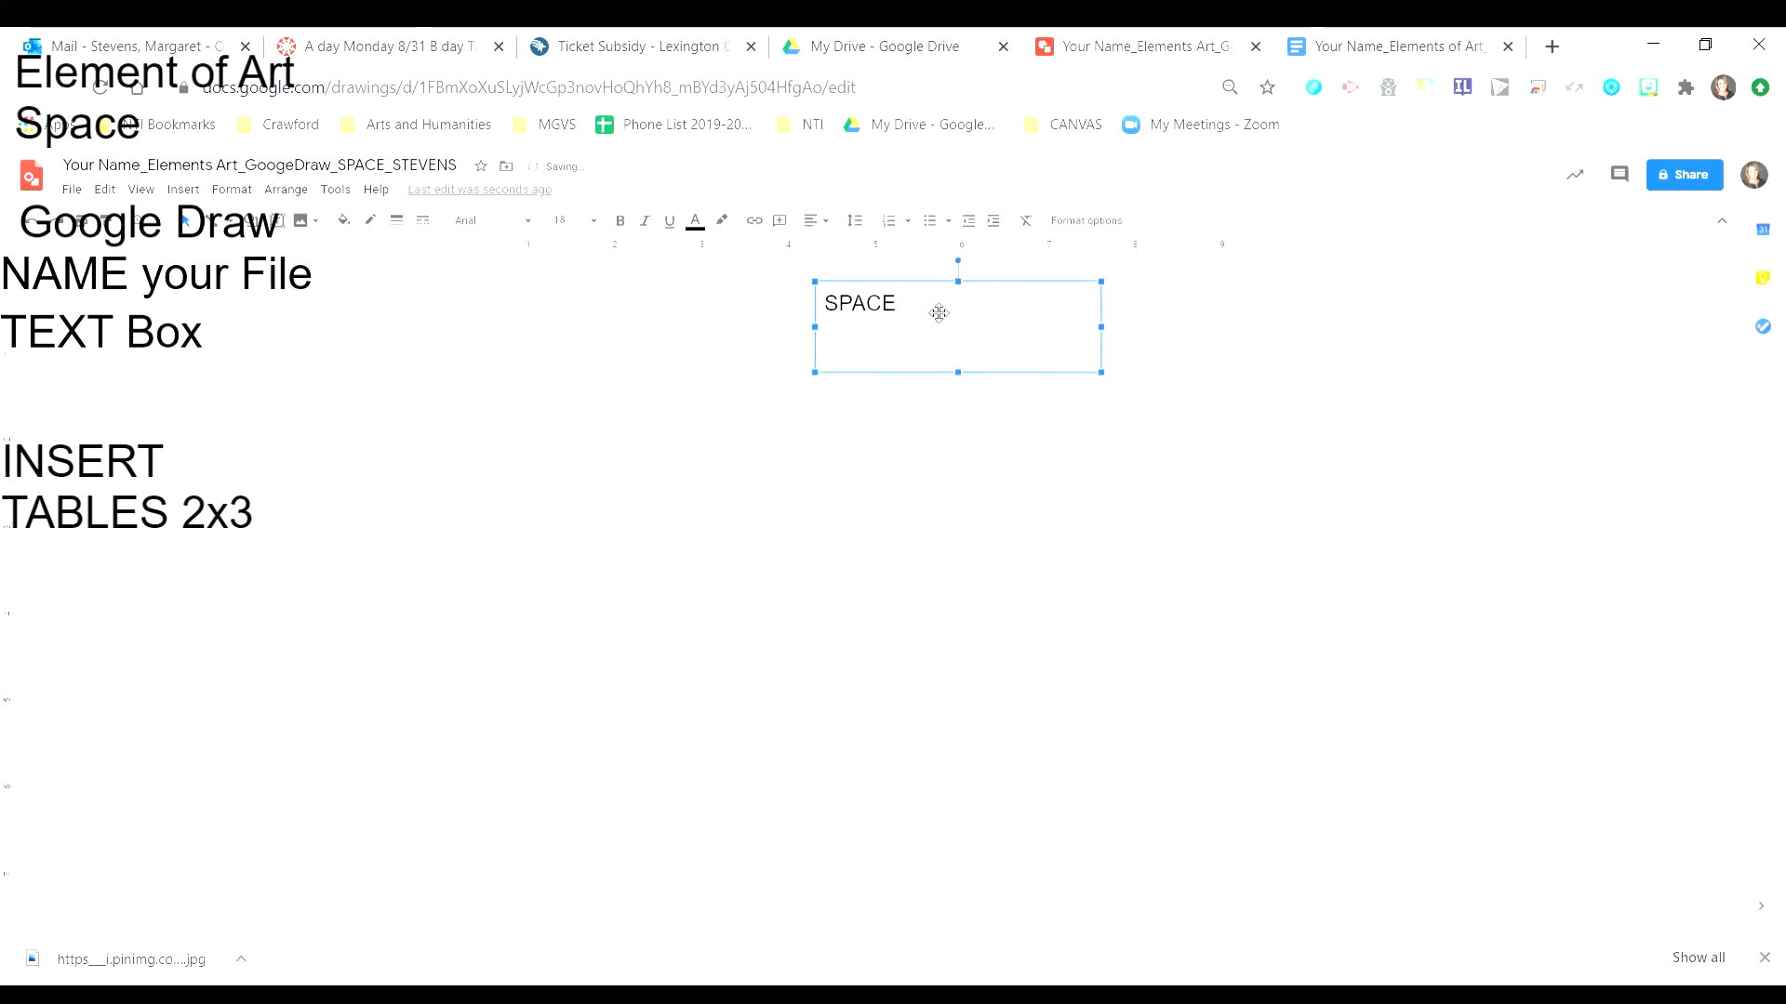
left_click(885, 466)
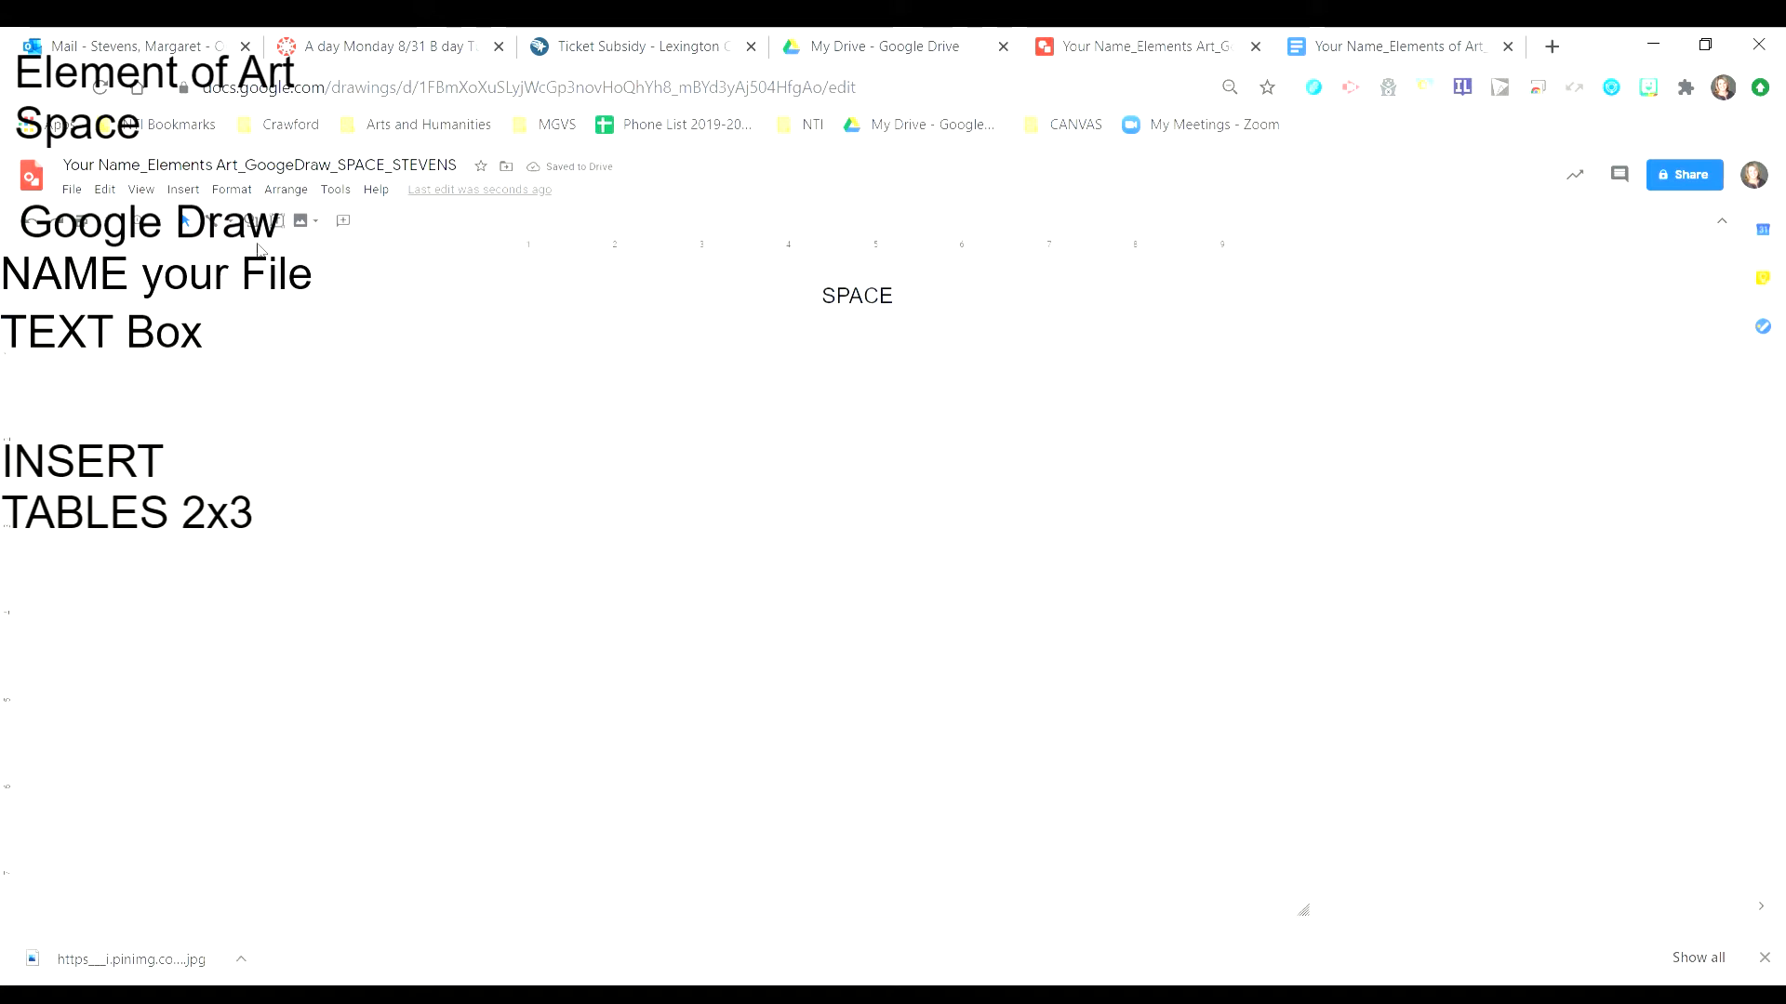
- Insert a 2x3 table and stretch its height to fill the canvas from below the SPACE title to near the lower edge
left_click(183, 192)
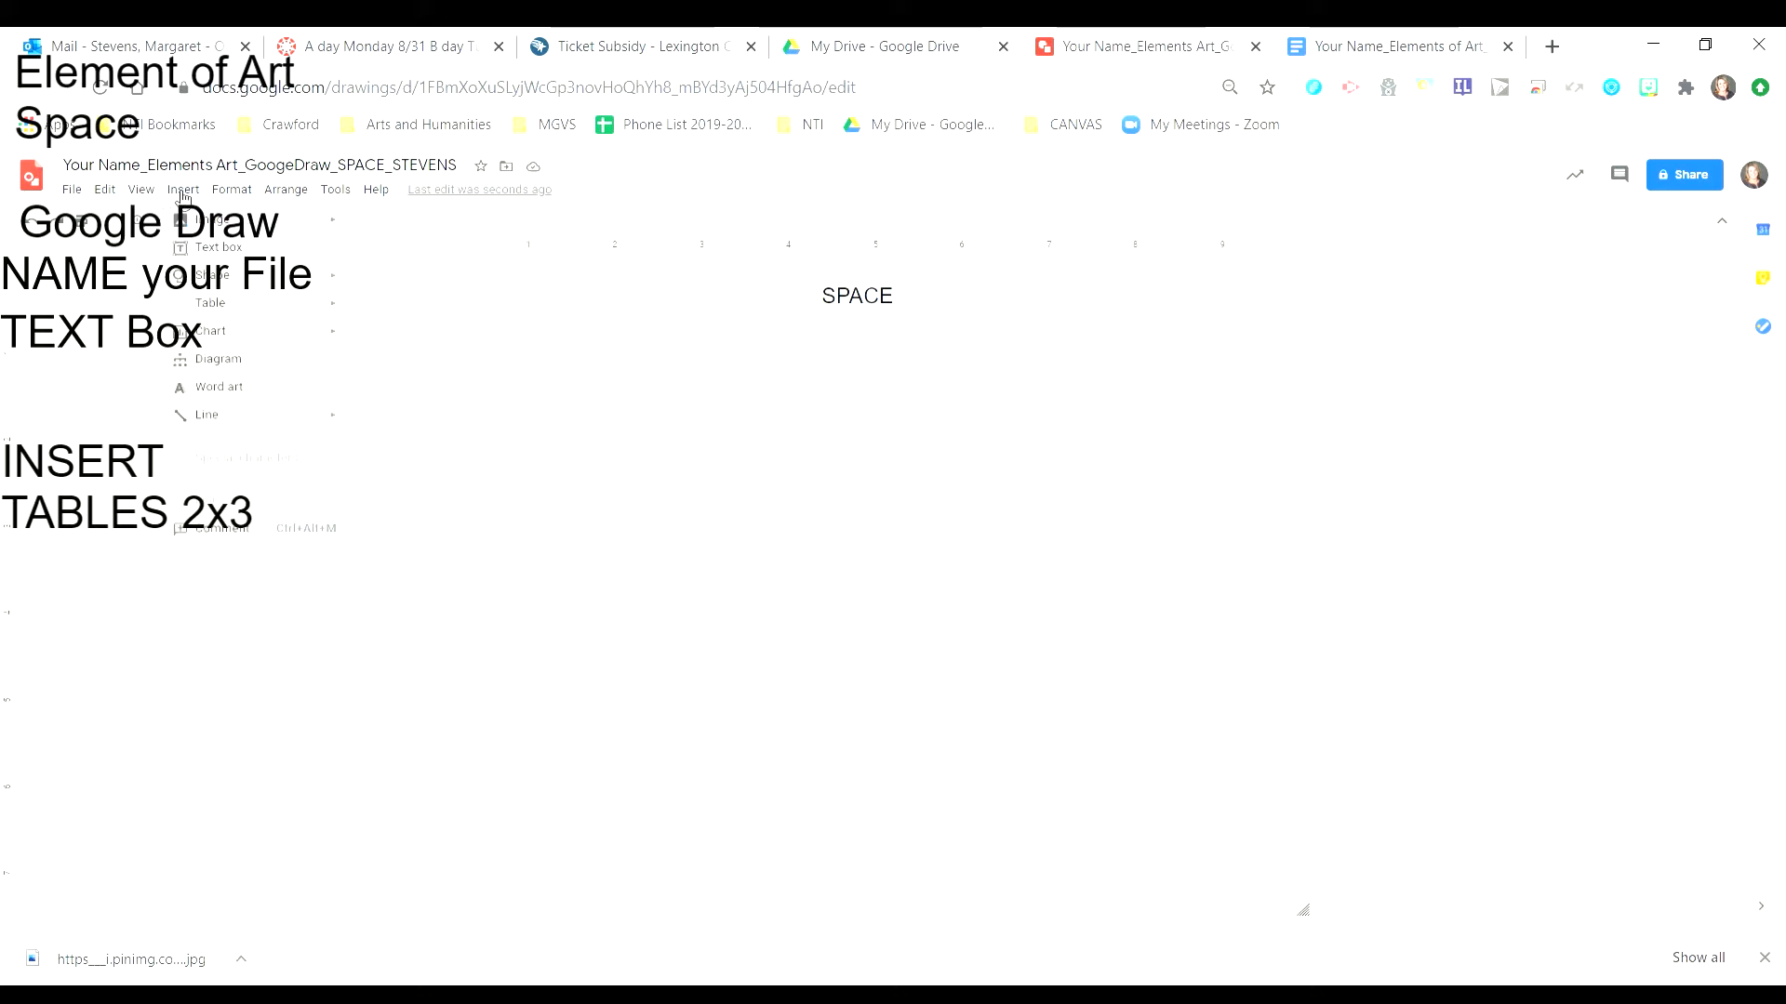
mouse_move(227, 312)
left_click(378, 343)
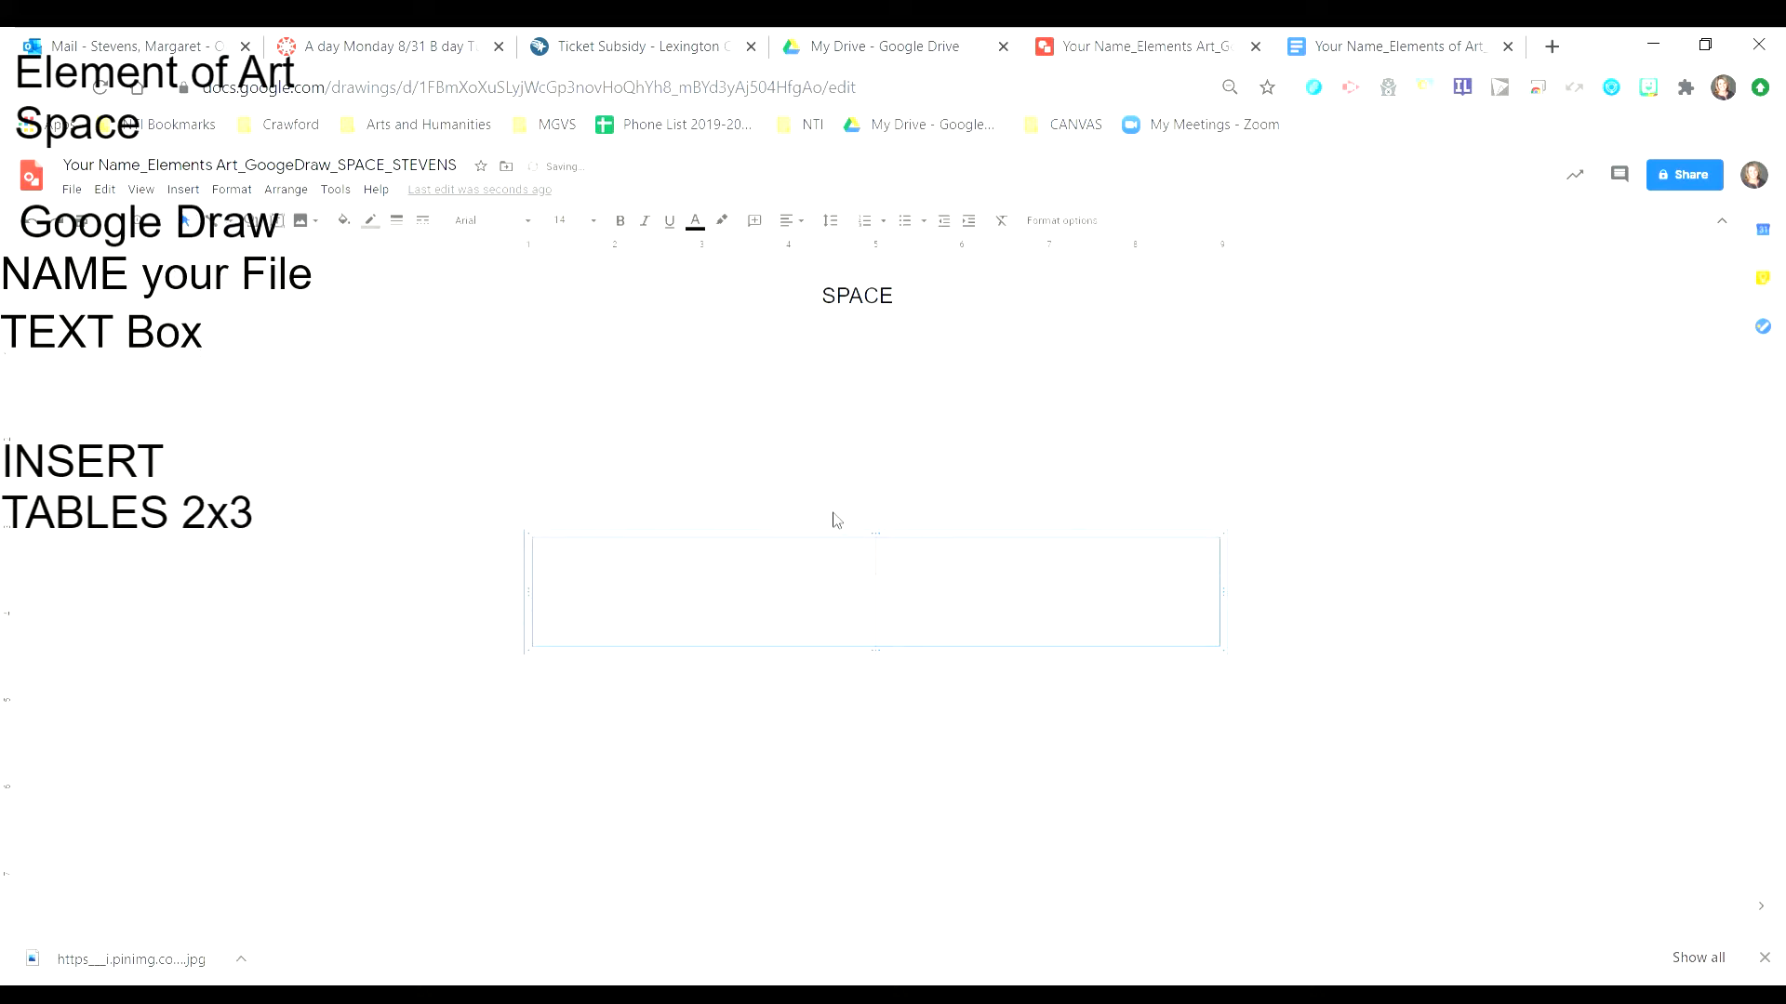
left_click_drag(874, 538, 870, 349)
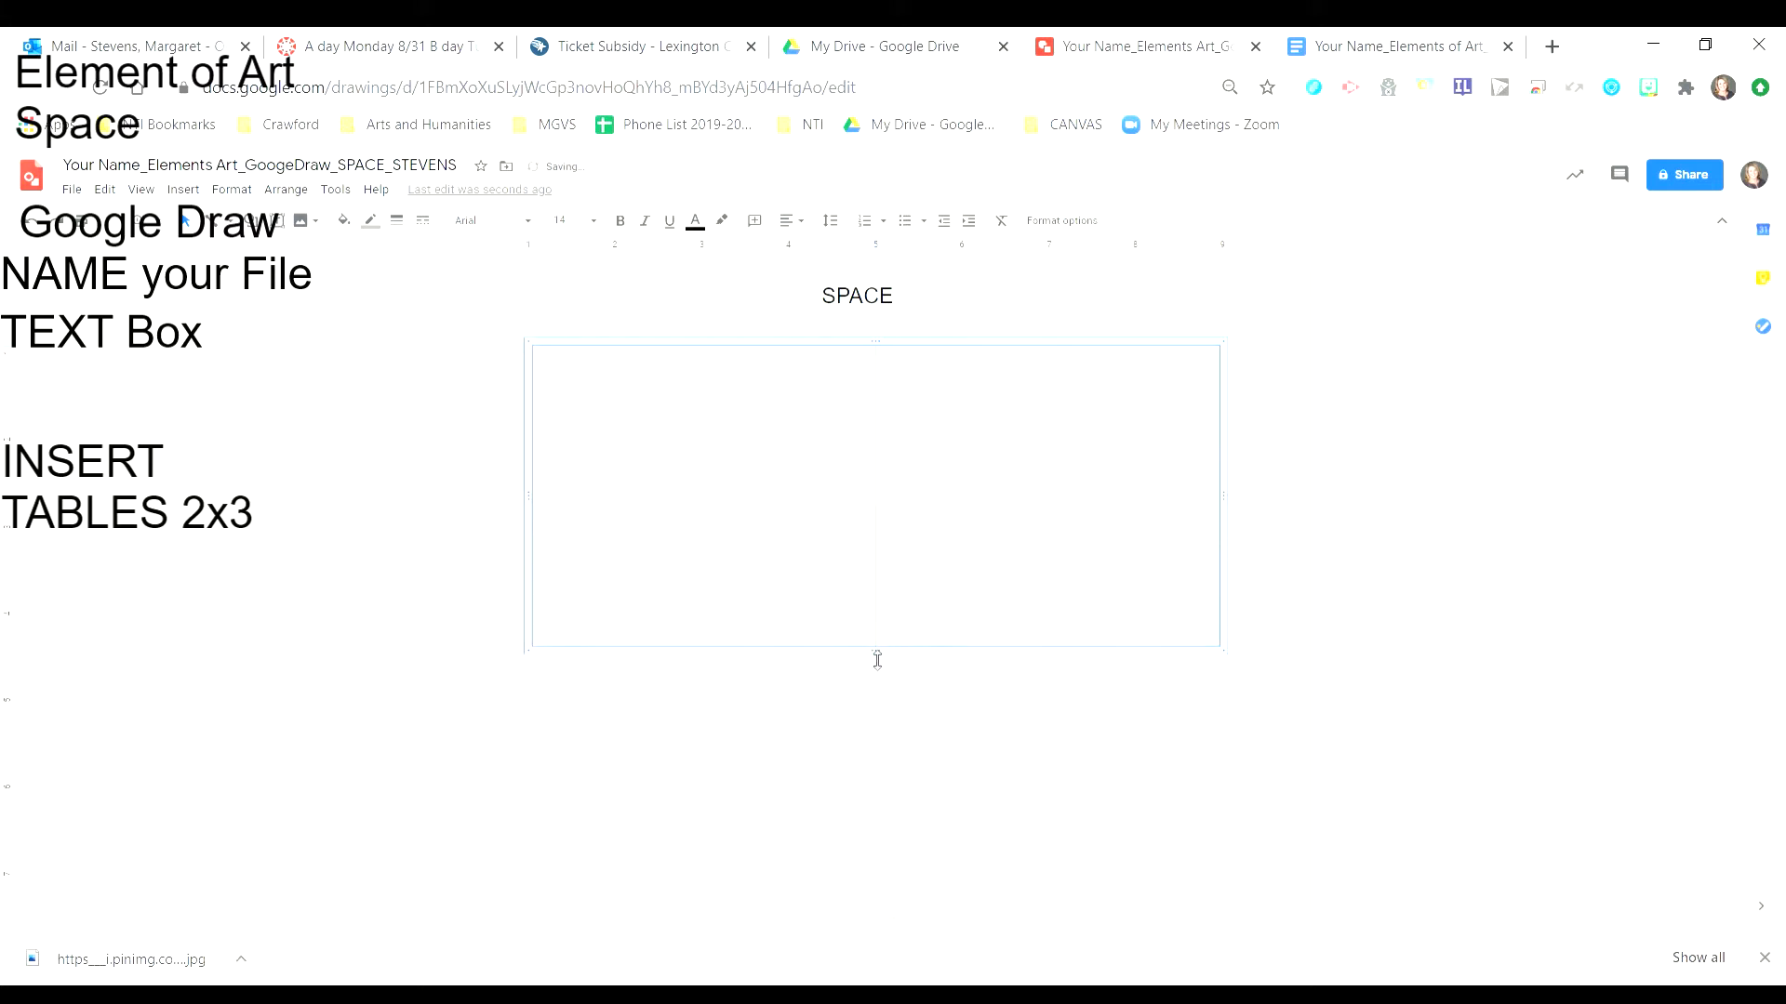
left_click_drag(877, 659, 881, 883)
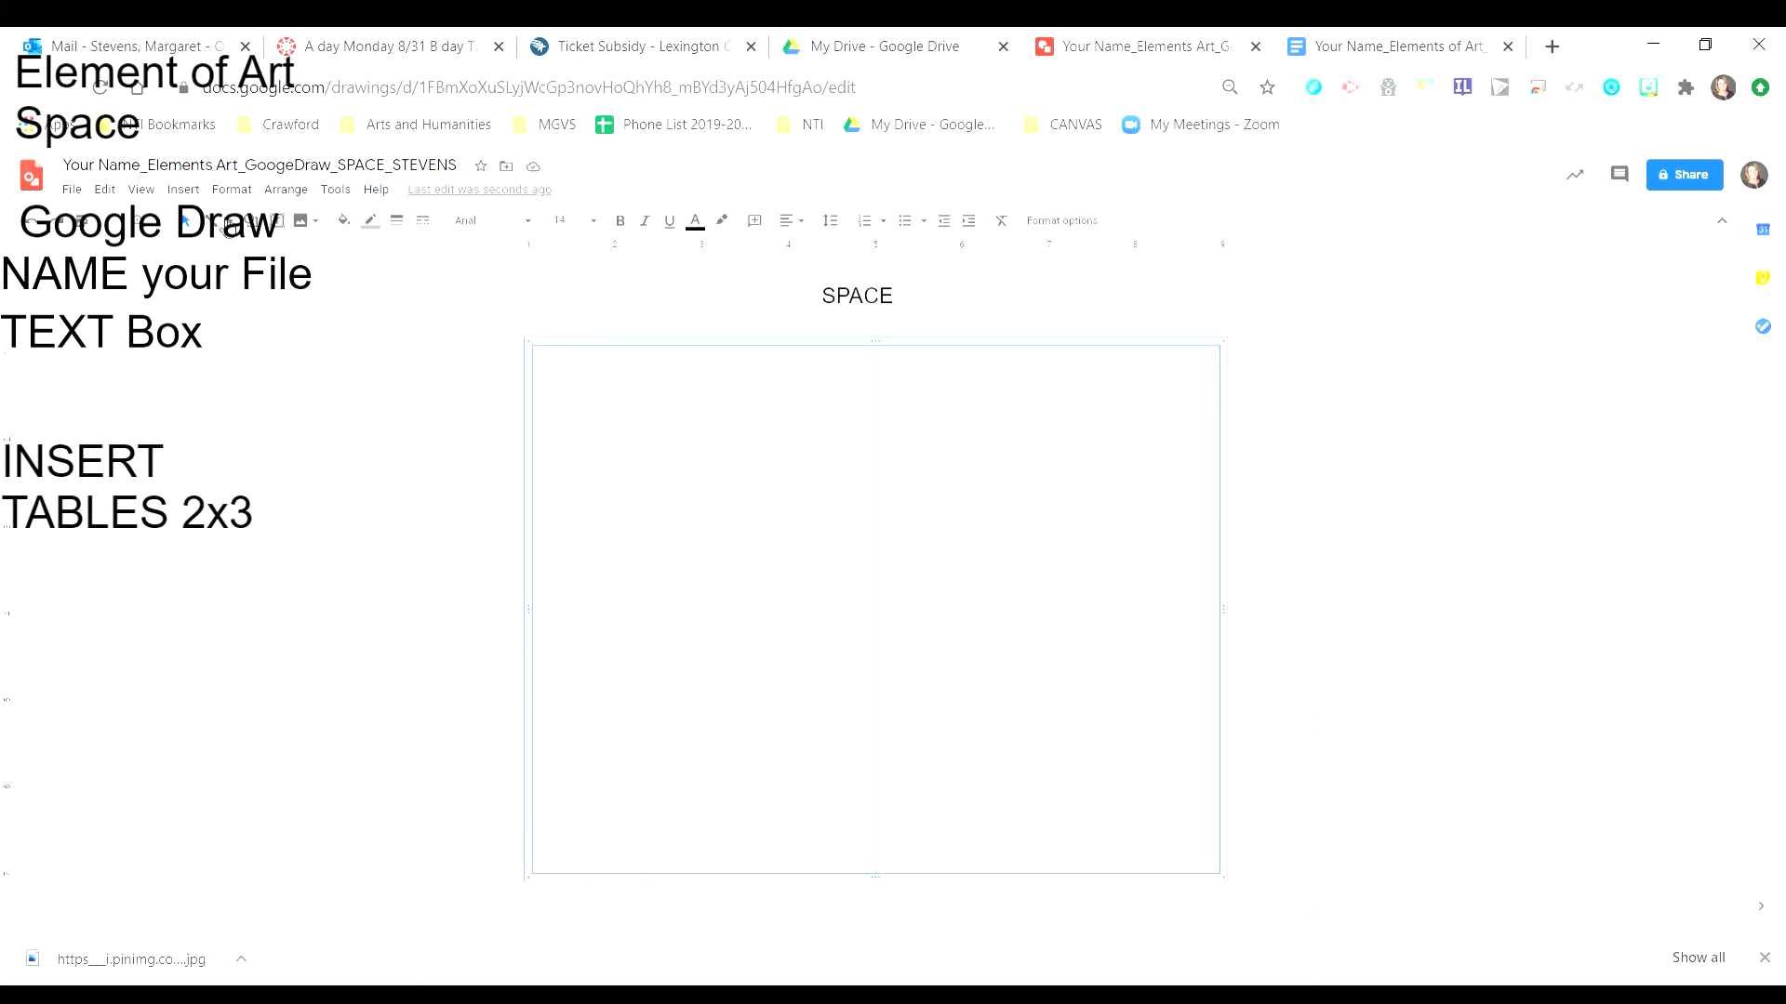
- Add a text box beside the table's first row reading "Positive And Negative" at size 9, and resize it to fit the words
left_click(278, 223)
left_click_drag(457, 382, 518, 485)
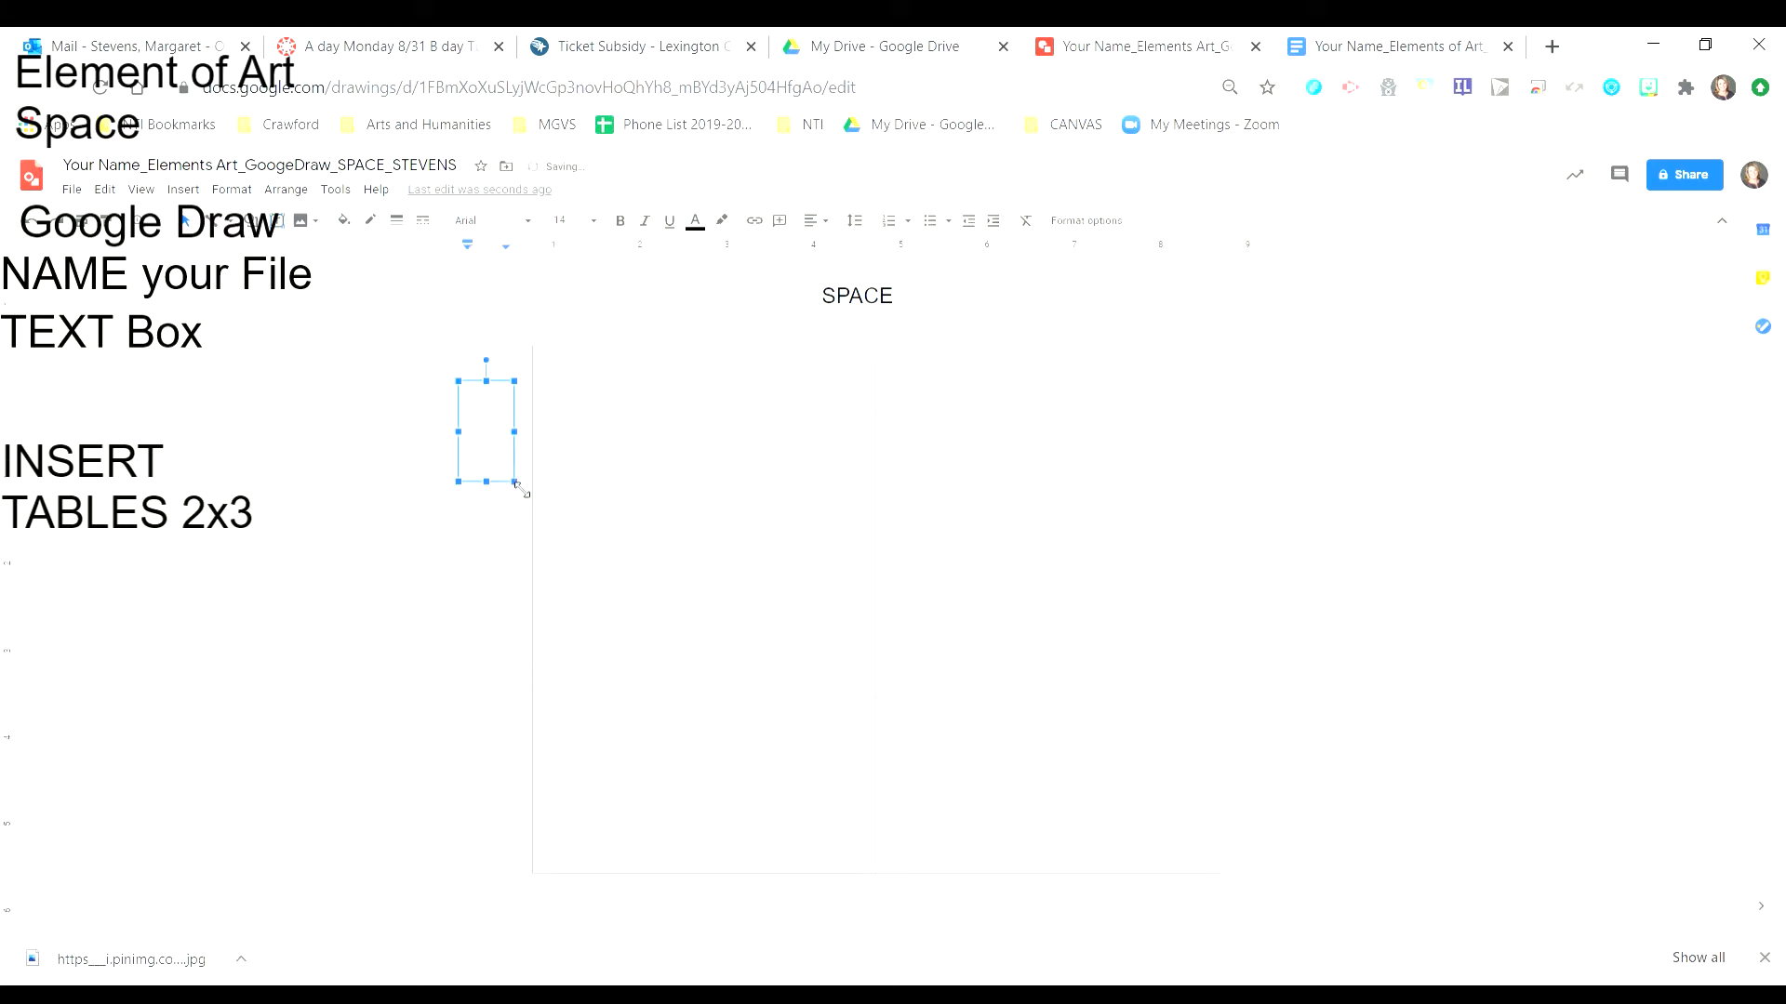
left_click(600, 225)
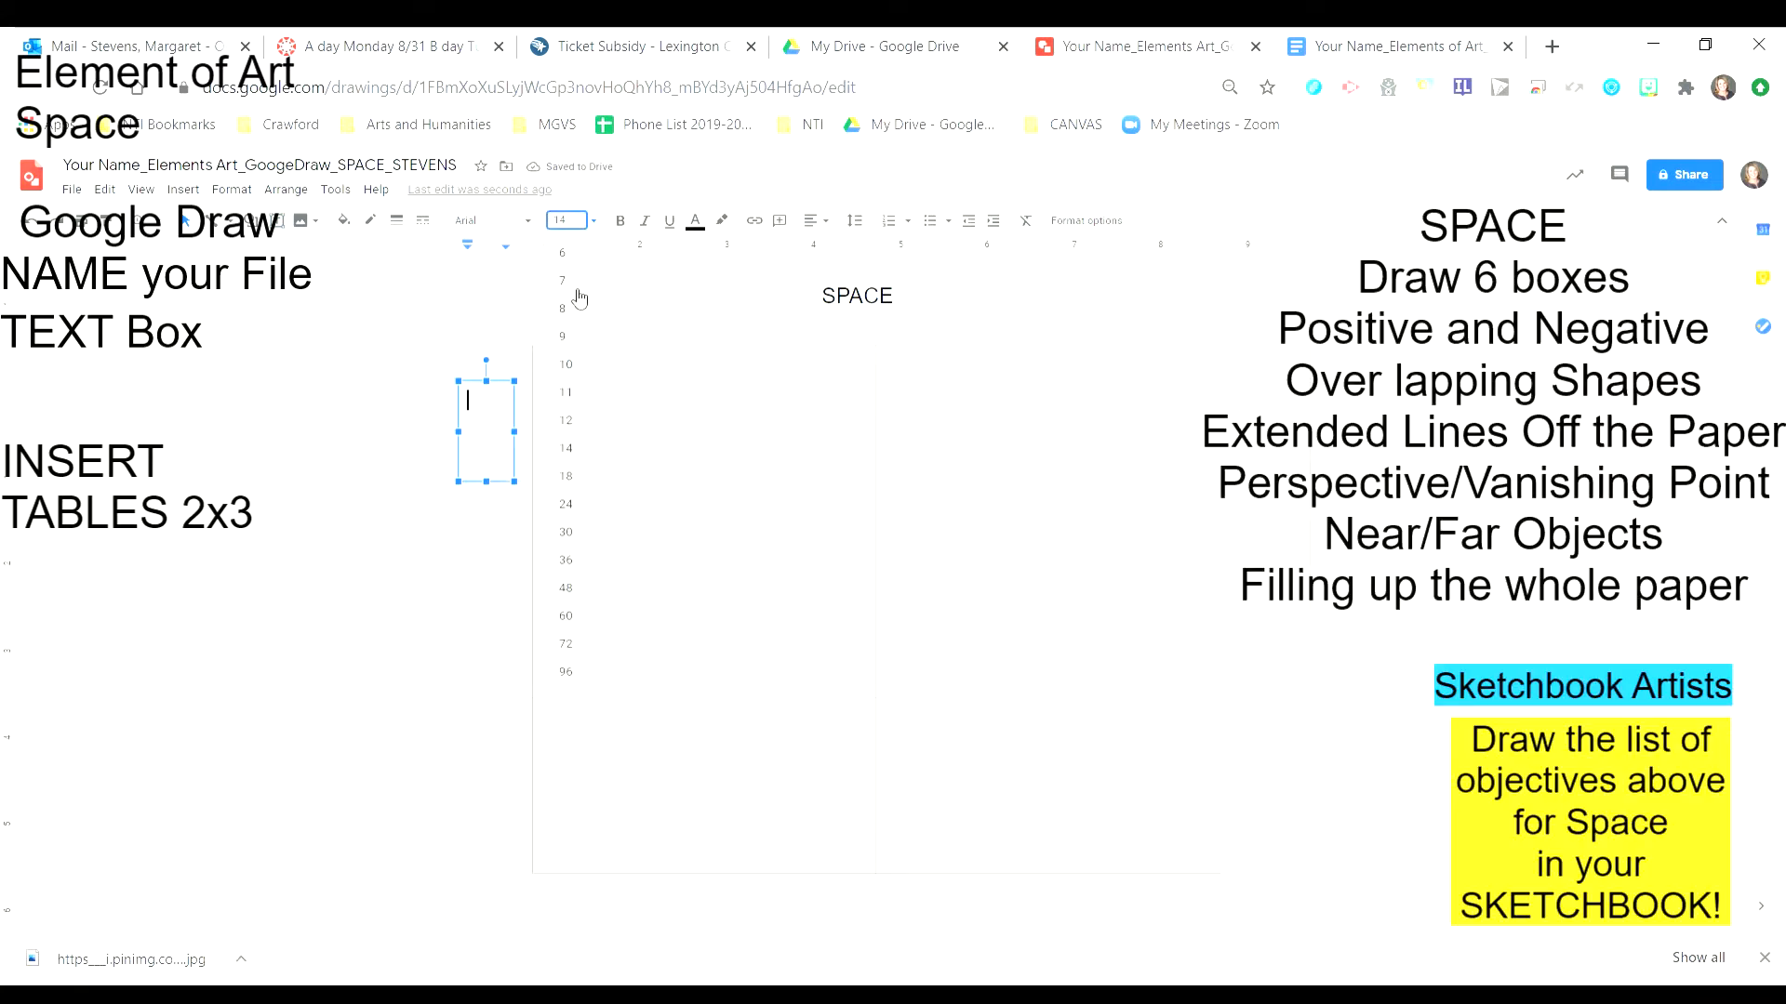
left_click(562, 336)
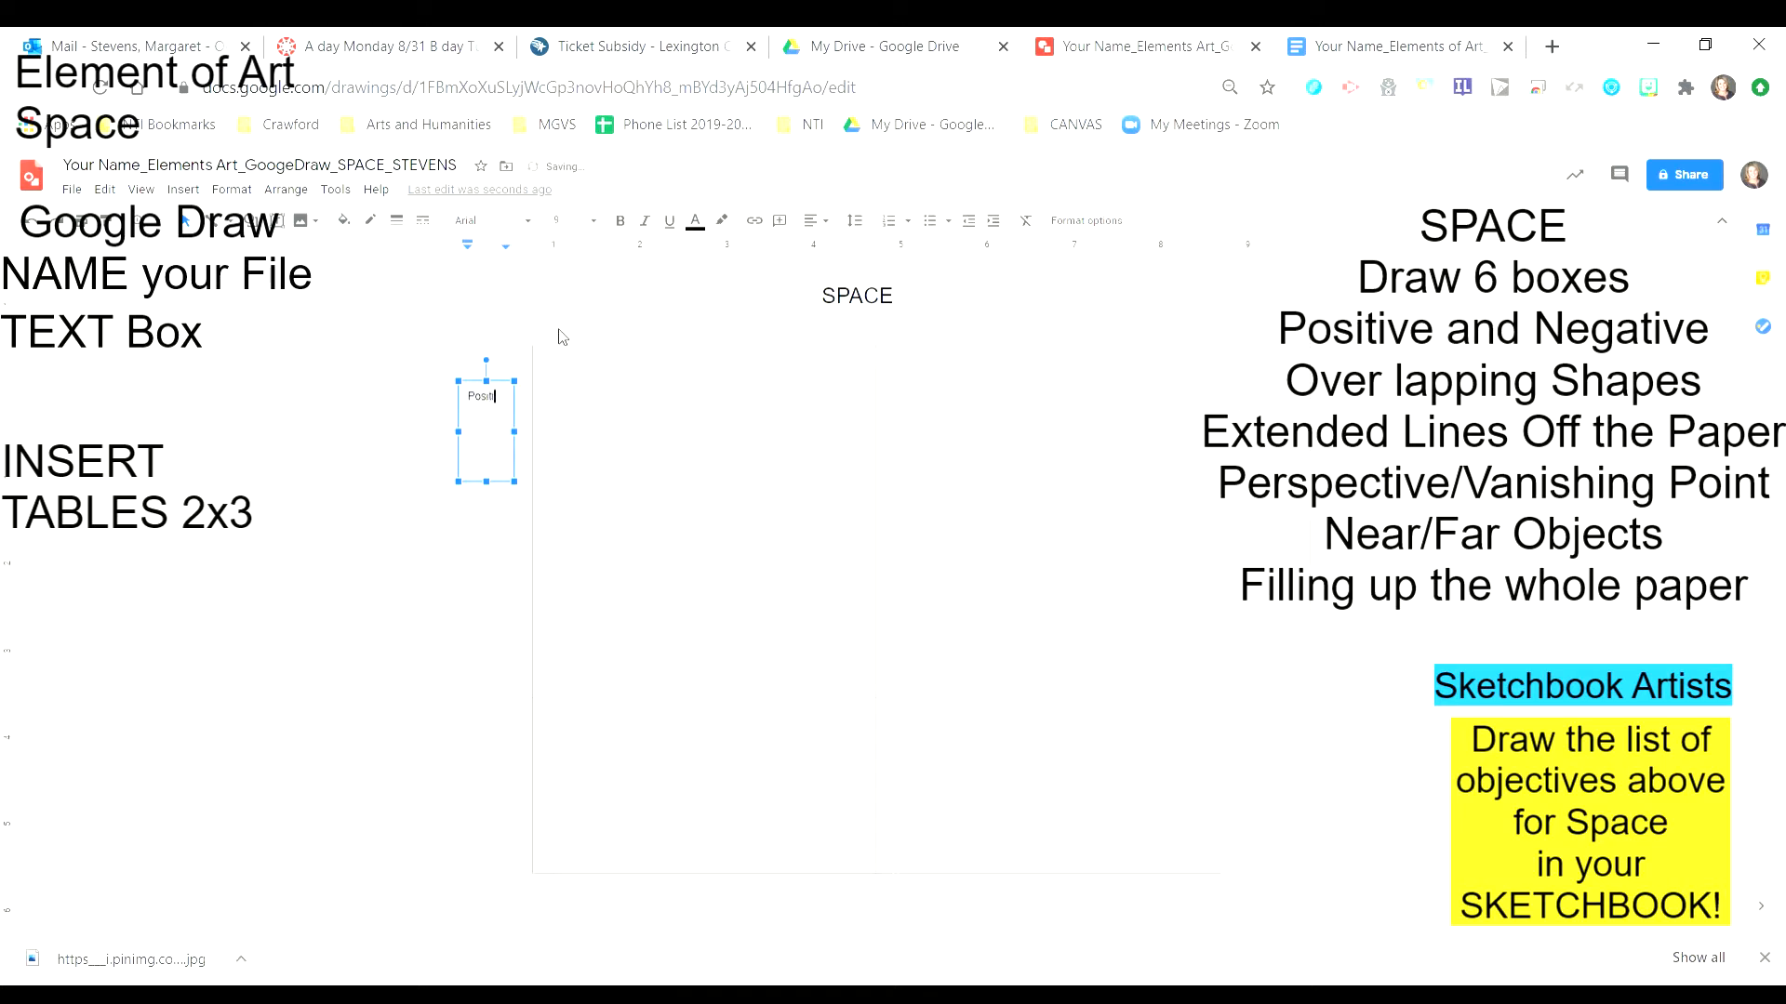
type("And")
key("Return")
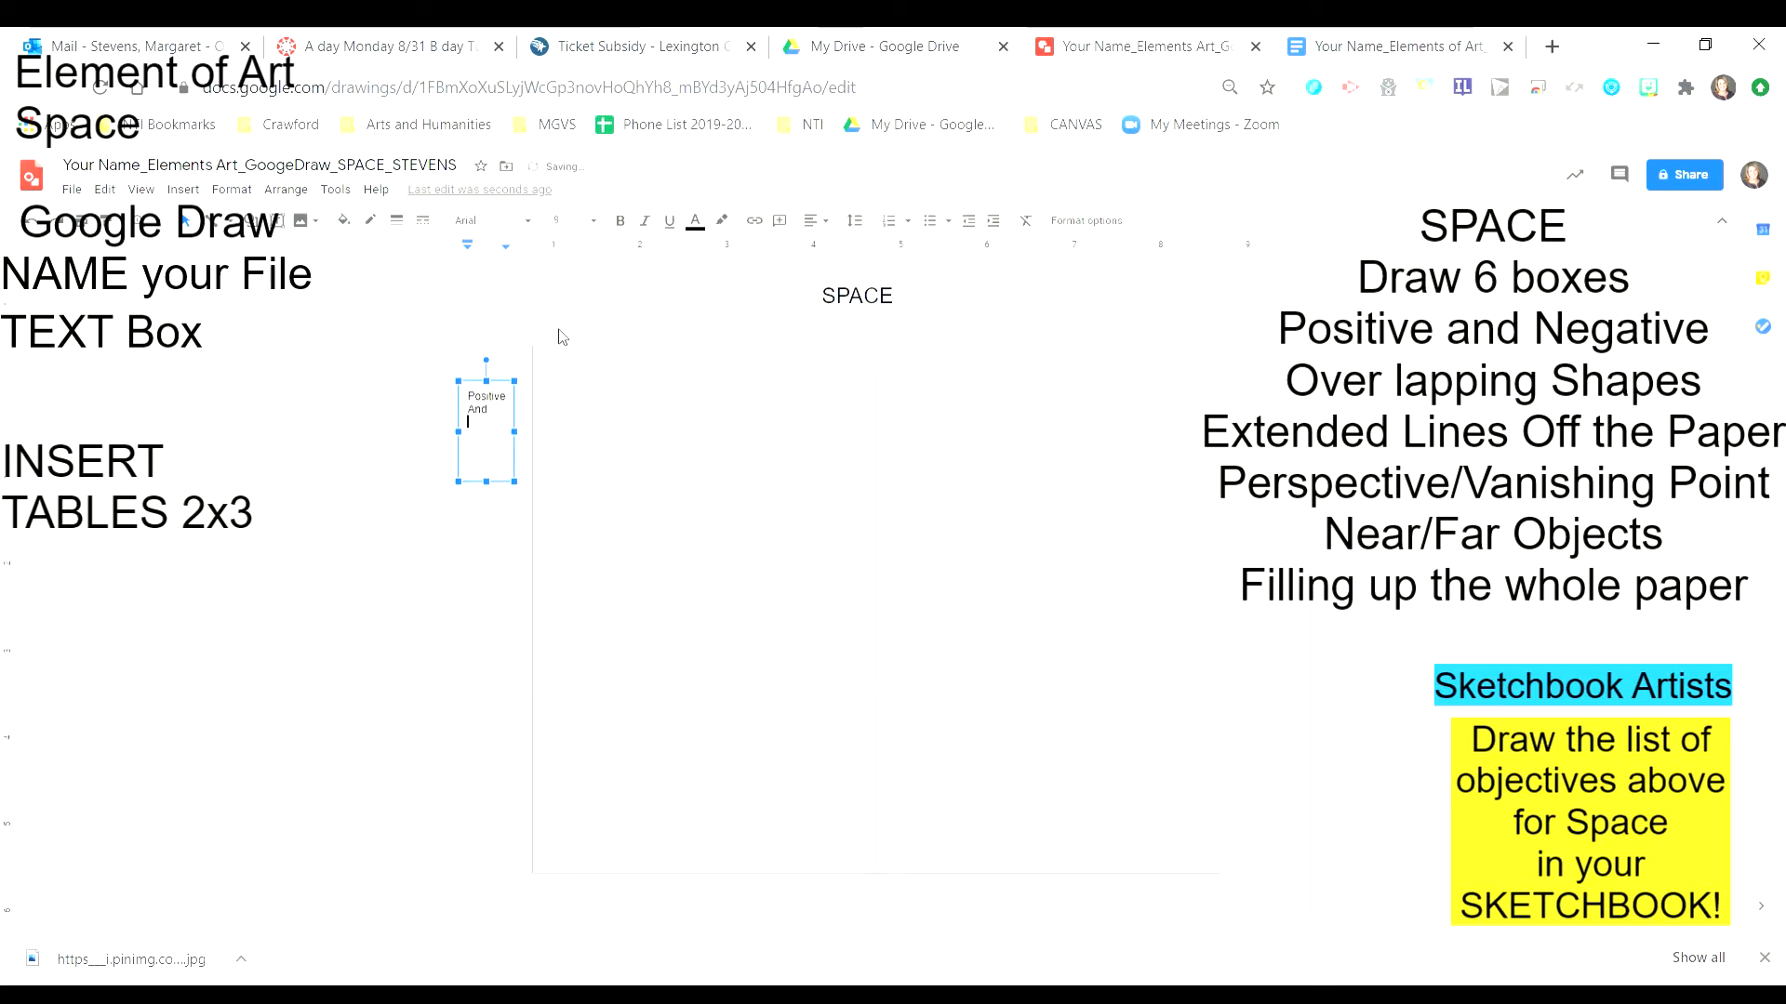
type("Negative")
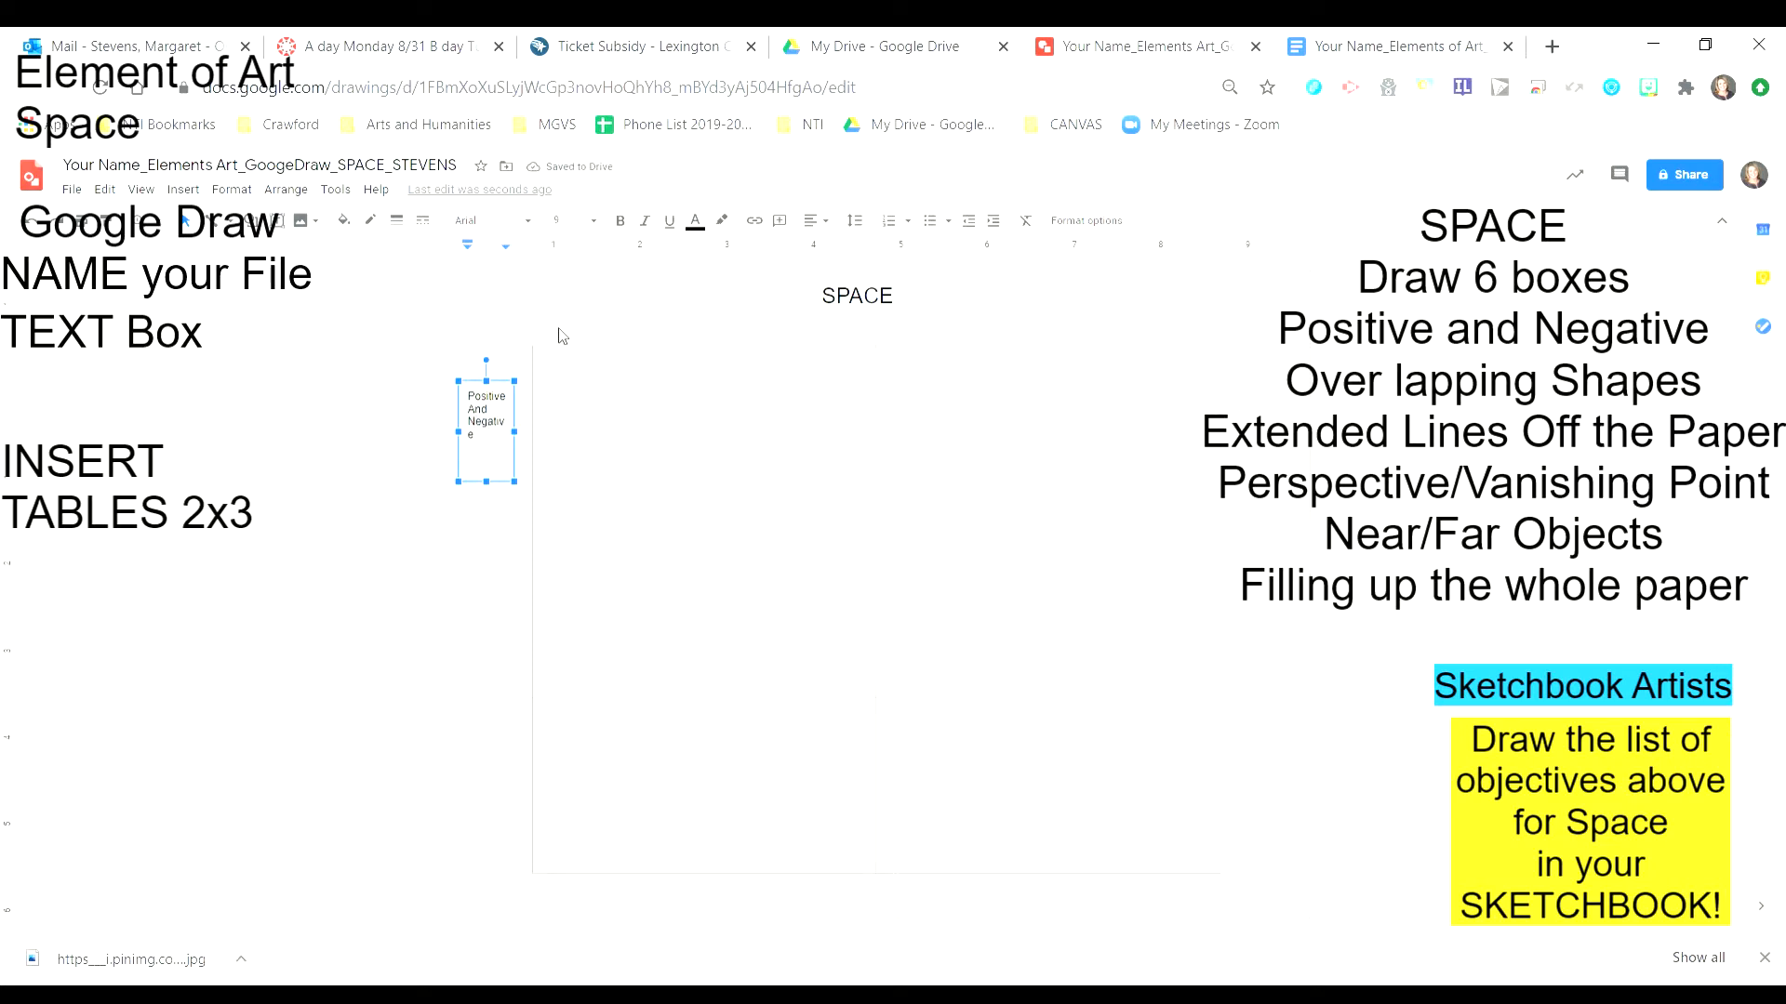
left_click_drag(515, 432, 490, 402)
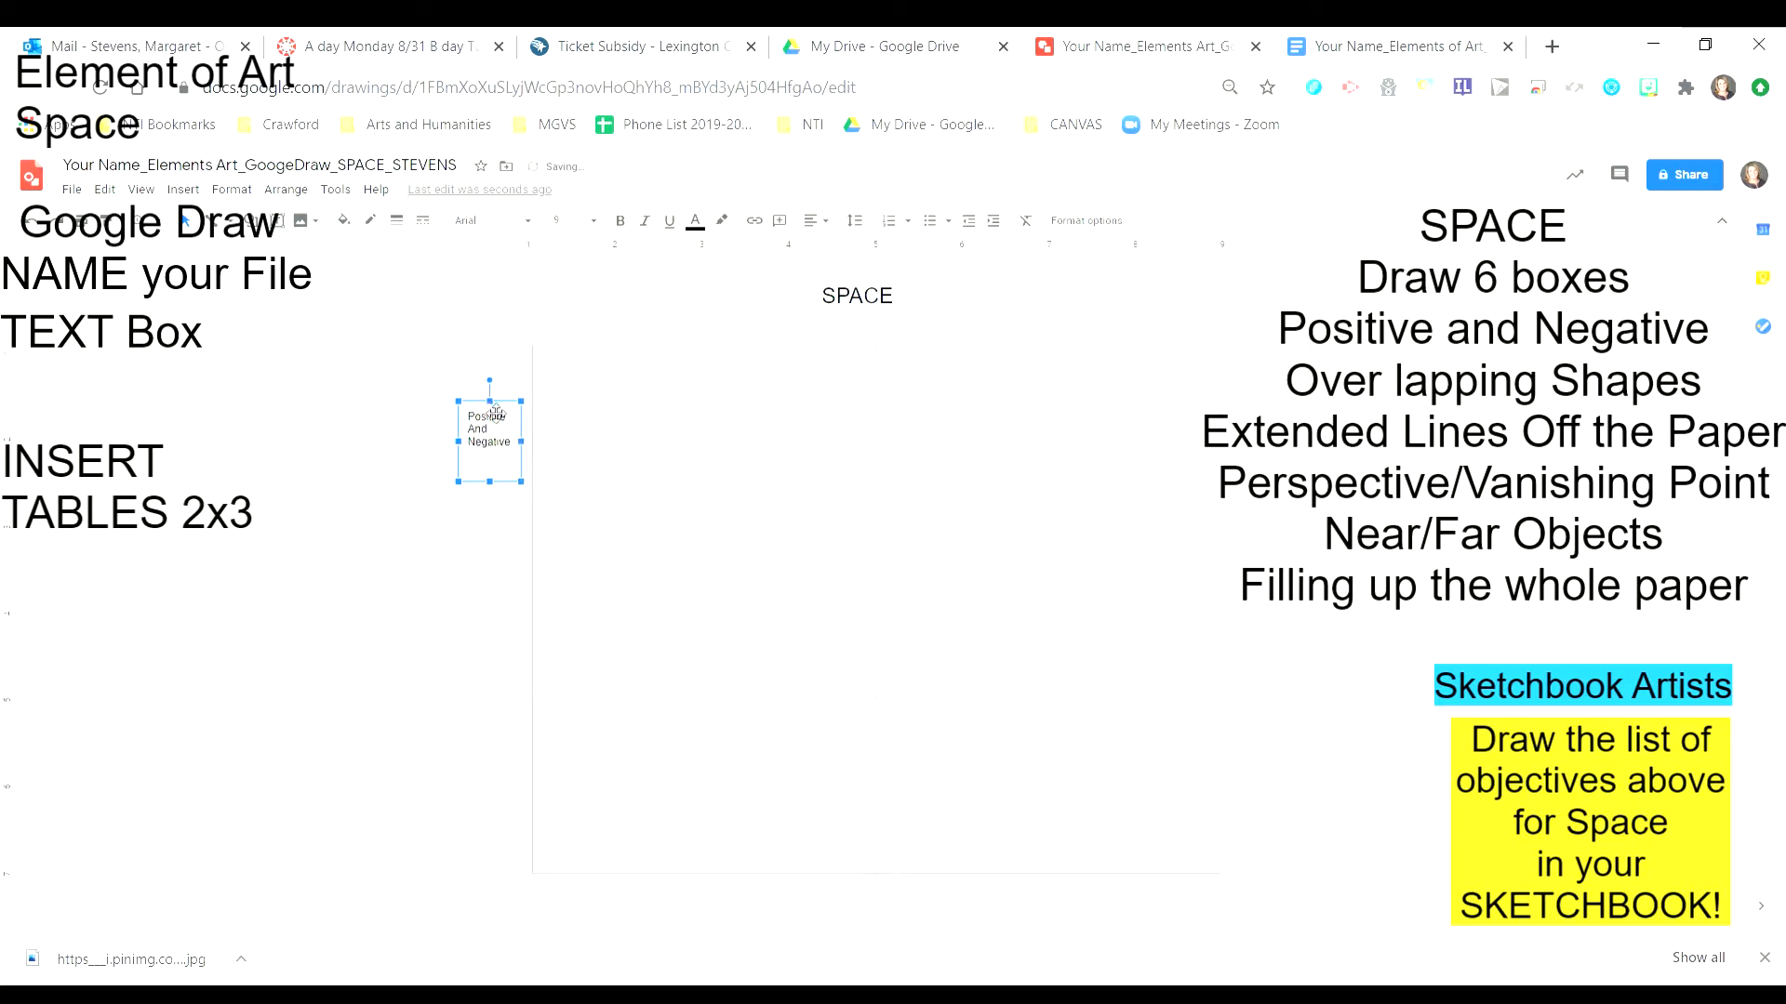
- Add a text box beside the table's second row reading "Extended Lines Off the Paper" at font size 9
left_click(282, 226)
left_click_drag(463, 559, 527, 641)
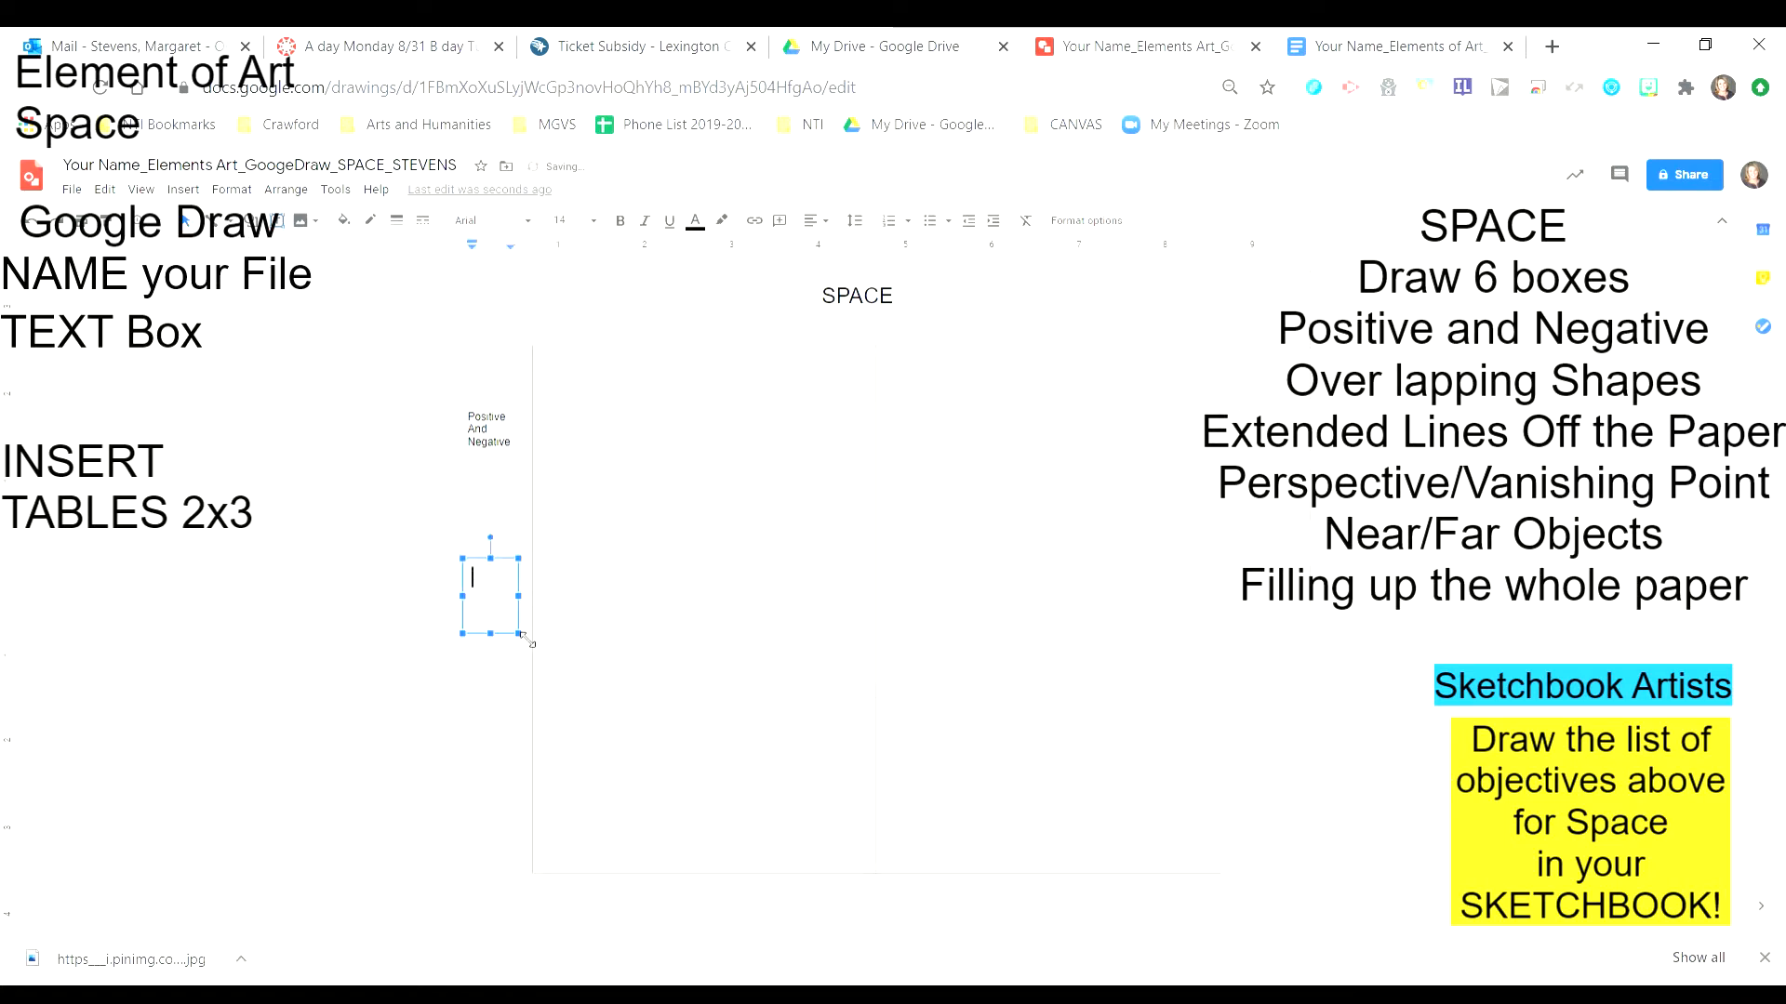
type("Ex")
key("BackSpace")
key("BackSpace")
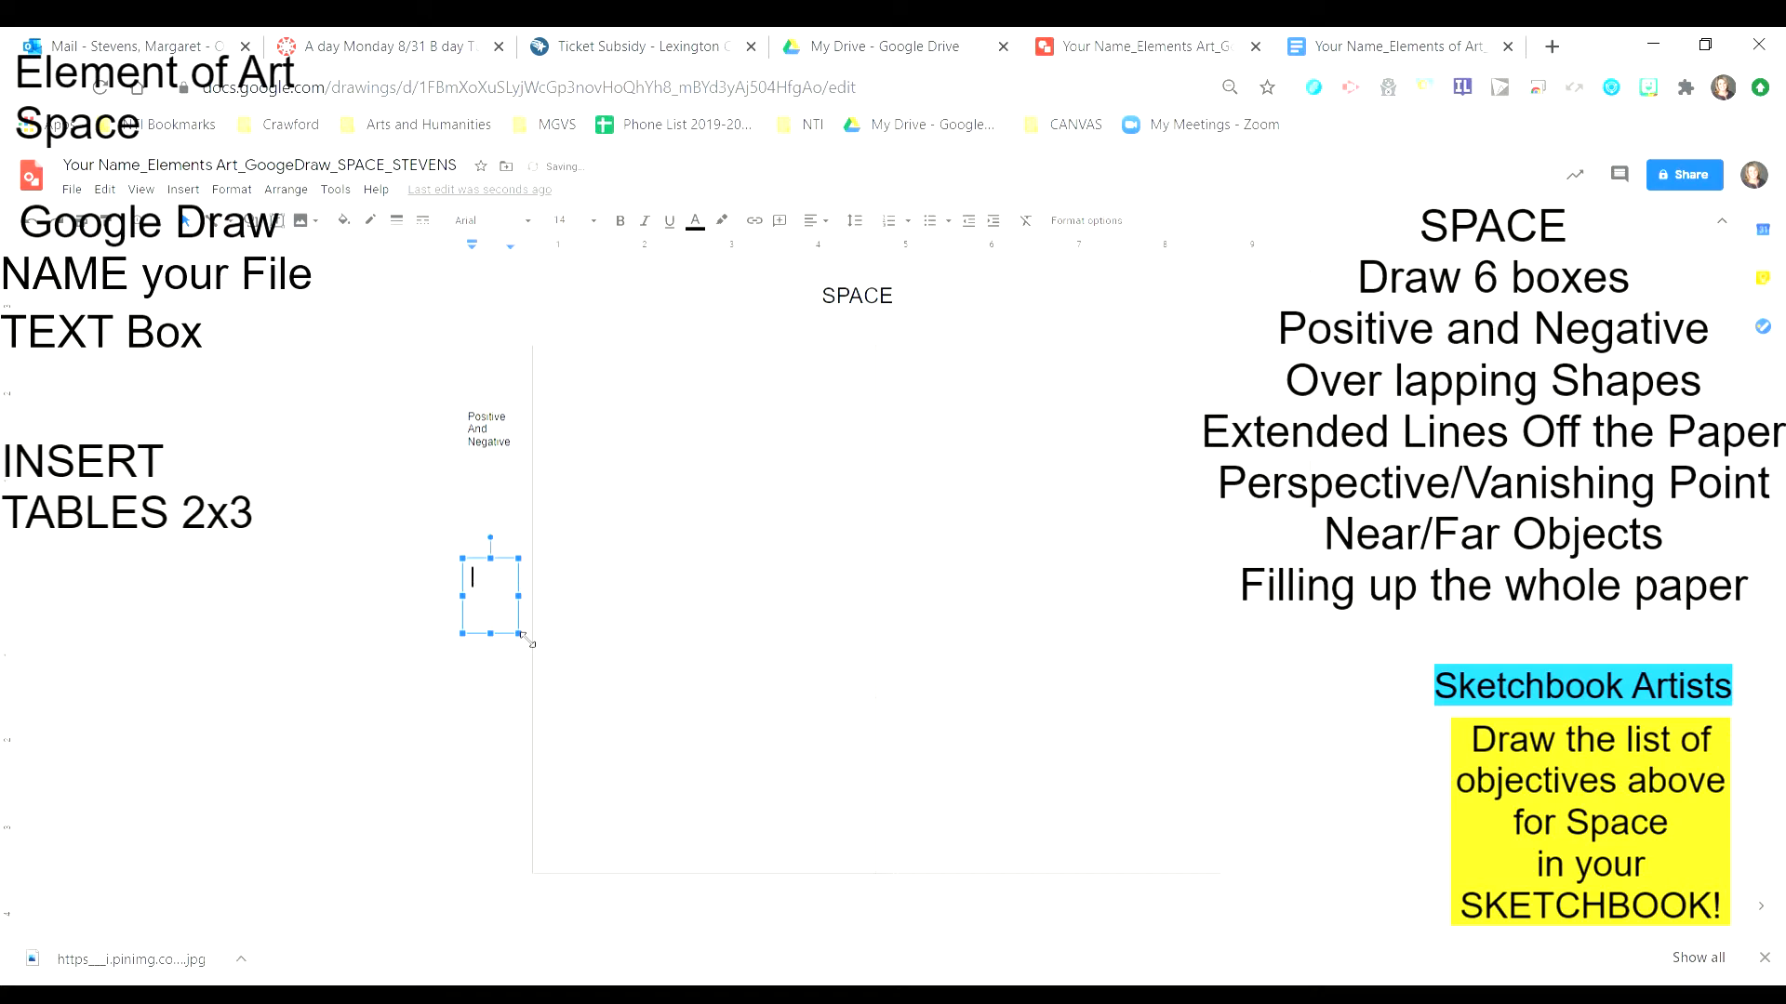
left_click(593, 220)
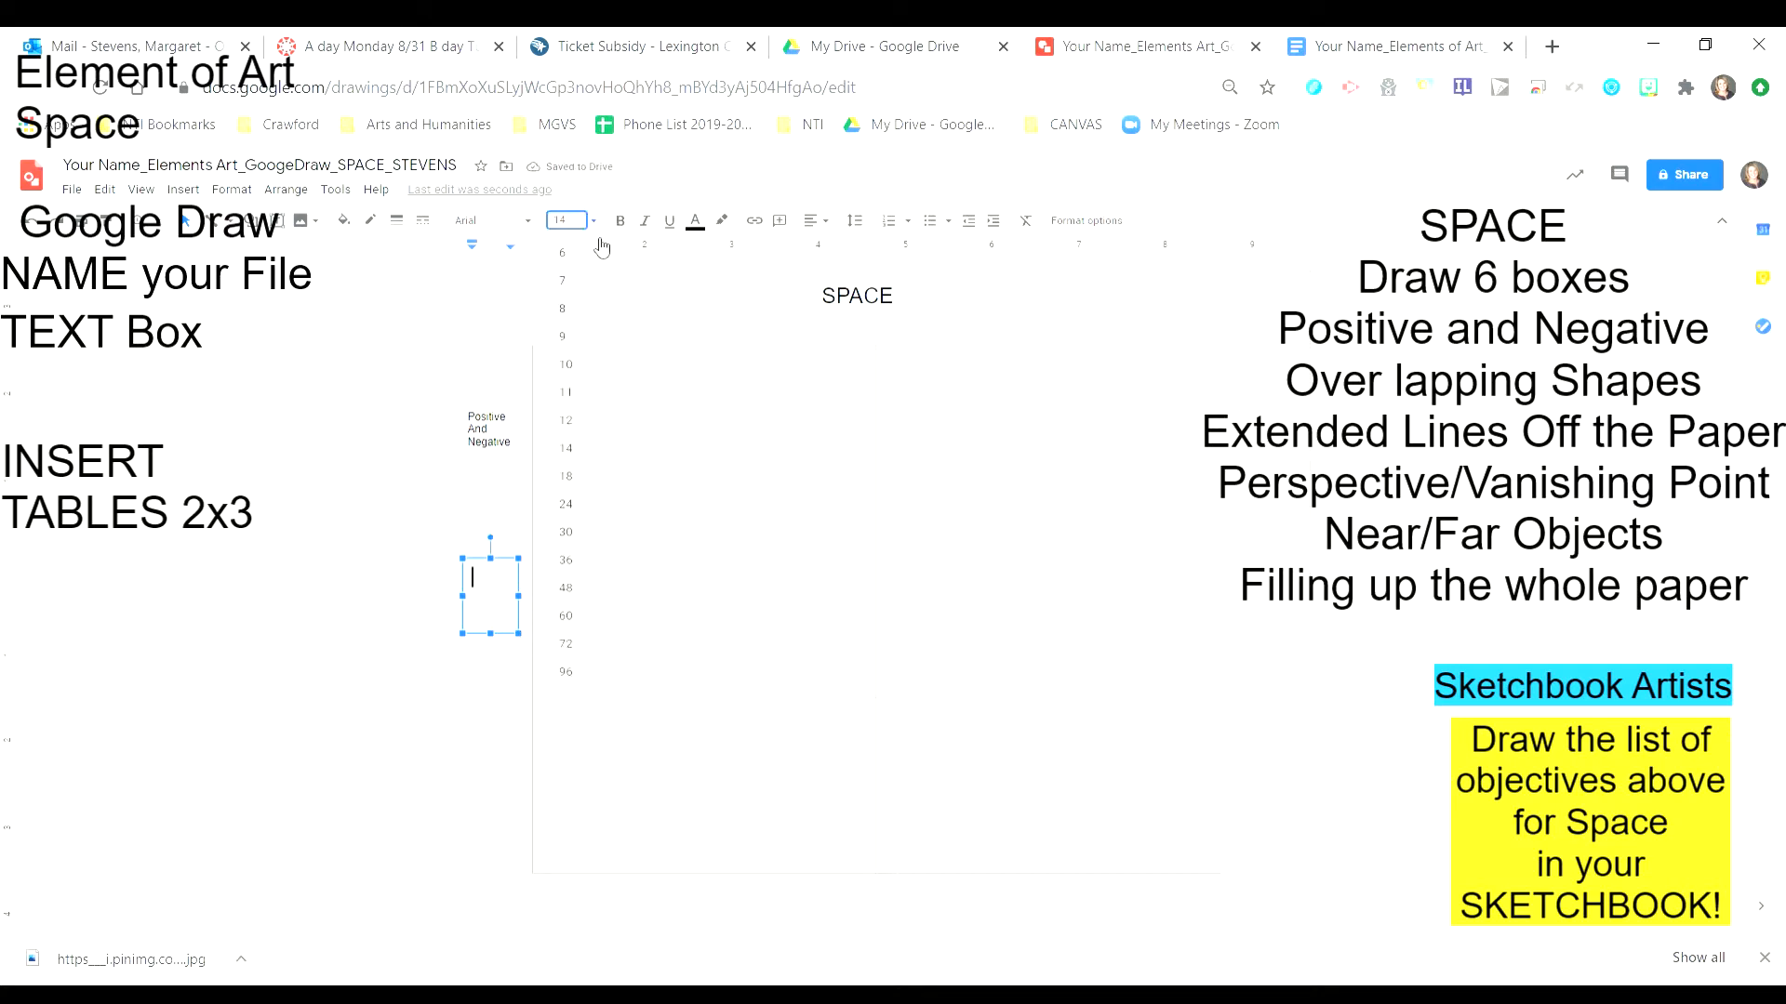
left_click(565, 342)
type("Extended")
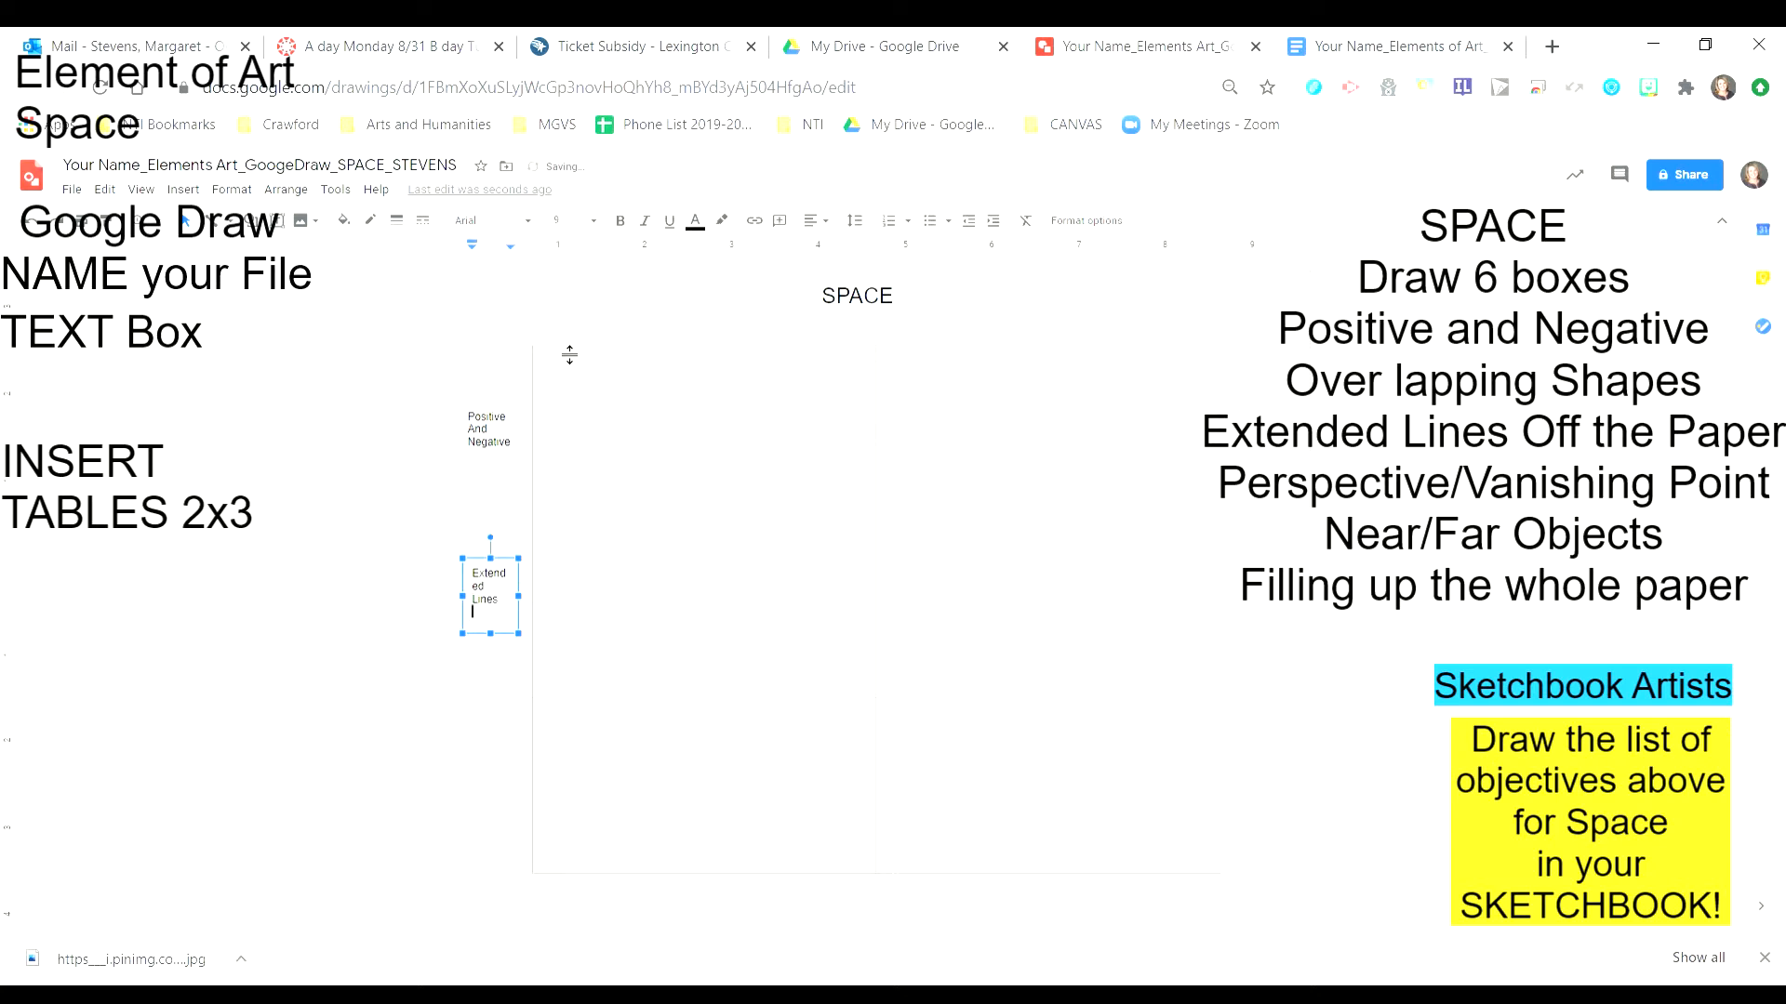
type(" Lines off the Pp")
key("BackSpace")
type("aper")
- Widen the "Extended Lines Off the Paper" text box and shift it slightly lower beside the second row
left_click_drag(462, 596, 451, 598)
left_click(503, 605)
left_click_drag(480, 572, 483, 586)
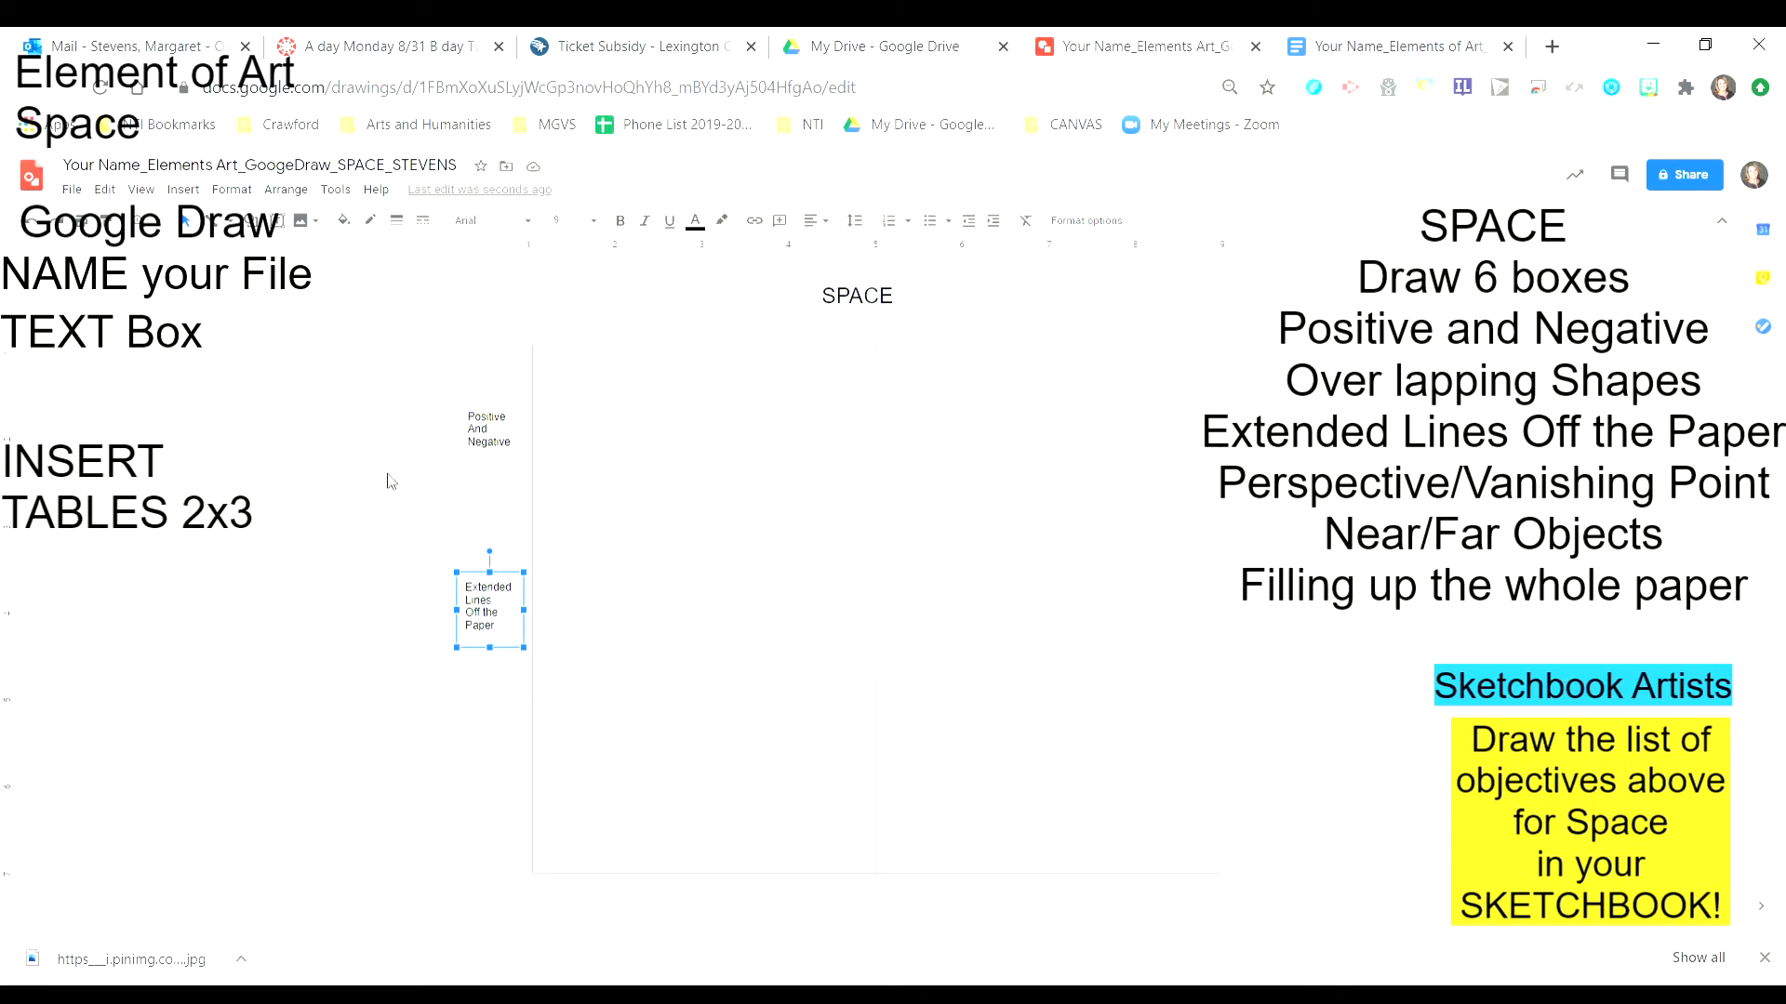
- Add a text box beside the table's third row reading "Objects Closer Larger Darker" at size 9, and extend its height downward
left_click(277, 221)
left_click_drag(454, 733, 528, 817)
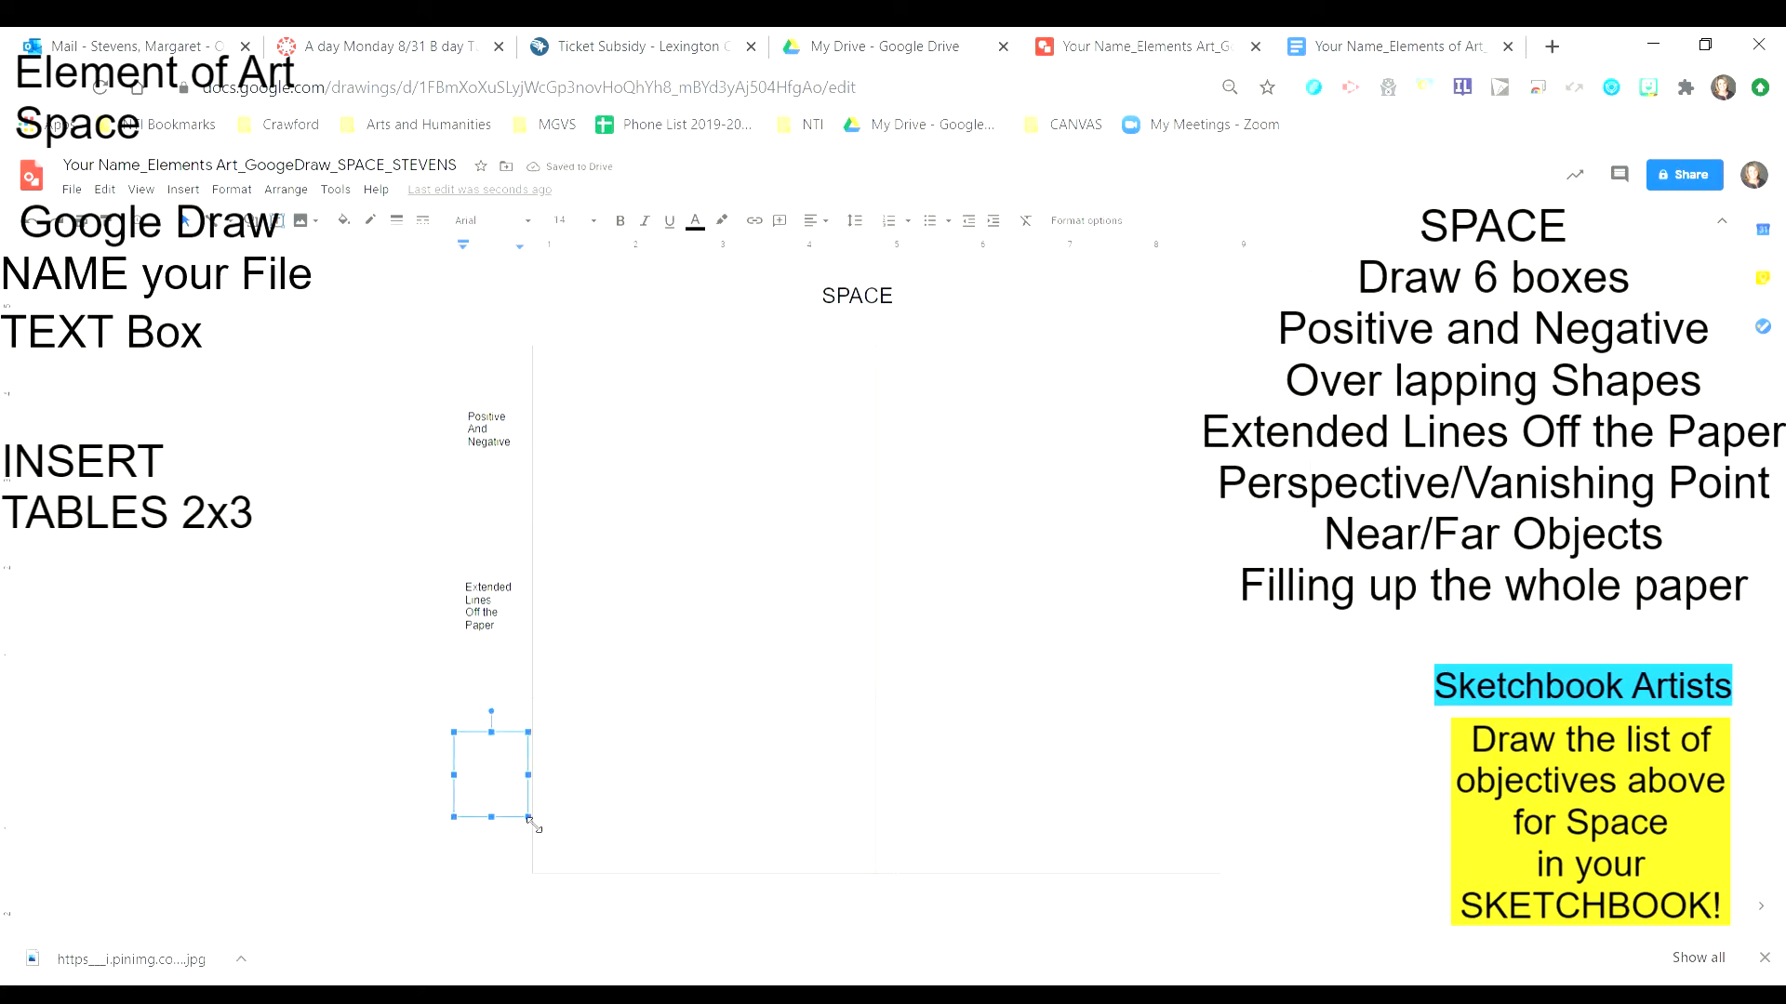
type("Obje")
key("BackSpace")
key("BackSpace")
key("BackSpace")
key("BackSpace")
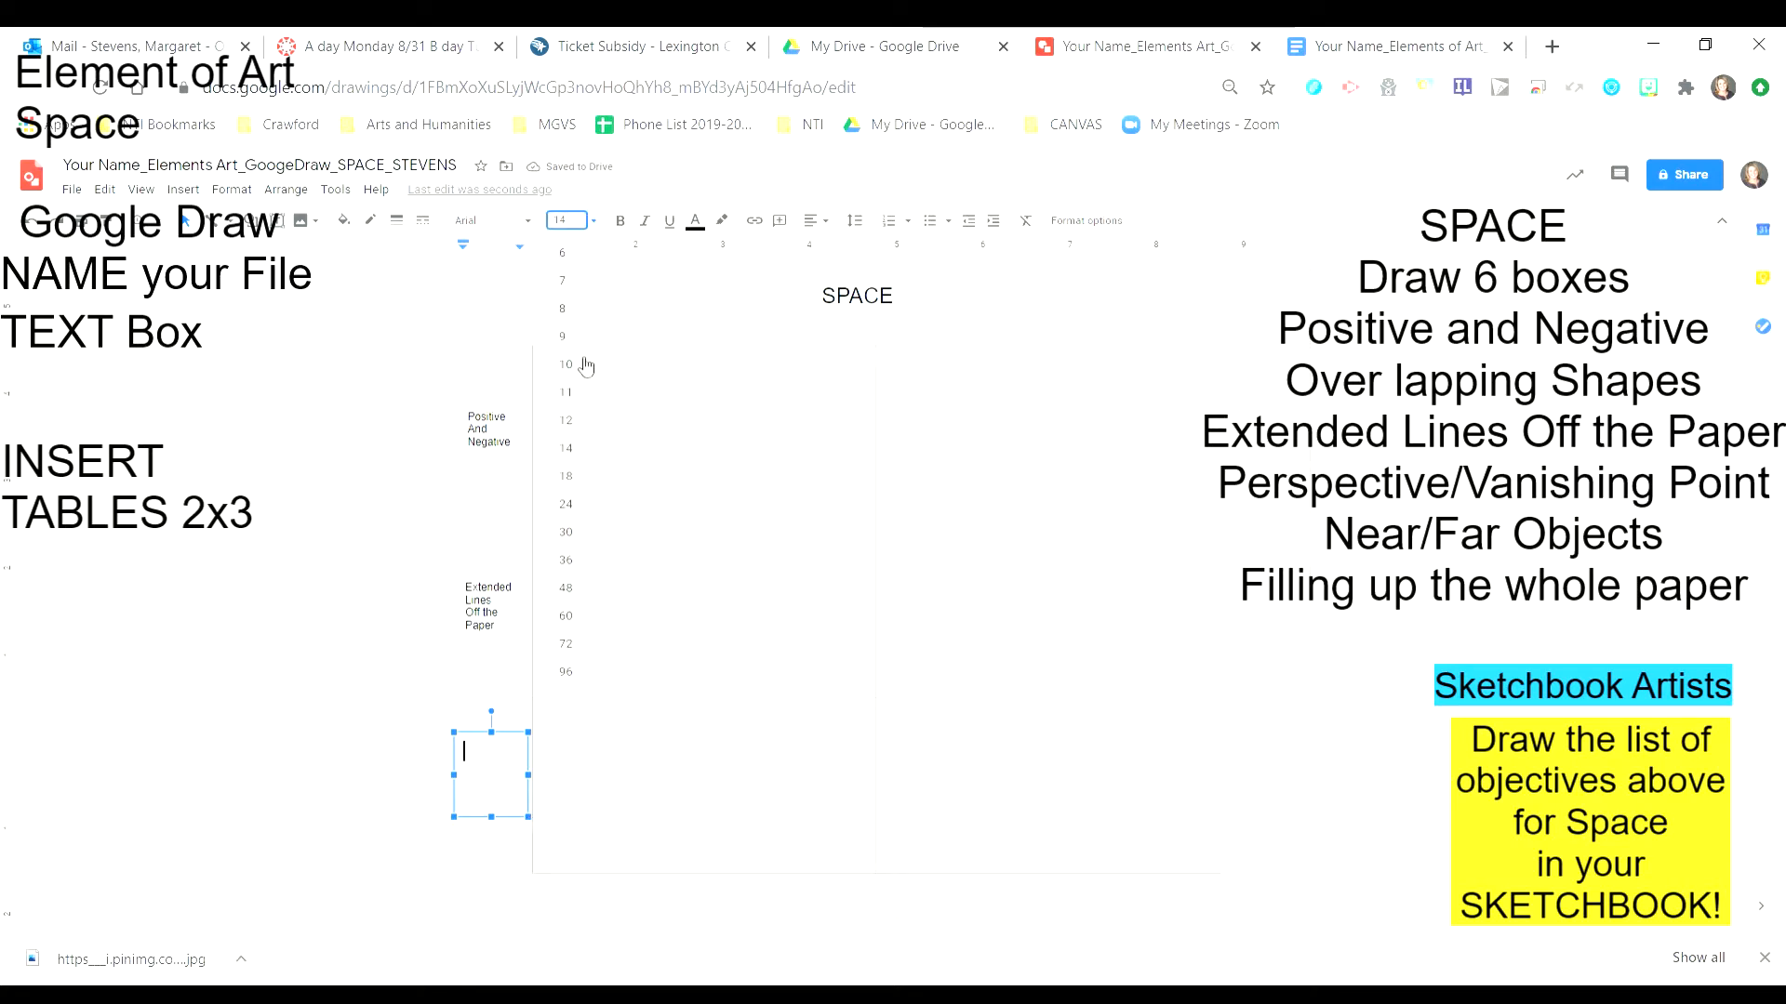
type("O")
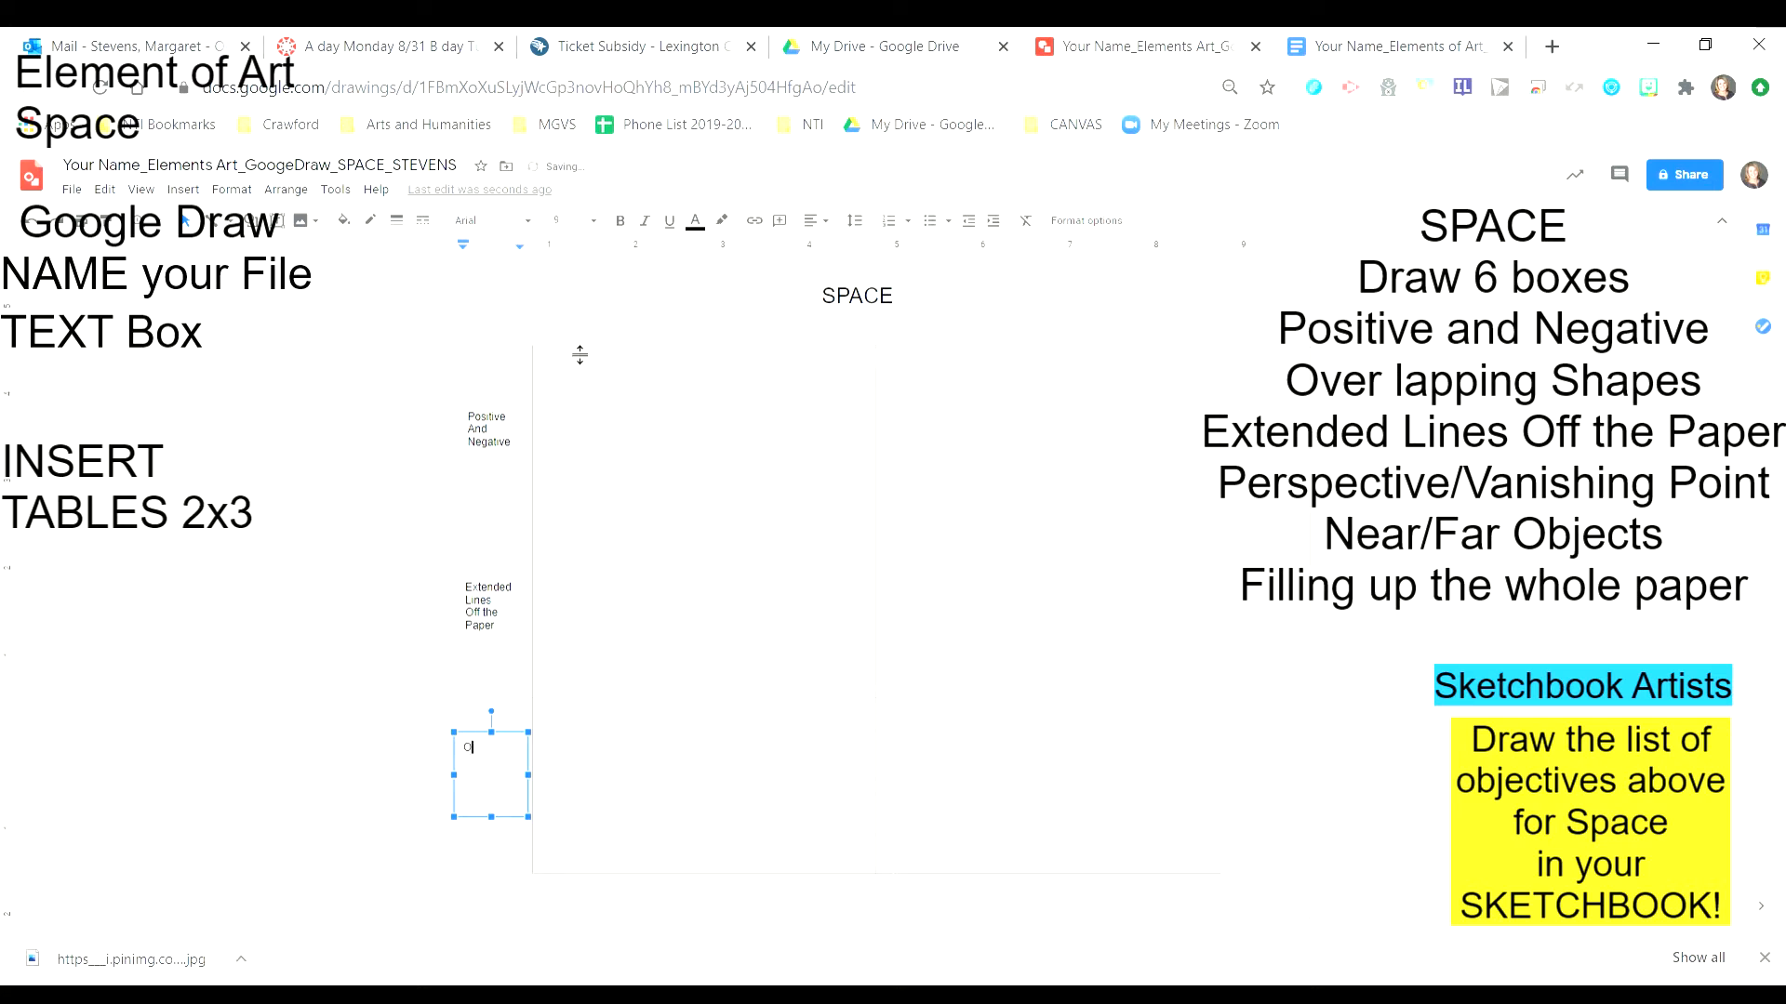
type("bjects Closer")
key("Return")
type("Larger Darker")
left_click_drag(495, 820, 504, 882)
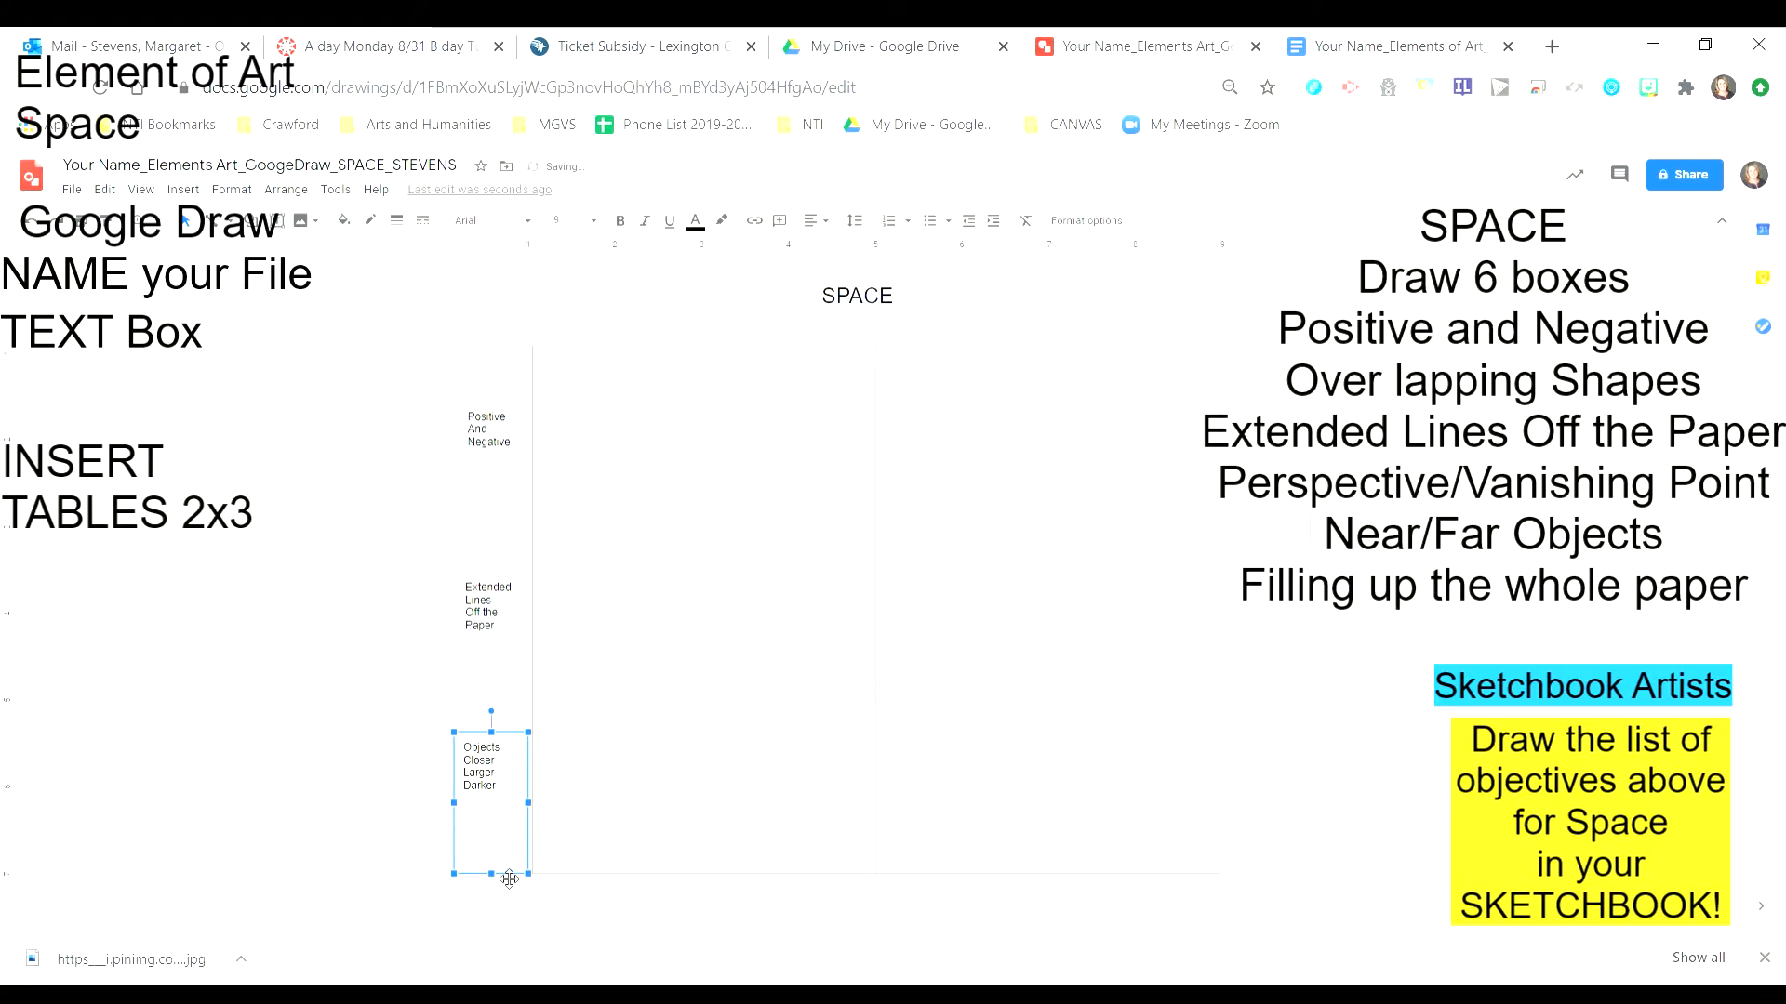
- Add "Objects Far Away Smaller Lighter" as a second paragraph in the "Objects Closer Larger Darker" text box
left_click(506, 796)
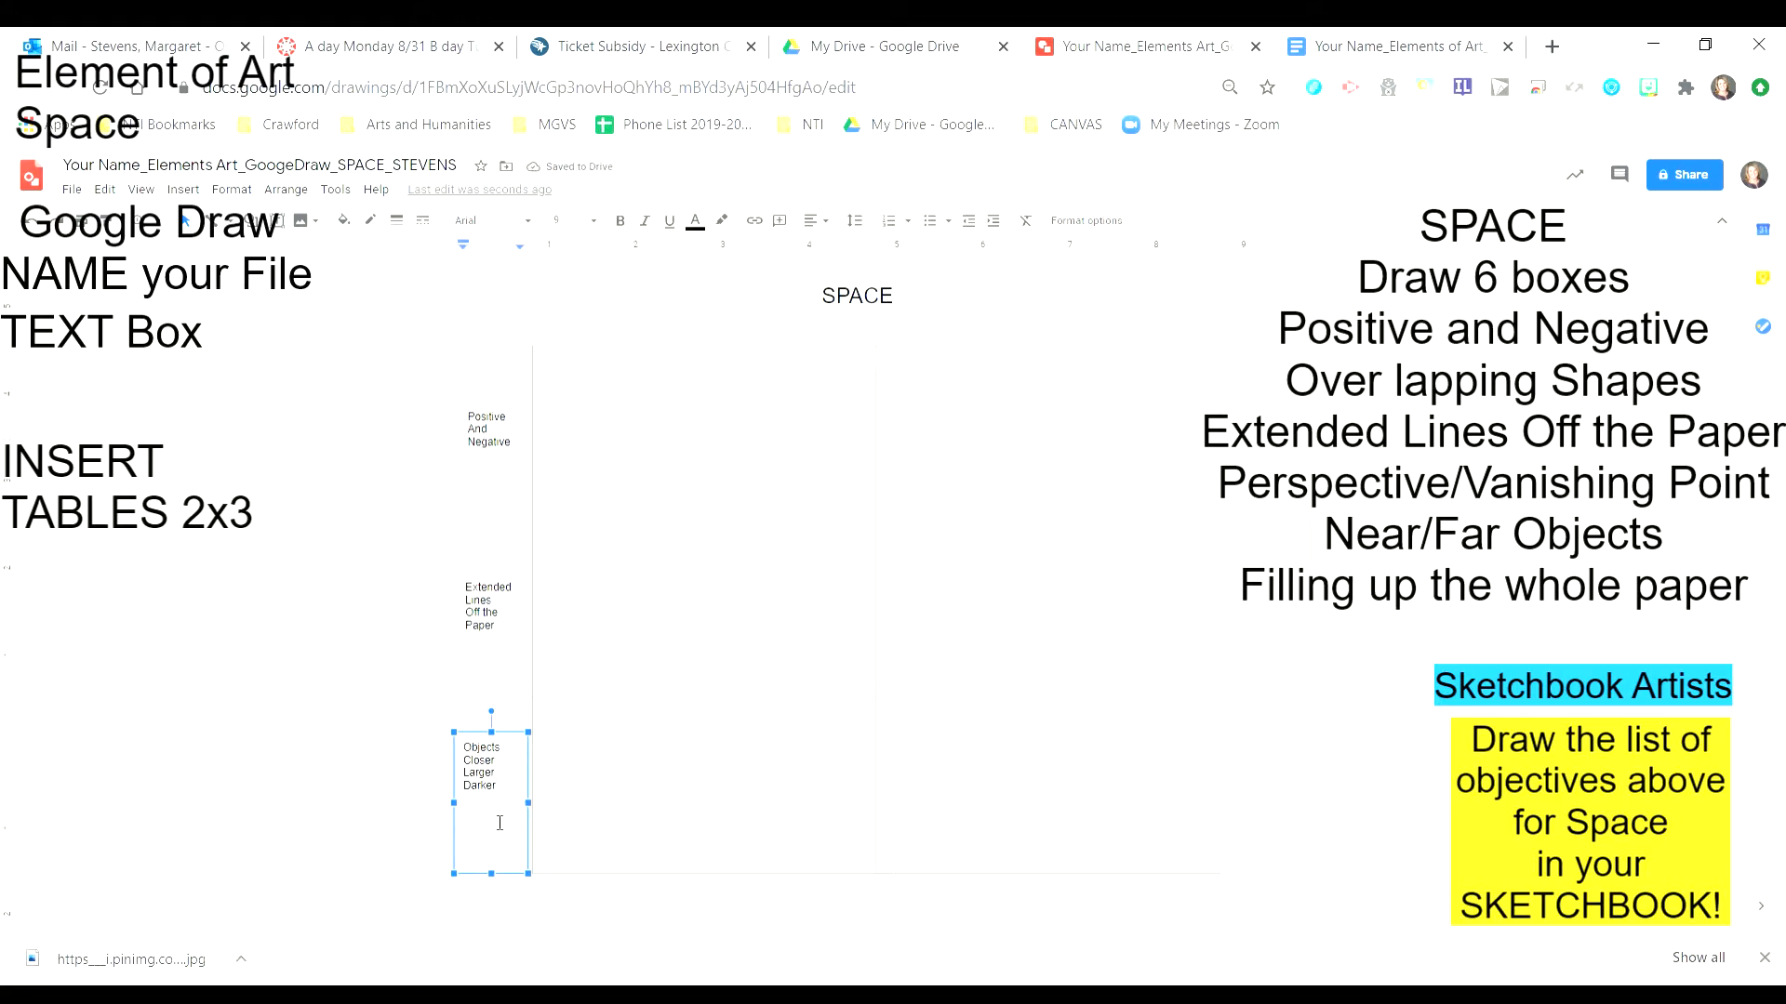
key("Return")
type("Objects Far Away Smaller Lighter")
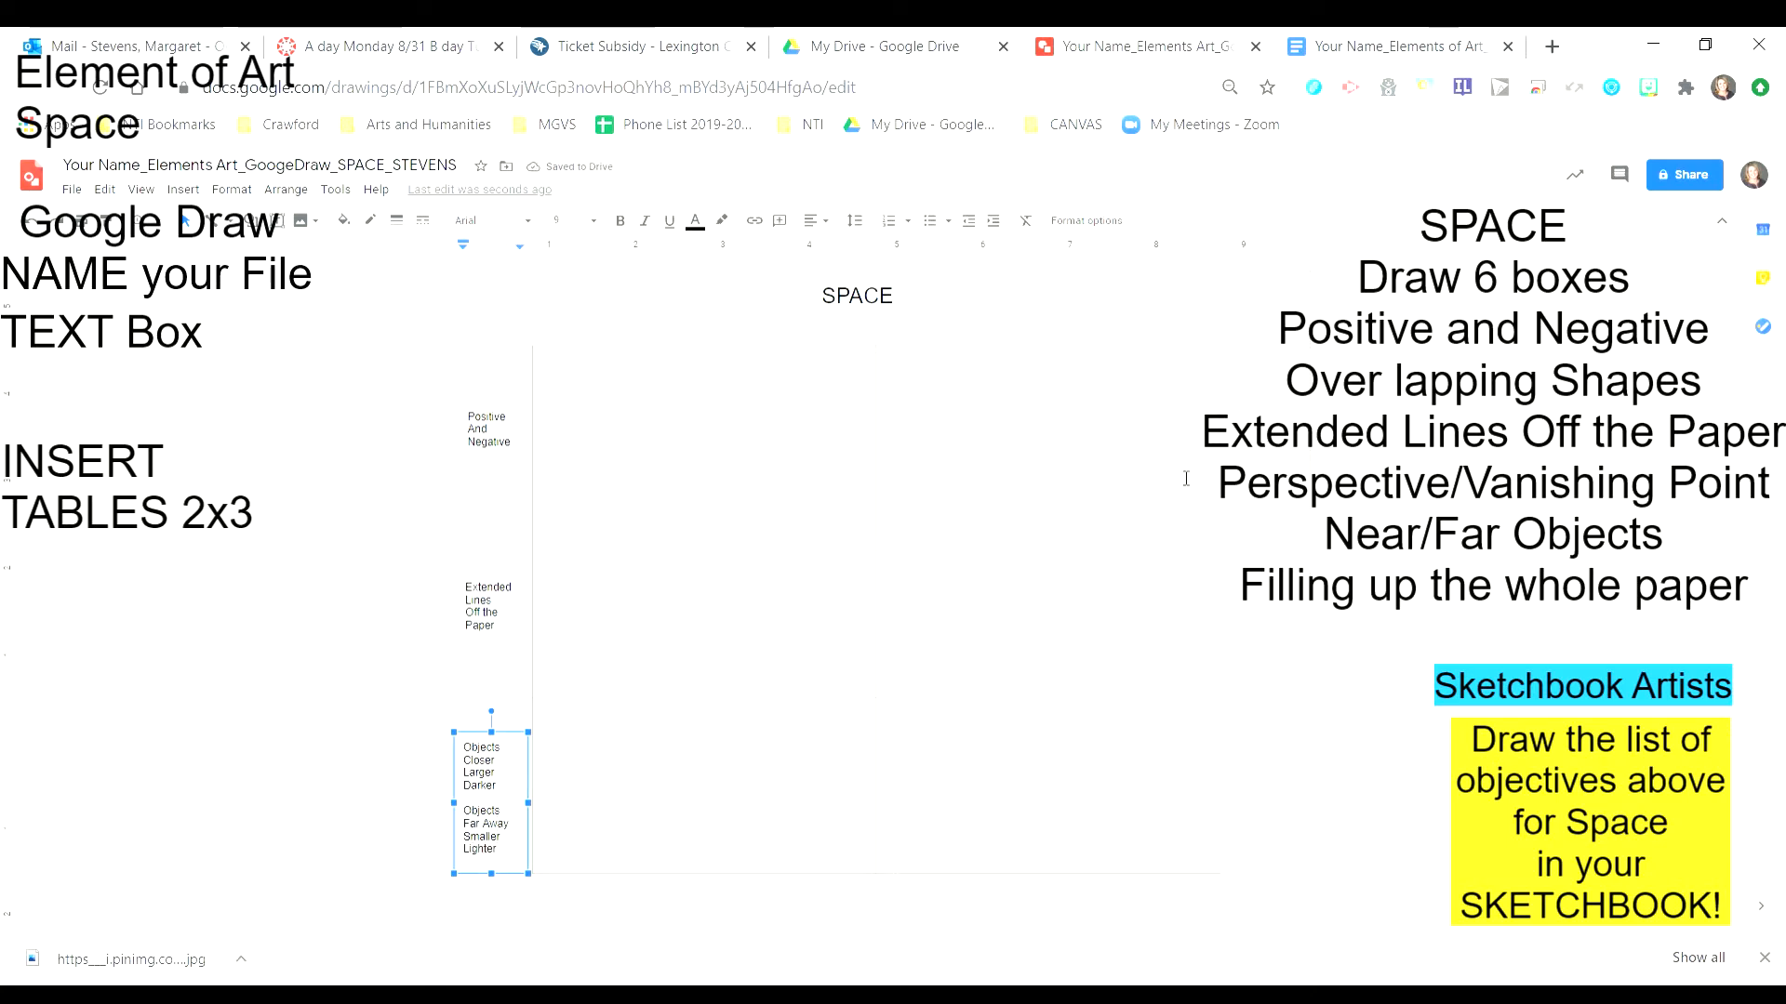
left_click(1281, 444)
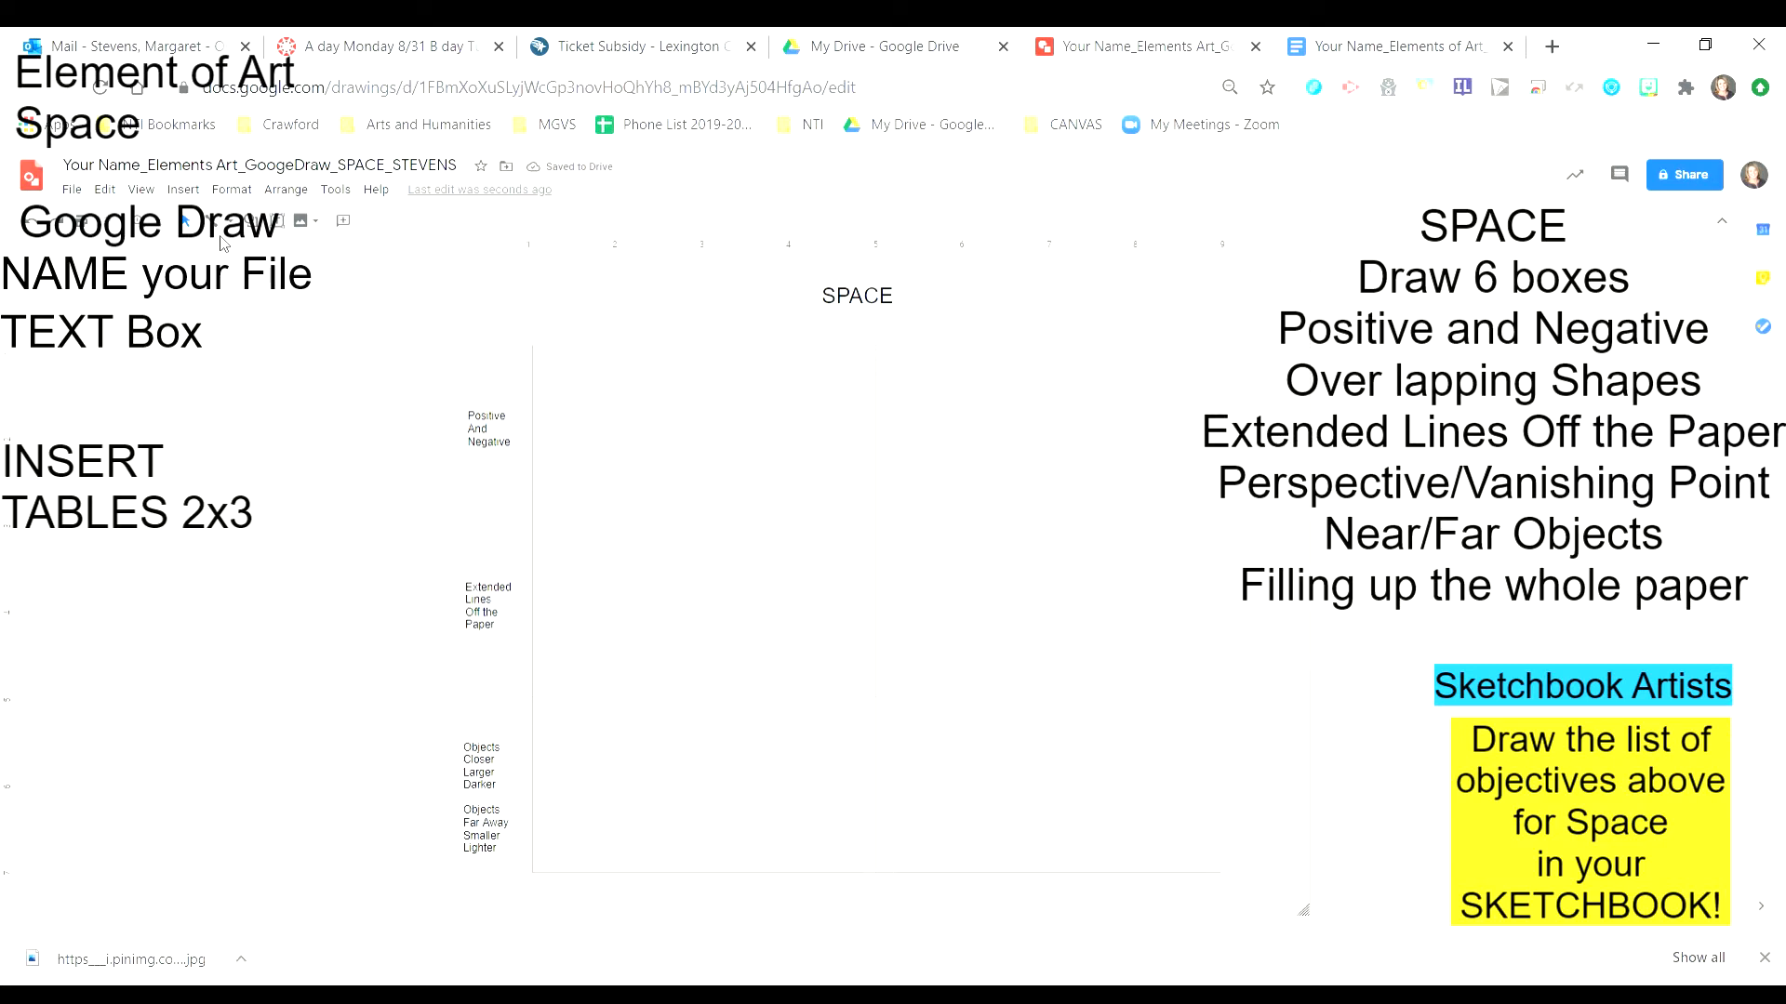
- Add a text box to the right of the table's first row reading "Over Lapping Shapes" at font size 10
left_click(277, 221)
left_click_drag(1233, 371, 1297, 501)
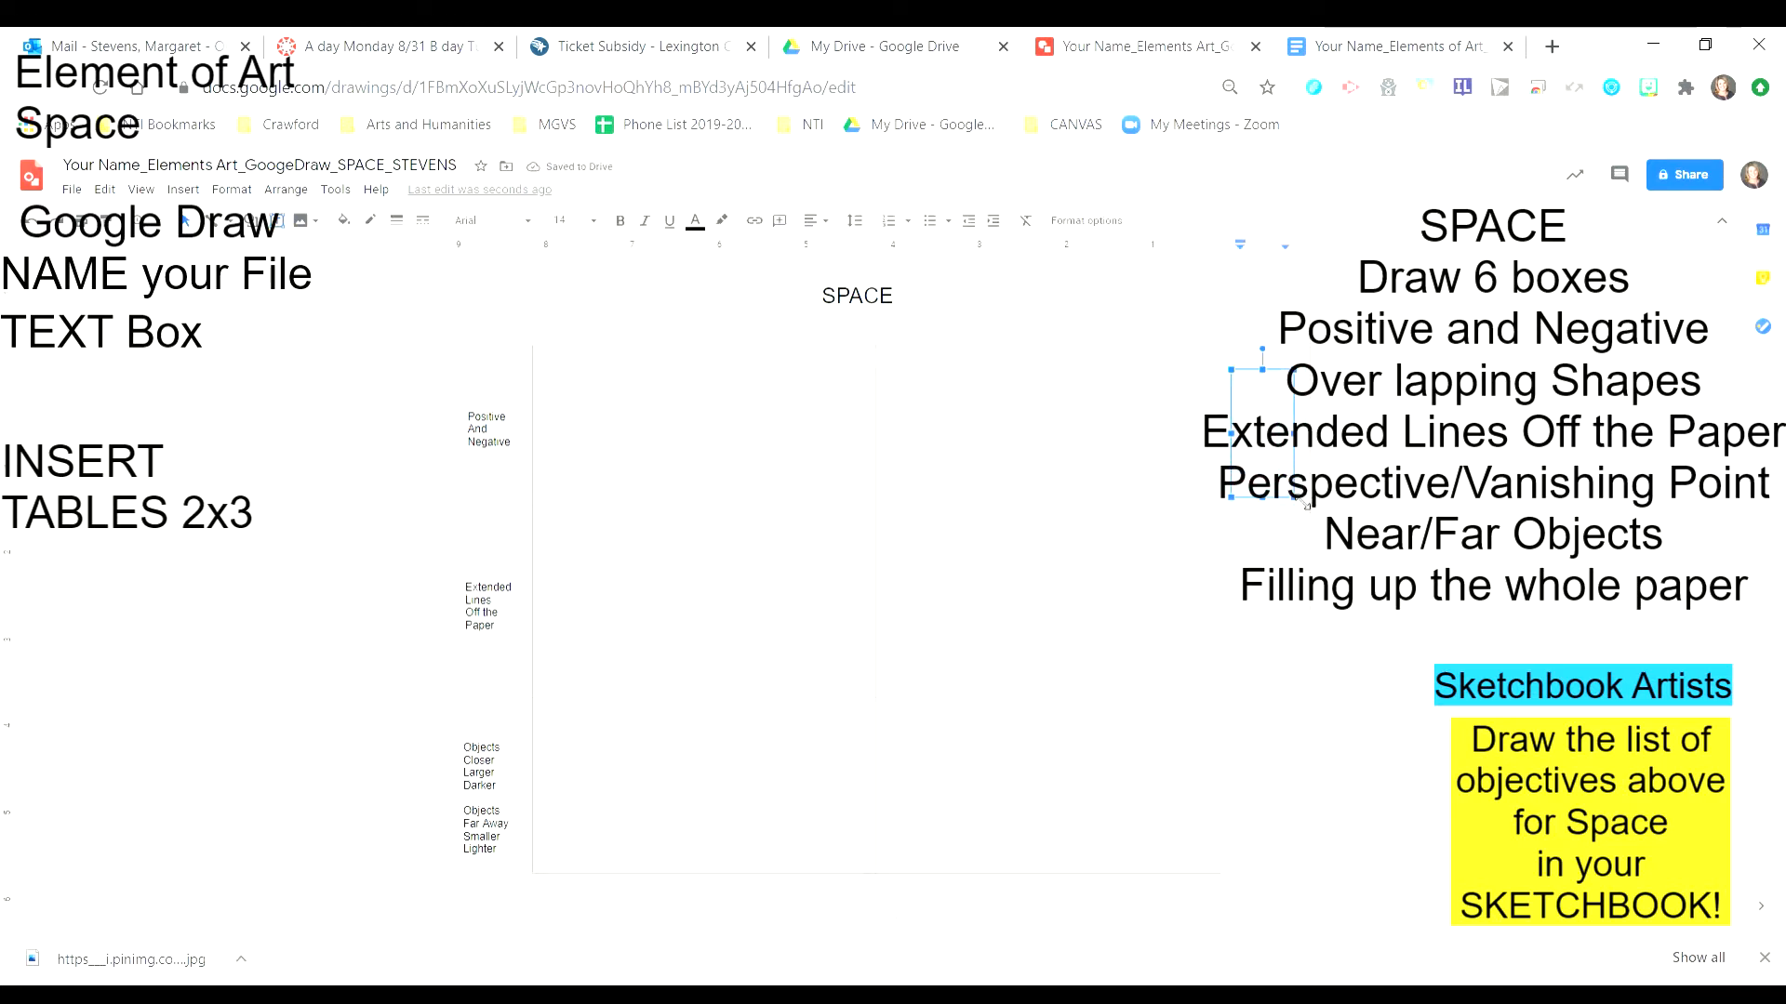
type("Over")
key("BackSpace")
key("BackSpace")
key("BackSpace")
key("BackSpace")
left_click(594, 221)
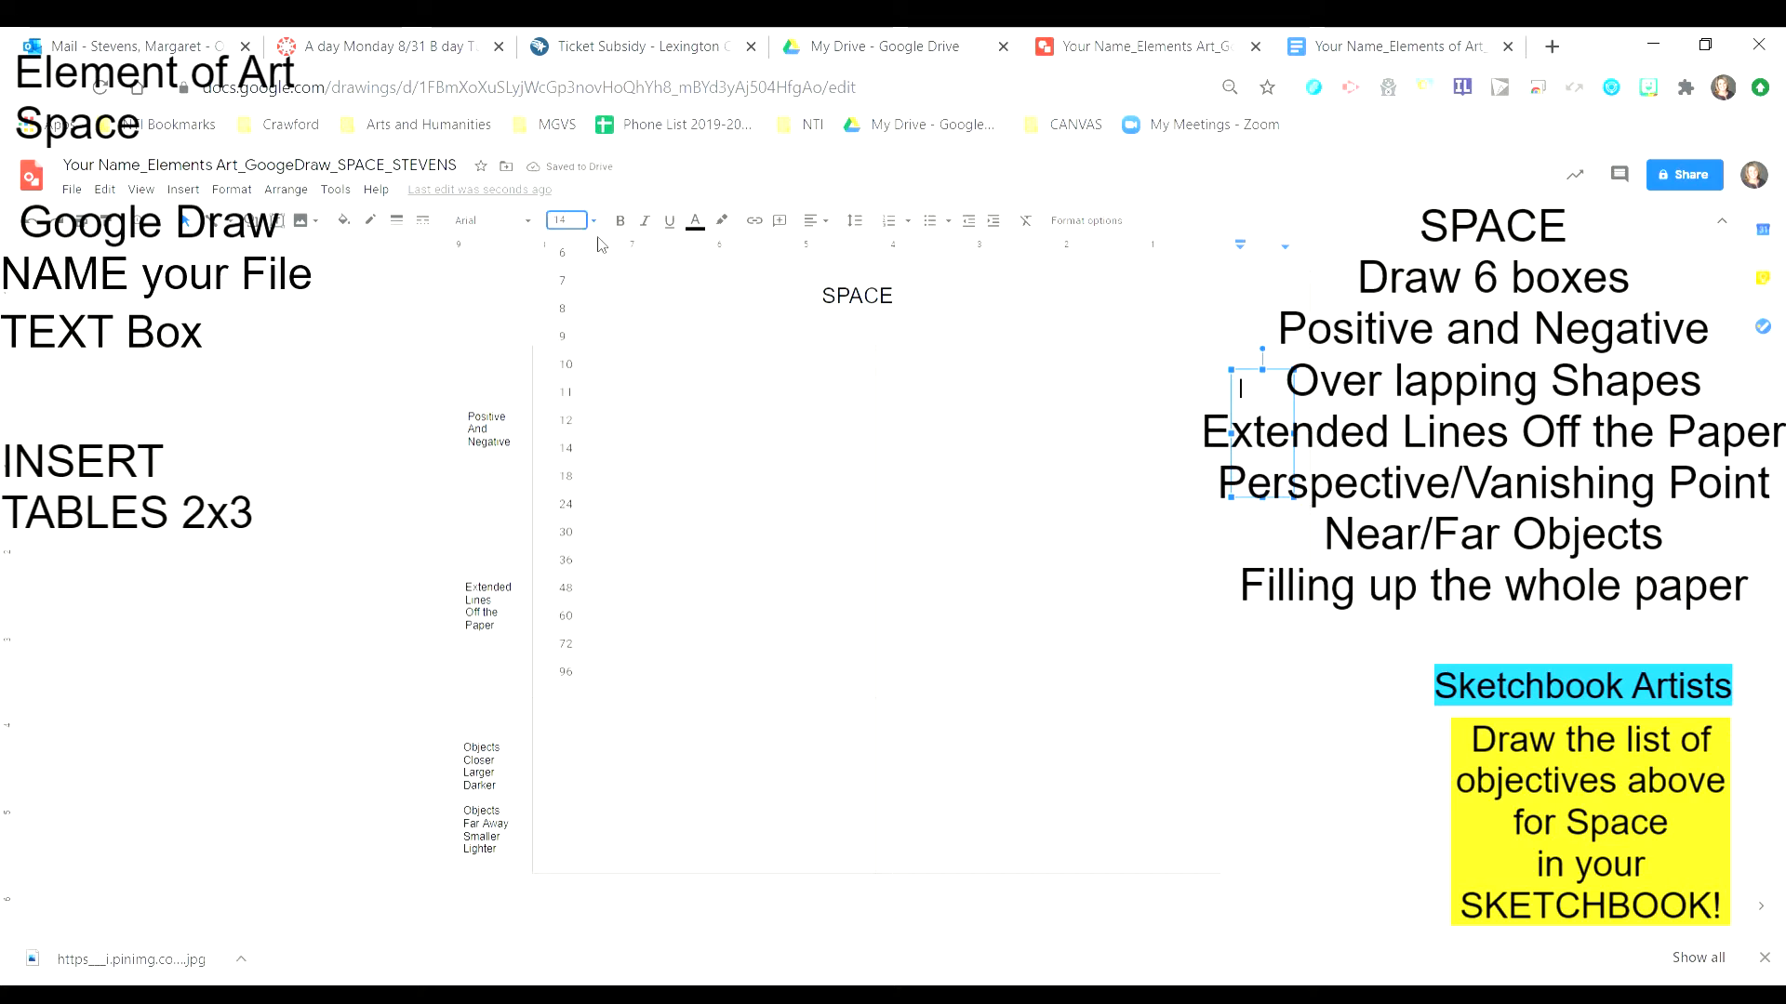
left_click(577, 367)
type("Over ")
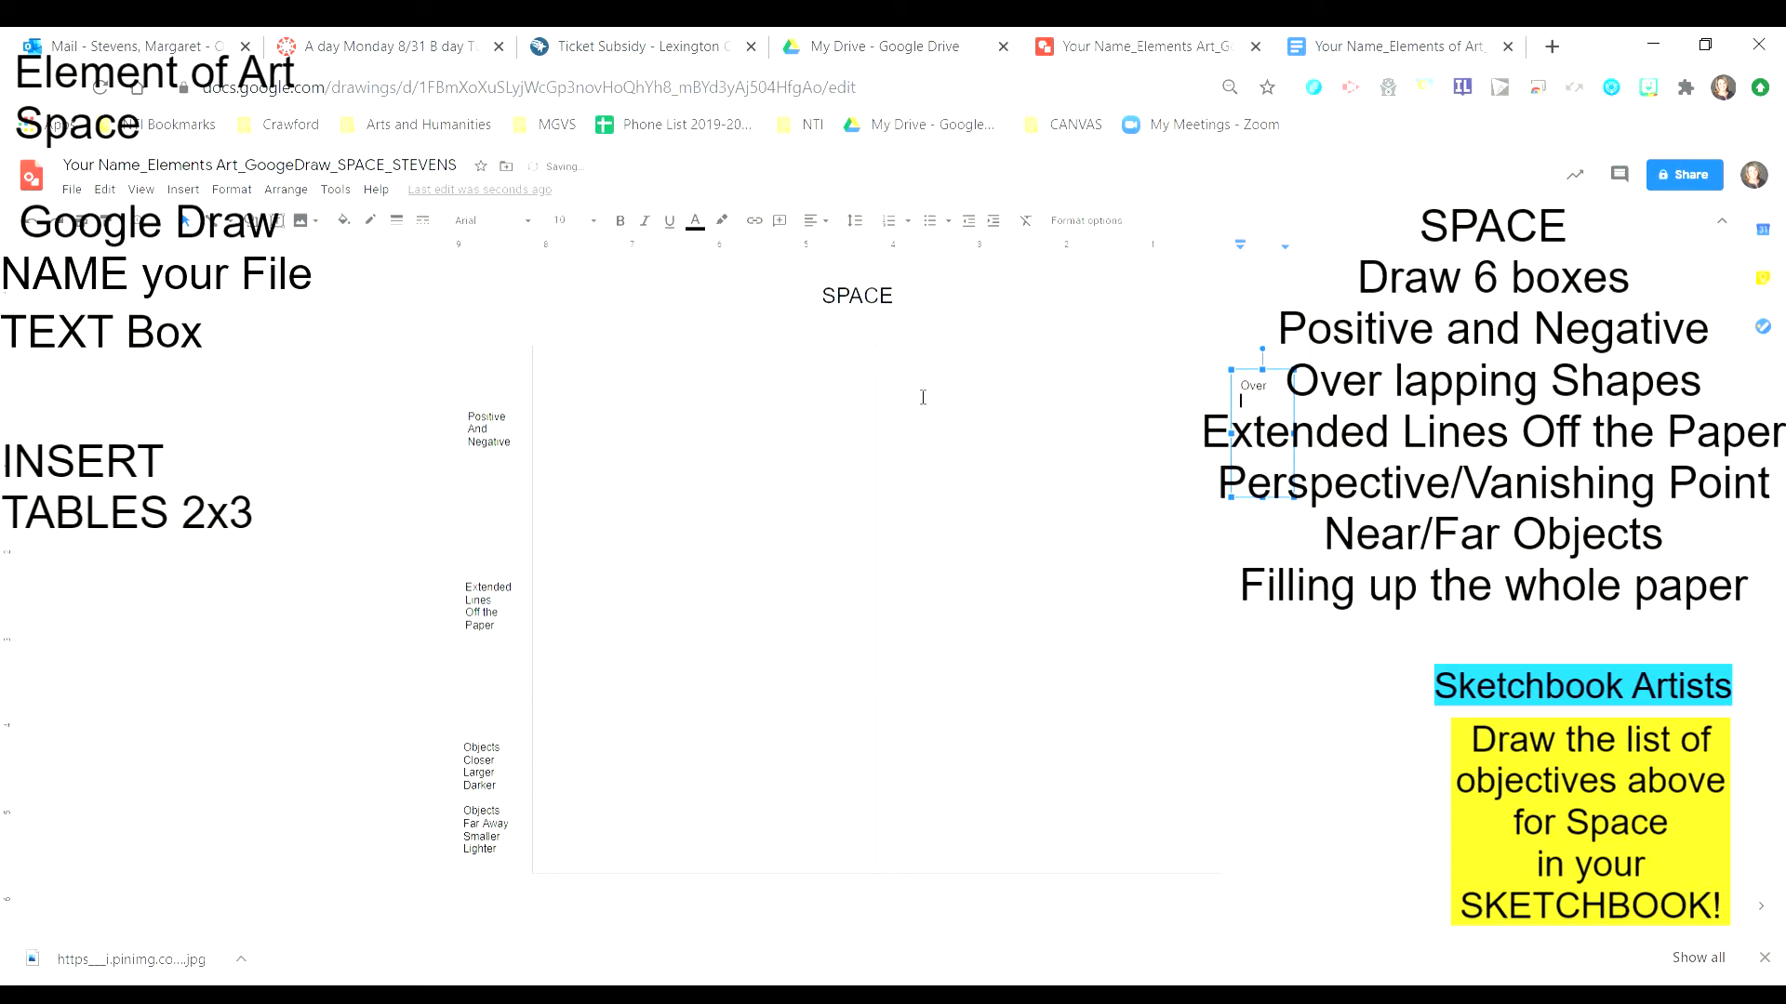
type("Lapping Shapes")
left_click(1271, 603)
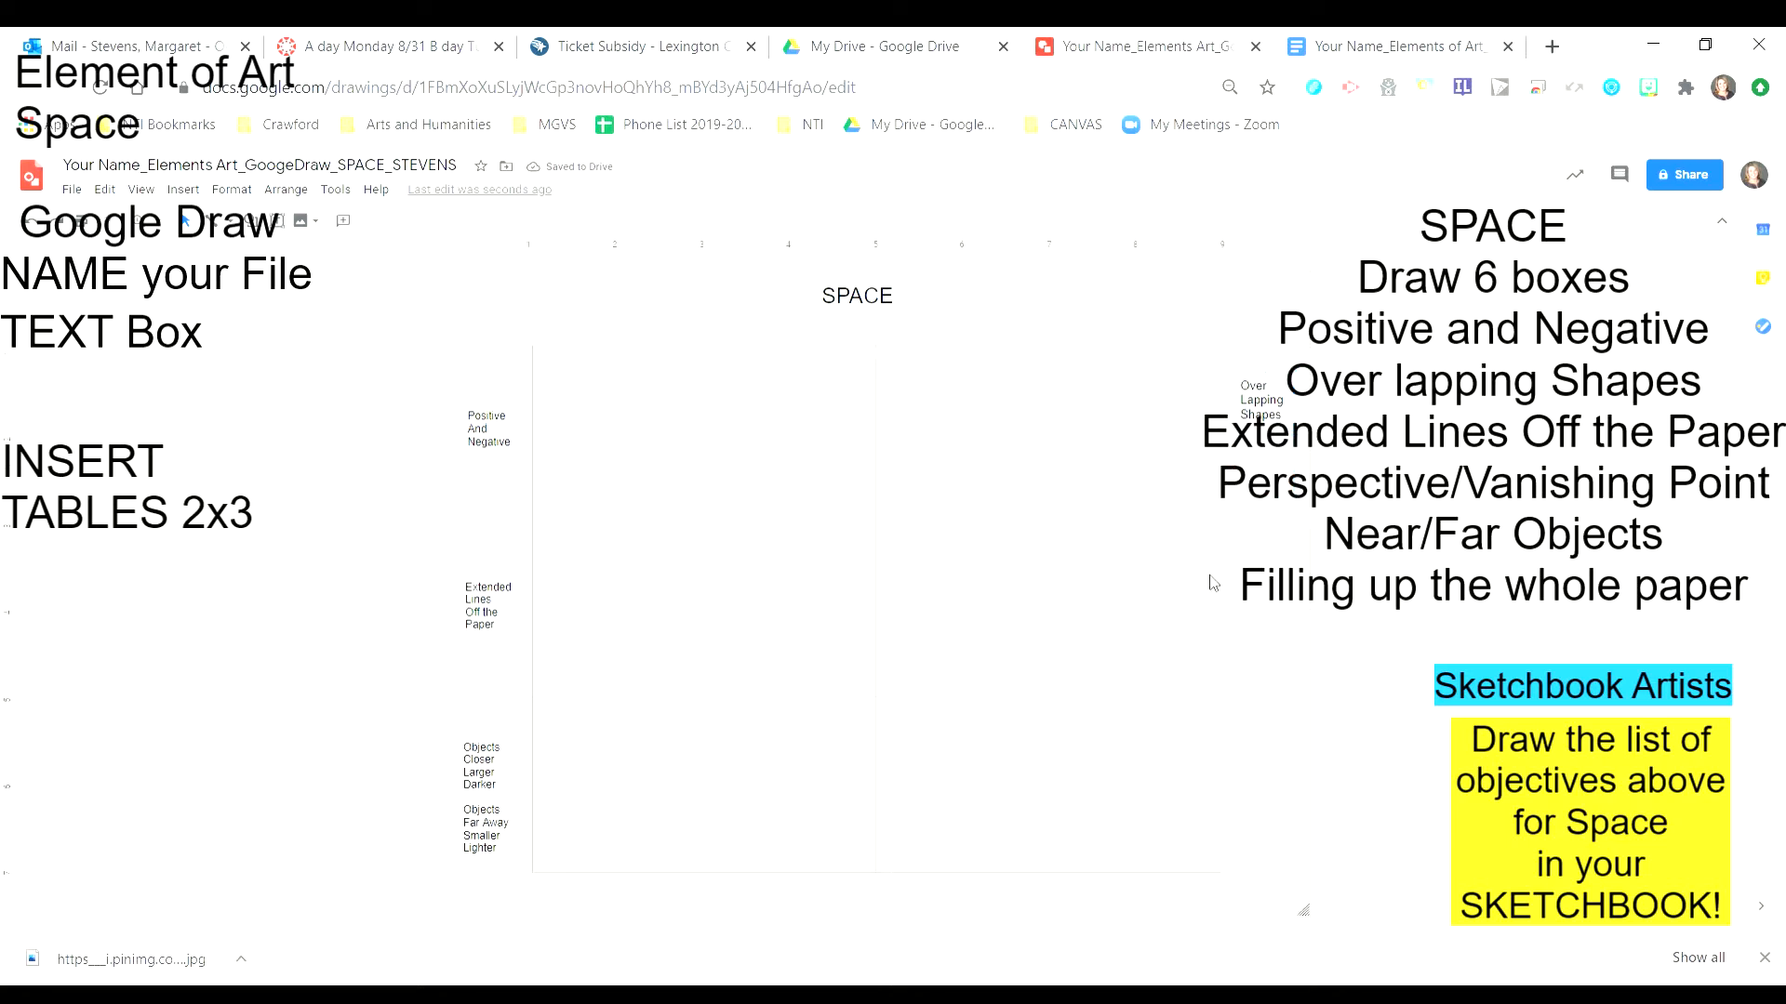
- Add a text box to the right of the table's second row reading "Perspective" at font size 10
left_click(279, 223)
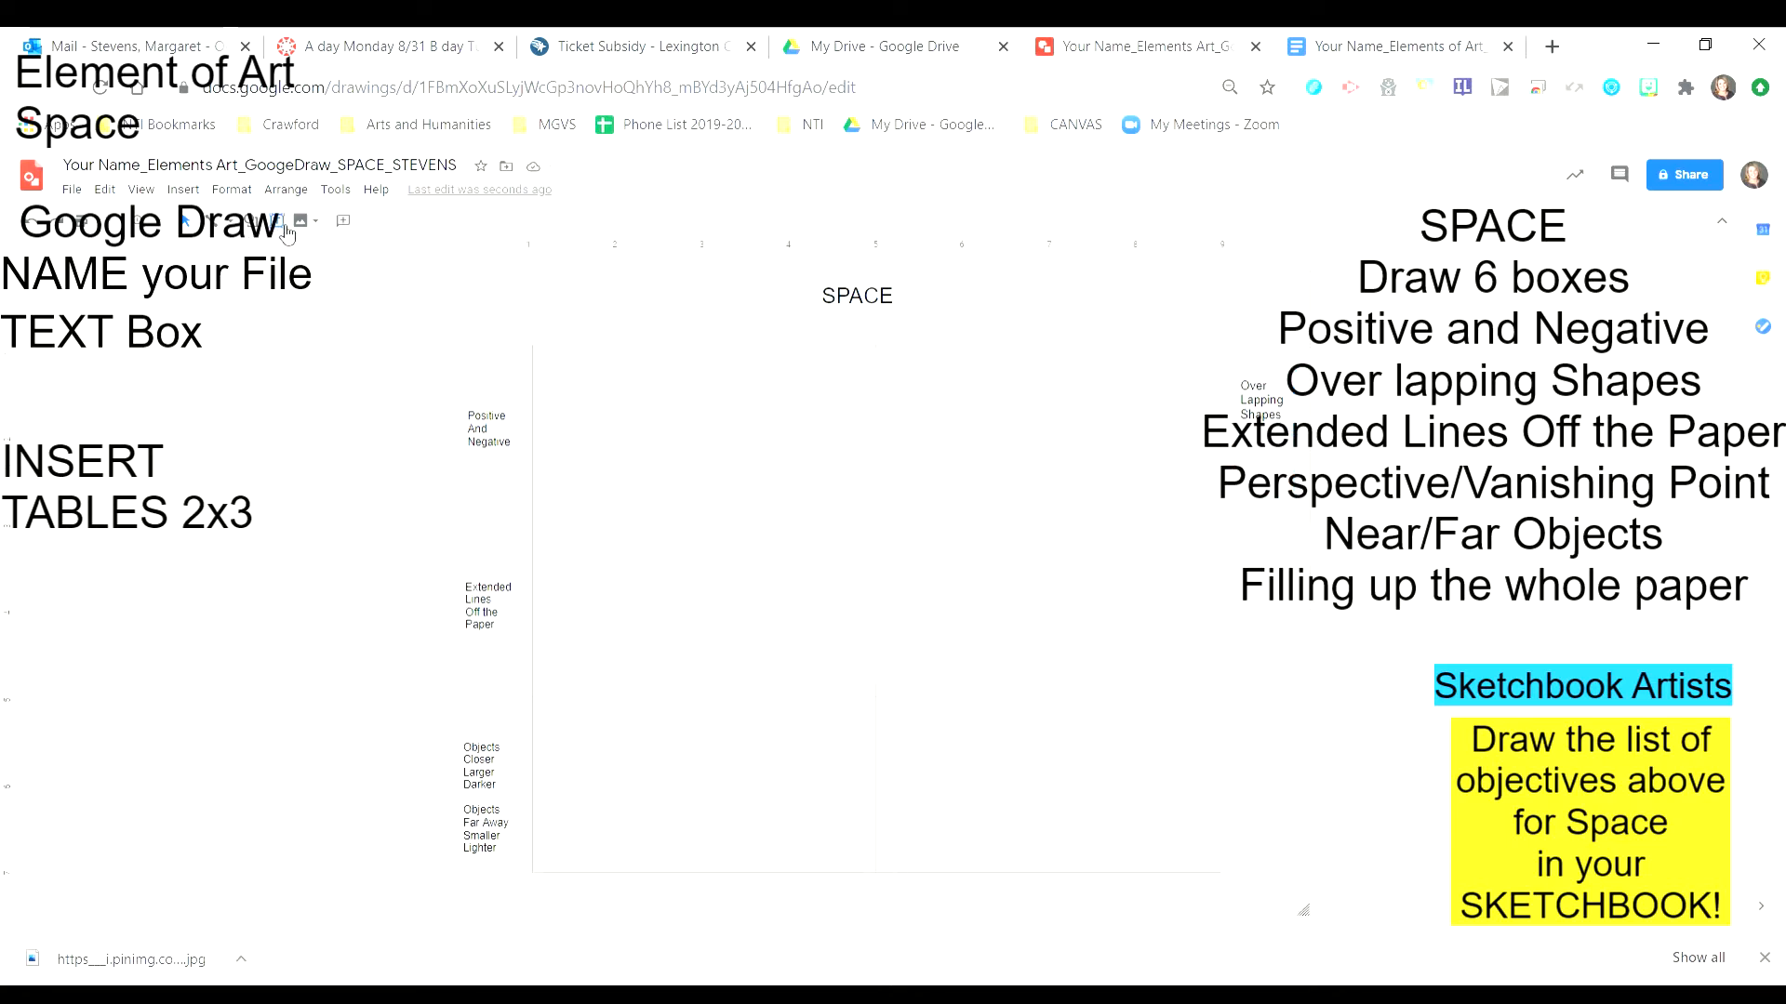
left_click_drag(1228, 551, 1297, 656)
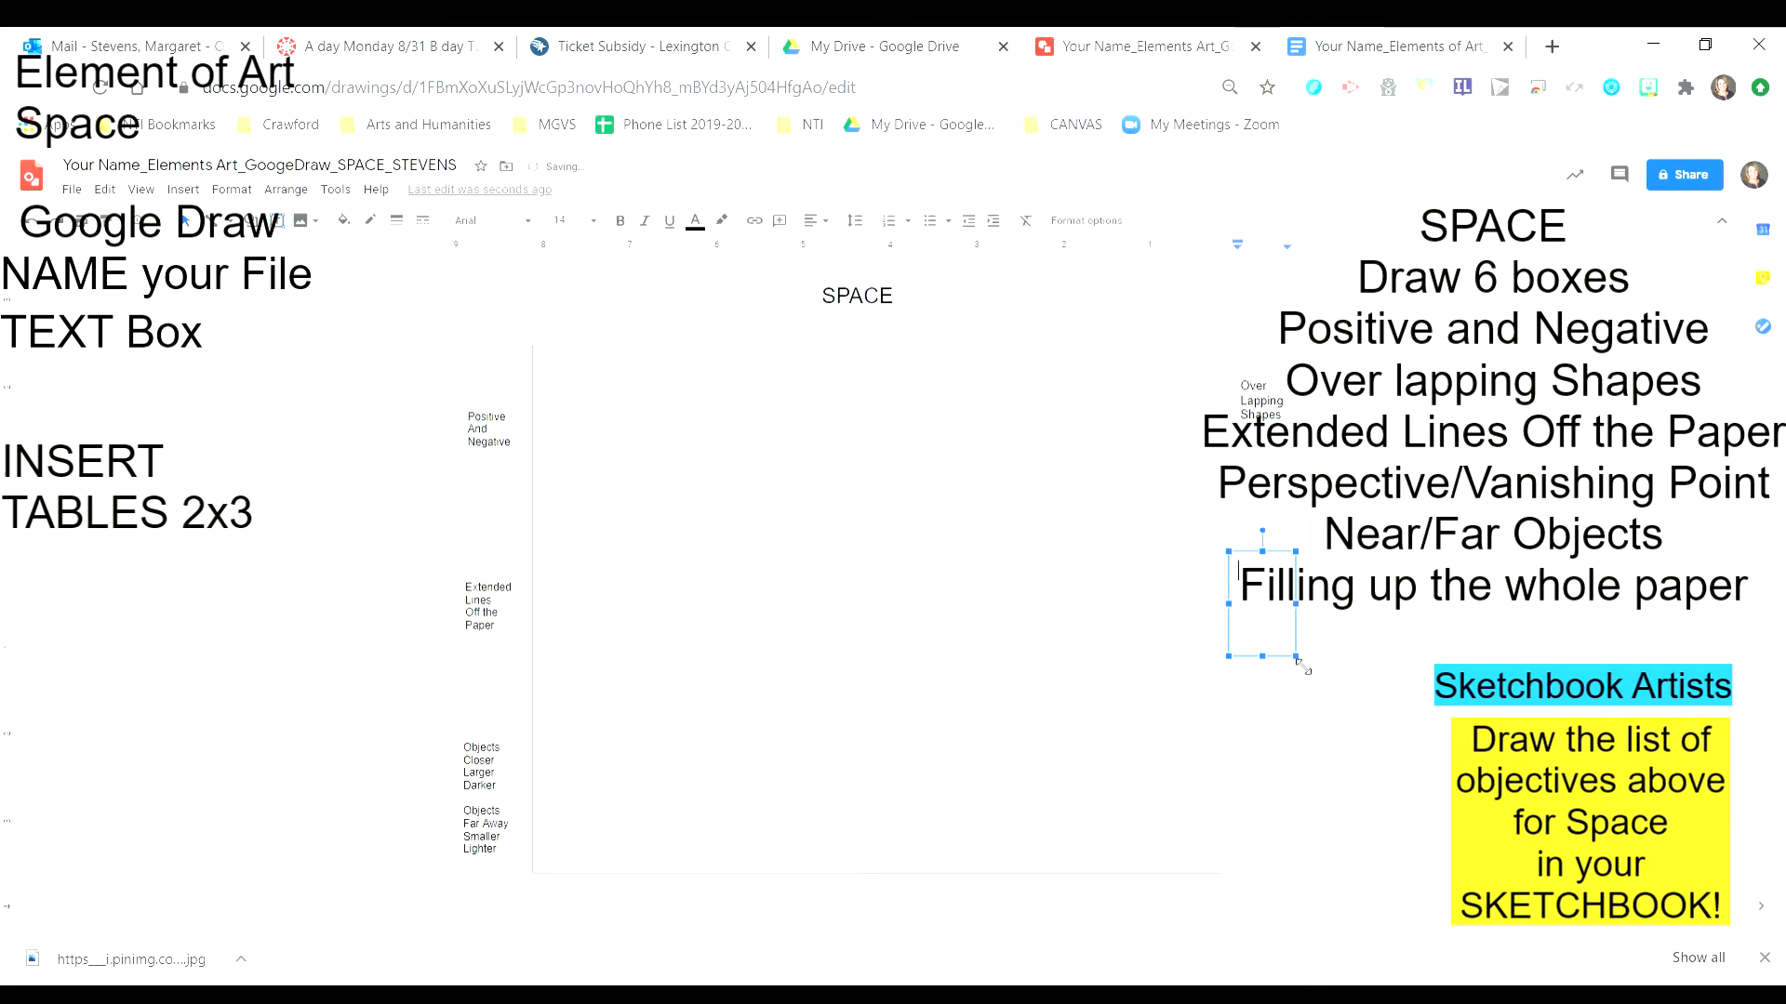
type("P")
key("BackSpace")
left_click(596, 224)
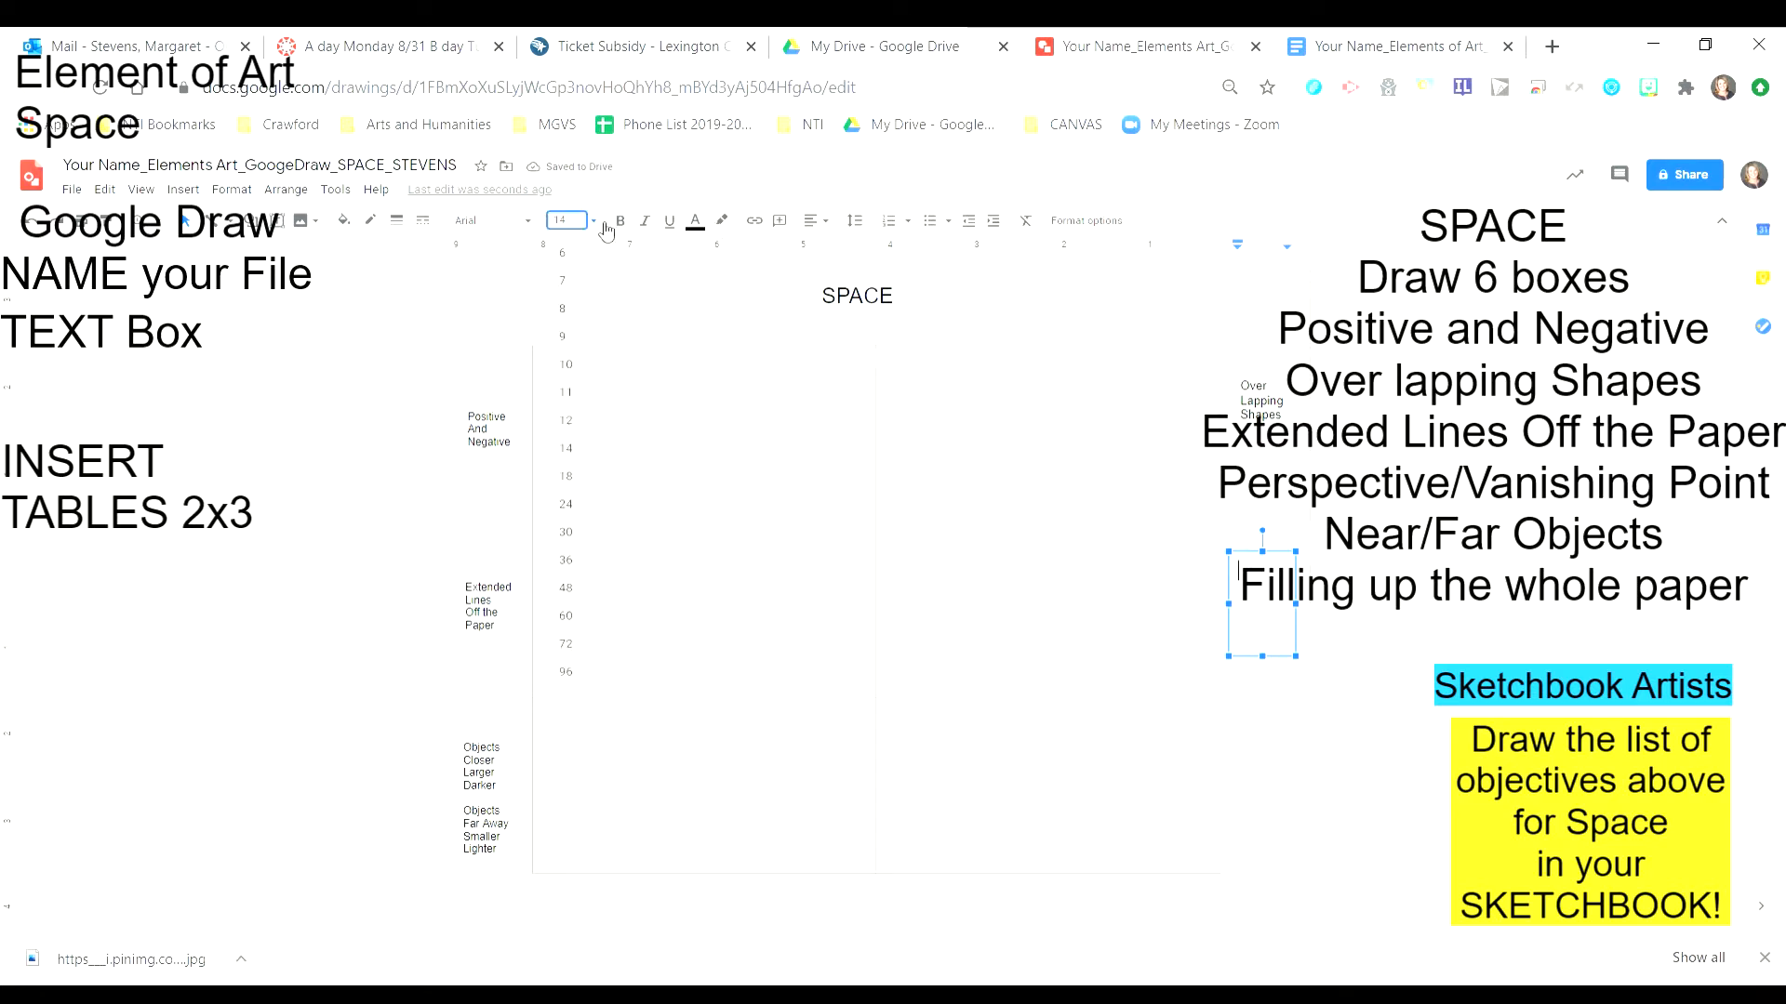
left_click(566, 385)
type("Perspective")
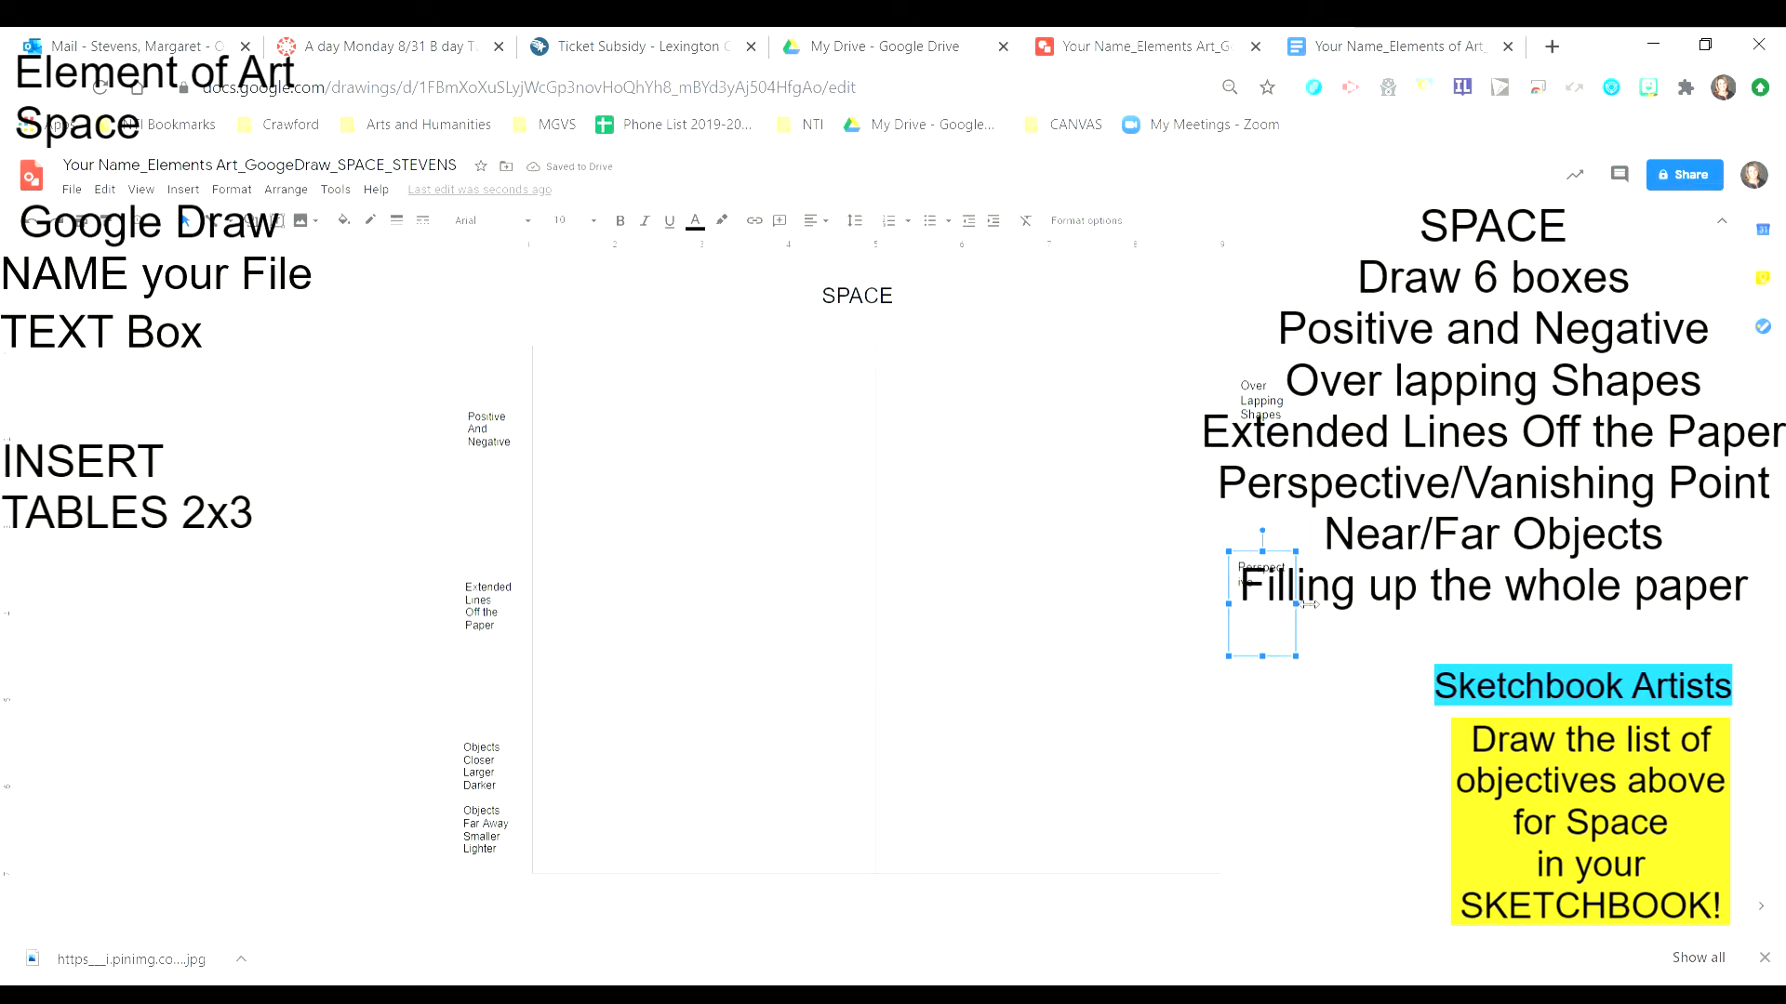
- Widen the "Perspective" text box to fit the word on one line and add "Vanishing Point" as a new paragraph
left_click_drag(1307, 604, 1222, 607)
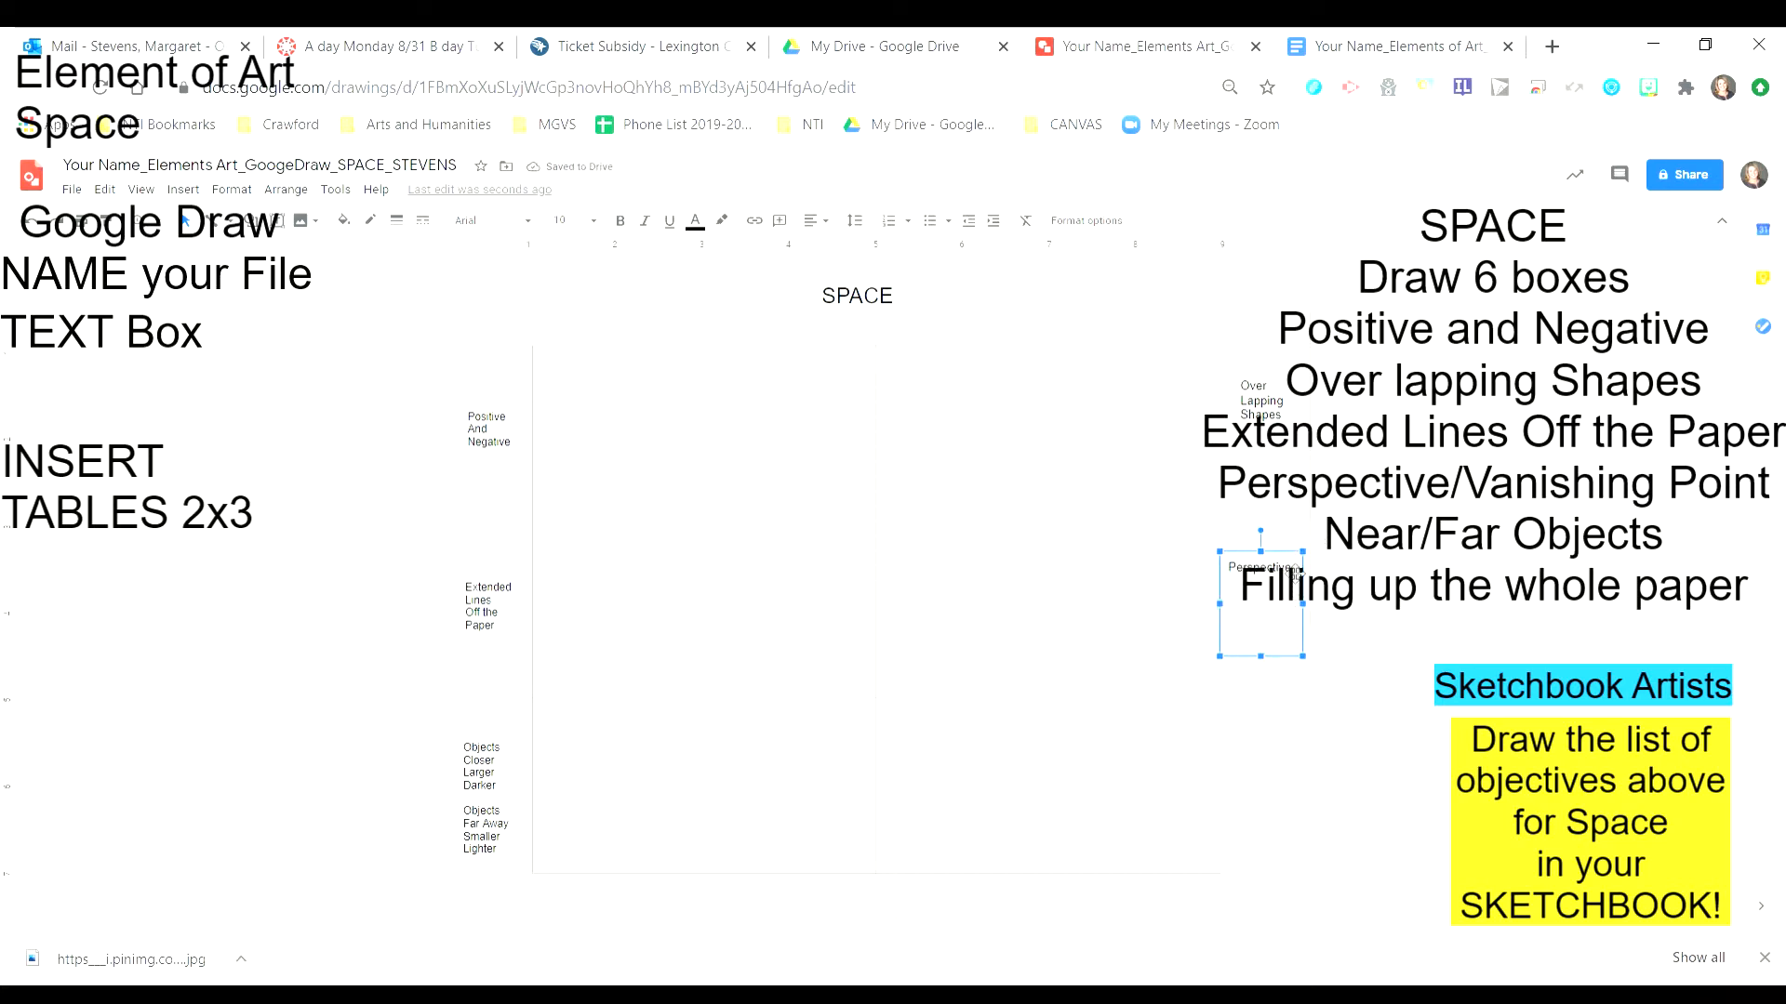
left_click(1302, 584)
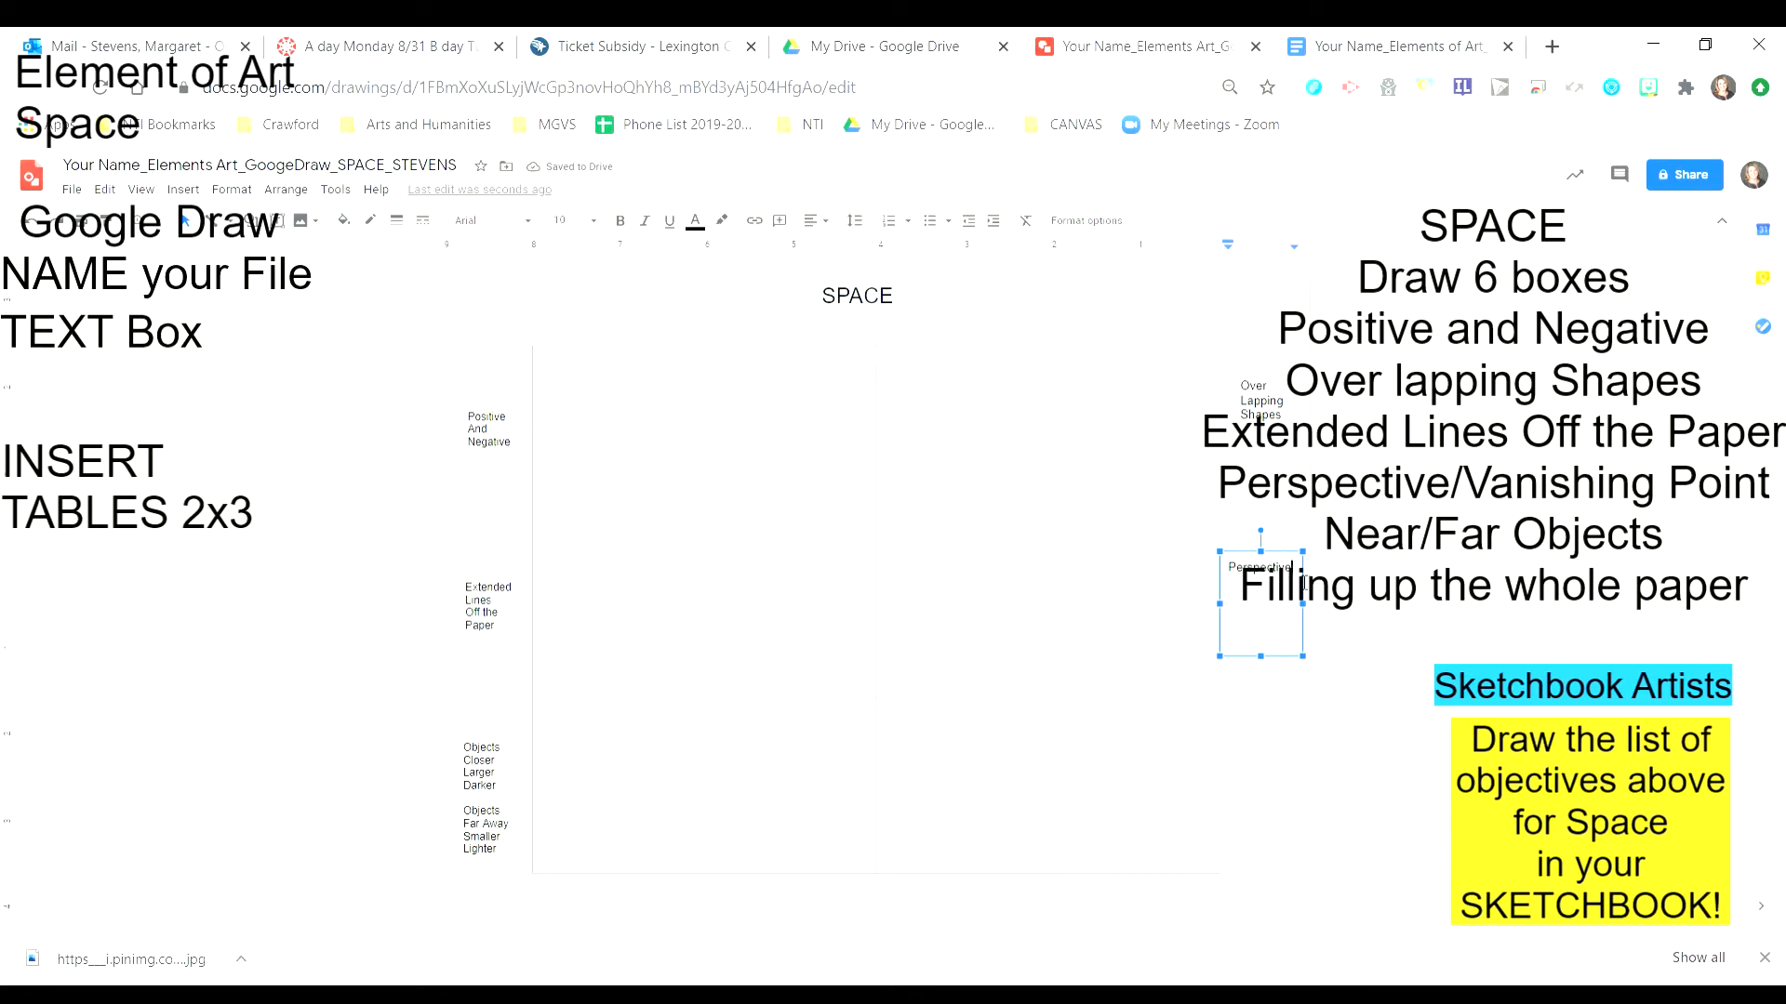
key("Return")
type("Vanishing Pio")
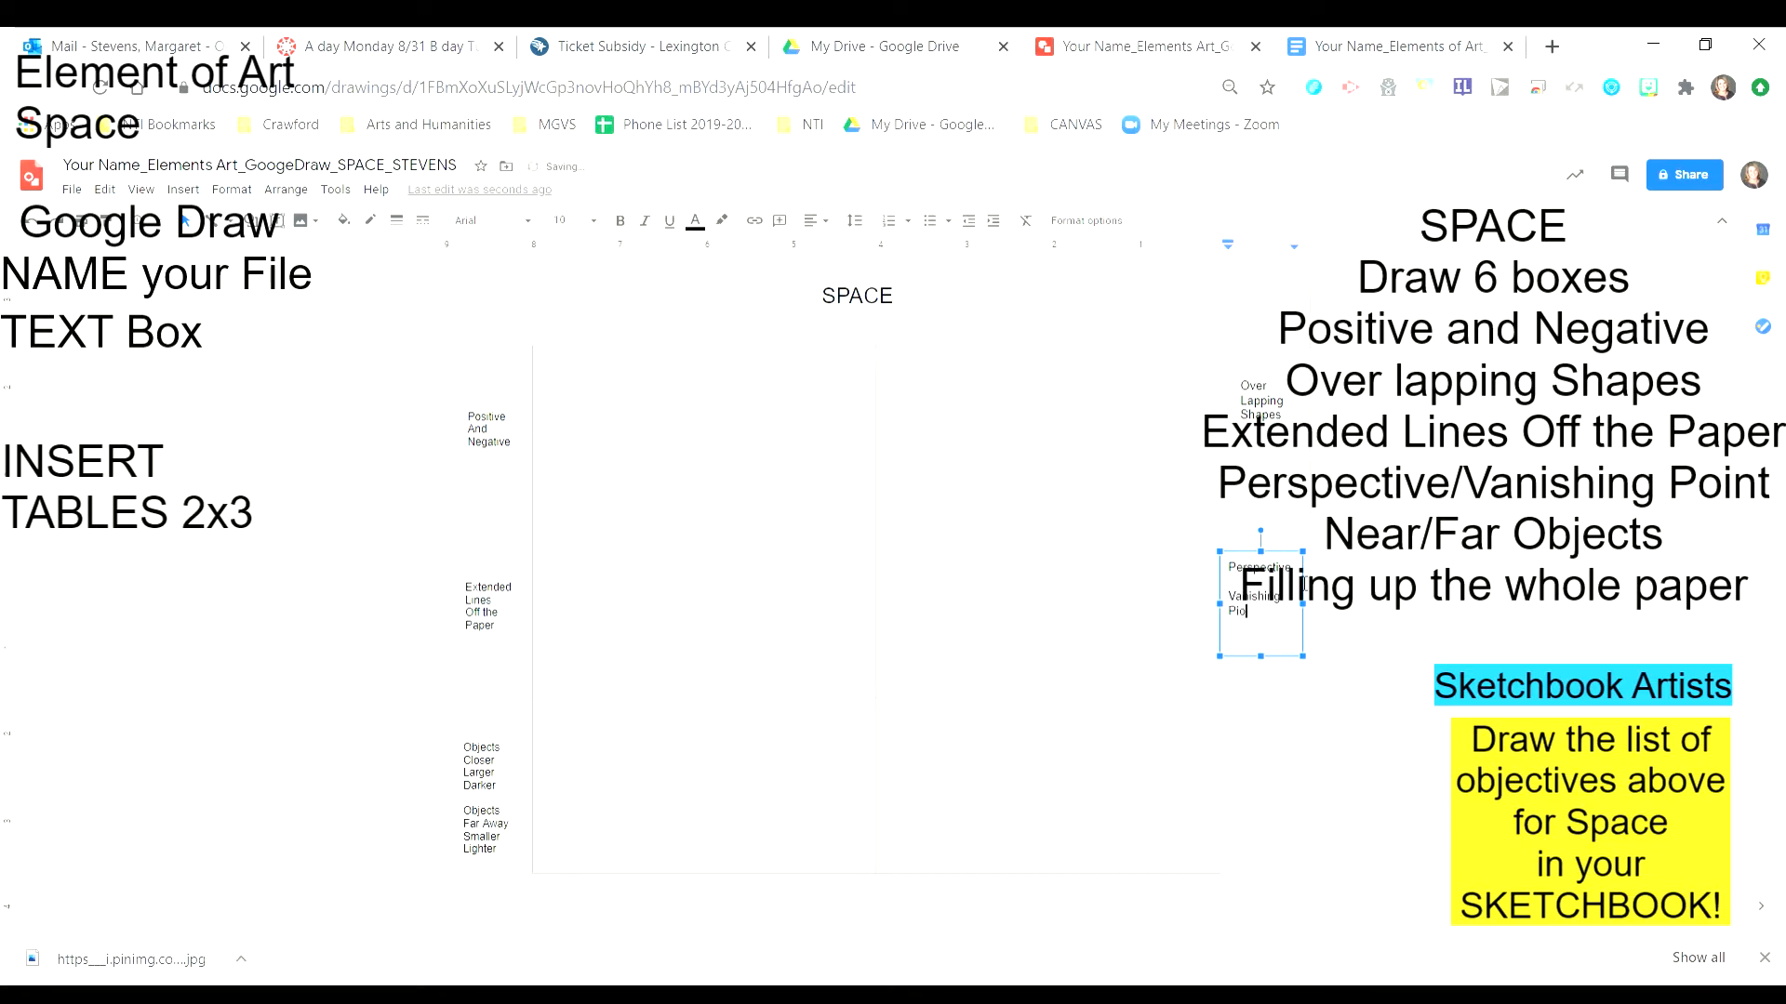
key("BackSpace")
type("oint")
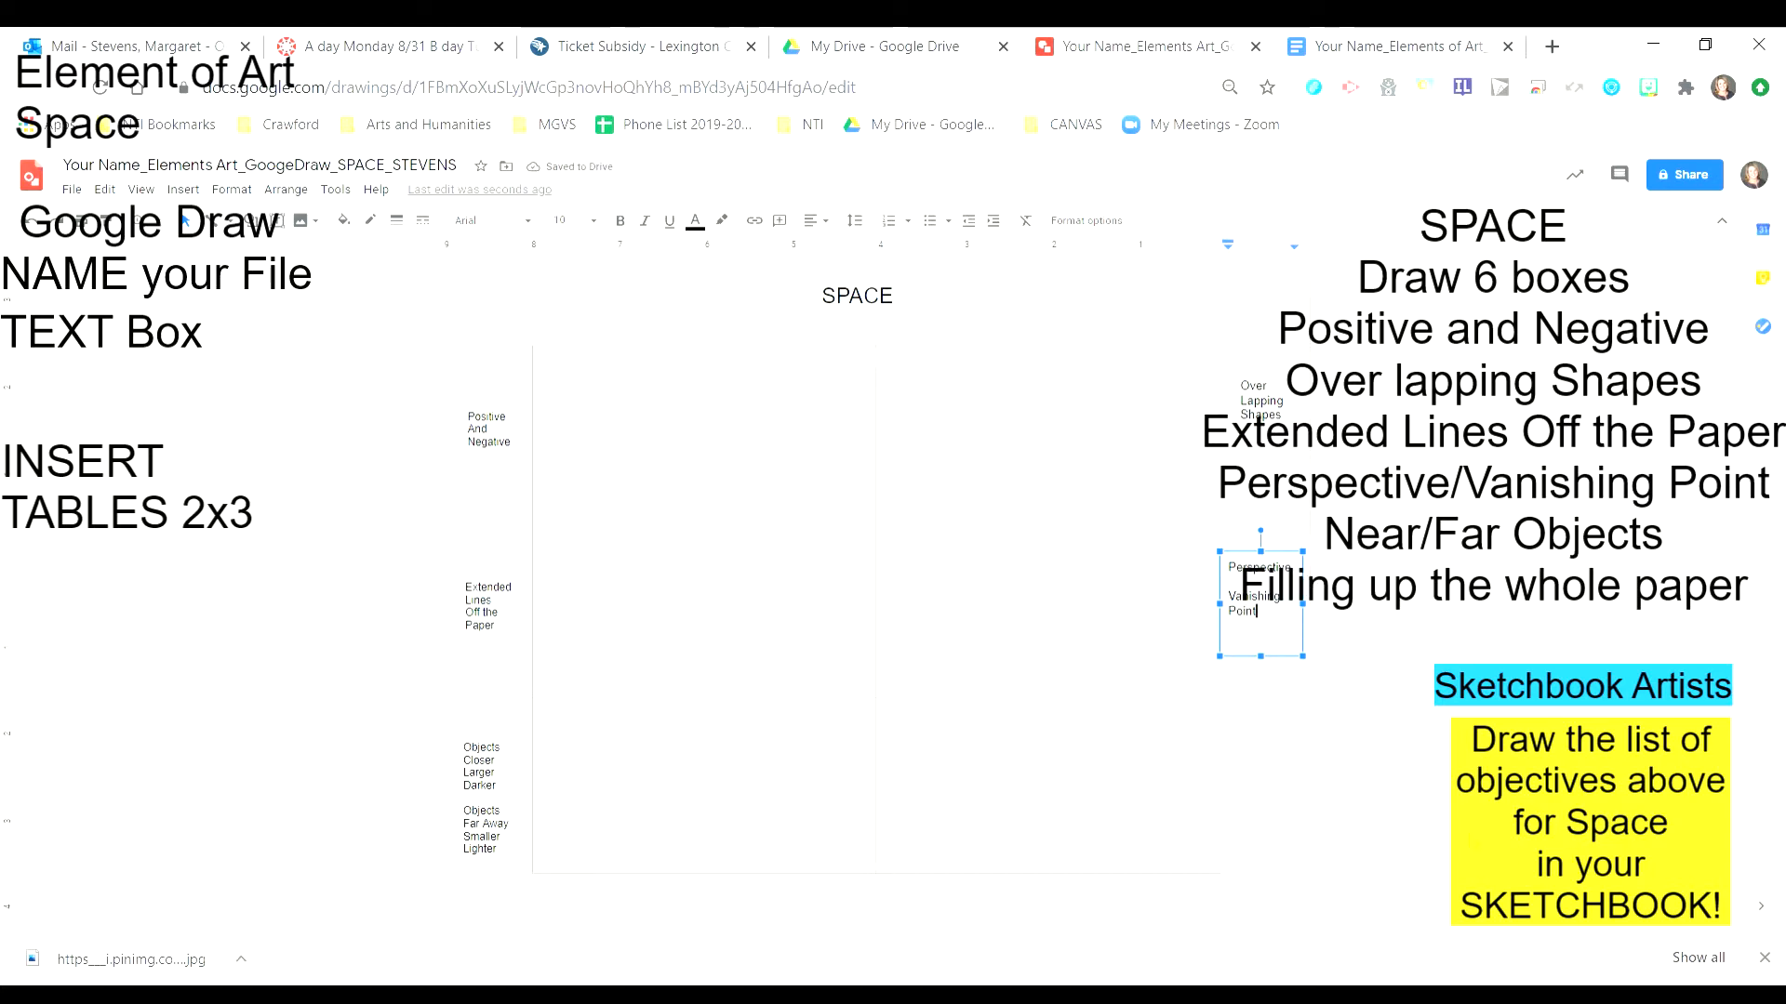
- Add a text box to the right of the table's third row reading "Filling Up The entire paper" at font size 12
left_click(284, 229)
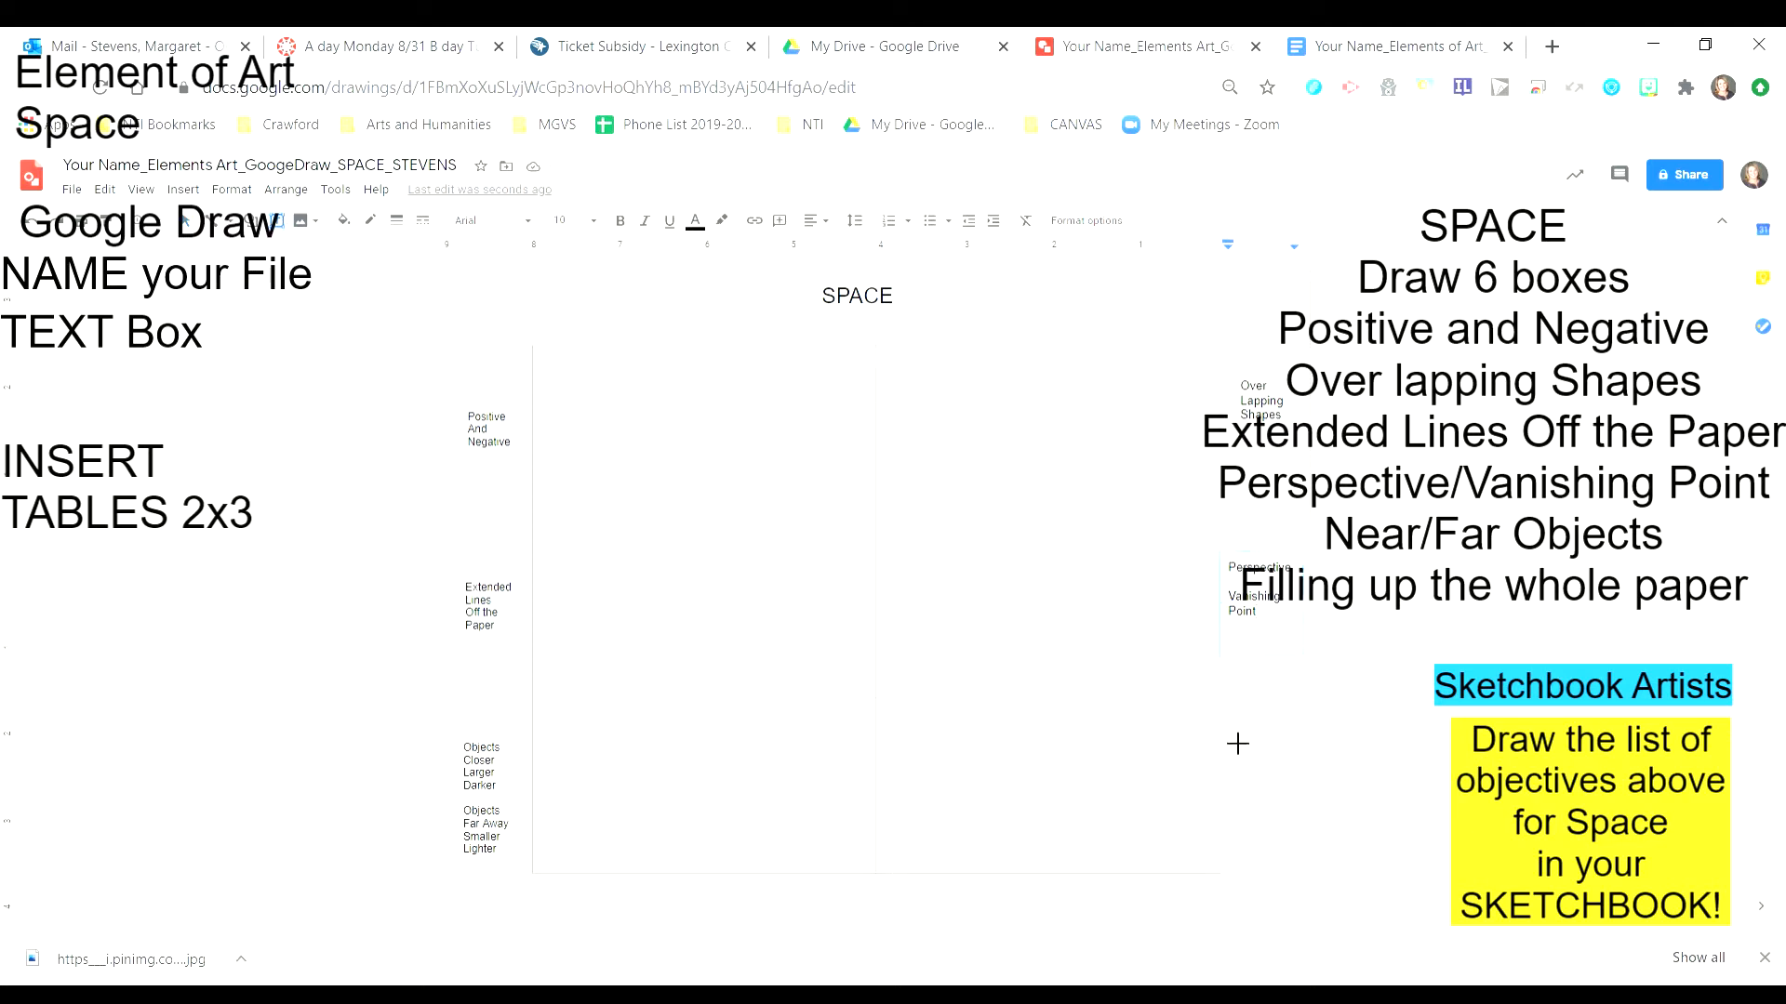
left_click_drag(1230, 729, 1311, 856)
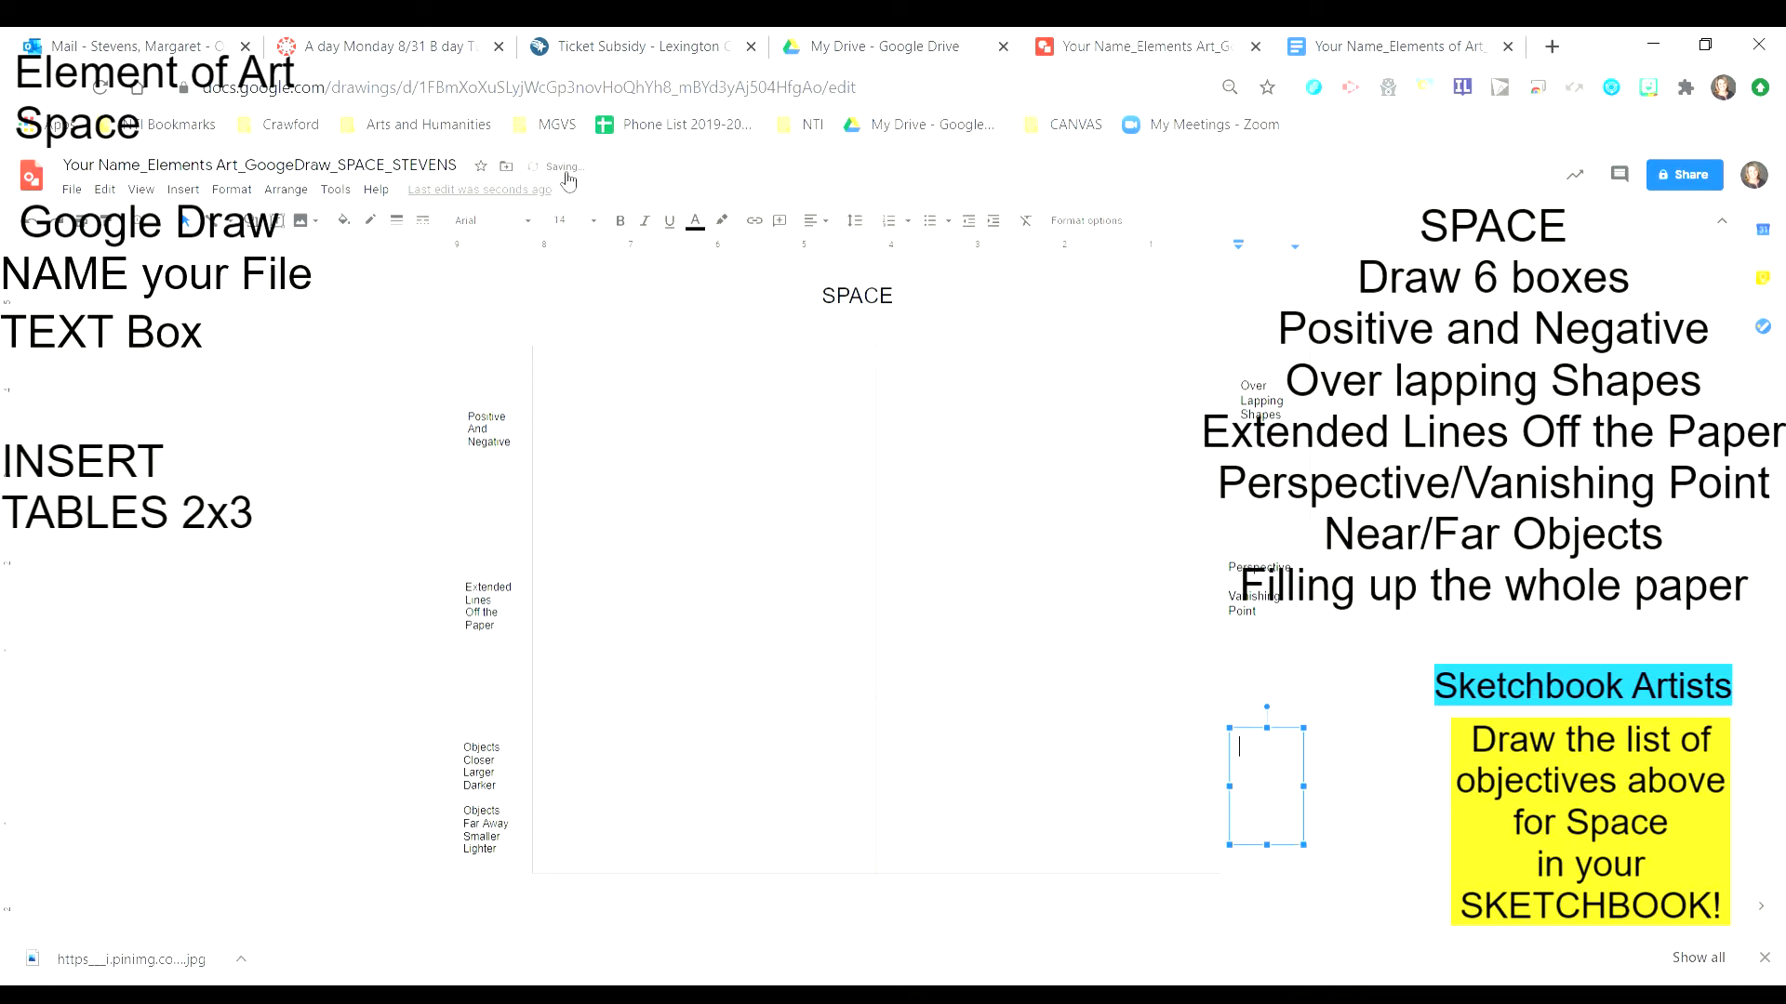
left_click(596, 223)
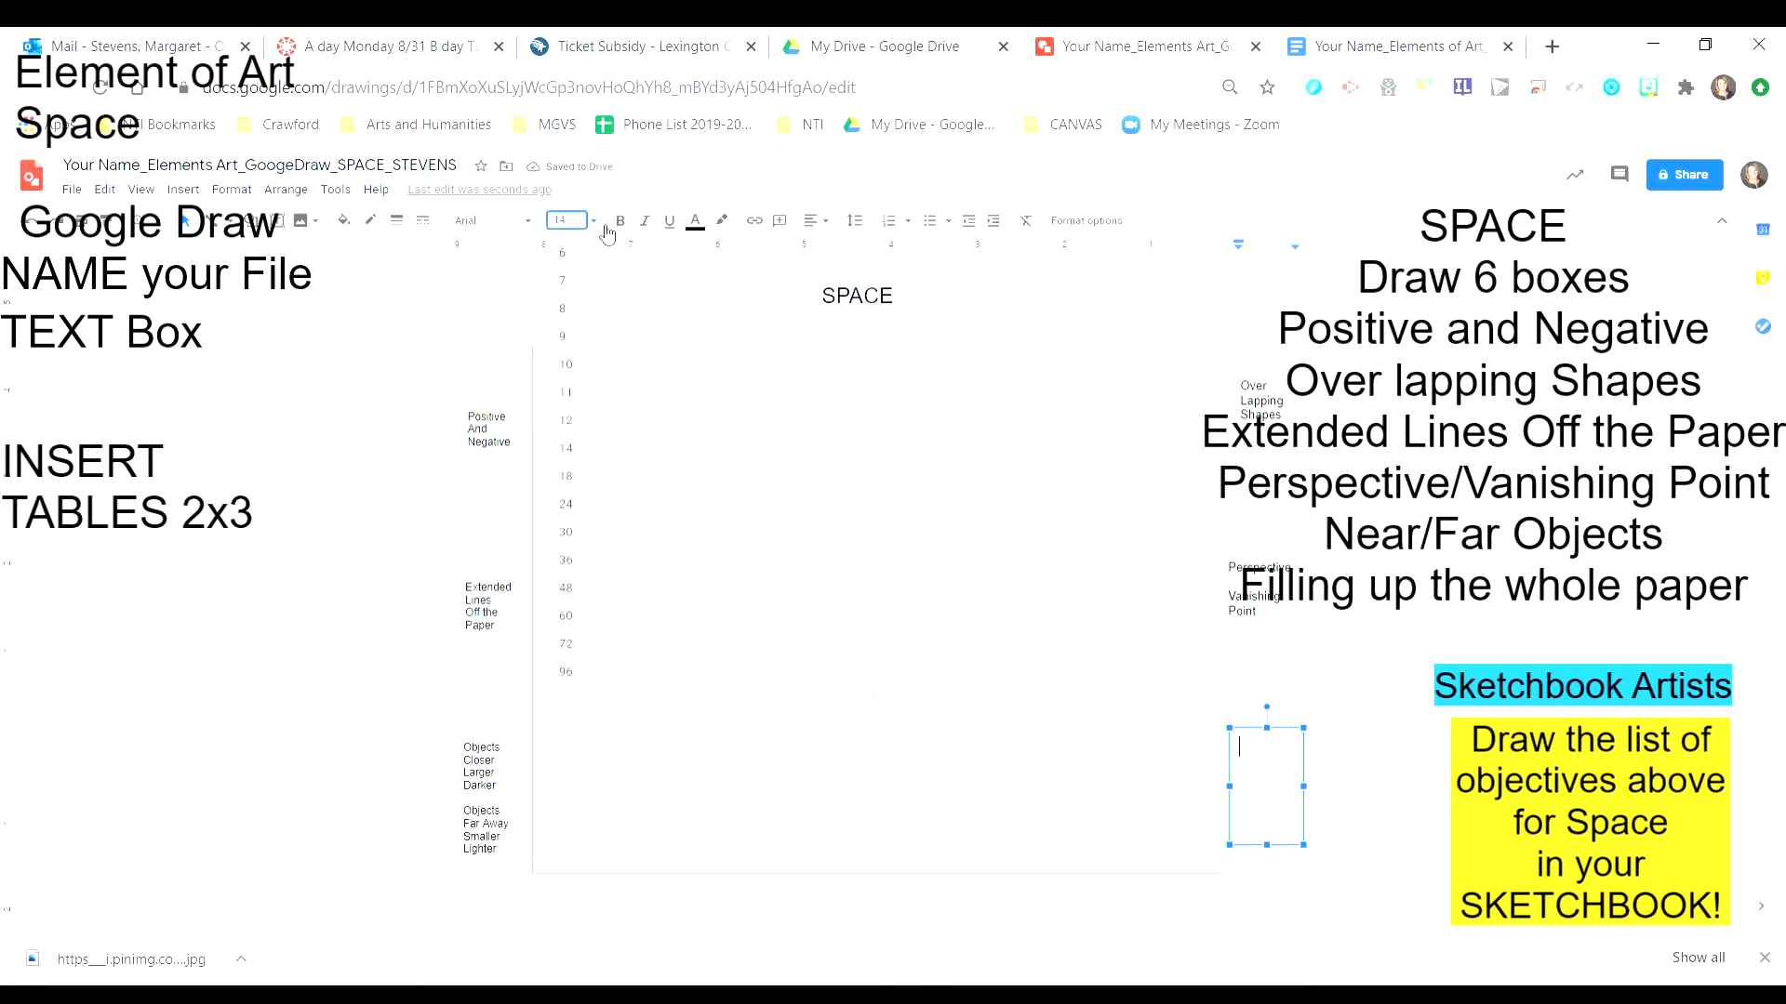
left_click(579, 421)
type("Filling ")
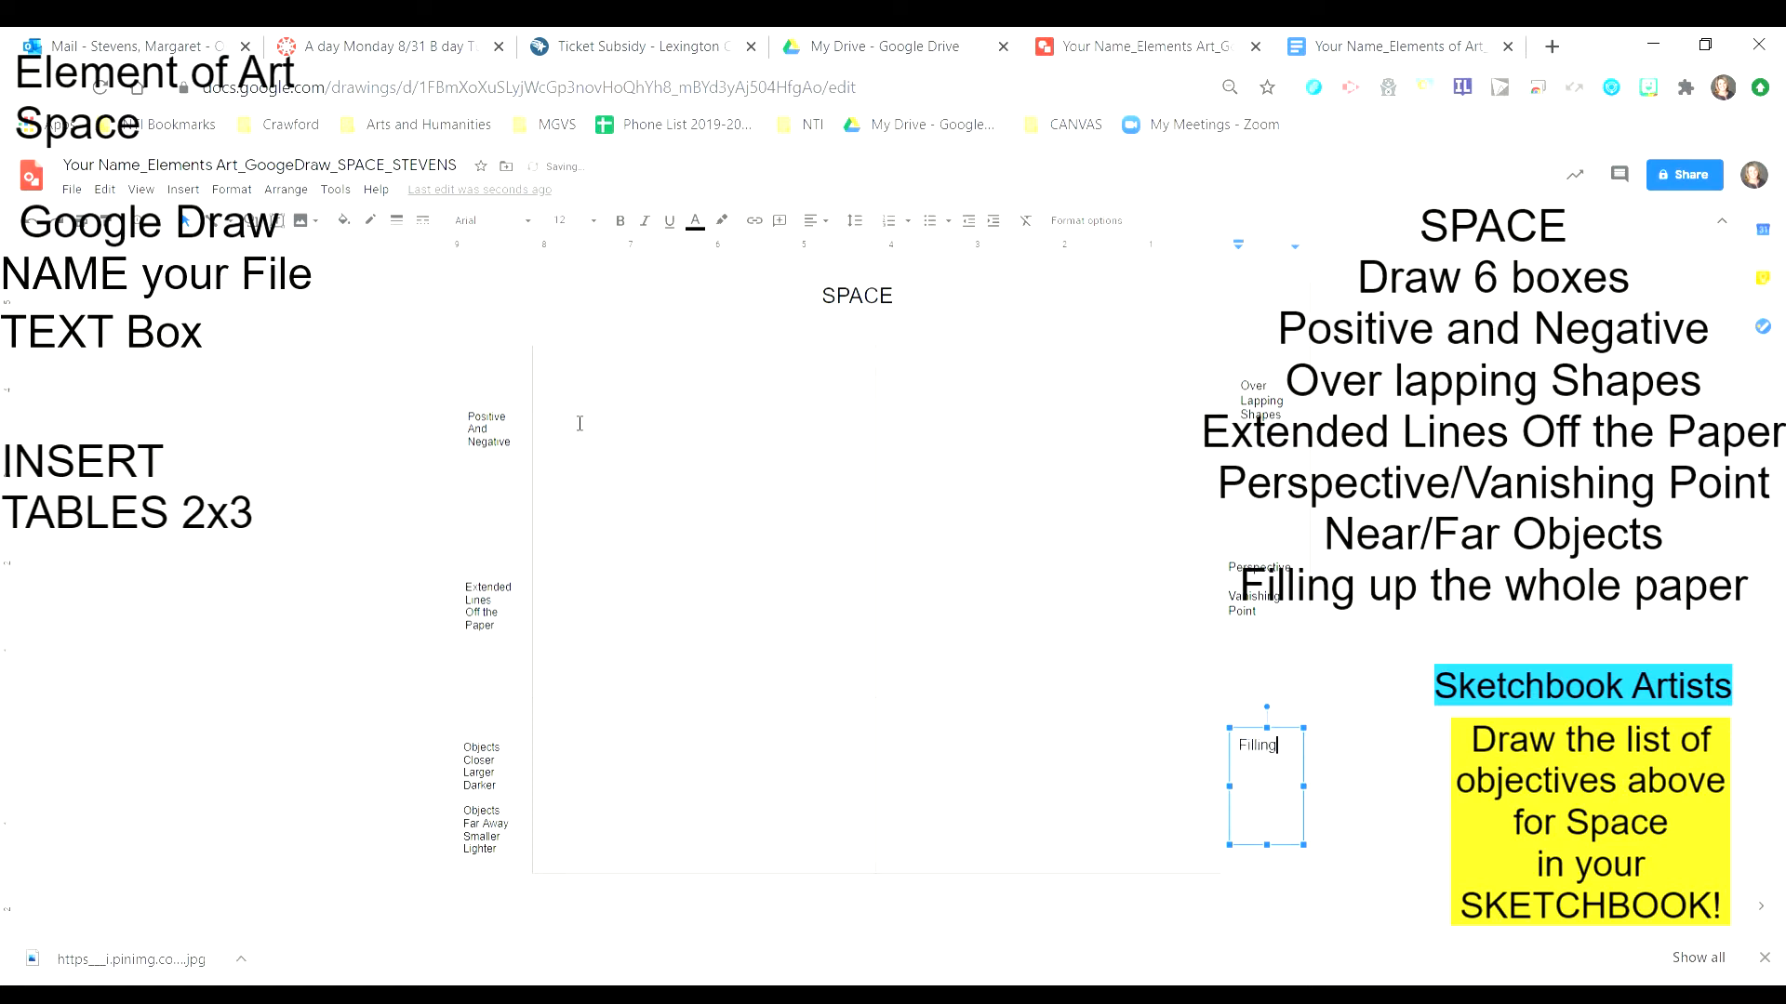
type("Up")
key("Return")
type("The entire paper")
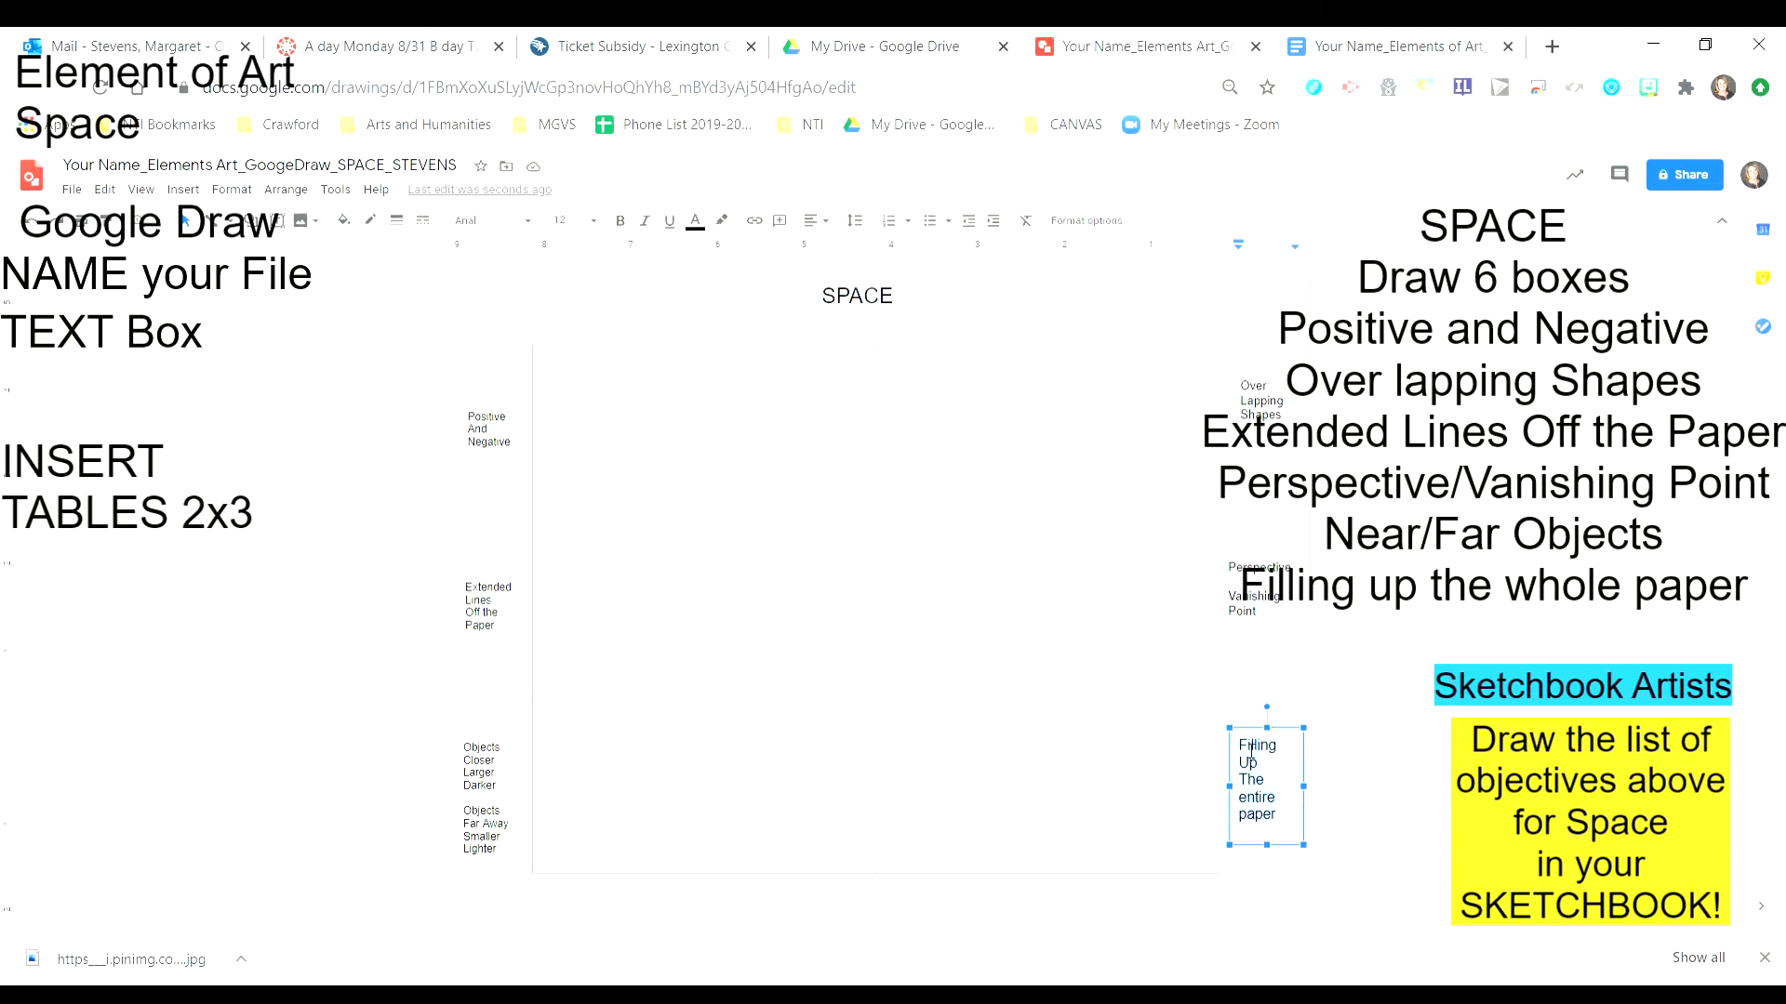
- Set the "Filling Up The entire paper" text to font size 10
left_click(594, 220)
left_click(565, 366)
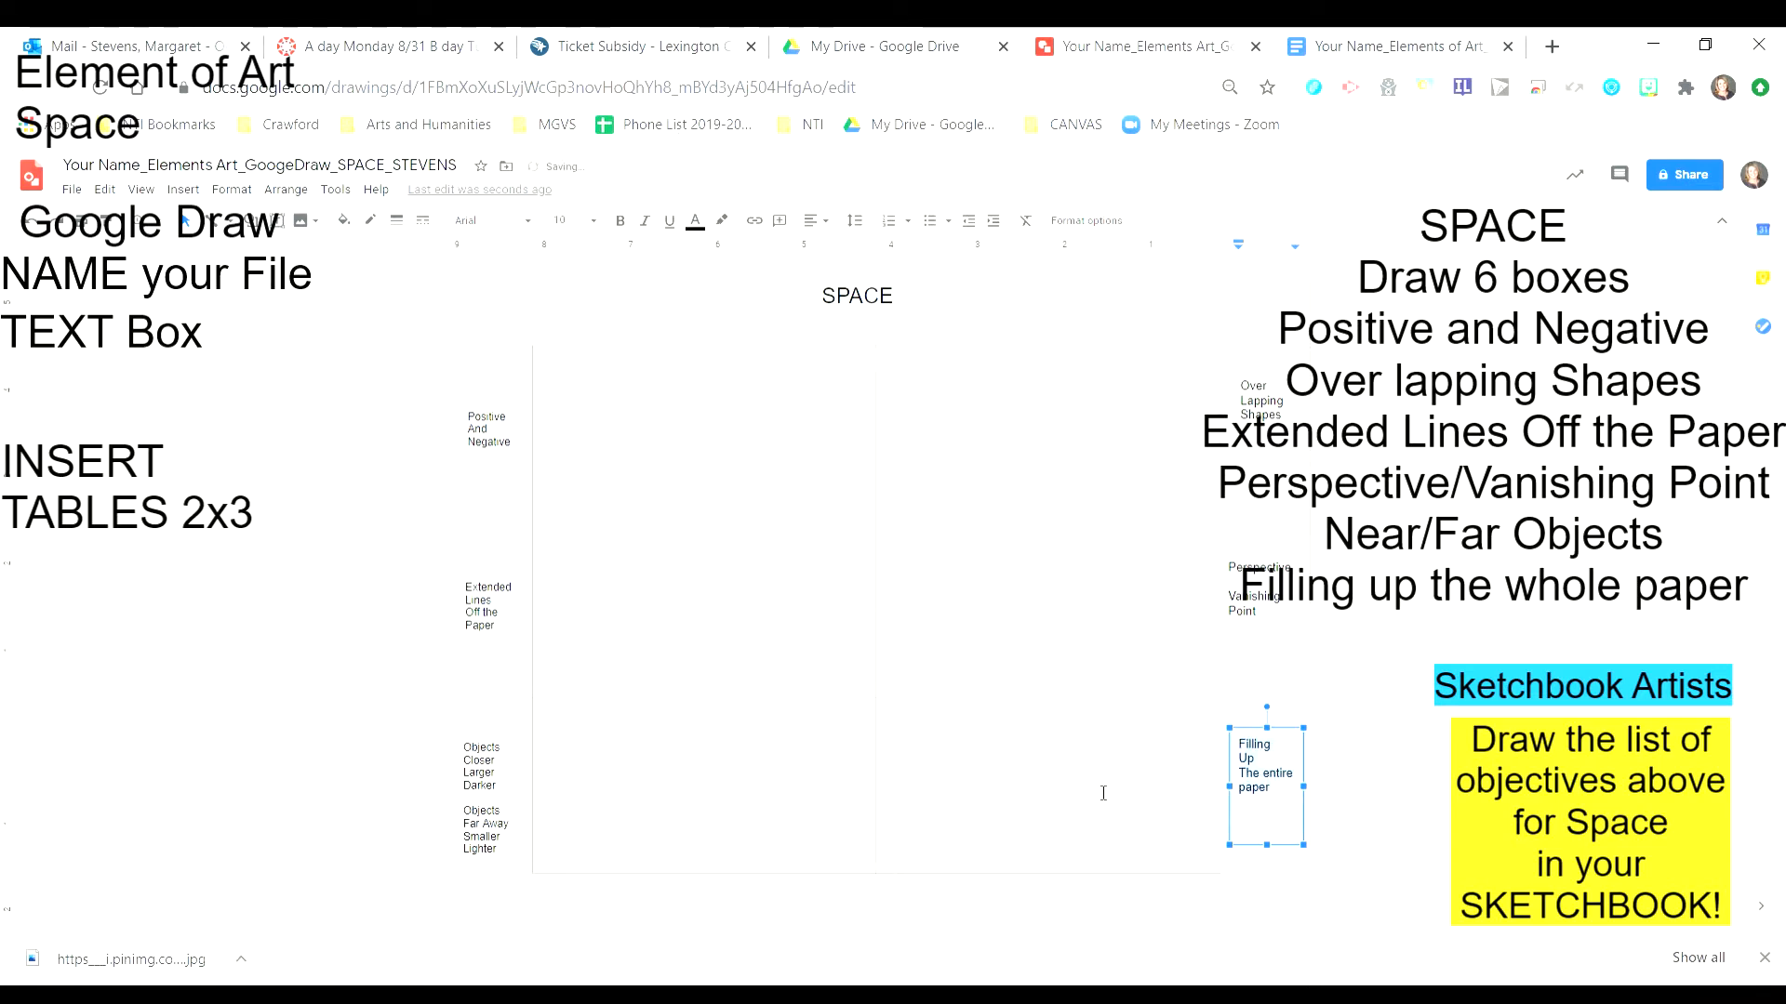
left_click(1042, 897)
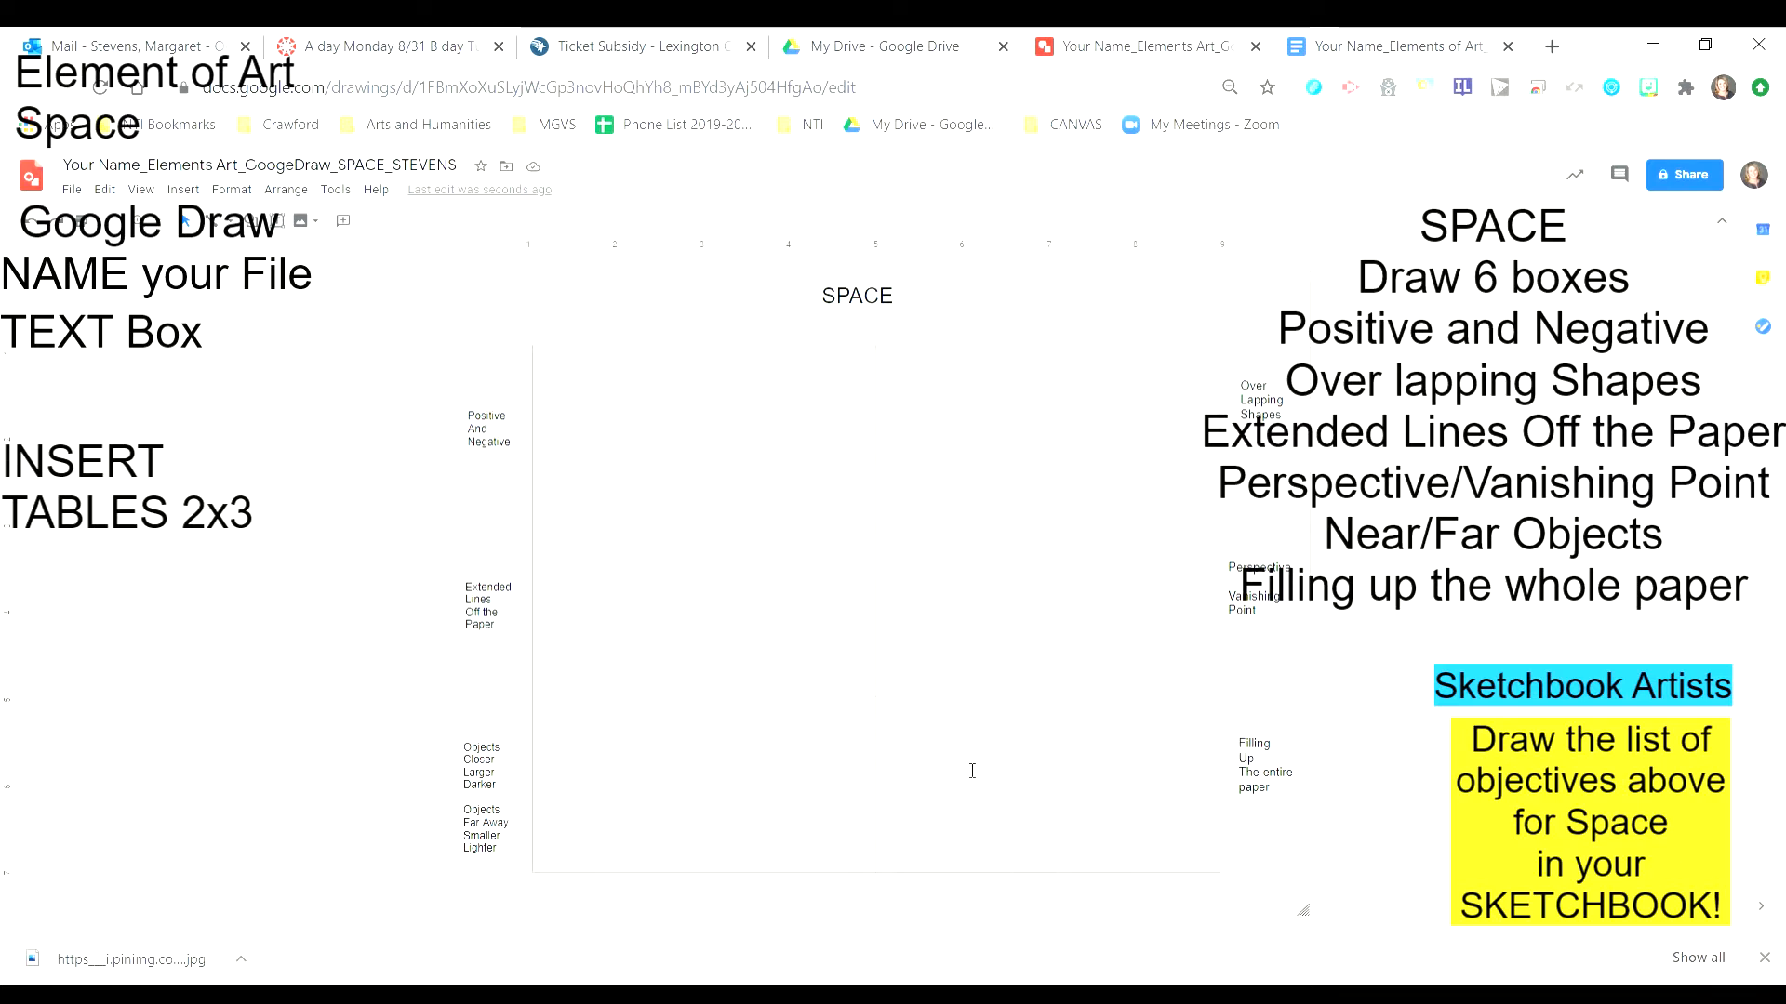
- Shift the table slightly lower on the page
left_click(236, 239)
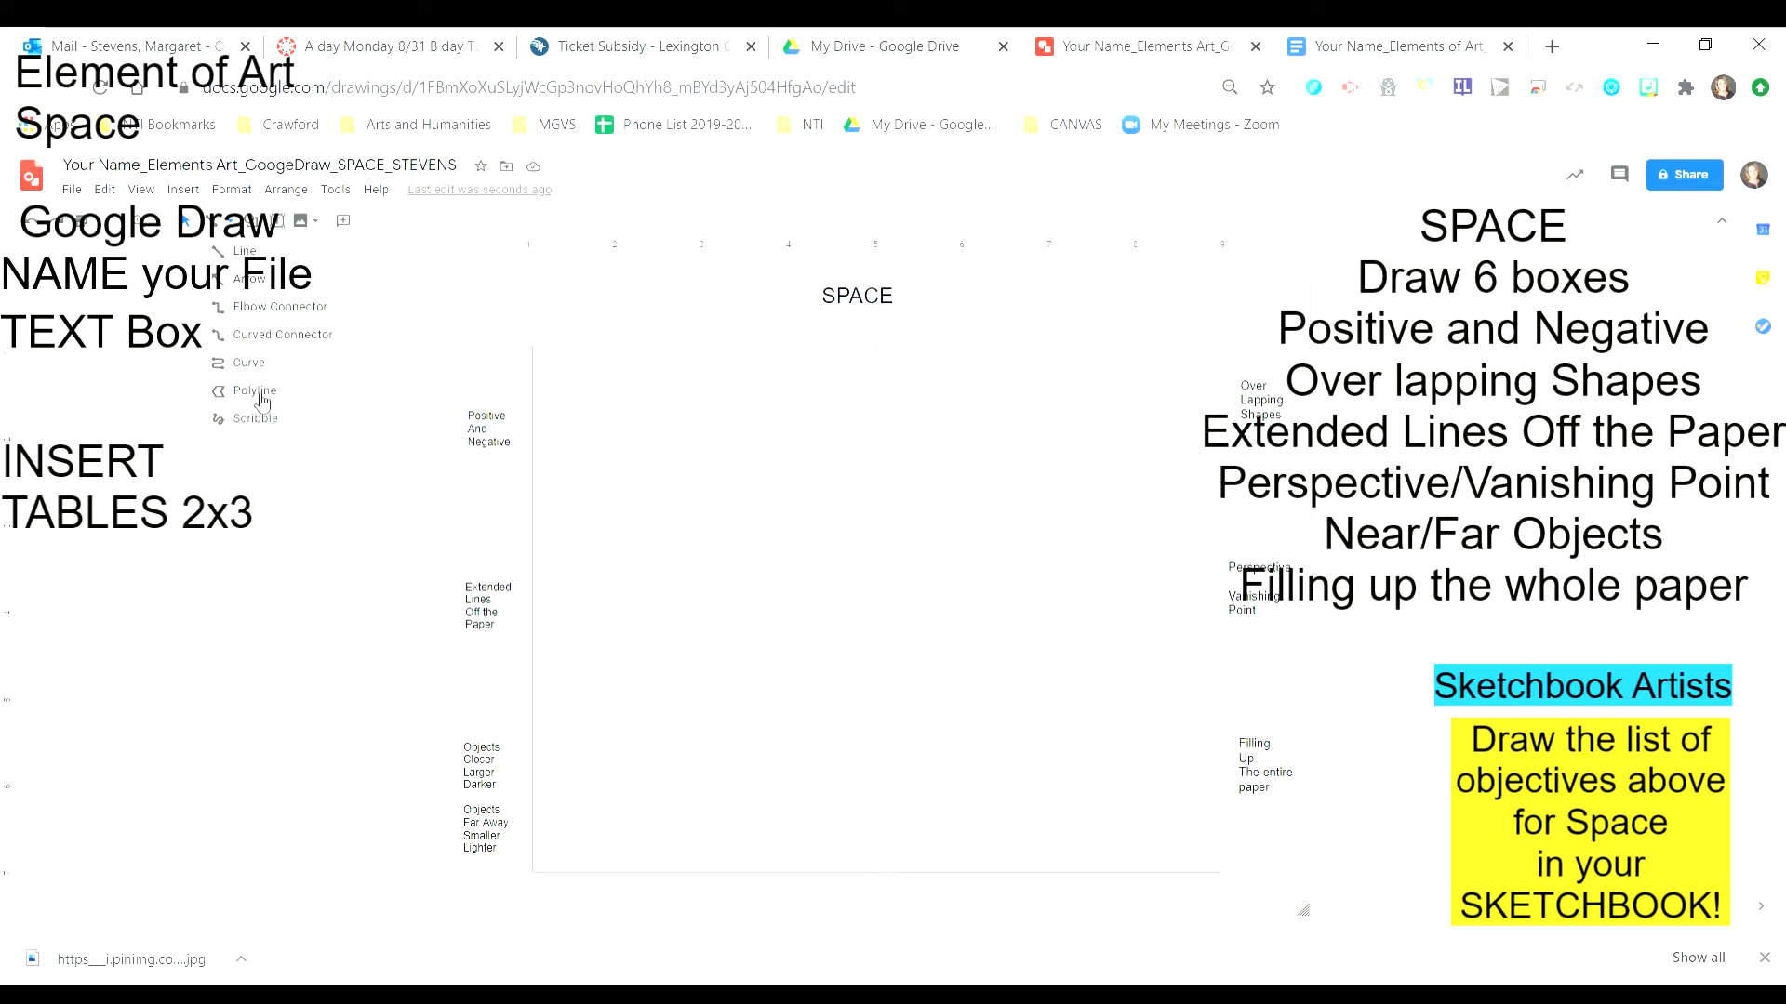
left_click(258, 420)
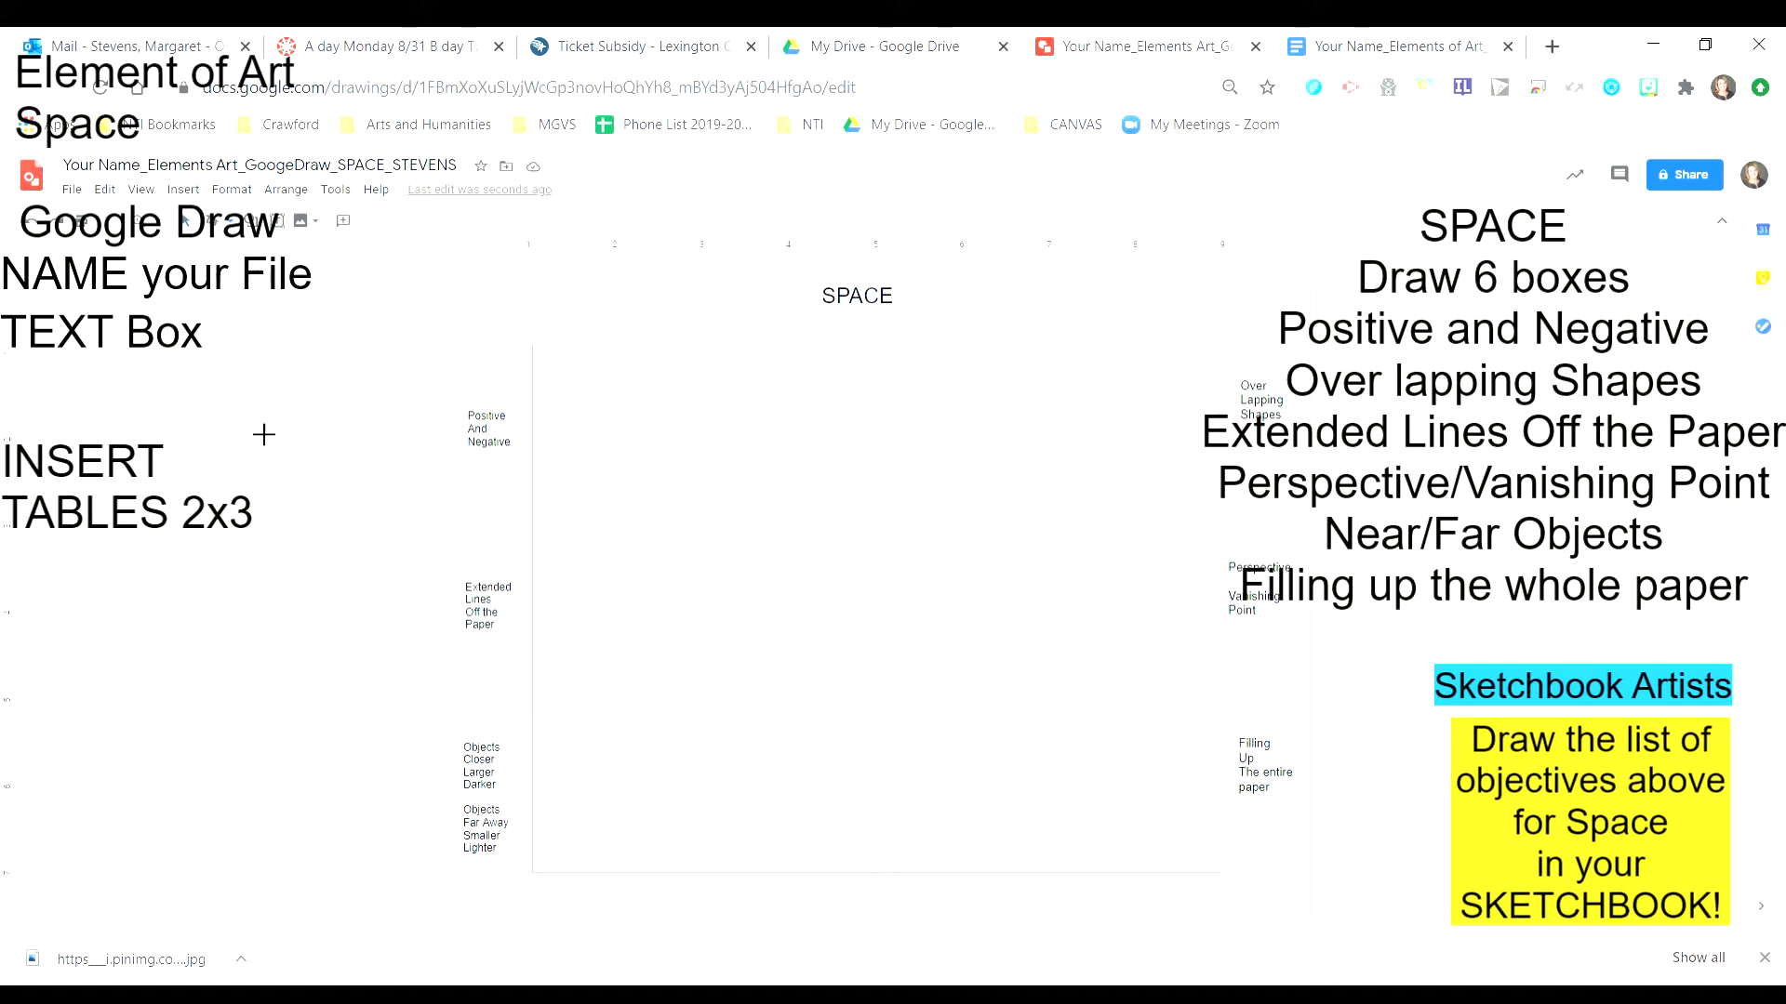
left_click(165, 225)
left_click(193, 334)
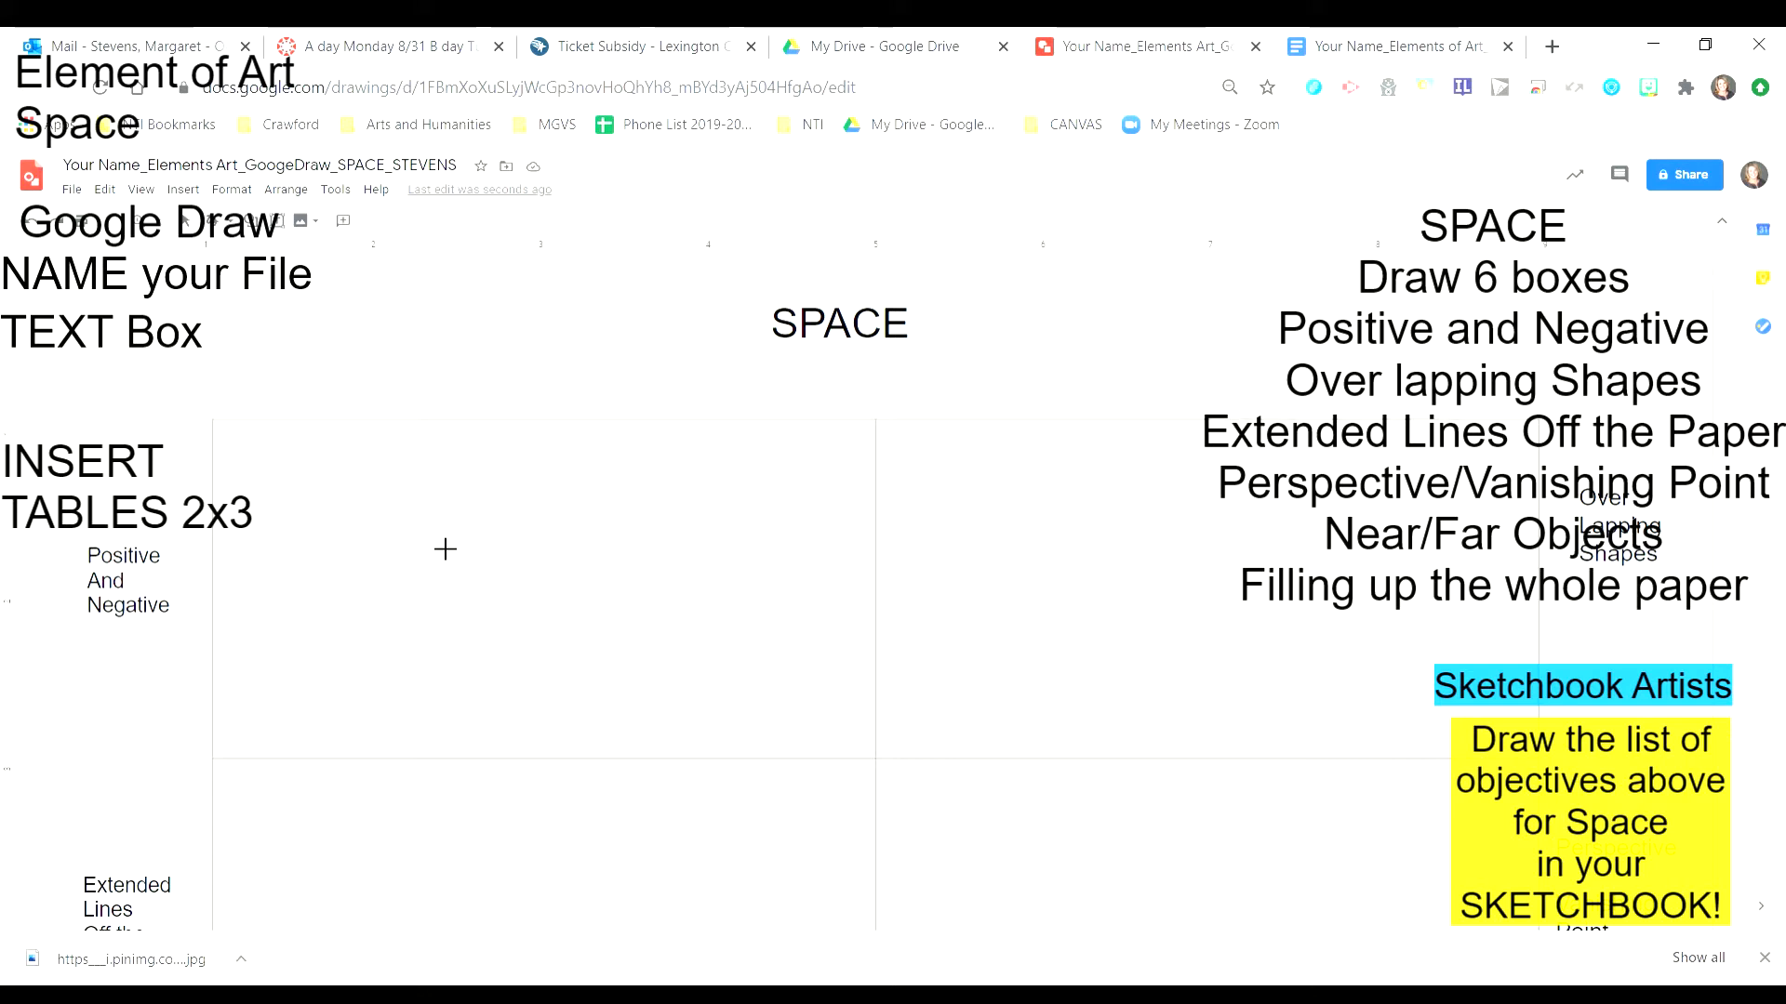
left_click(238, 230)
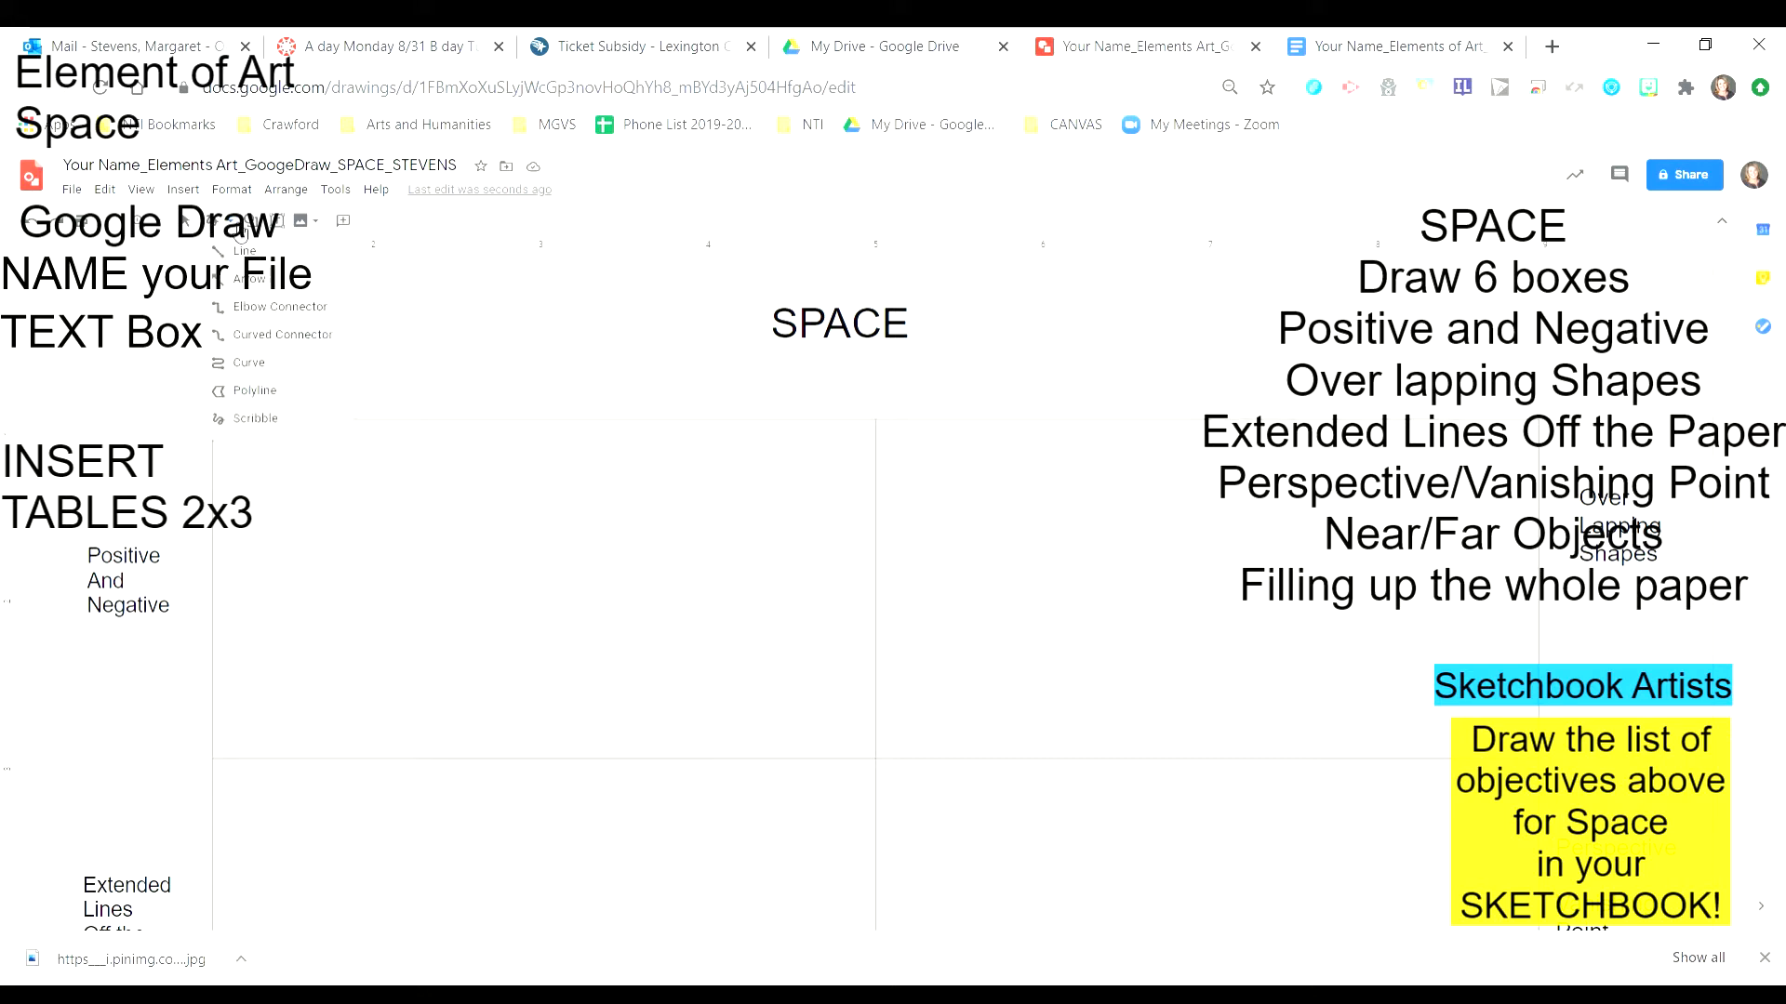
left_click(258, 426)
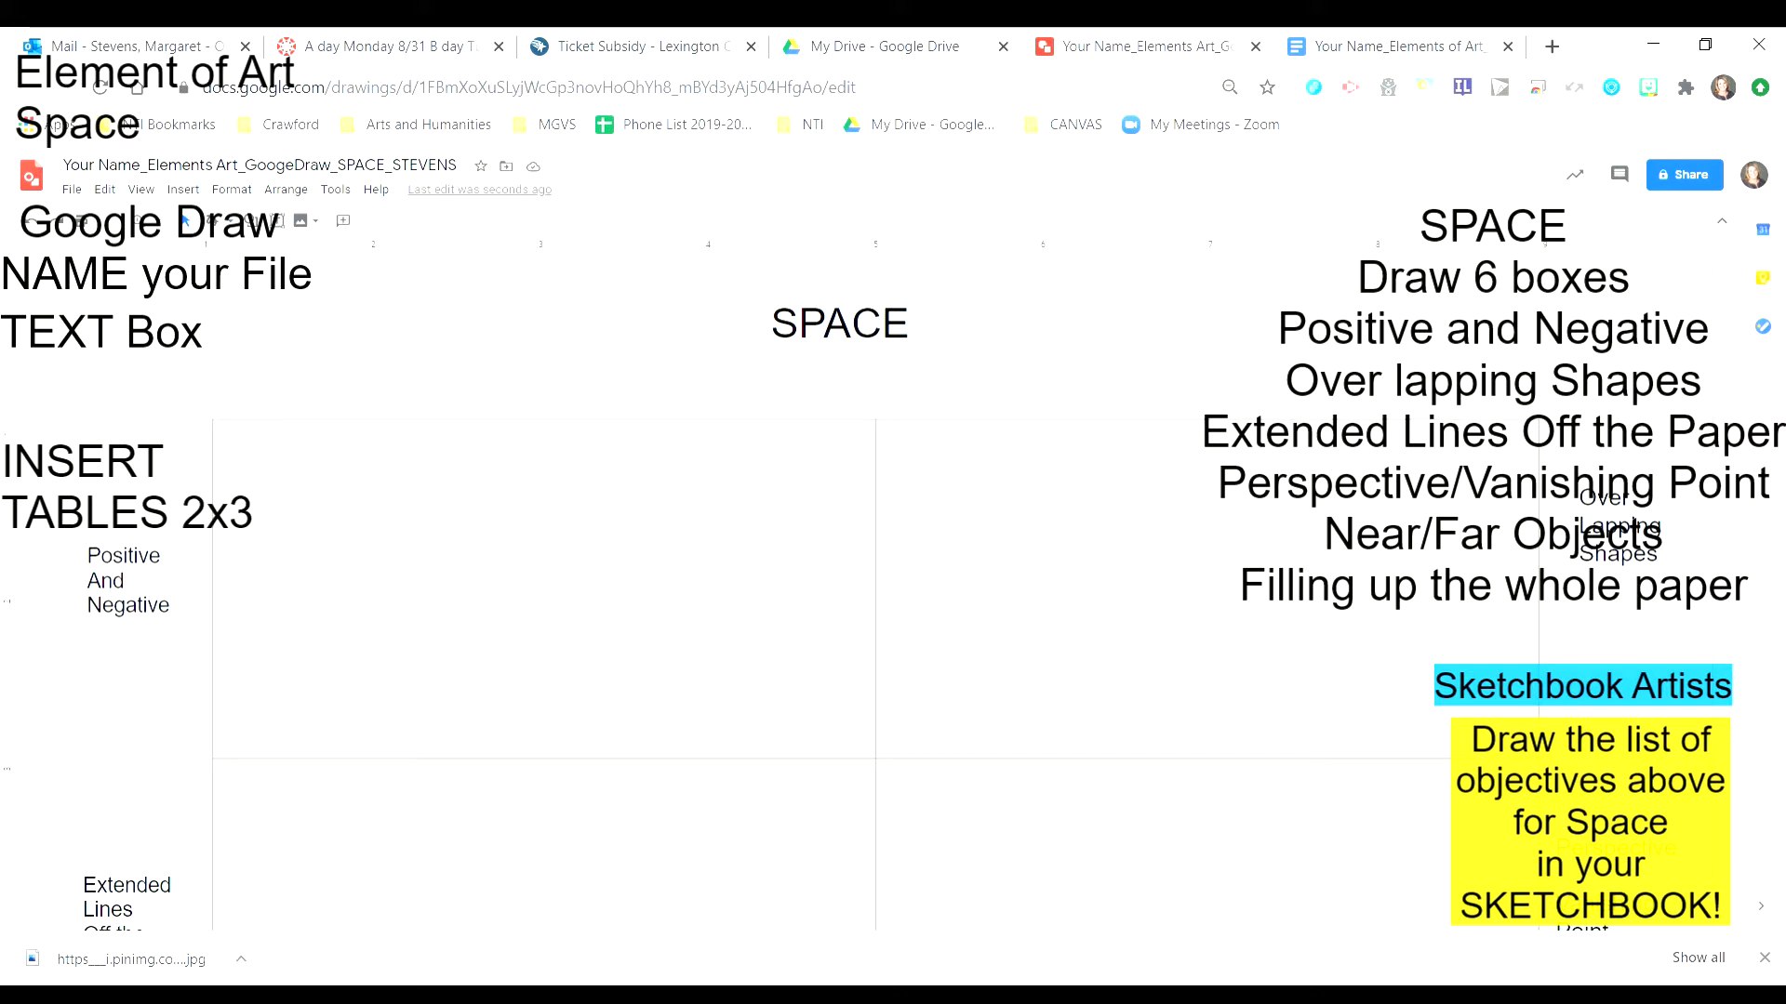
left_click(258, 429)
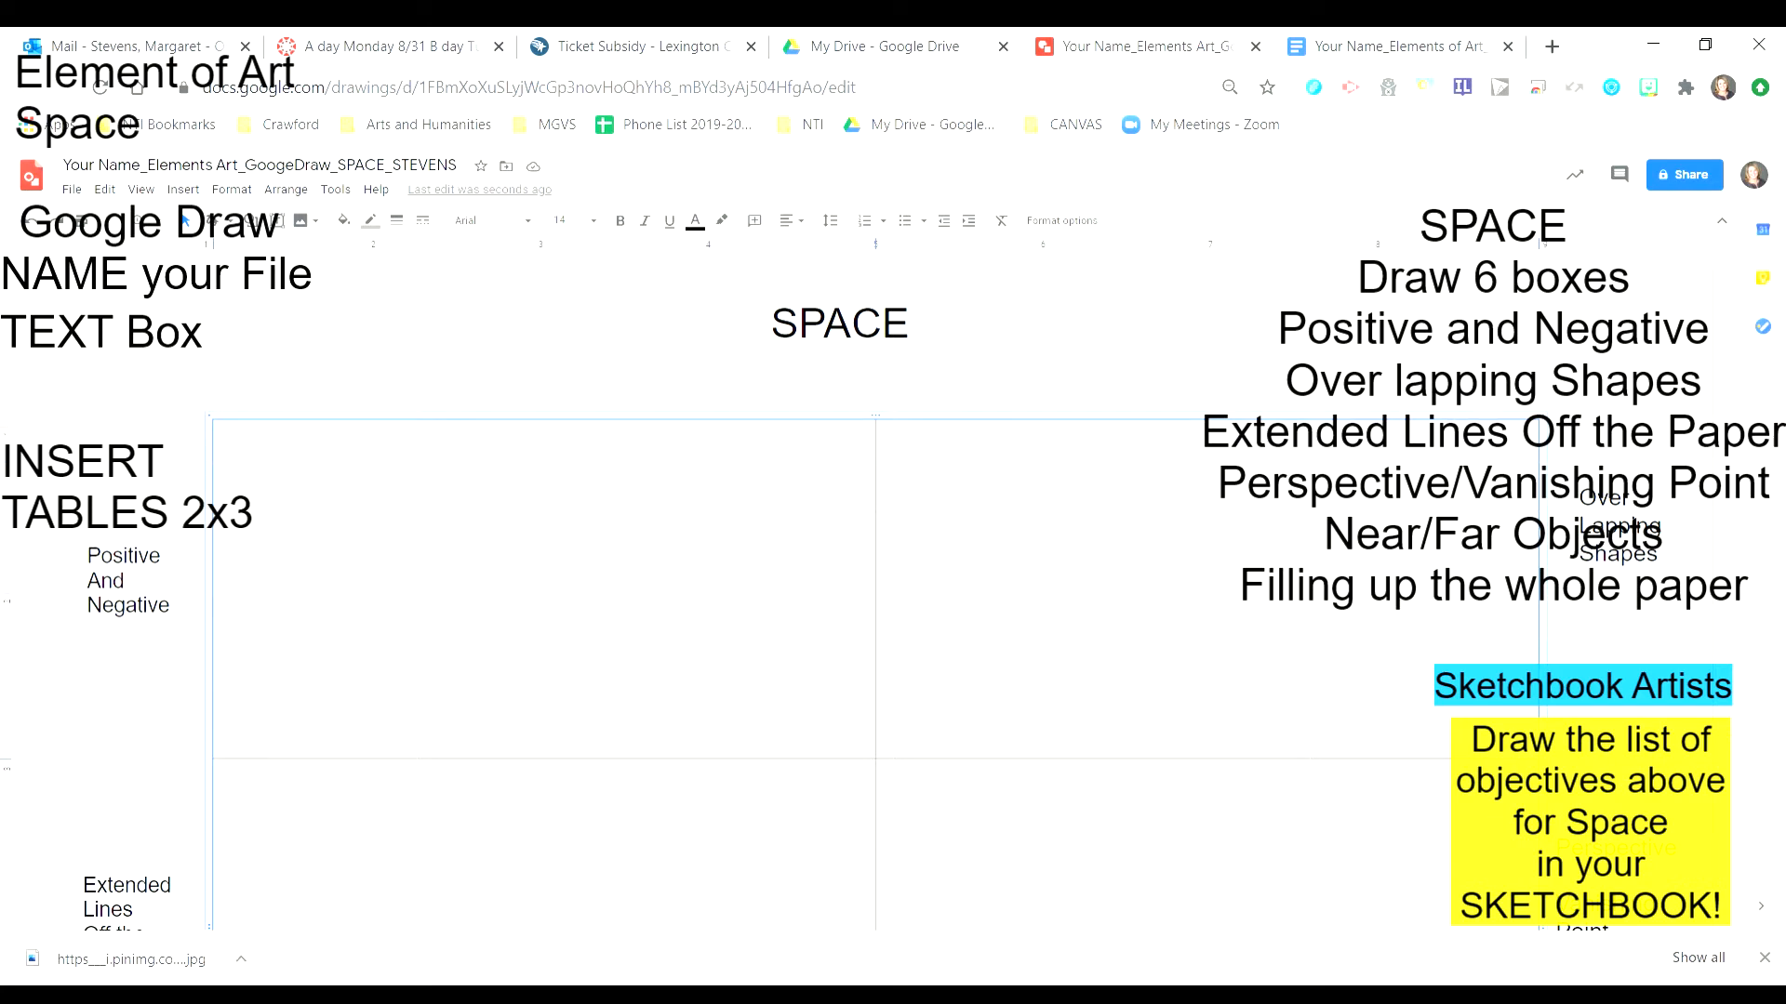
left_click_drag(257, 419, 258, 424)
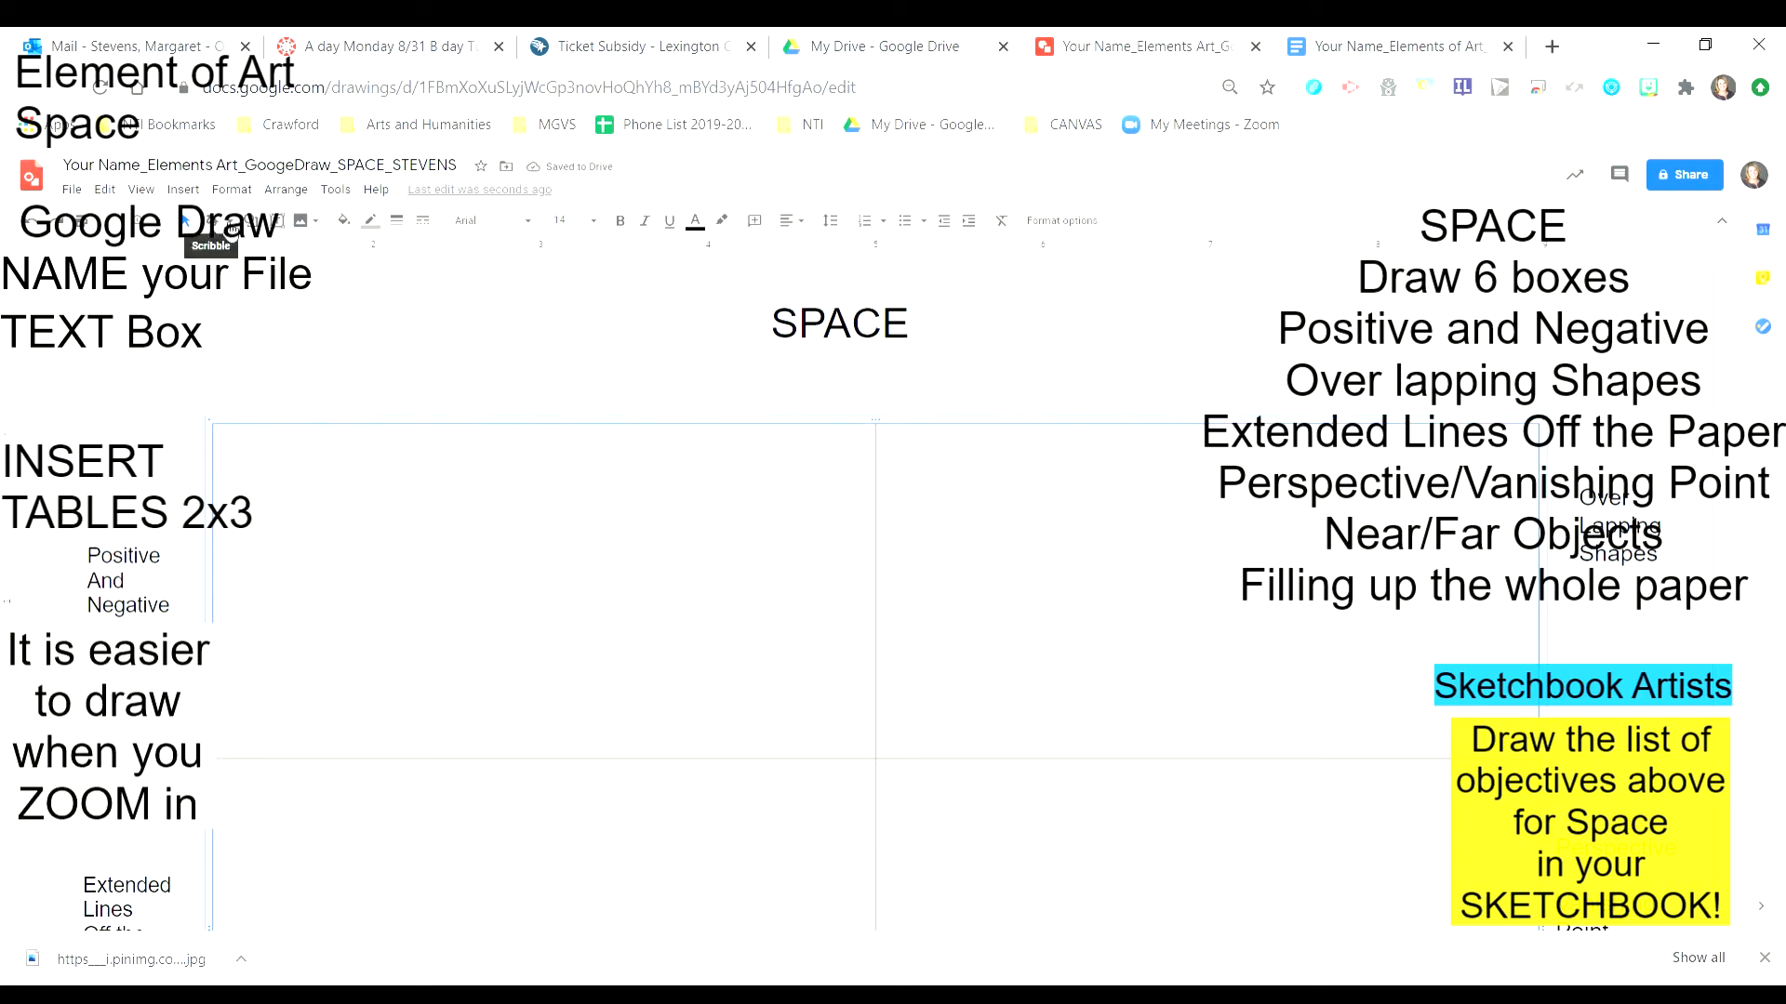
- Set the table's border weight to 4px
left_click(212, 221)
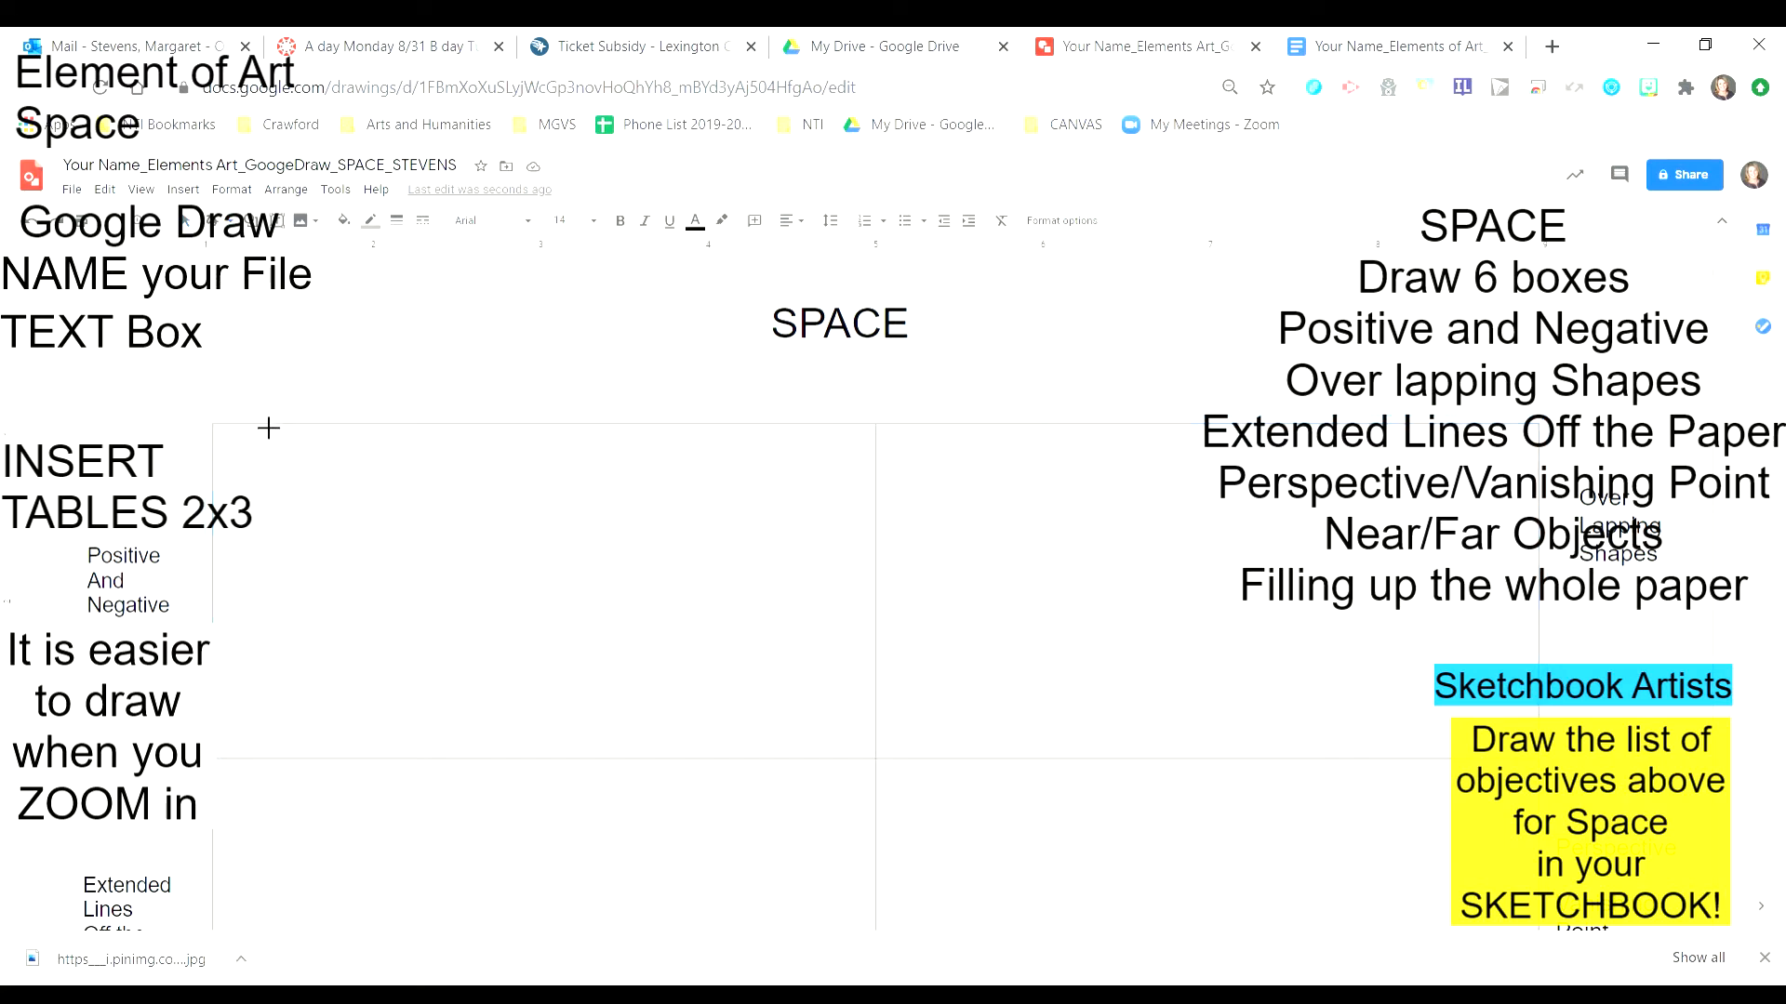
left_click(400, 222)
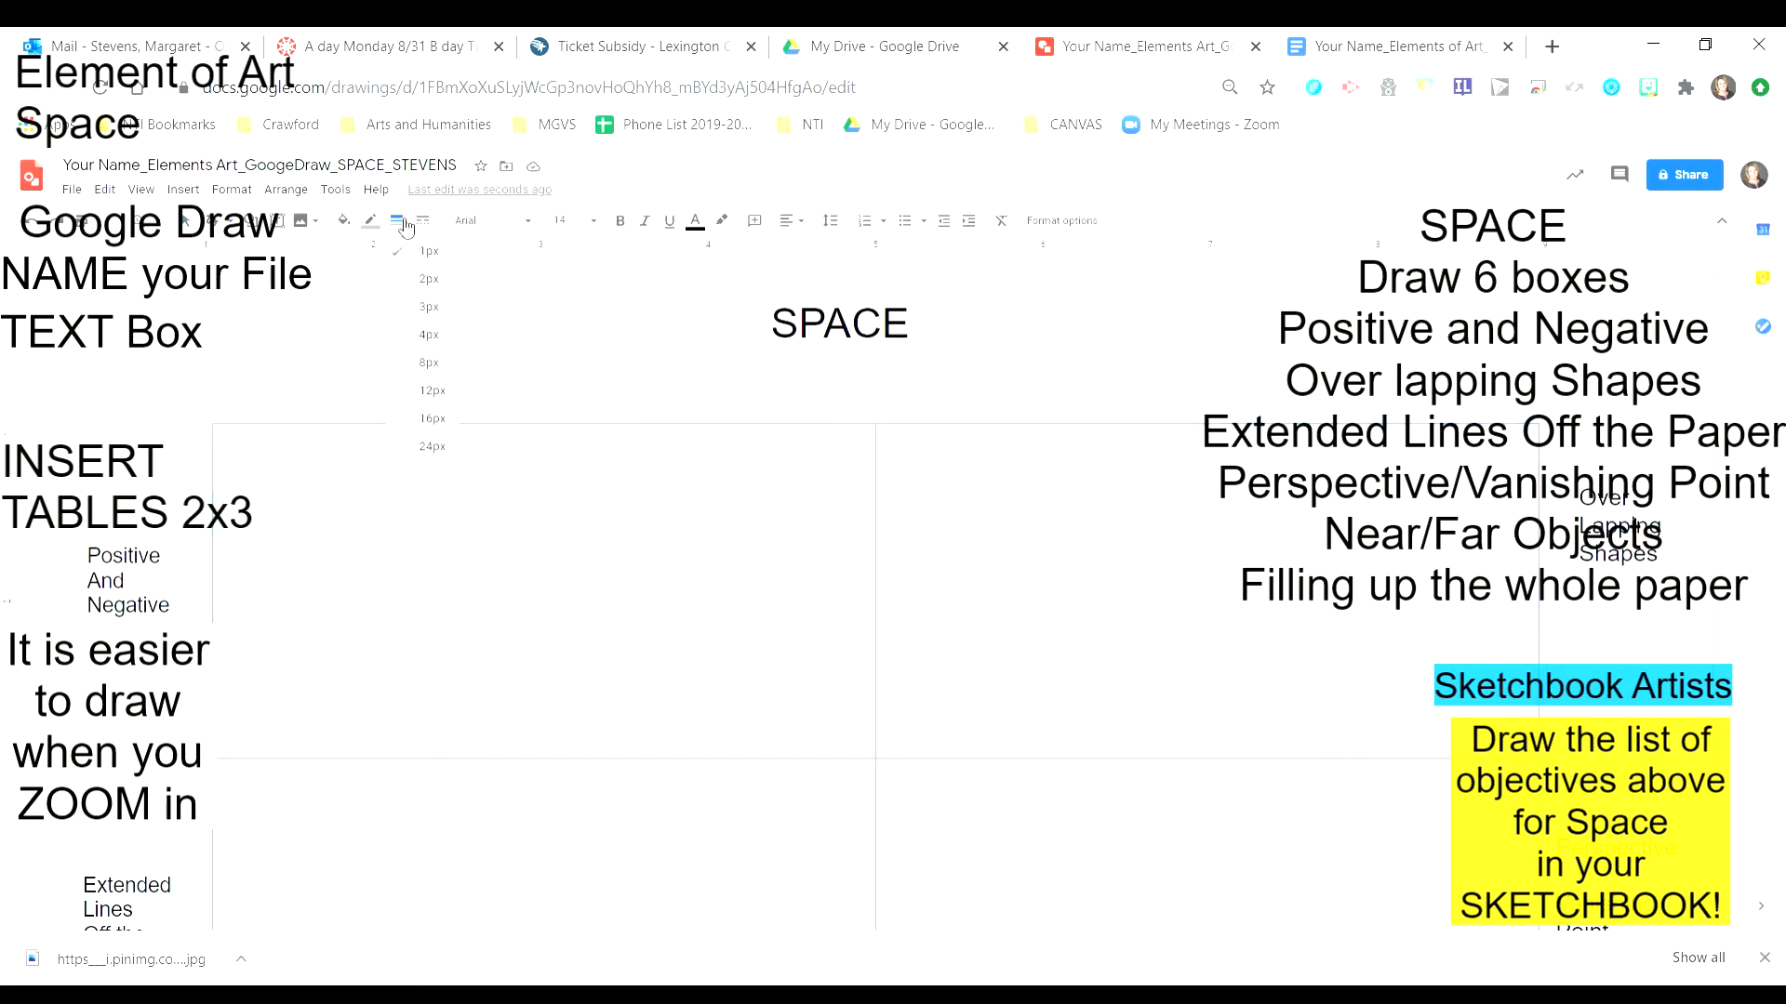
left_click(427, 335)
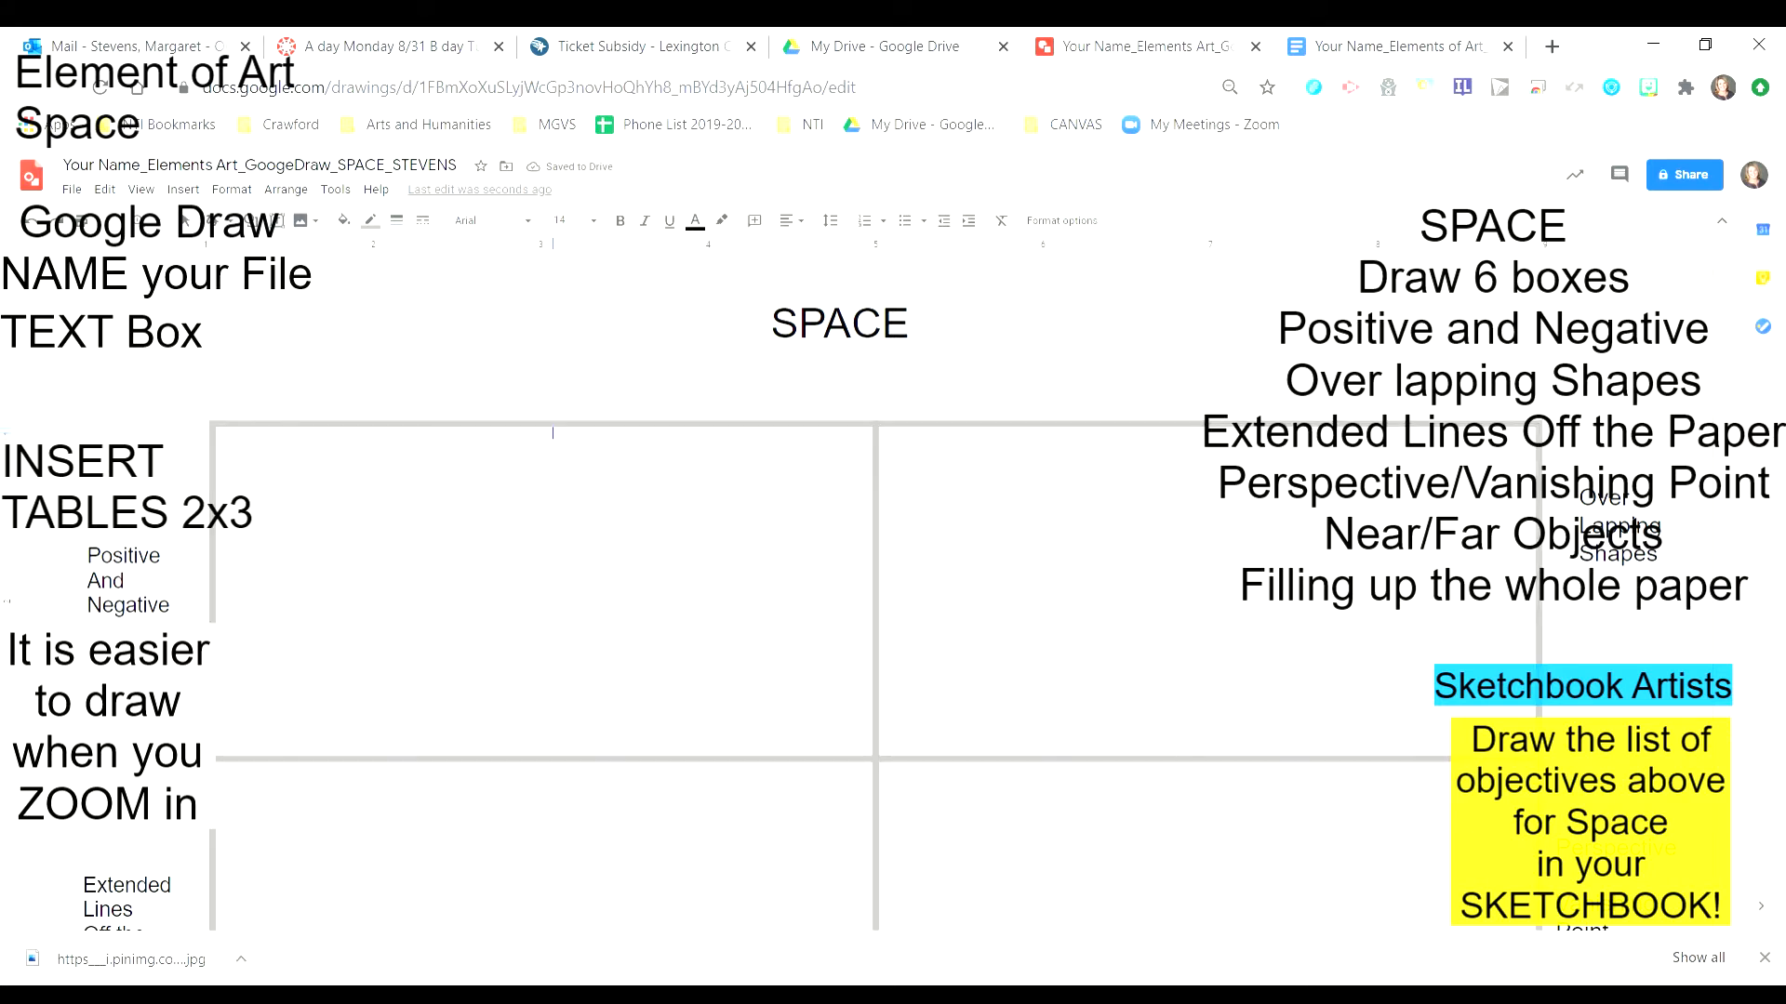
- Scribble a vertical line down the middle of the "Positive And Negative" box, with a small oval and a larger oval centered on it
left_click_drag(552, 427, 555, 755)
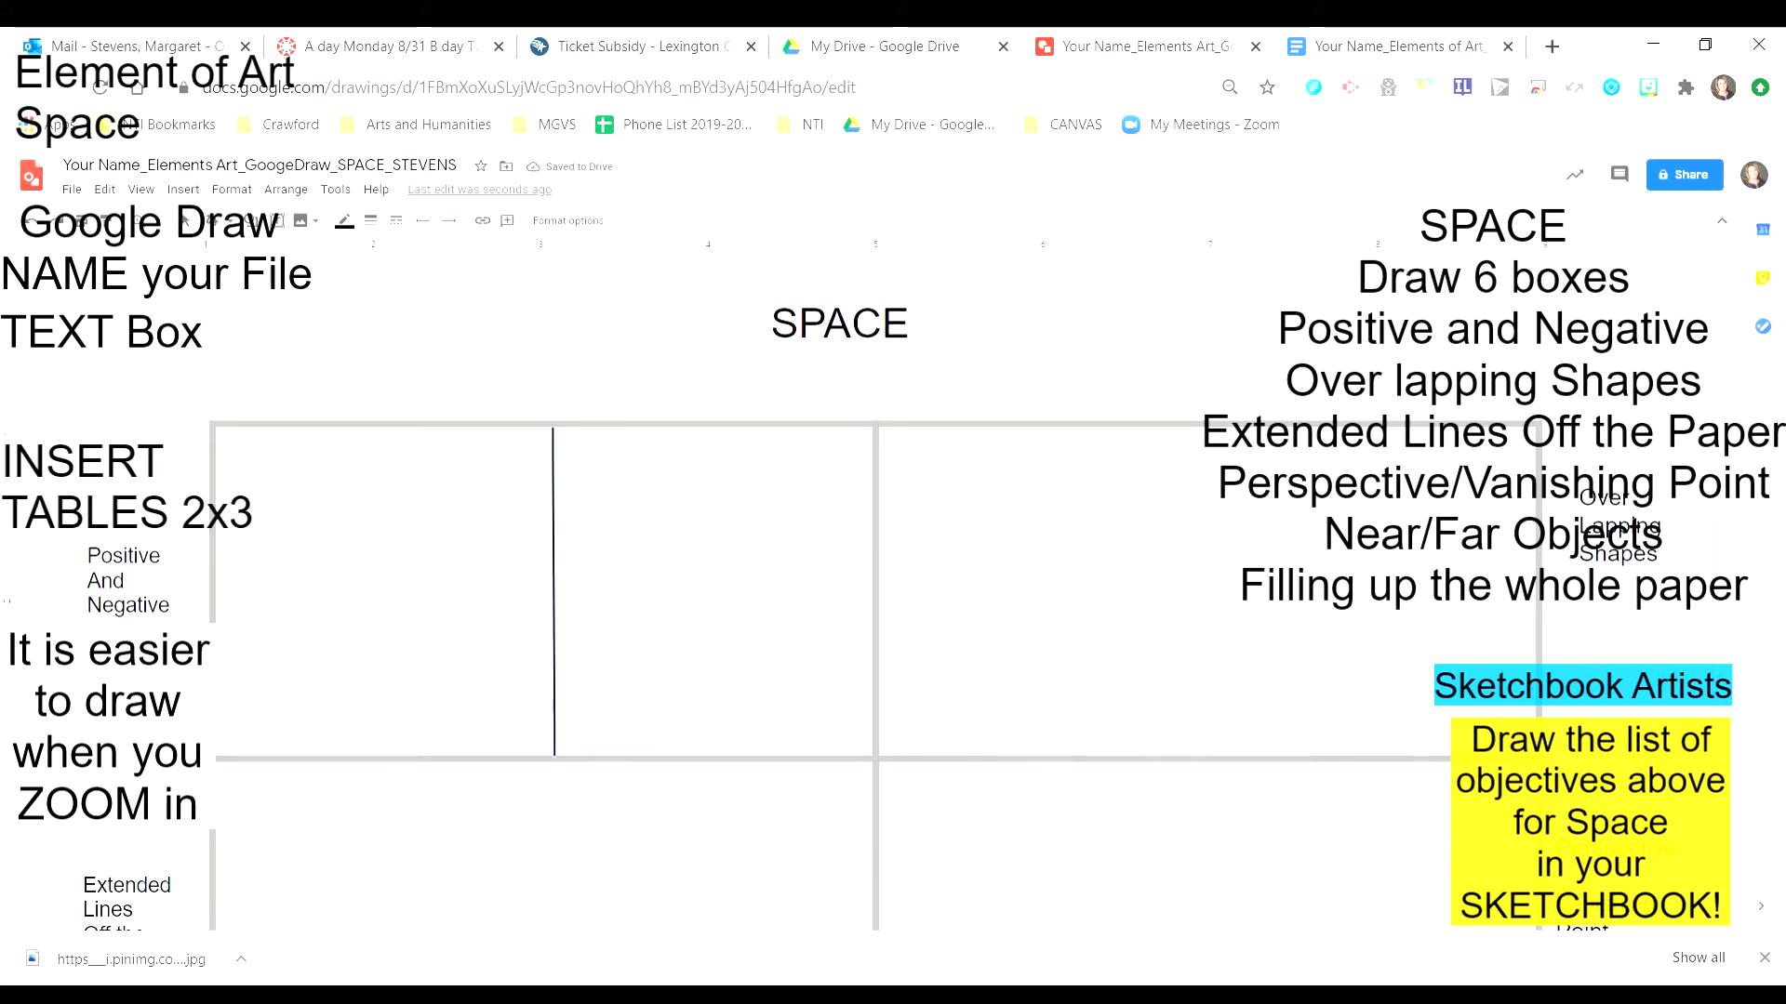
mouse_move(611, 527)
left_mouse_down()
mouse_move(538, 523)
mouse_move(452, 552)
mouse_move(458, 620)
mouse_move(555, 644)
mouse_move(639, 623)
mouse_move(666, 574)
mouse_move(611, 527)
left_mouse_up()
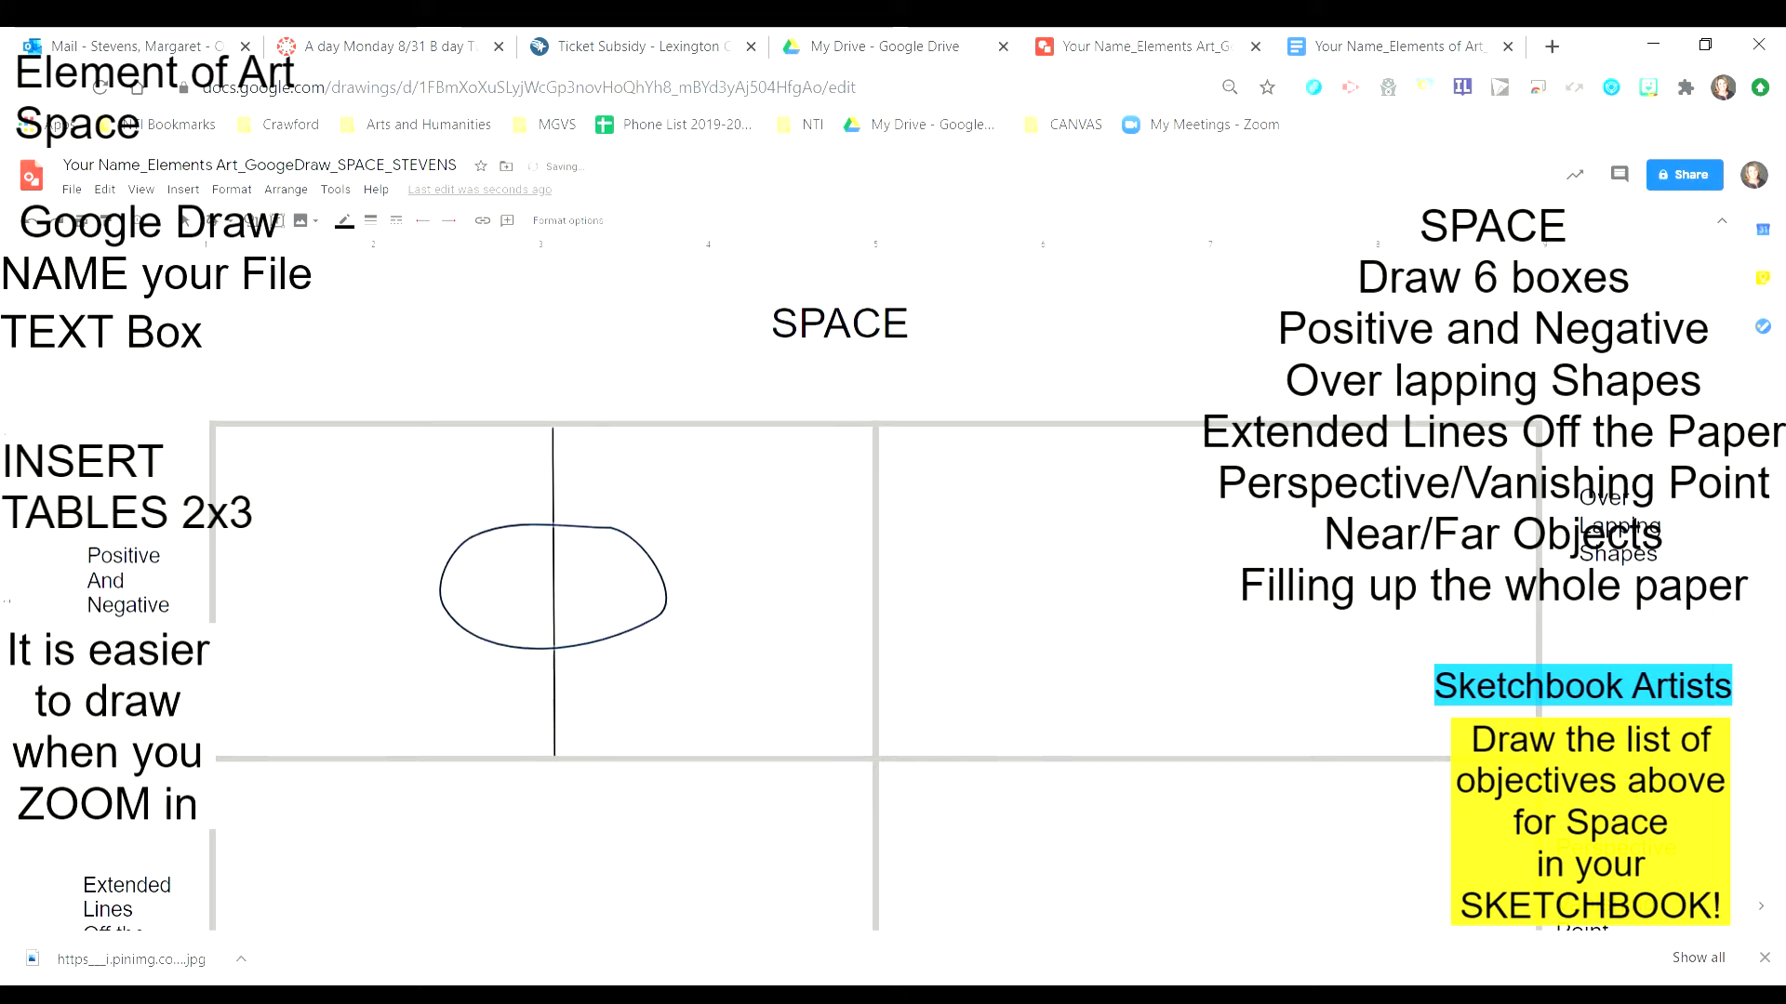
mouse_move(532, 473)
left_mouse_down()
mouse_move(409, 520)
mouse_move(386, 560)
mouse_move(403, 639)
mouse_move(443, 682)
mouse_move(550, 711)
mouse_move(704, 680)
mouse_move(738, 624)
mouse_move(685, 517)
mouse_move(556, 474)
left_mouse_up()
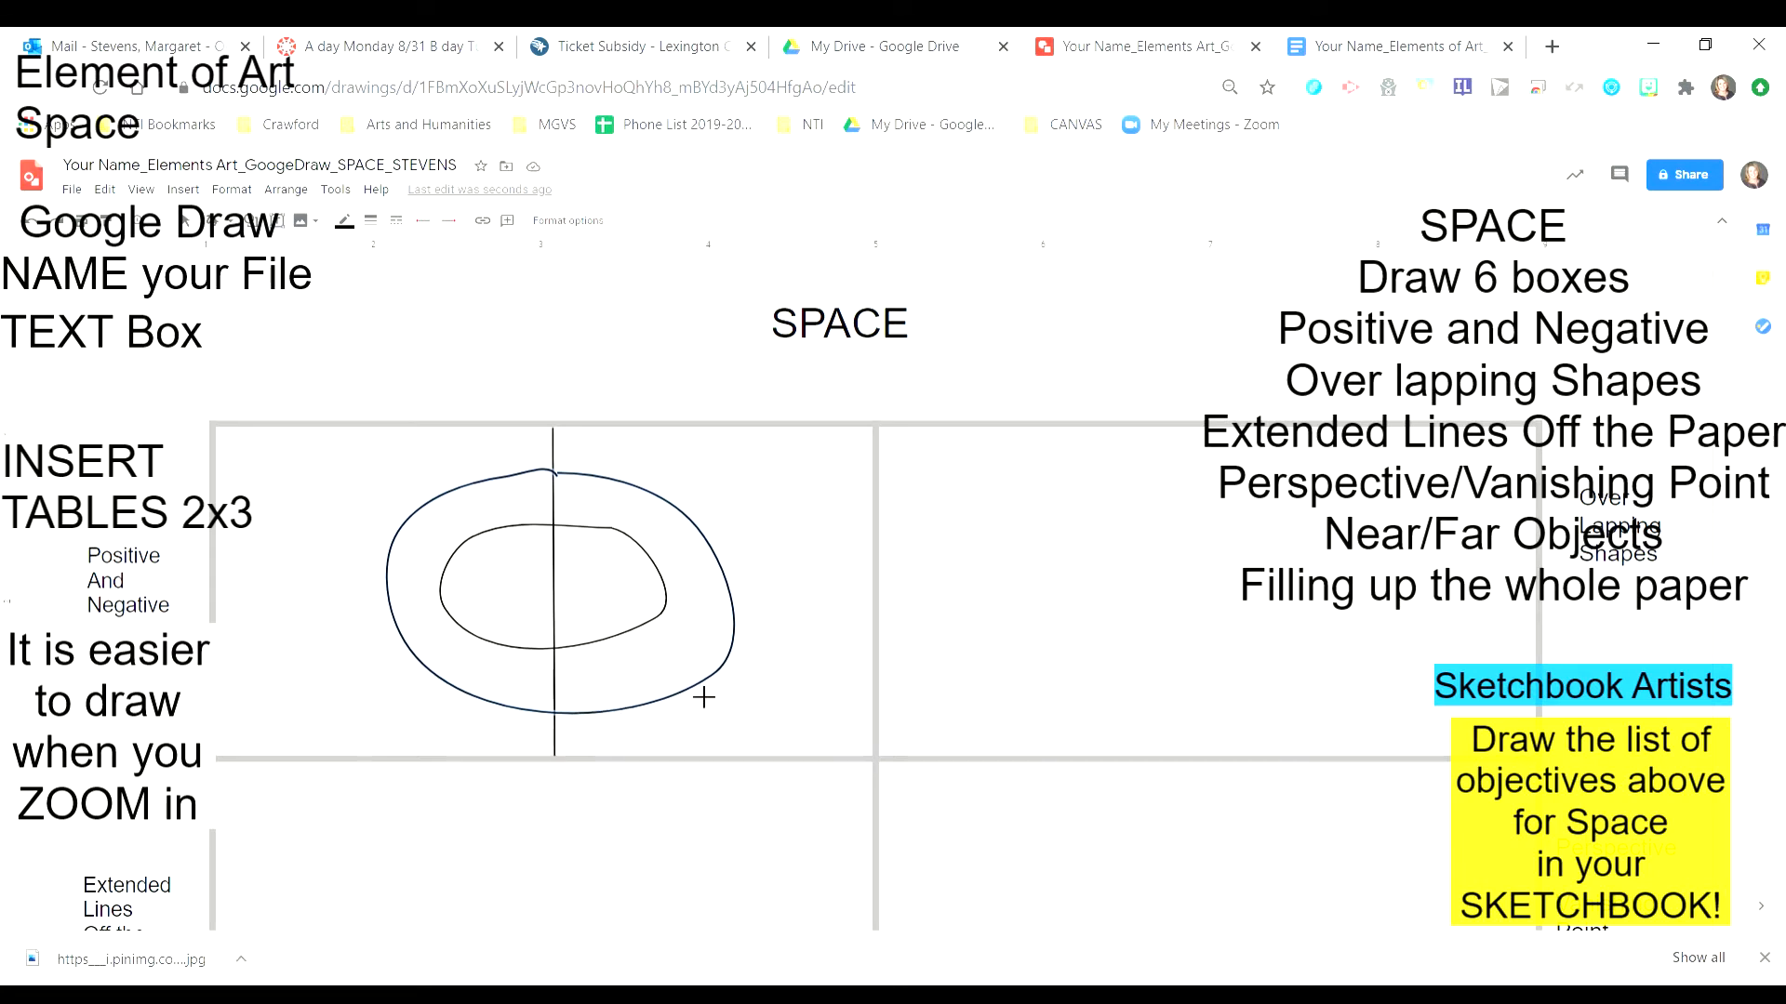
left_click(381, 226)
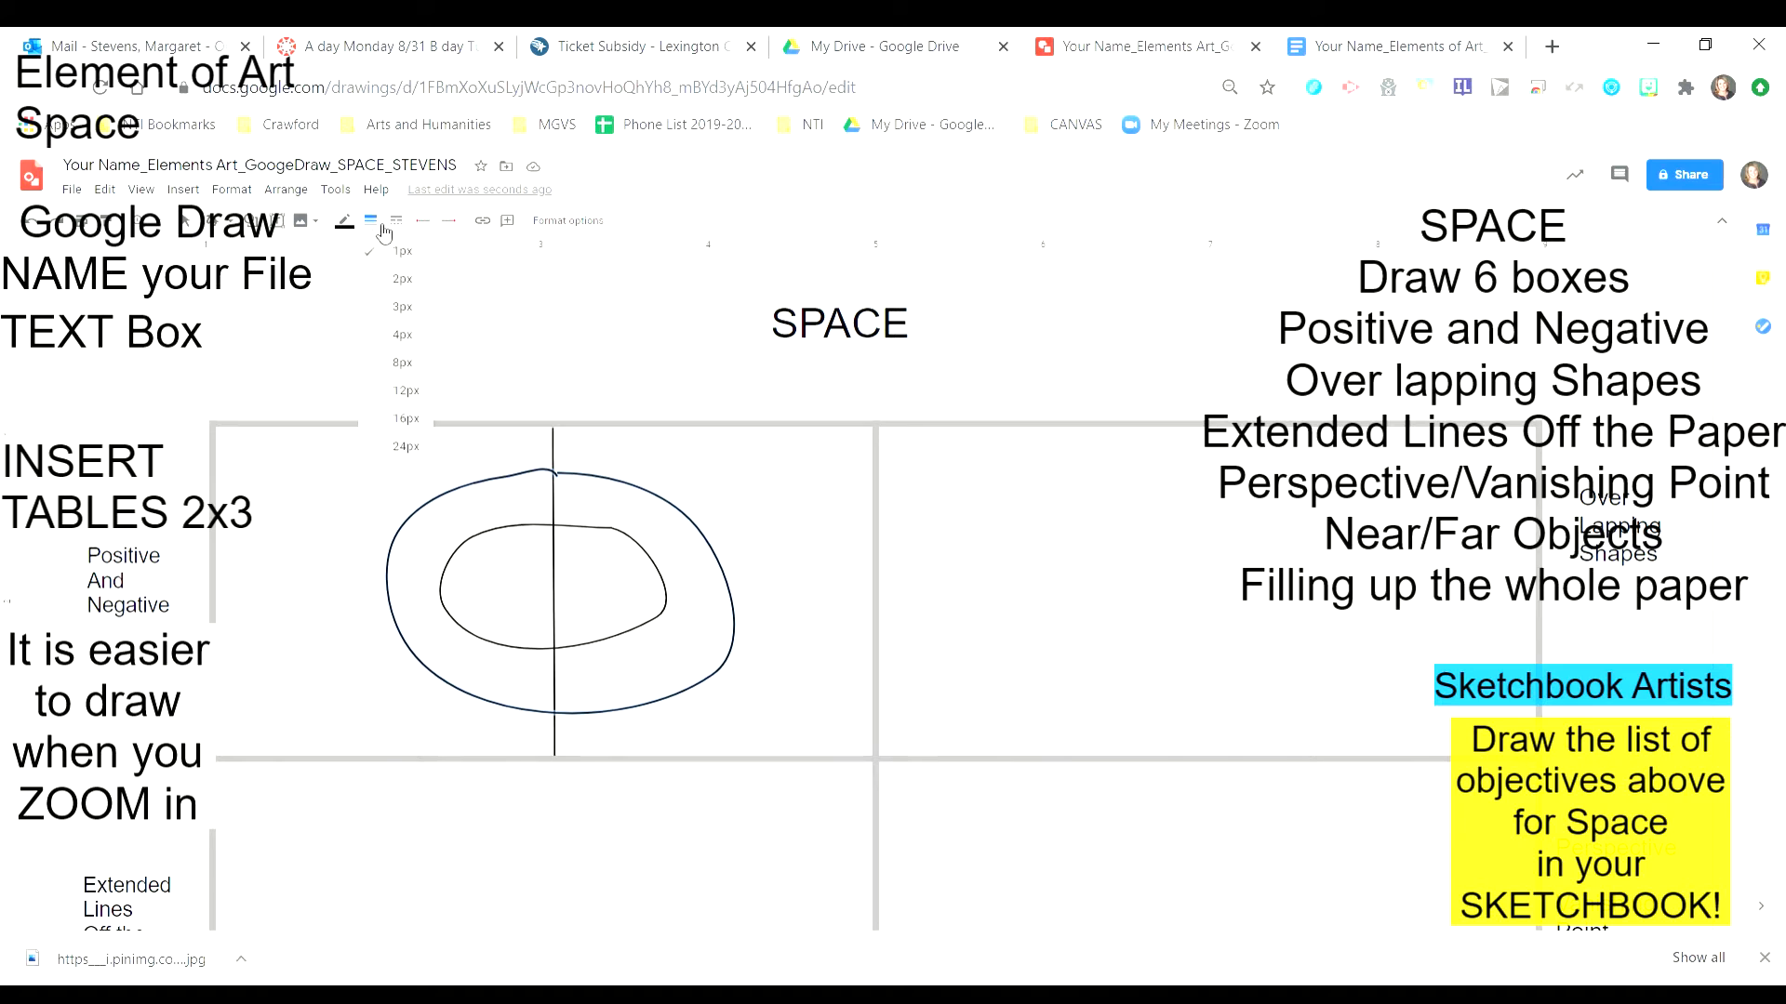
left_click(403, 420)
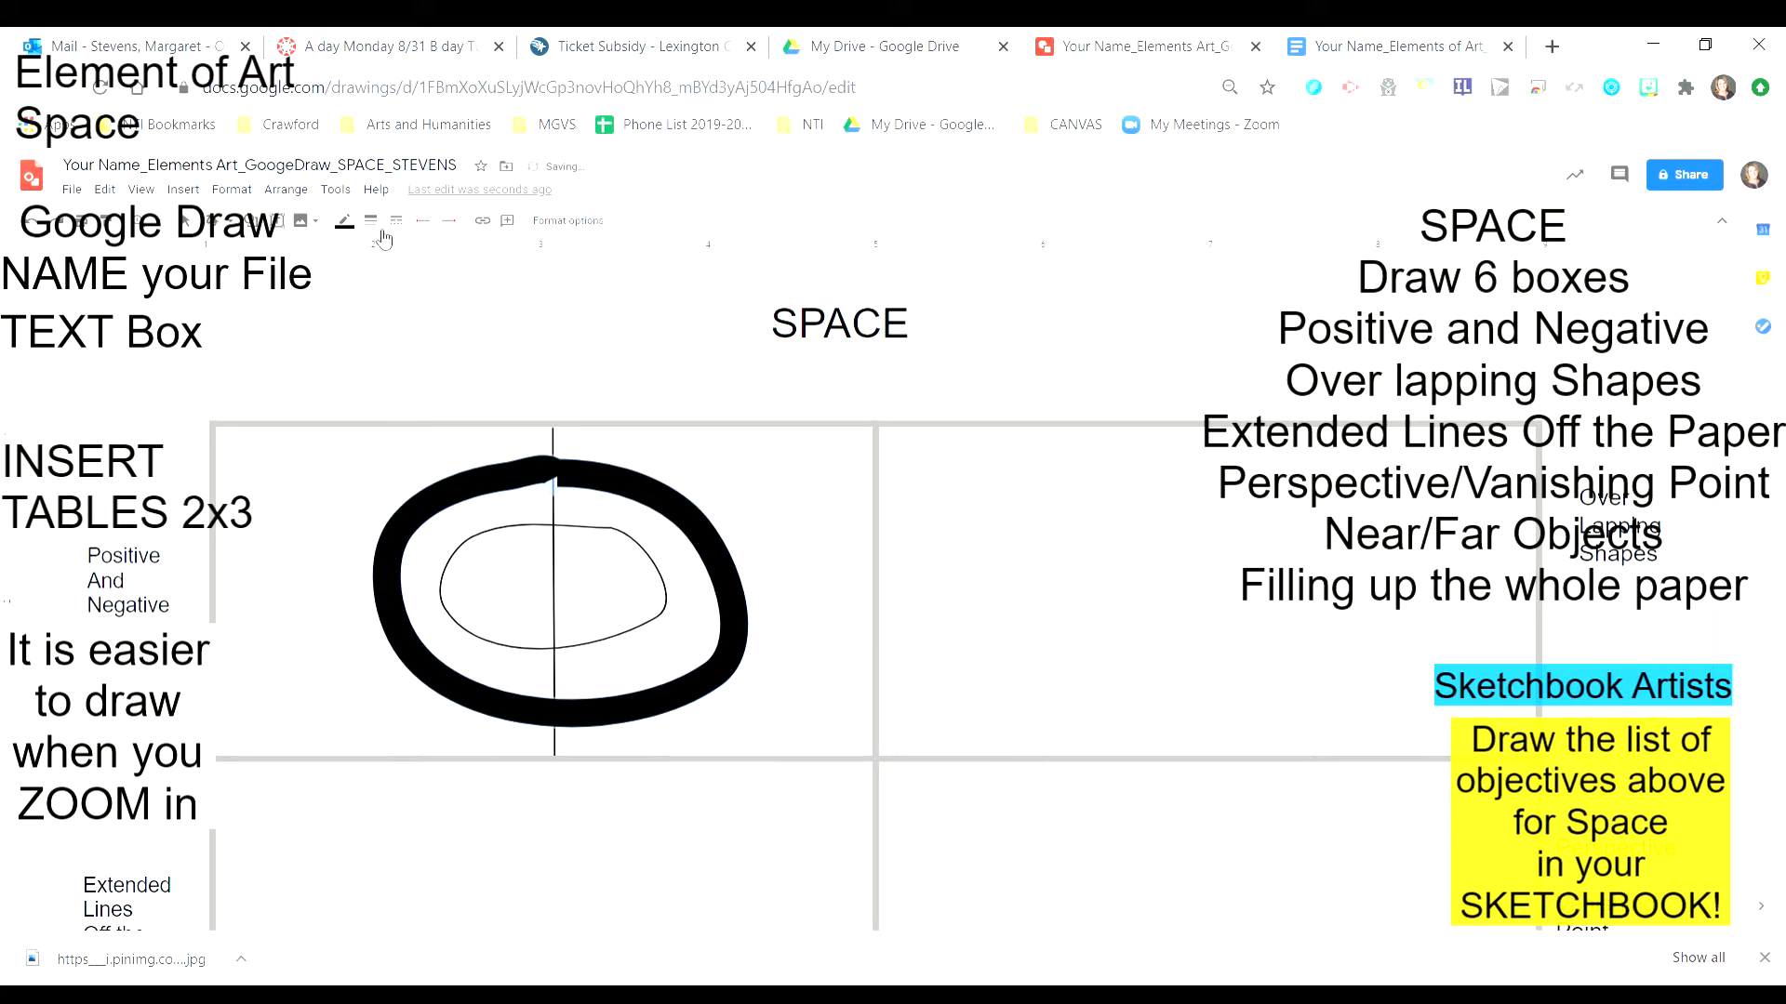
left_click(36, 223)
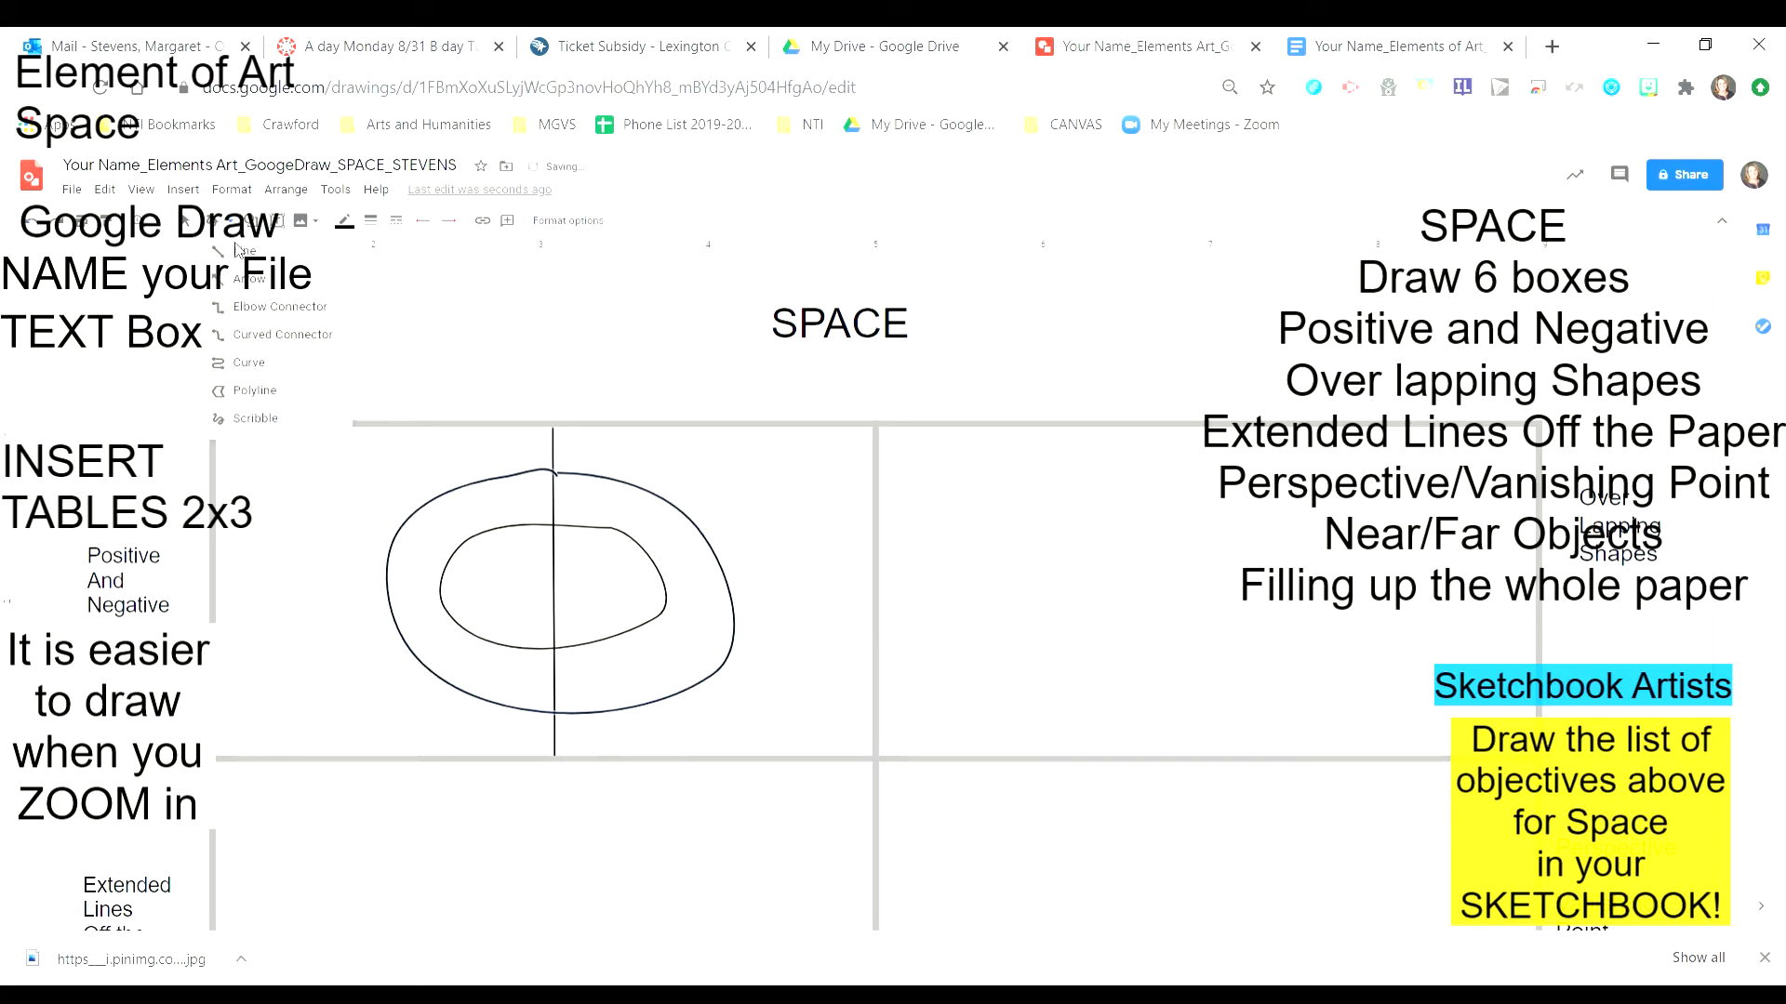
- Set the larger oval's line weight to 12px
left_click(385, 231)
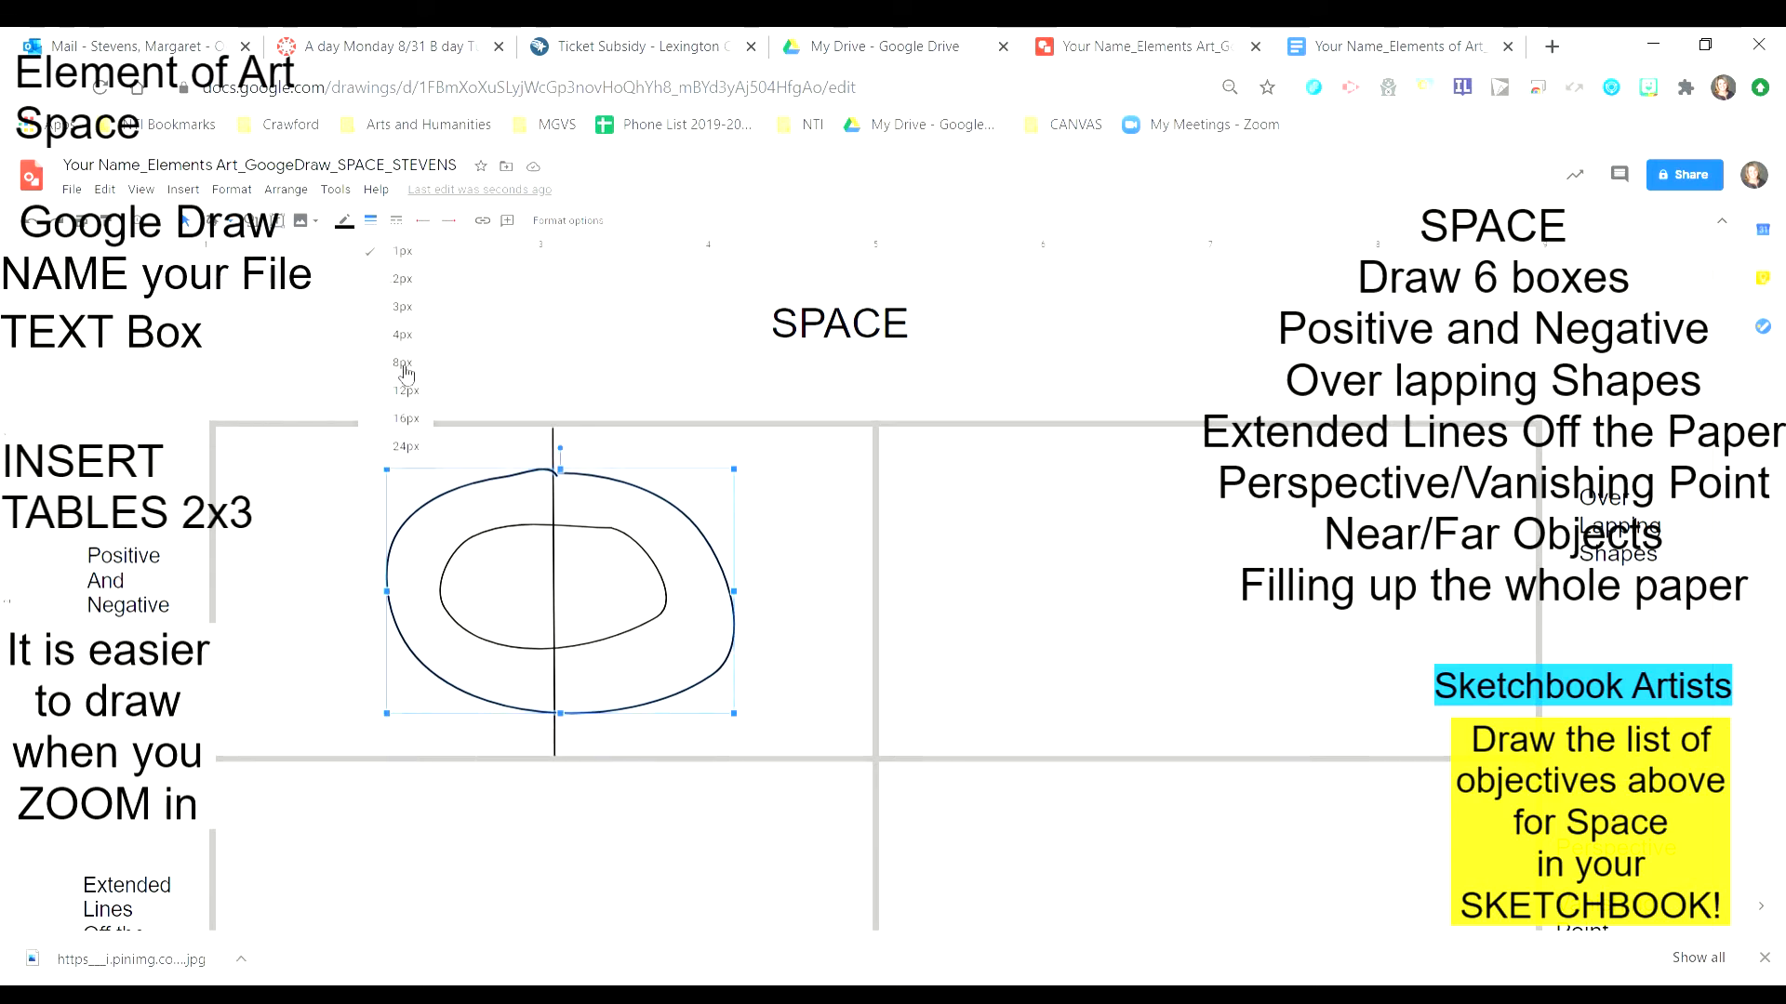
left_click(402, 398)
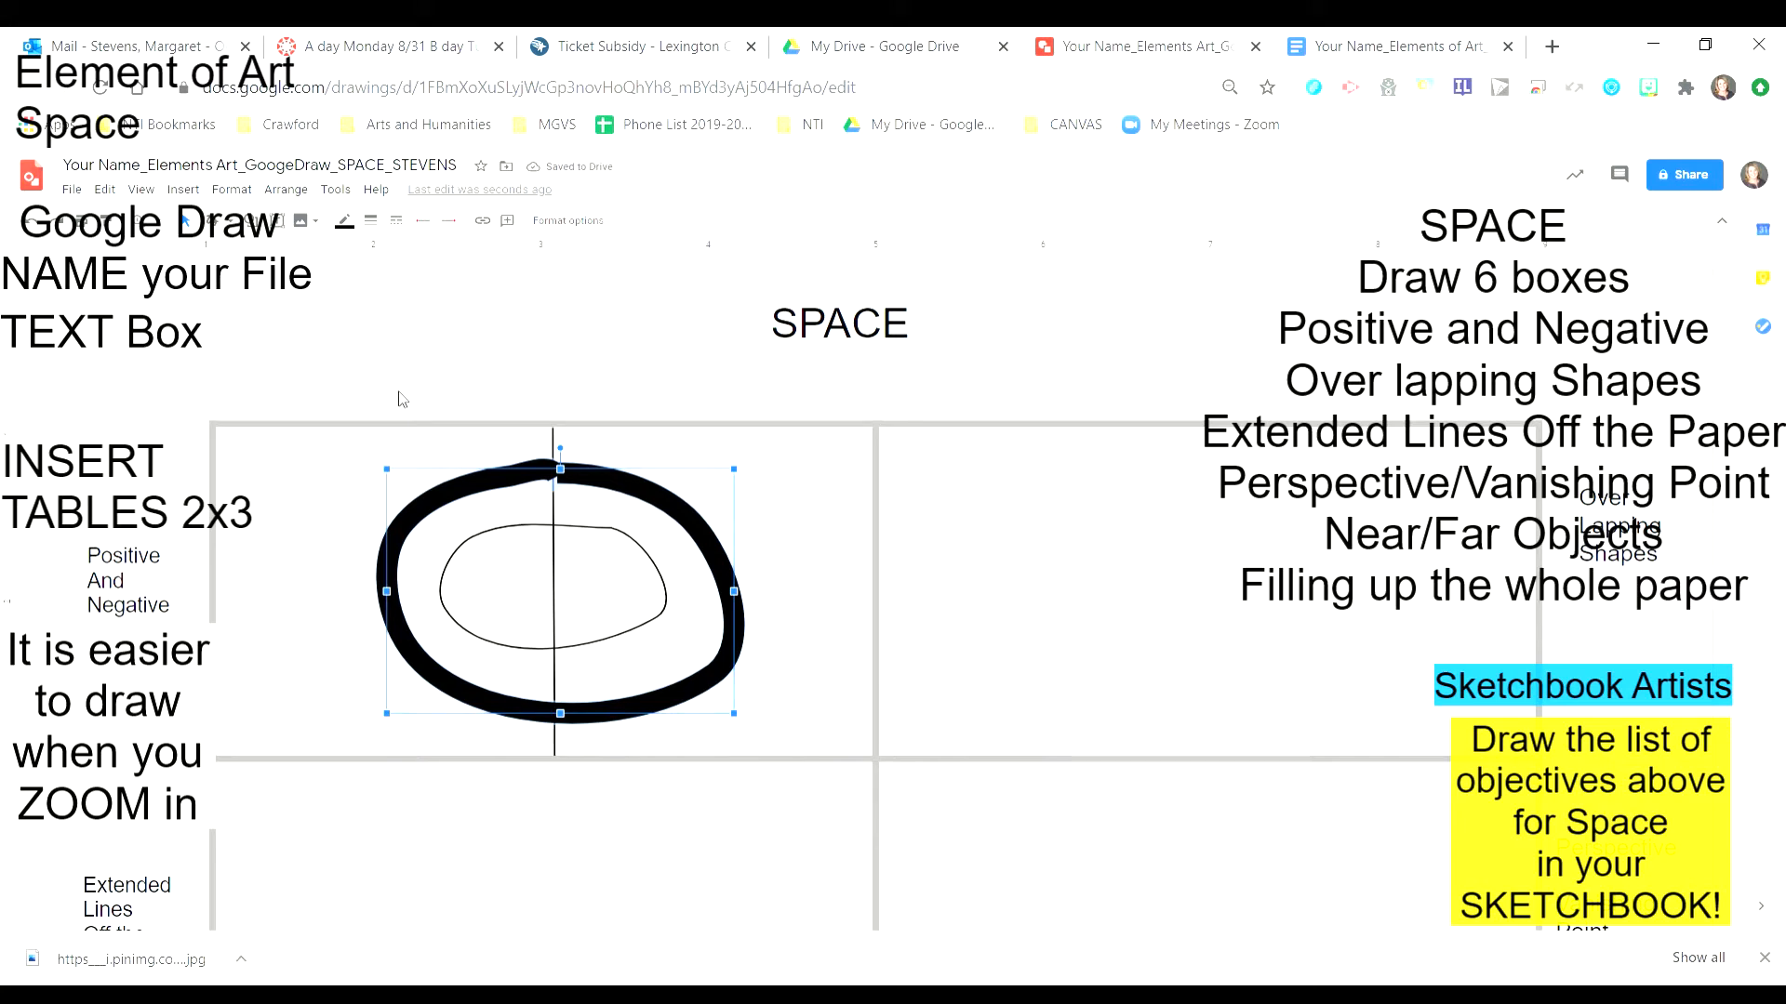
left_click(540, 400)
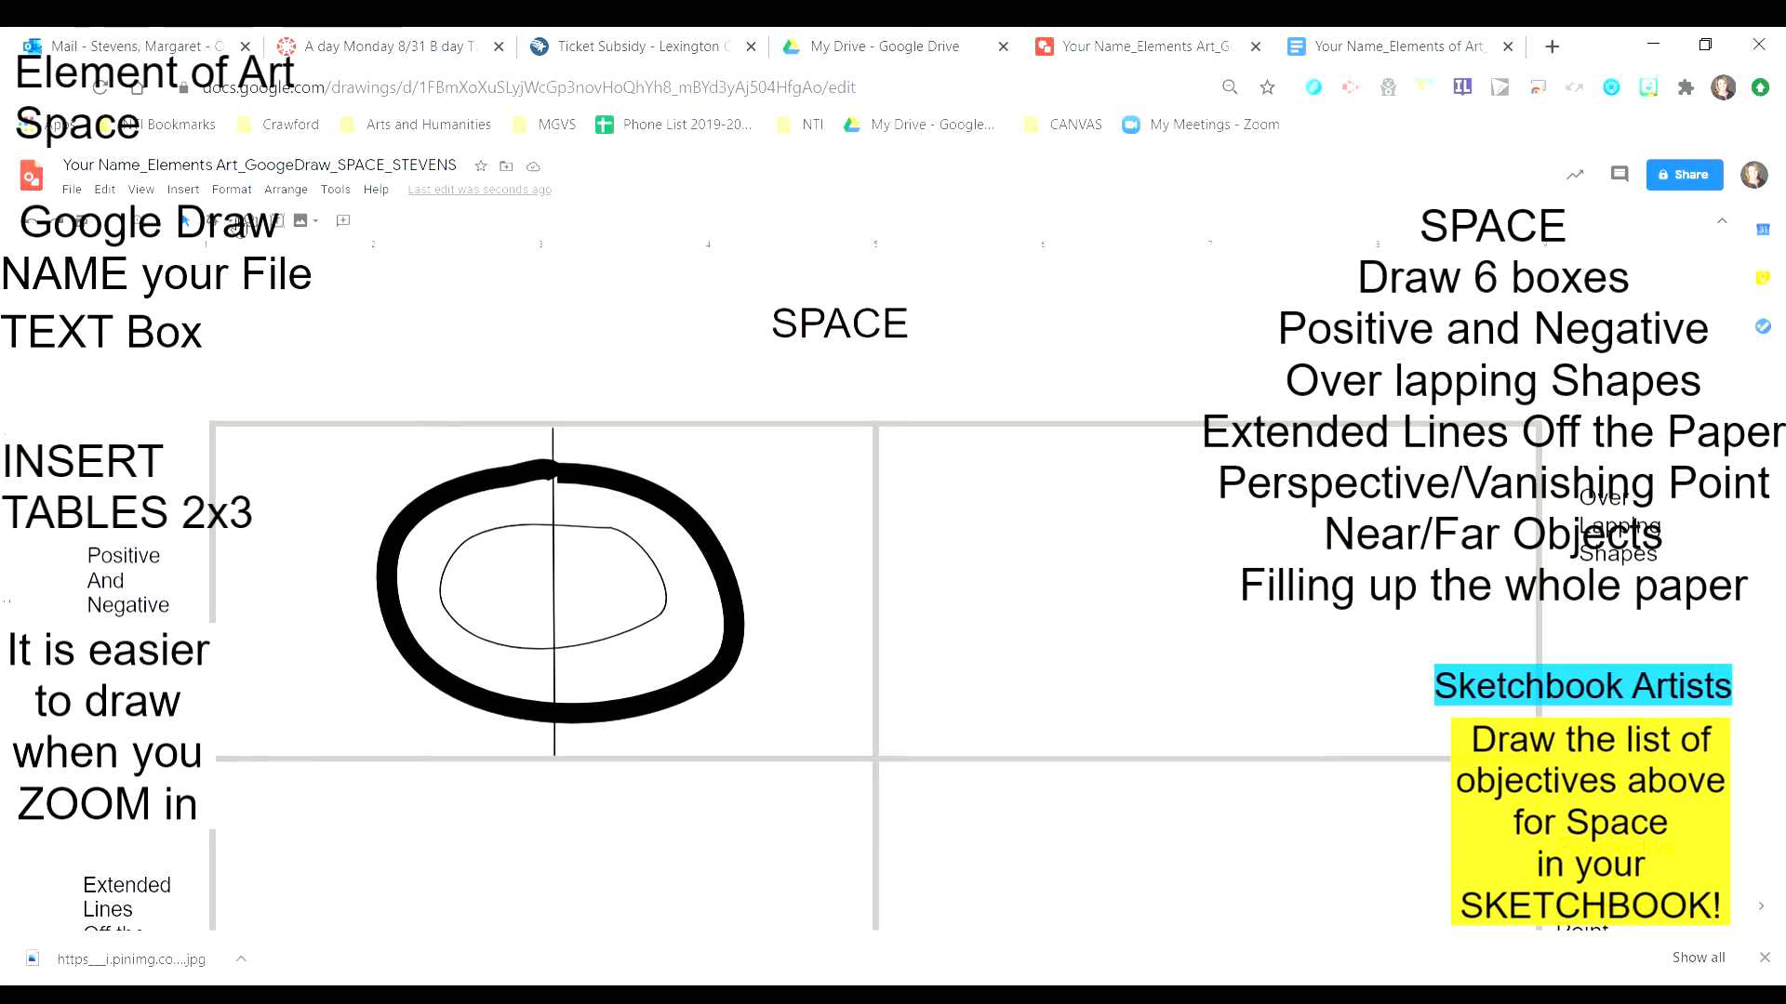
- Scribble a short arc between the two ovals on the left side and set its line weight to 12px
left_click(226, 221)
left_click(270, 418)
mouse_move(516, 499)
left_mouse_down()
mouse_move(443, 518)
mouse_move(420, 582)
left_mouse_up()
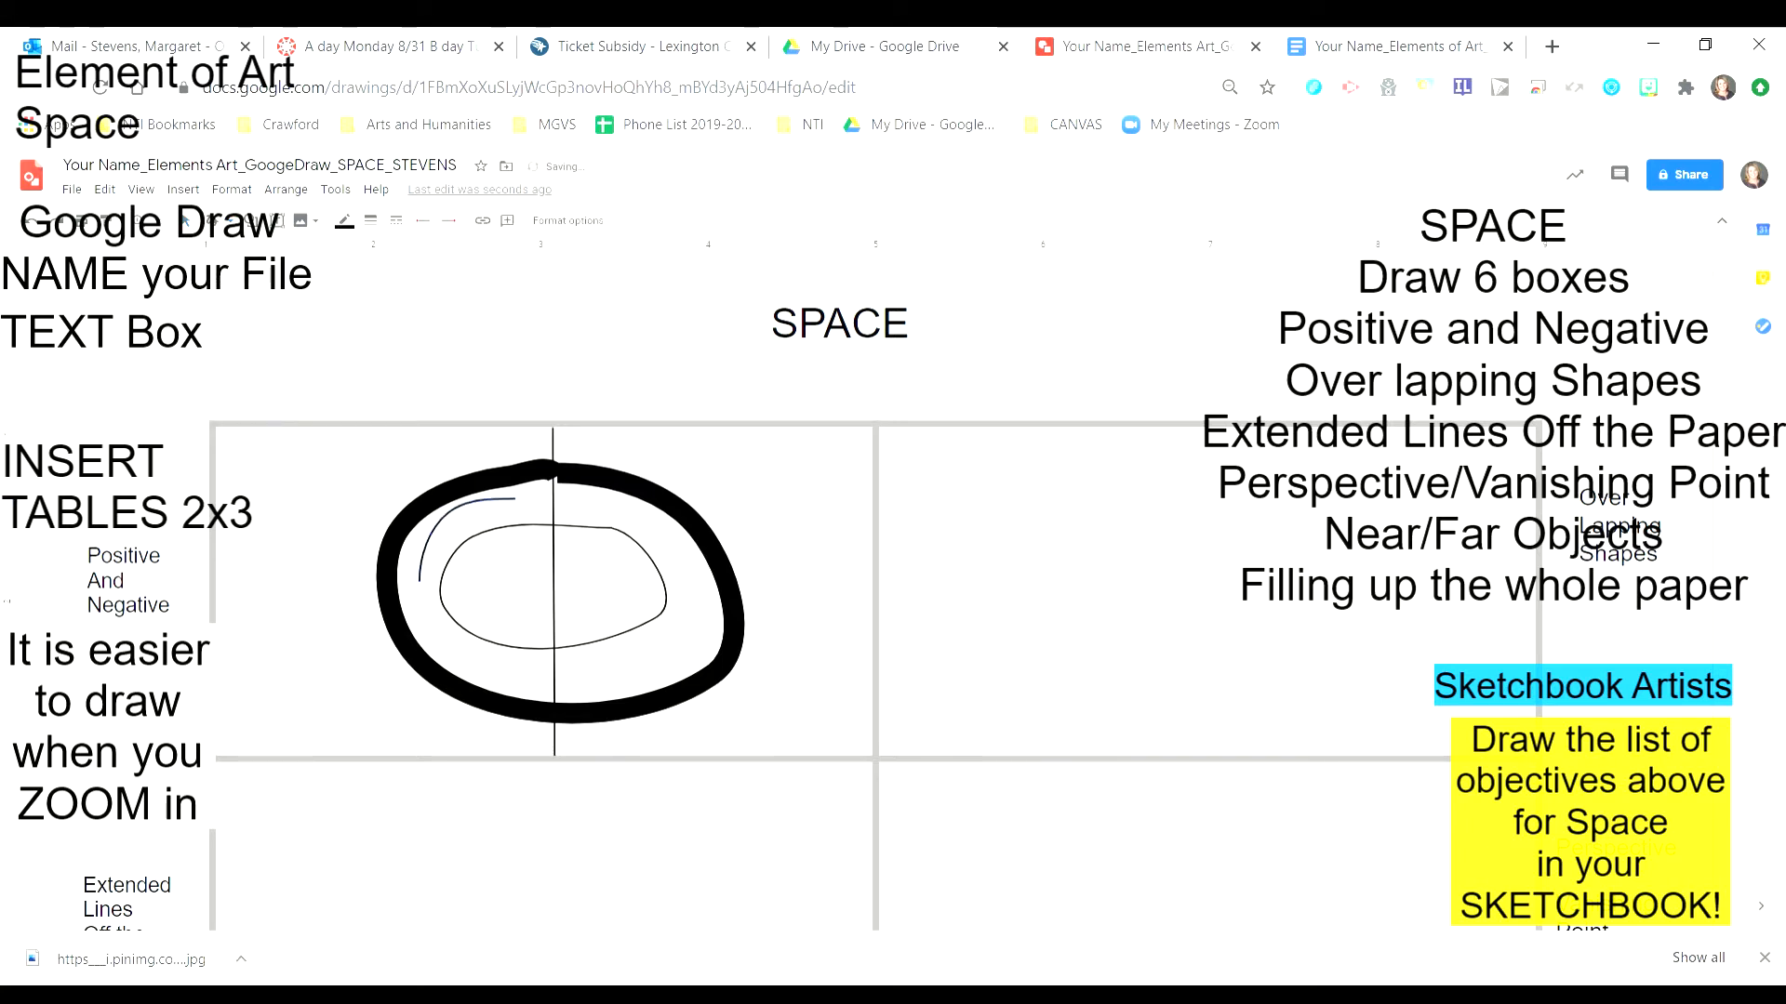
left_click(379, 230)
left_click(409, 409)
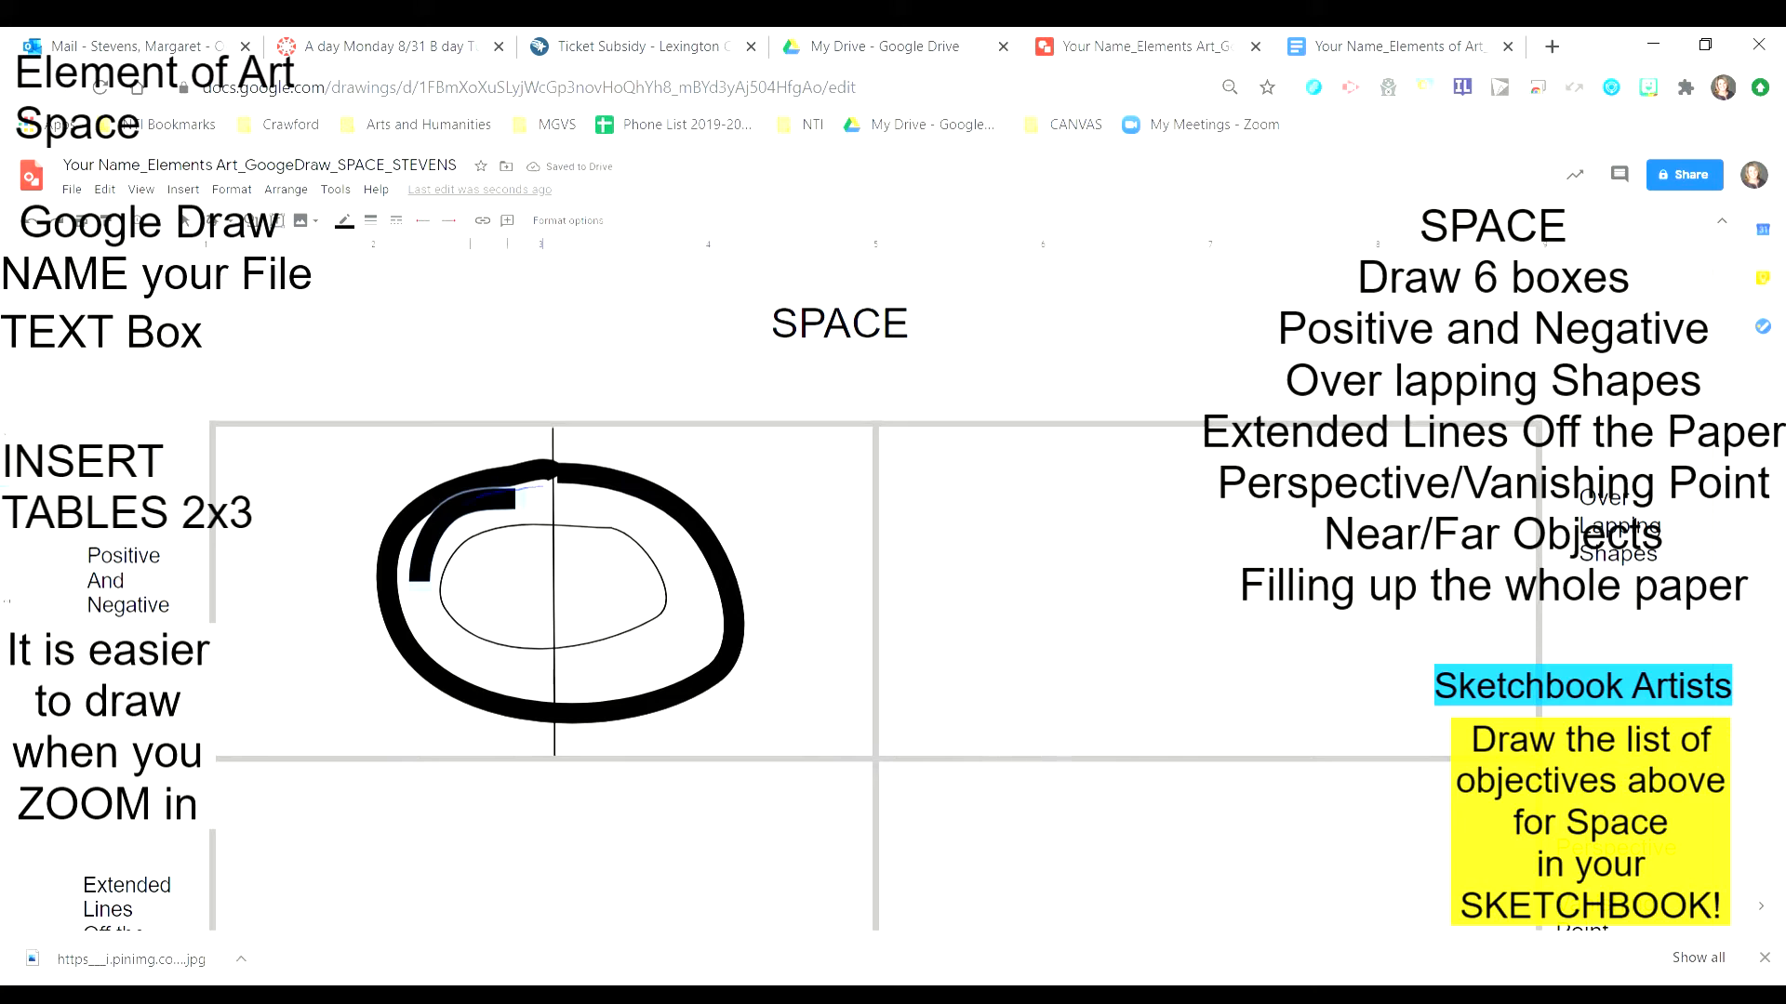
- Fill the ring between the two ovals with black scribble strokes, only on the left of the vertical center line
mouse_move(424, 613)
left_mouse_down()
mouse_move(417, 558)
mouse_move(543, 486)
left_mouse_up()
left_click_drag(414, 593, 426, 626)
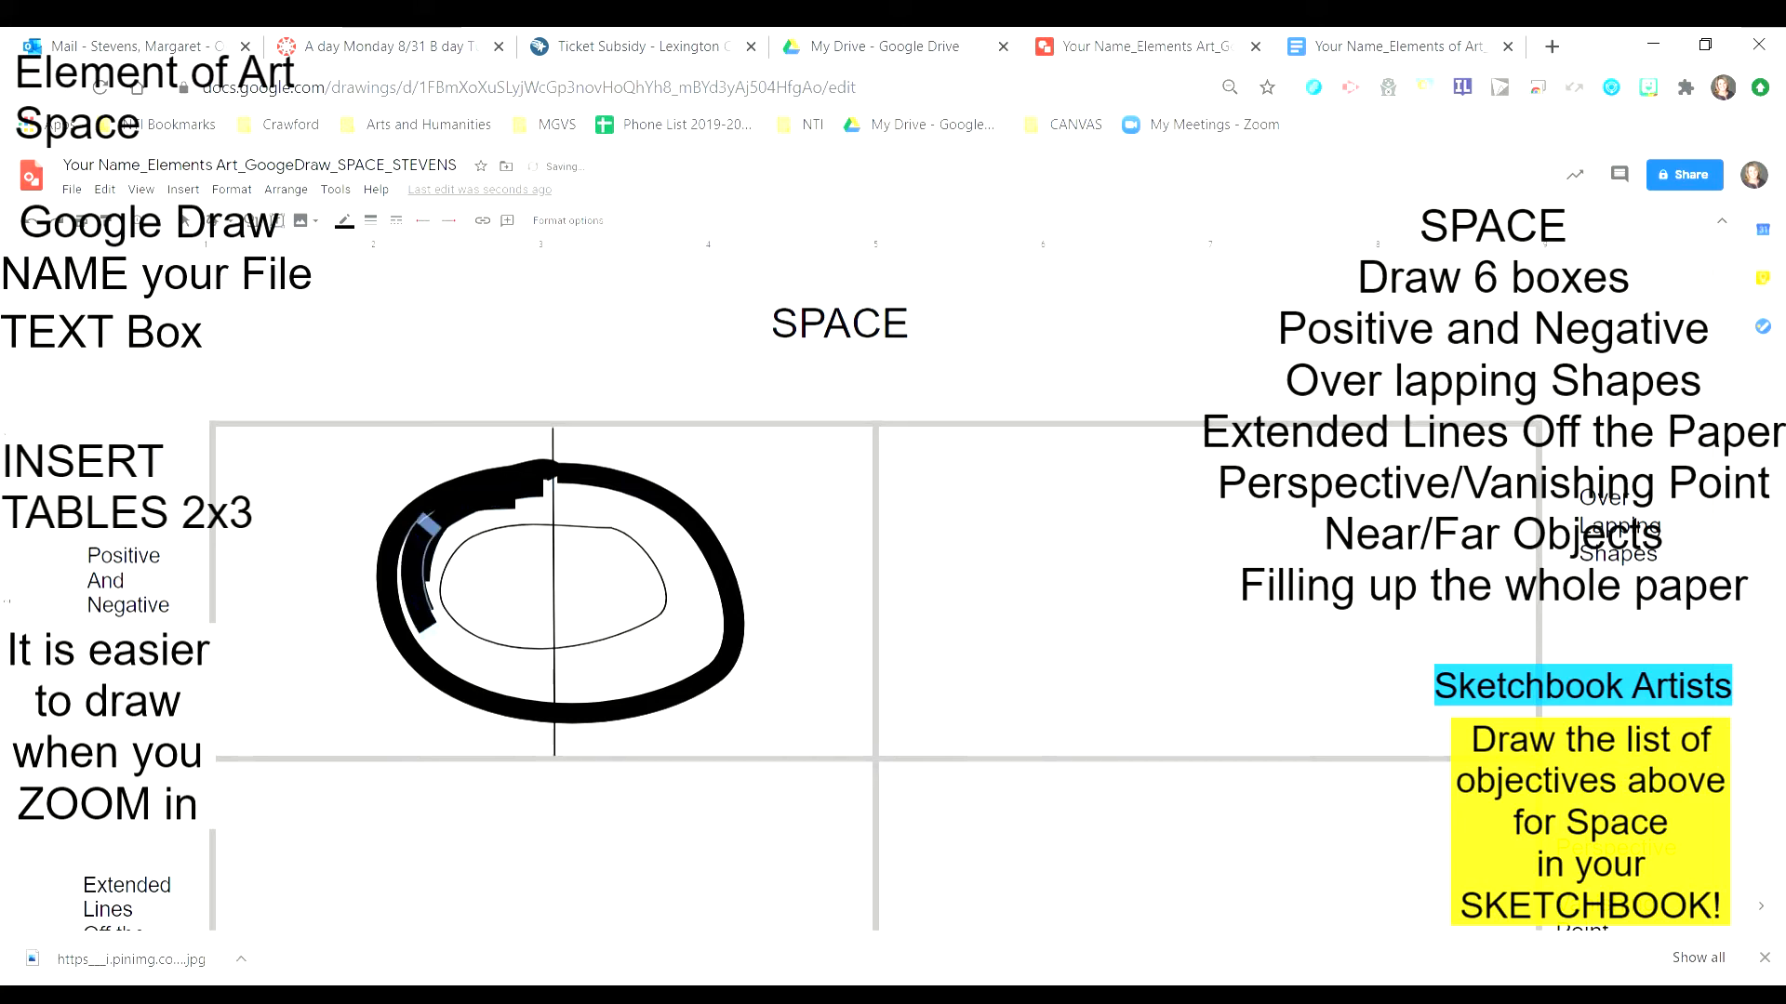
mouse_move(423, 530)
left_mouse_down()
mouse_move(452, 653)
mouse_move(401, 616)
left_mouse_up()
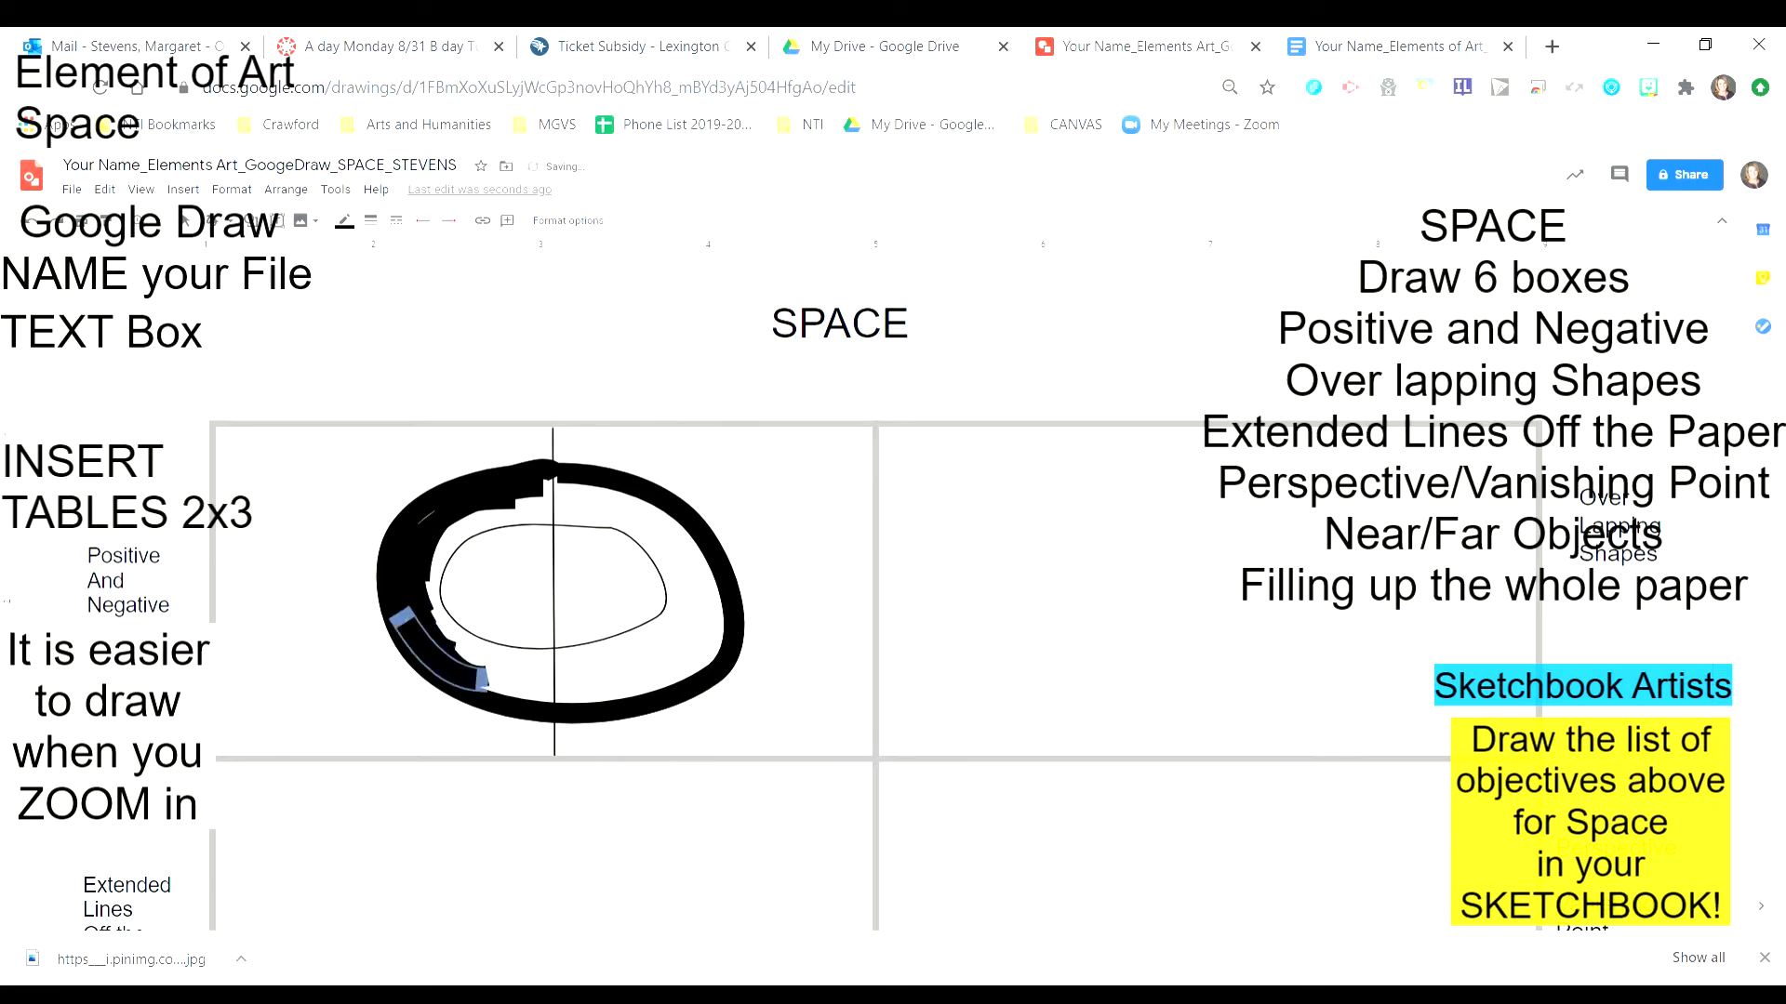
mouse_move(538, 698)
left_mouse_down()
mouse_move(451, 658)
mouse_move(552, 699)
mouse_move(537, 715)
mouse_move(553, 668)
left_mouse_up()
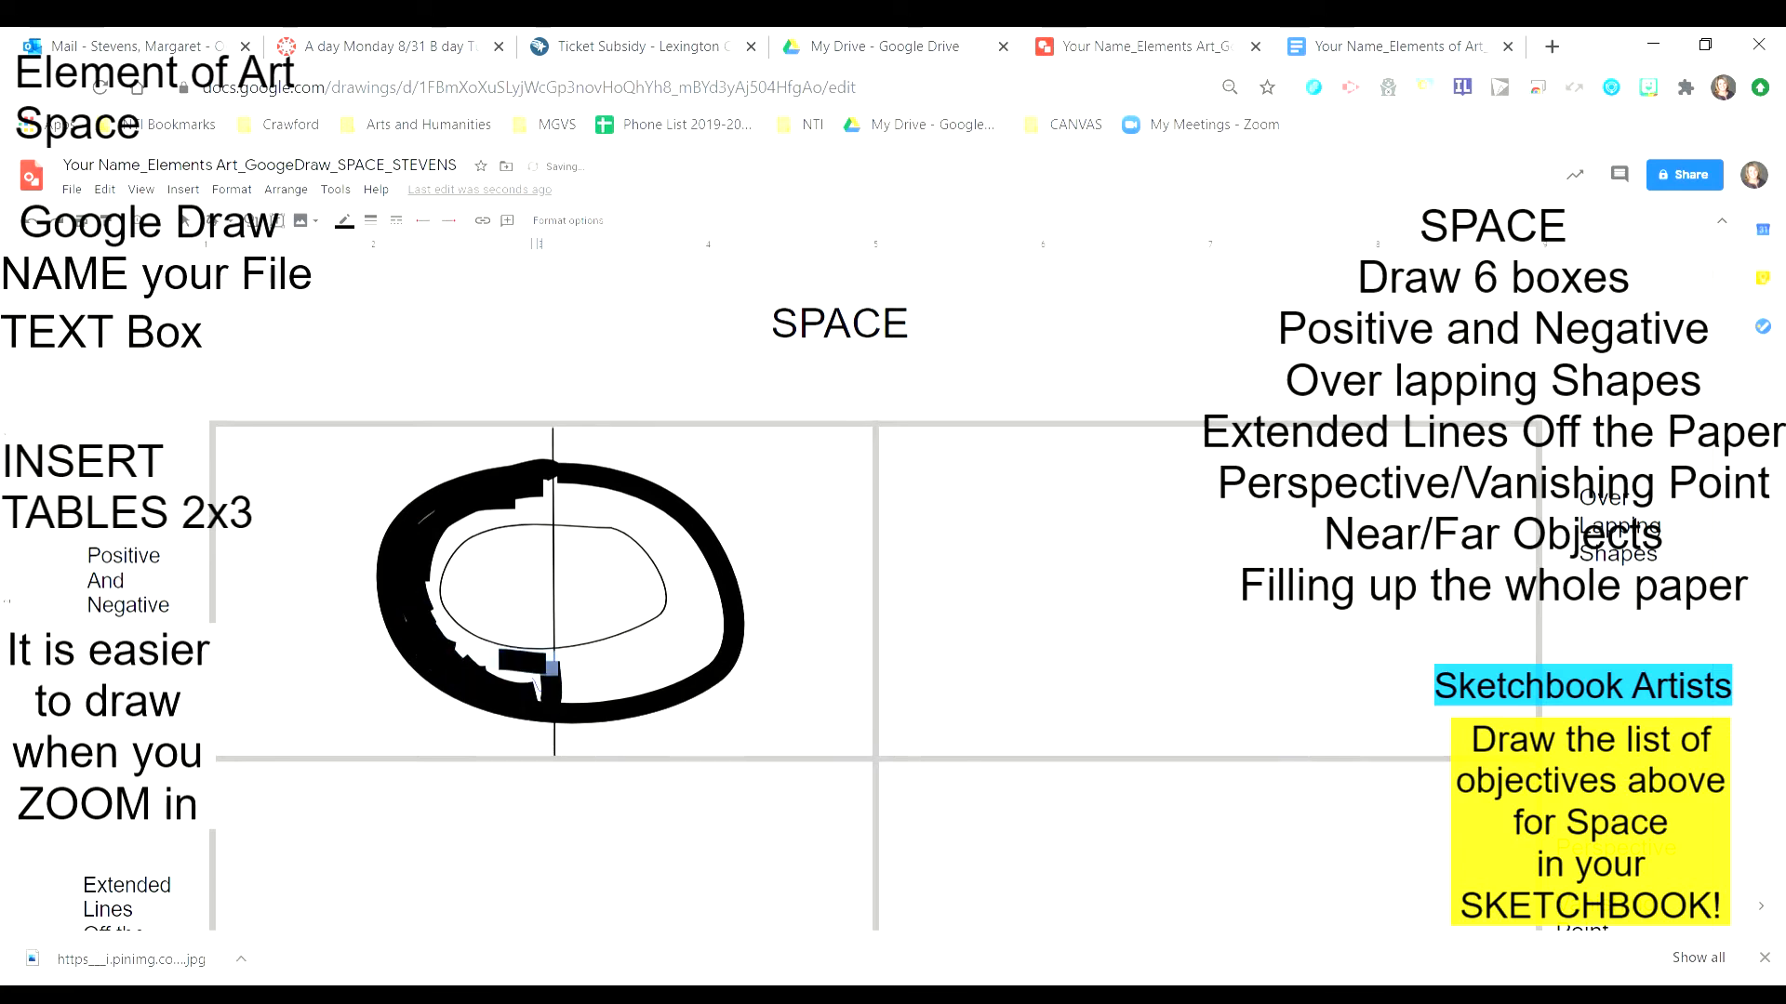
left_click_drag(446, 618, 550, 693)
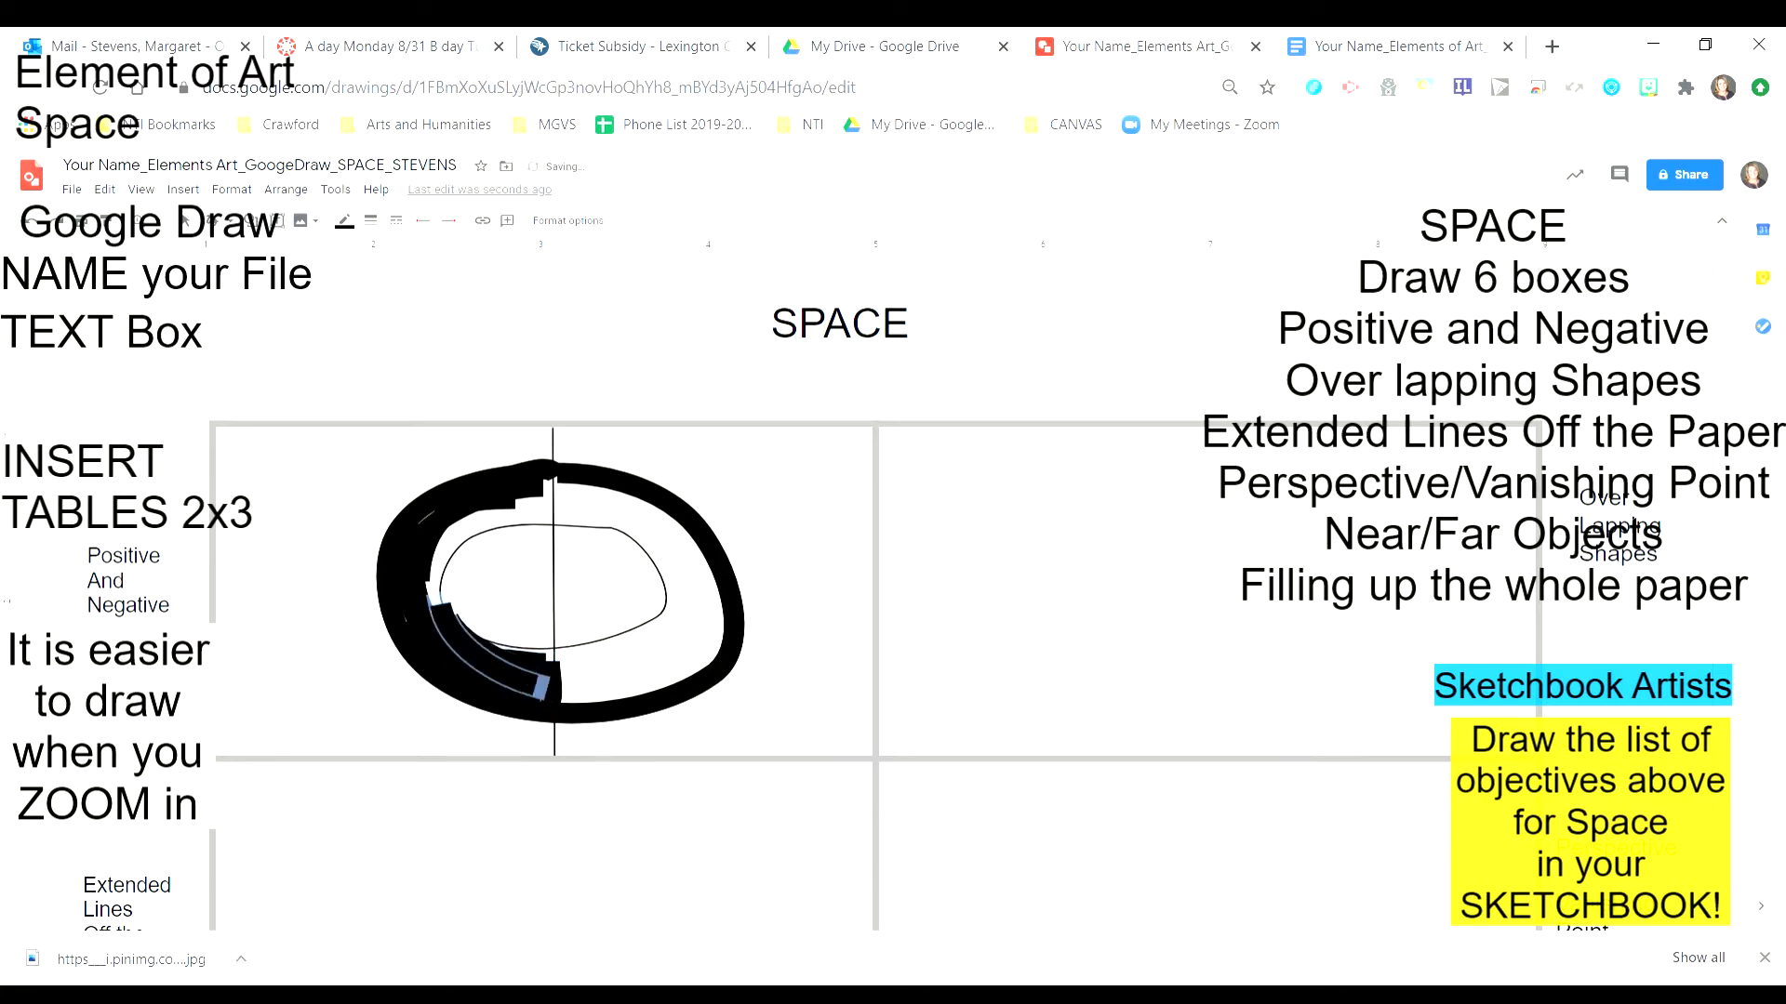
mouse_move(450, 541)
left_mouse_down()
mouse_move(442, 605)
mouse_move(503, 662)
left_mouse_up()
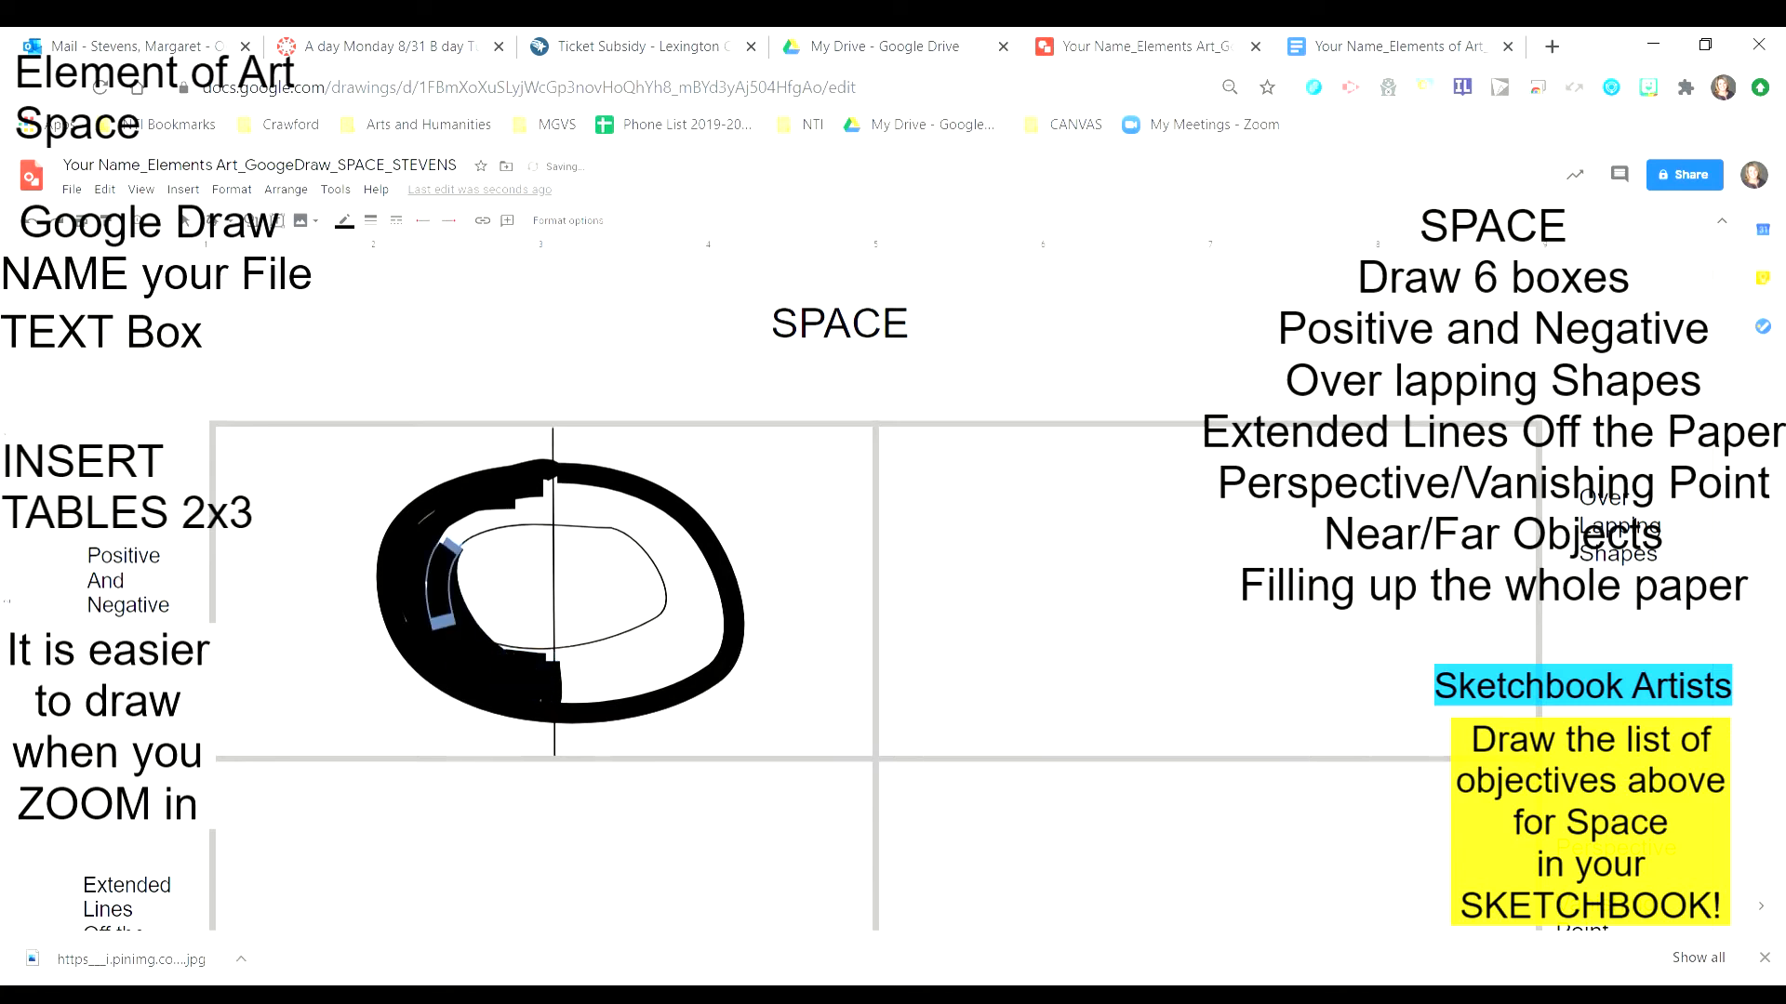
left_click_drag(465, 514, 429, 607)
mouse_move(505, 513)
left_mouse_down()
mouse_move(442, 561)
mouse_move(417, 542)
left_mouse_up()
mouse_move(525, 510)
left_mouse_down()
mouse_move(457, 540)
mouse_move(550, 479)
mouse_move(448, 526)
left_mouse_up()
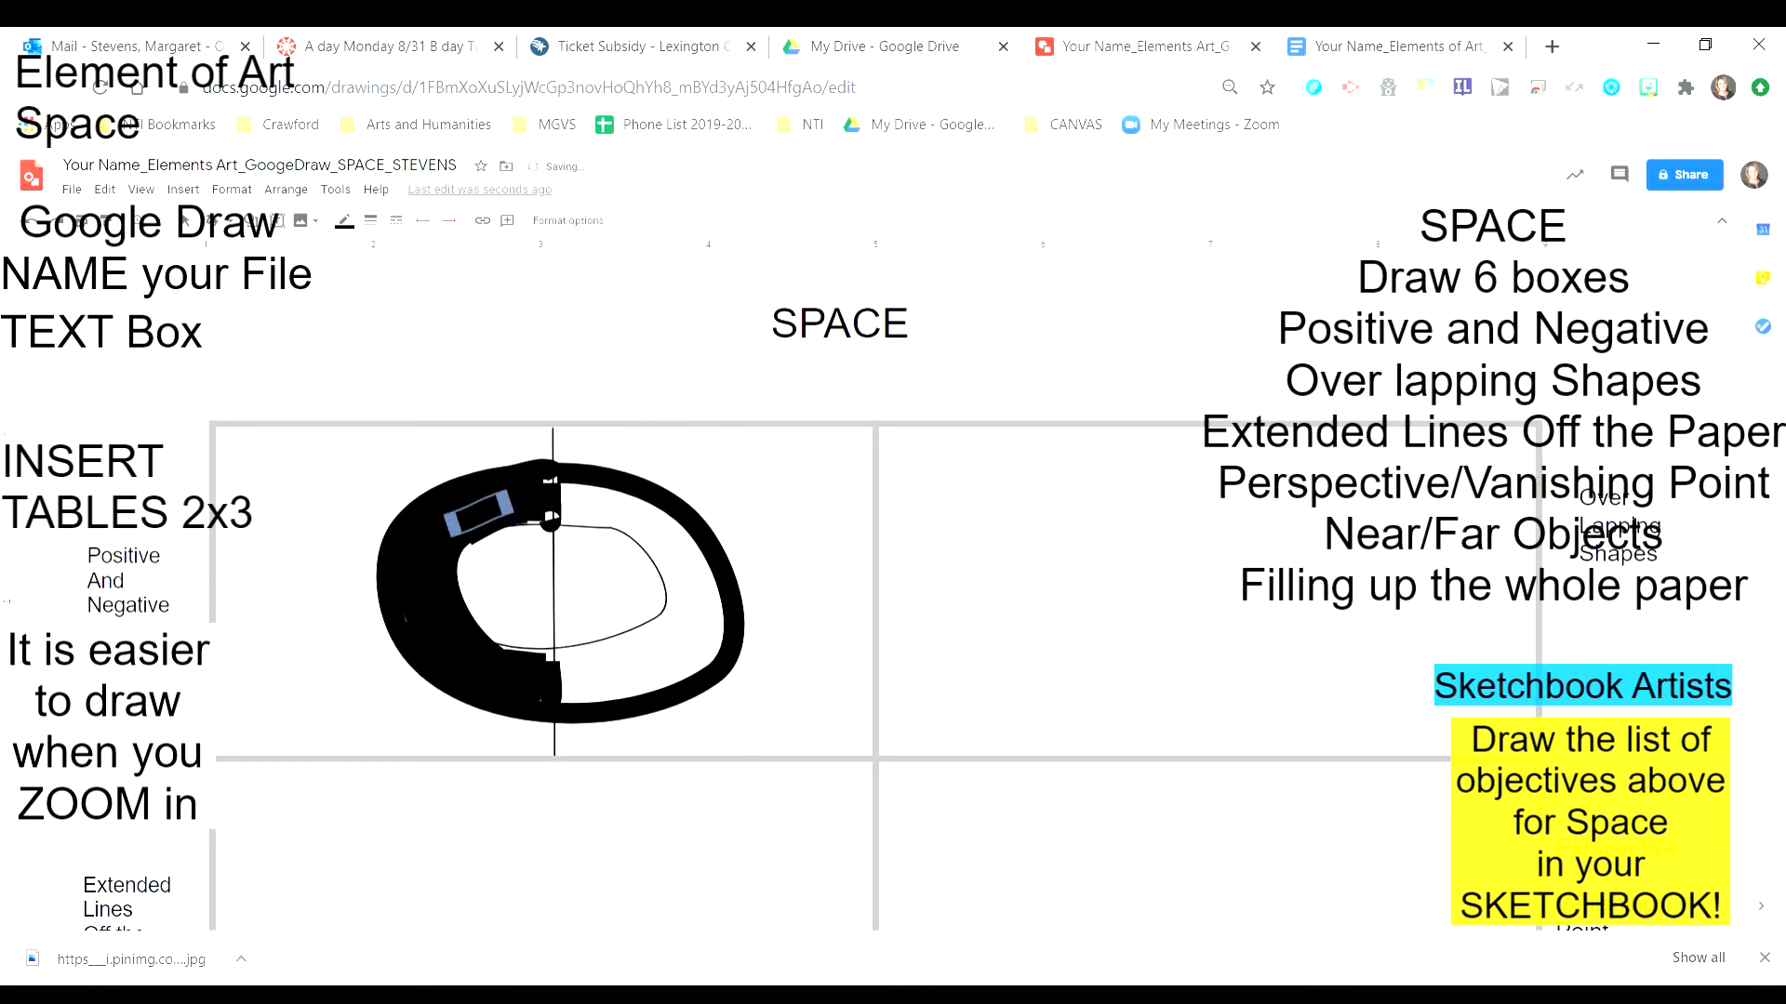
left_click_drag(549, 465, 510, 524)
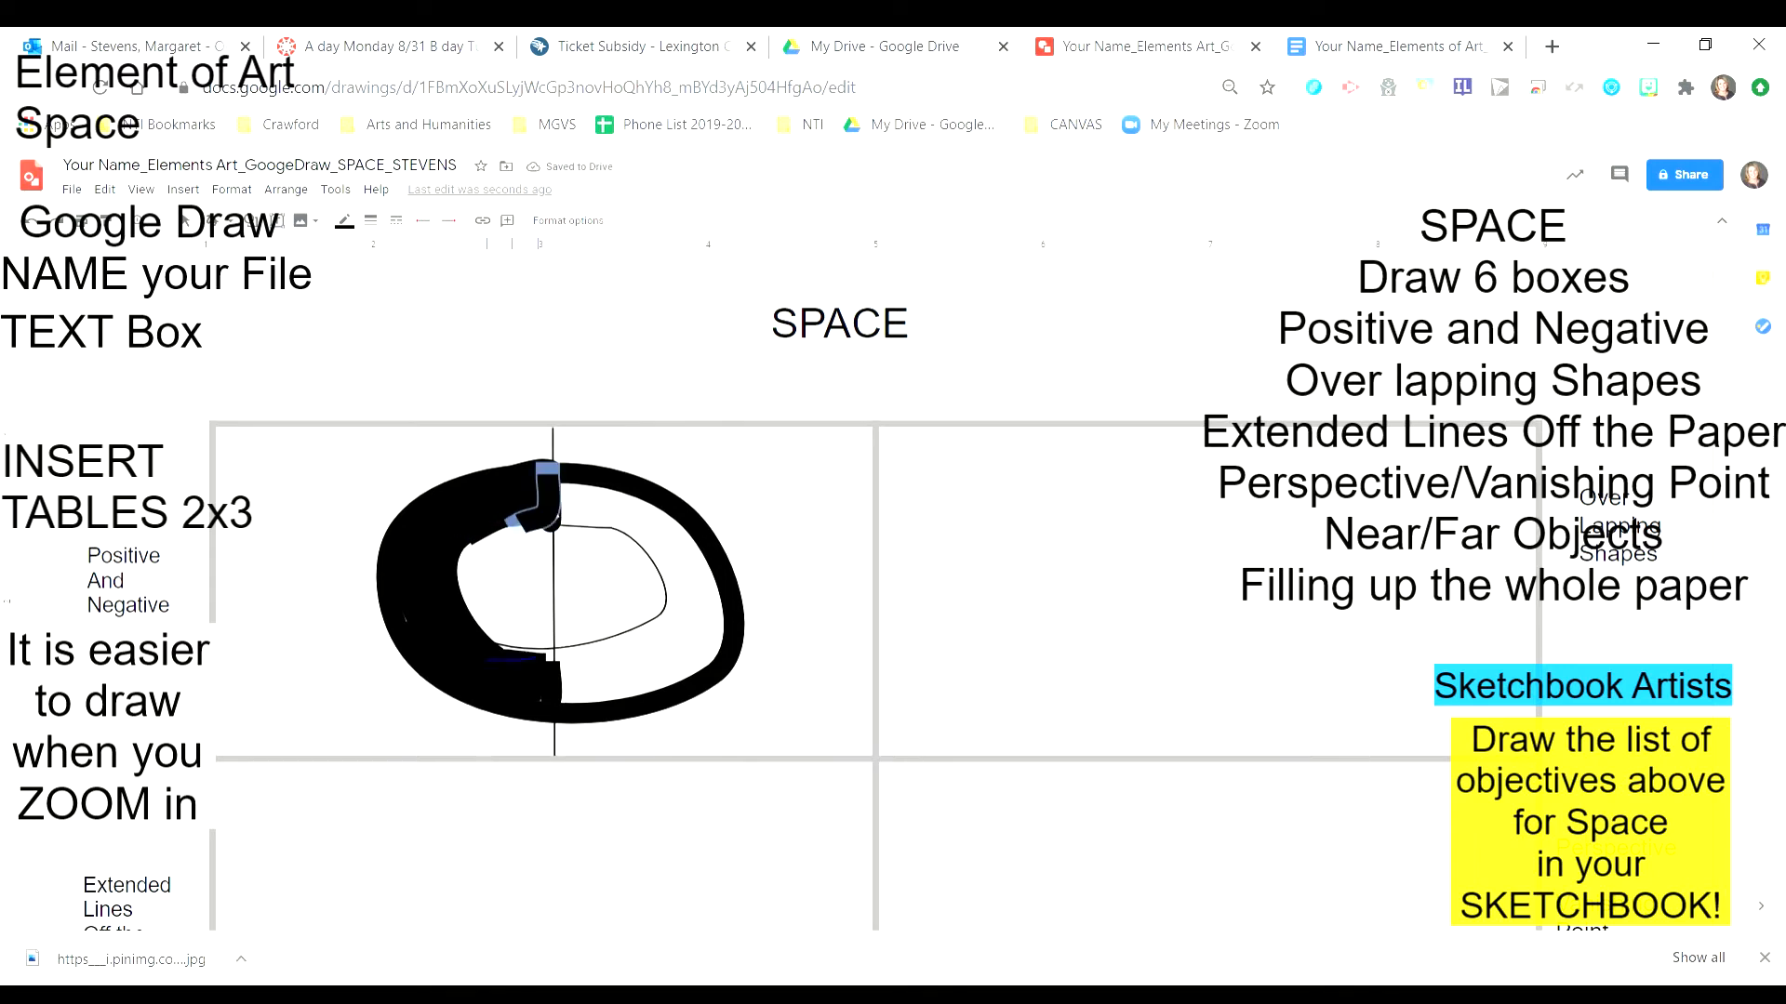
left_click_drag(537, 659, 540, 656)
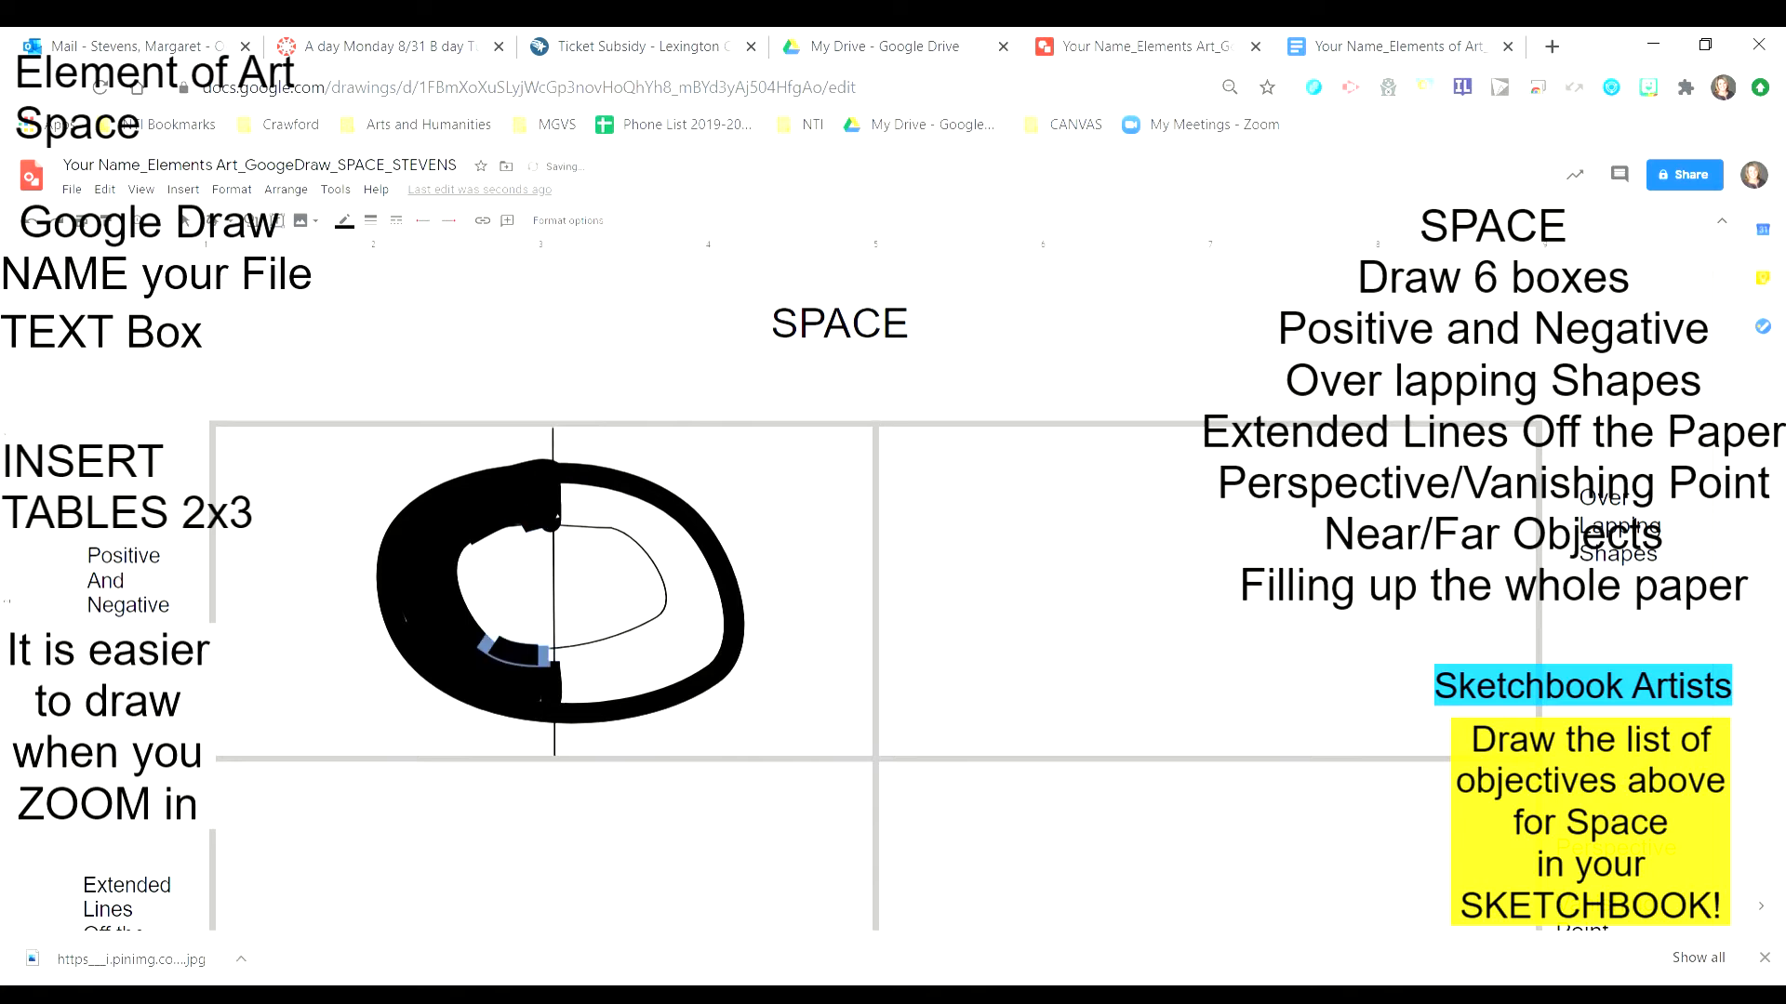
- Fill the right half of the small oval with black scribble strokes, closing the gaps along the center line
left_click_drag(558, 530, 551, 647)
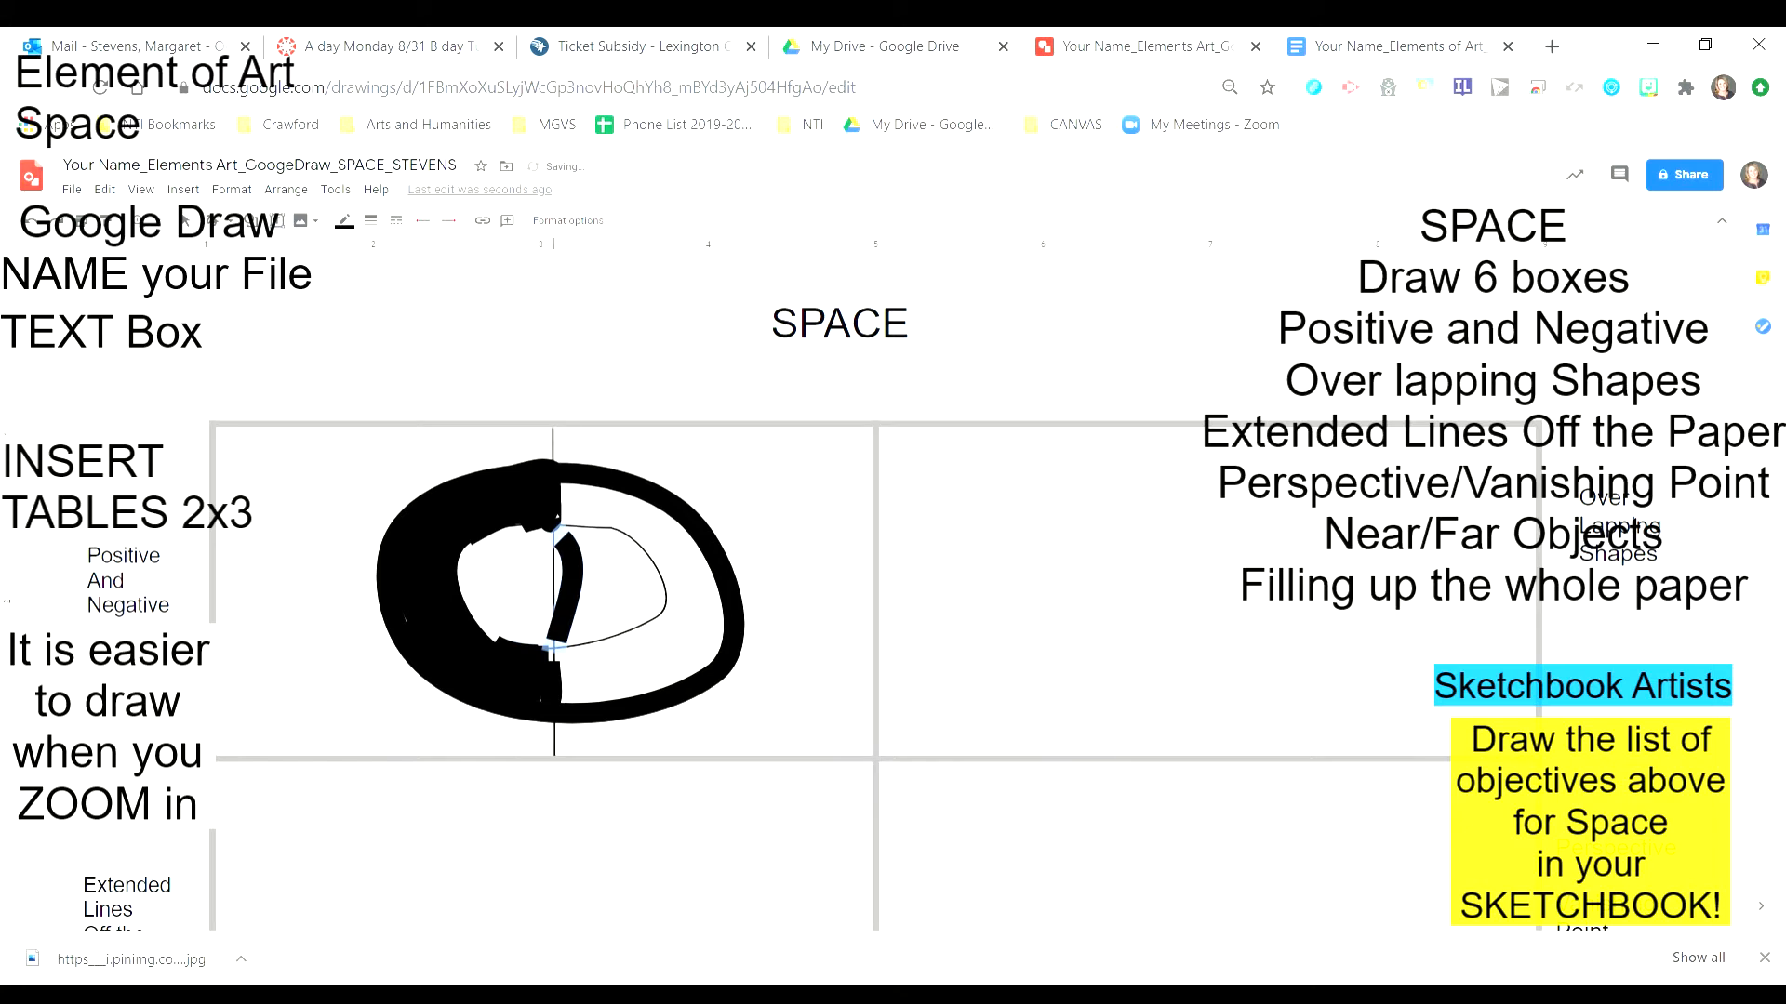
left_click_drag(555, 533, 562, 636)
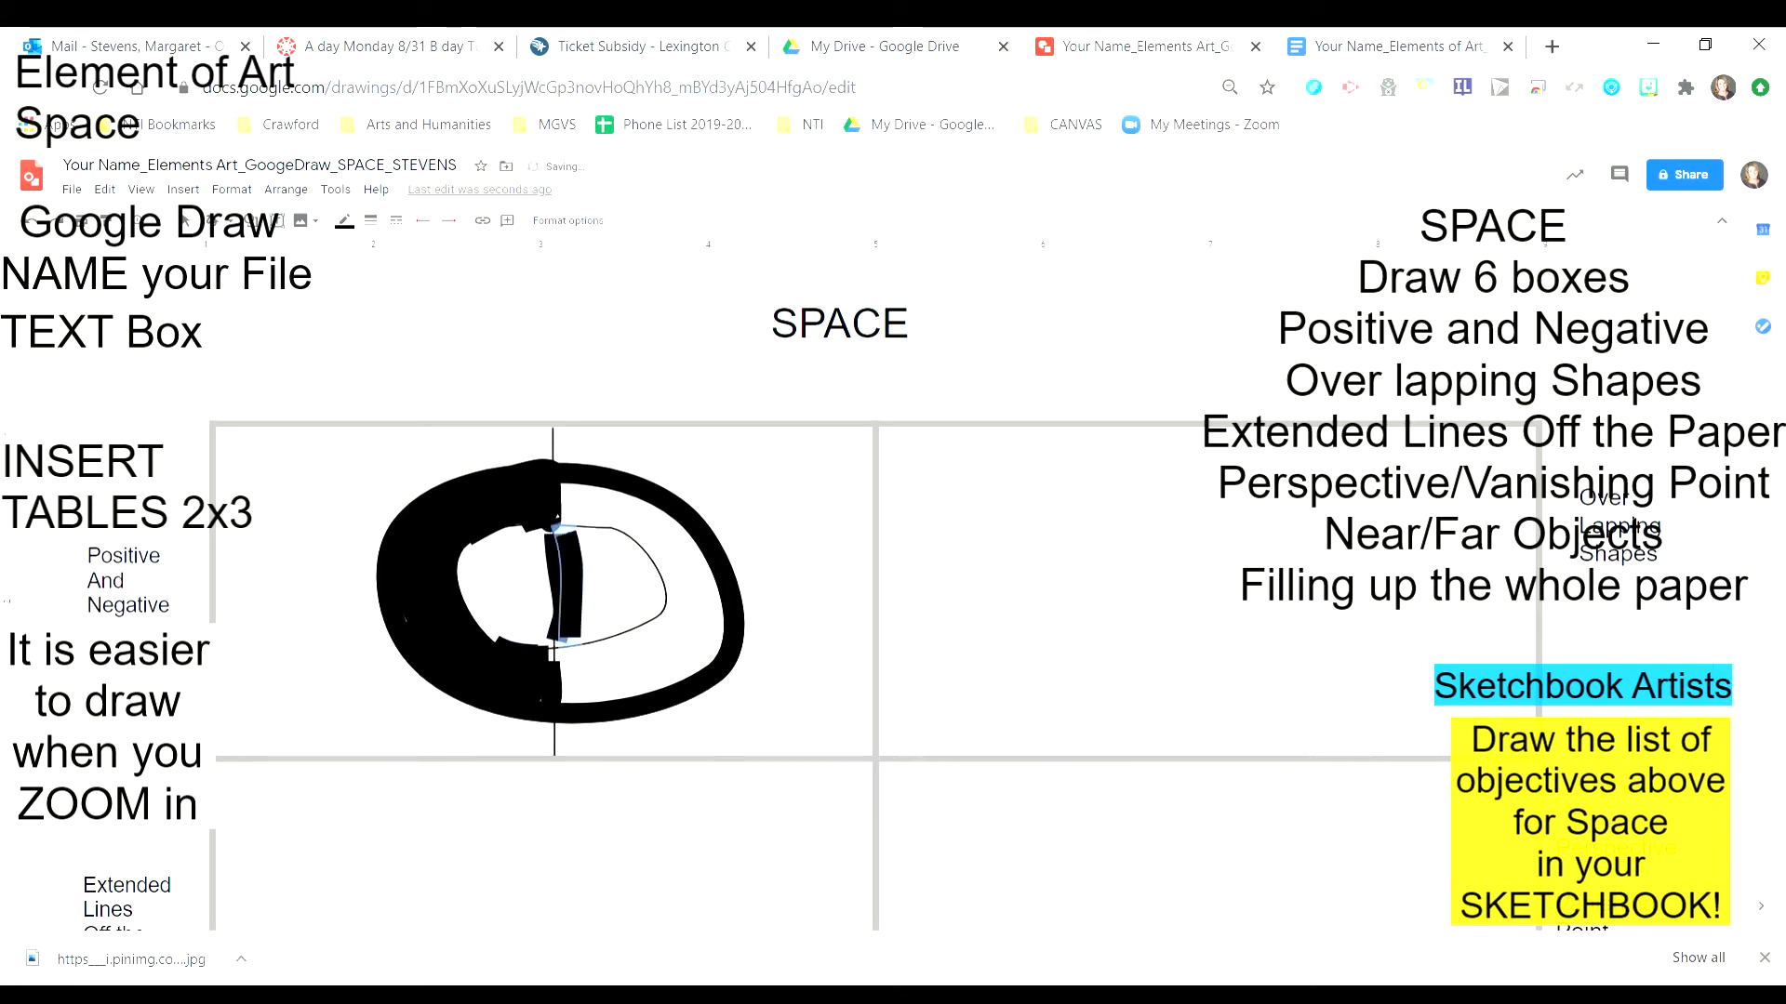
mouse_move(578, 538)
left_mouse_down()
mouse_move(593, 625)
mouse_move(610, 580)
mouse_move(612, 621)
mouse_move(644, 611)
left_mouse_up()
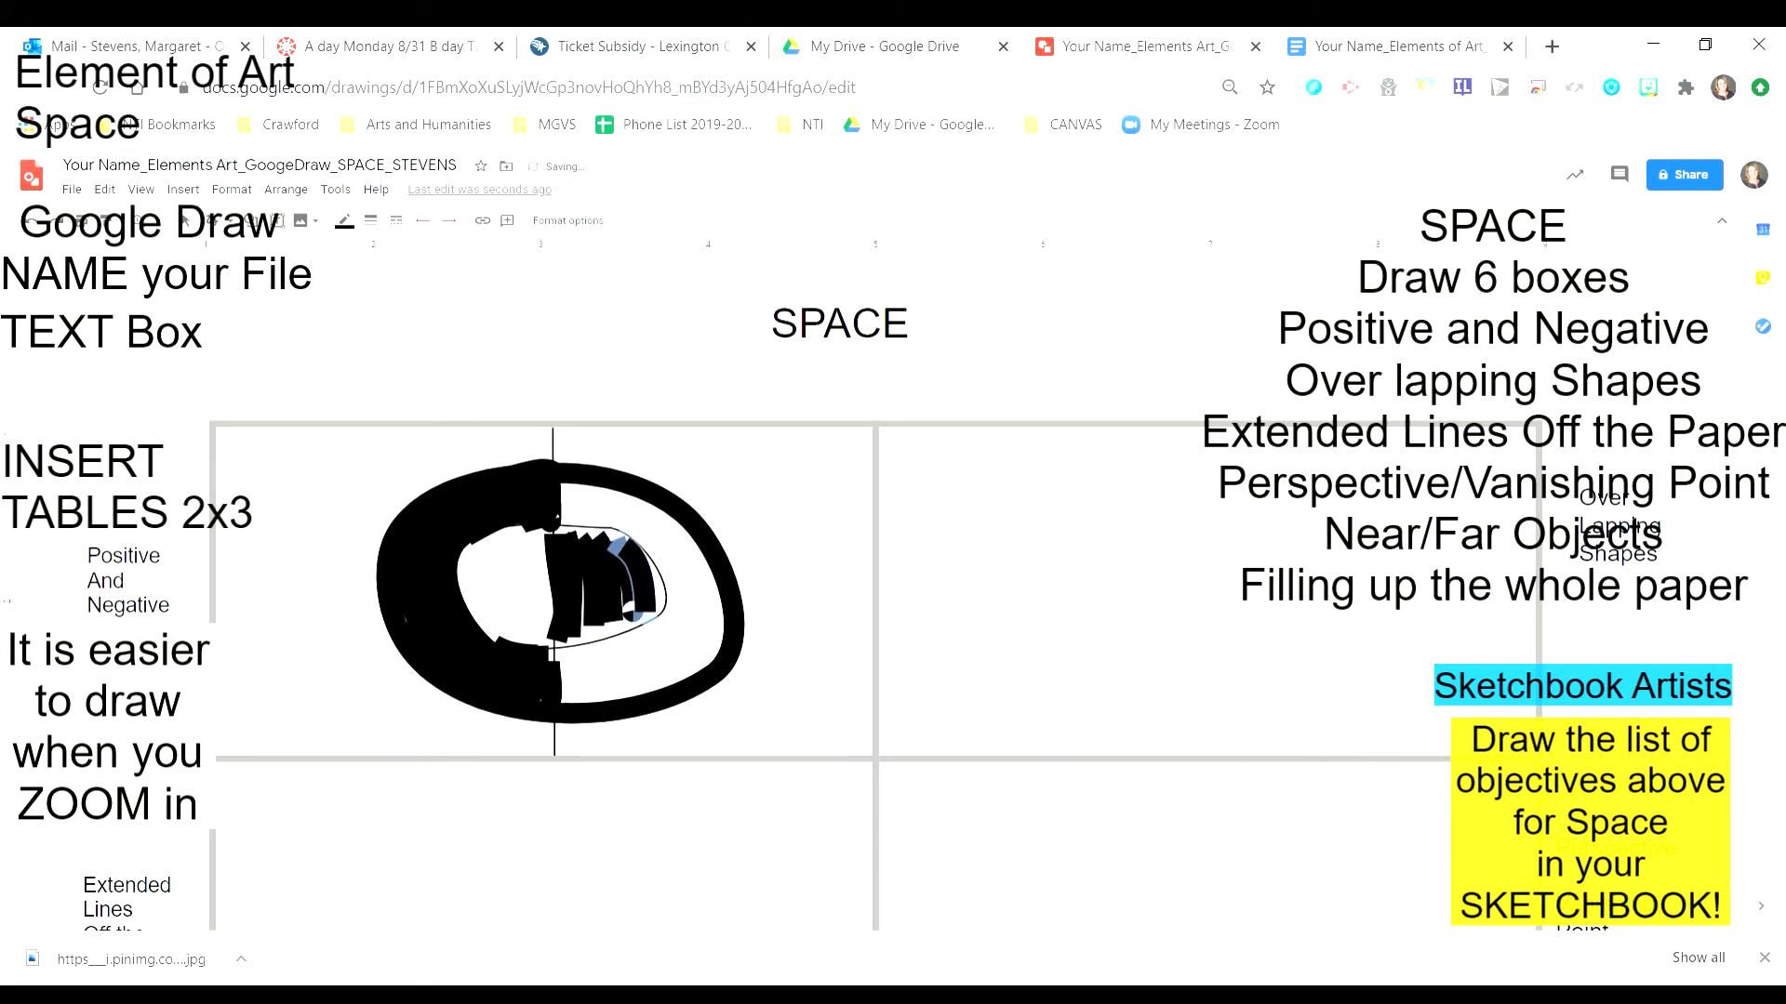
mouse_move(558, 539)
left_mouse_down()
mouse_move(655, 600)
mouse_move(565, 629)
left_mouse_up()
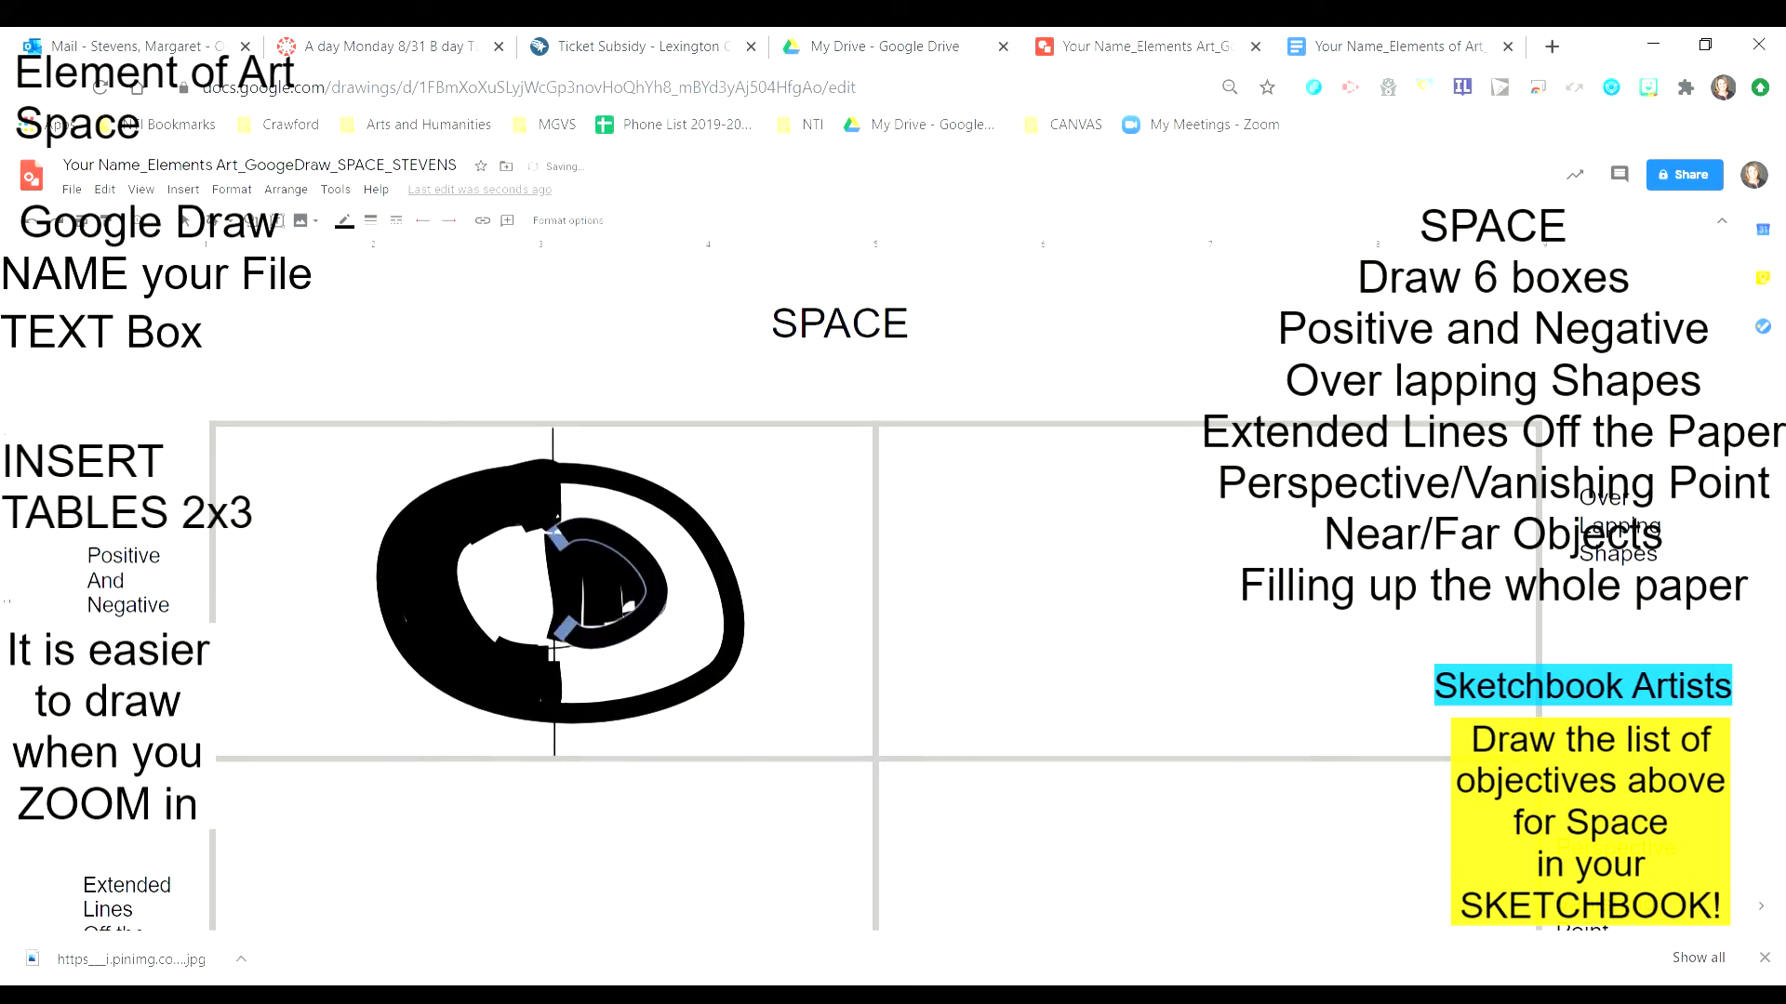
mouse_move(558, 538)
left_mouse_down()
mouse_move(602, 631)
mouse_move(558, 642)
left_mouse_up()
left_click_drag(586, 582, 591, 629)
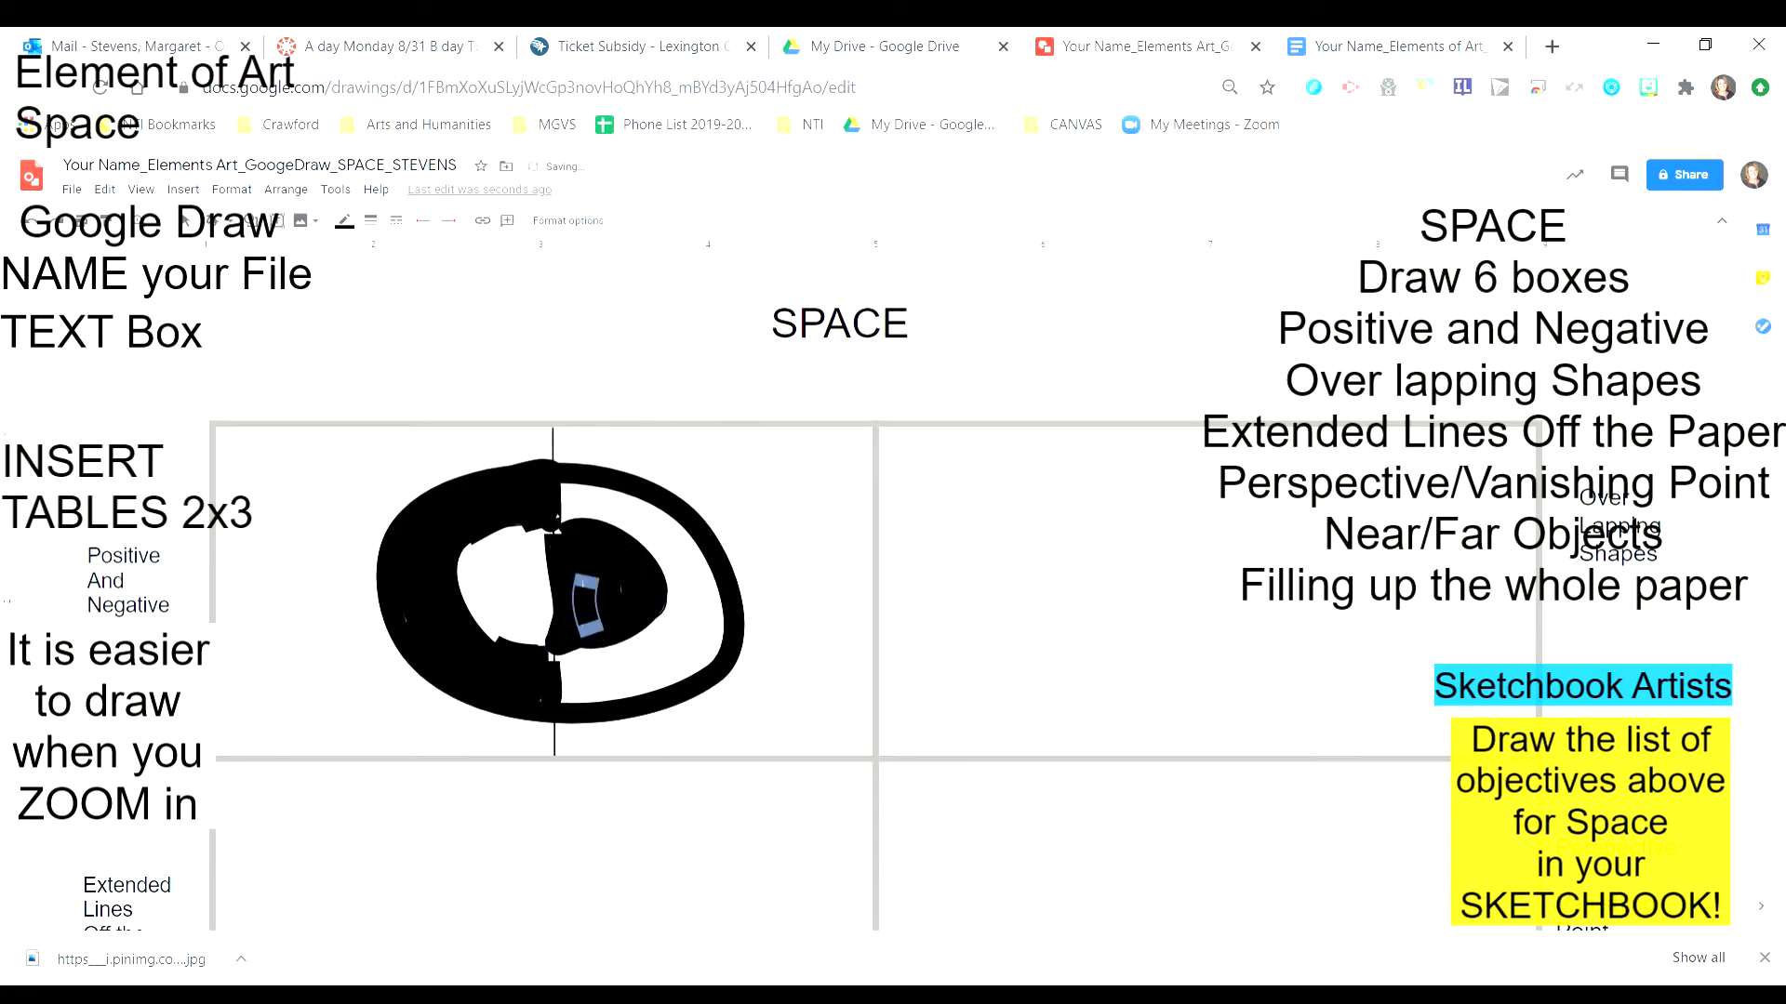
left_click_drag(561, 518, 604, 619)
mouse_move(581, 560)
left_mouse_down()
mouse_move(578, 617)
mouse_move(544, 668)
left_mouse_up()
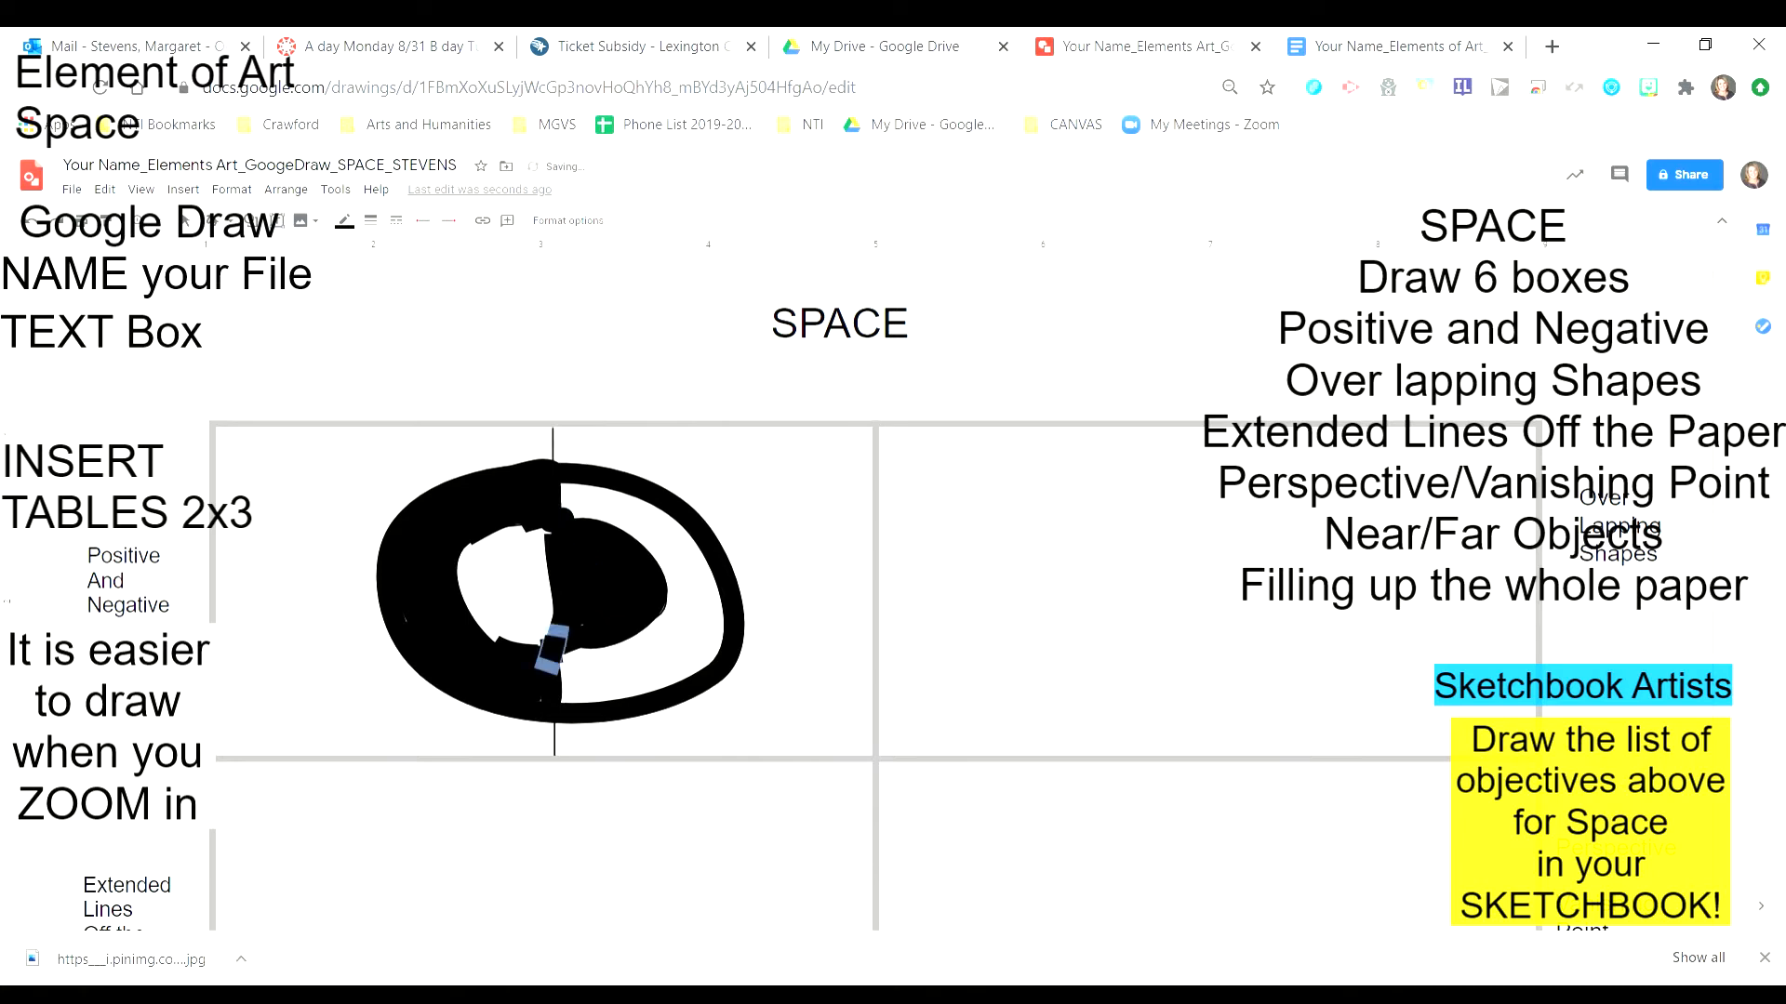
- Scribble black strokes outside the large oval along the box's top edge and the oval's upper right curve, right of the center line
left_click_drag(561, 455, 872, 455)
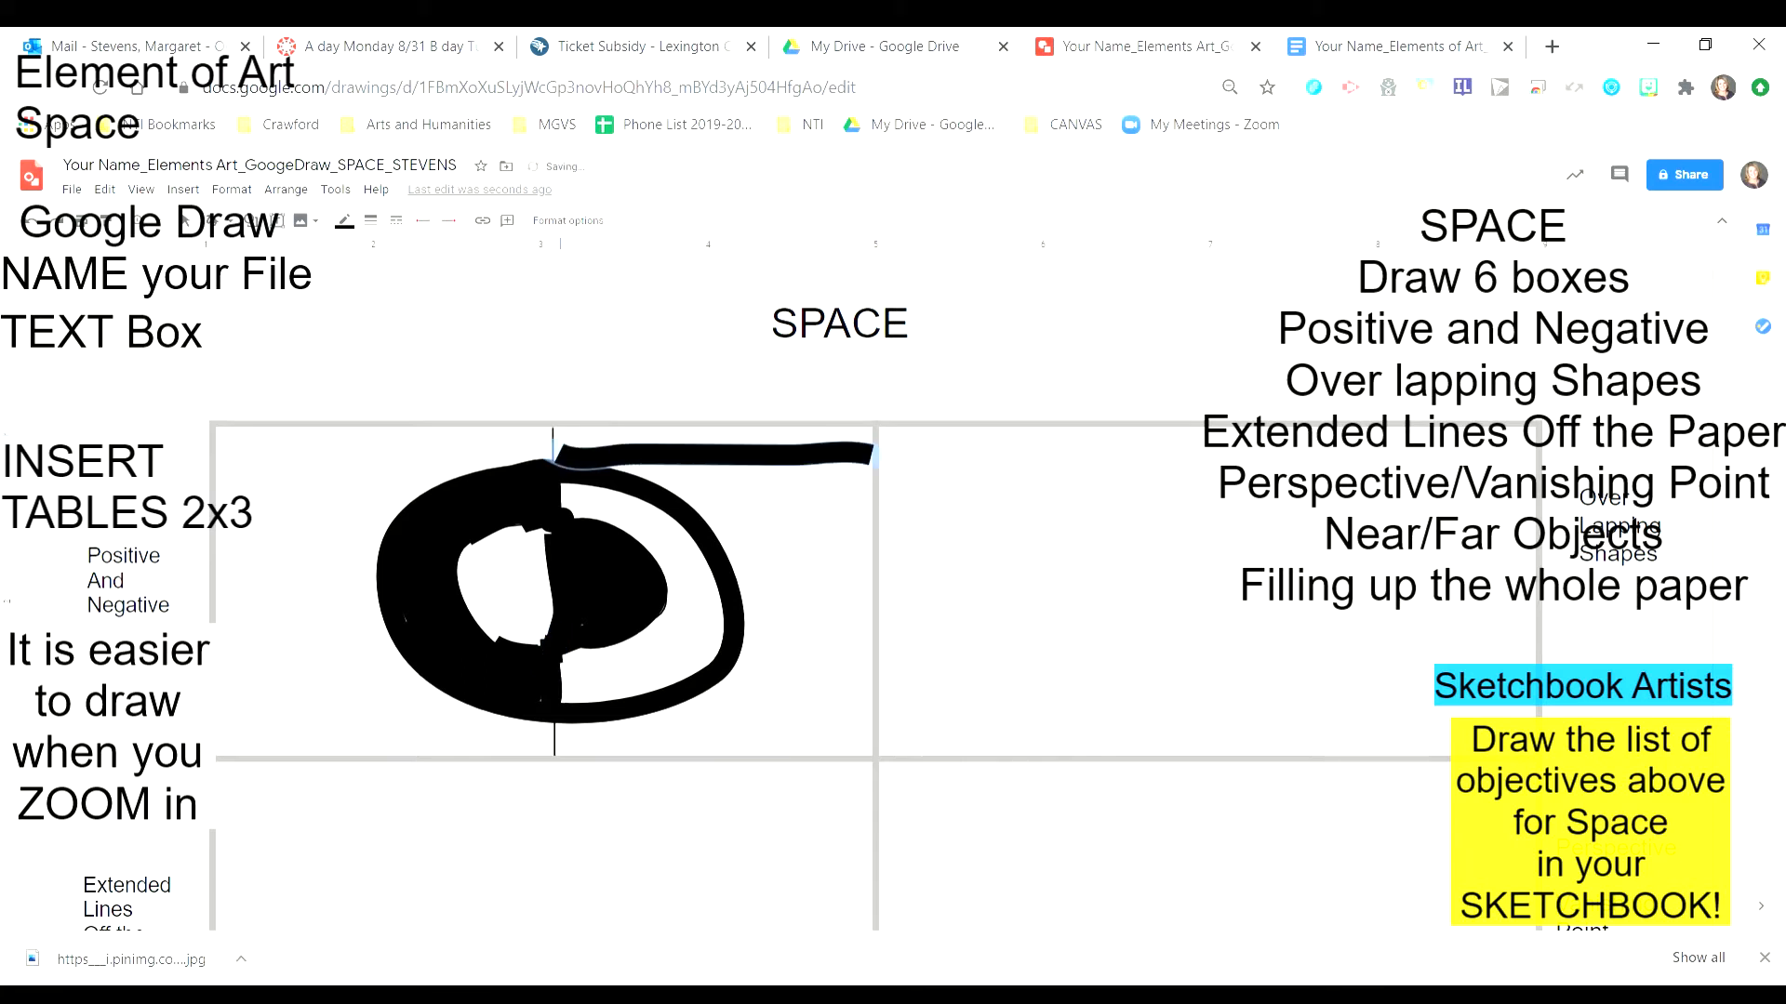
left_click_drag(560, 440, 865, 428)
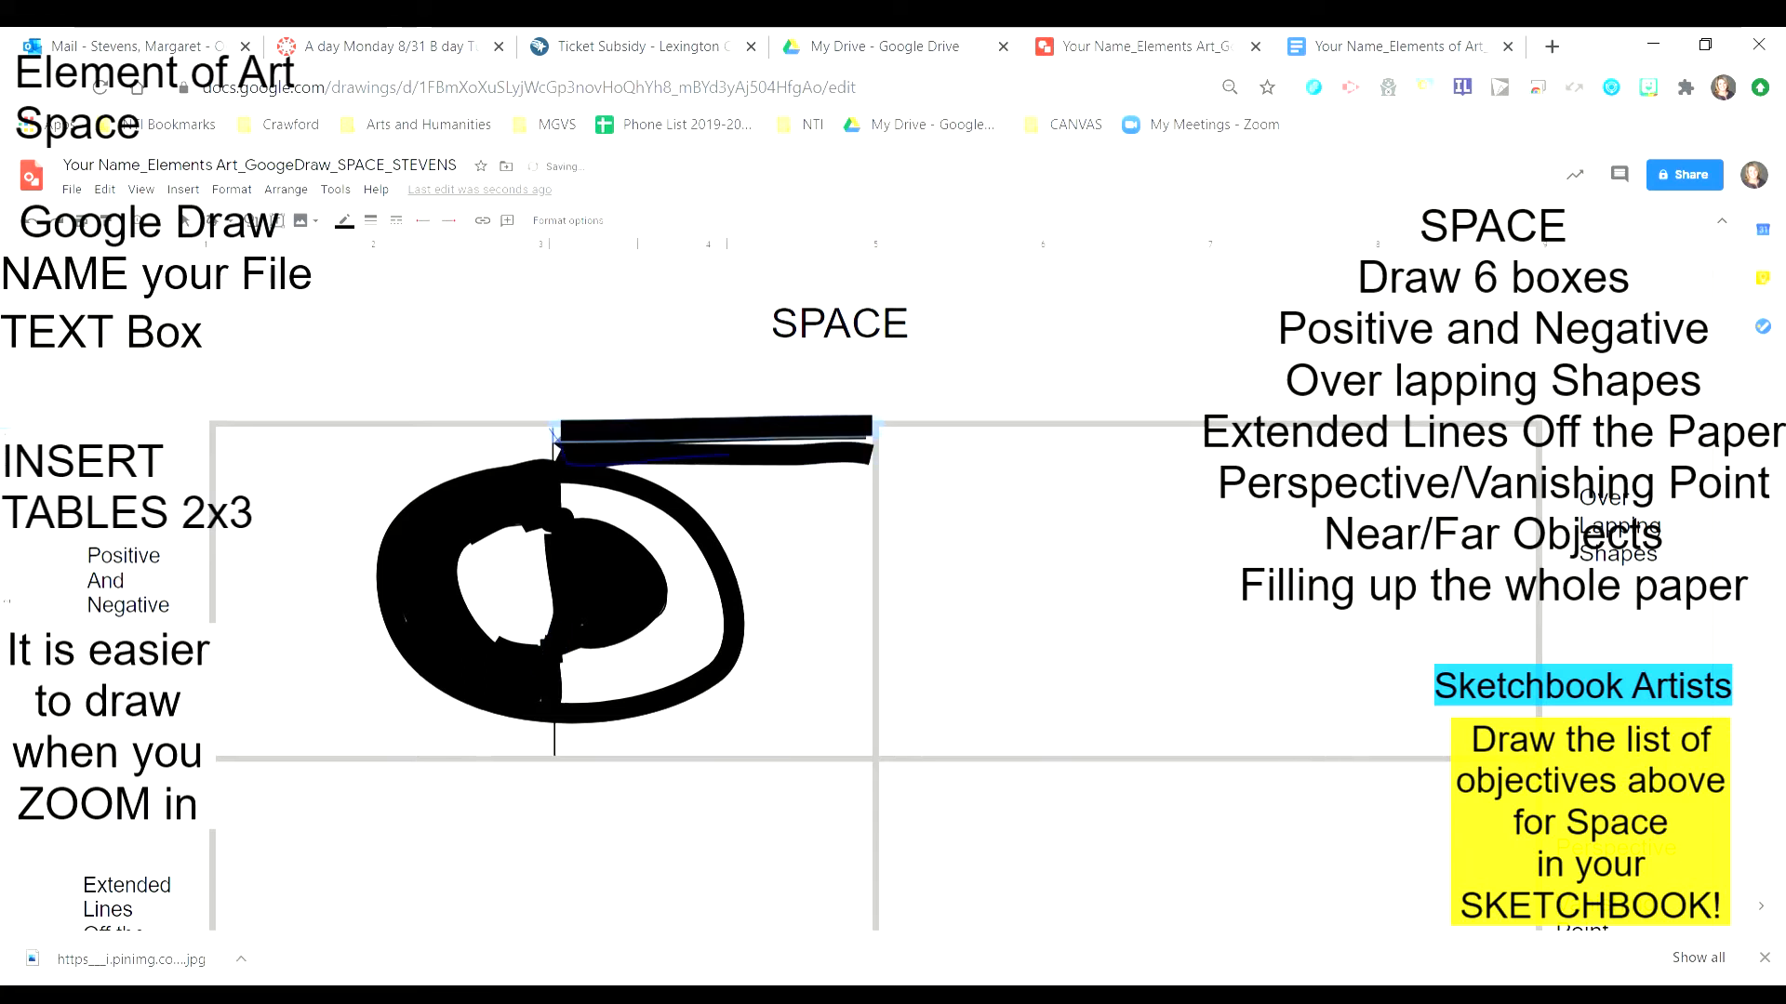
left_click_drag(634, 463, 865, 473)
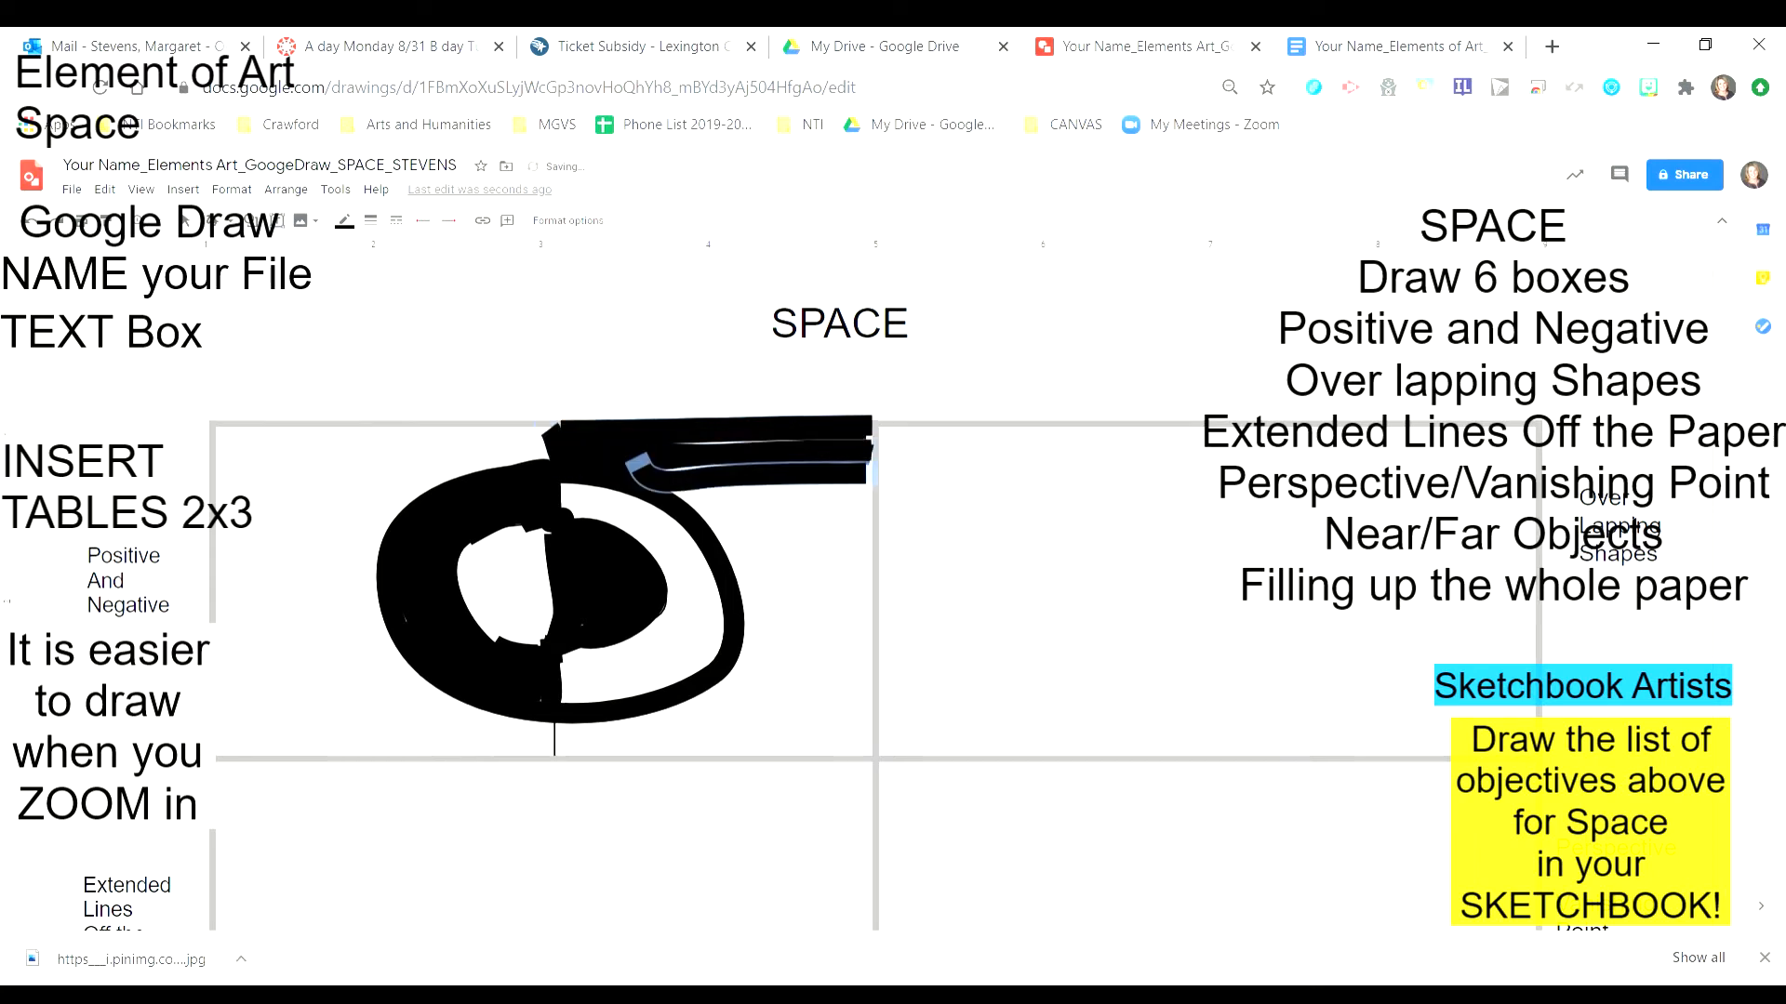
left_click_drag(693, 502, 856, 505)
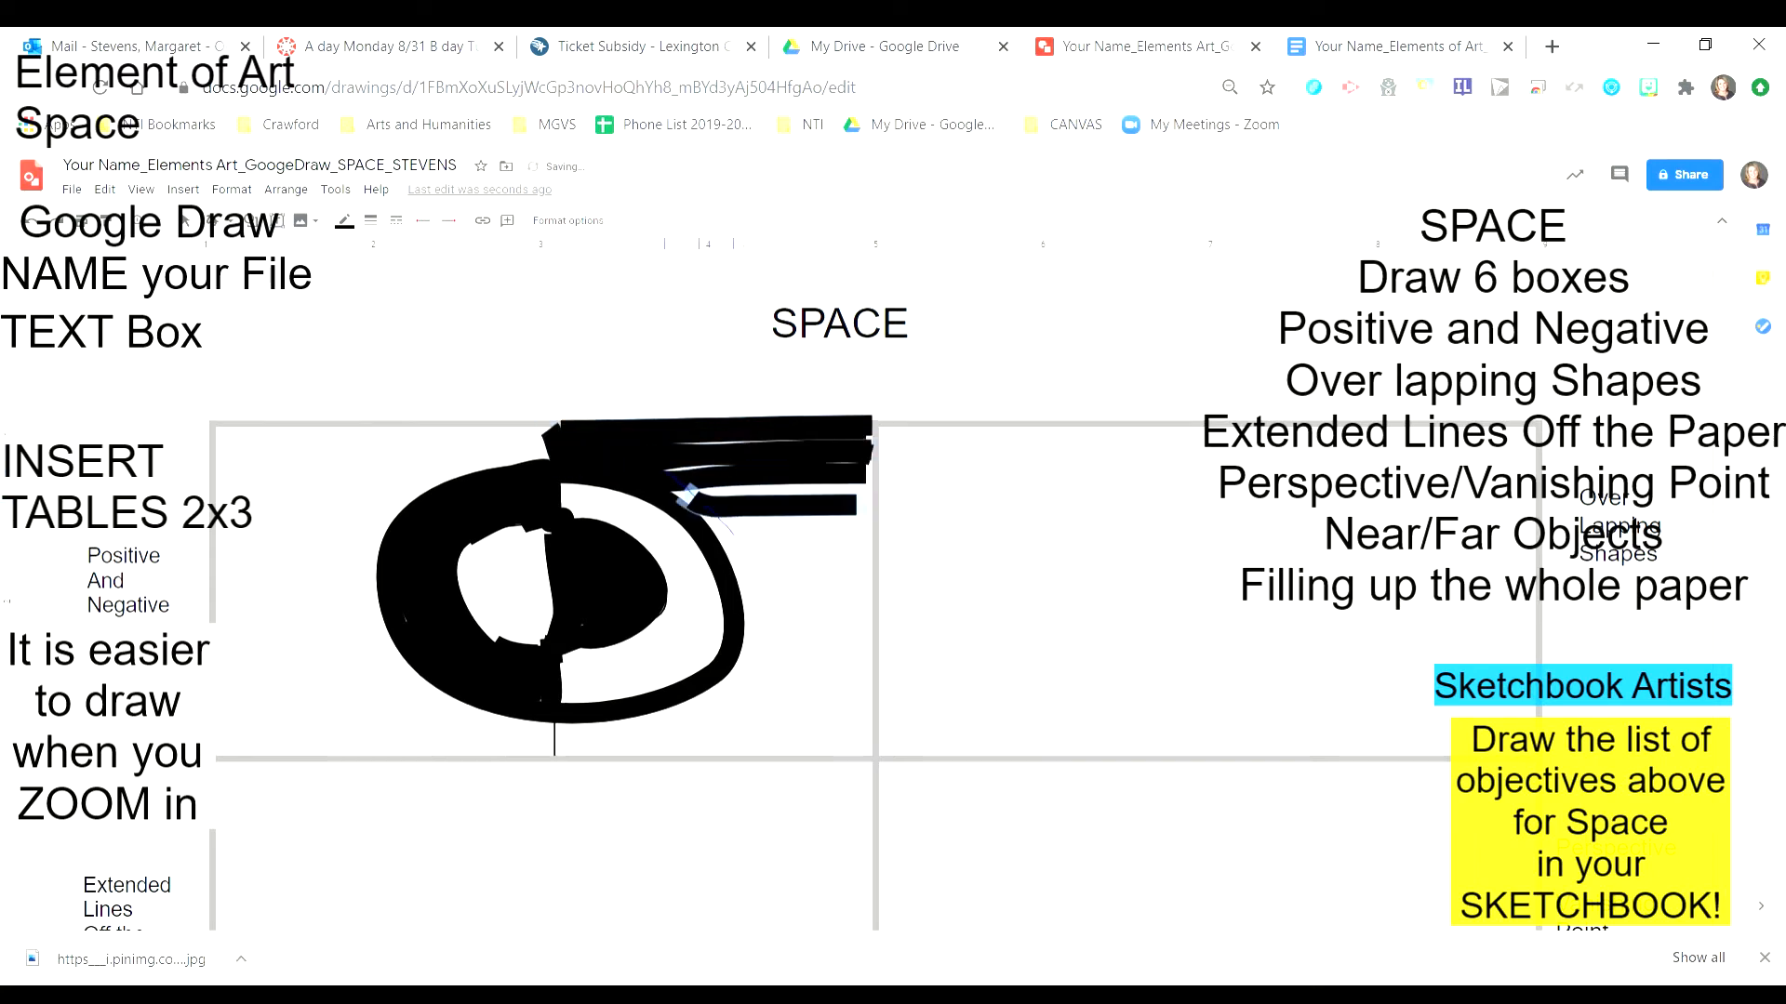
left_click_drag(658, 465, 756, 635)
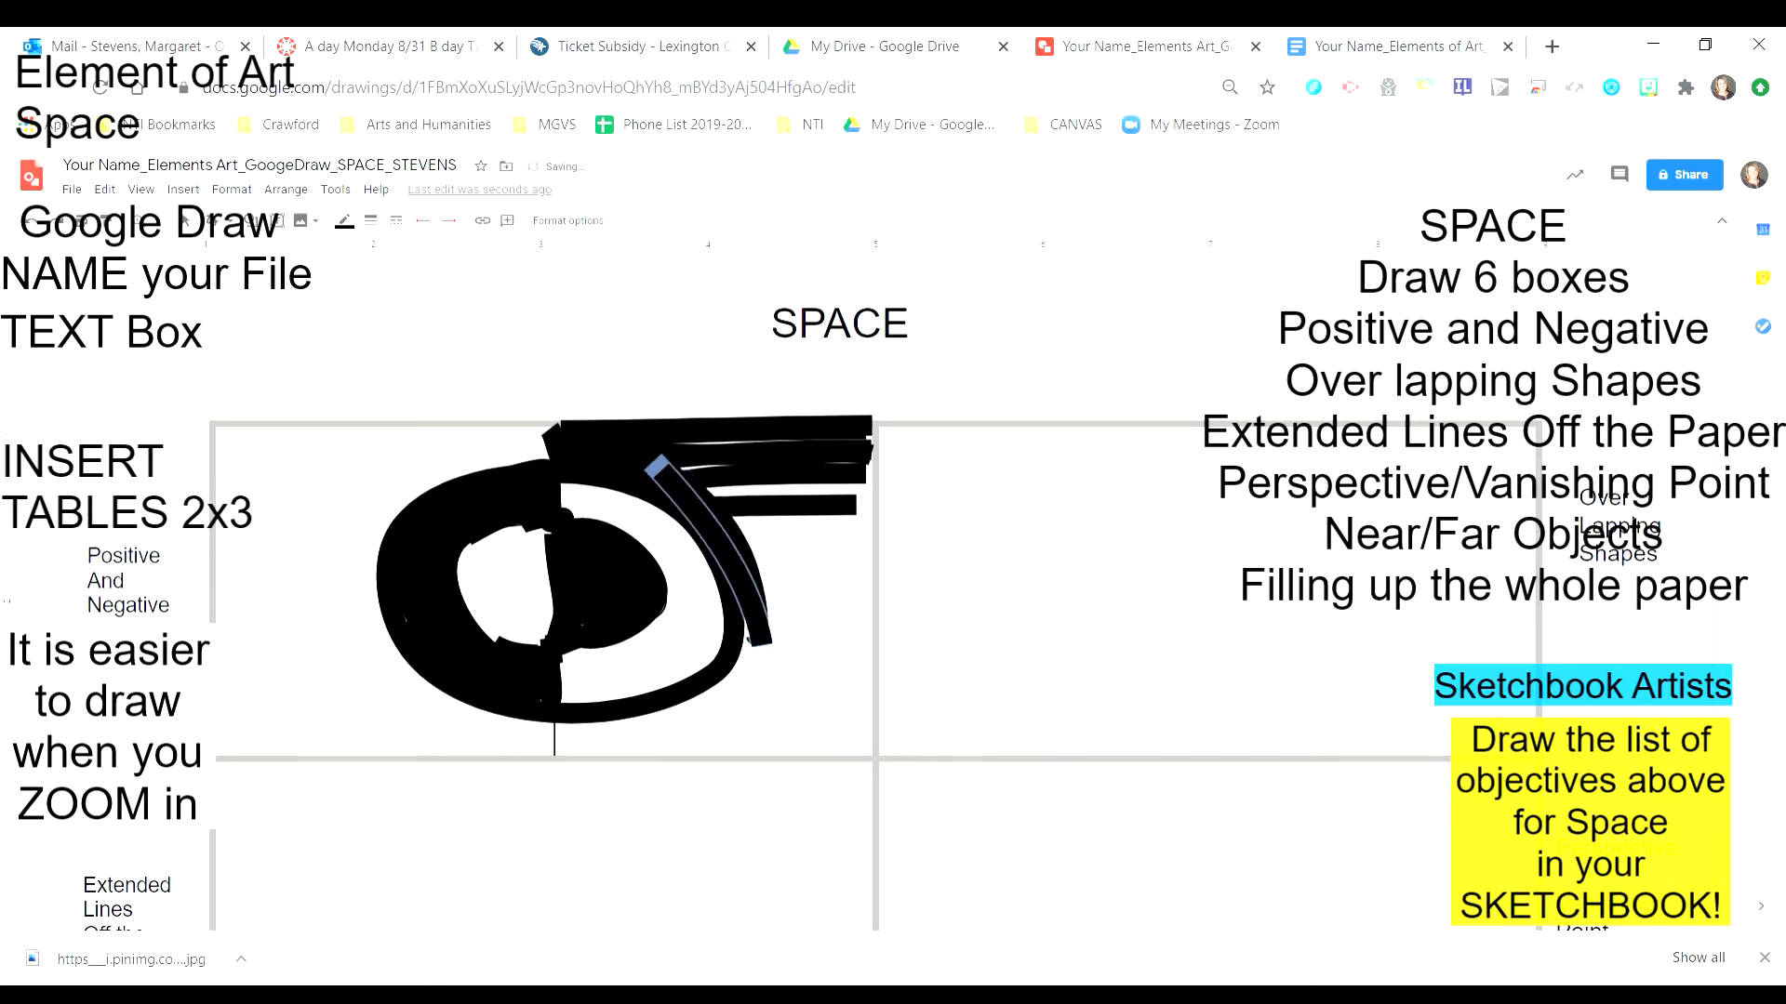
left_click_drag(758, 547, 772, 592)
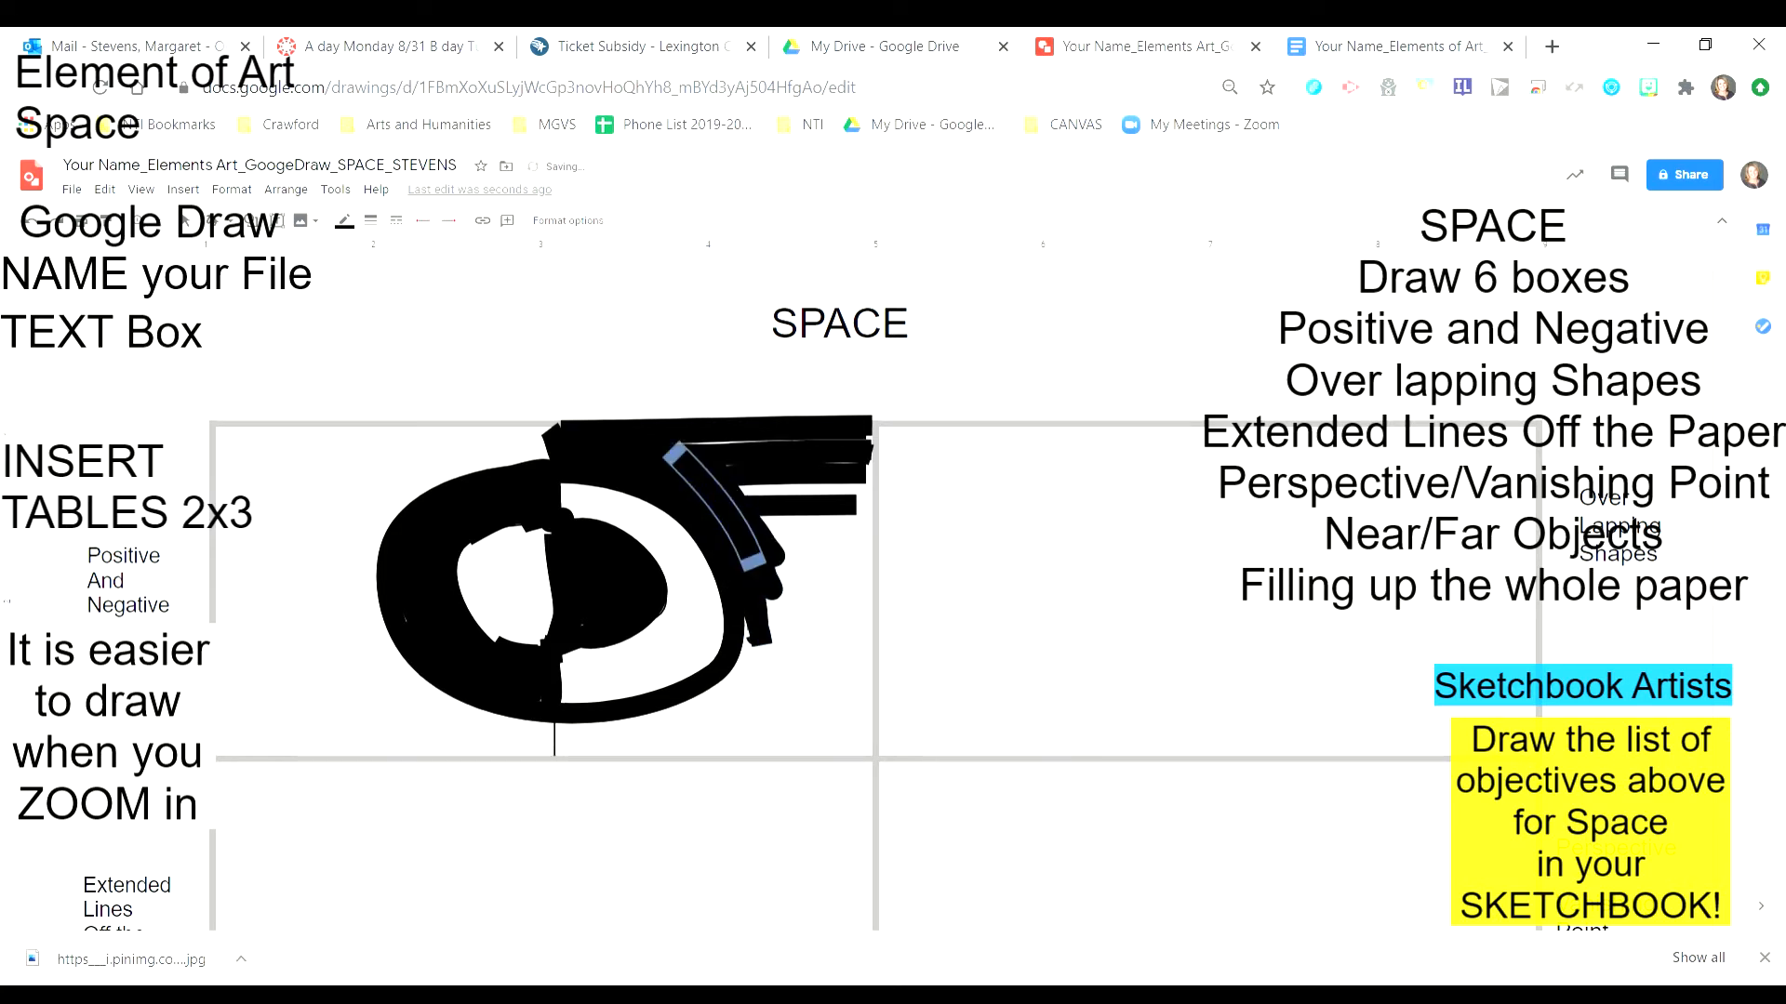
- Set the scribble line weight to 16px and fill the area between the large oval and the box's right edge with black strokes
left_click(371, 221)
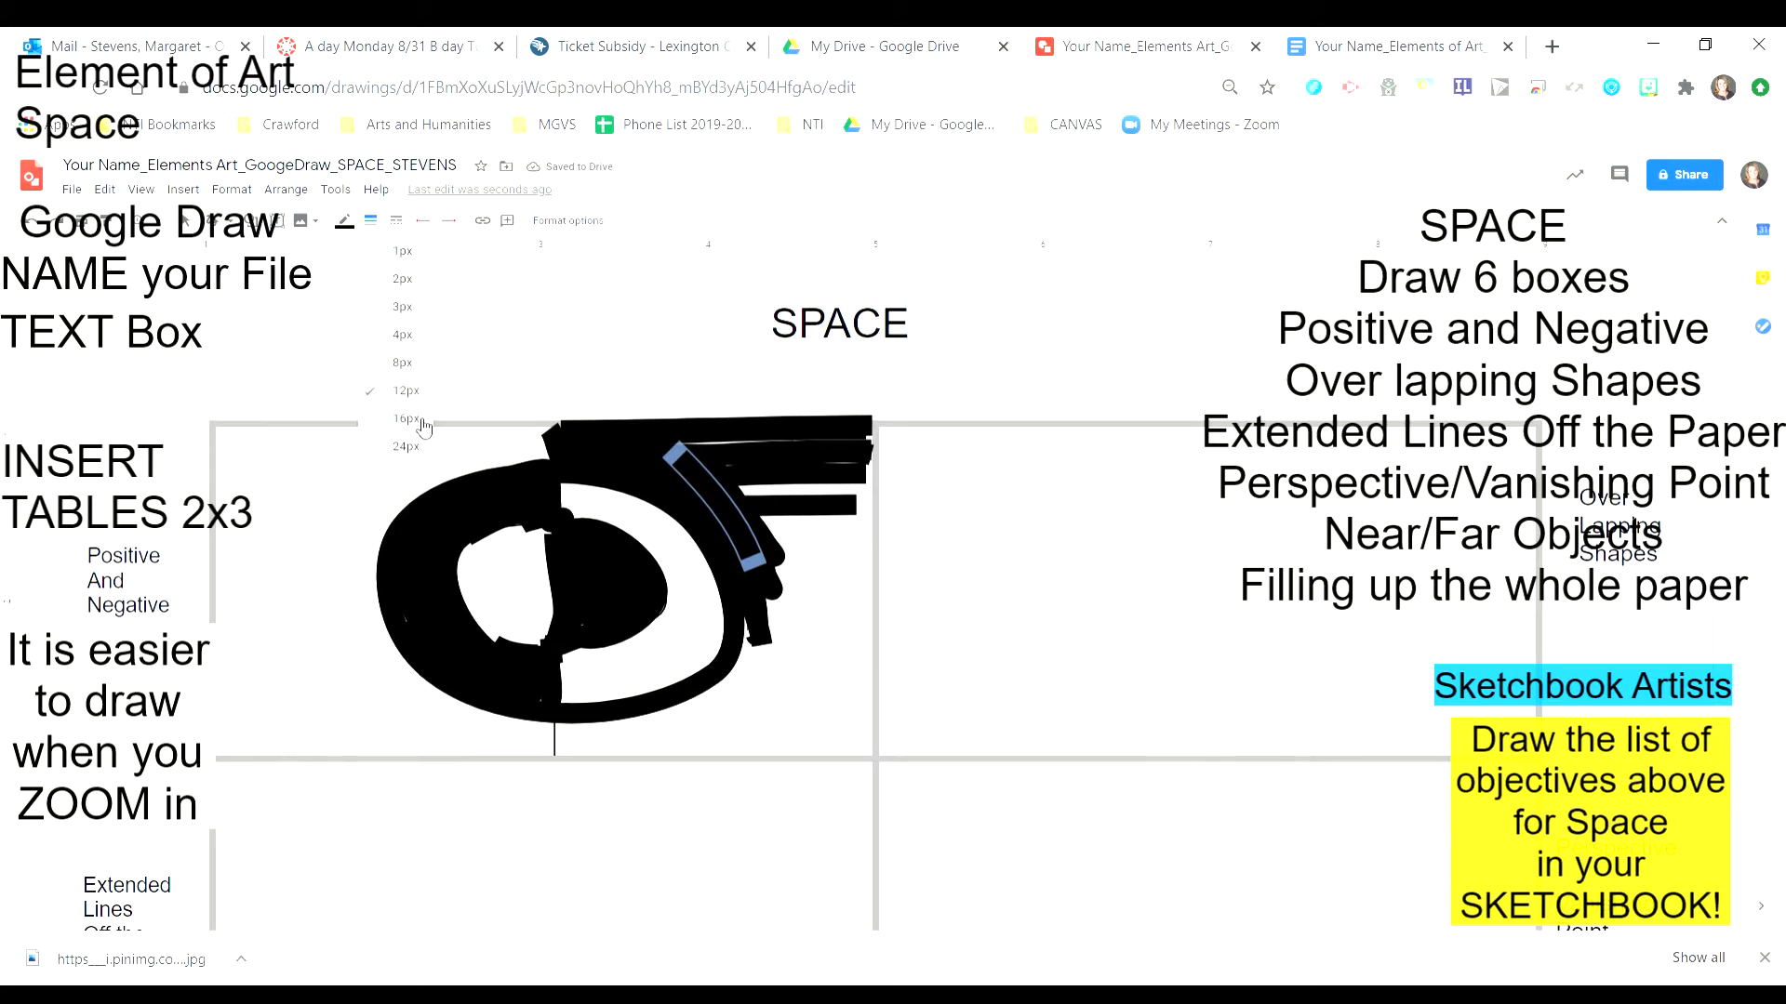
left_click(424, 420)
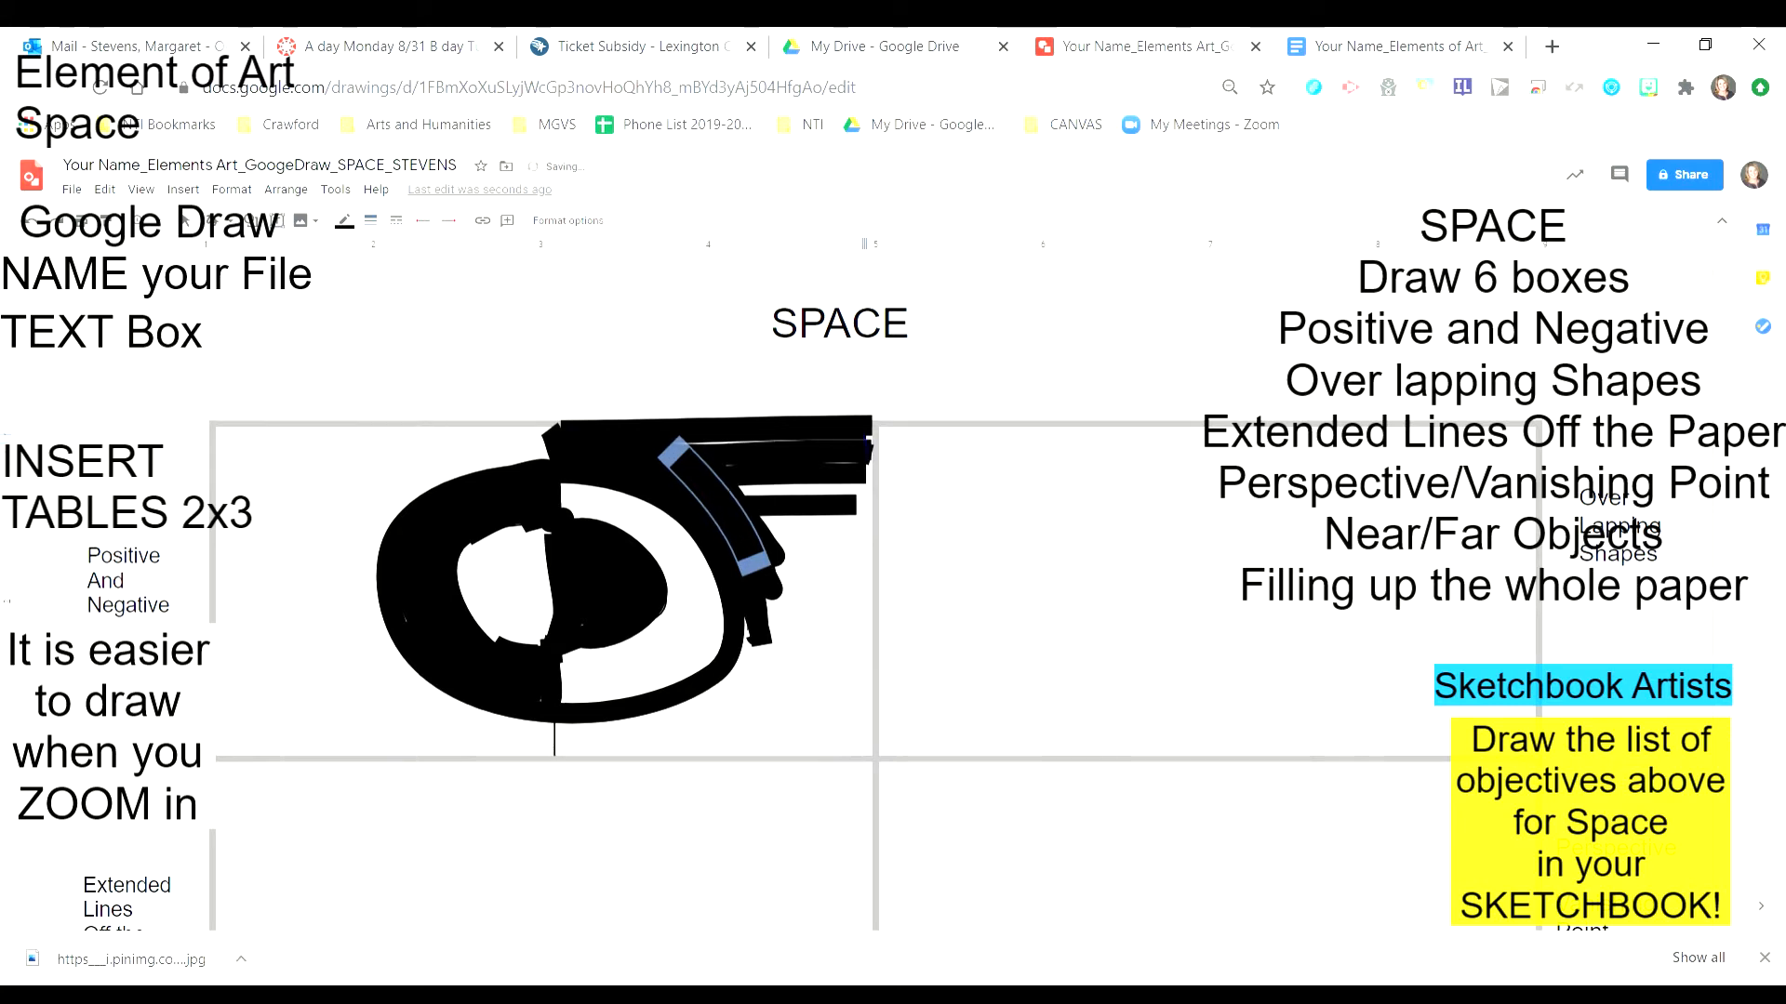
left_click_drag(865, 447, 867, 746)
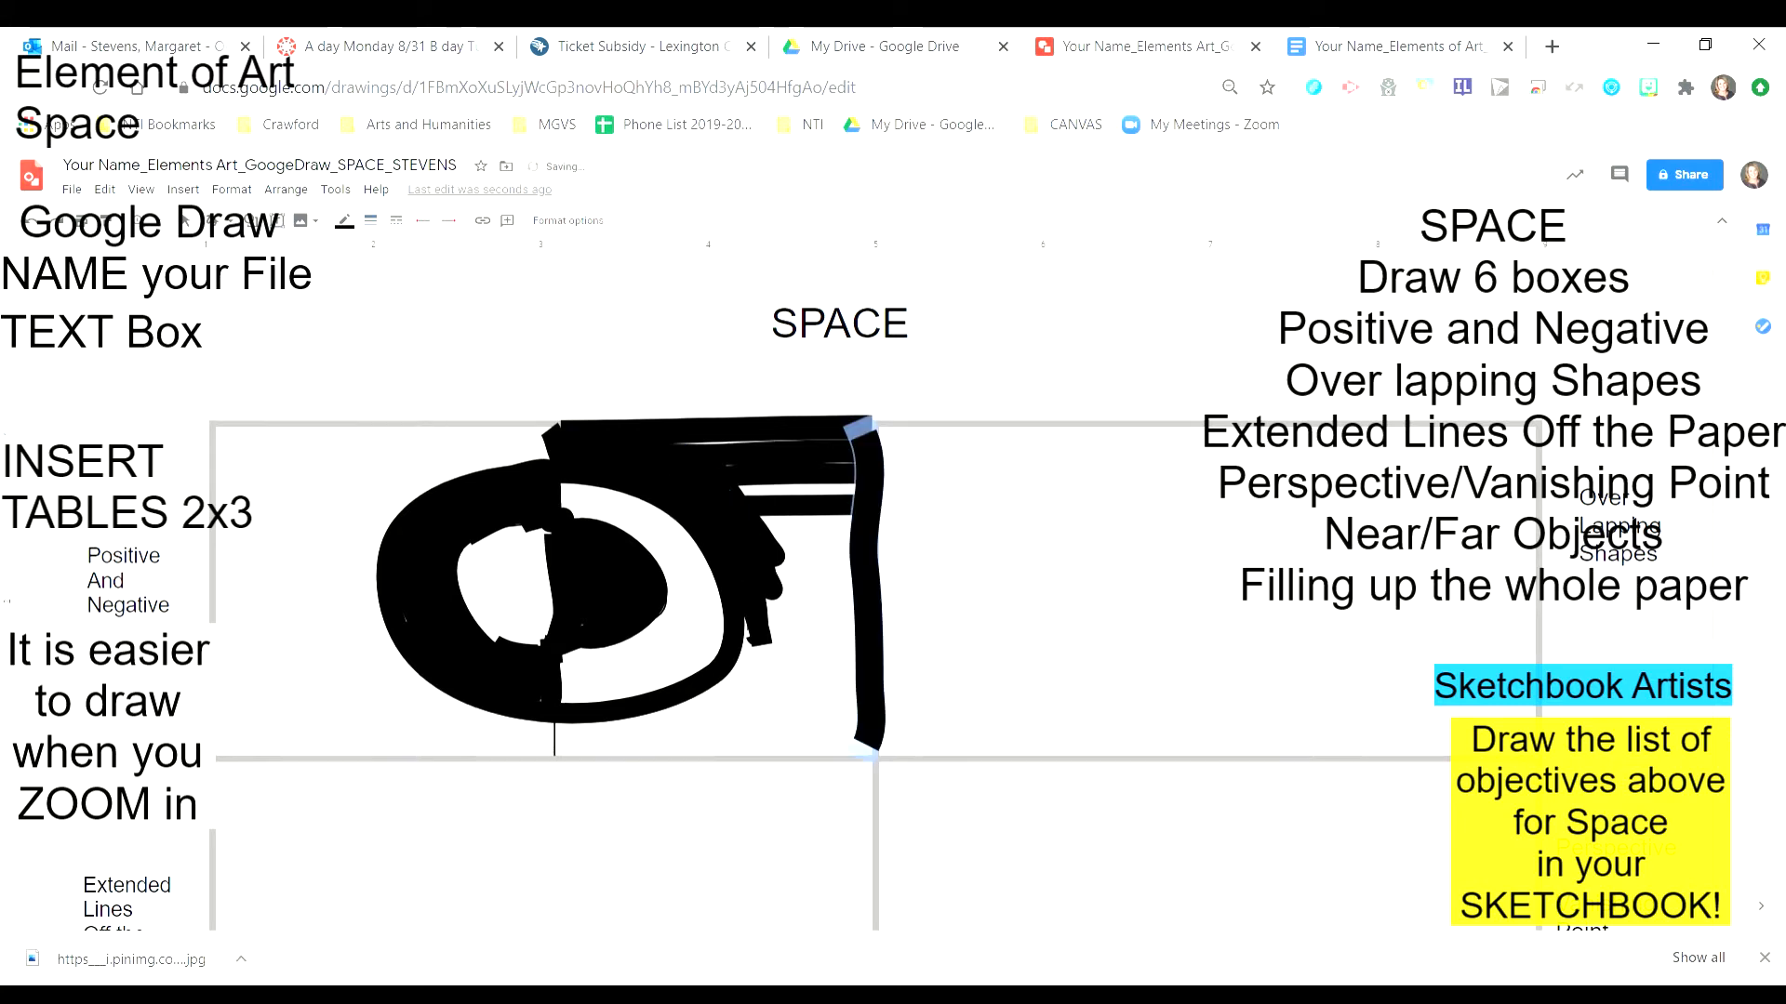
left_click_drag(840, 427, 858, 730)
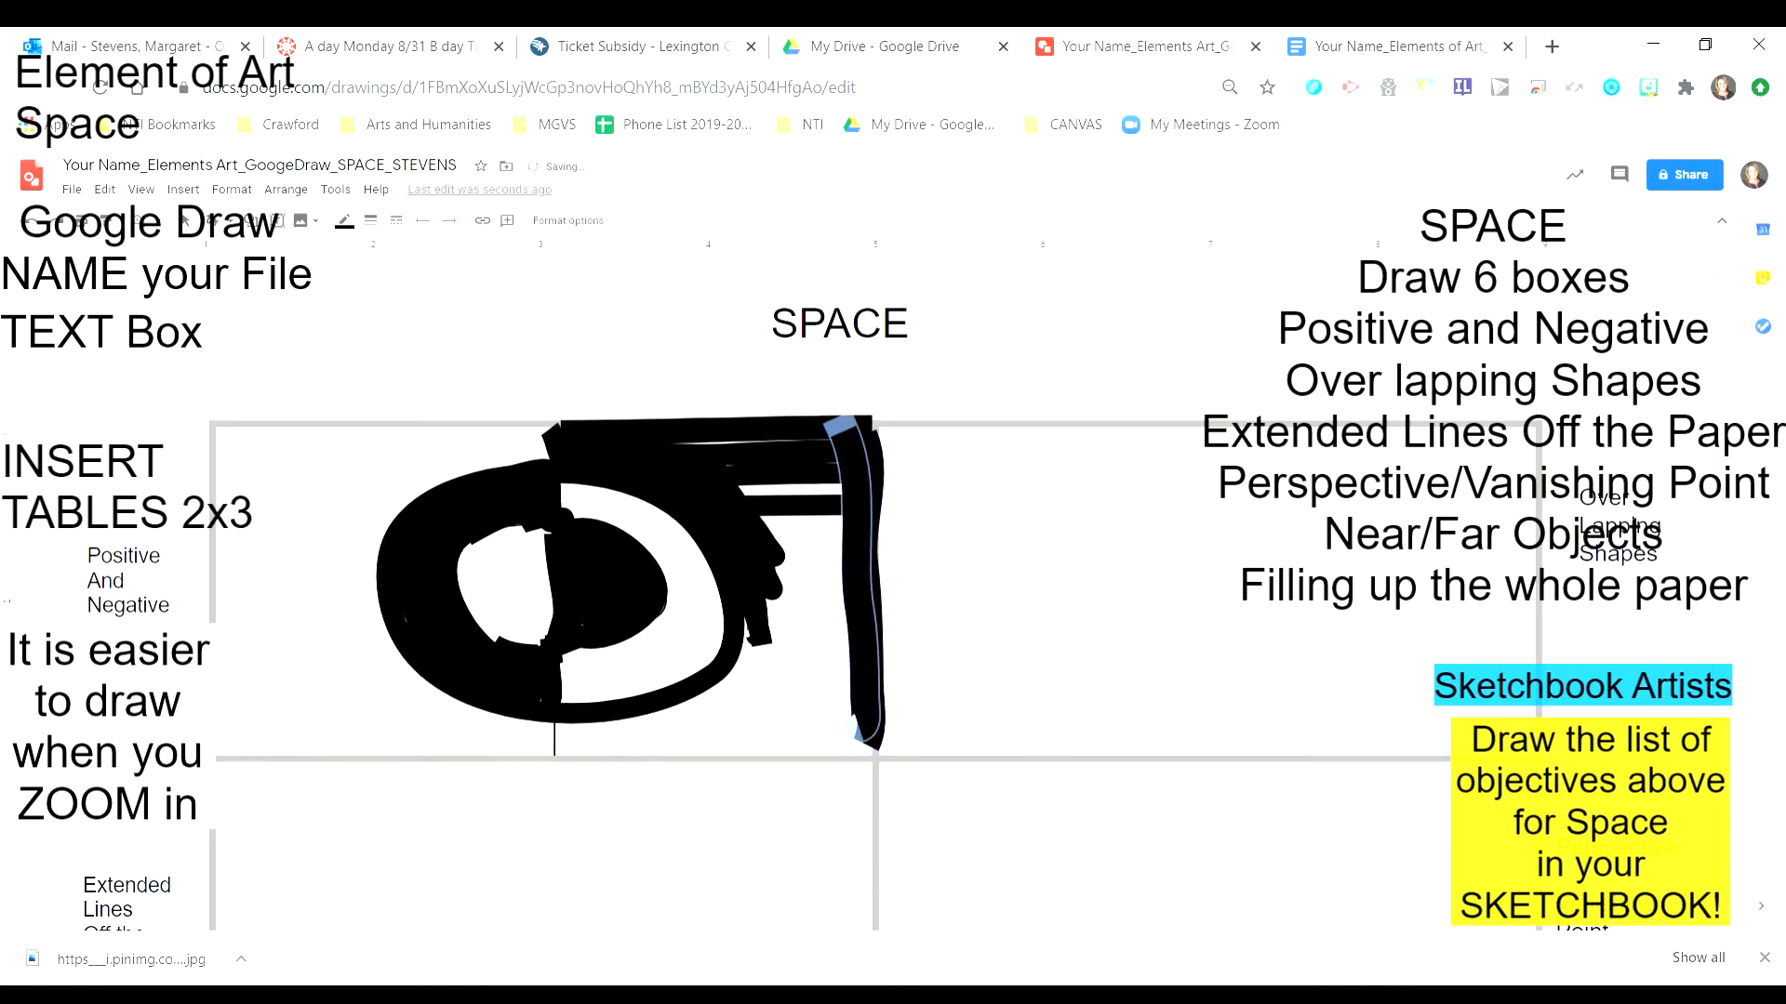
left_click_drag(853, 609, 848, 743)
left_click_drag(822, 453, 831, 747)
mouse_move(799, 471)
left_mouse_down()
mouse_move(817, 731)
mouse_move(797, 581)
mouse_move(805, 726)
mouse_move(780, 650)
mouse_move(786, 686)
left_mouse_up()
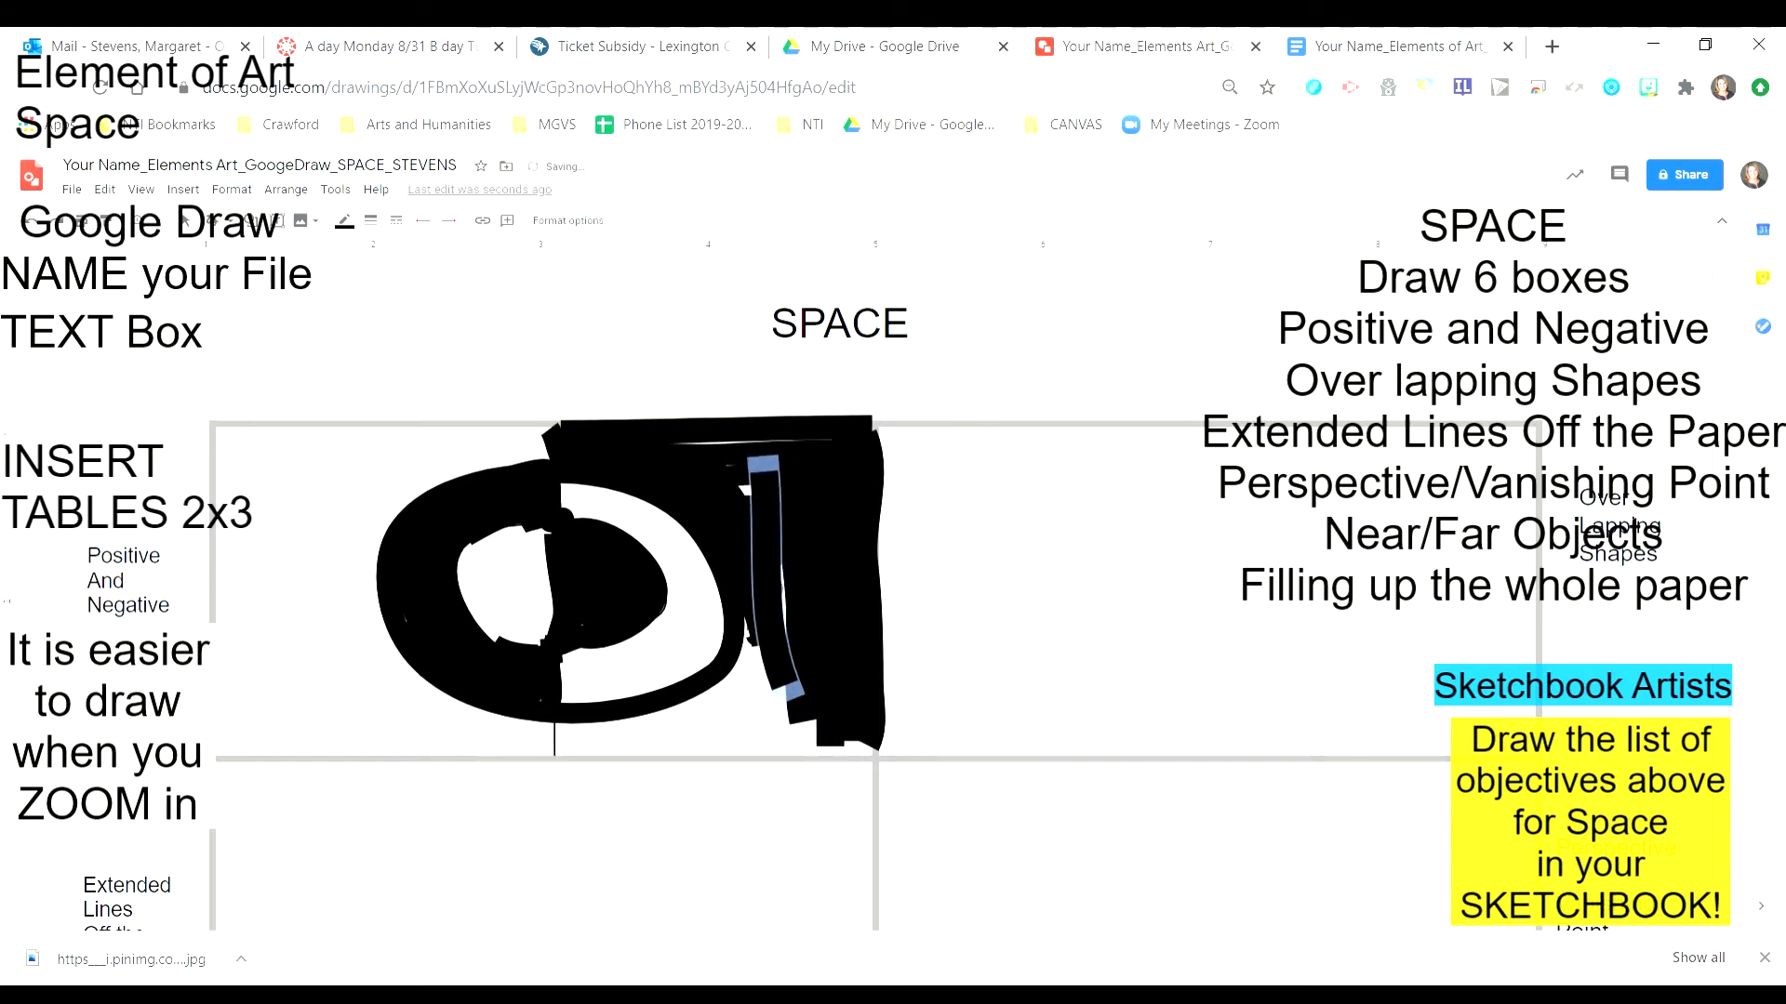
left_click_drag(716, 443, 788, 598)
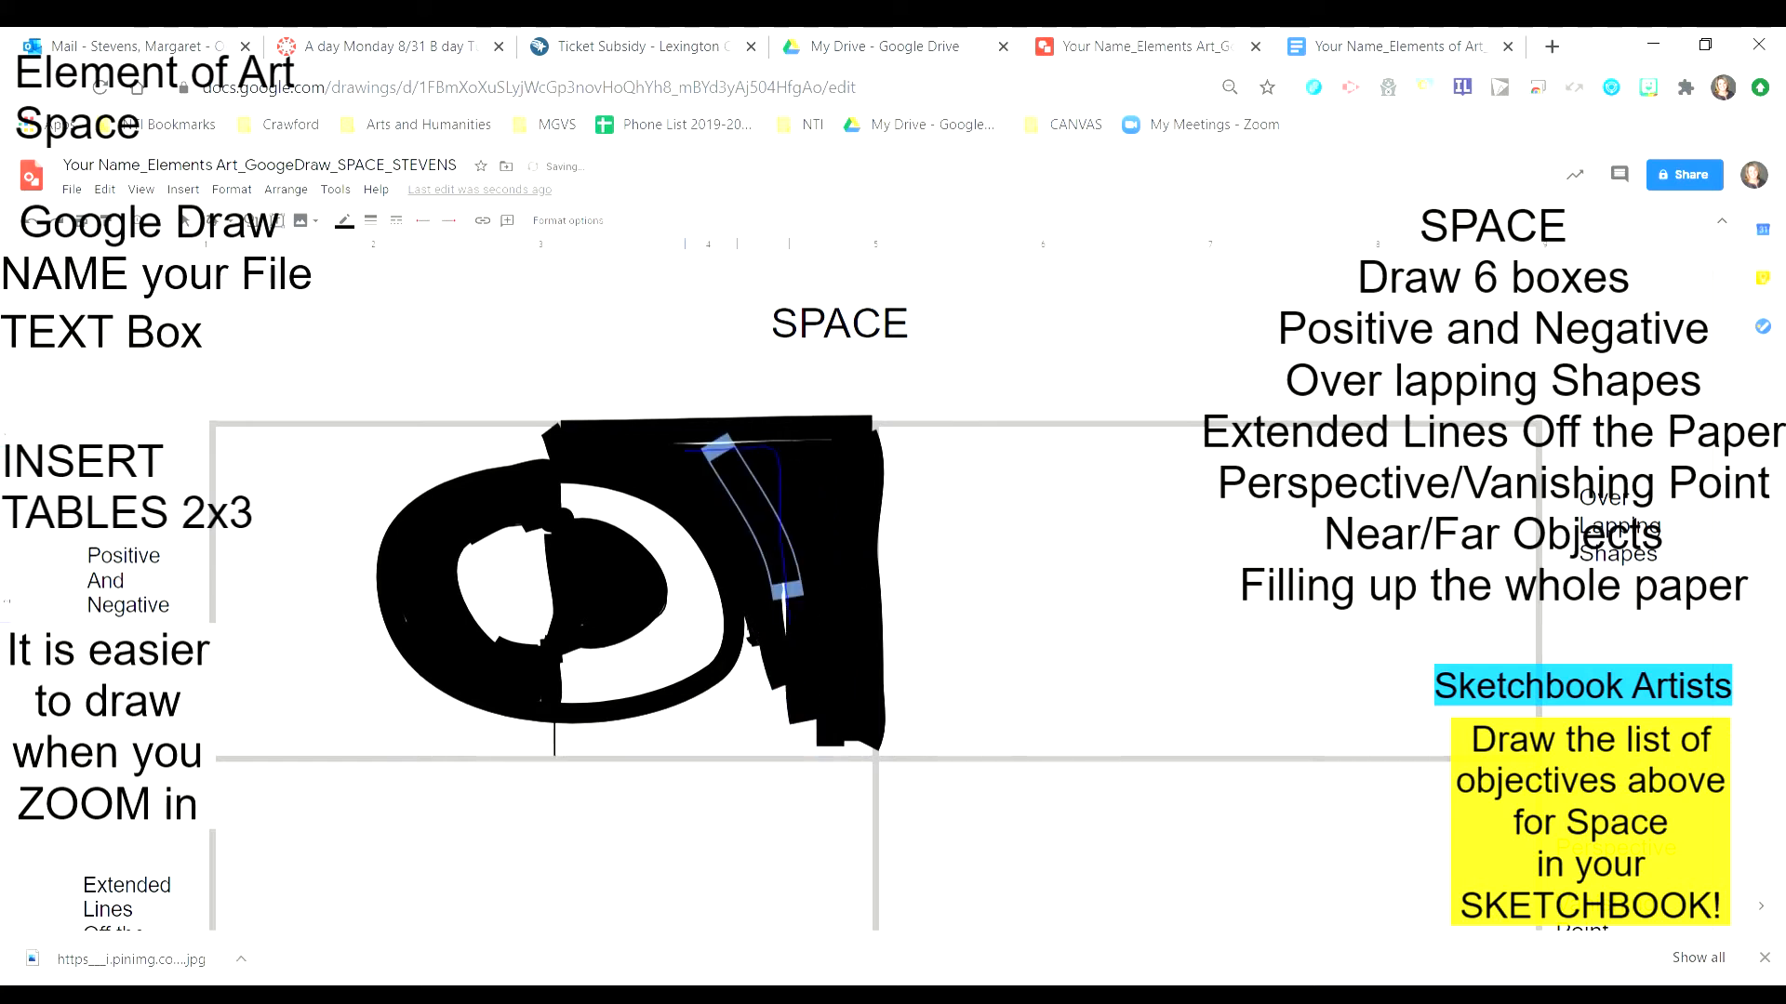
left_click_drag(676, 451, 788, 630)
- Scribble black strokes along the box's bottom edge under the large oval's right half and over the remaining white gaps outside it
left_click_drag(555, 748, 857, 735)
left_click_drag(758, 722, 848, 716)
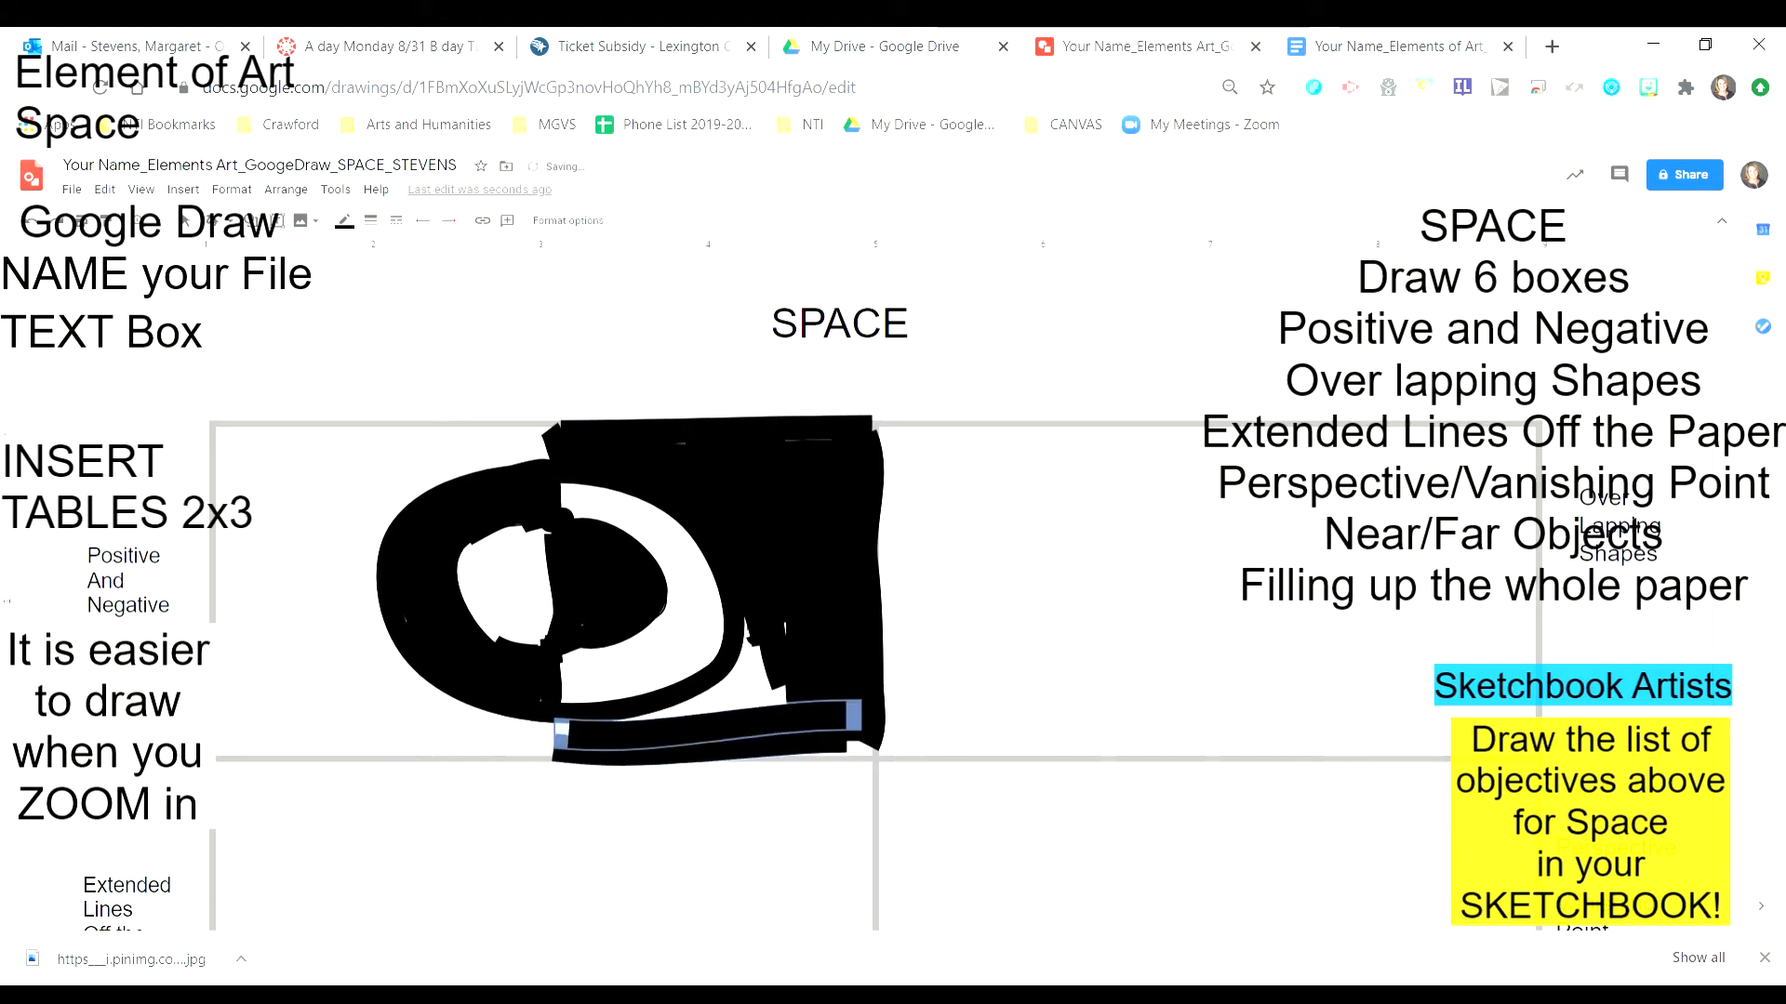
left_click_drag(561, 729, 814, 660)
mouse_move(654, 725)
left_mouse_down()
mouse_move(765, 606)
mouse_move(752, 727)
mouse_move(825, 671)
left_mouse_up()
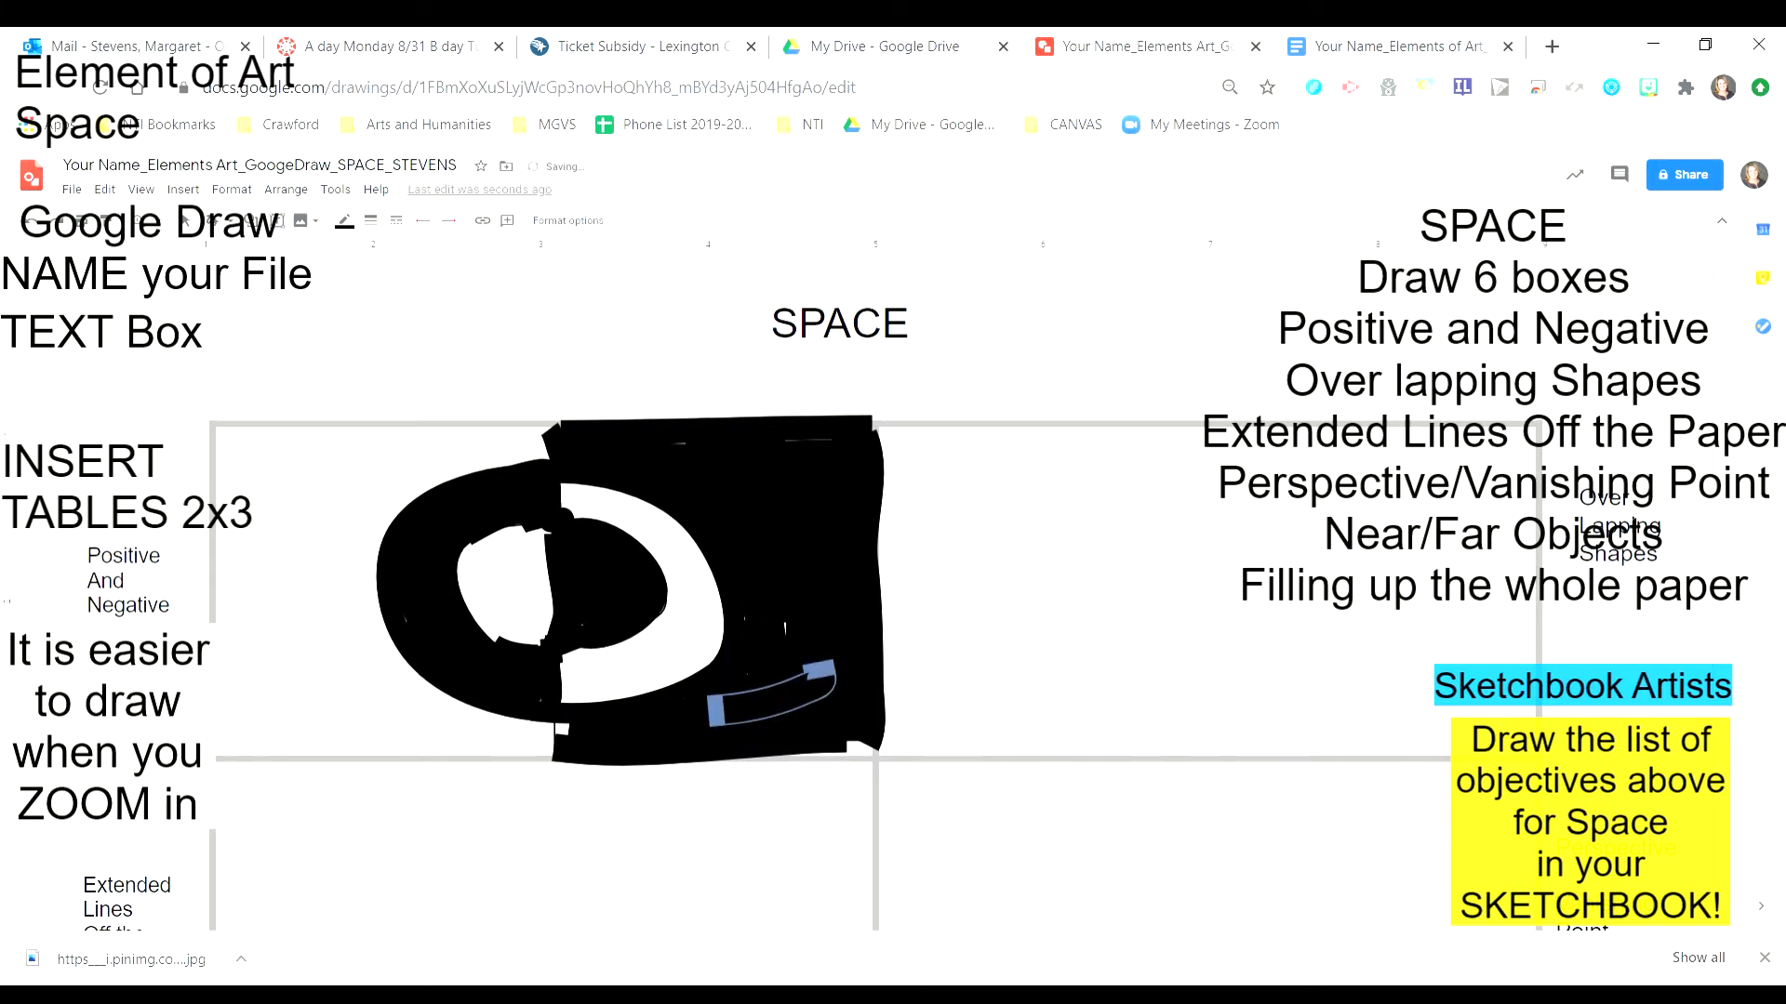
mouse_move(770, 606)
left_mouse_down()
mouse_move(876, 748)
mouse_move(759, 742)
left_mouse_up()
left_click_drag(800, 634, 777, 570)
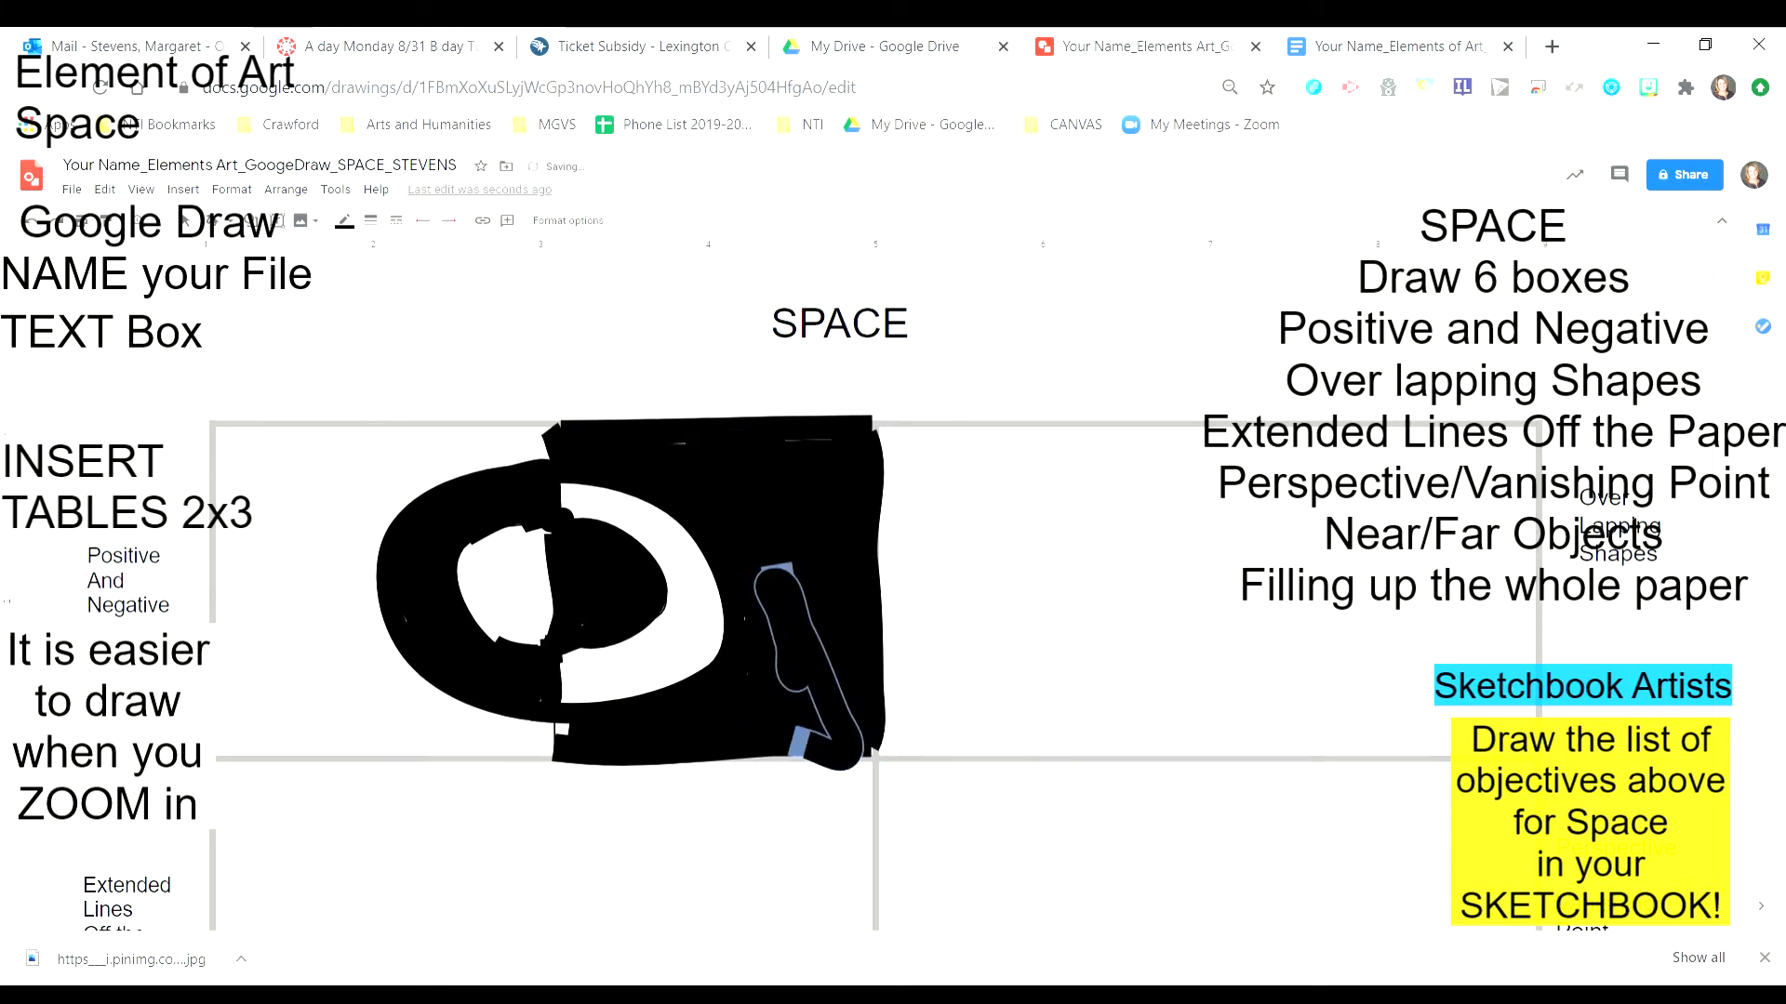
left_click_drag(729, 491, 732, 495)
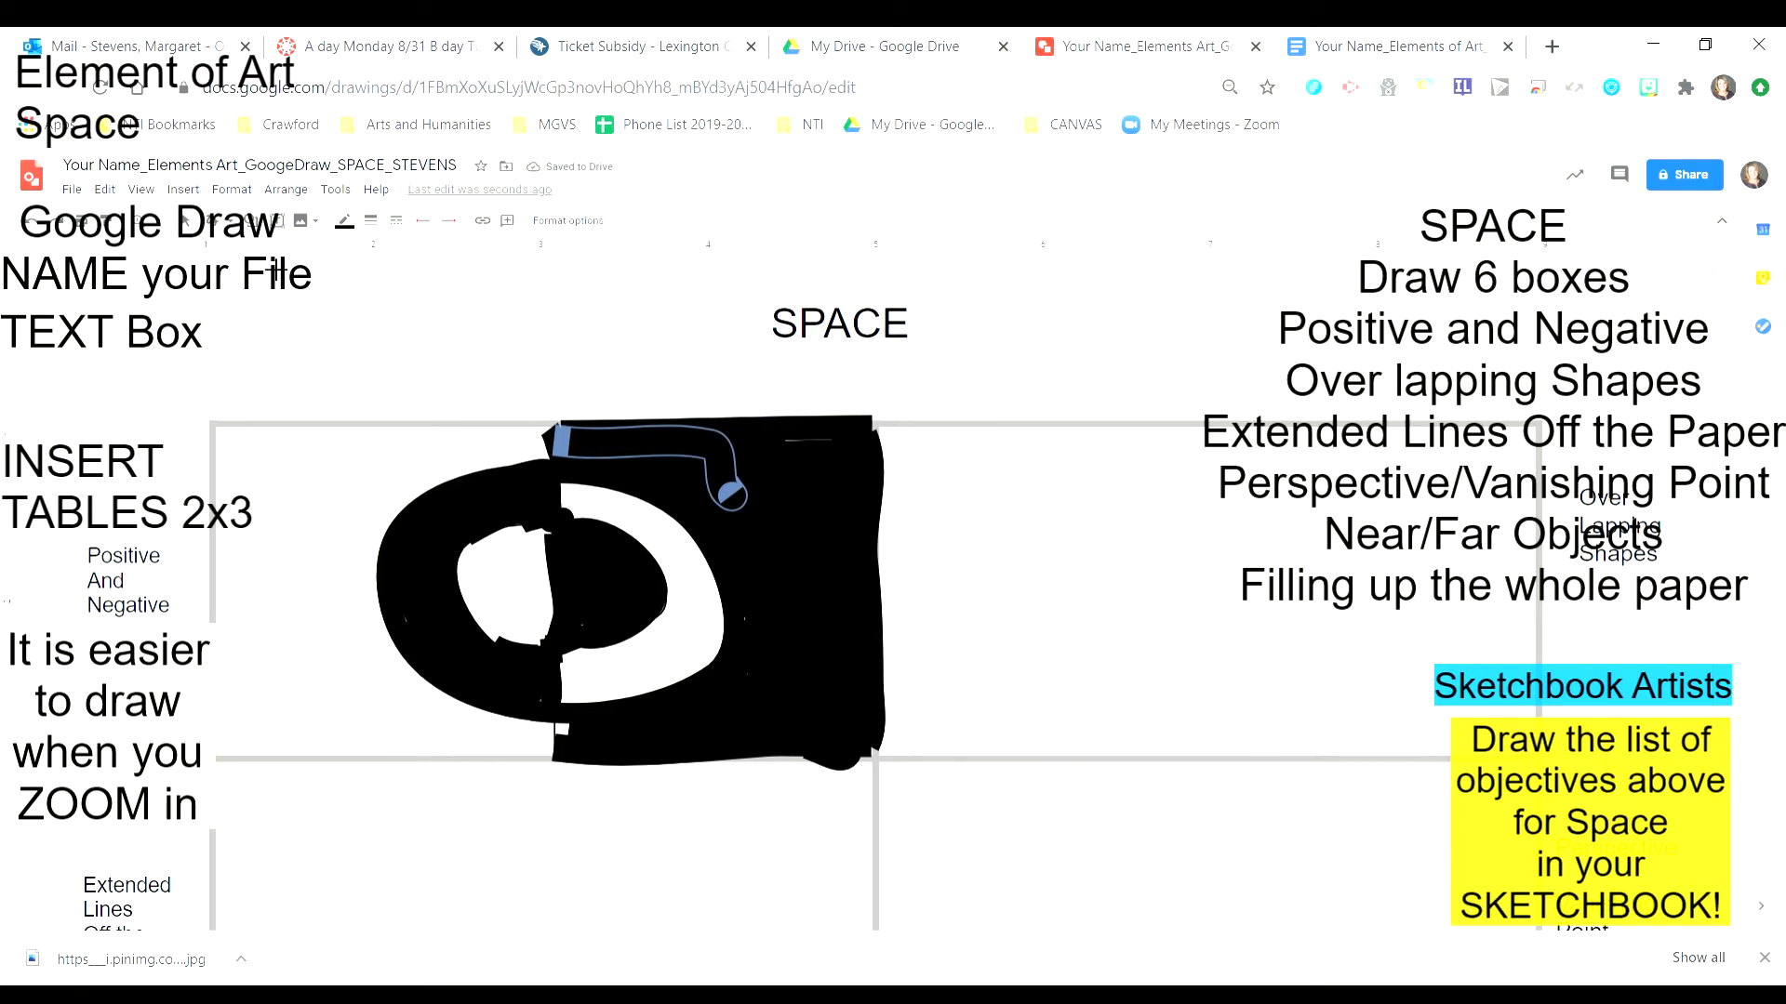
- Draw an oval in the left part of the Over Lapping Shapes box
left_click(188, 193)
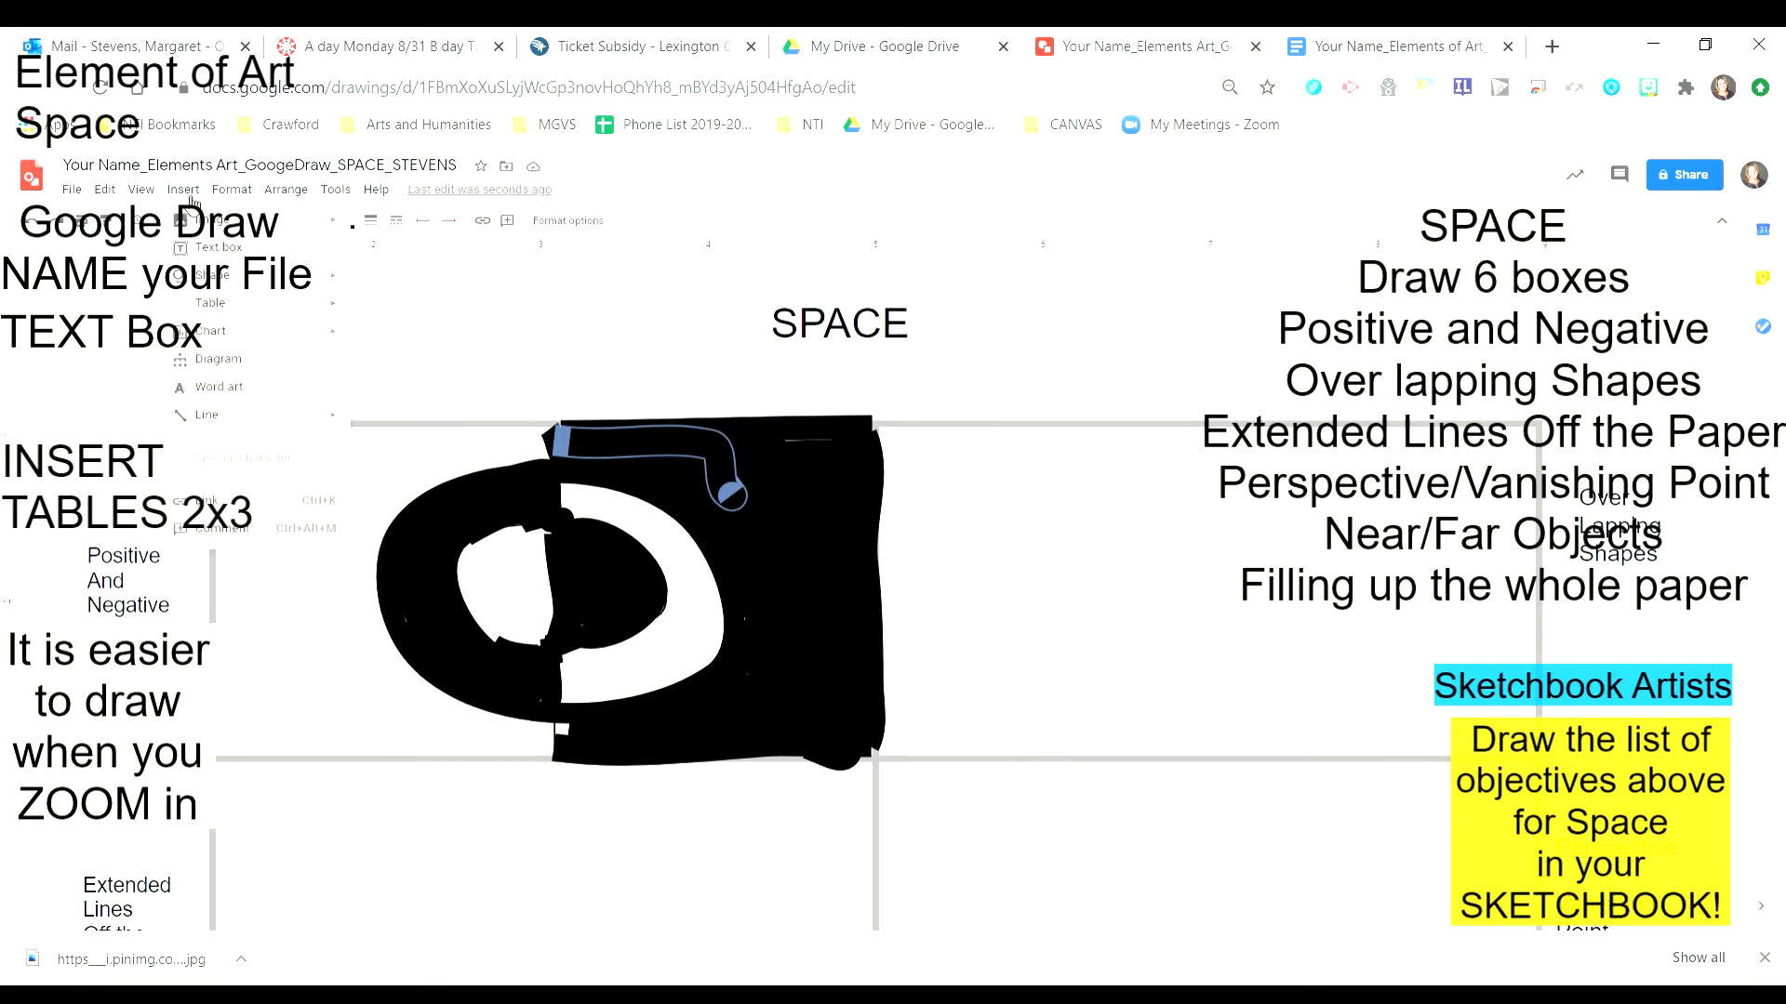
mouse_move(213, 278)
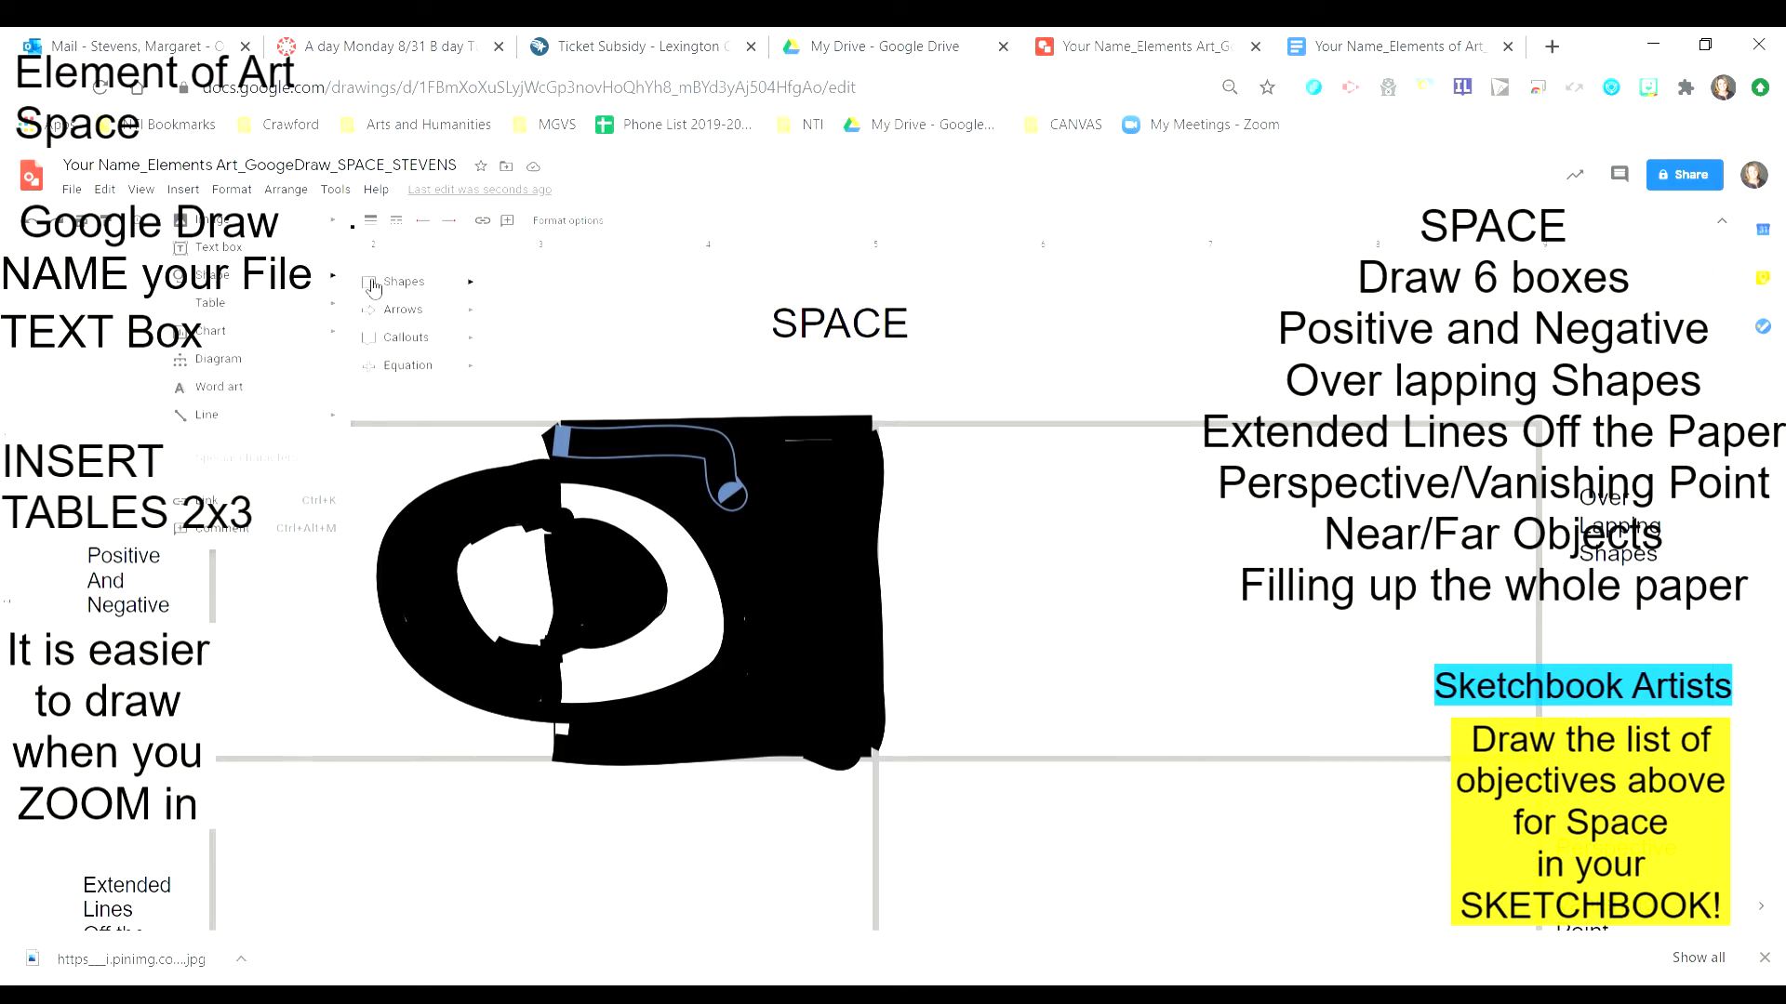
mouse_move(374, 284)
left_click(519, 335)
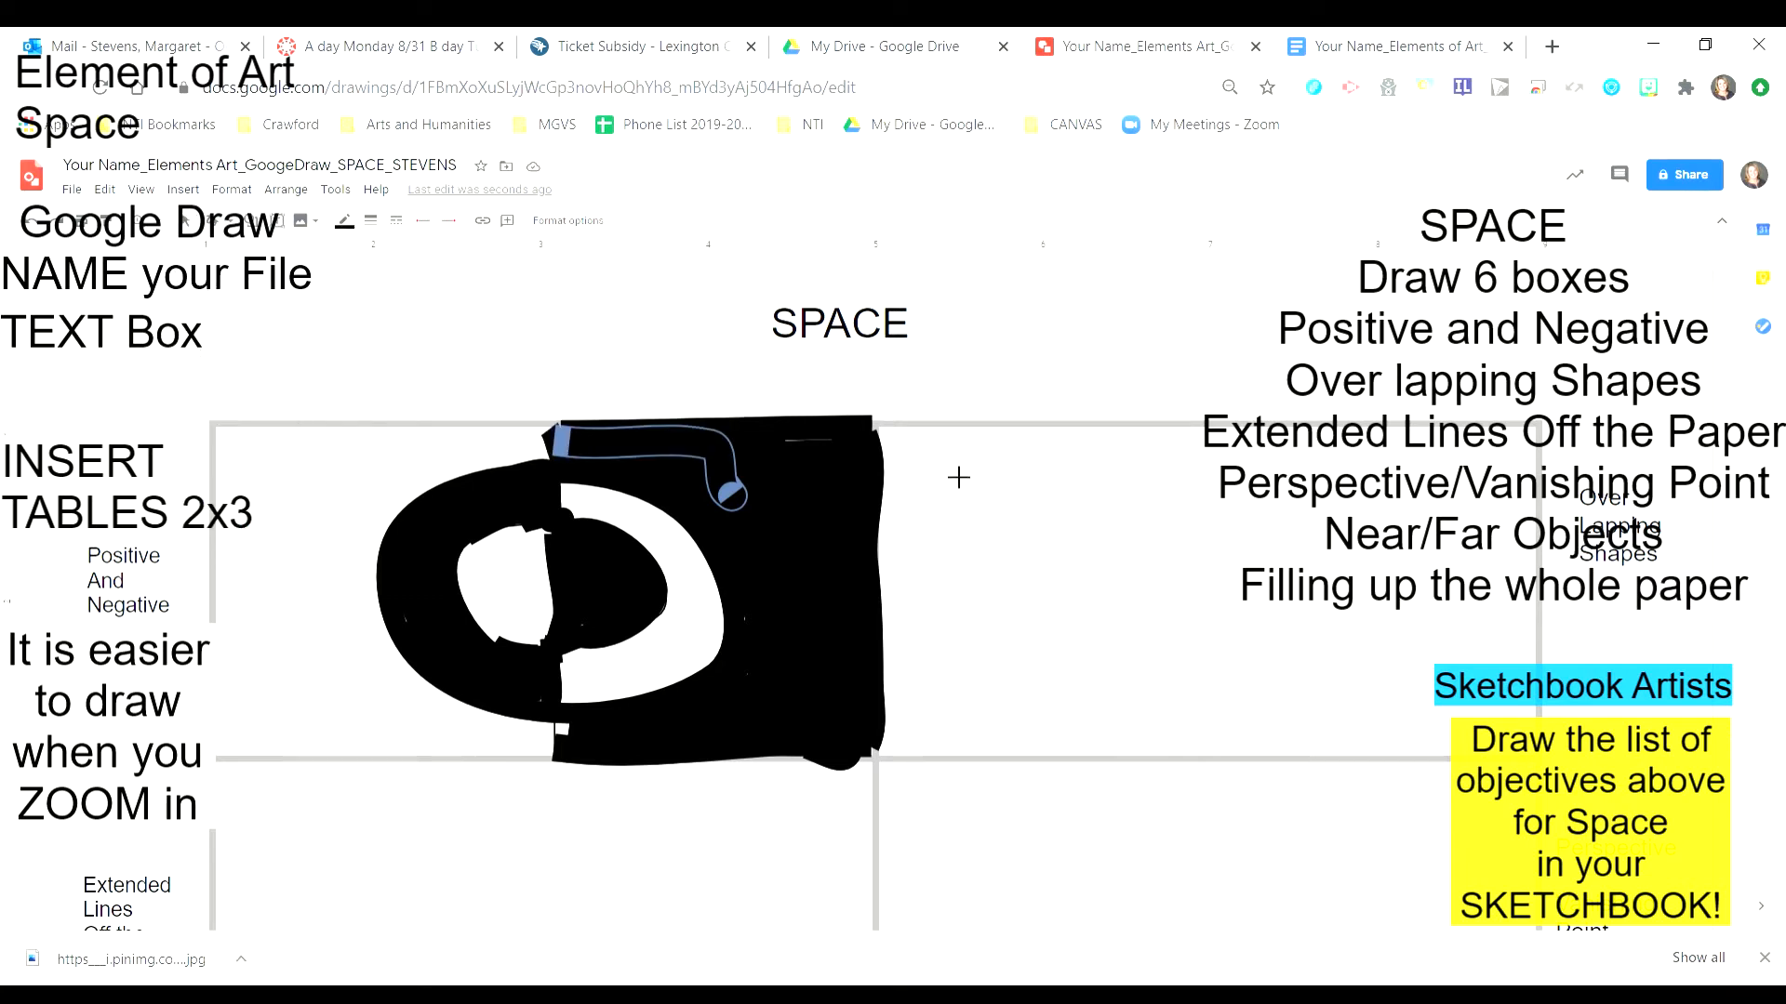
left_click_drag(958, 477, 1107, 644)
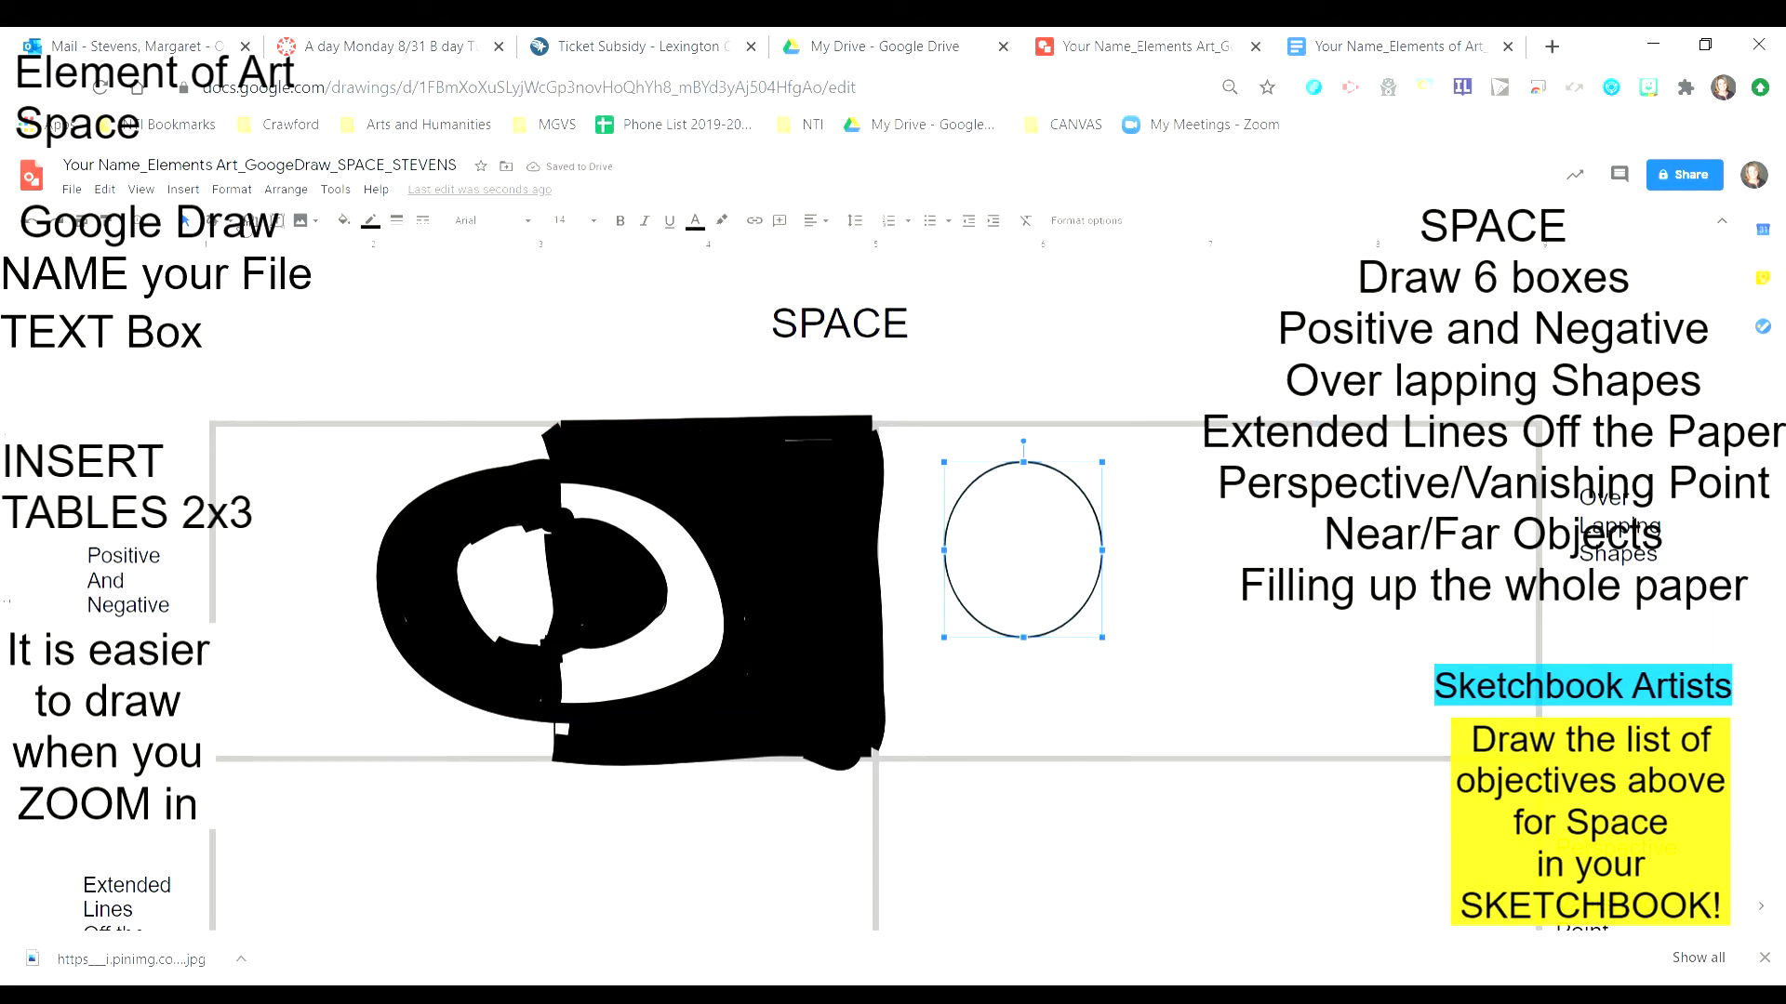
- Draw a tall triangle overlapping the oval's lower right side and fill it with magenta
left_click(194, 193)
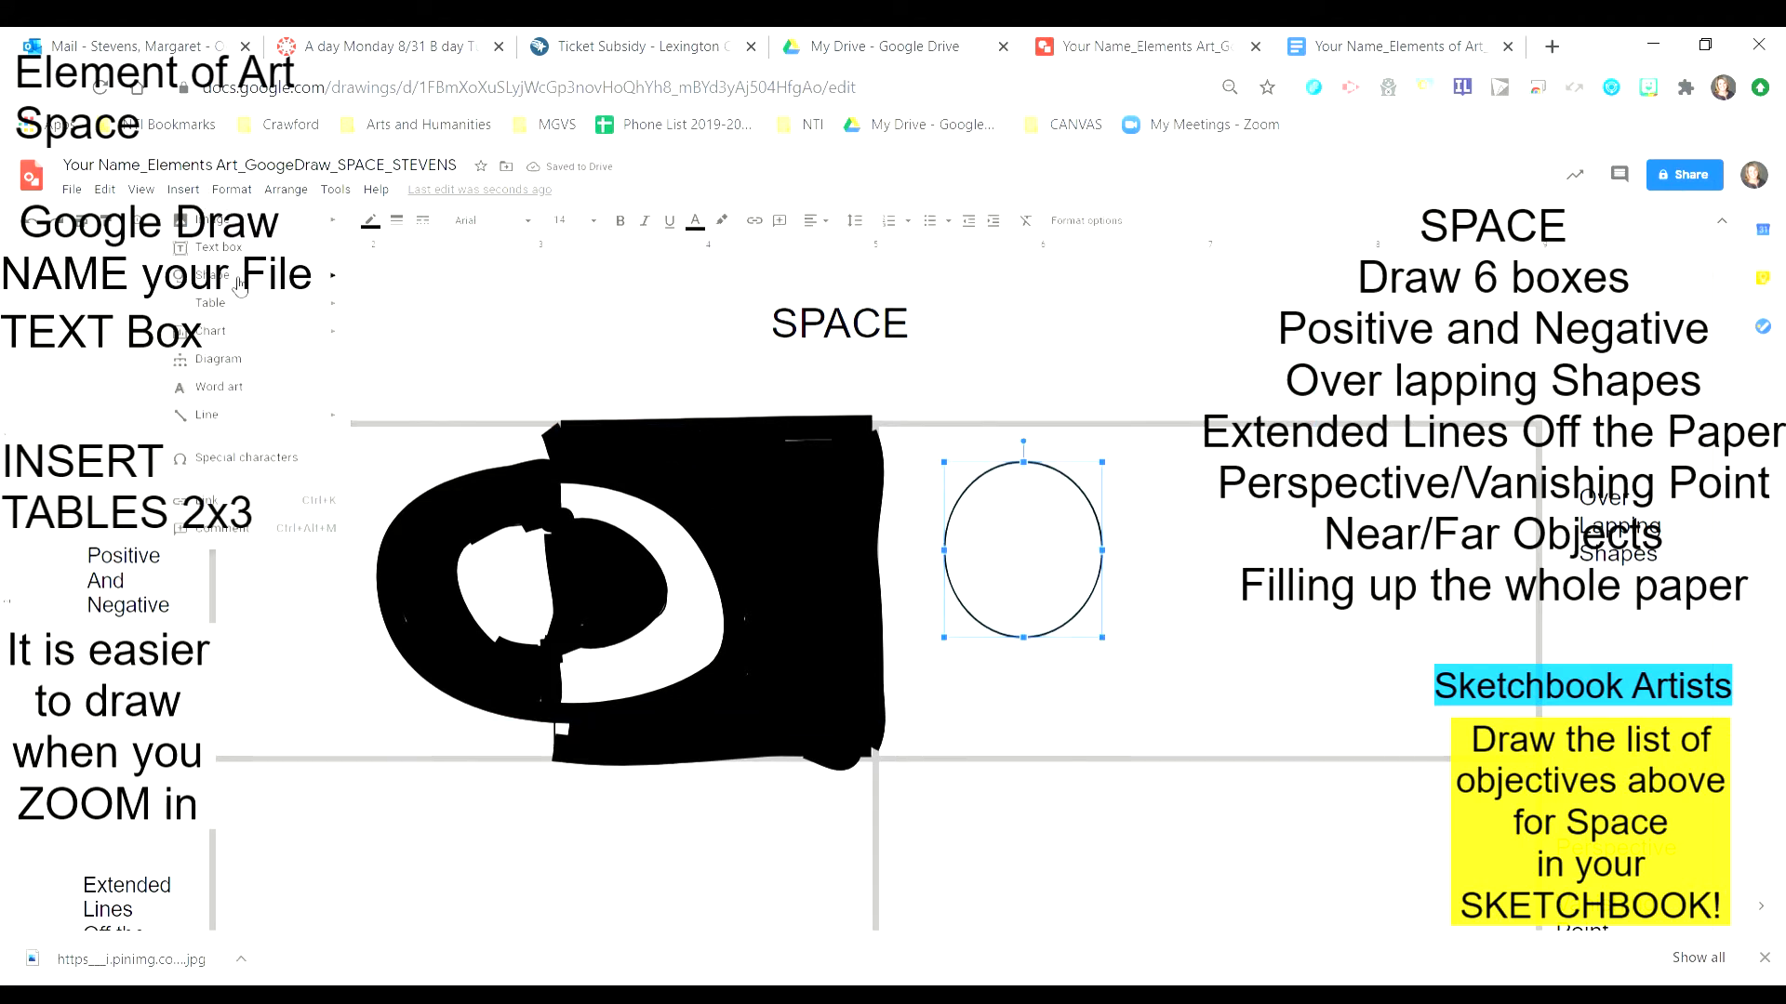
mouse_move(233, 279)
mouse_move(391, 293)
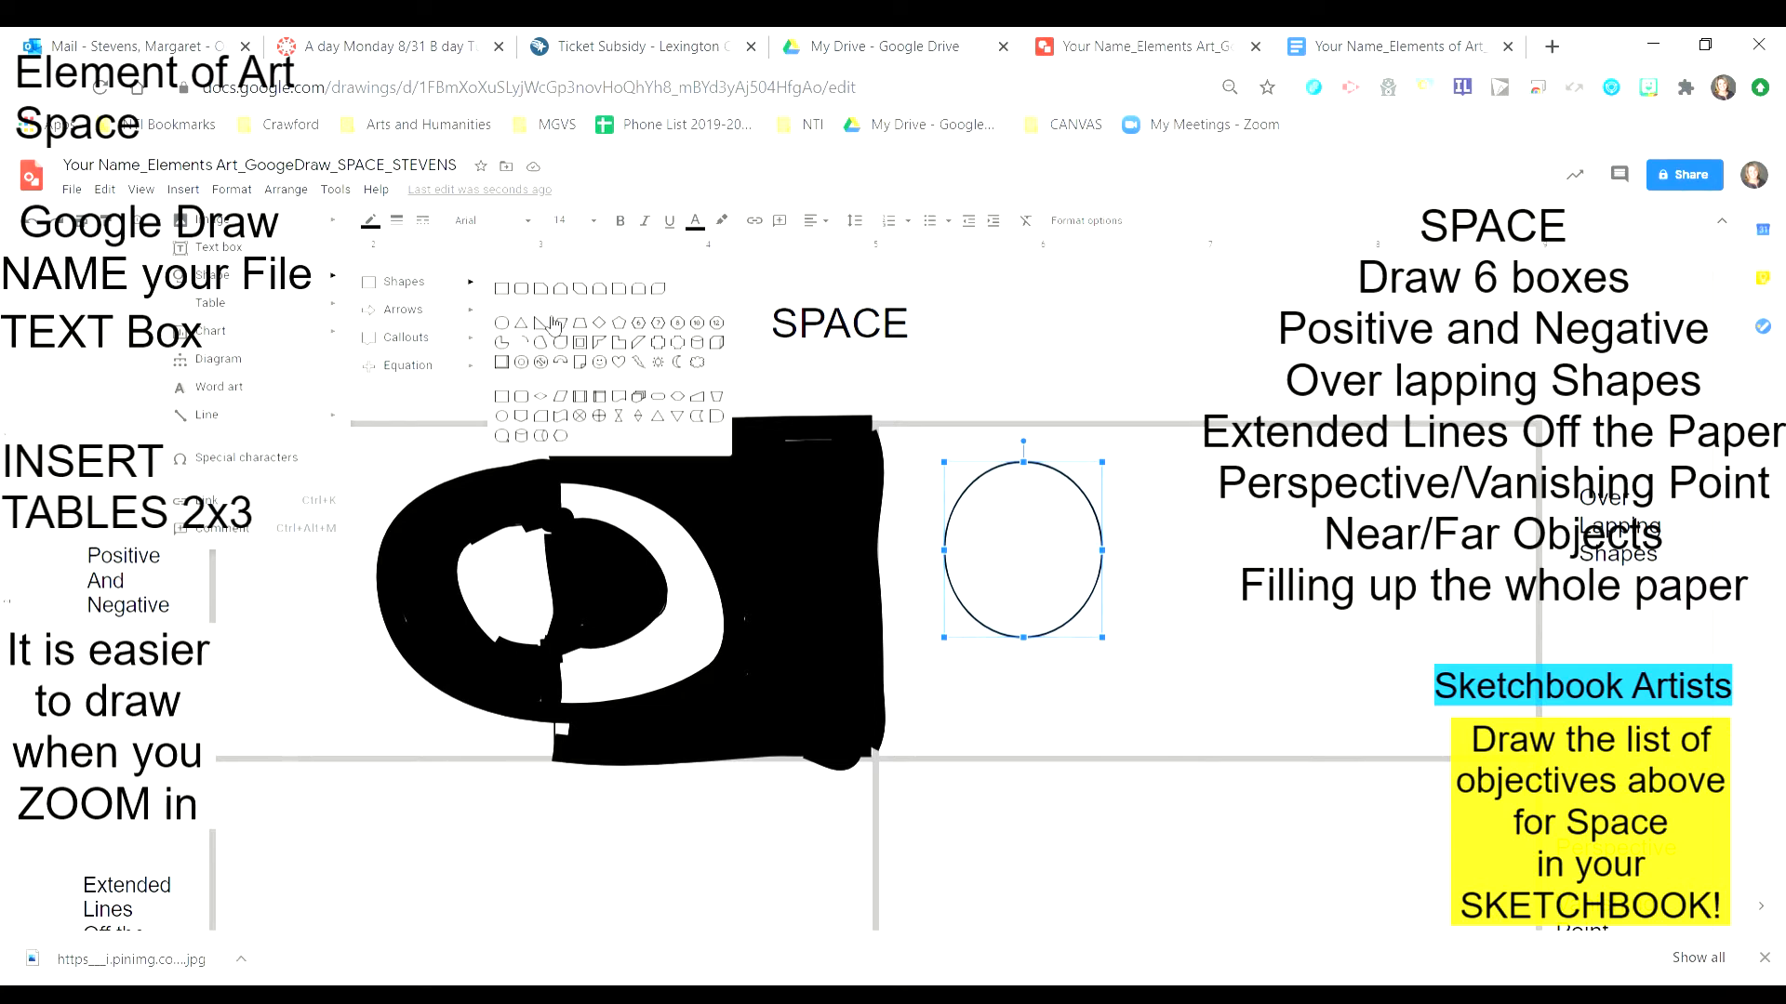
left_click(523, 330)
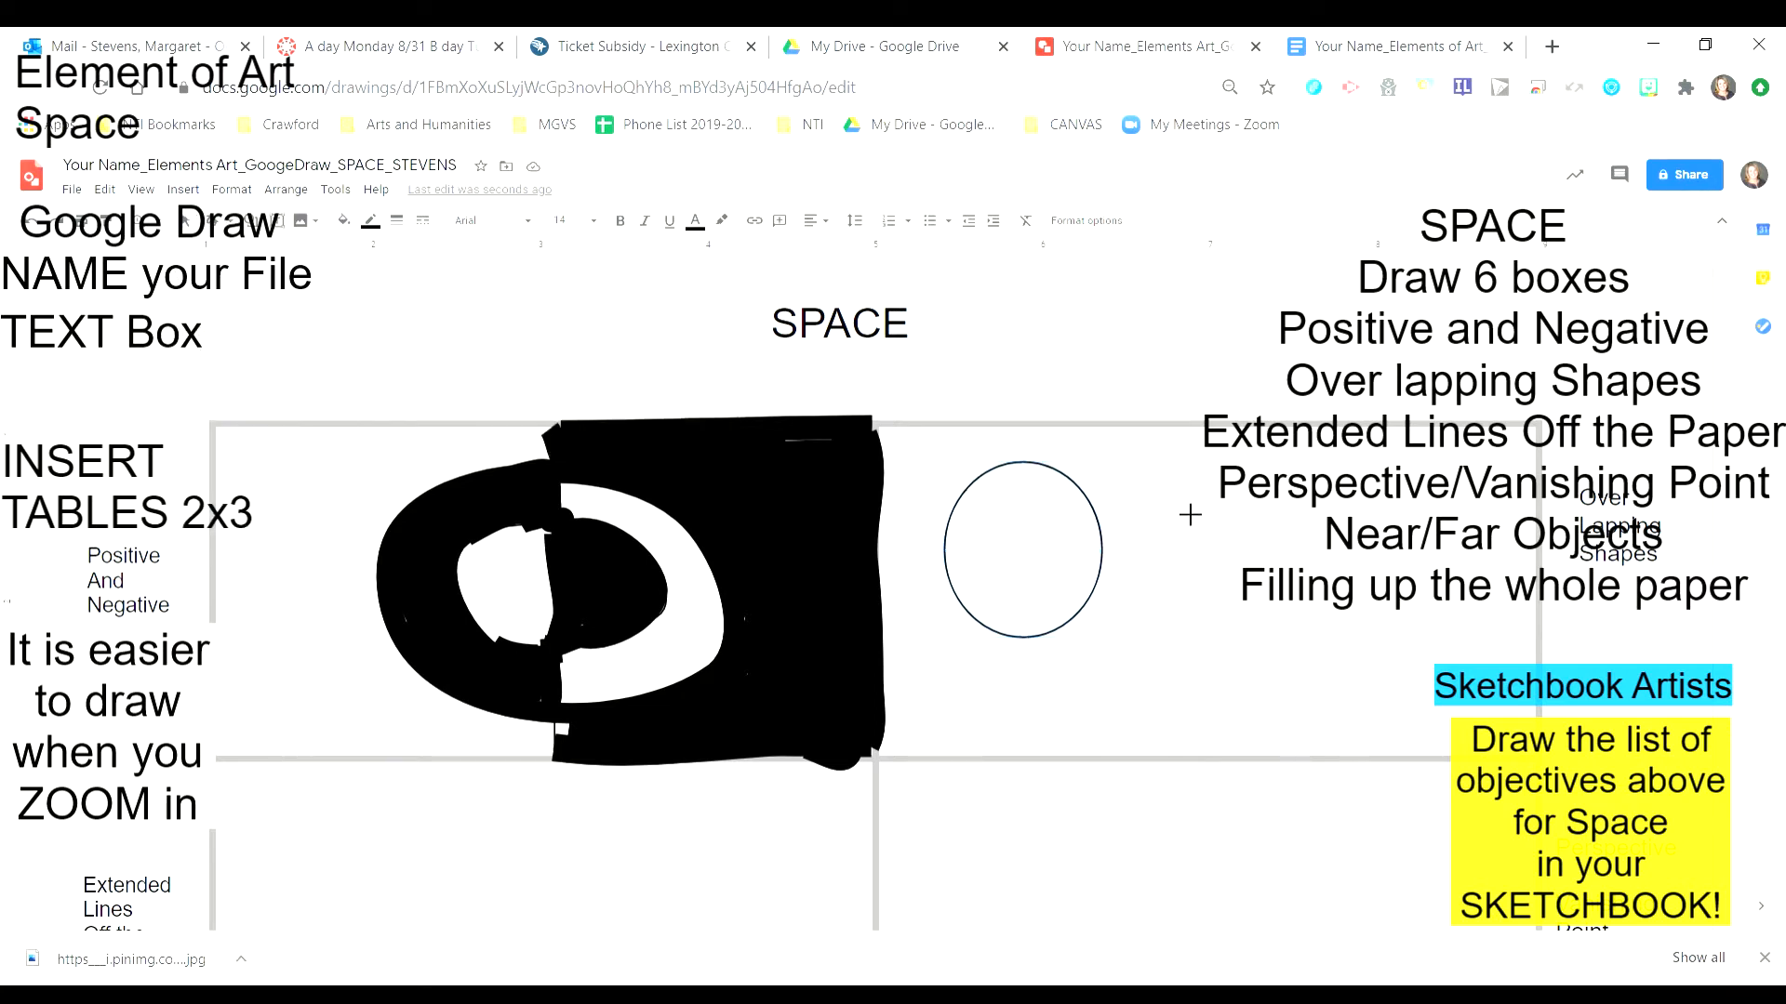
left_click_drag(1183, 506, 1011, 733)
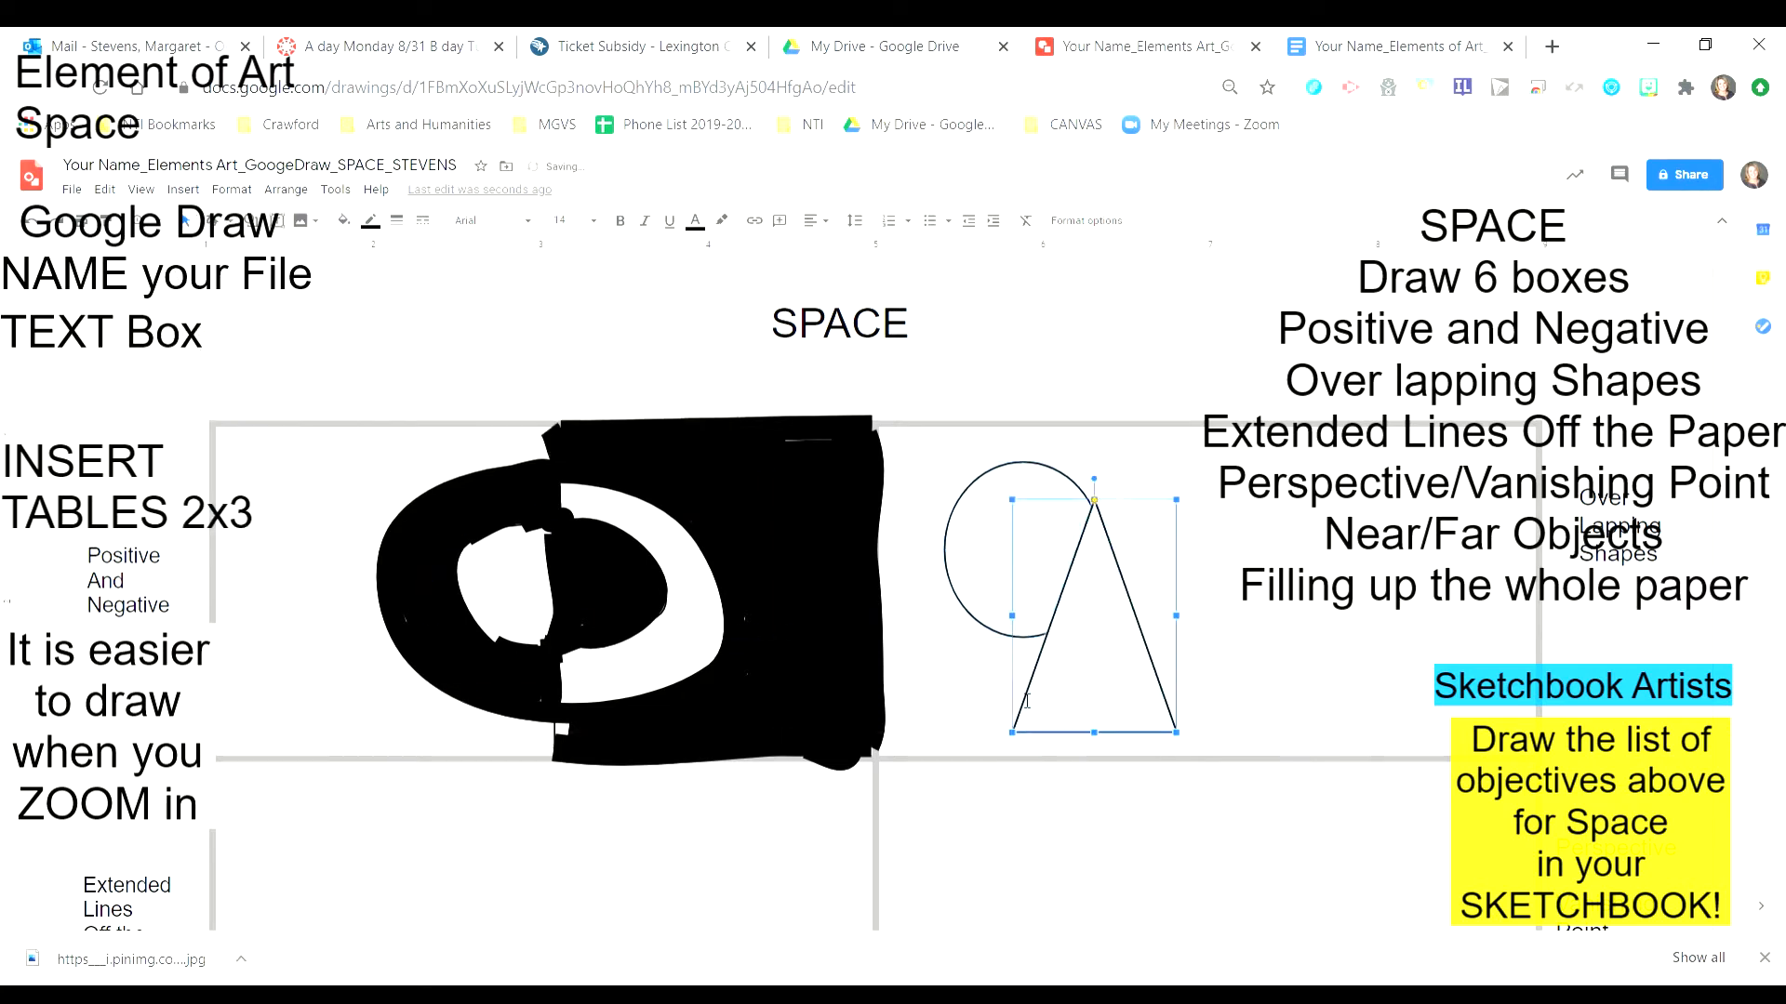
left_click(344, 222)
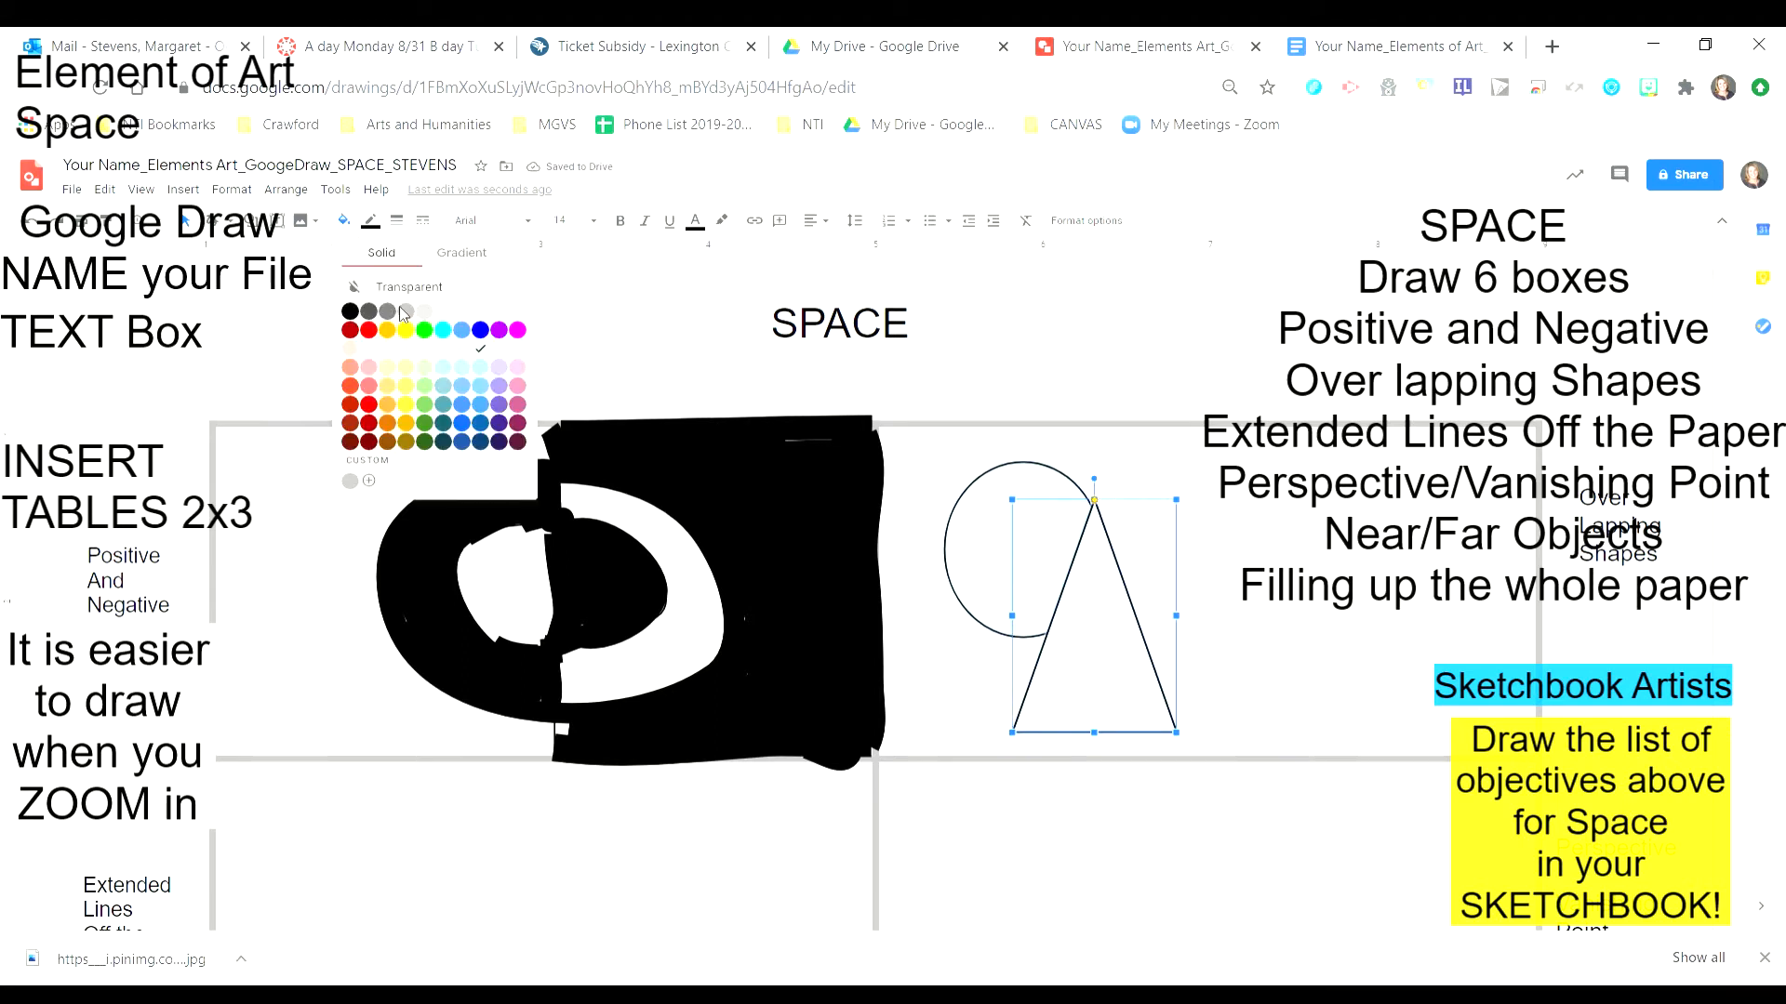
left_click(518, 331)
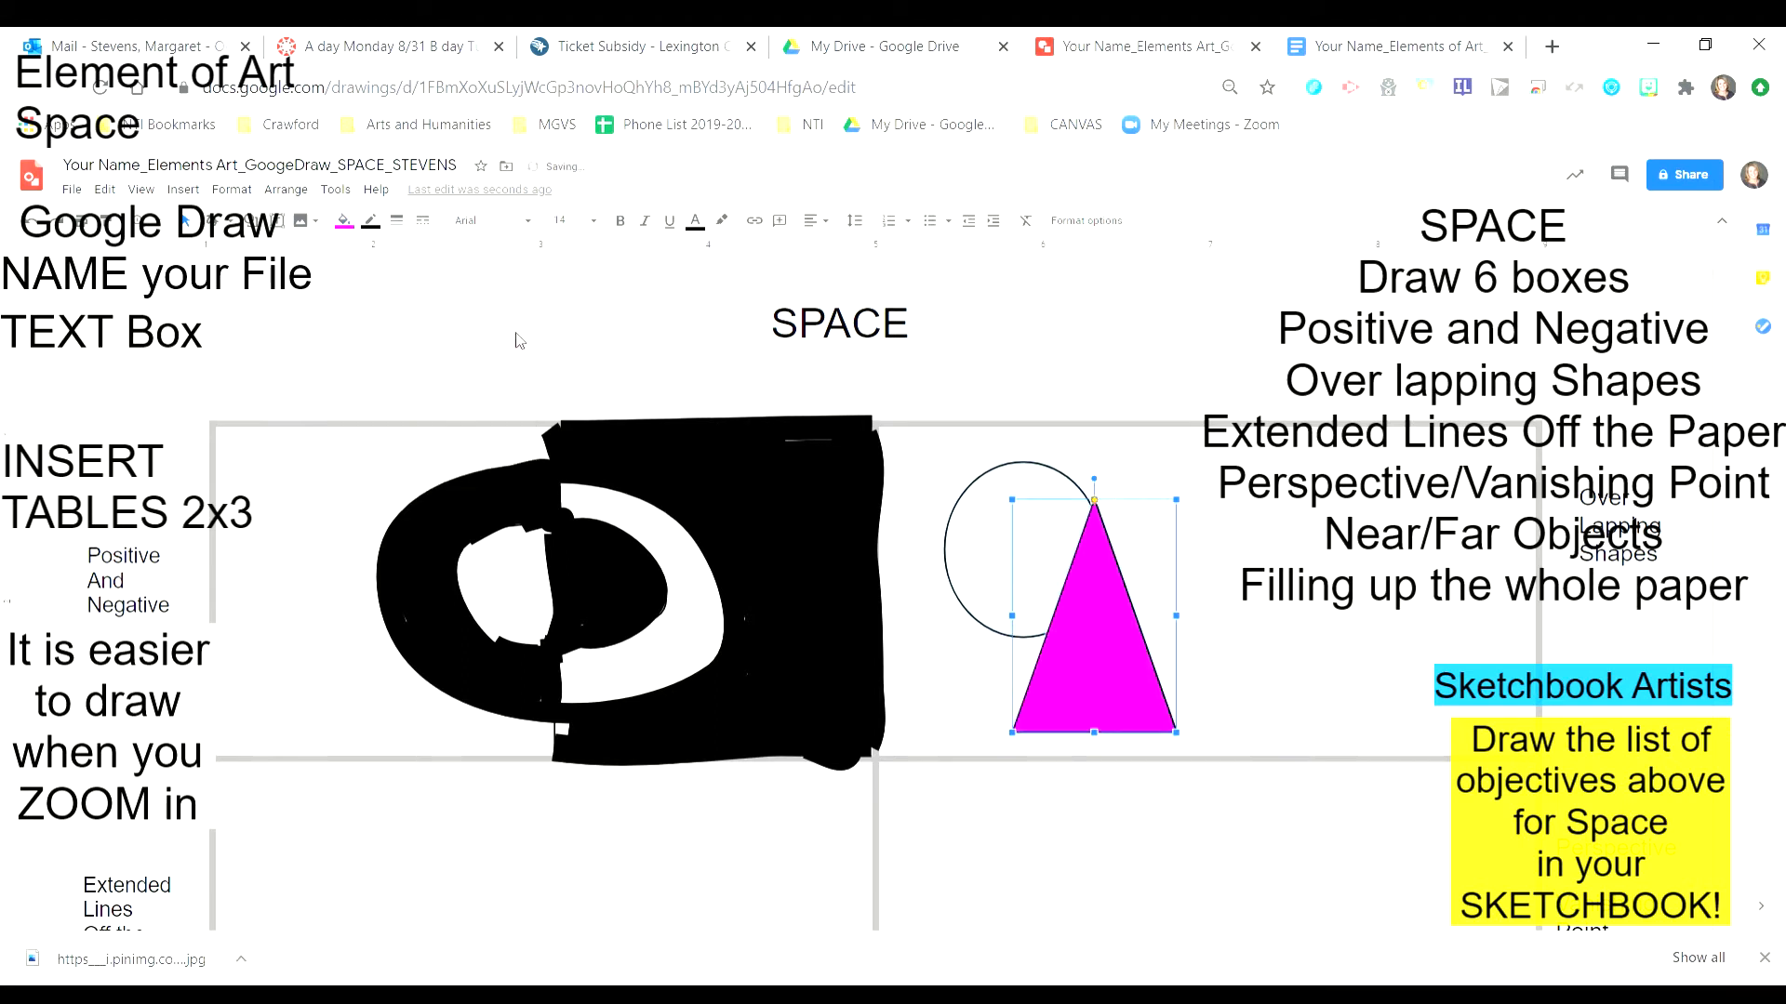
- Draw a wide rectangle to the right of the magenta triangle in the Over Lapping Shapes box
left_click(195, 190)
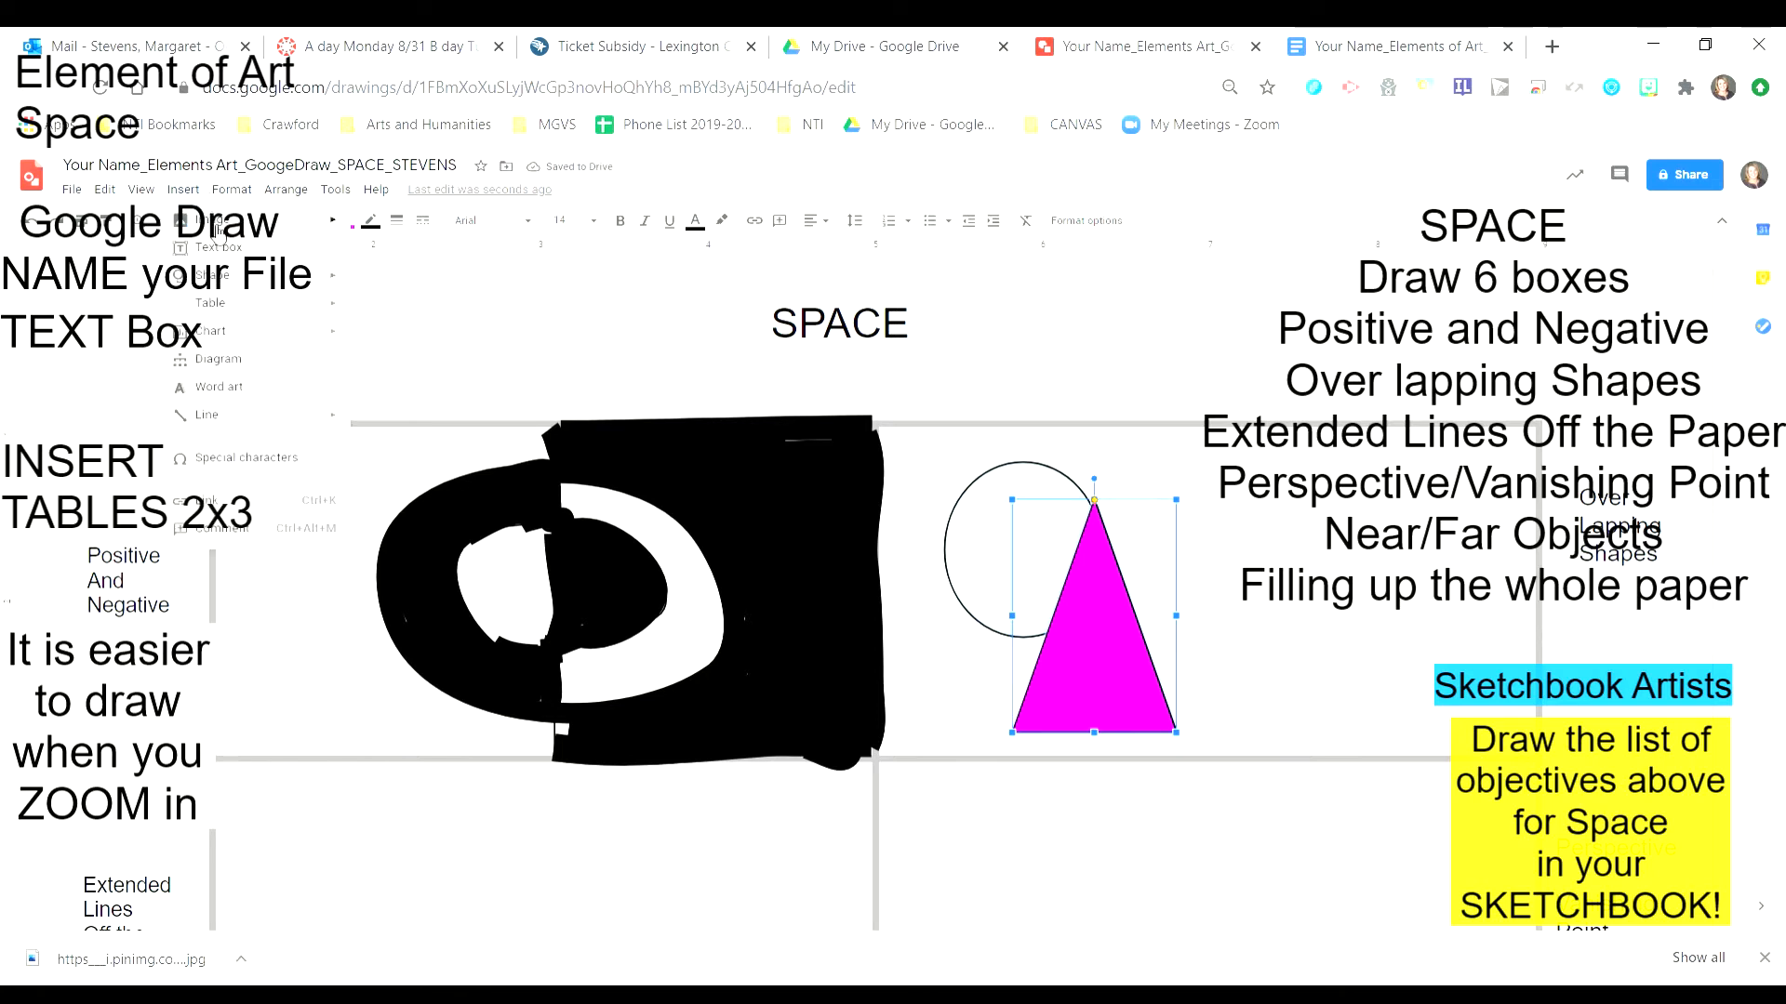
mouse_move(228, 276)
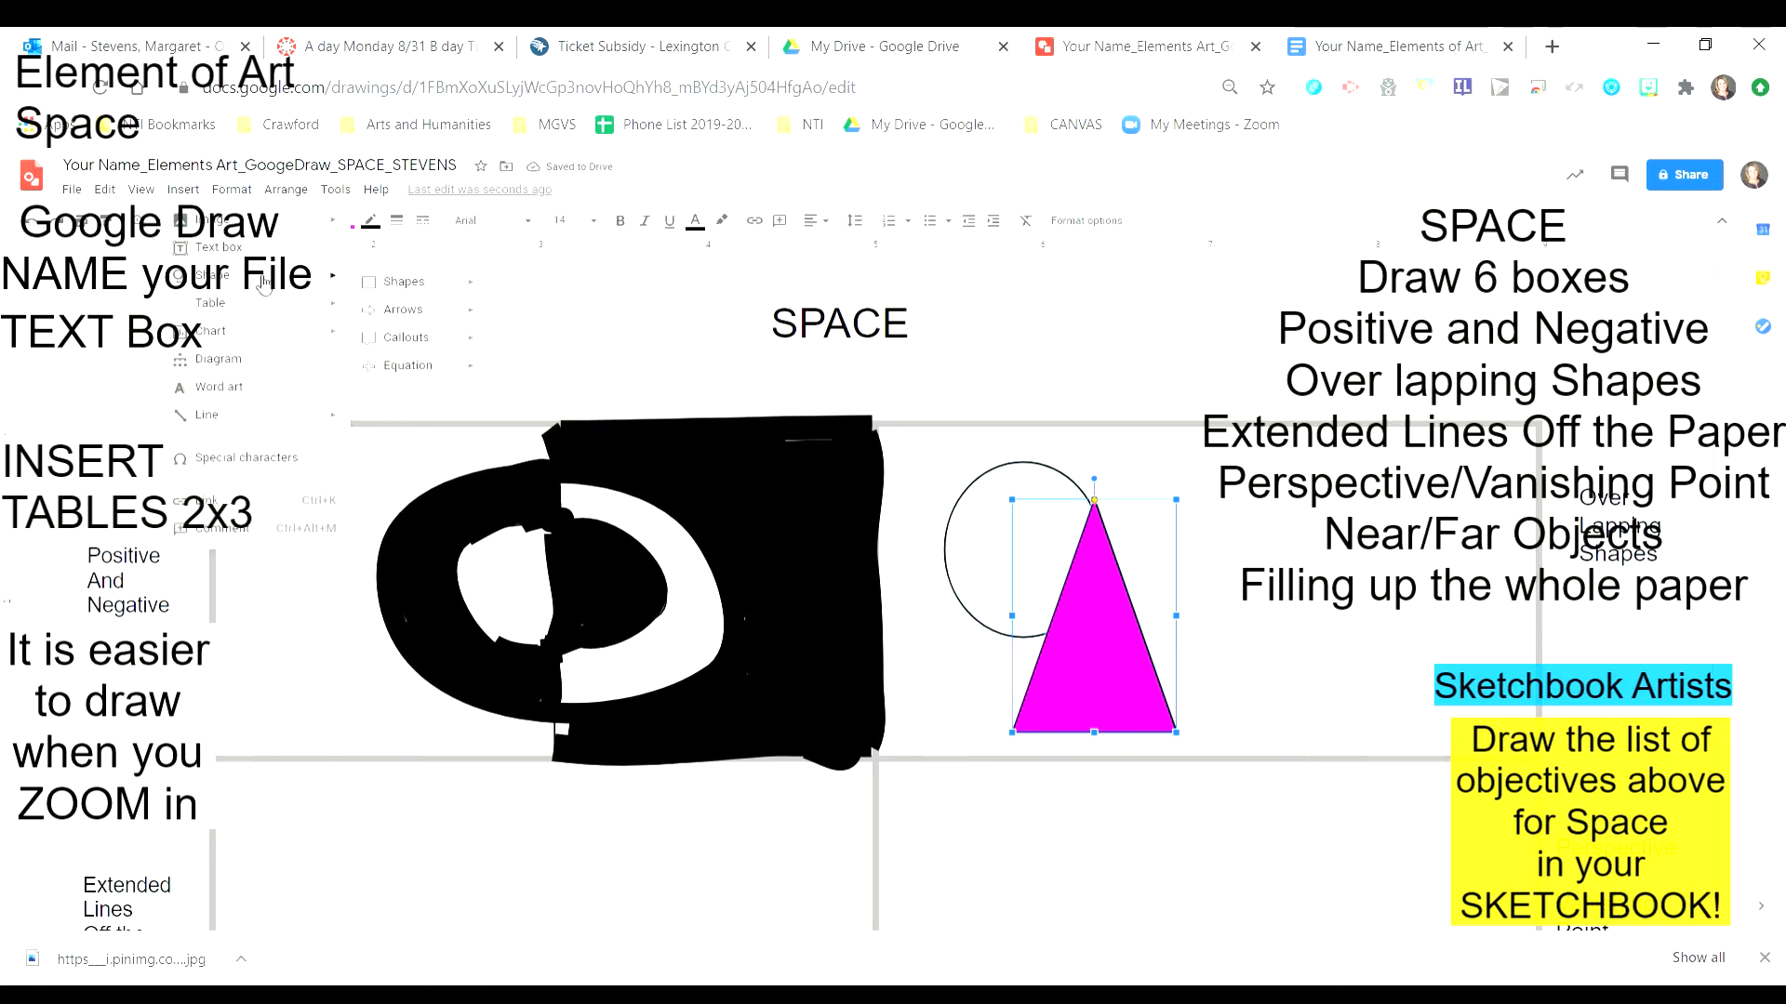
mouse_move(426, 294)
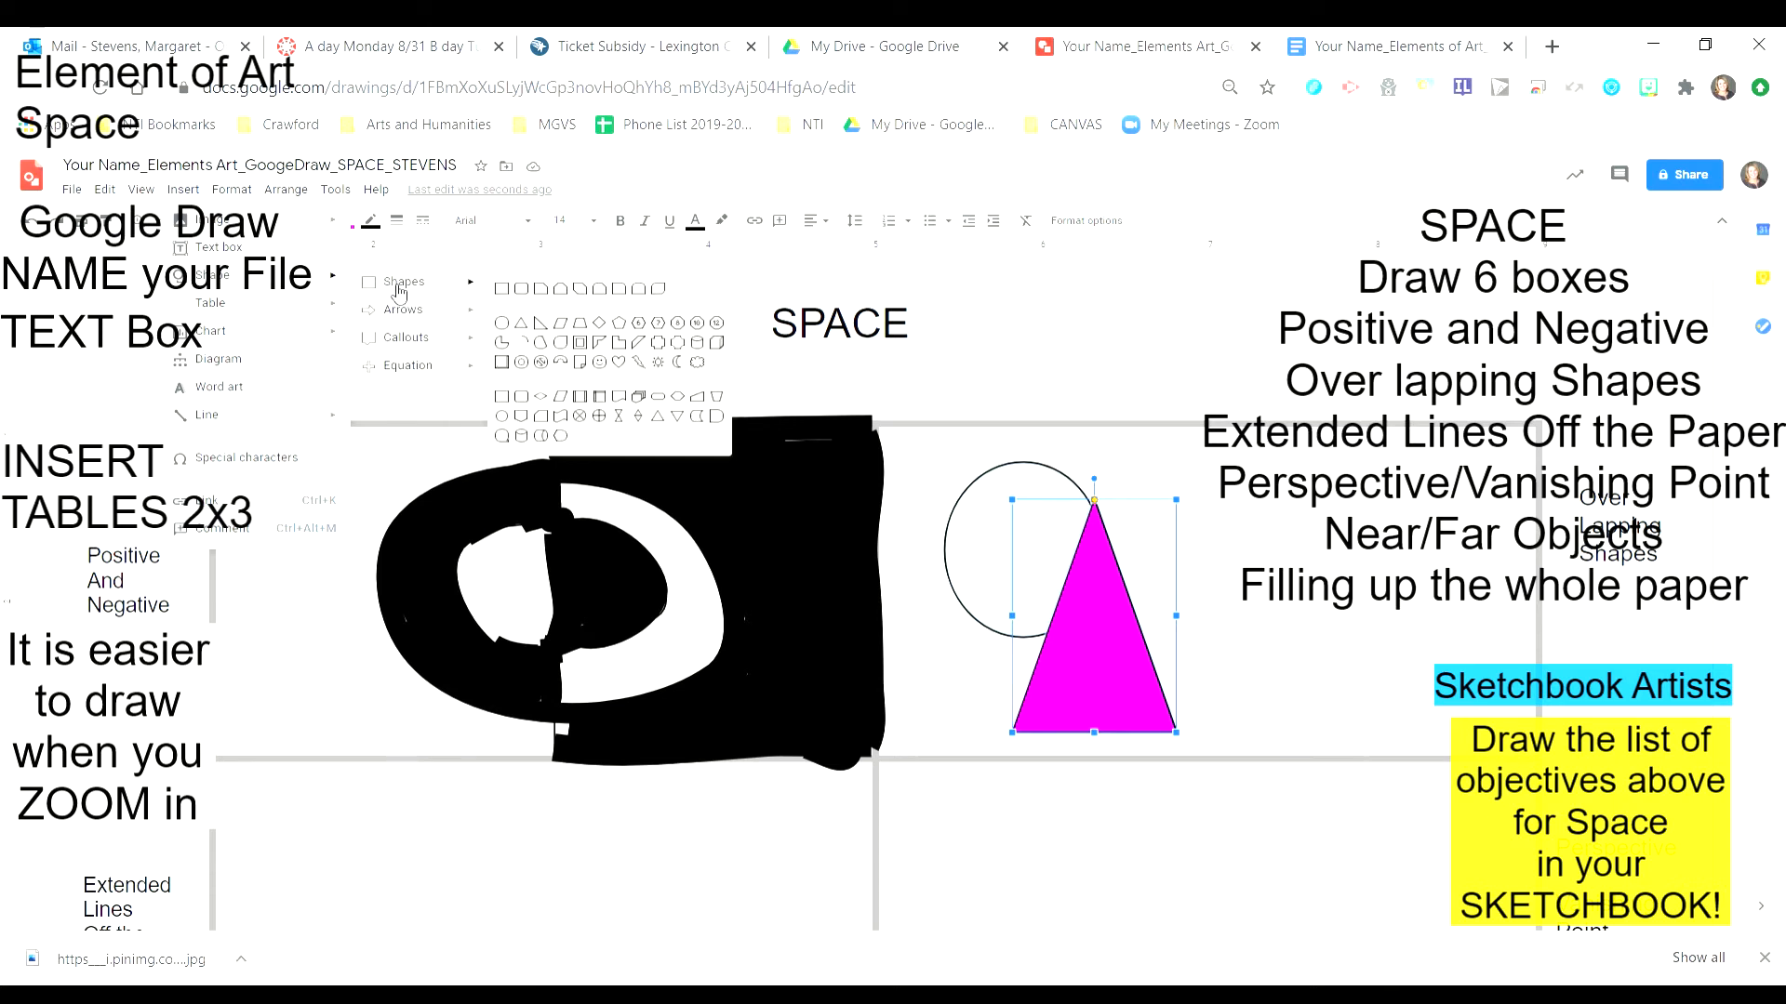
left_click(513, 400)
mouse_move(1137, 491)
left_mouse_down()
mouse_move(1486, 600)
mouse_move(1457, 607)
left_mouse_up()
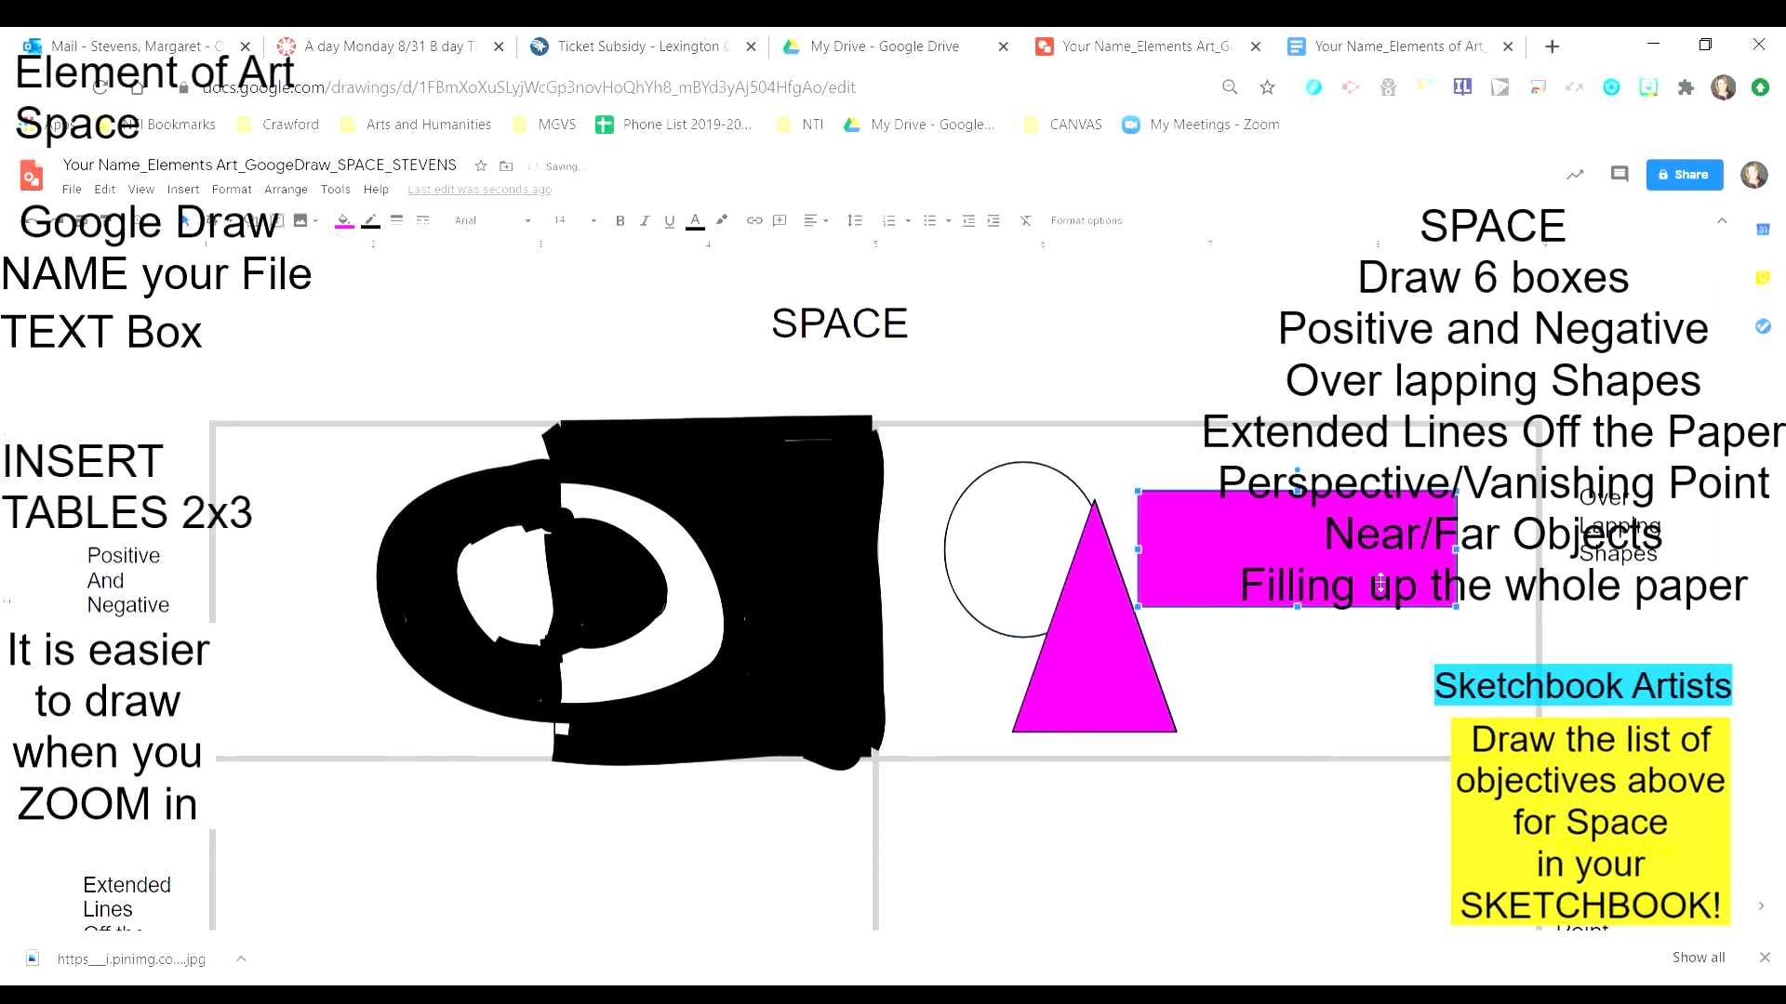
- Fill the rectangle with yellow and move it down to overlap the triangle's lower right corner
left_click(344, 223)
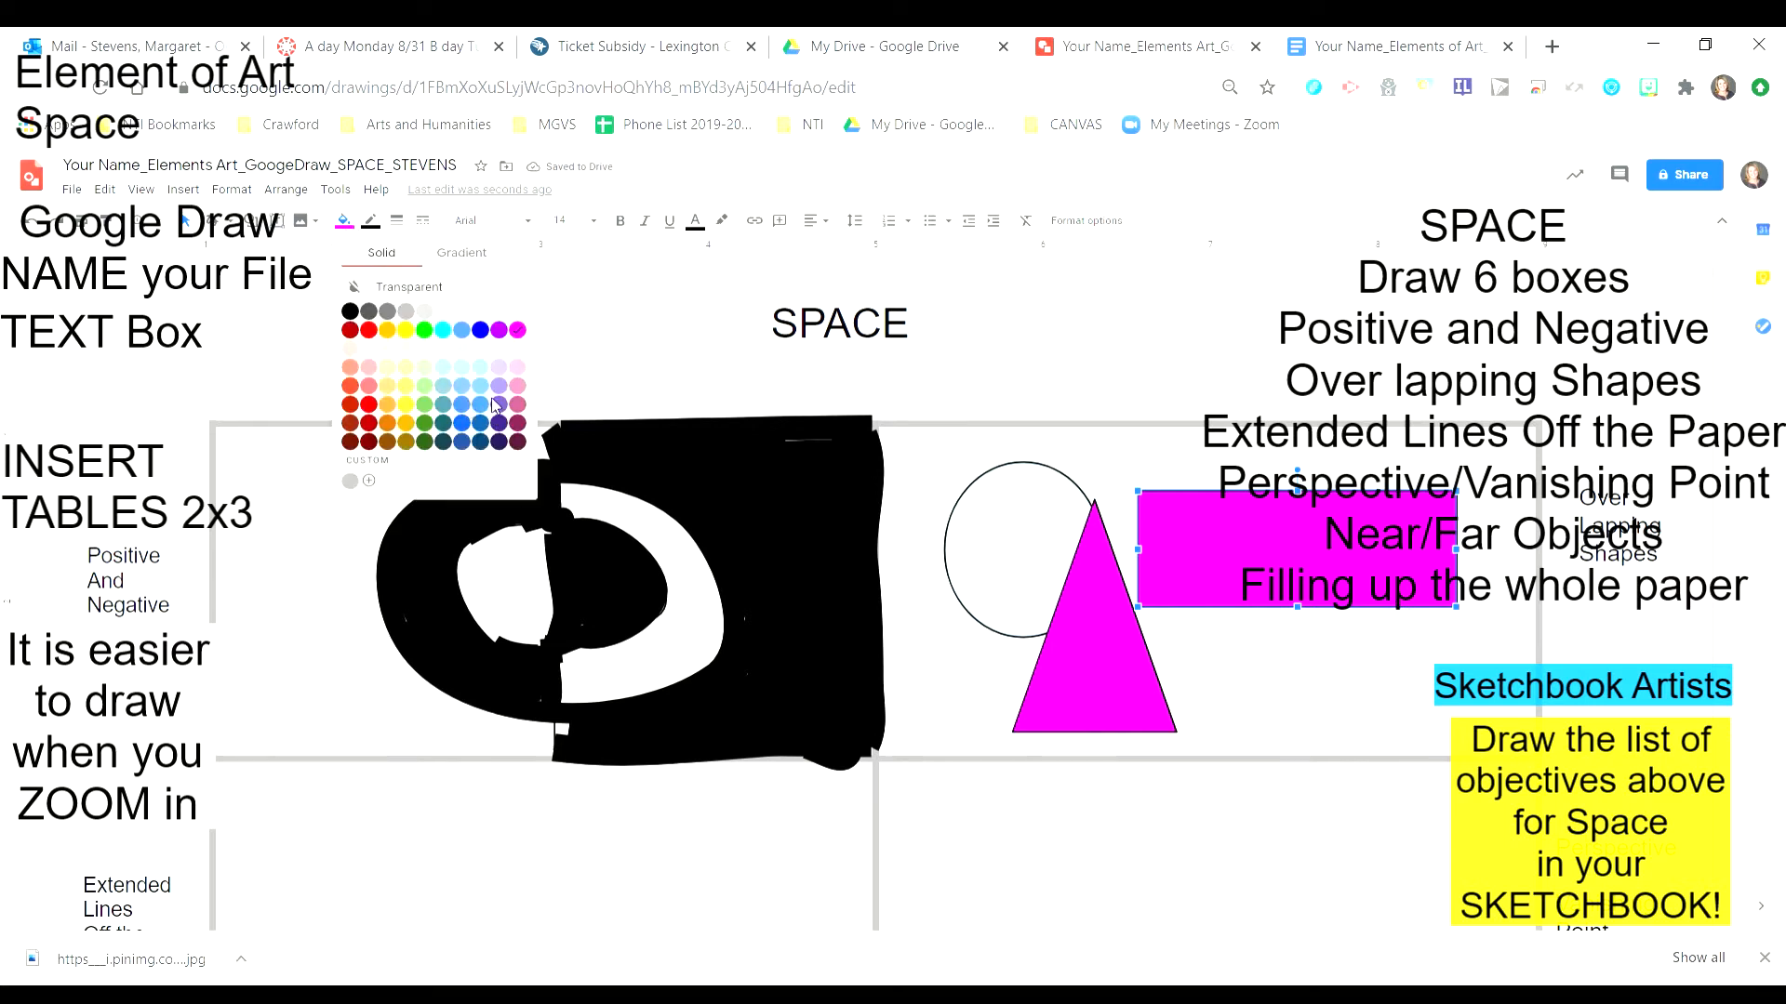
left_click(464, 388)
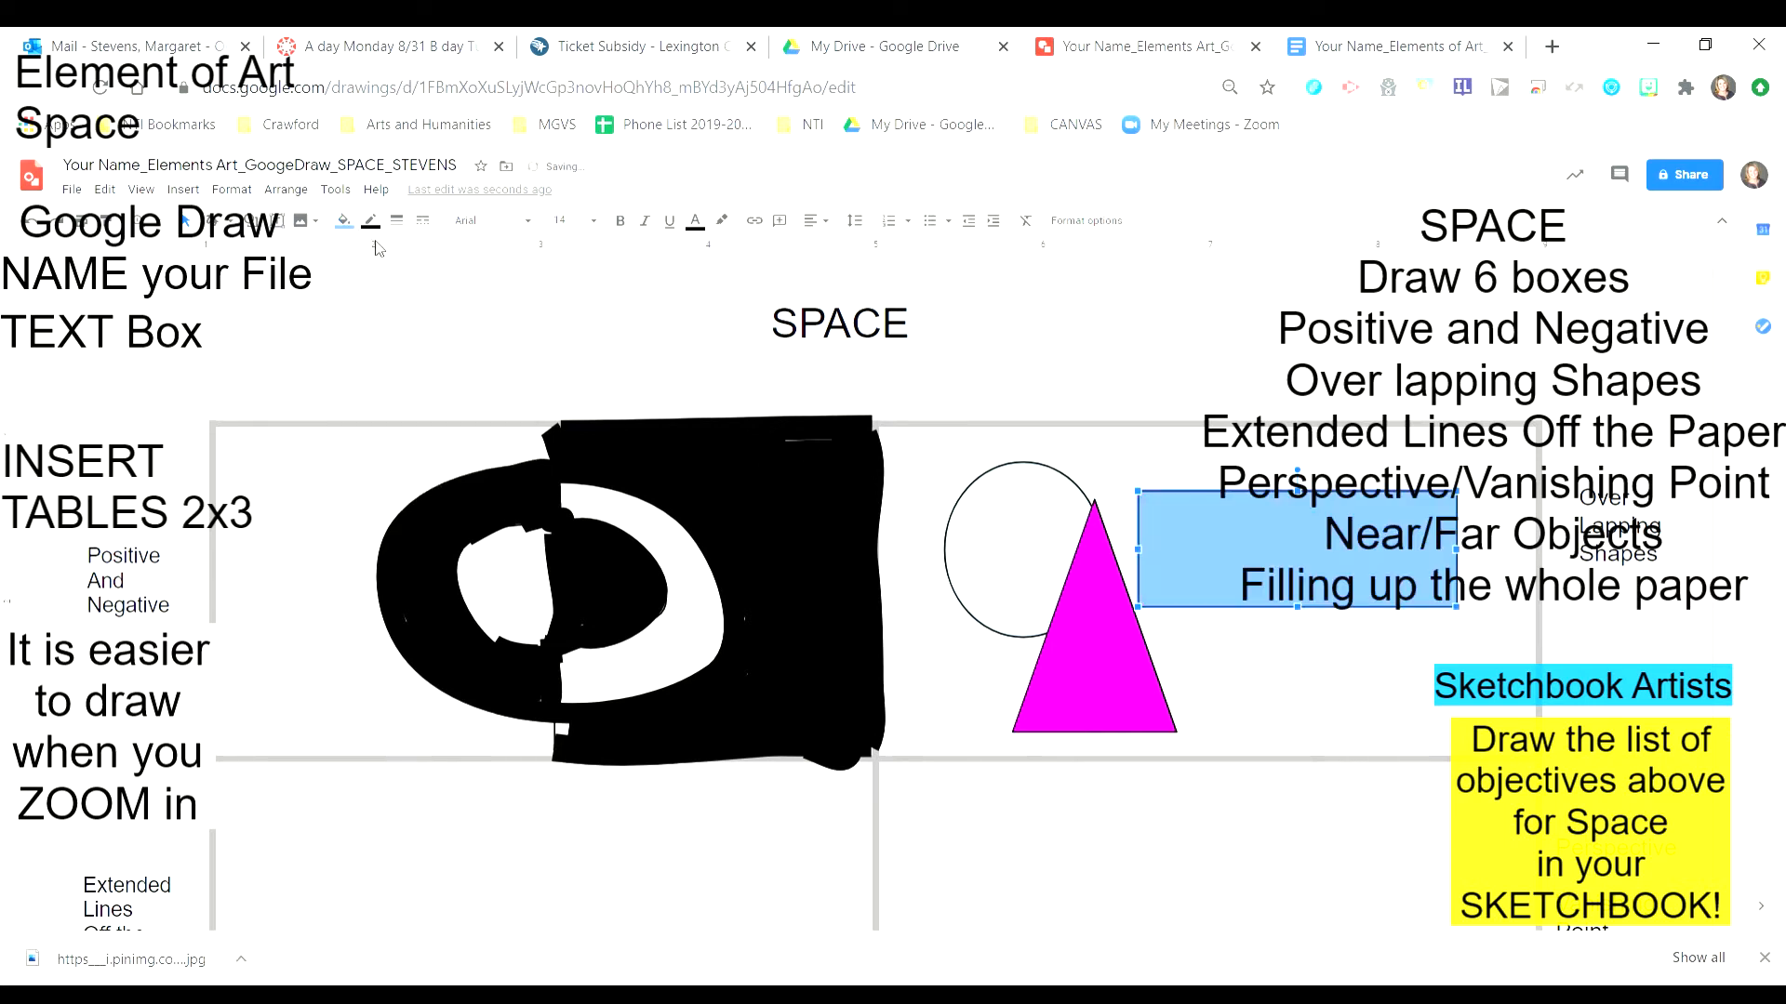
left_click(346, 223)
left_click(406, 330)
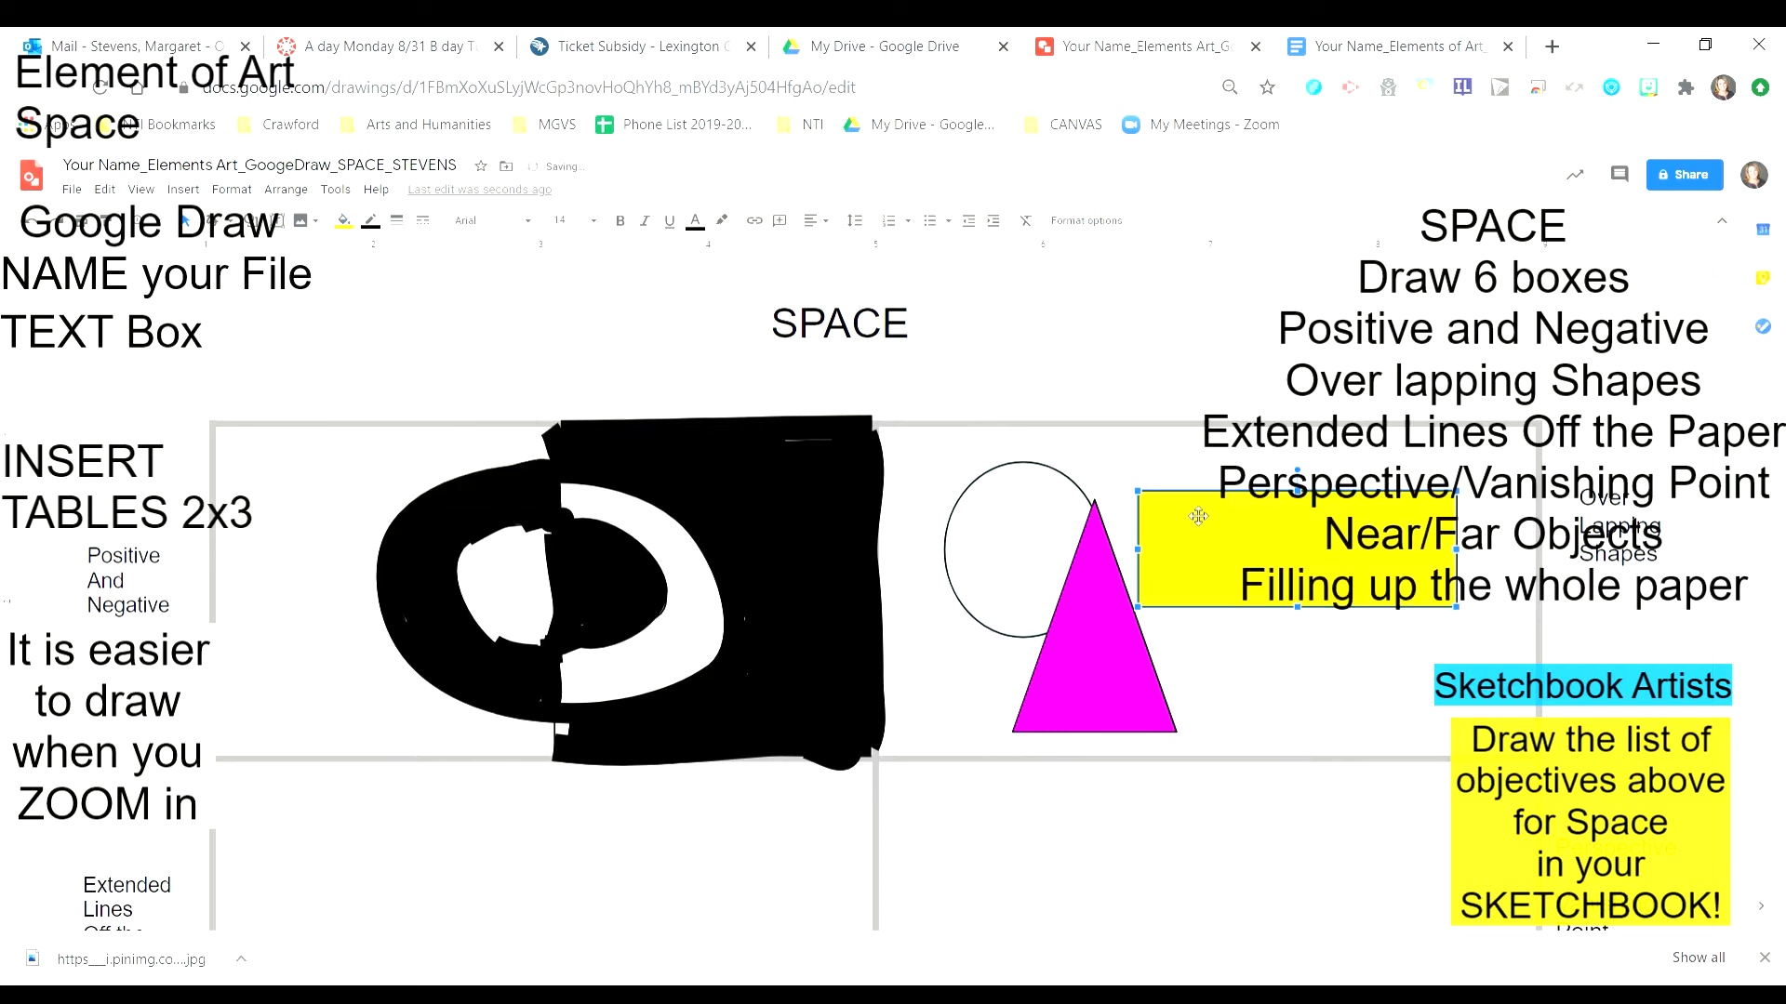
left_click_drag(1212, 587, 1163, 716)
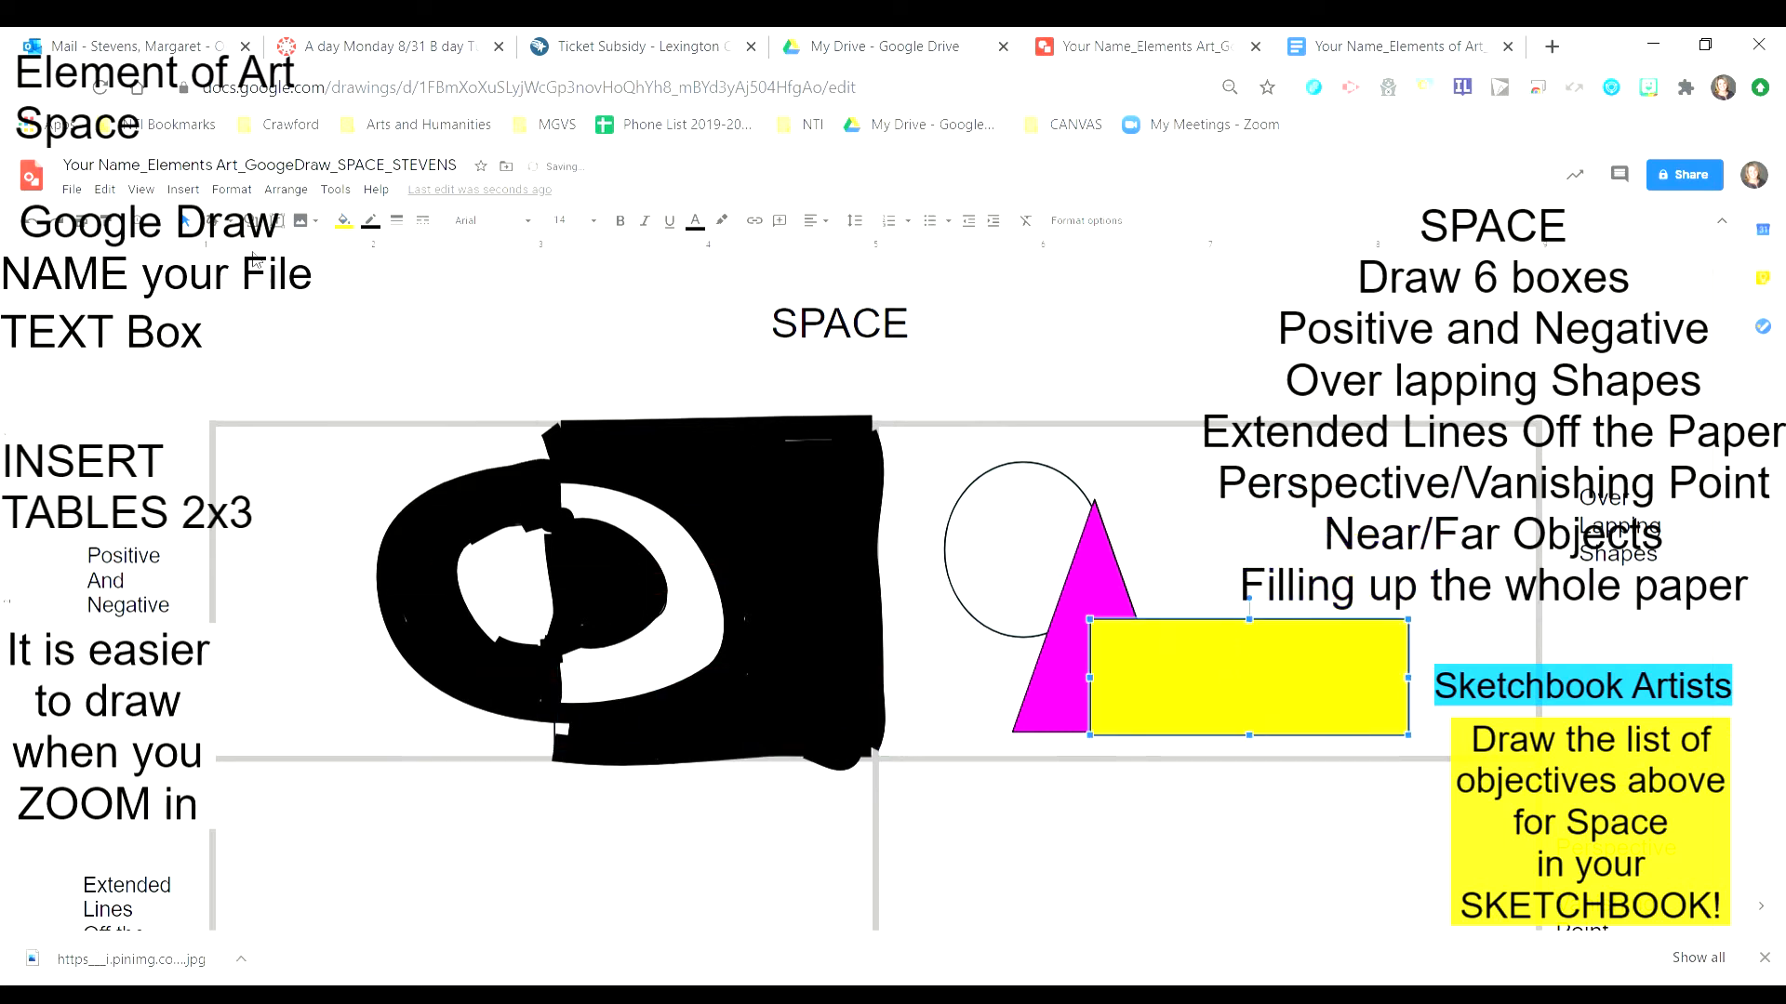
- Draw a diamond overlapping the right part of the yellow rectangle and fill it with dark green
left_click(198, 191)
left_click(239, 266)
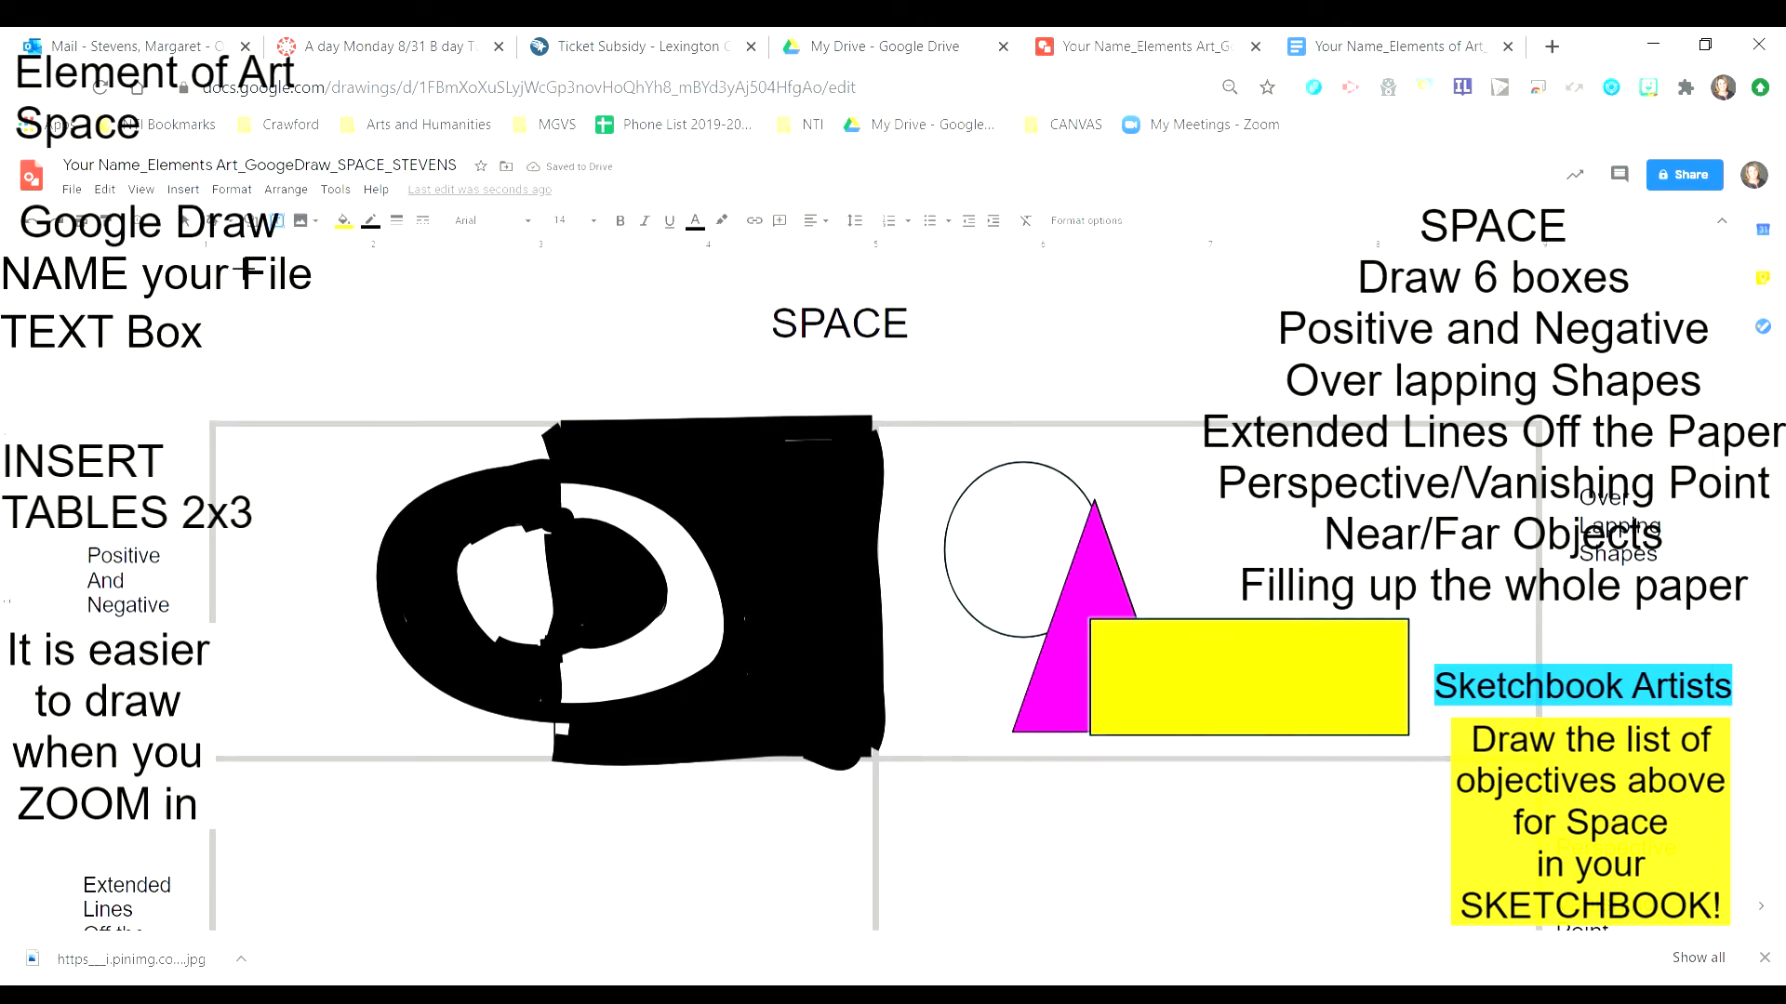
left_click(190, 190)
mouse_move(240, 286)
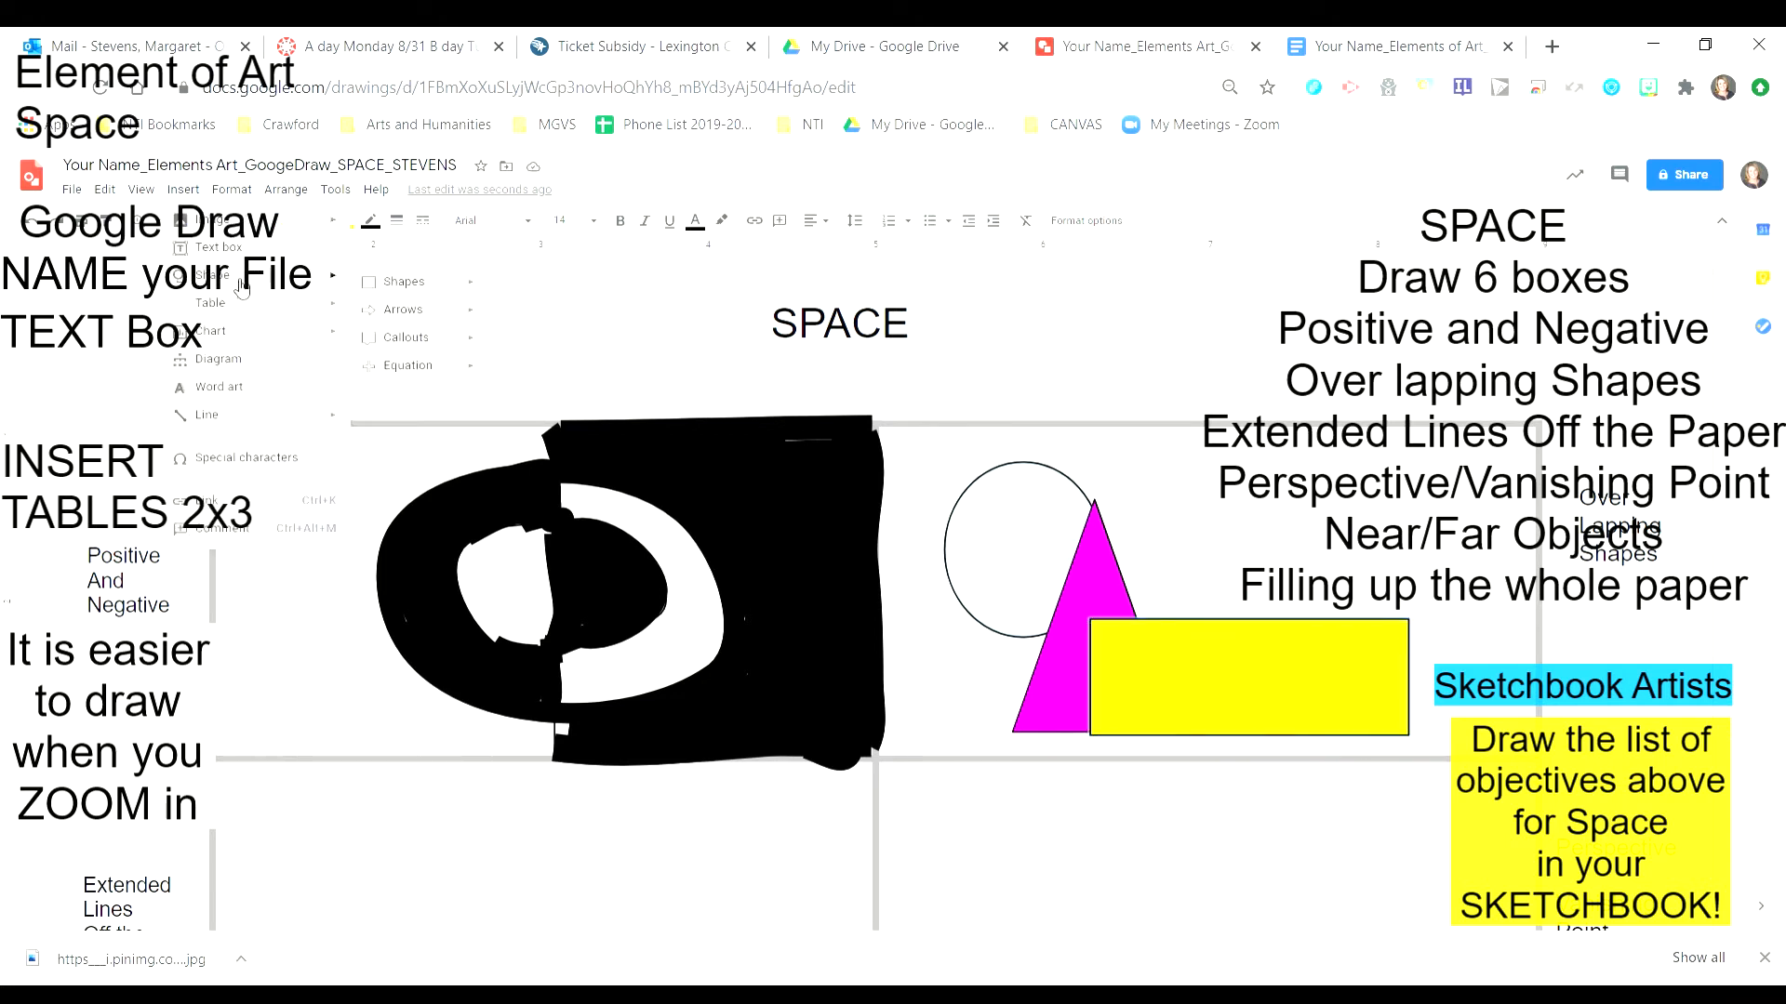
mouse_move(398, 292)
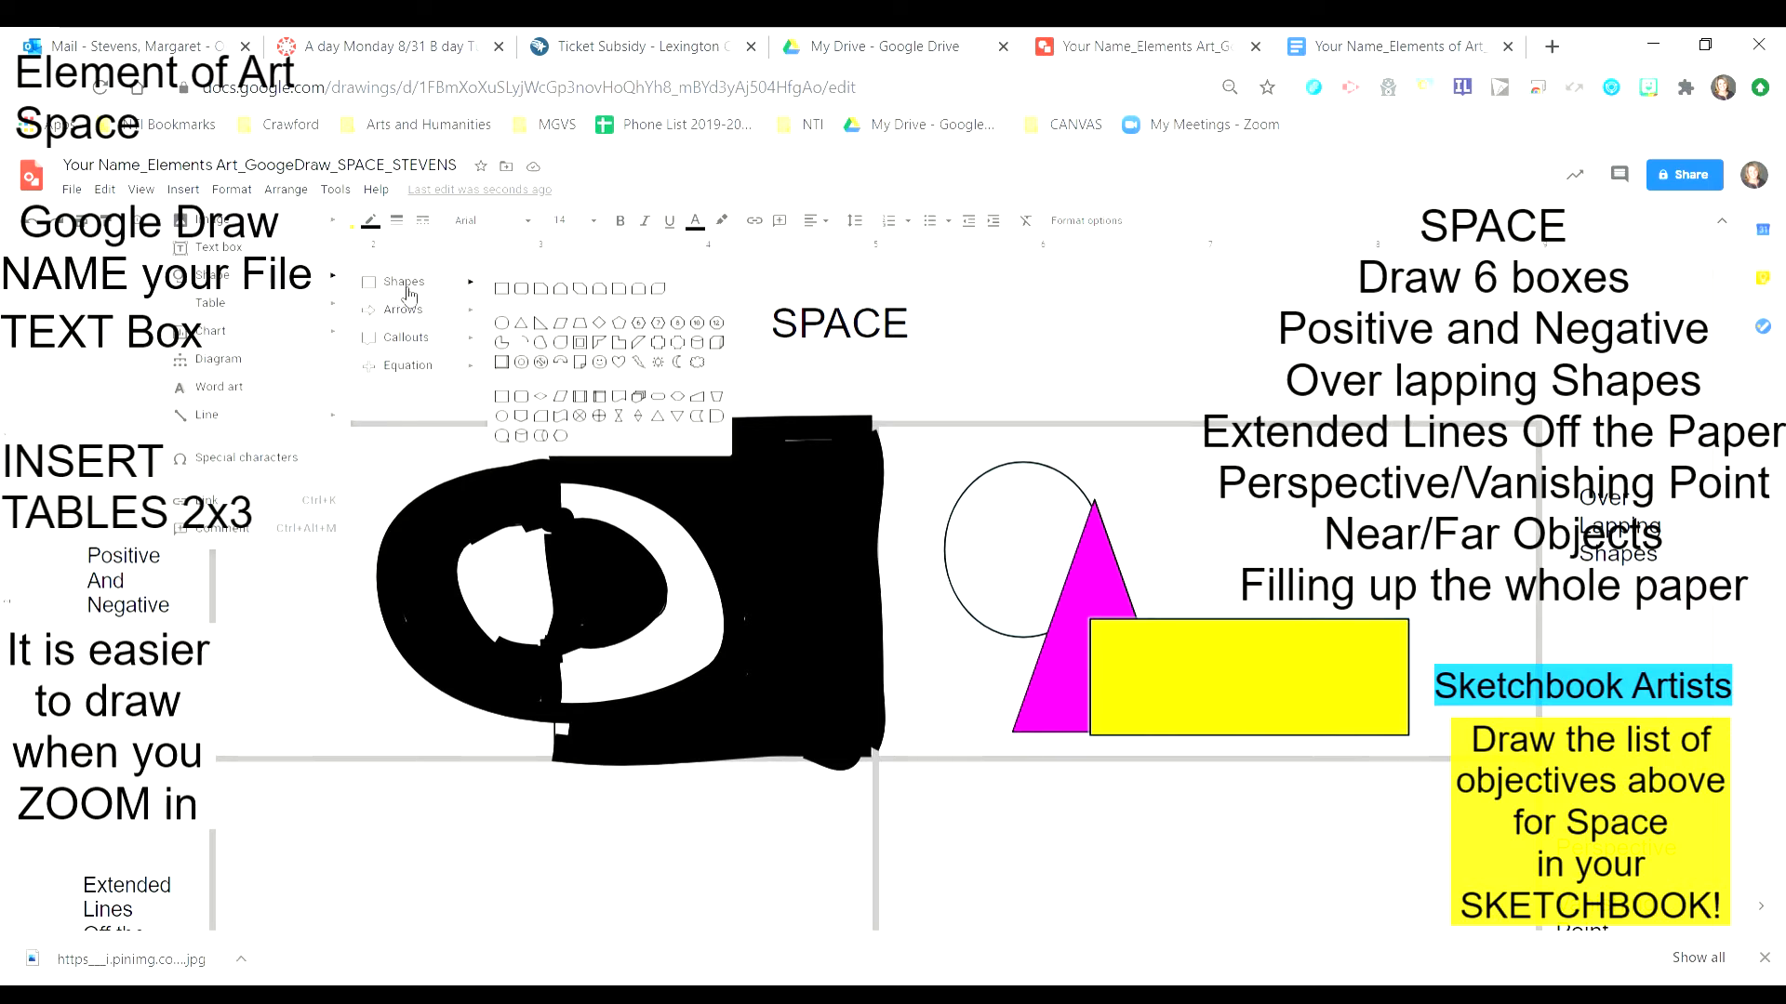
left_click(616, 322)
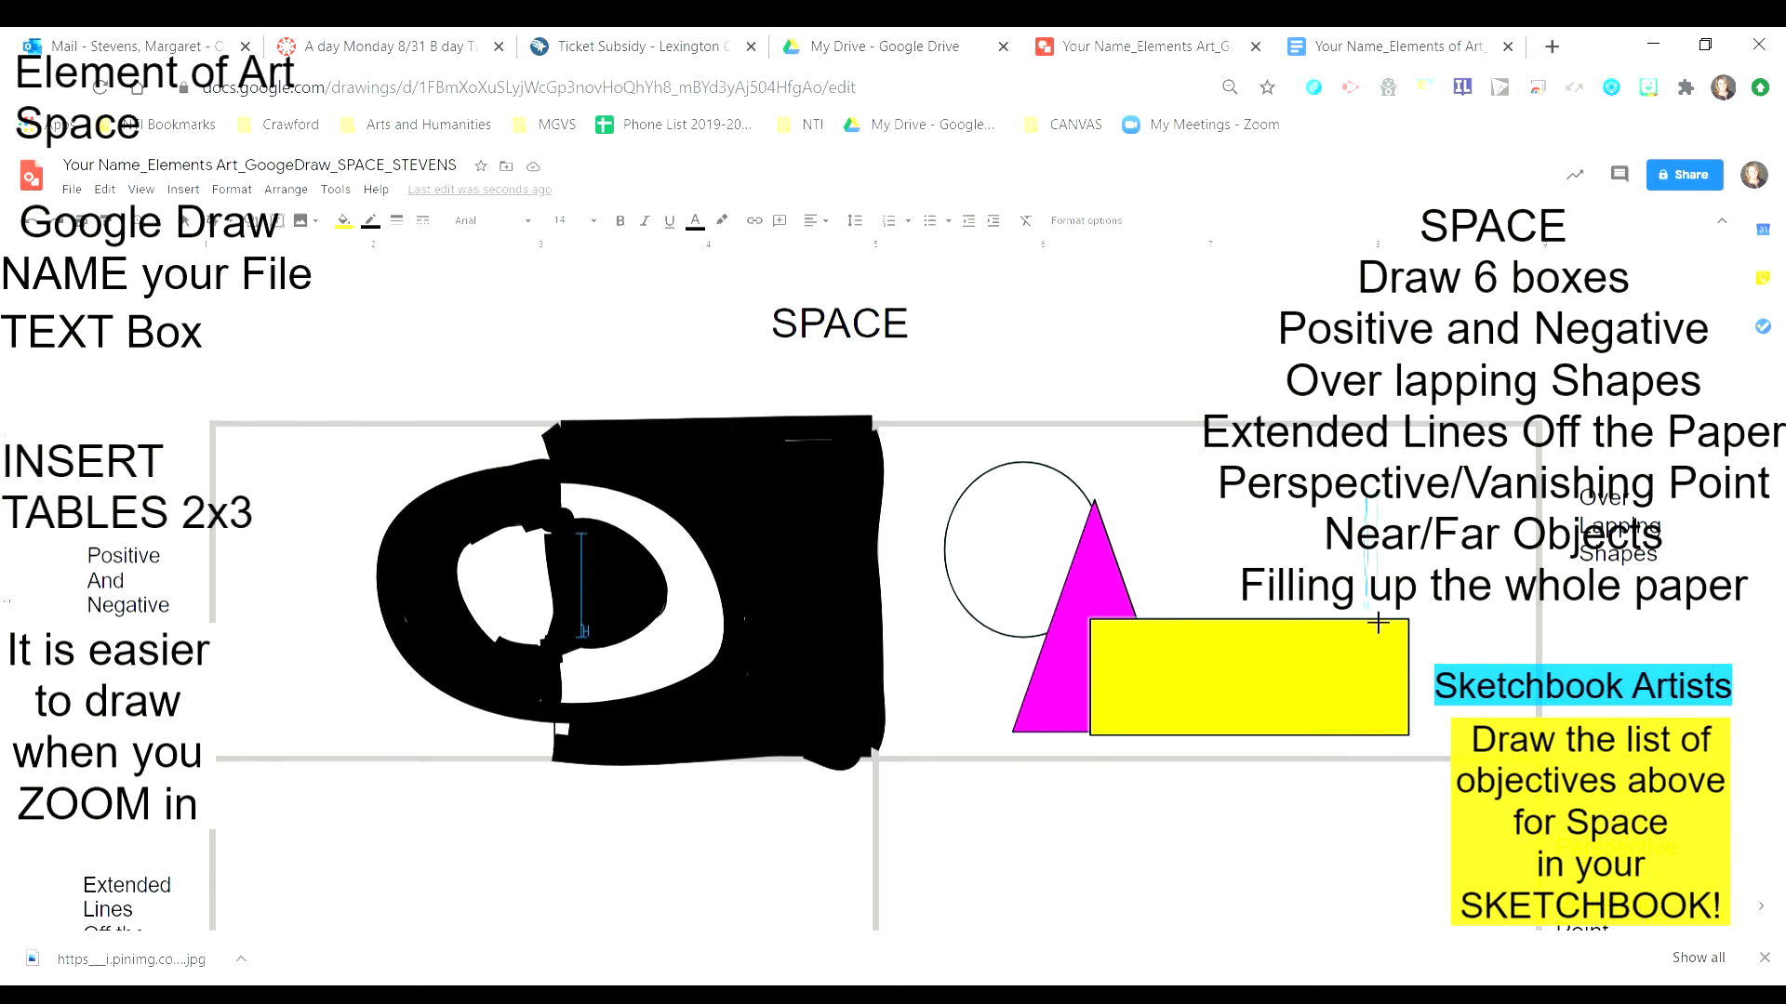
mouse_move(1378, 623)
left_mouse_down()
mouse_move(1315, 701)
mouse_move(1241, 729)
mouse_move(1221, 715)
left_mouse_up()
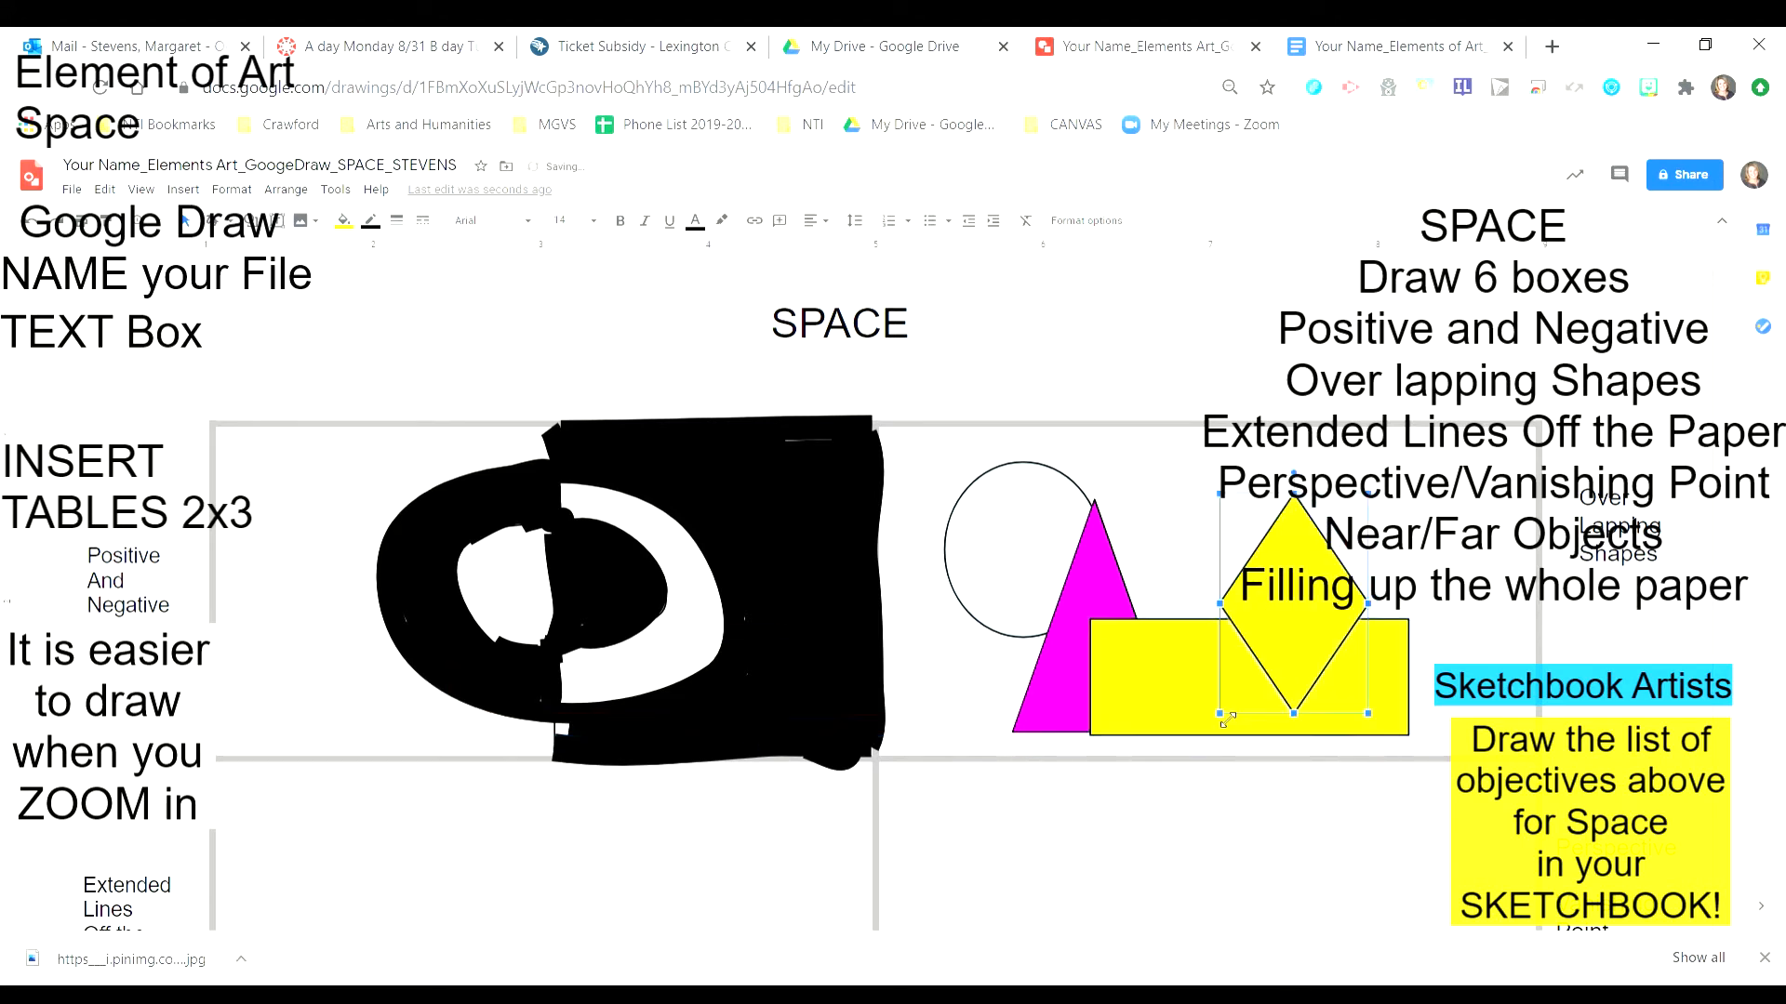
left_click(357, 231)
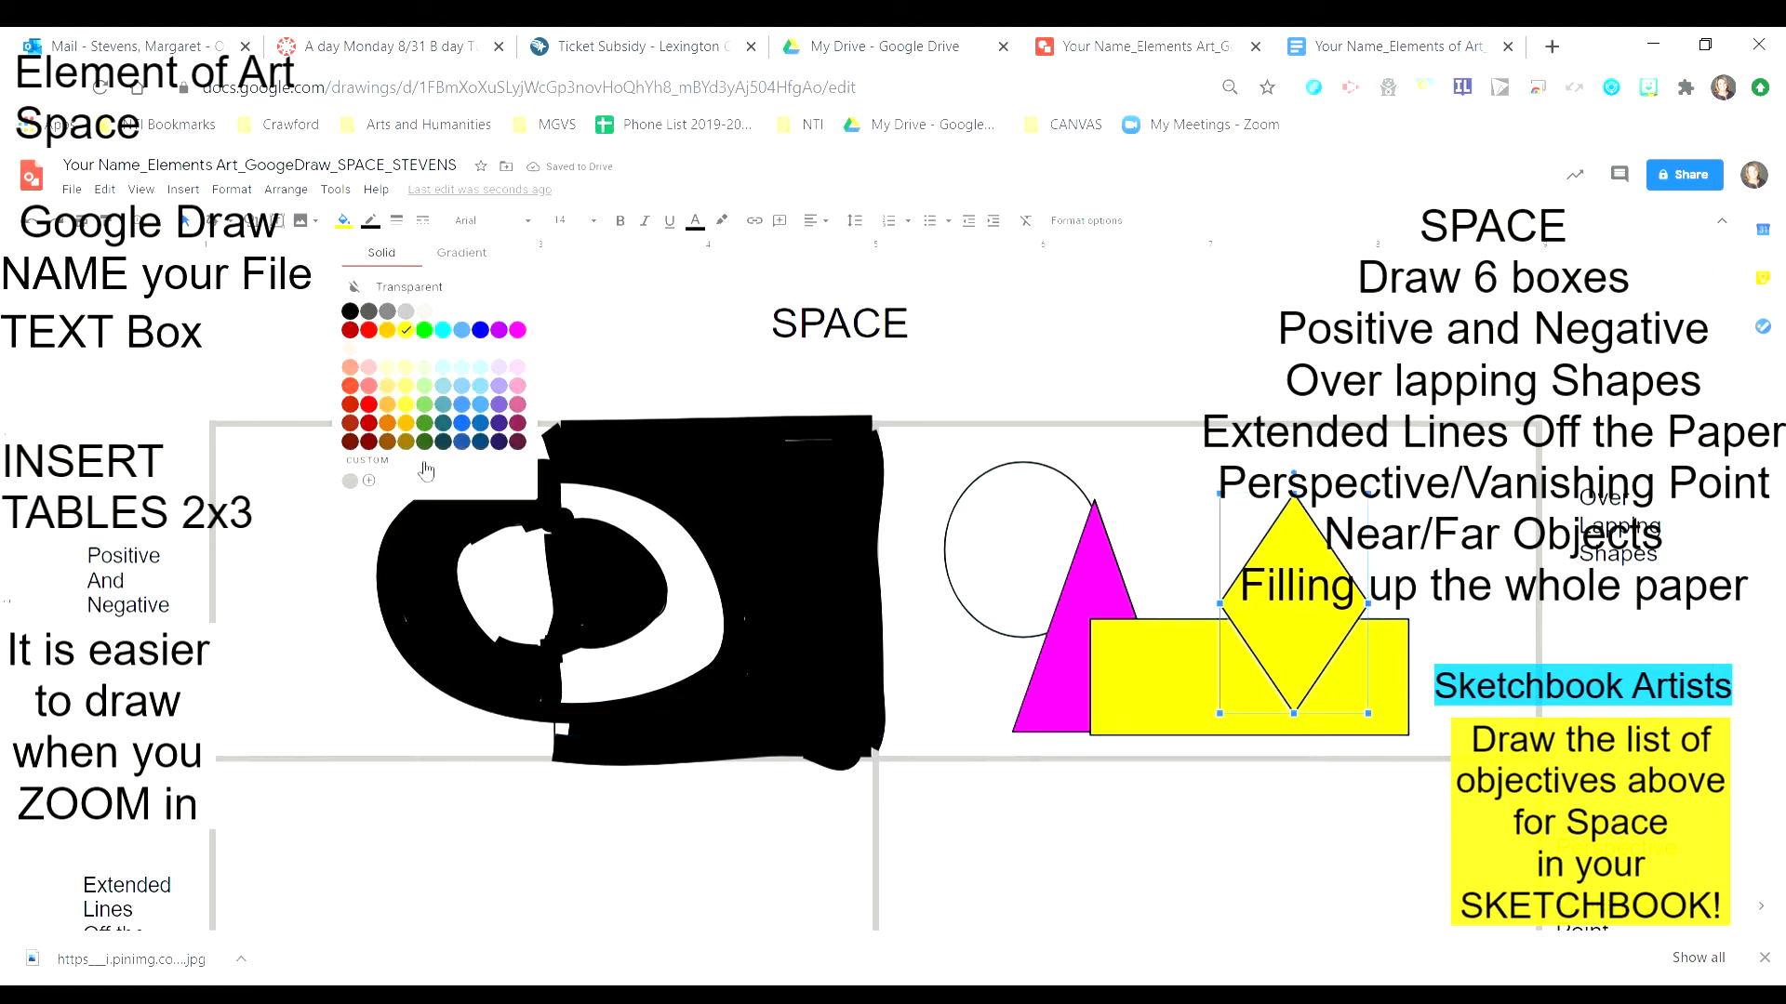
left_click(426, 424)
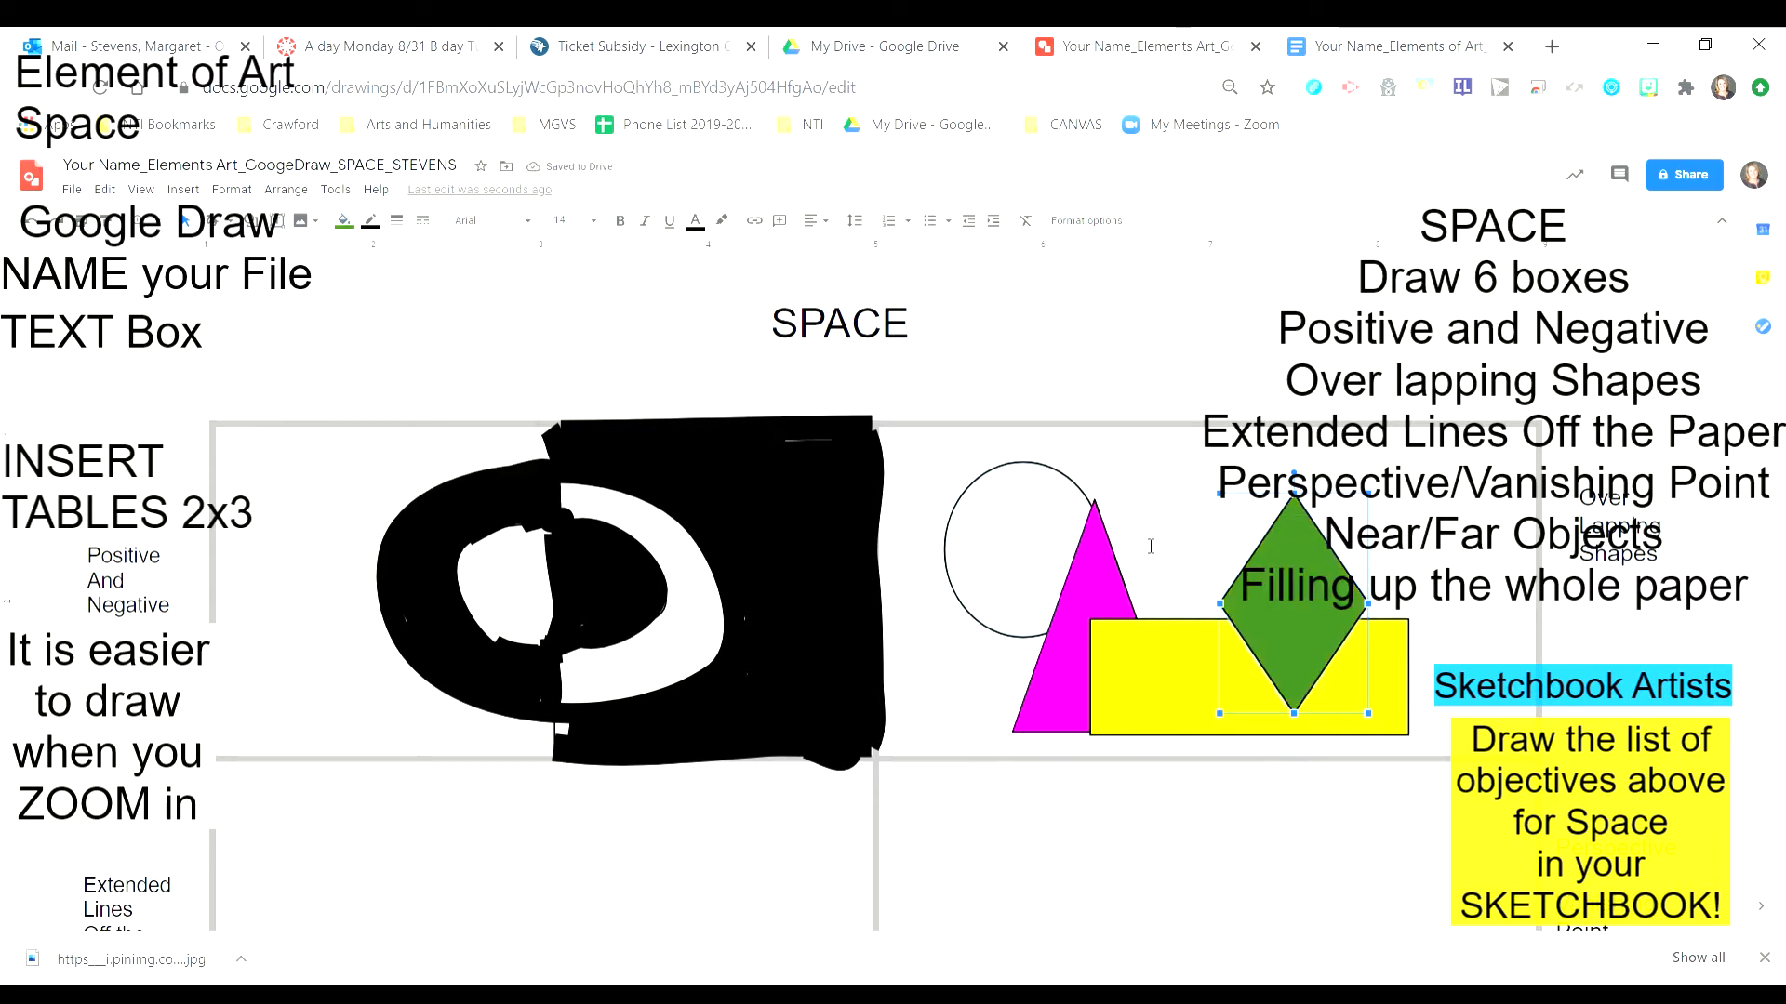
- Move the white oval to the right so it sits behind the triangle, rectangle and diamond
left_click_drag(982, 550, 1231, 570)
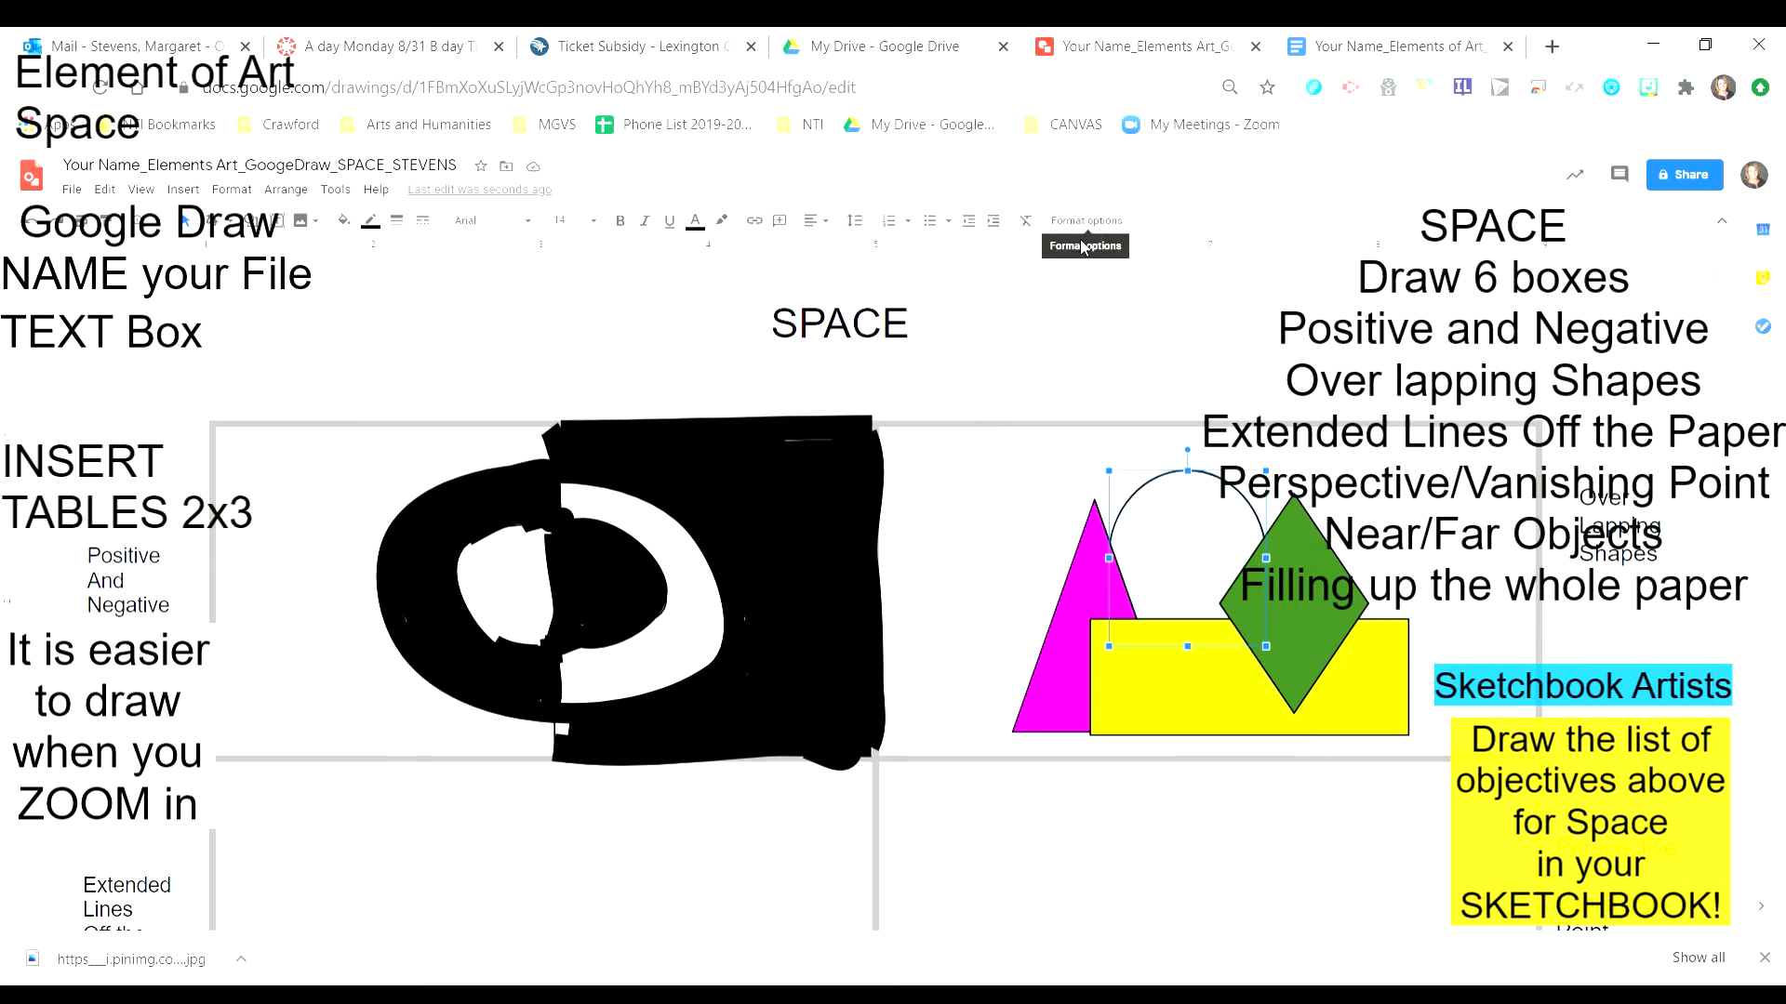
- Draw a freehand flower with the Scribble tool in the Extended Lines box: a round center surrounded by six inner petals
scroll(1065, 886, "down", 5)
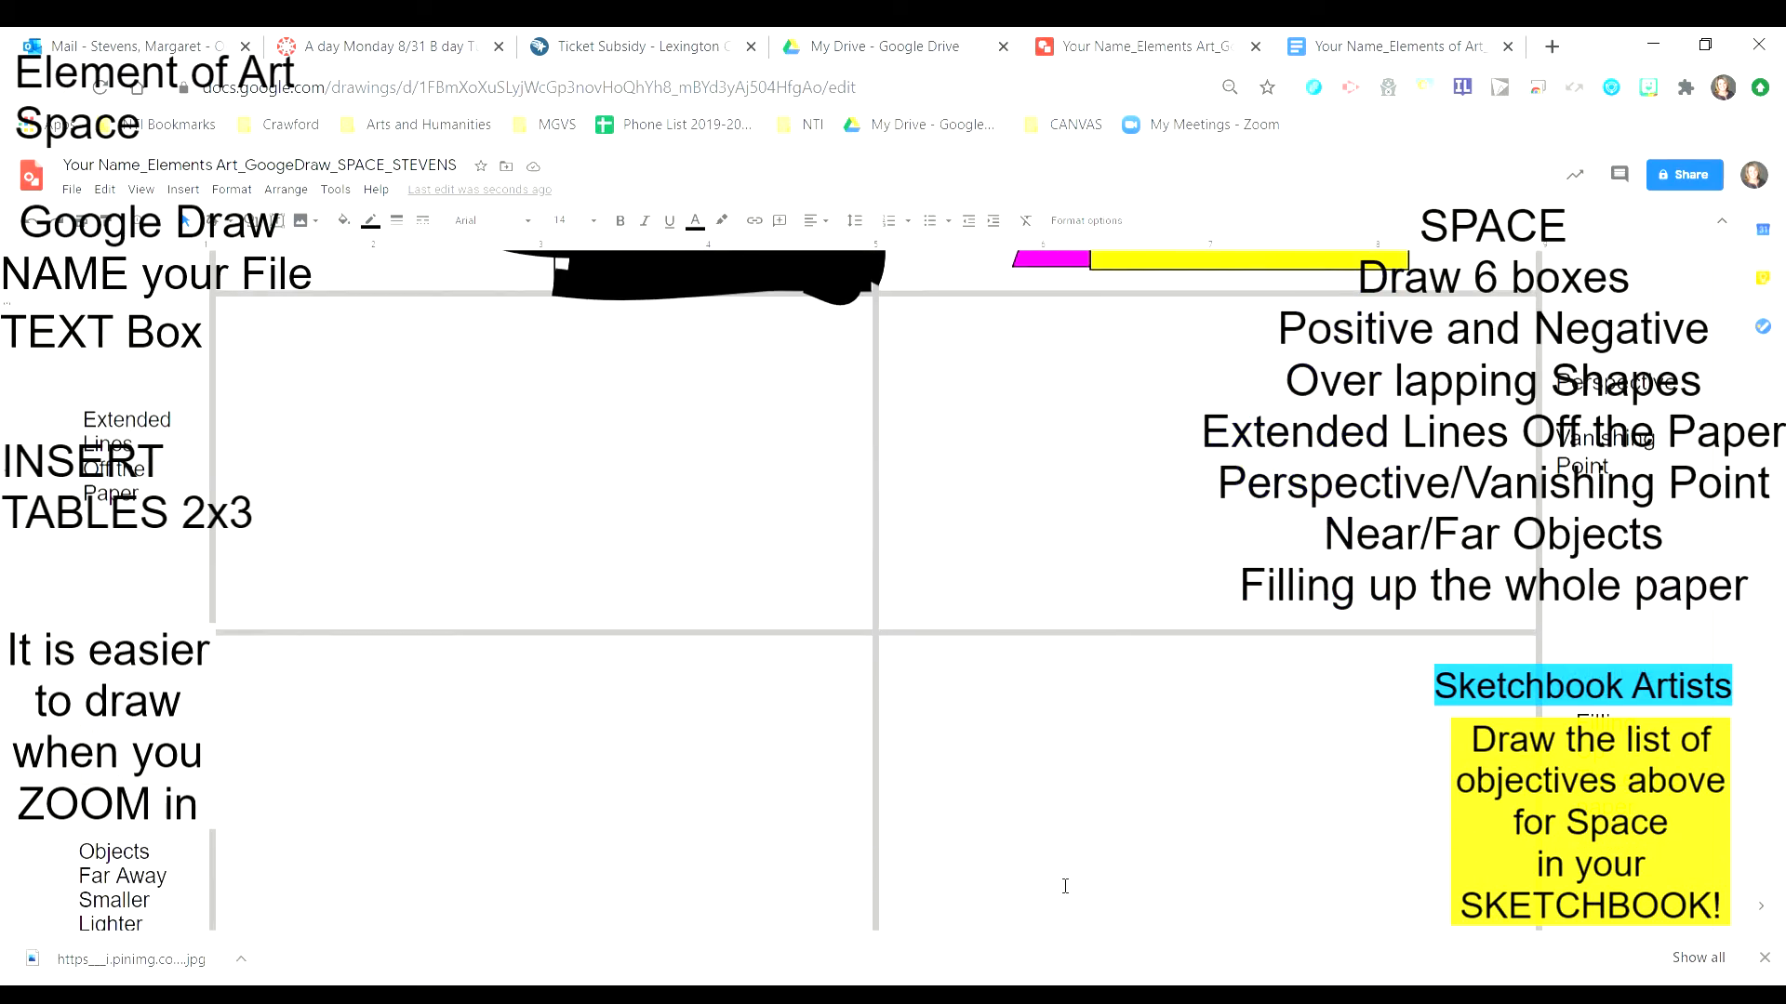
left_click(240, 226)
left_click(244, 419)
left_click(398, 224)
left_click(430, 336)
left_click_drag(524, 435, 527, 435)
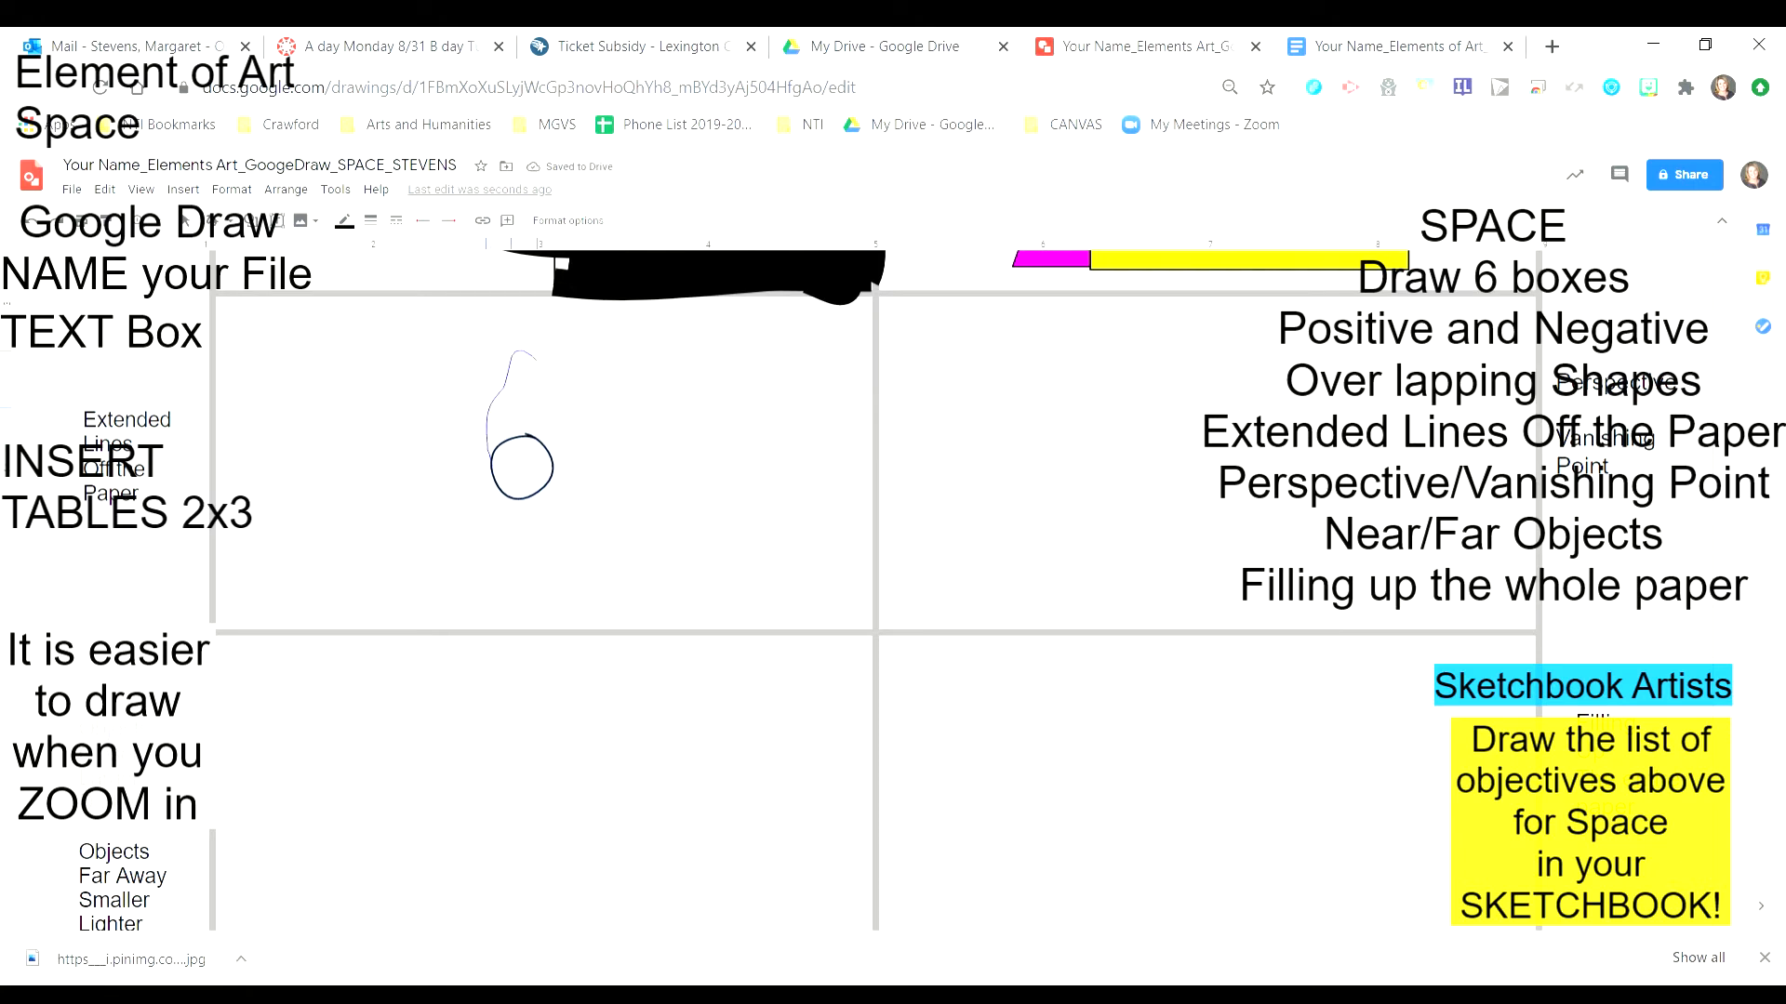
mouse_move(536, 362)
left_mouse_down()
mouse_move(535, 432)
mouse_move(438, 392)
left_mouse_up()
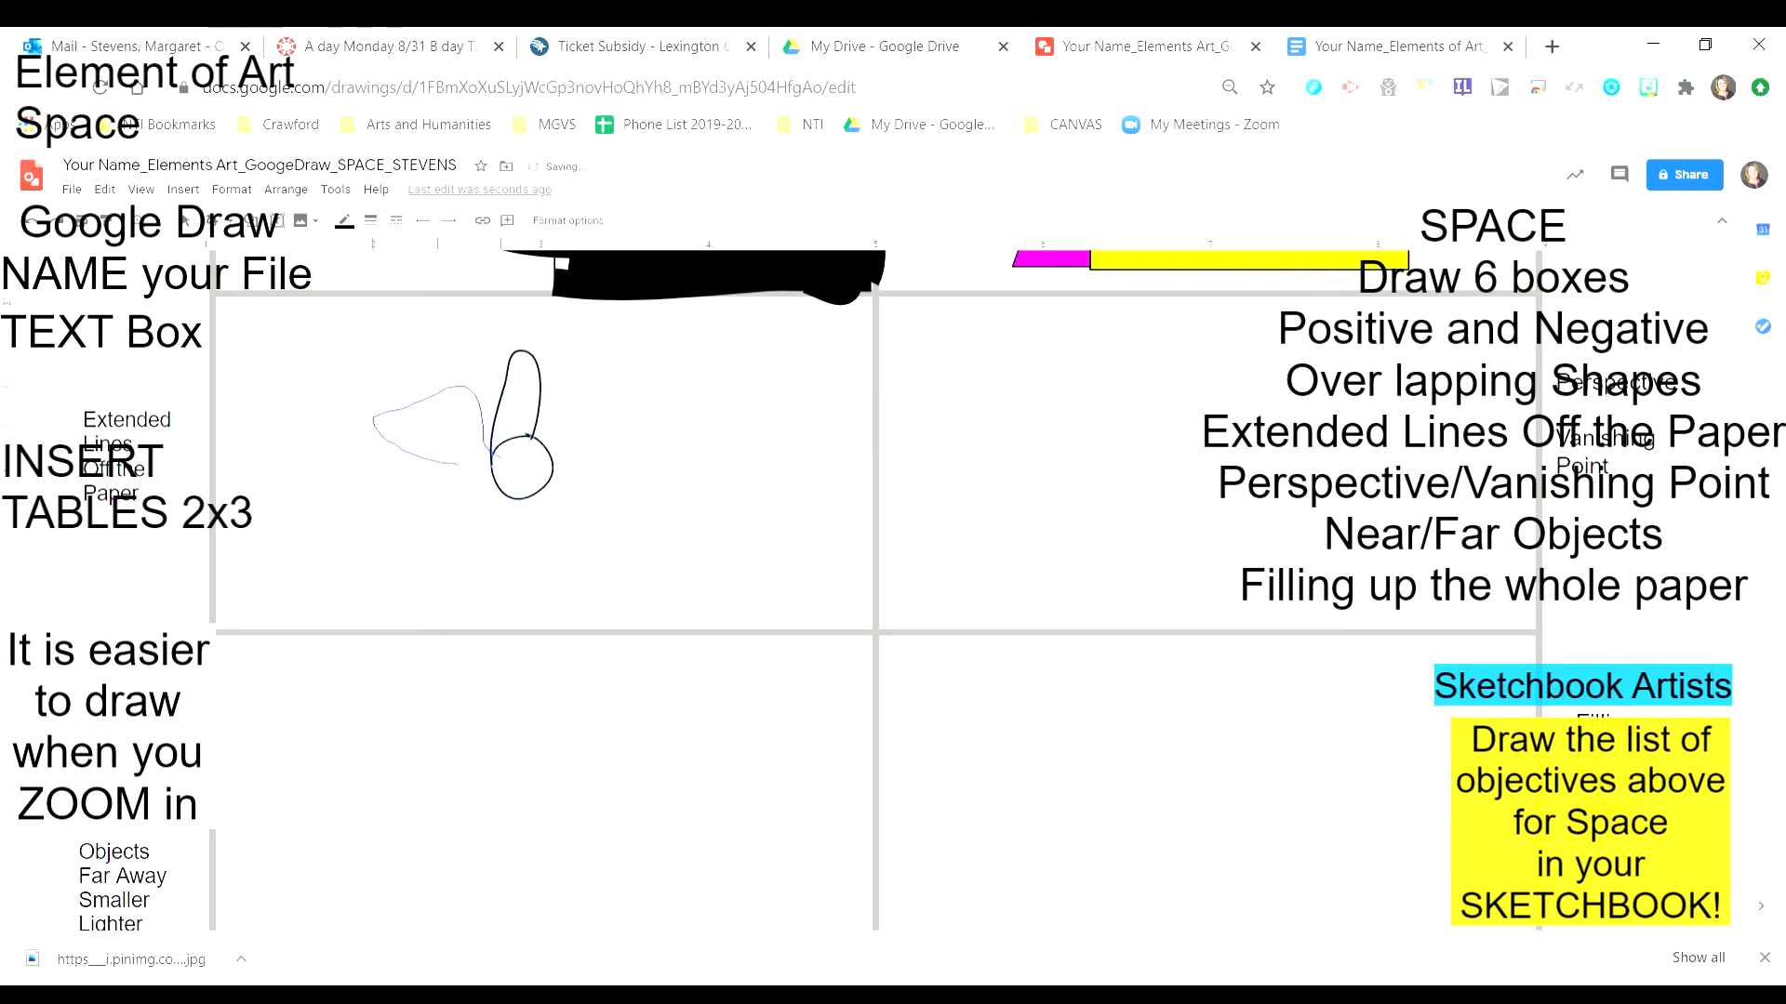
left_click_drag(459, 463, 504, 474)
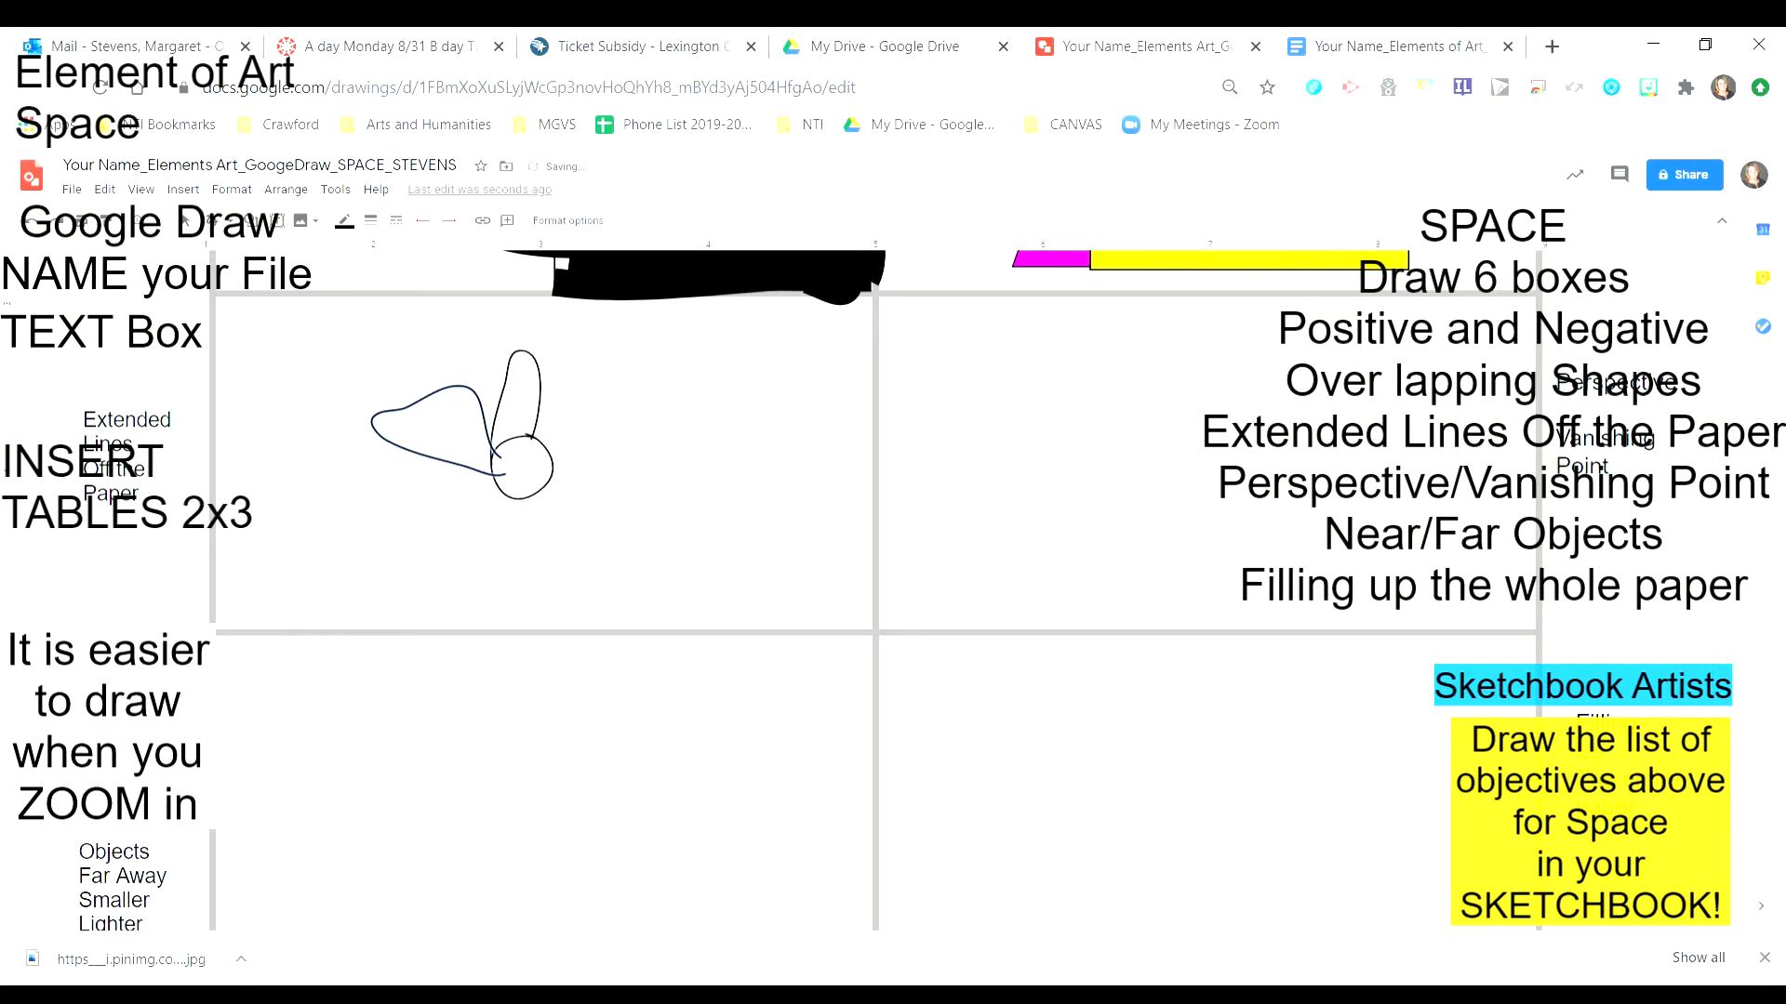
mouse_move(509, 596)
left_mouse_down()
mouse_move(569, 550)
mouse_move(543, 487)
mouse_move(442, 491)
mouse_move(407, 564)
mouse_move(512, 506)
mouse_move(642, 539)
mouse_move(648, 506)
mouse_move(580, 463)
mouse_move(591, 385)
mouse_move(620, 391)
mouse_move(550, 444)
left_mouse_up()
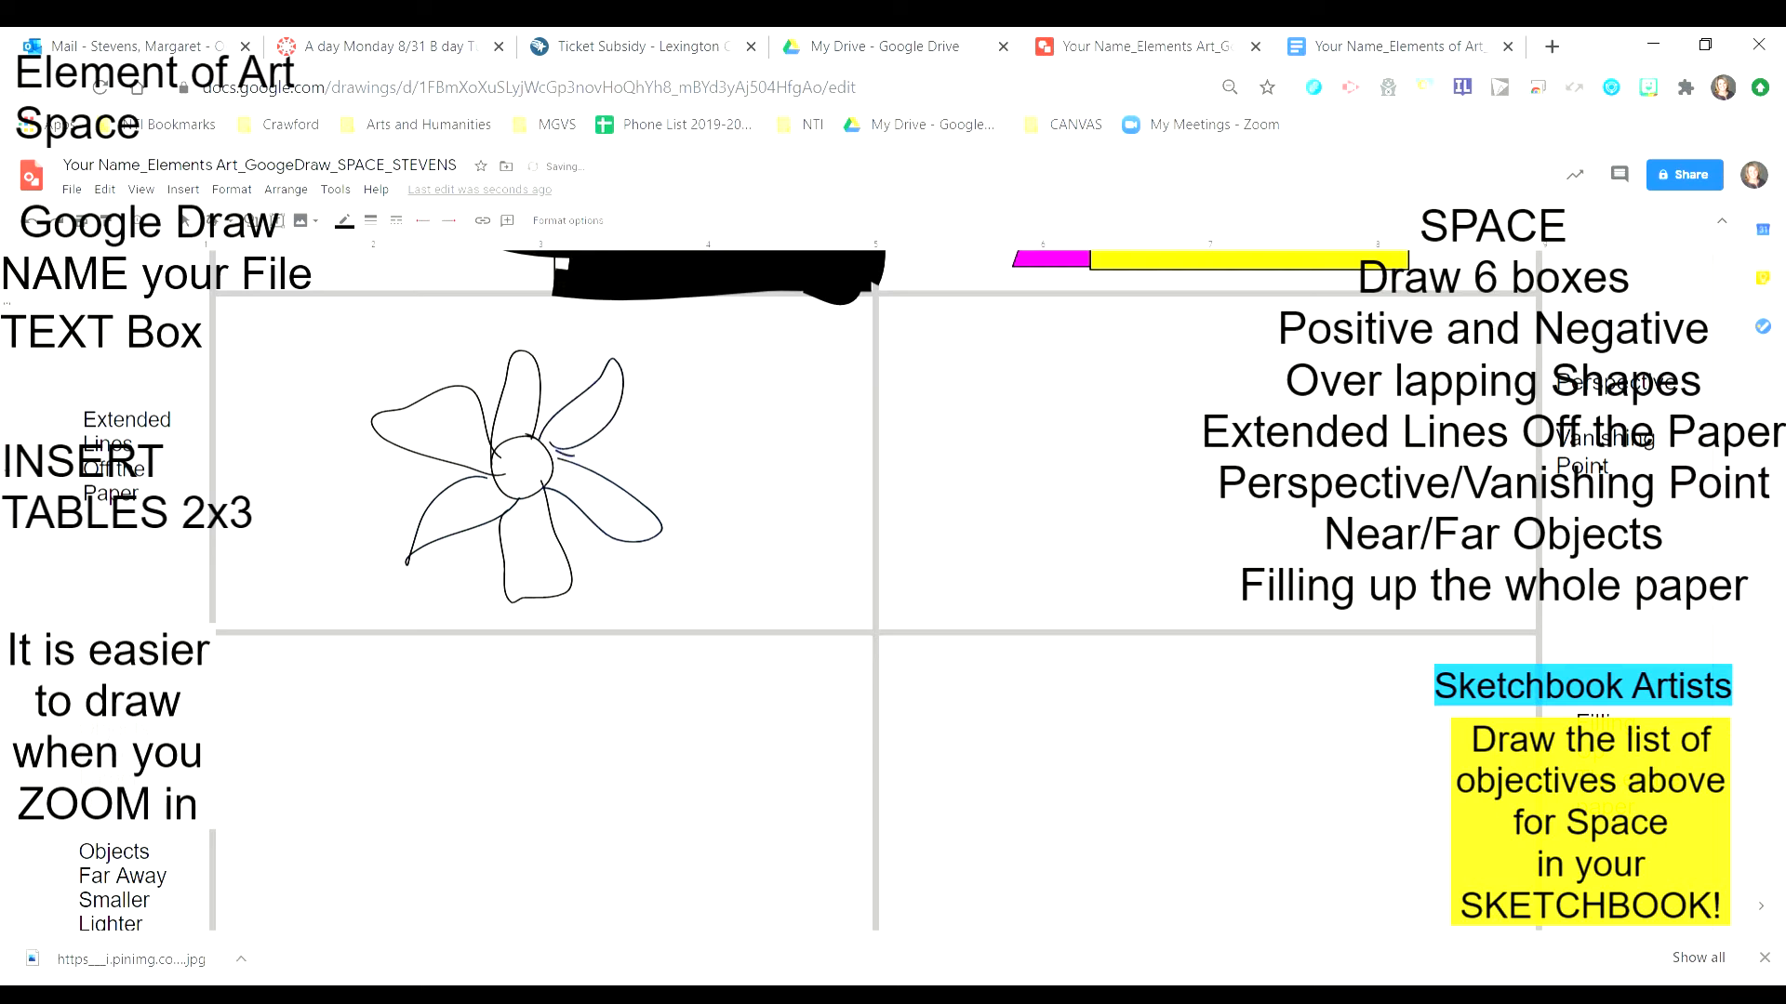
- Add larger outer petals around the inner ones and short detail lines radiating from the flower's center
mouse_move(498, 439)
left_mouse_down()
mouse_move(511, 288)
mouse_move(574, 374)
mouse_move(574, 407)
left_mouse_up()
mouse_move(467, 482)
left_mouse_down()
mouse_move(357, 446)
mouse_move(435, 355)
mouse_move(483, 352)
left_mouse_up()
mouse_move(431, 478)
left_mouse_down()
mouse_move(368, 621)
mouse_move(503, 546)
left_mouse_up()
mouse_move(521, 611)
left_mouse_down()
mouse_move(617, 634)
mouse_move(576, 502)
left_mouse_up()
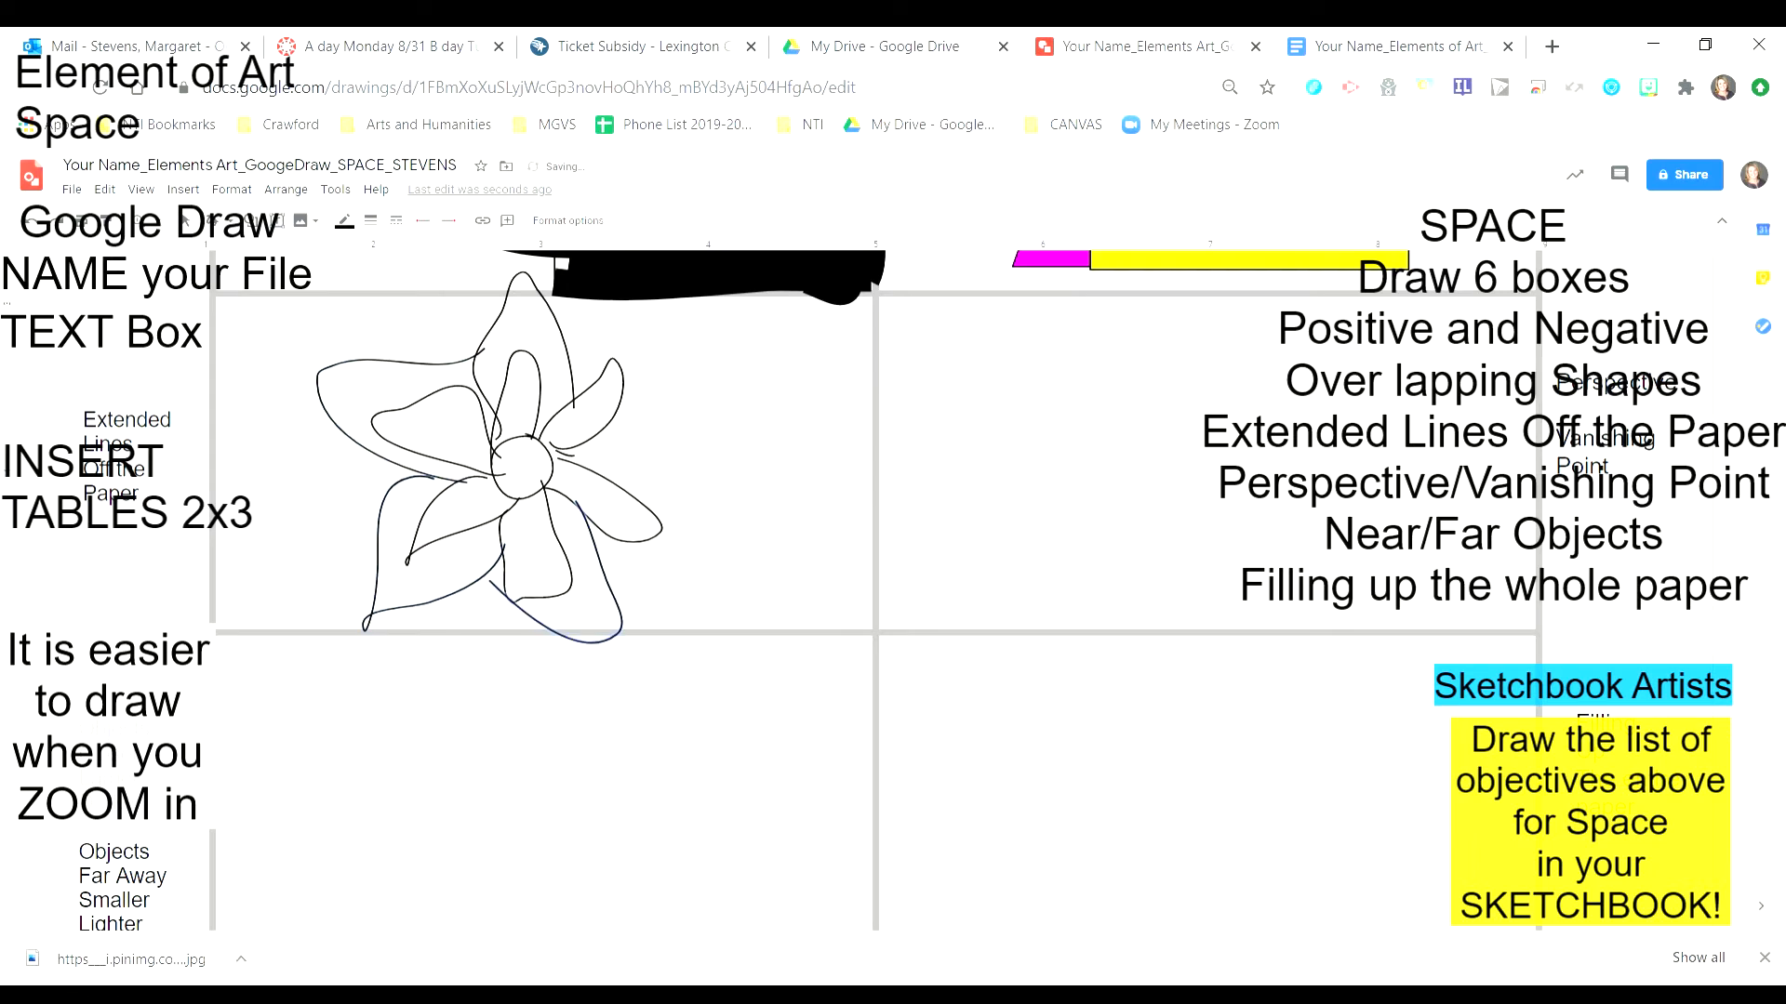
mouse_move(597, 567)
left_mouse_down()
mouse_move(748, 514)
mouse_move(637, 454)
mouse_move(584, 449)
left_mouse_up()
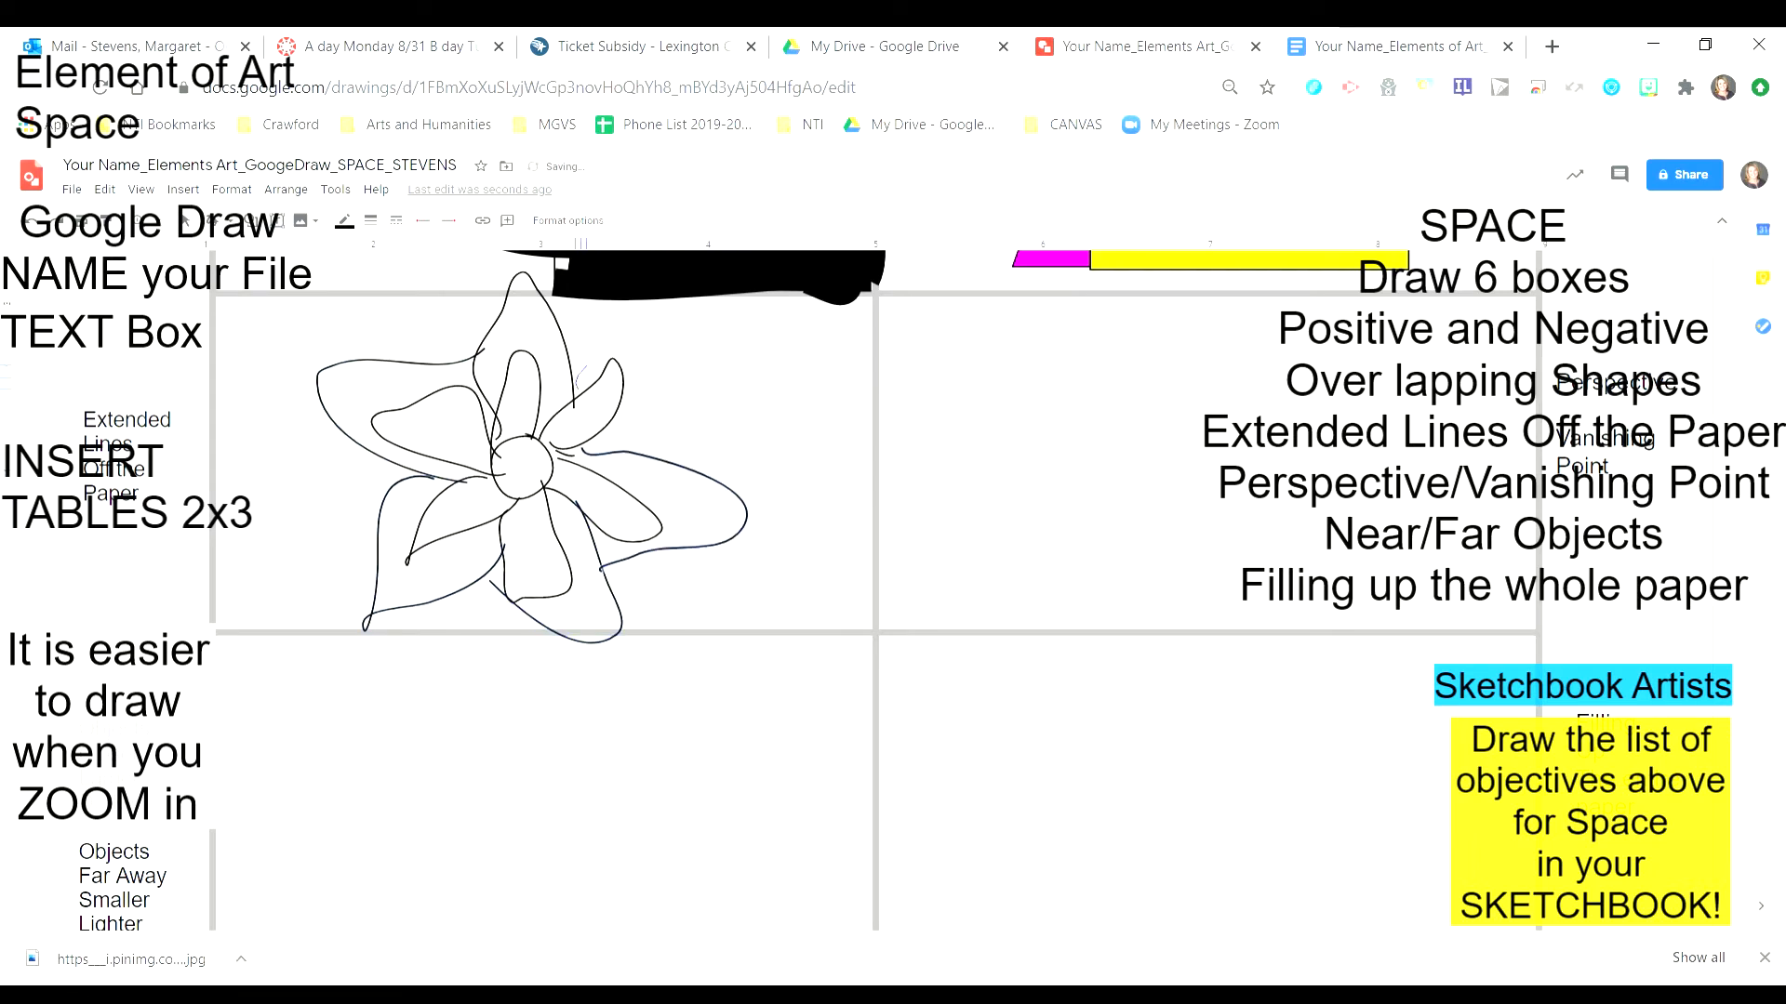
mouse_move(581, 372)
left_mouse_down()
mouse_move(696, 409)
mouse_move(614, 450)
mouse_move(521, 389)
mouse_move(595, 434)
mouse_move(578, 504)
left_mouse_up()
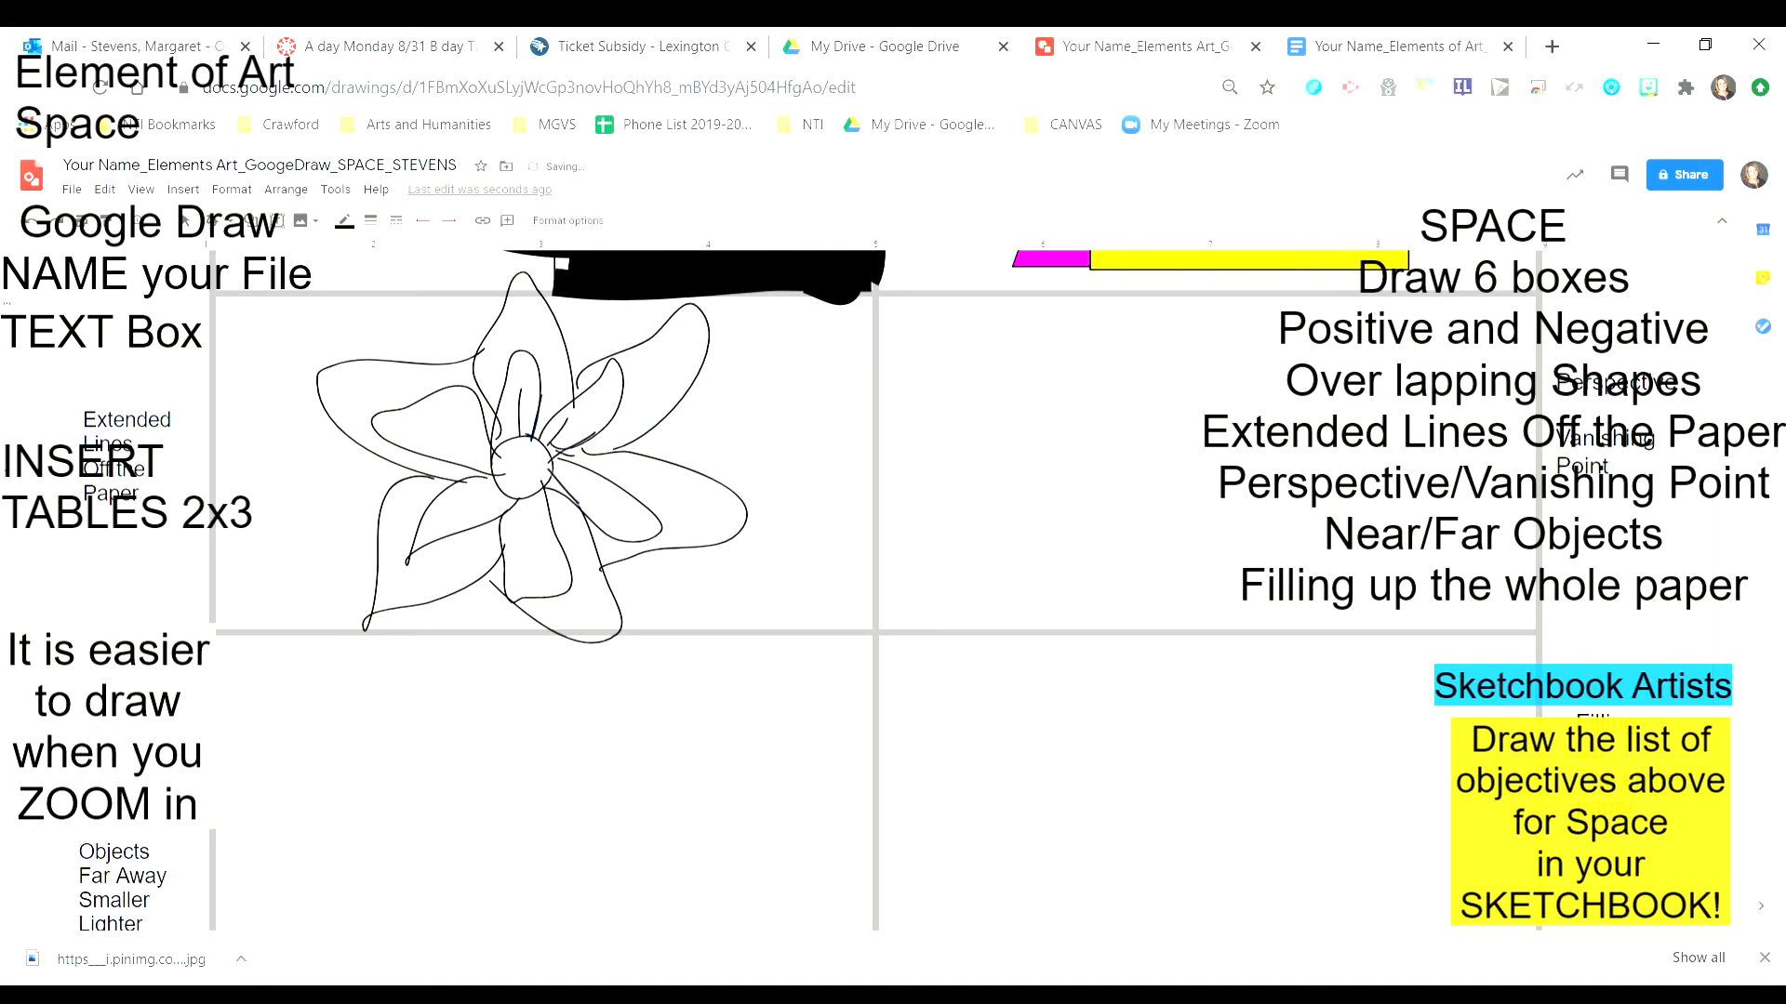
left_click_drag(492, 464, 466, 439)
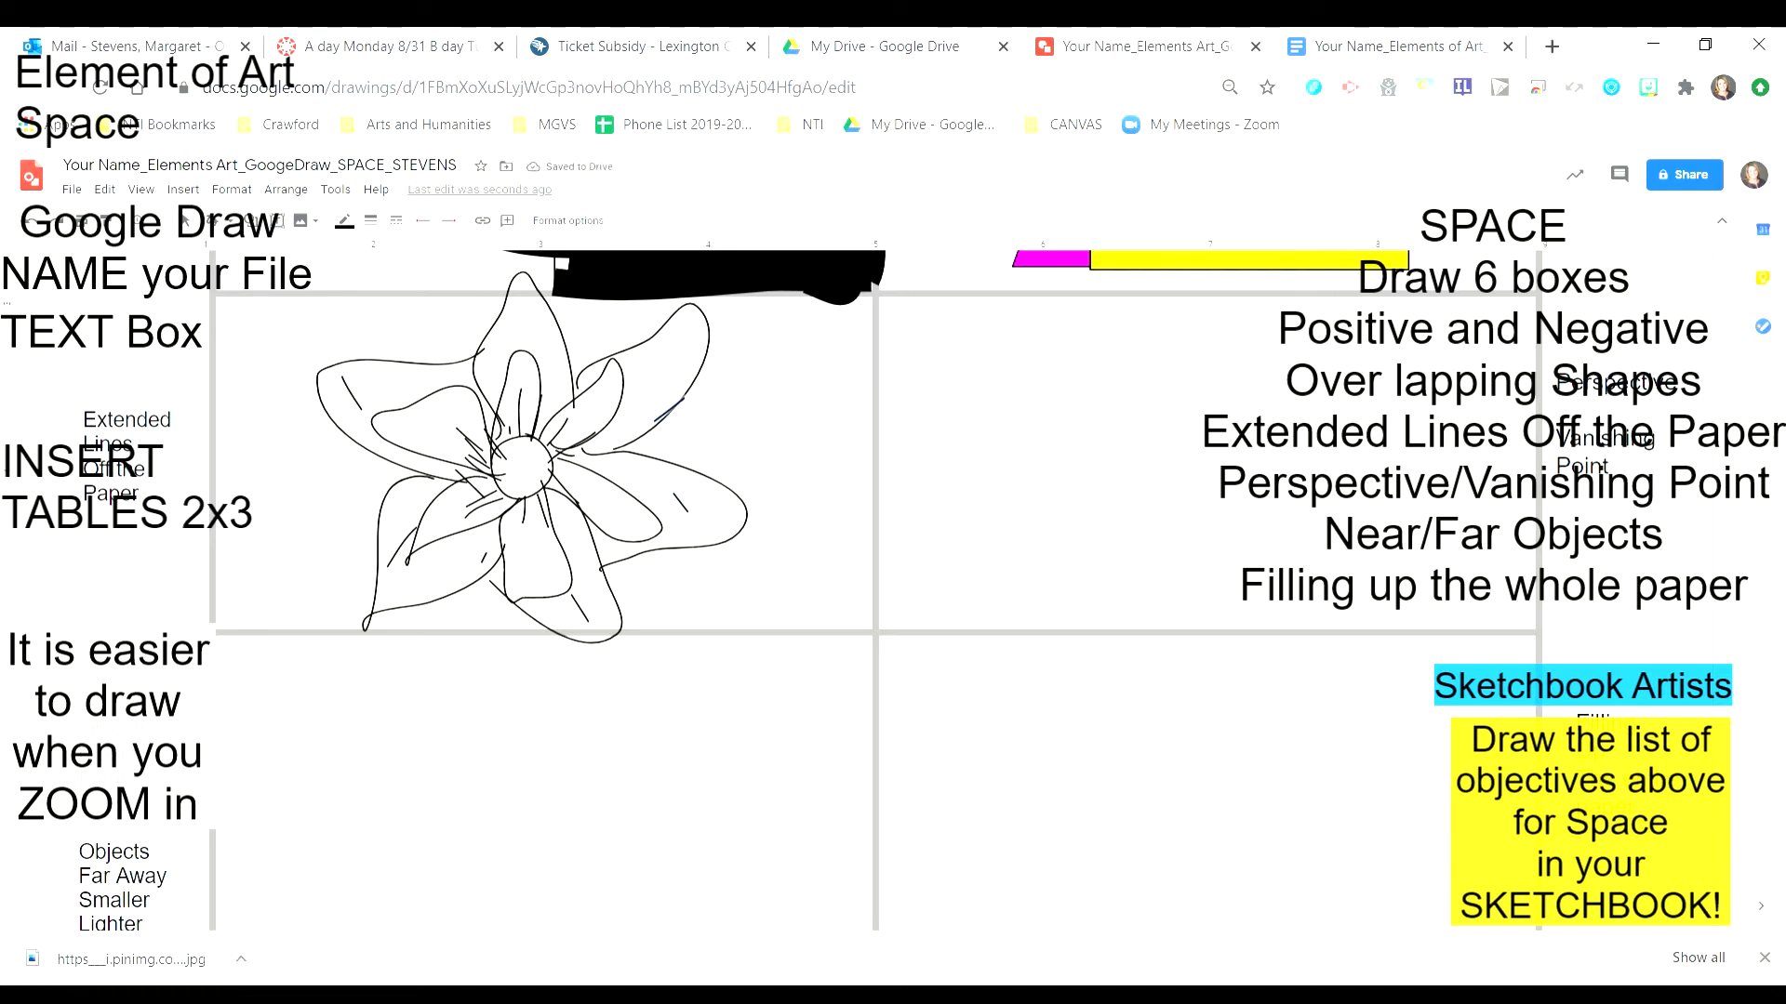
- Draw a veined leaf reaching from the flower to the upper right corner of the Extended Lines box
mouse_move(684, 398)
left_mouse_down()
mouse_move(830, 325)
mouse_move(874, 289)
left_mouse_up()
mouse_move(742, 507)
left_mouse_down()
mouse_move(870, 337)
mouse_move(874, 298)
left_mouse_up()
left_click_drag(762, 420, 829, 371)
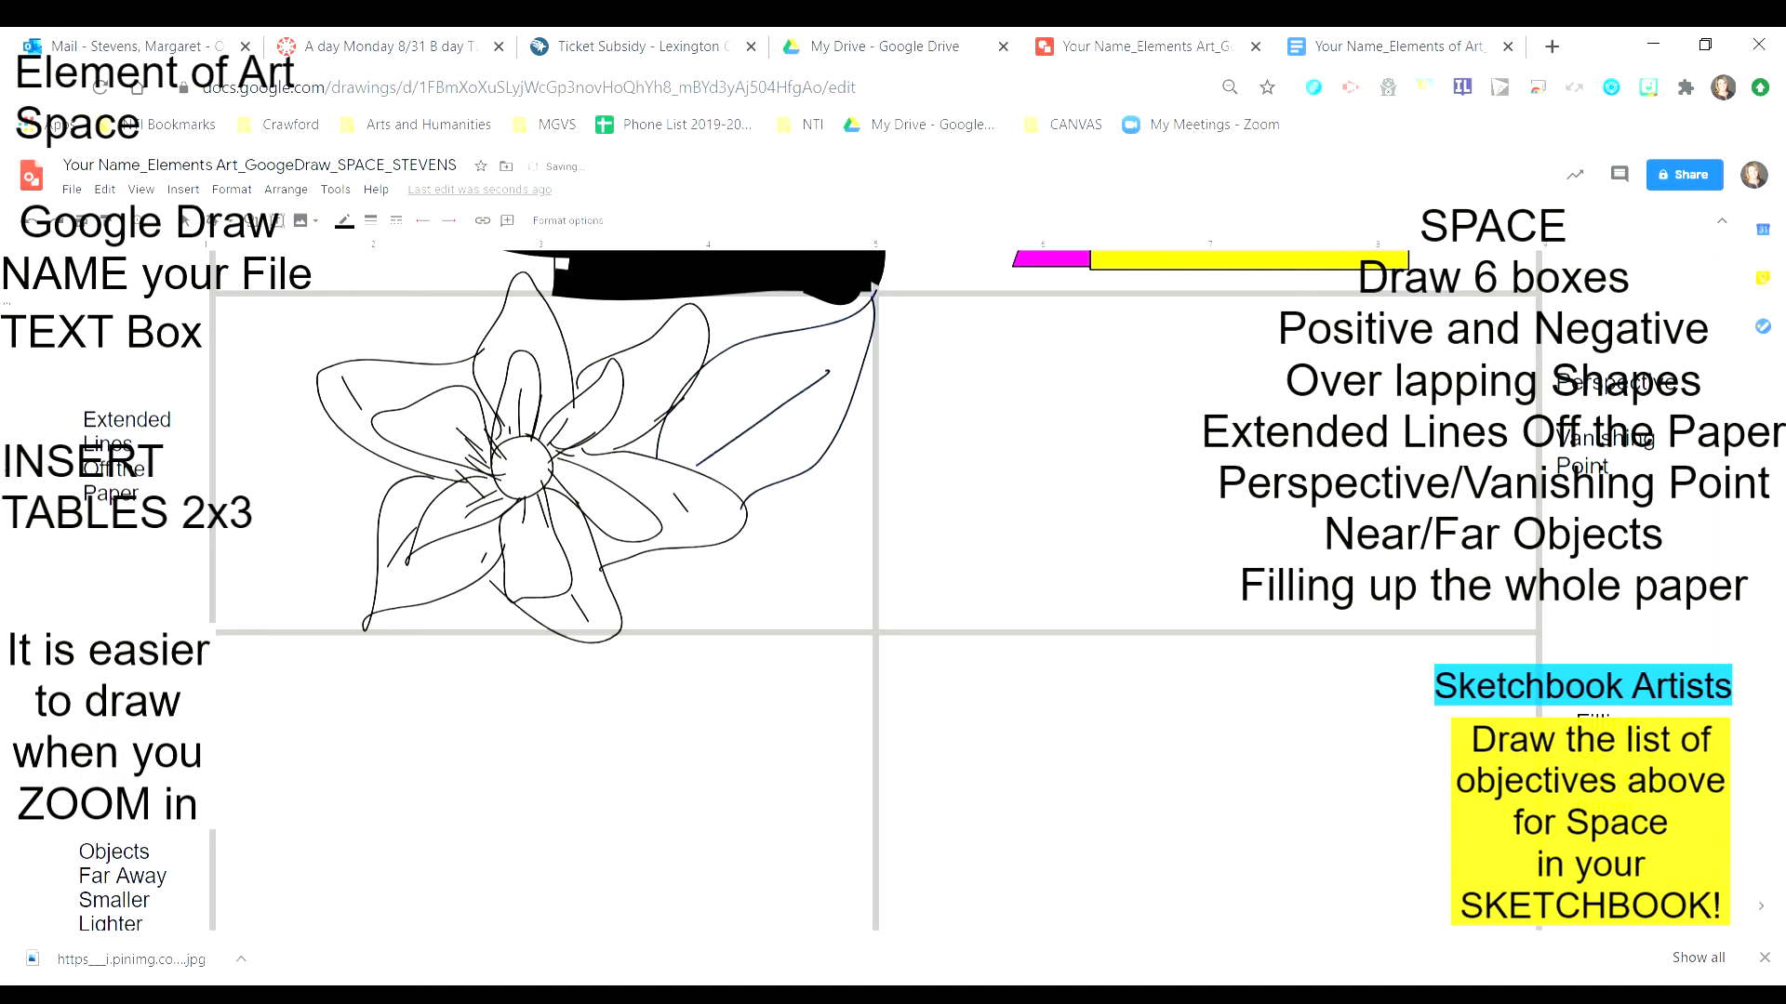
mouse_move(715, 362)
left_mouse_down()
mouse_move(707, 450)
mouse_move(744, 427)
left_mouse_up()
mouse_move(805, 334)
left_mouse_down()
mouse_move(788, 408)
mouse_move(849, 301)
left_mouse_up()
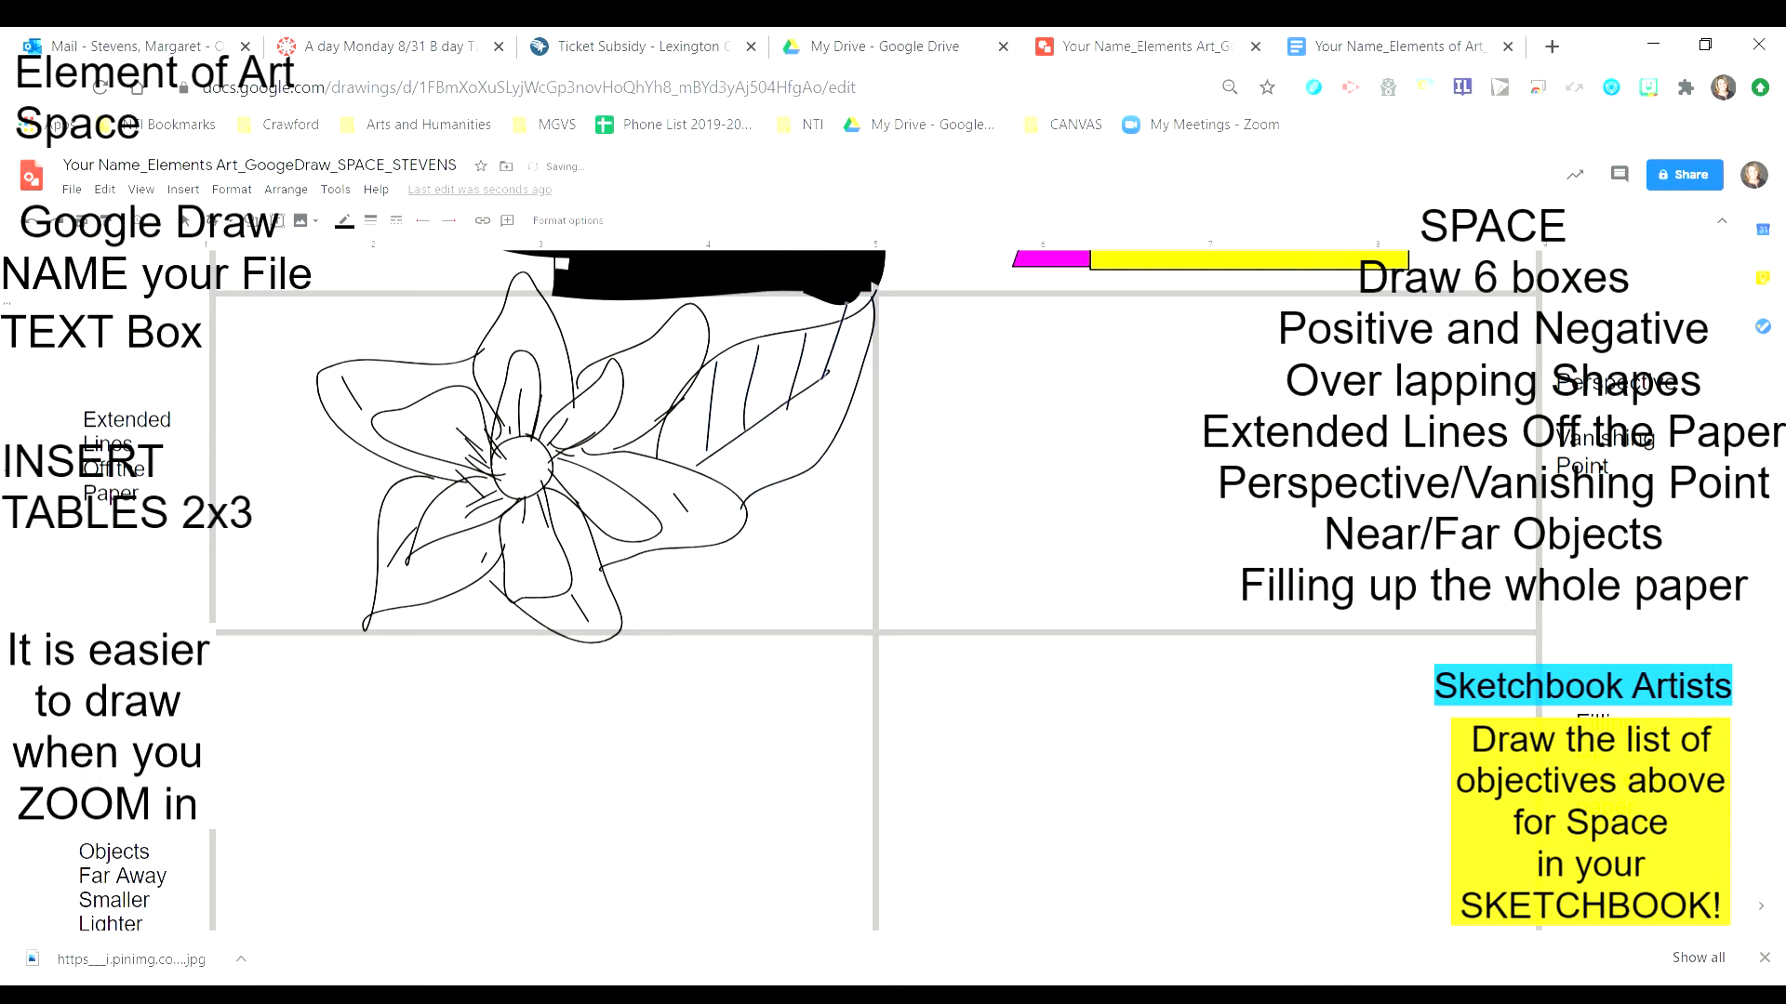
left_click_drag(773, 433, 819, 453)
- Draw a second veined leaf extending past the lower right corner of the Extended Lines box
left_click_drag(736, 528, 884, 605)
mouse_move(664, 544)
left_mouse_down()
mouse_move(726, 649)
mouse_move(871, 651)
left_mouse_up()
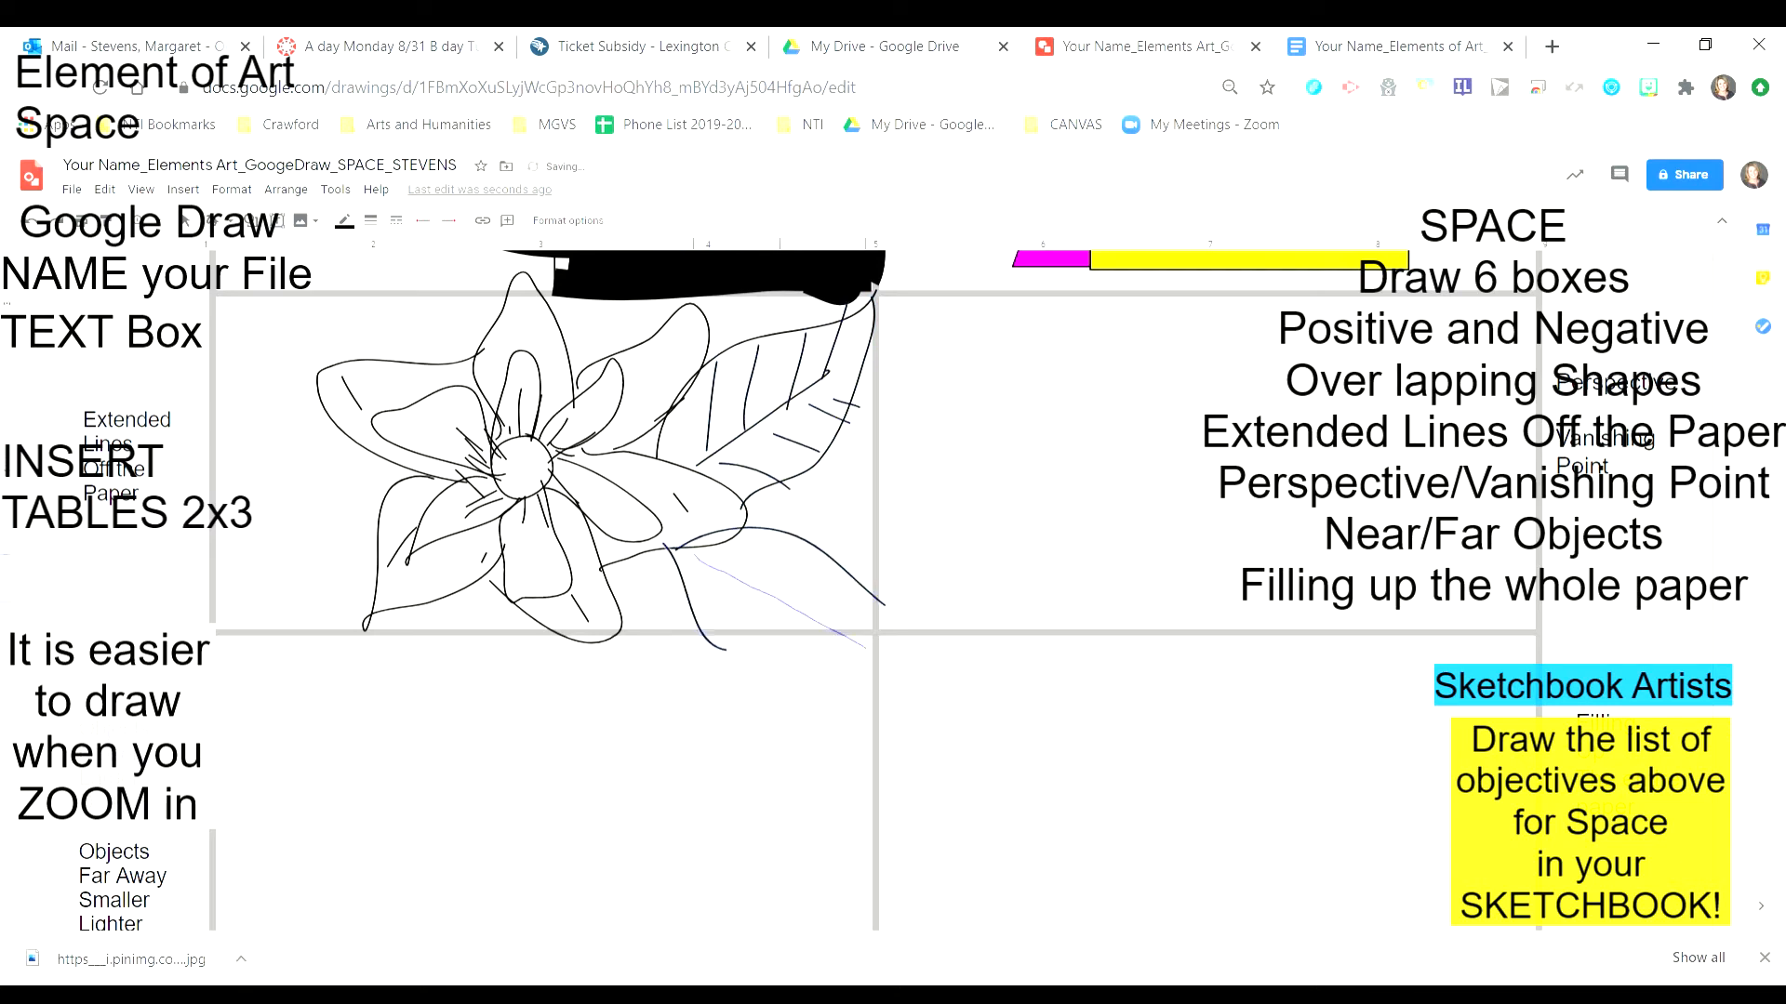
left_click_drag(722, 578, 730, 625)
left_click_drag(767, 586, 773, 633)
mouse_move(750, 571)
left_mouse_down()
mouse_move(824, 562)
mouse_move(861, 586)
left_mouse_up()
- Draw a veined leaf reaching from the flower to the upper left corner of the Extended Lines box
mouse_move(335, 342)
left_mouse_down()
mouse_move(456, 358)
mouse_move(221, 290)
left_mouse_up()
left_click_drag(220, 290, 354, 480)
left_click_drag(251, 305, 330, 400)
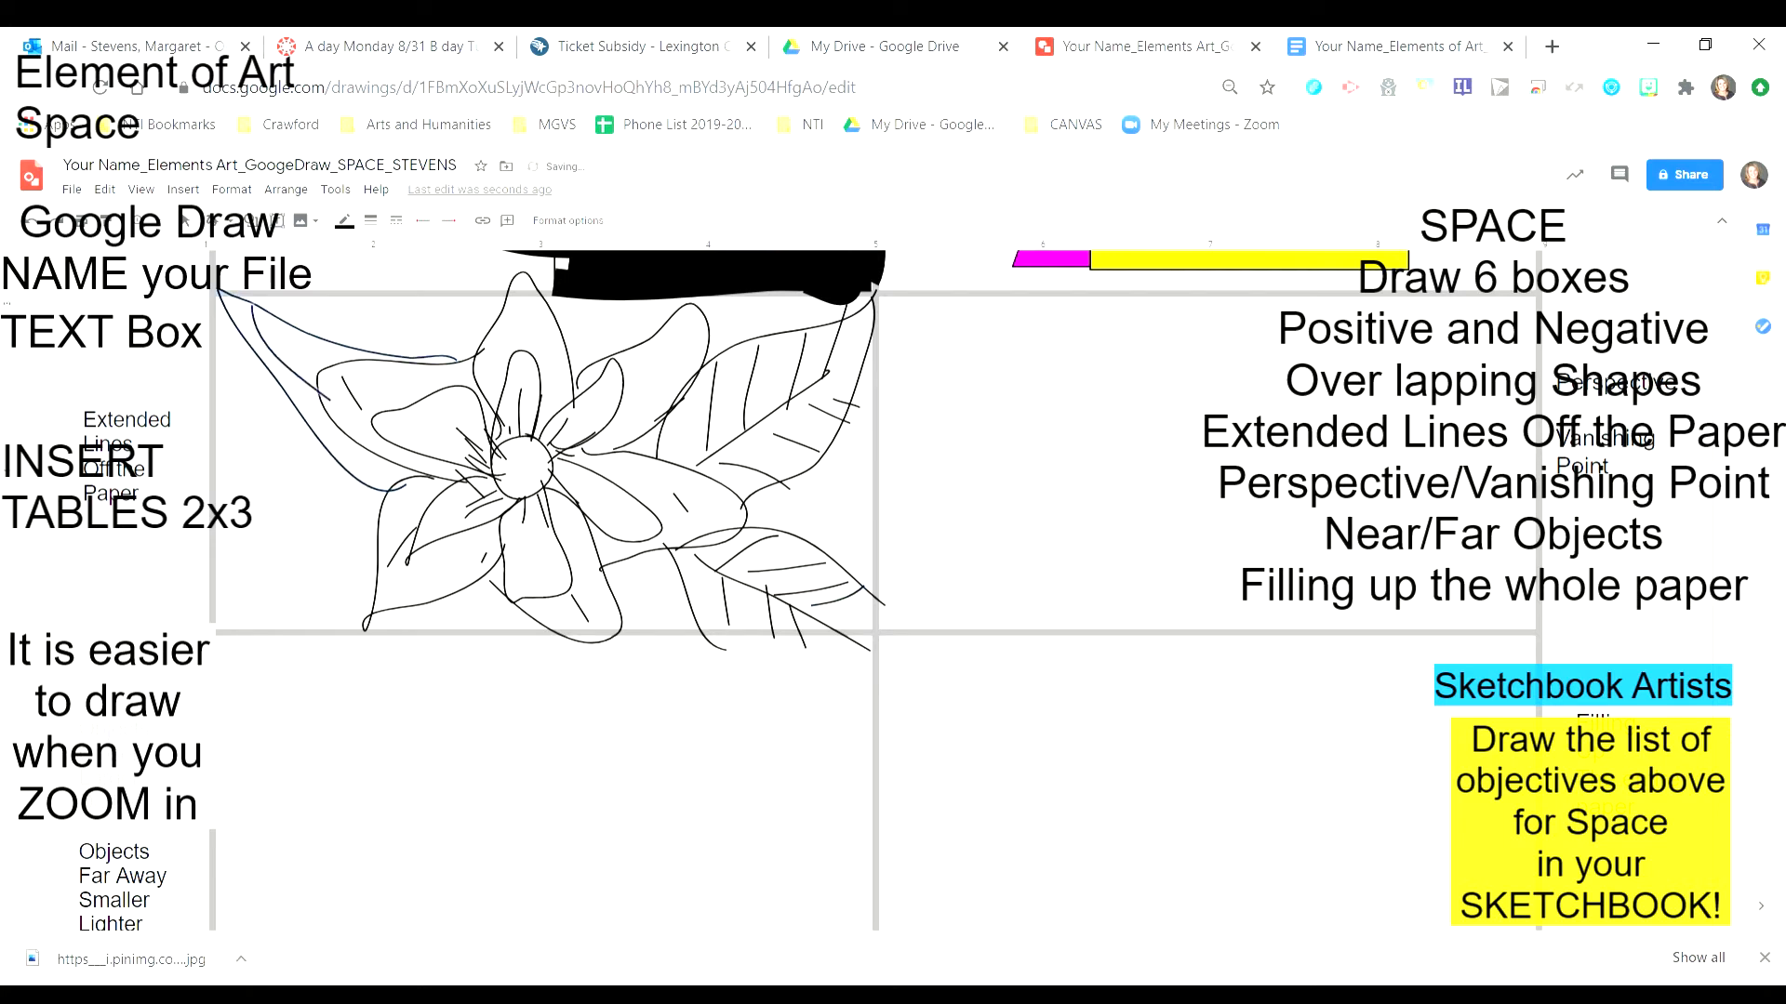
left_click_drag(242, 328, 280, 333)
left_click_drag(345, 430, 350, 428)
left_click_drag(342, 465, 407, 466)
left_click_drag(279, 328, 291, 372)
mouse_move(299, 340)
left_mouse_down()
mouse_move(311, 378)
mouse_move(330, 367)
left_mouse_up()
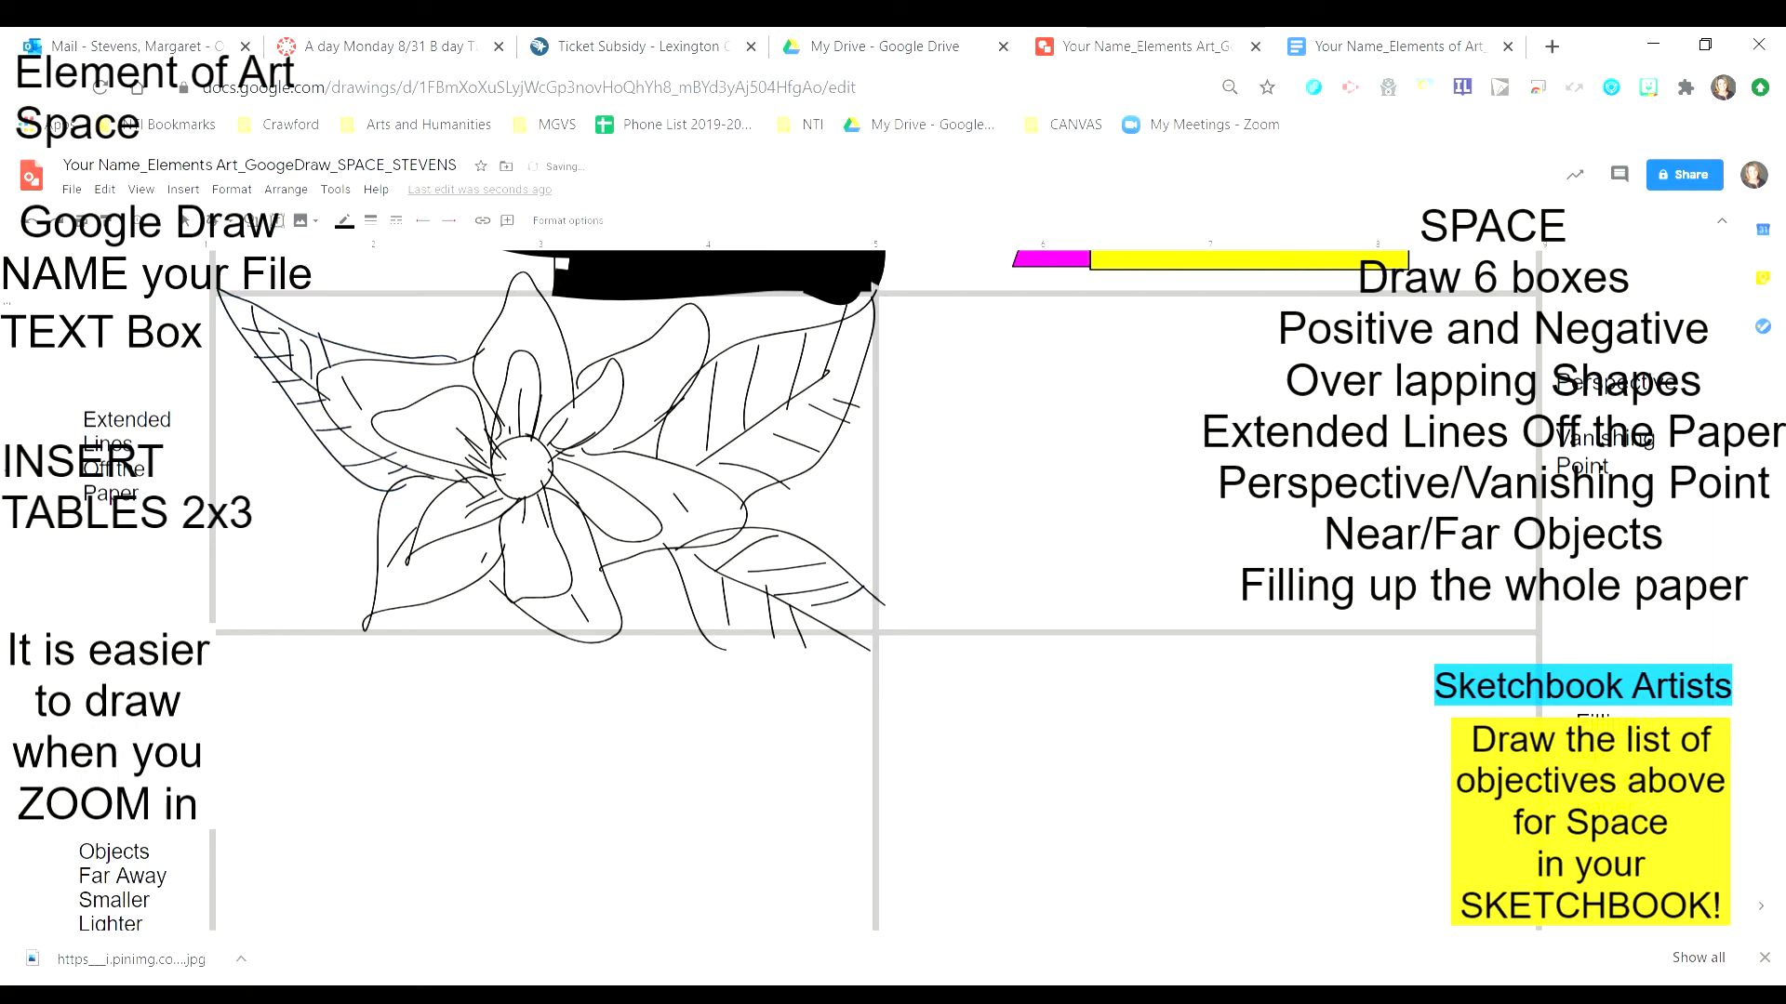
- Draw a veined leaf reaching from the flower to the lower left corner of the Extended Lines box
mouse_move(296, 502)
left_mouse_down()
mouse_move(233, 616)
mouse_move(400, 507)
left_mouse_up()
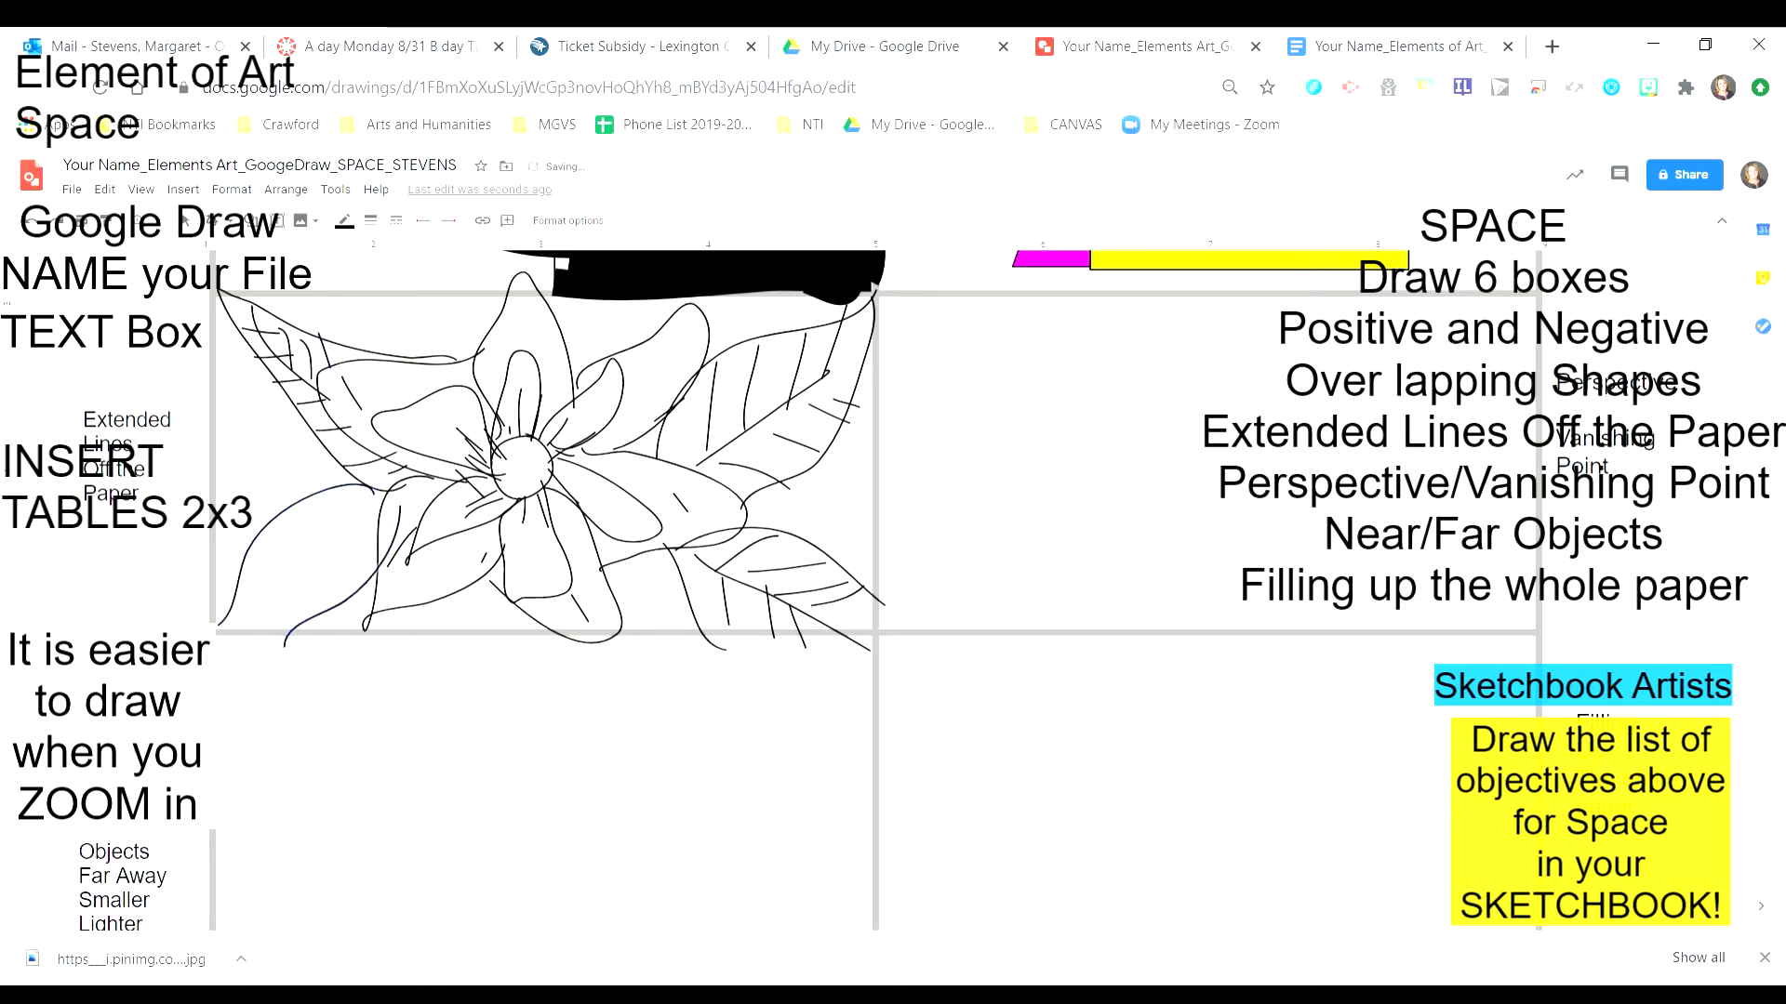
mouse_move(231, 628)
left_mouse_down()
mouse_move(379, 505)
mouse_move(268, 592)
mouse_move(362, 508)
left_mouse_up()
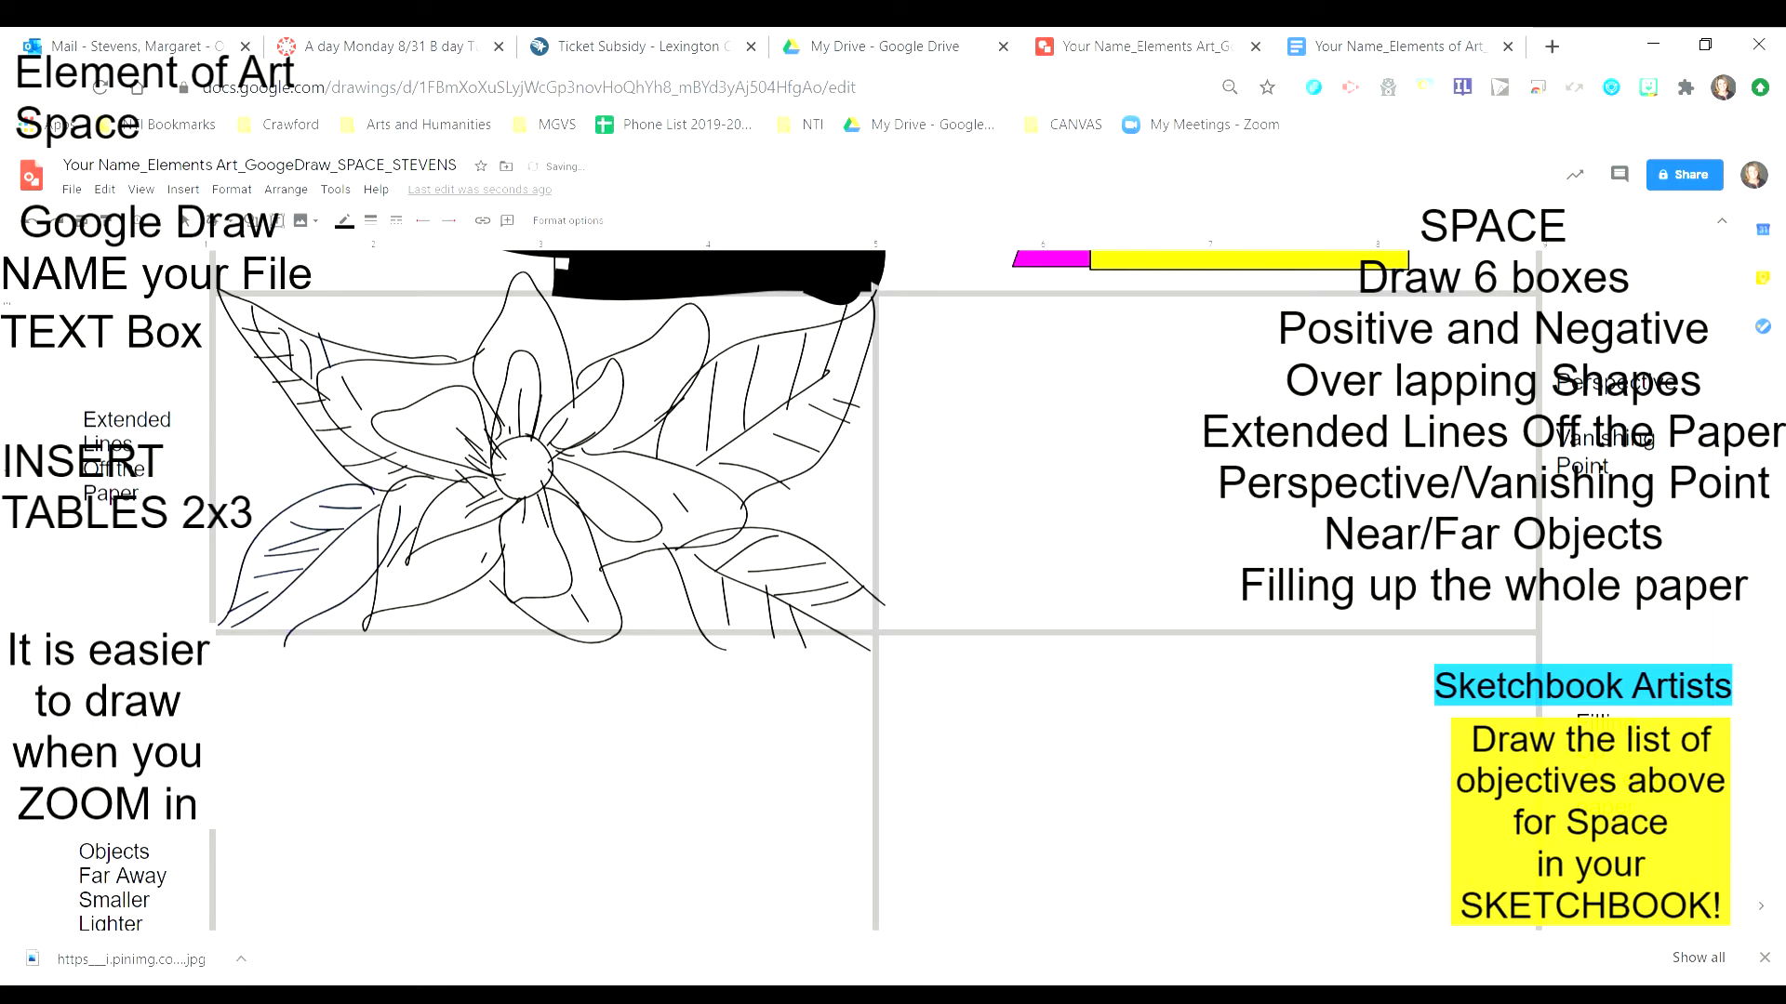
left_click_drag(289, 602, 296, 638)
left_click_drag(323, 561, 341, 597)
left_click_drag(372, 532, 368, 577)
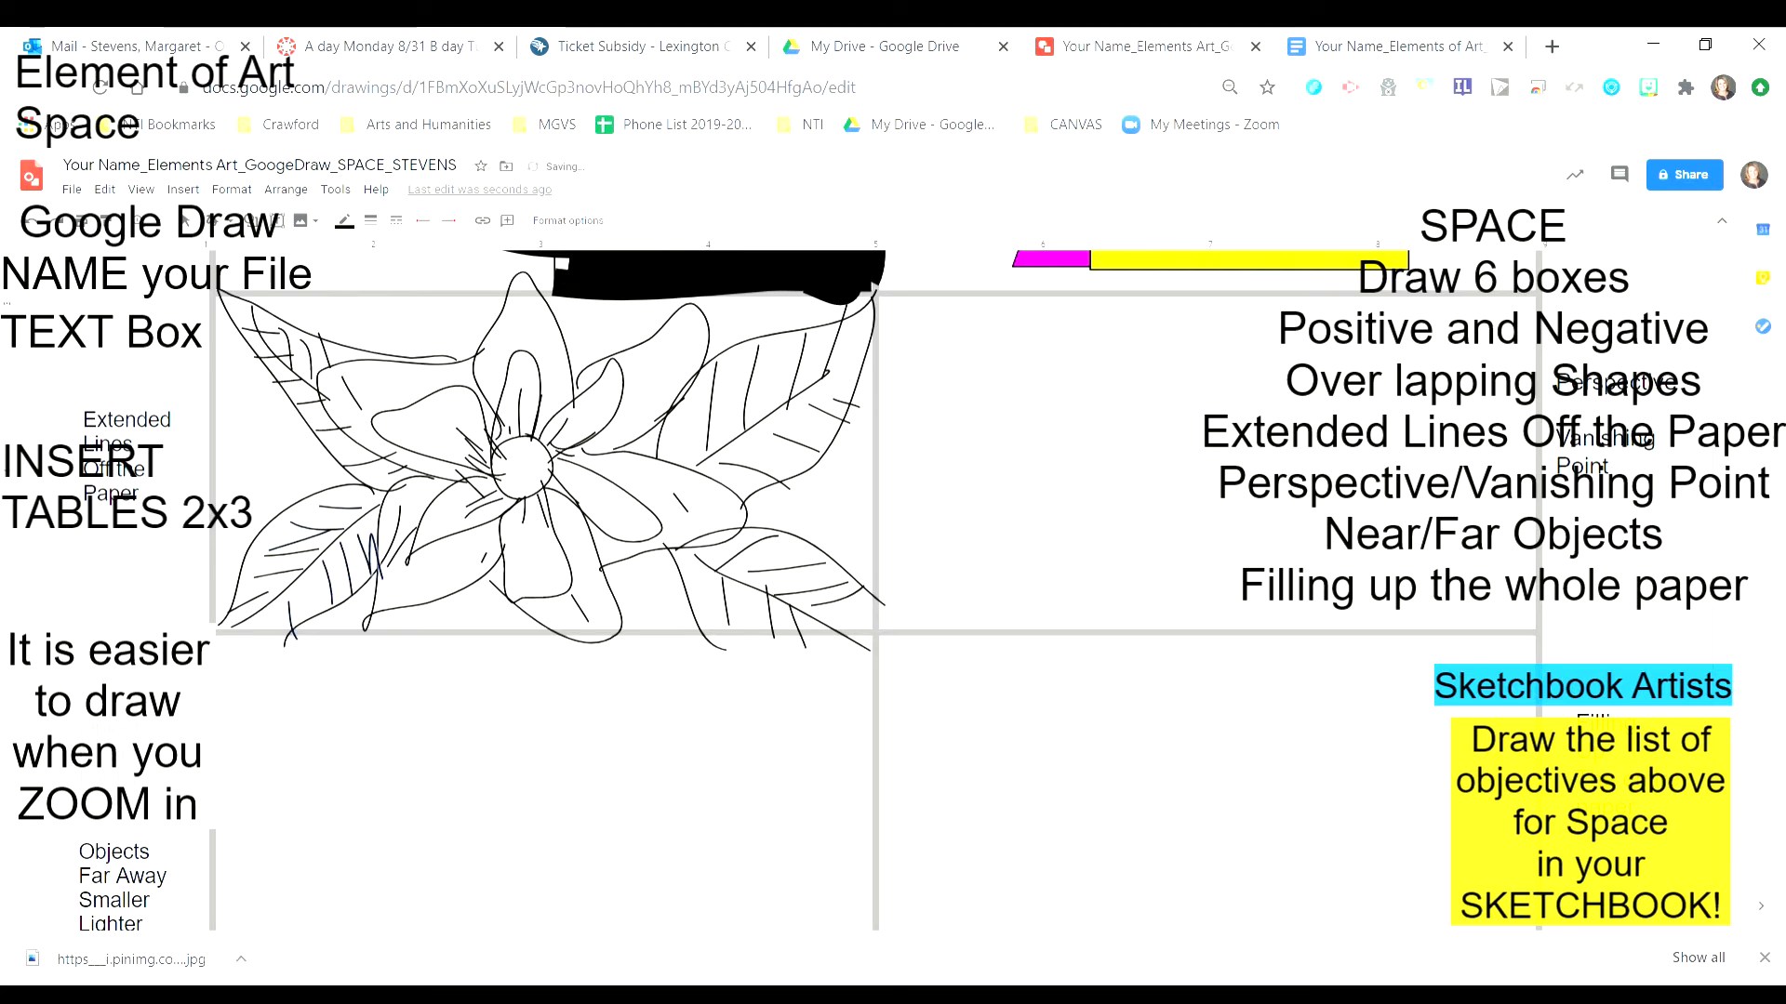
left_click(376, 224)
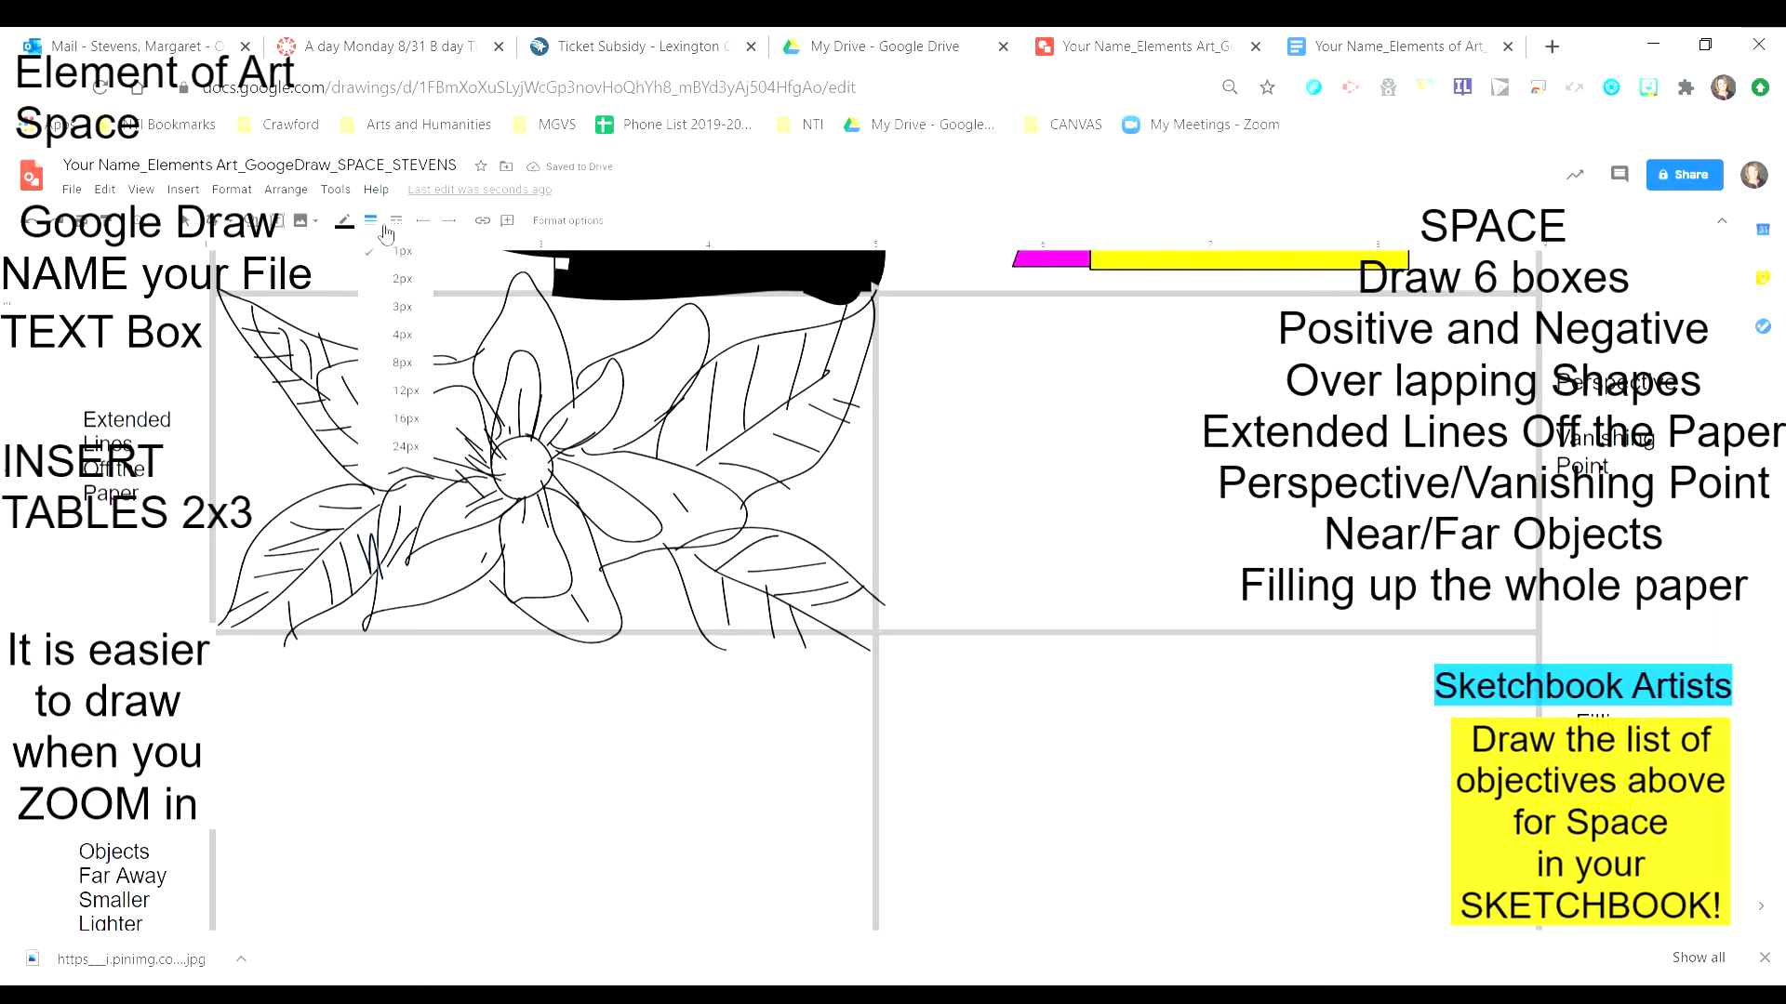
left_click(409, 288)
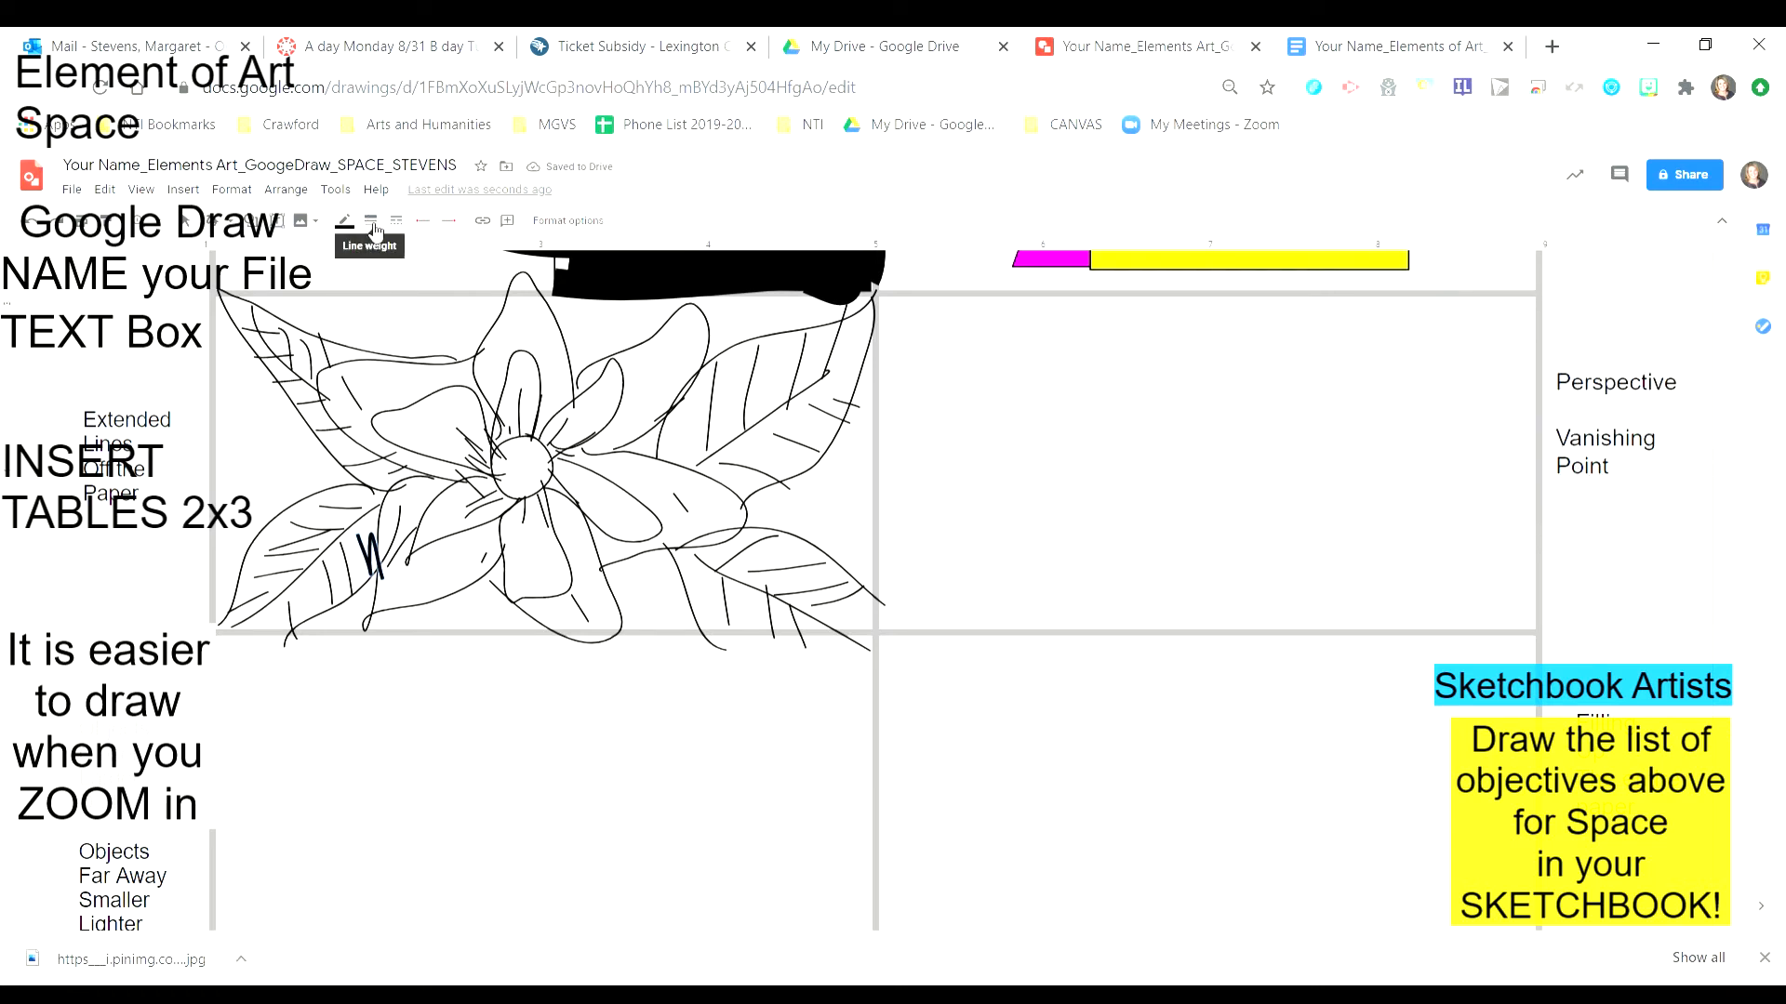
left_click(33, 223)
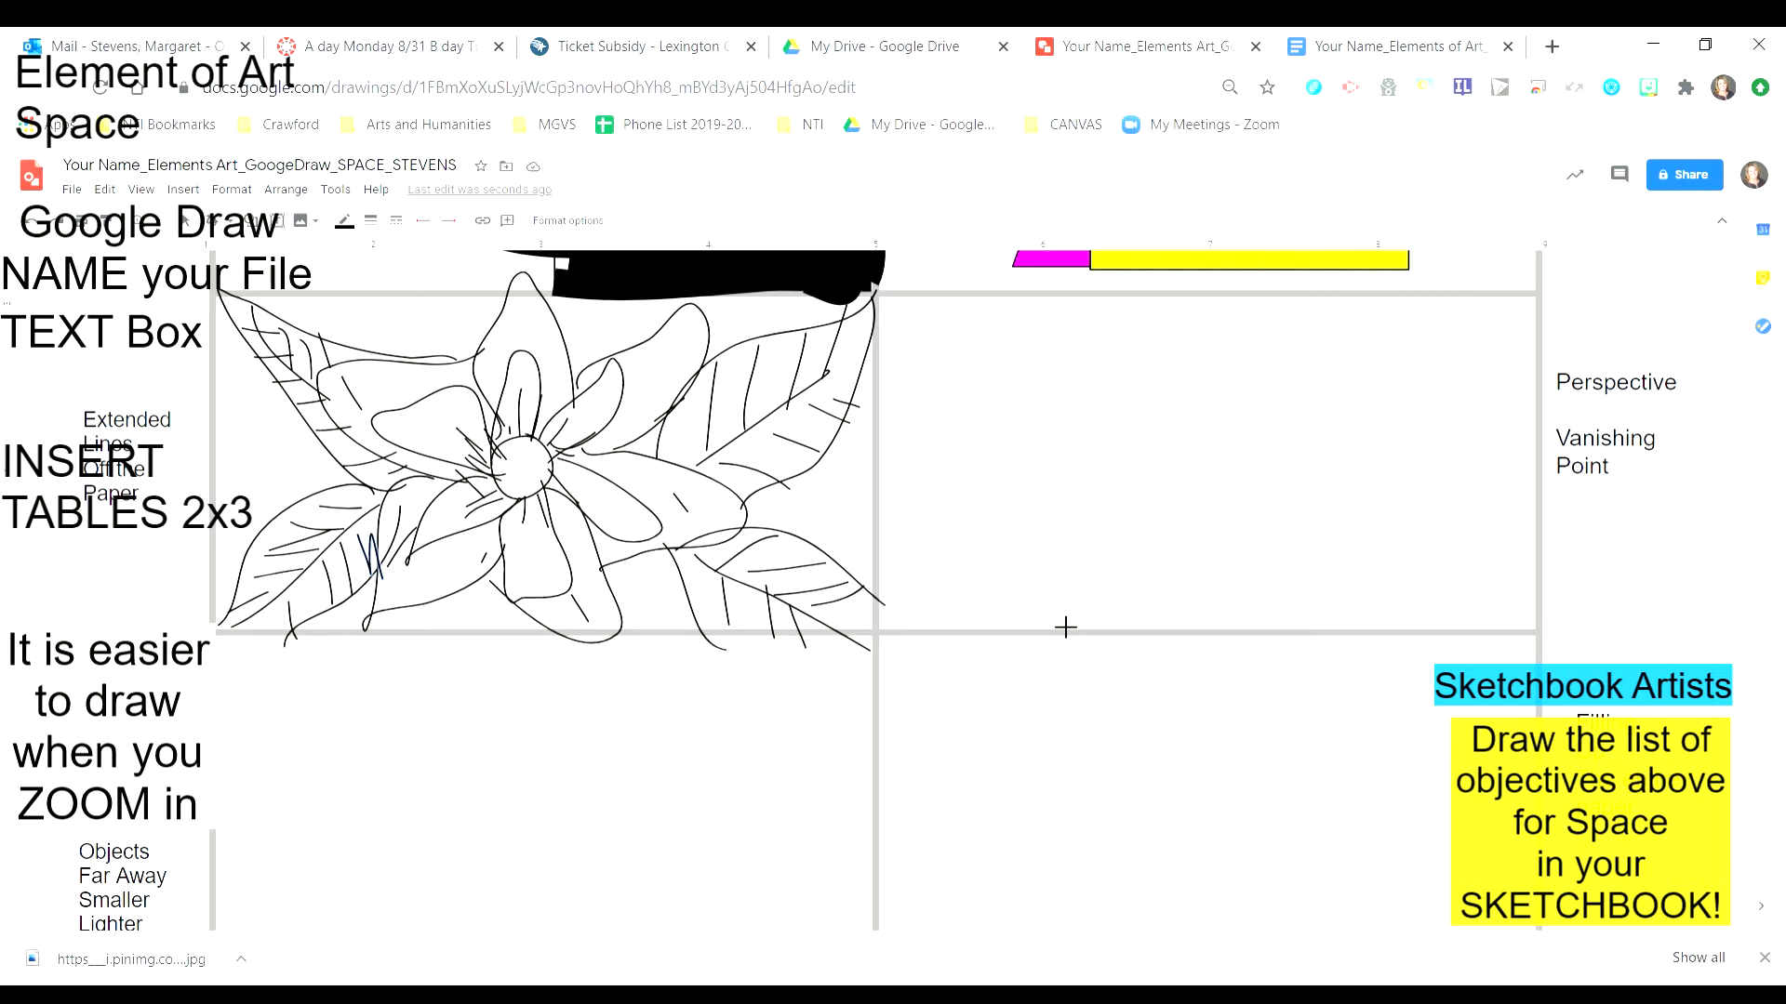
left_click(233, 230)
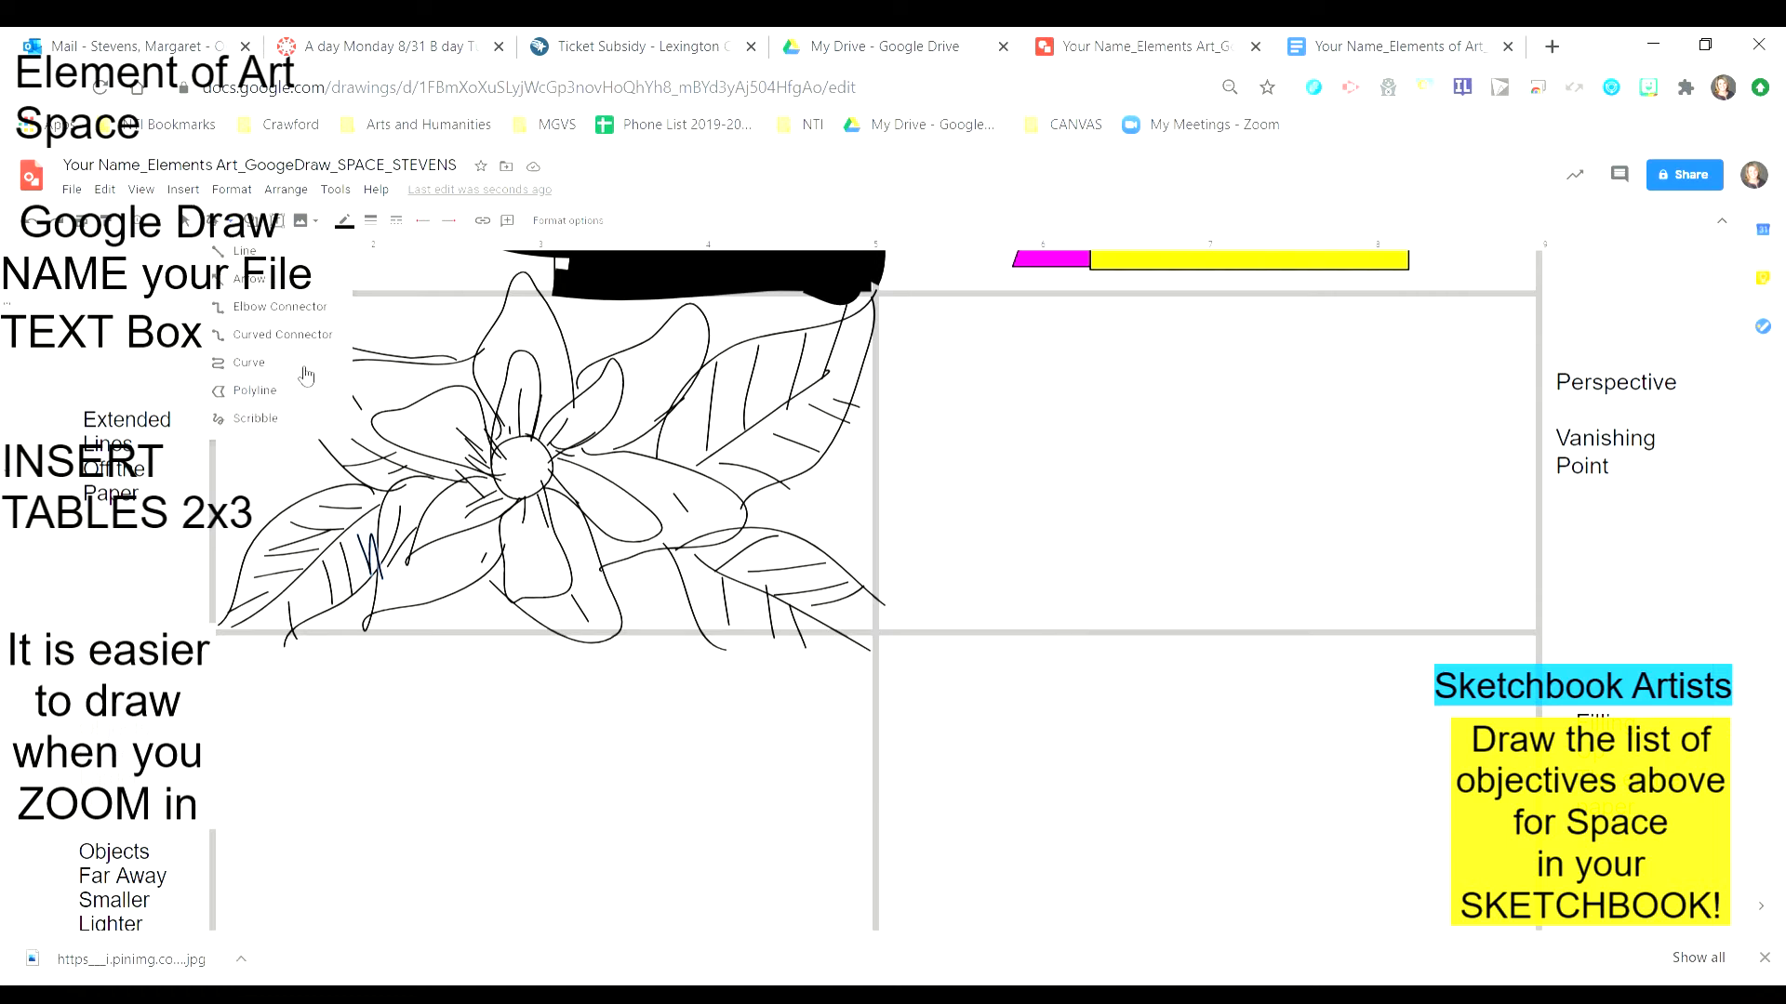
left_click(277, 420)
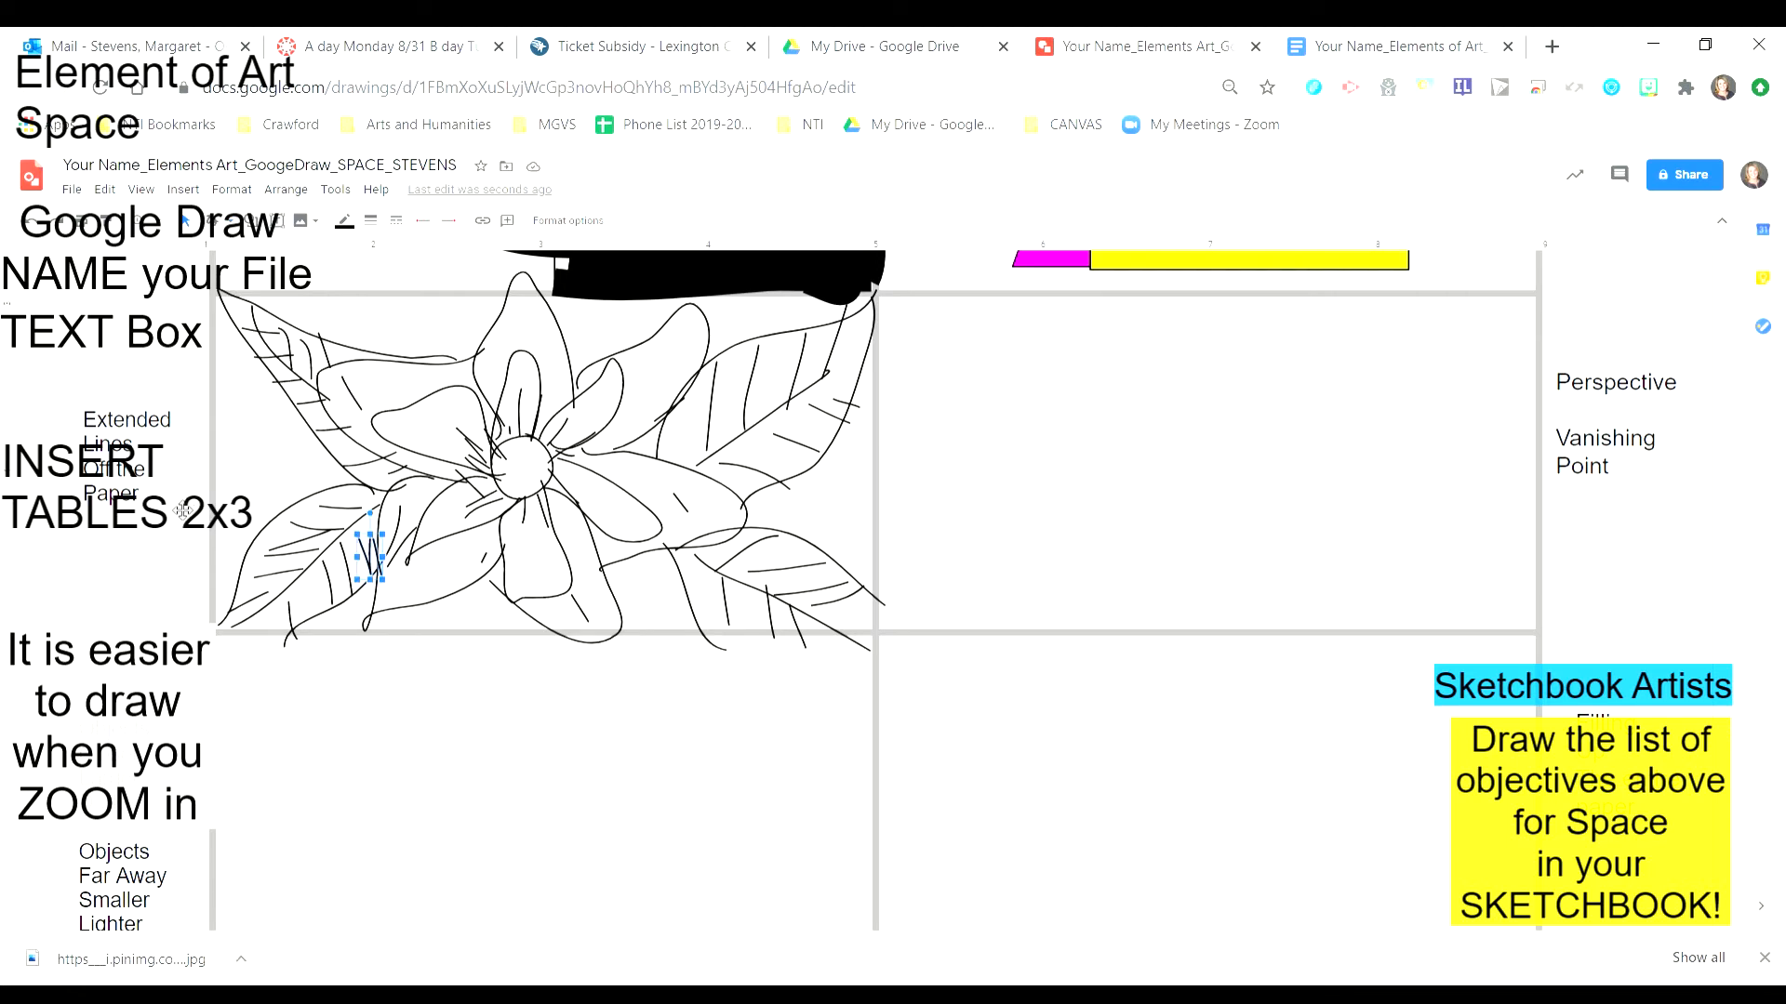
scroll(183, 510, "up", 1)
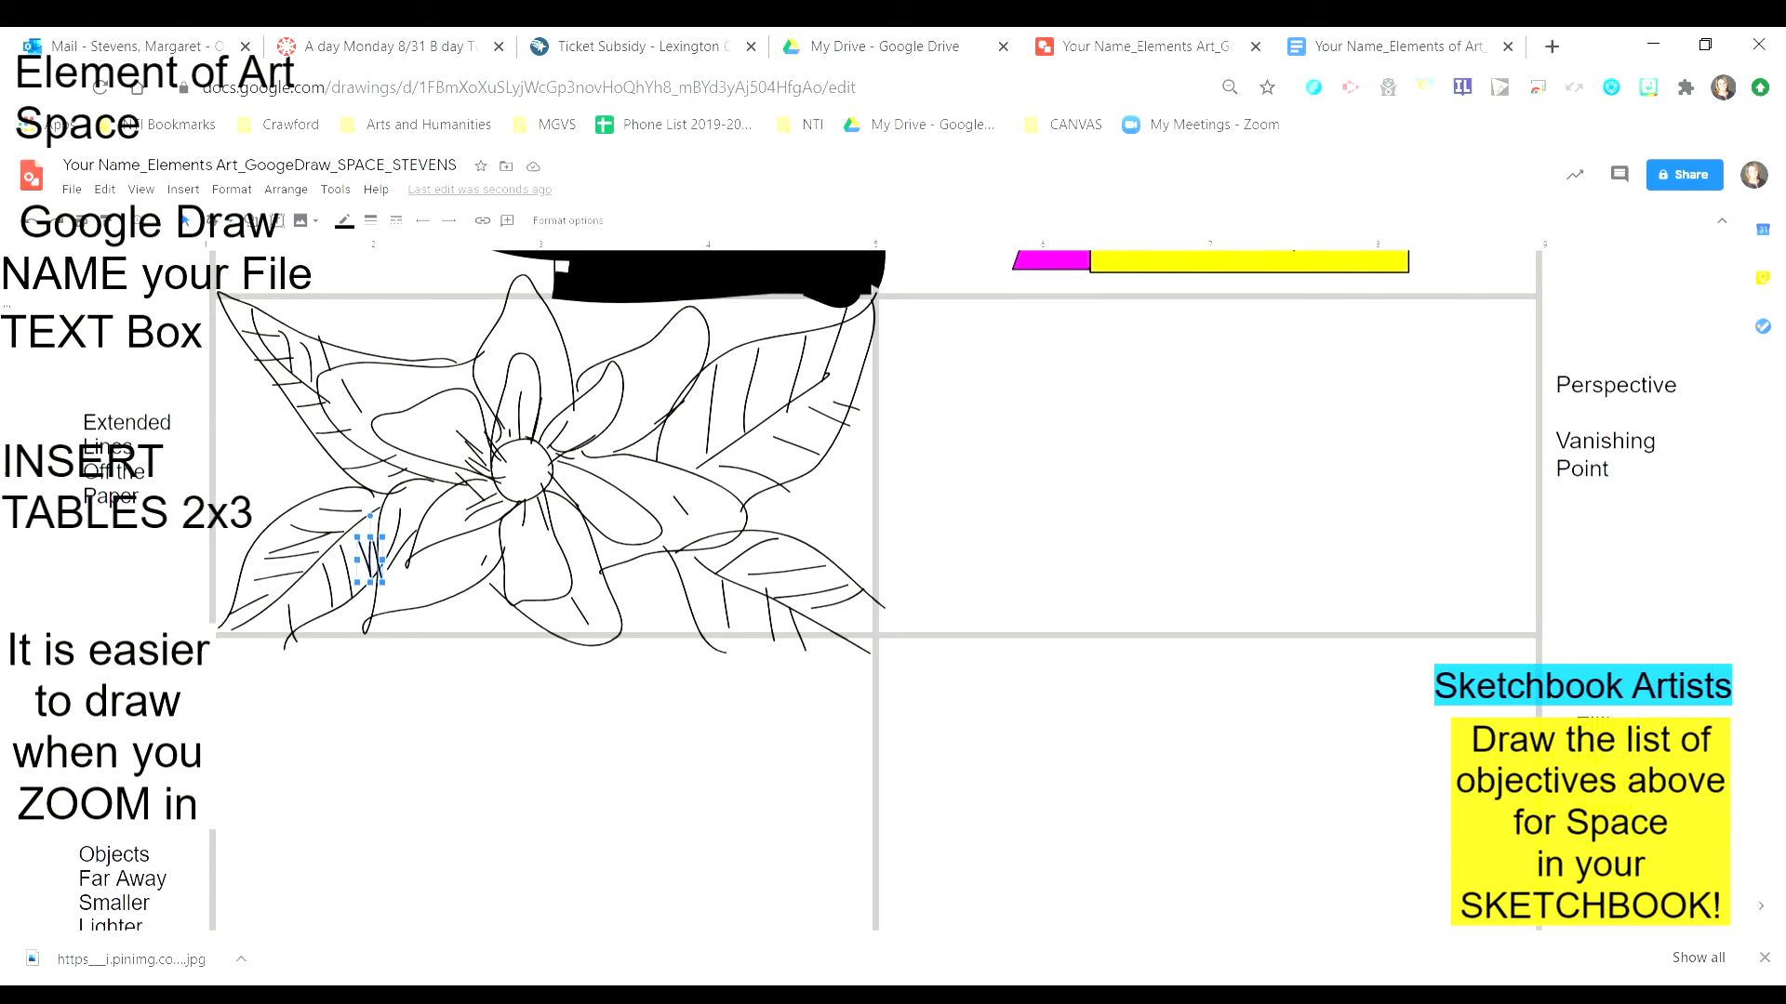
- Scribble a horizon line across the middle of the Perspective Vanishing Point box at 4px, and reduce its line weight
left_click(234, 227)
left_click(249, 418)
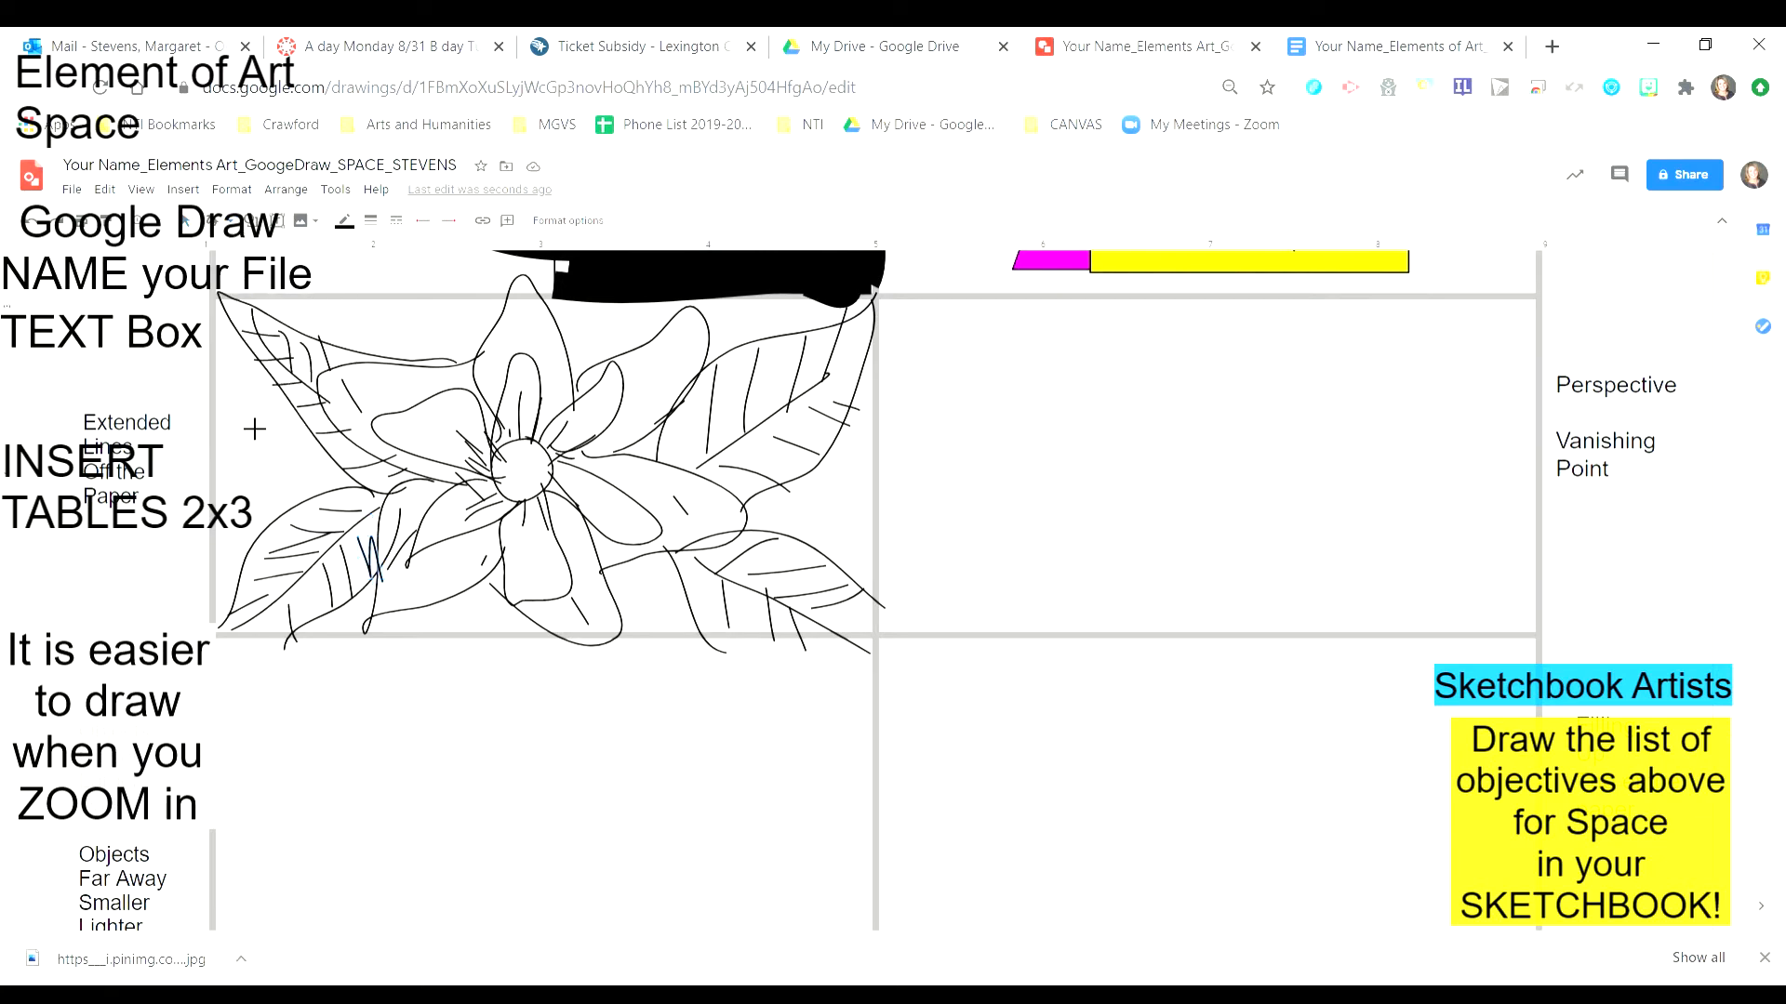
left_click(378, 232)
left_click(401, 337)
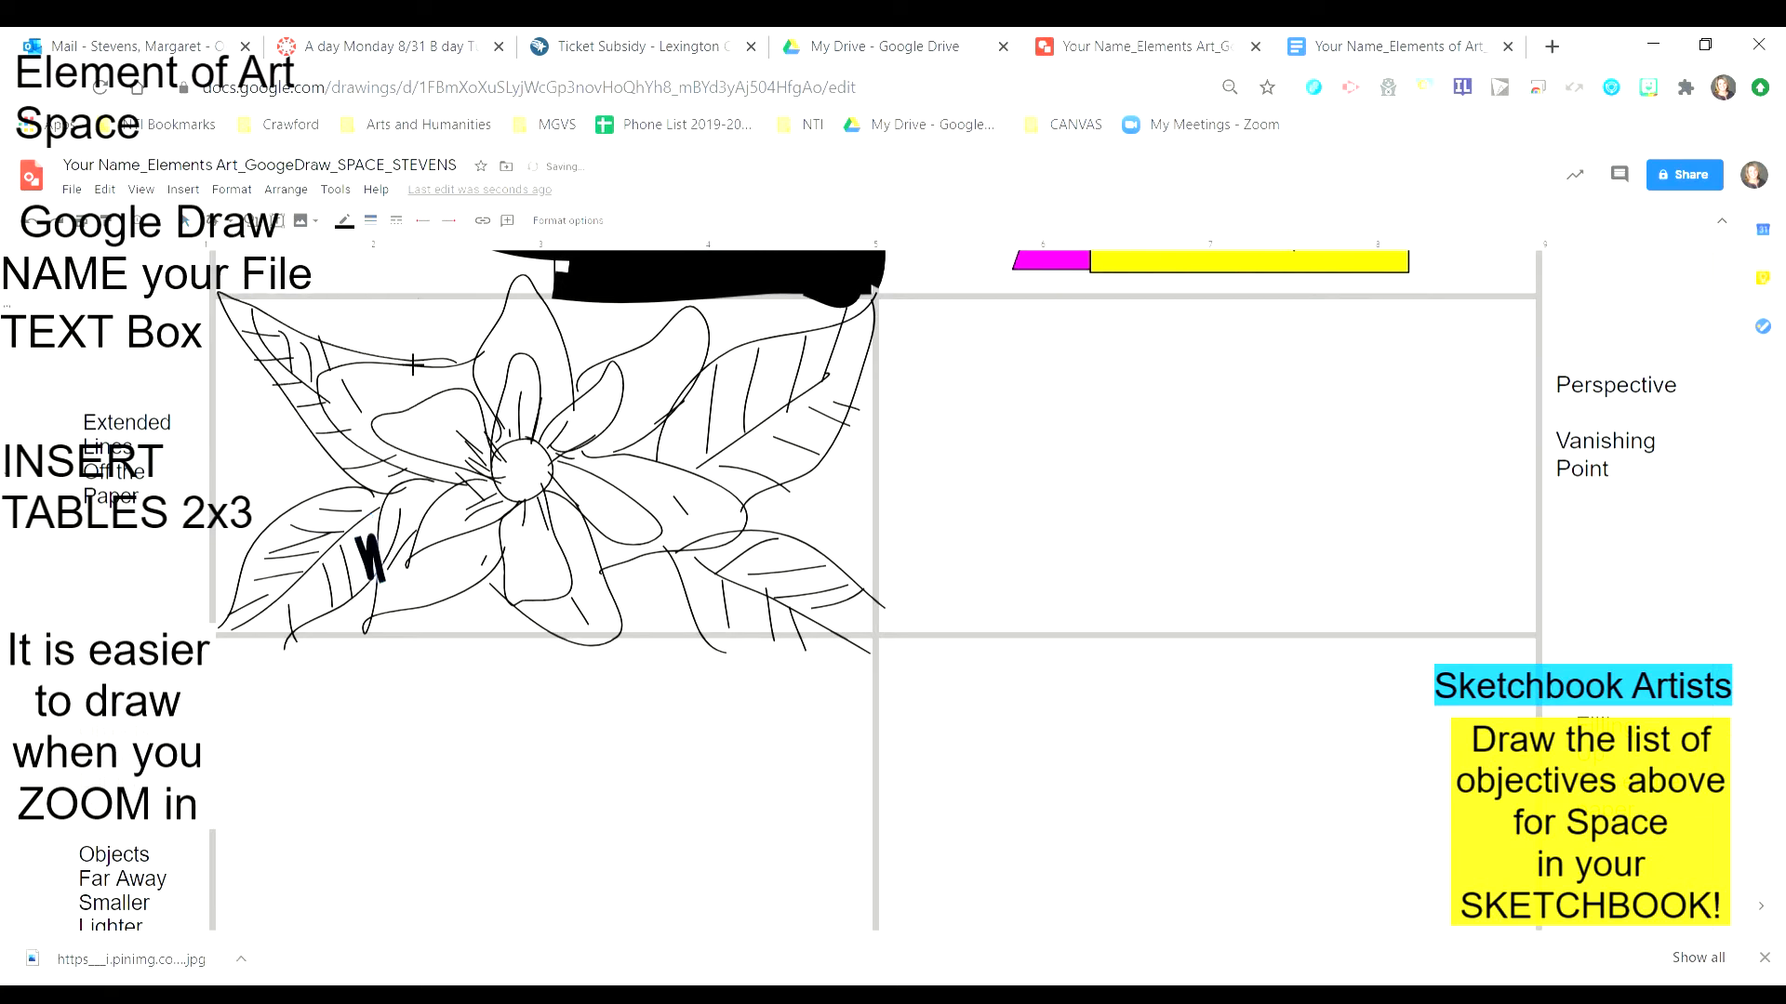
left_click_drag(874, 447, 1554, 443)
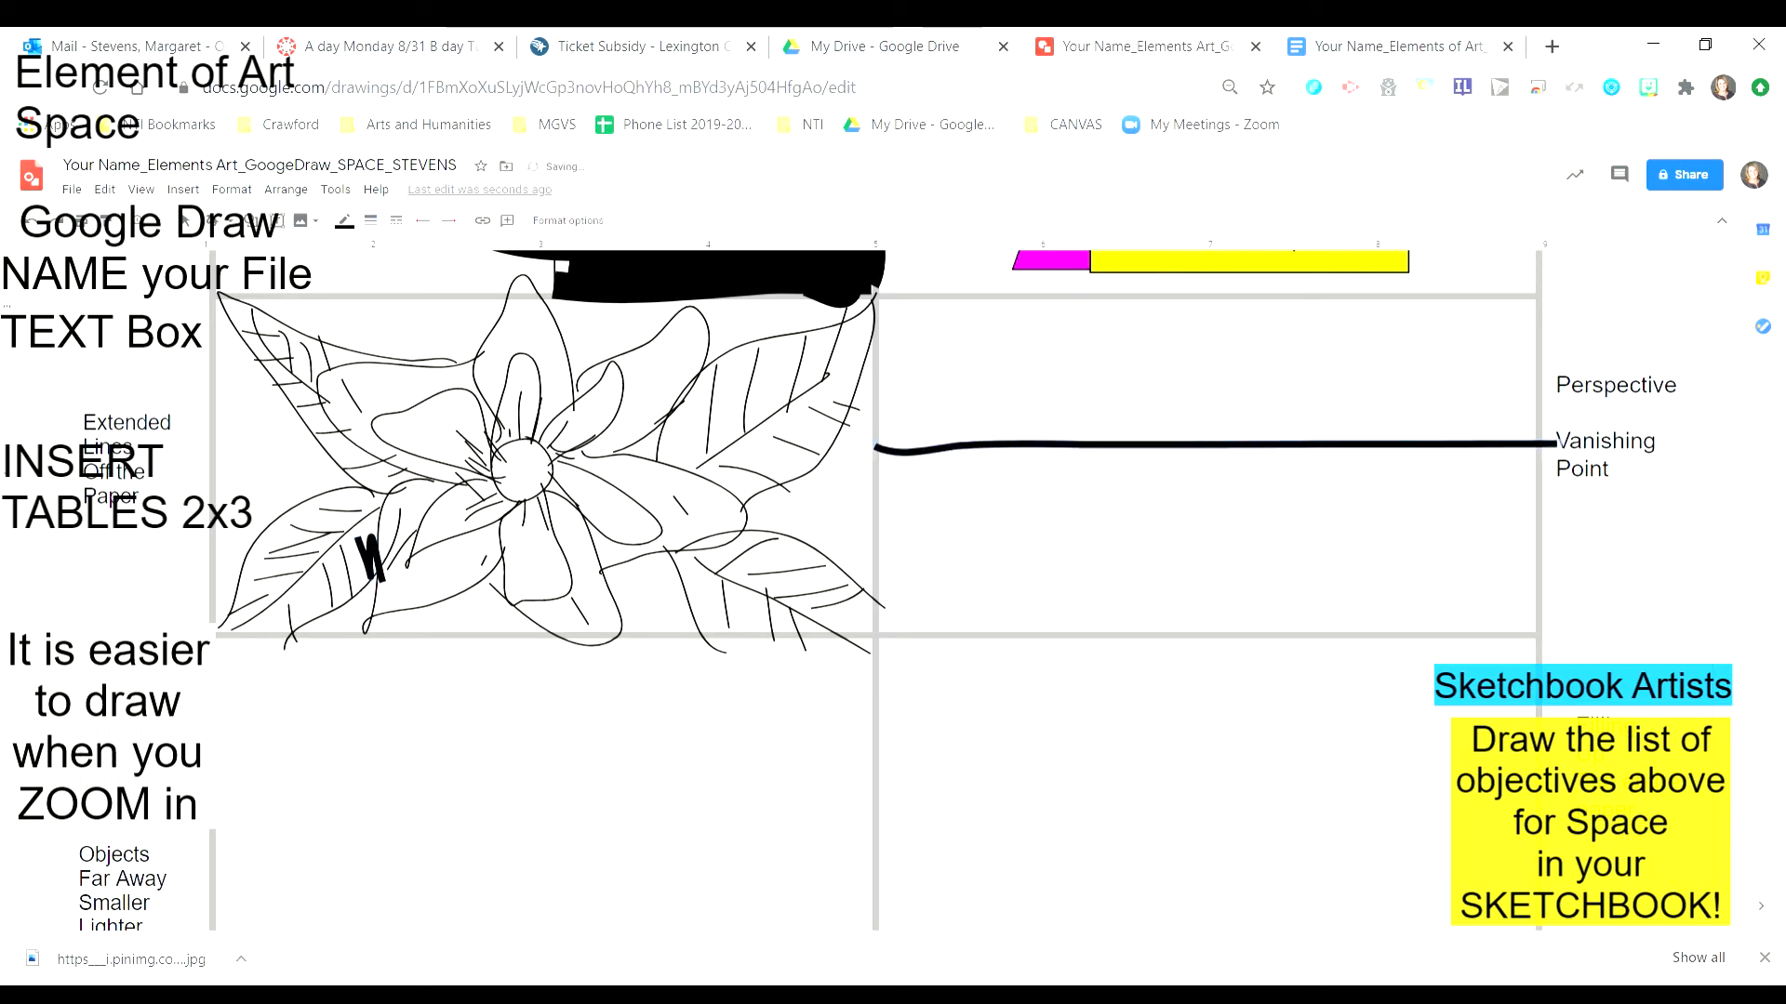
left_click(381, 233)
left_click(406, 297)
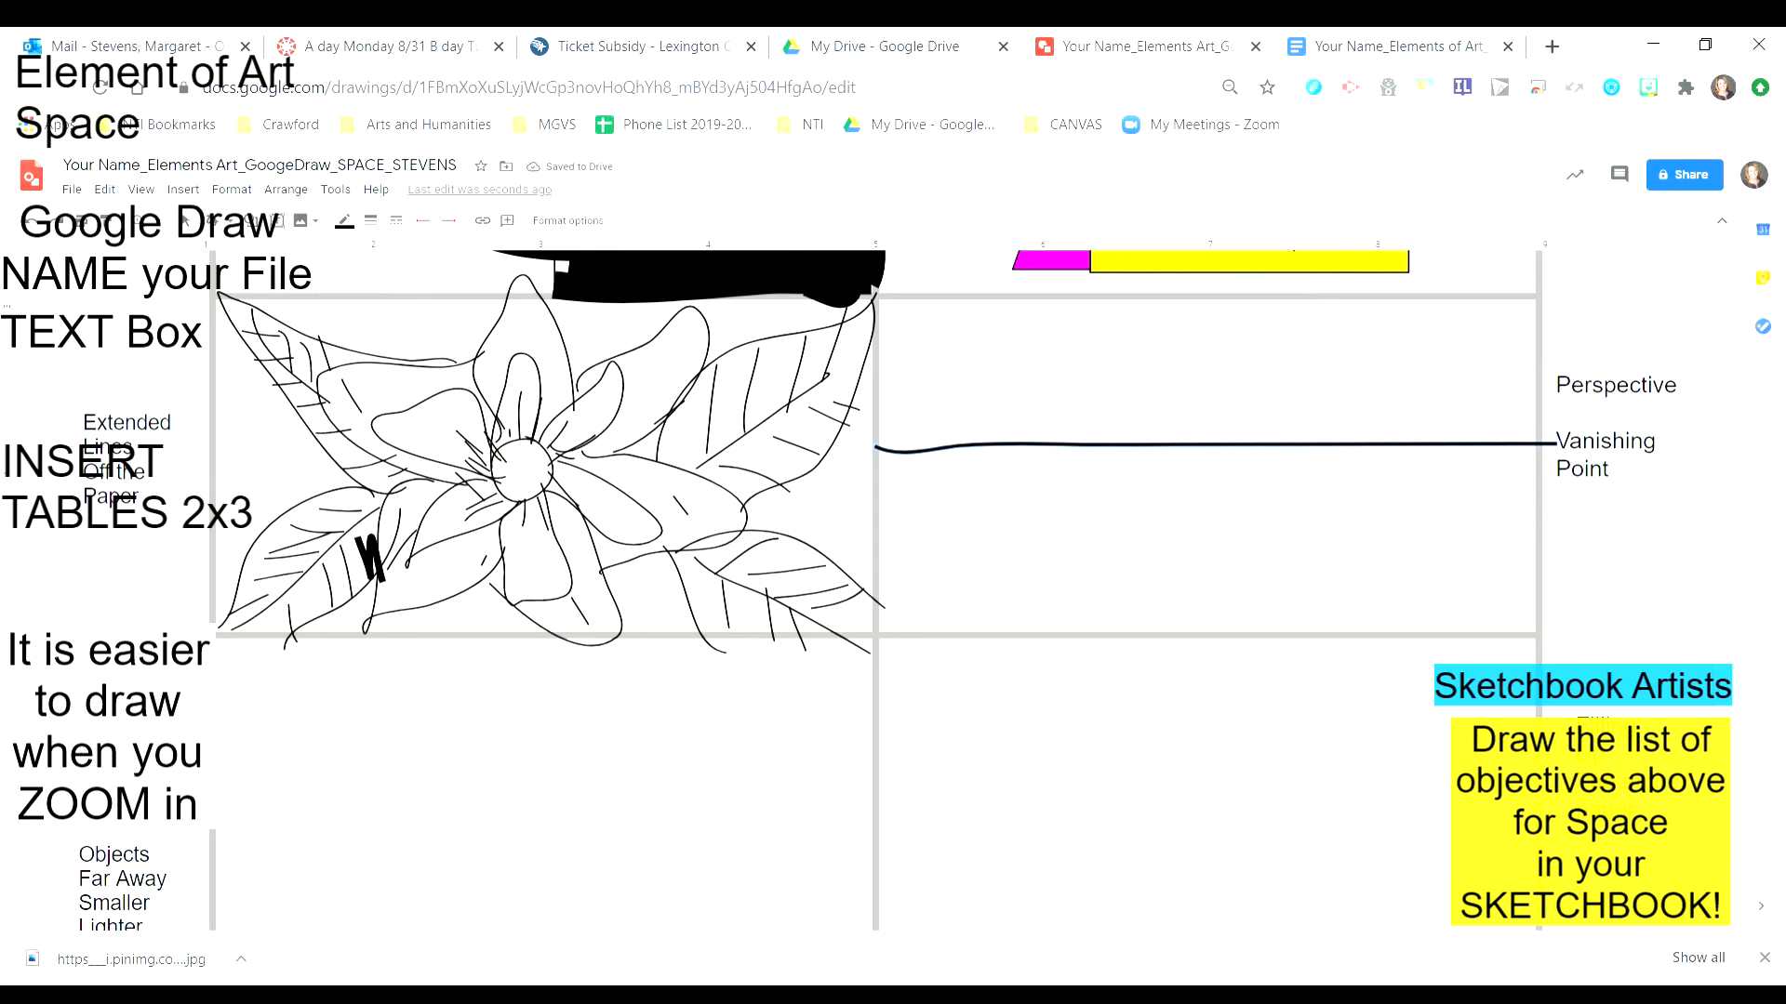
- Draw two road edges widening down from the horizon, with center markings that shrink toward the vanishing point
left_click_drag(1198, 449, 939, 619)
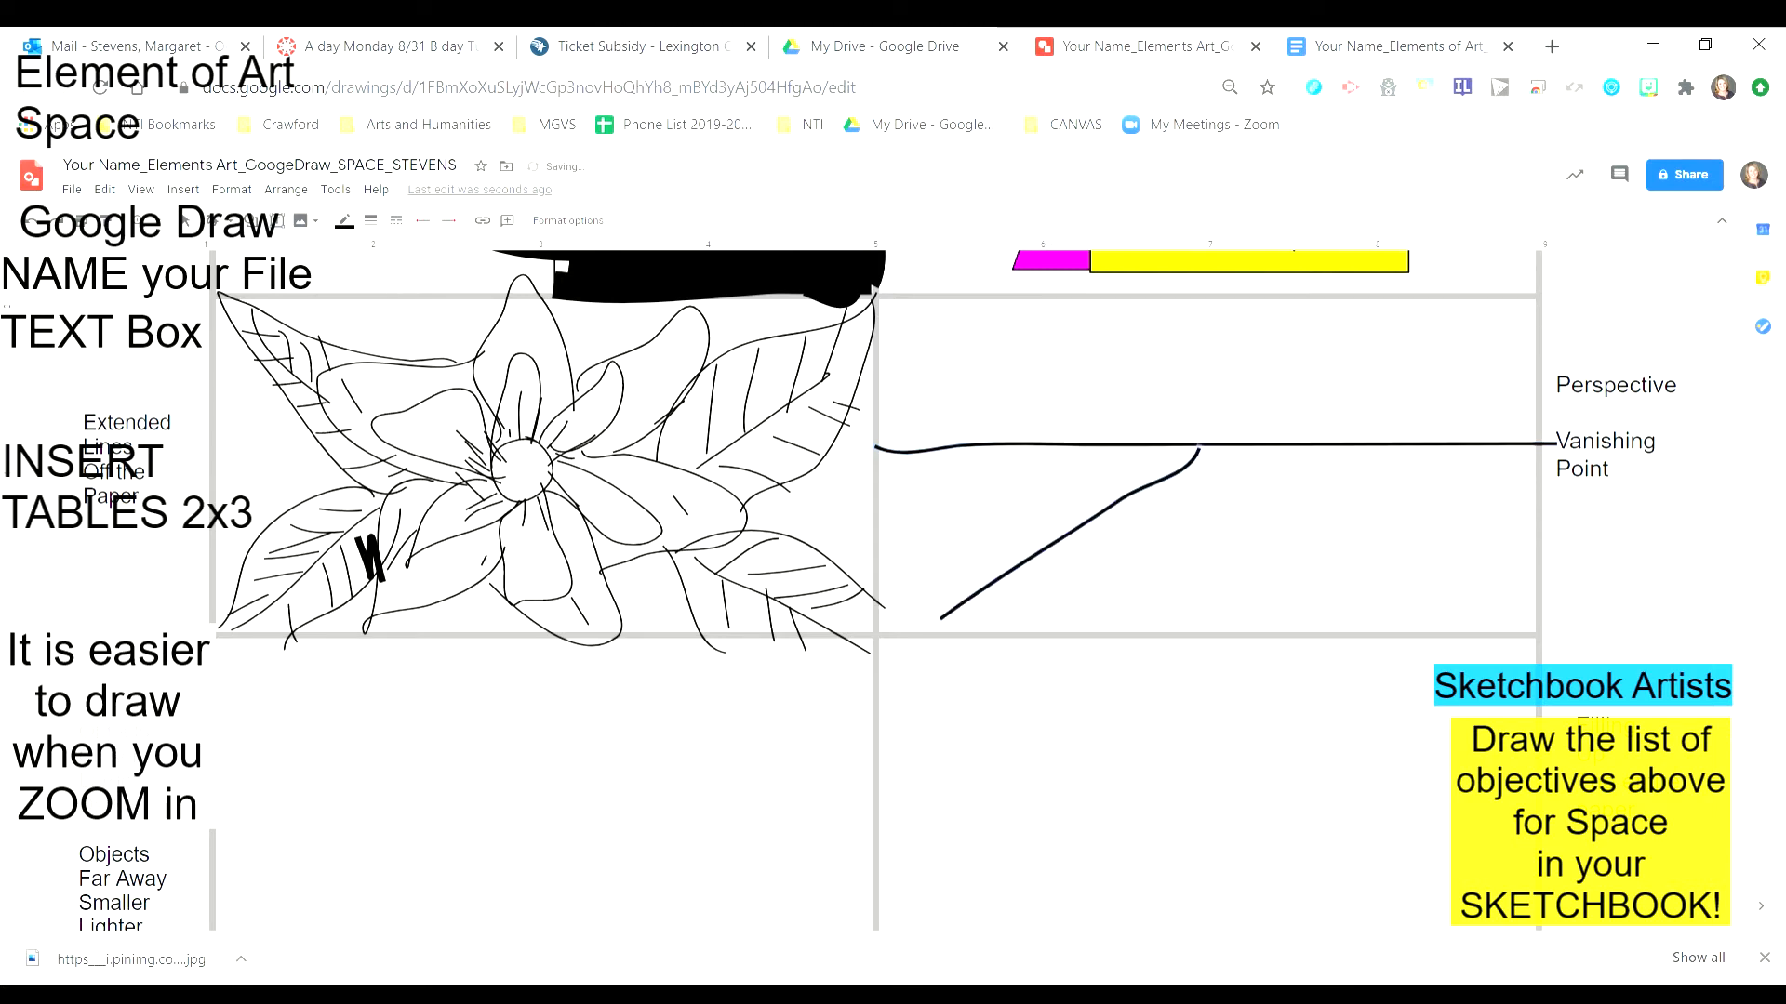
left_click_drag(1359, 527, 1468, 635)
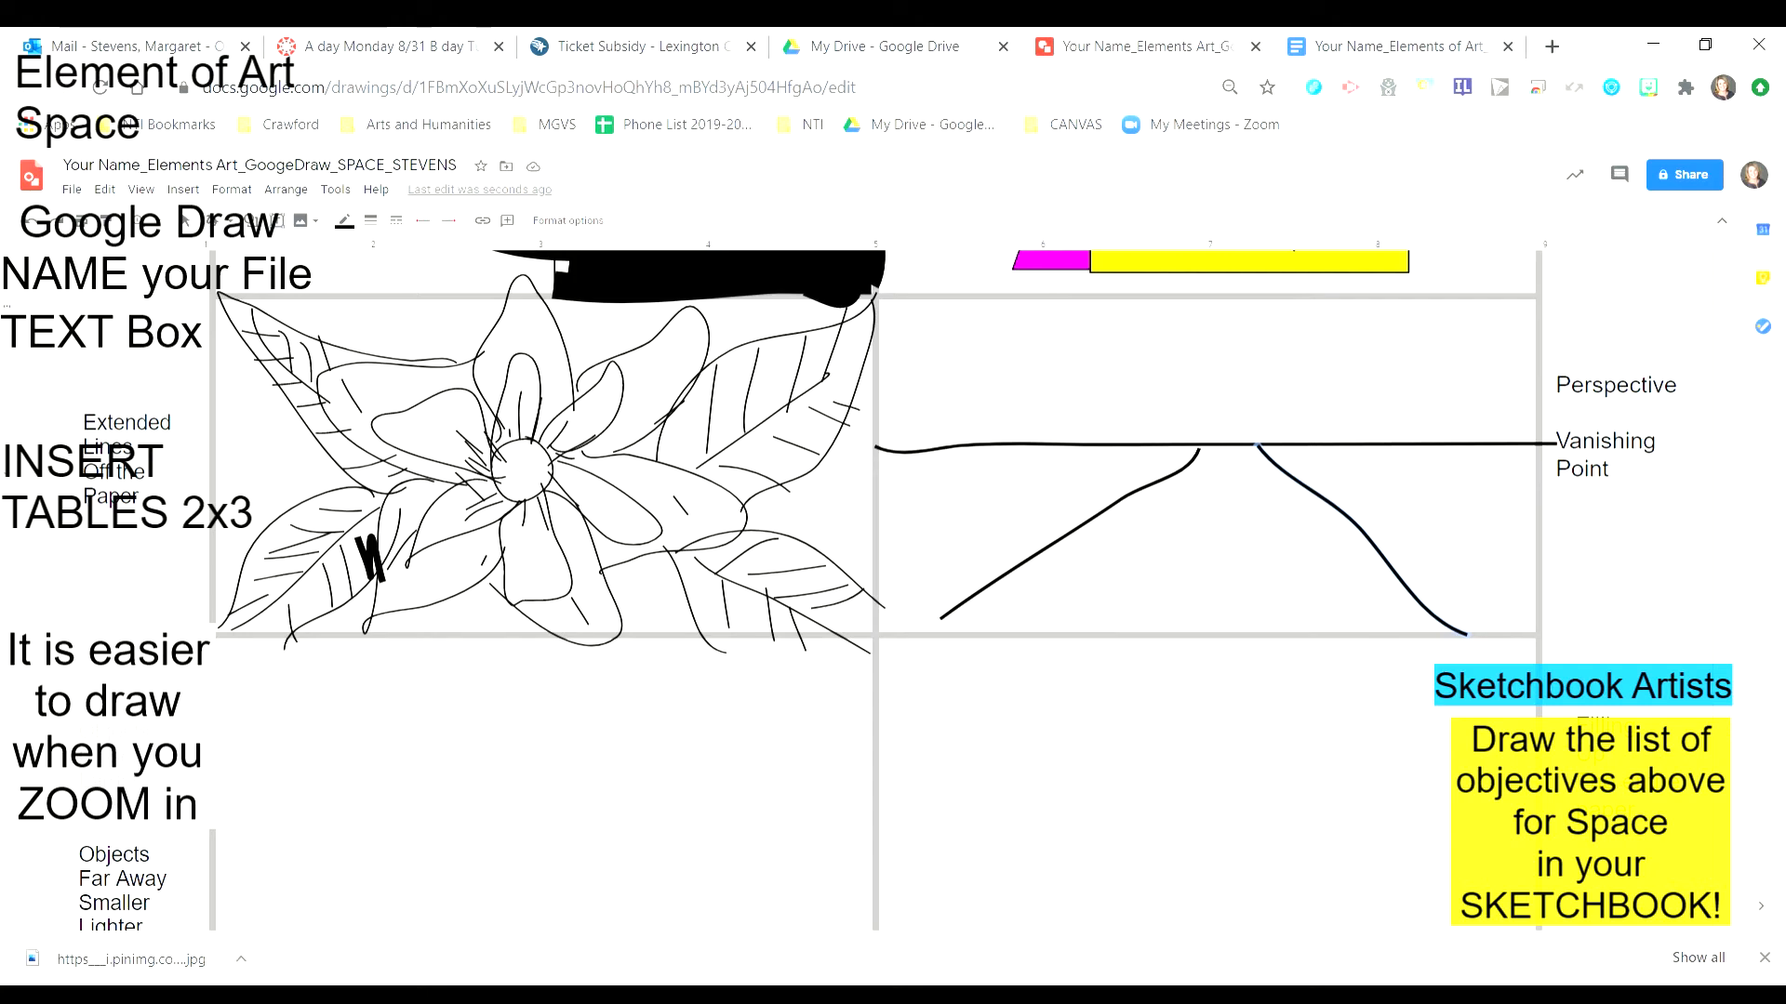
mouse_move(1202, 550)
left_mouse_down()
mouse_move(1207, 617)
mouse_move(1236, 462)
left_mouse_up()
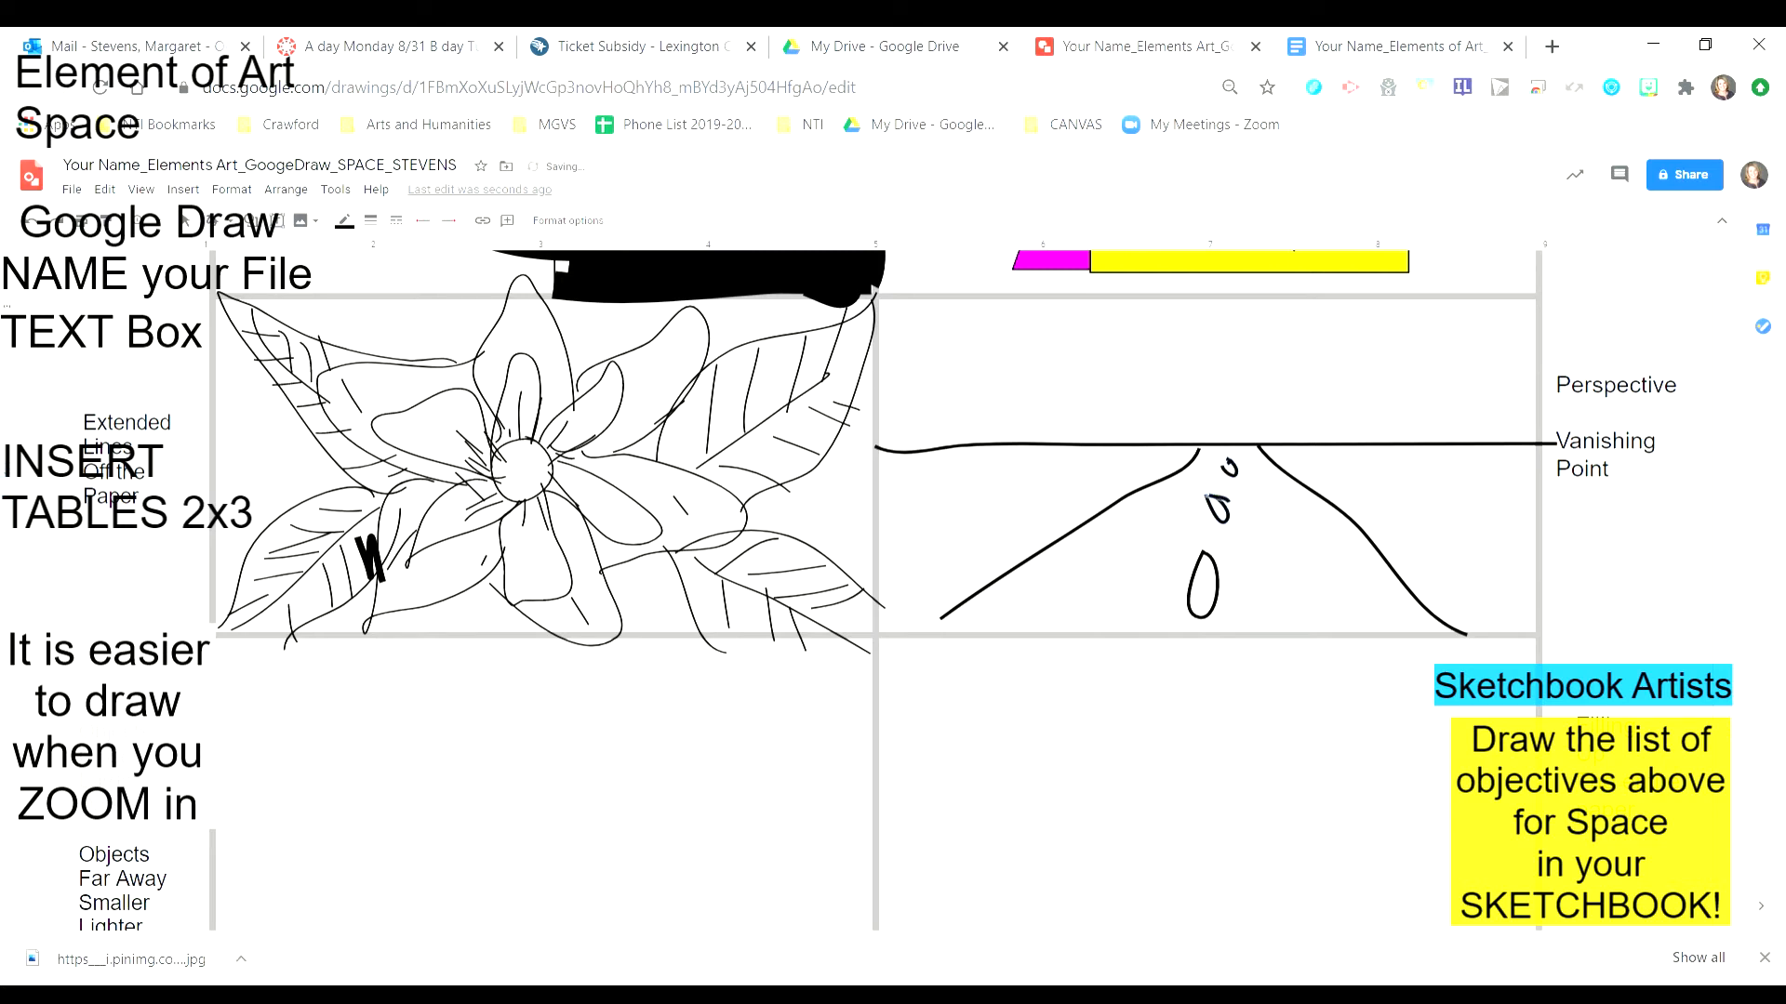
- Draw three trees along the road's left side, shrinking from a large foreground tree toward the horizon
left_click_drag(923, 429, 937, 614)
left_click_drag(964, 409, 1007, 605)
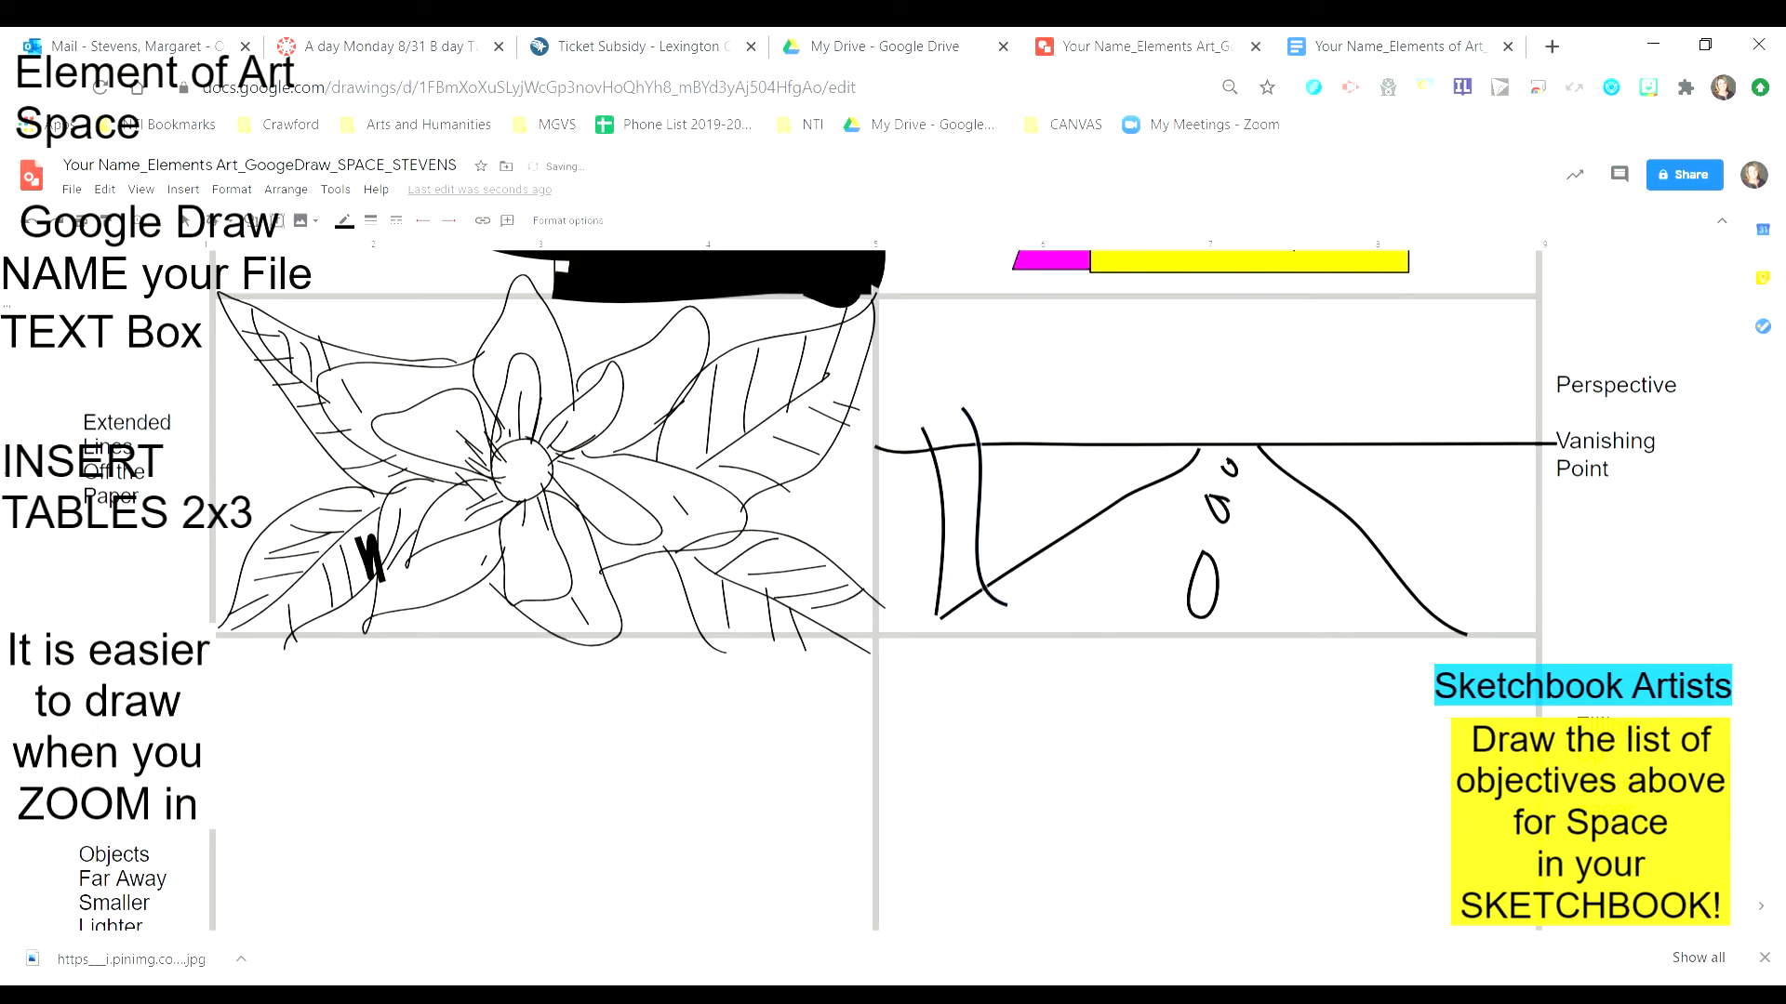
mouse_move(930, 299)
left_mouse_down()
mouse_move(899, 400)
mouse_move(912, 502)
mouse_move(1002, 377)
mouse_move(930, 296)
left_mouse_up()
mouse_move(1078, 445)
left_mouse_down()
mouse_move(1076, 513)
mouse_move(1104, 508)
left_mouse_up()
mouse_move(1067, 392)
left_mouse_down()
mouse_move(1071, 437)
mouse_move(1069, 396)
mouse_move(1151, 475)
mouse_move(1184, 397)
mouse_move(1151, 432)
left_mouse_up()
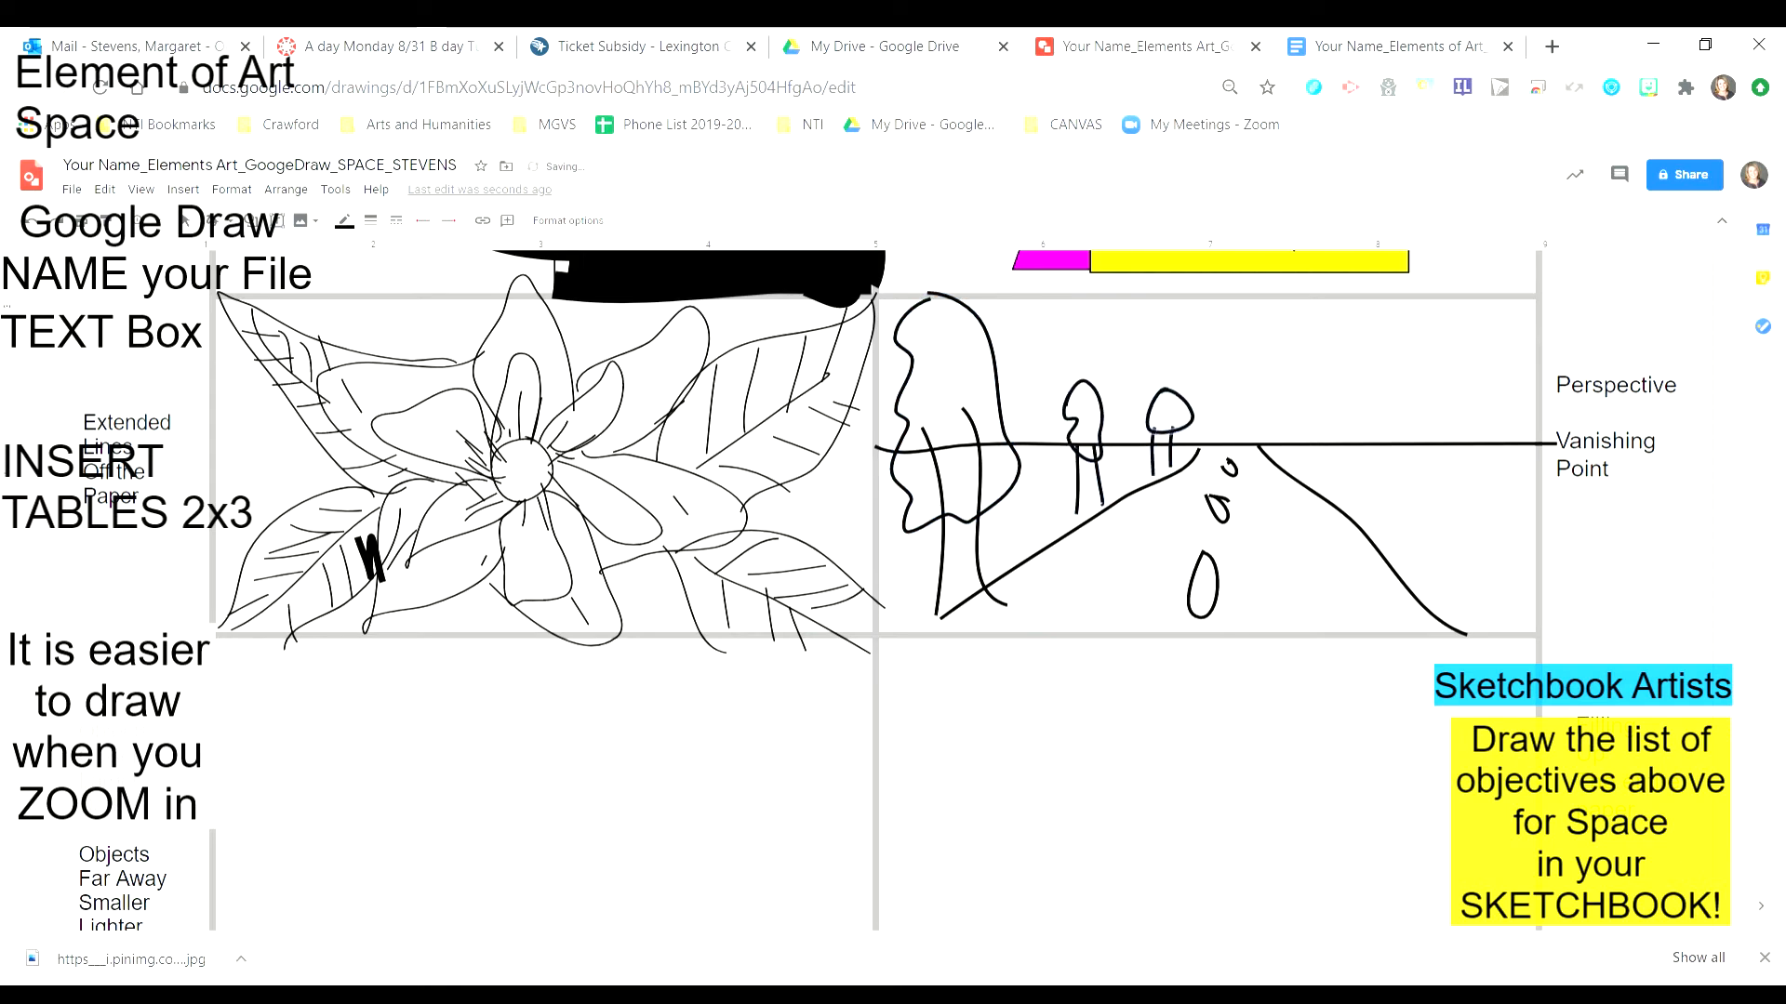
- Draw a large foreground tree and a smaller one behind it along the road's right side
mouse_move(1456, 367)
left_mouse_down()
mouse_move(1447, 606)
mouse_move(1503, 443)
mouse_move(1530, 633)
left_mouse_up()
mouse_move(1482, 291)
left_mouse_down()
mouse_move(1434, 440)
mouse_move(1445, 490)
mouse_move(1483, 508)
mouse_move(1530, 462)
mouse_move(1525, 370)
mouse_move(1484, 284)
left_mouse_up()
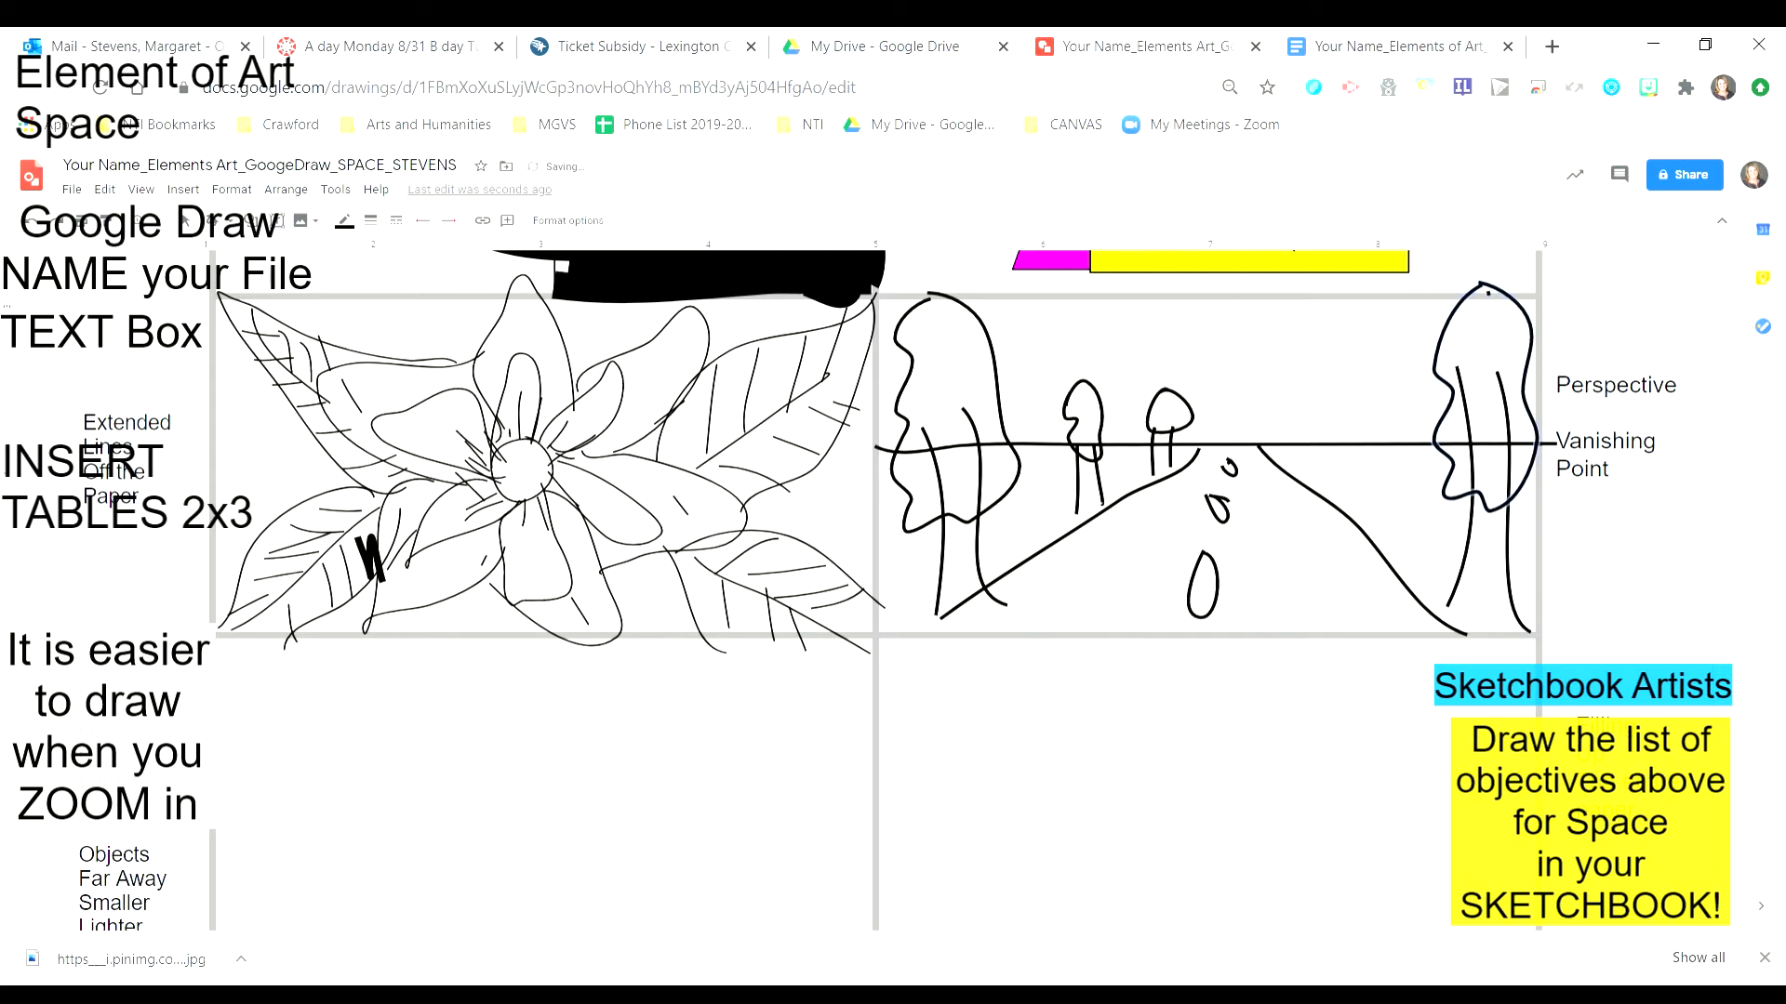
mouse_move(1375, 471)
left_mouse_down()
mouse_move(1371, 530)
mouse_move(1395, 555)
left_mouse_up()
mouse_move(1399, 485)
left_mouse_down()
mouse_move(1420, 447)
mouse_move(1391, 363)
left_mouse_up()
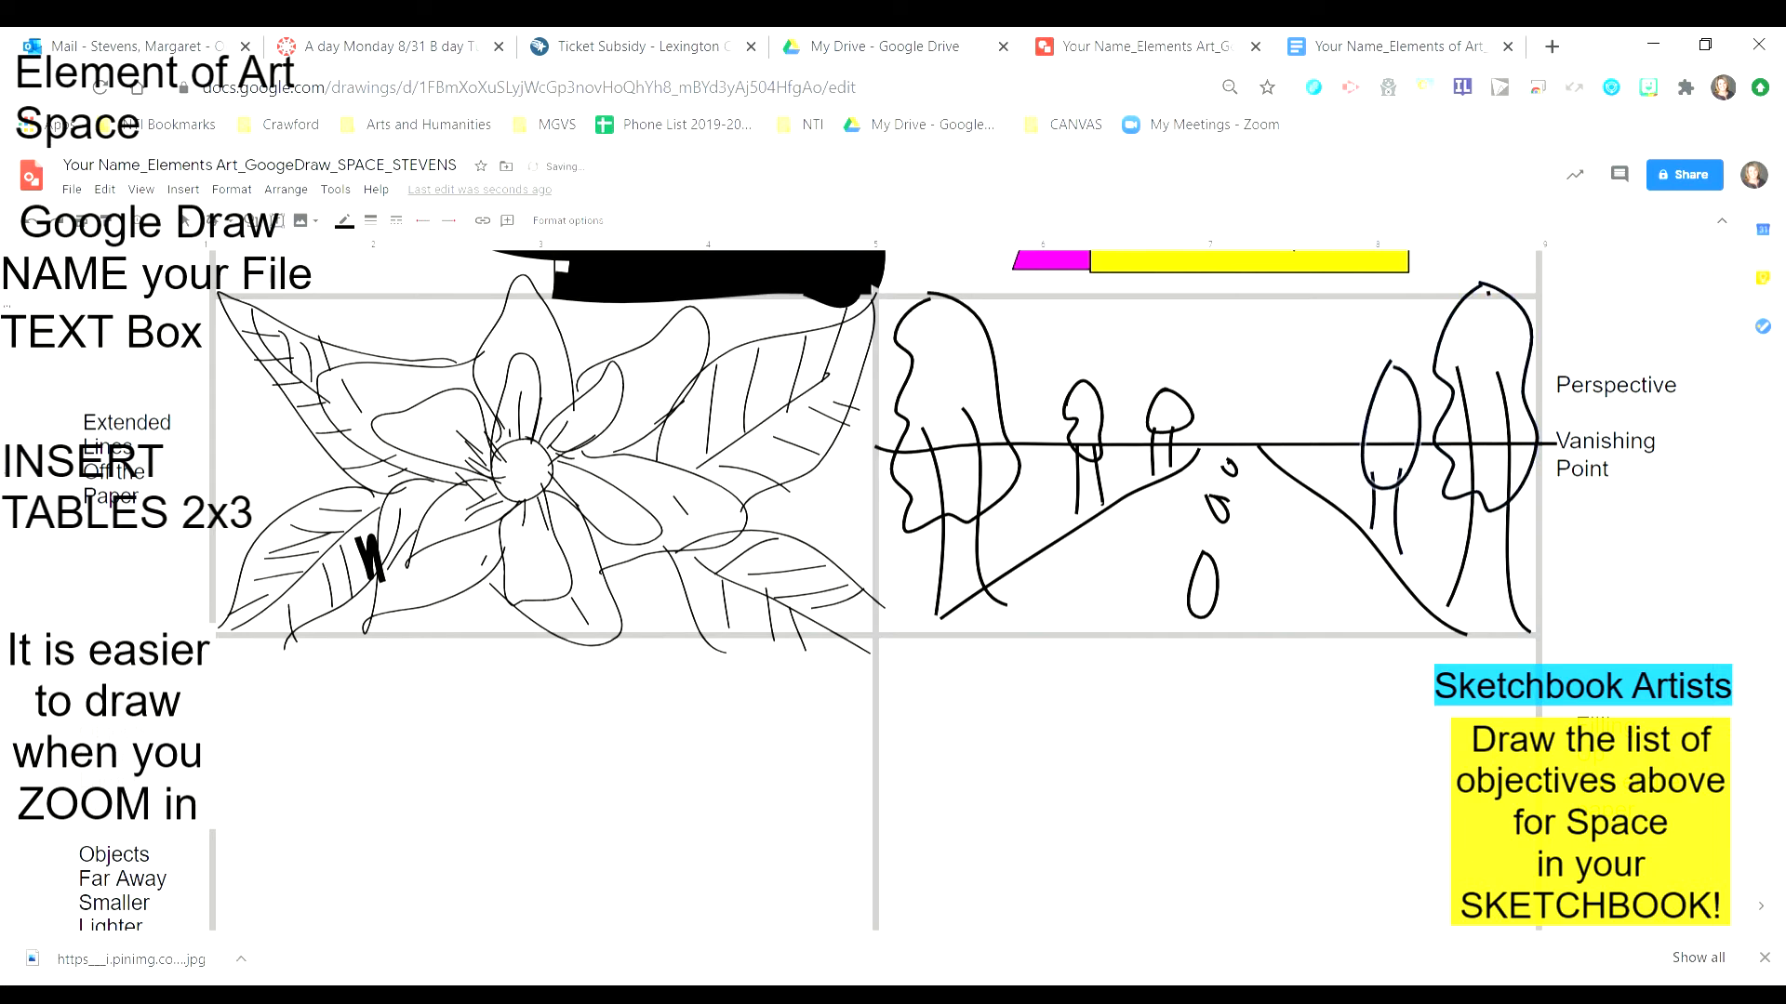
- Add the road scene's background: a small distant tree on the right, an arc rising behind the vanishing point, and short dashes in the sky
mouse_move(1307, 421)
left_mouse_down()
mouse_move(1307, 473)
mouse_move(1335, 498)
left_mouse_up()
mouse_move(1298, 422)
left_mouse_down()
mouse_move(1349, 410)
mouse_move(1319, 374)
left_mouse_up()
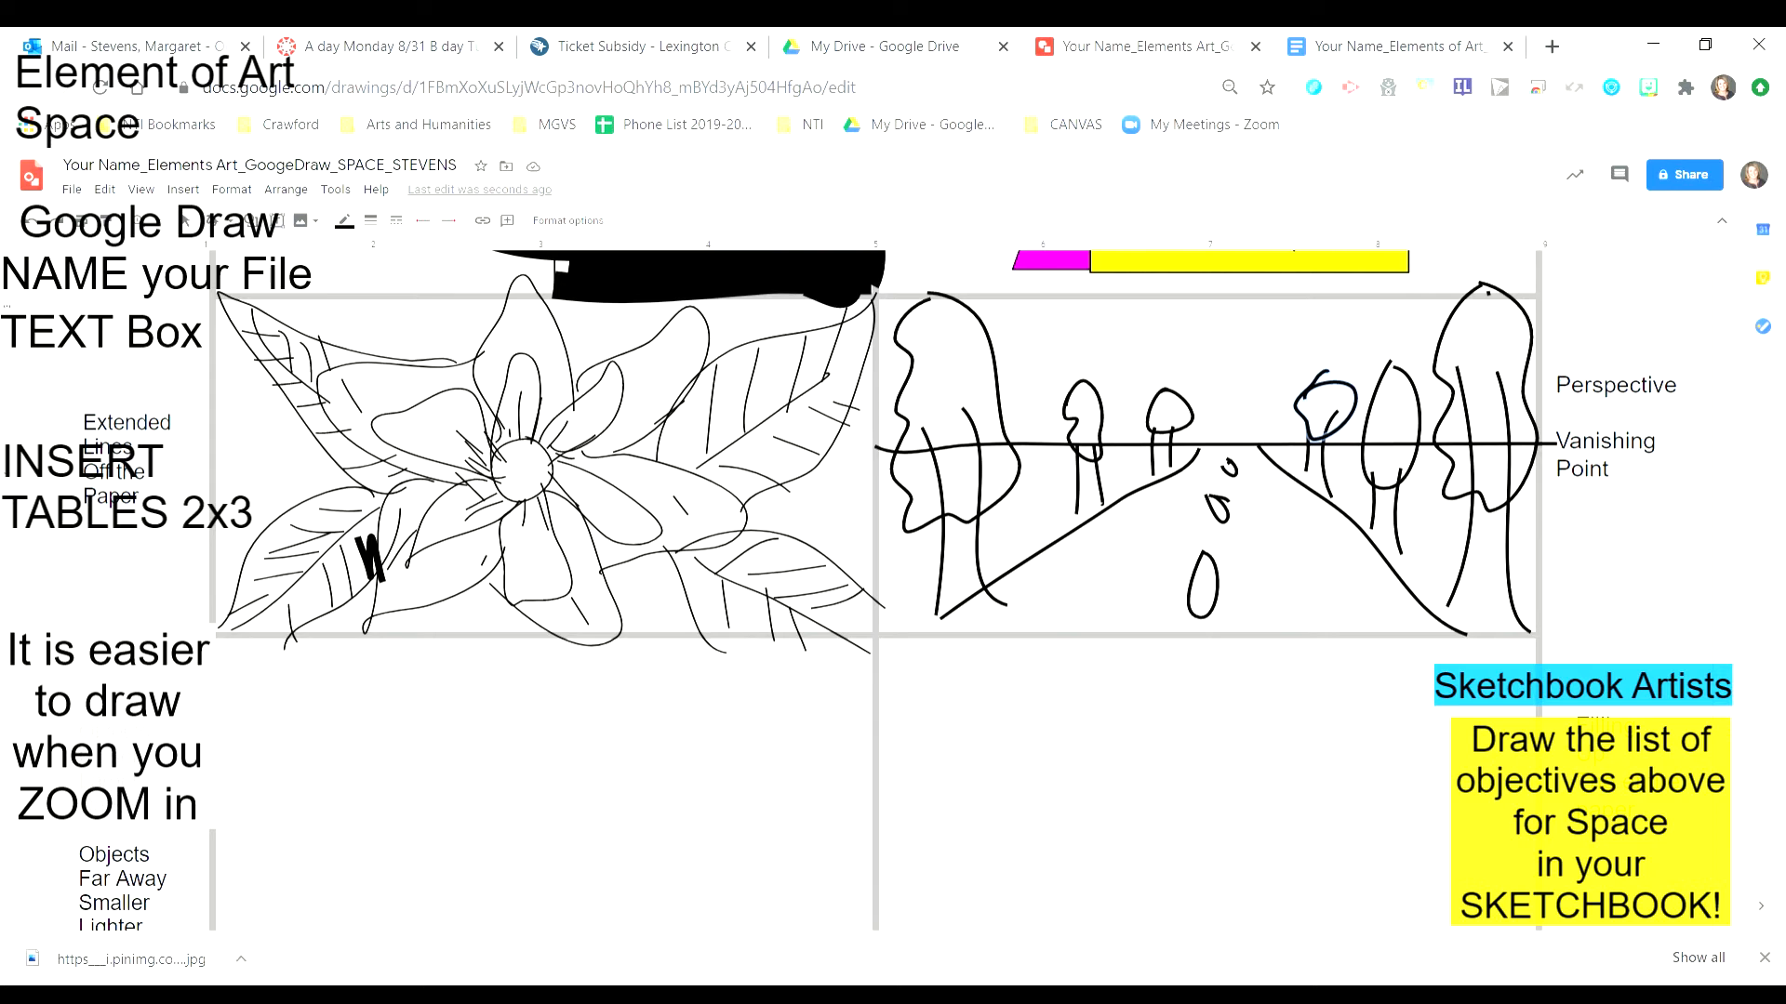
mouse_move(1174, 384)
left_mouse_down()
mouse_move(1246, 372)
mouse_move(1378, 412)
left_mouse_up()
left_click_drag(1279, 373, 1306, 384)
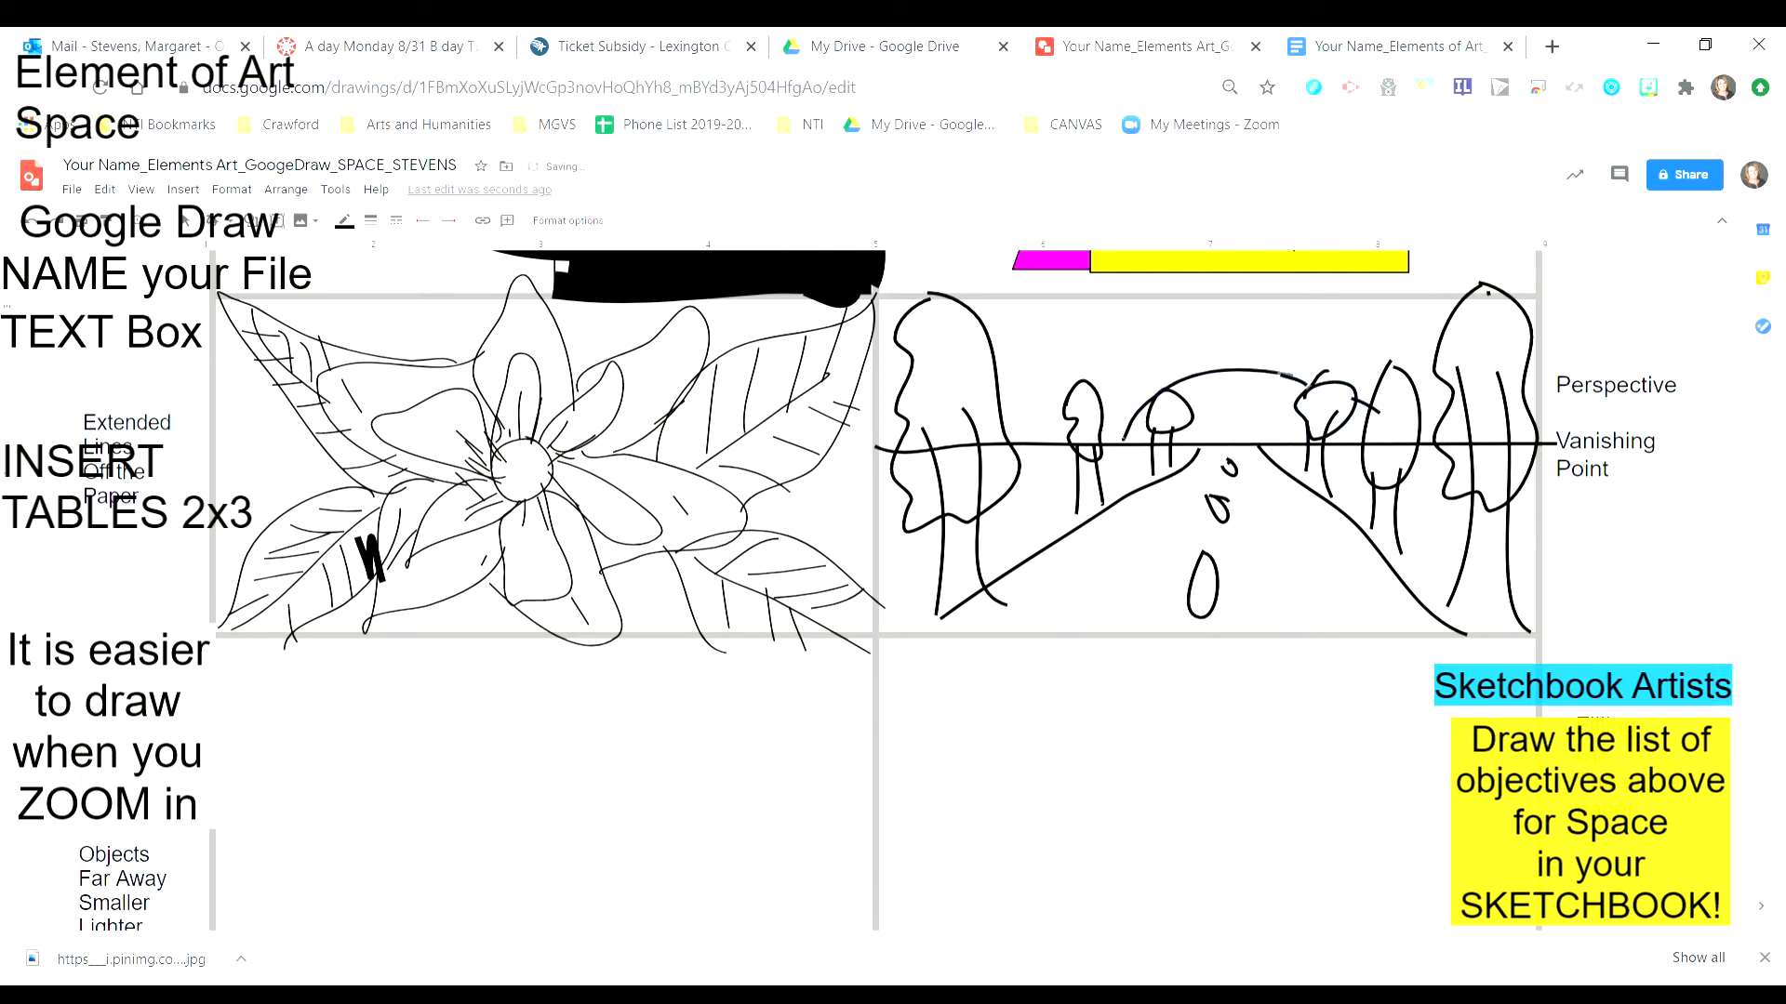
left_click_drag(1351, 328, 1430, 320)
- Mask the trunk lines inside the large left tree's crown with white scribble strokes, raising the line weight to 4px
left_click(220, 228)
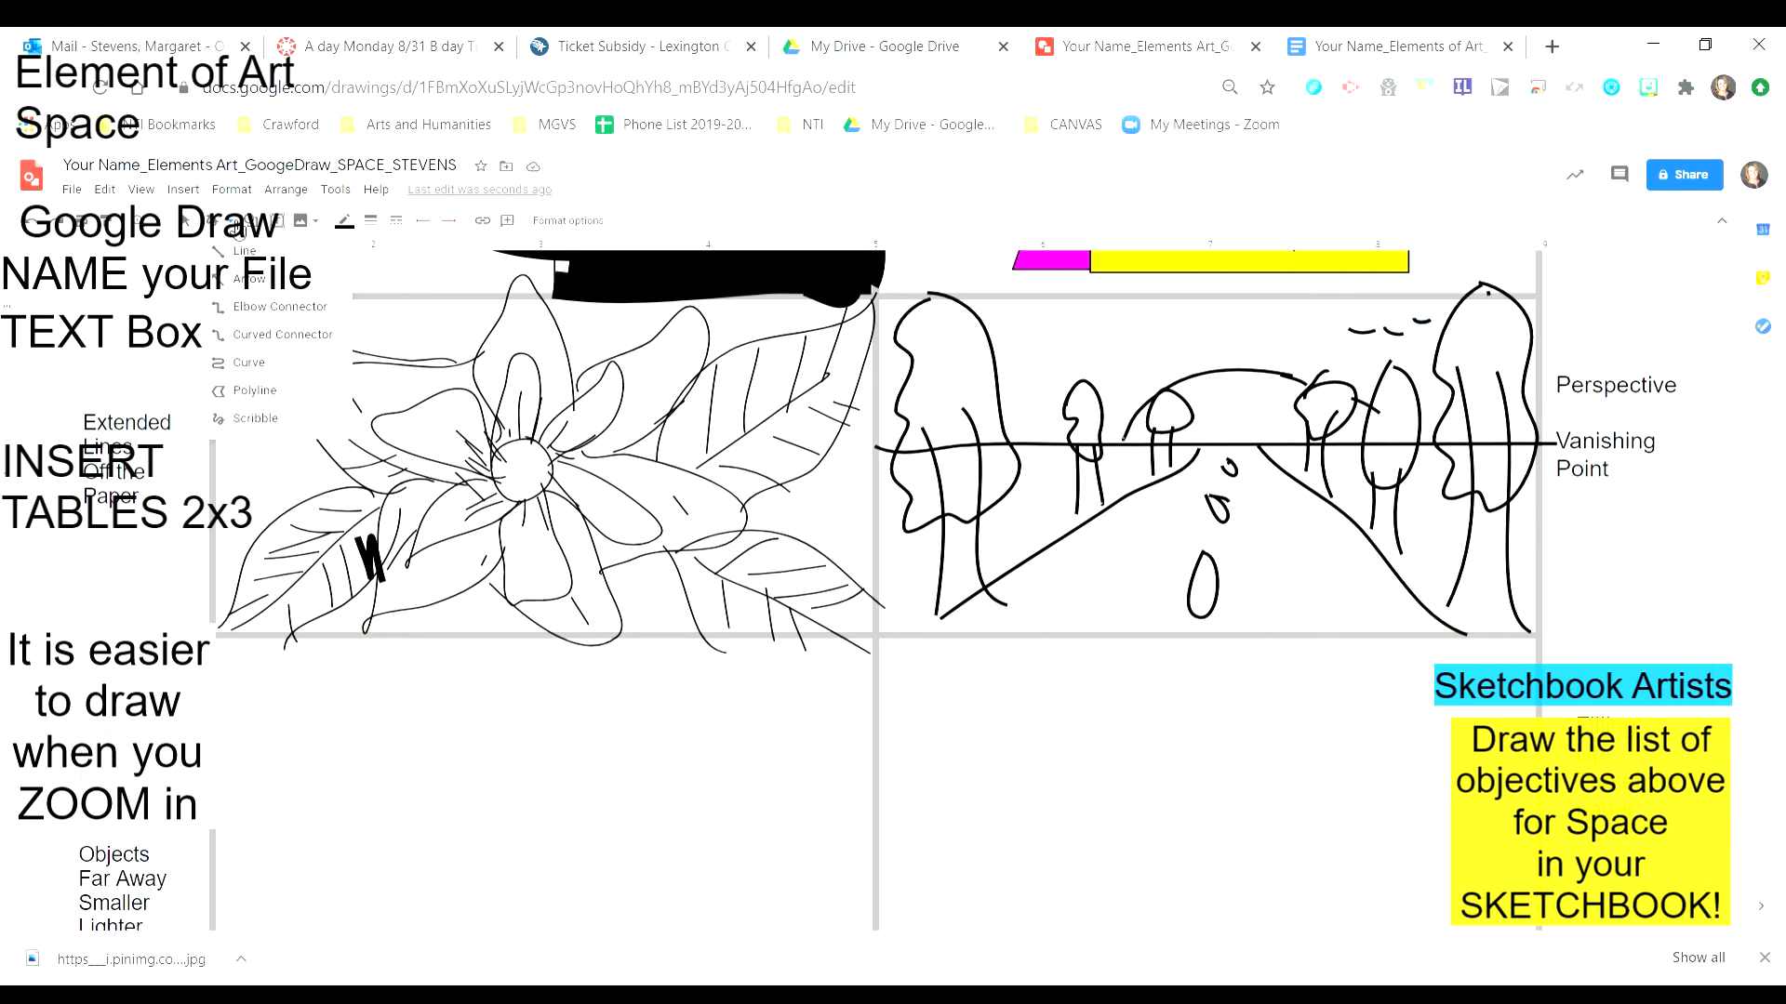
left_click(346, 226)
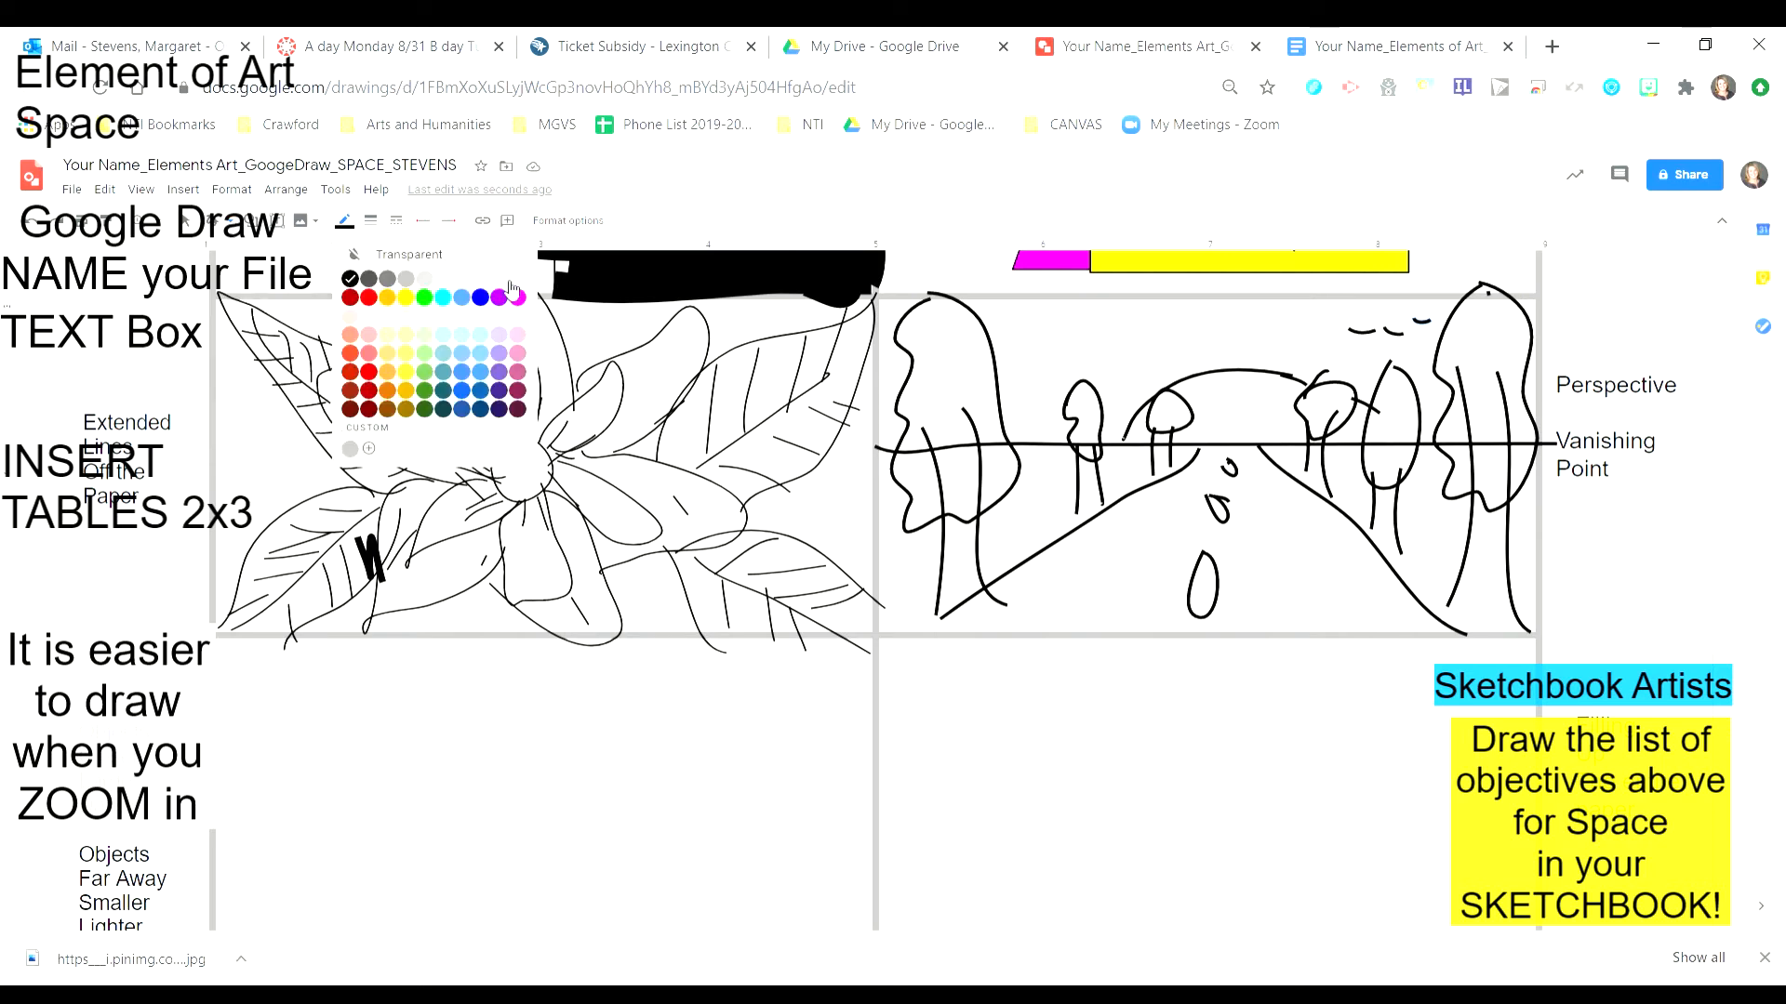
left_click(524, 294)
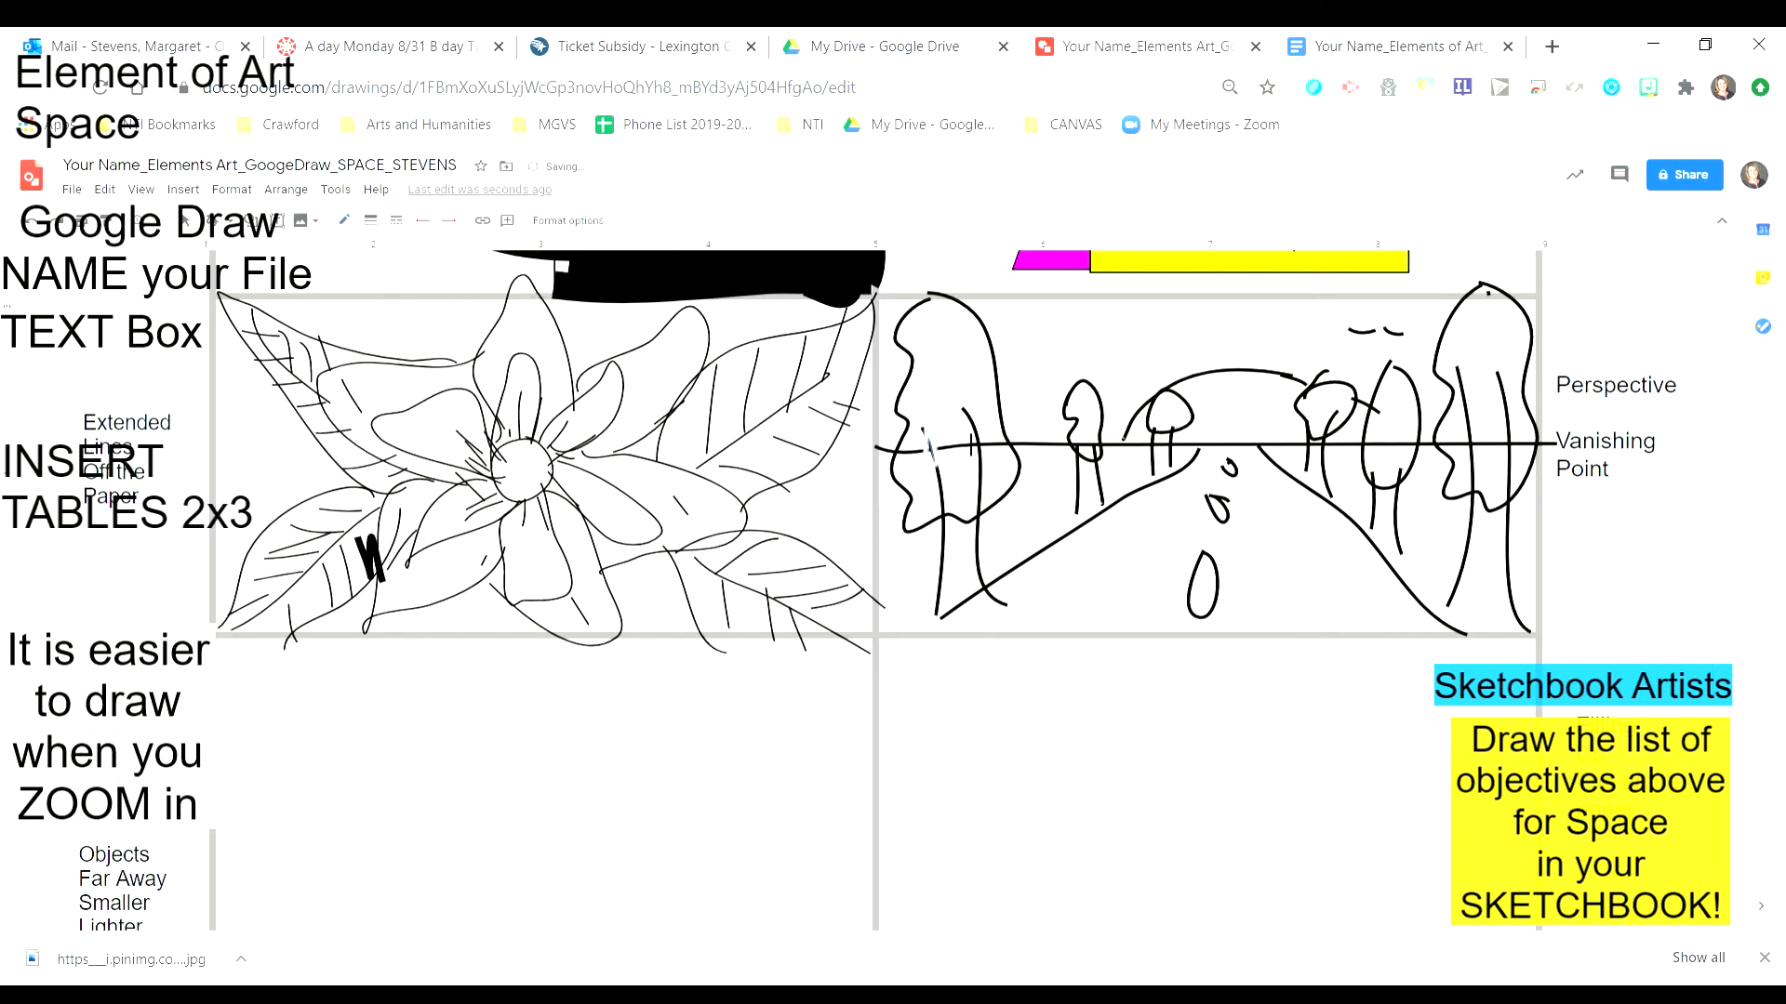
mouse_move(981, 426)
left_mouse_down()
mouse_move(979, 502)
mouse_move(941, 487)
mouse_move(978, 429)
left_mouse_up()
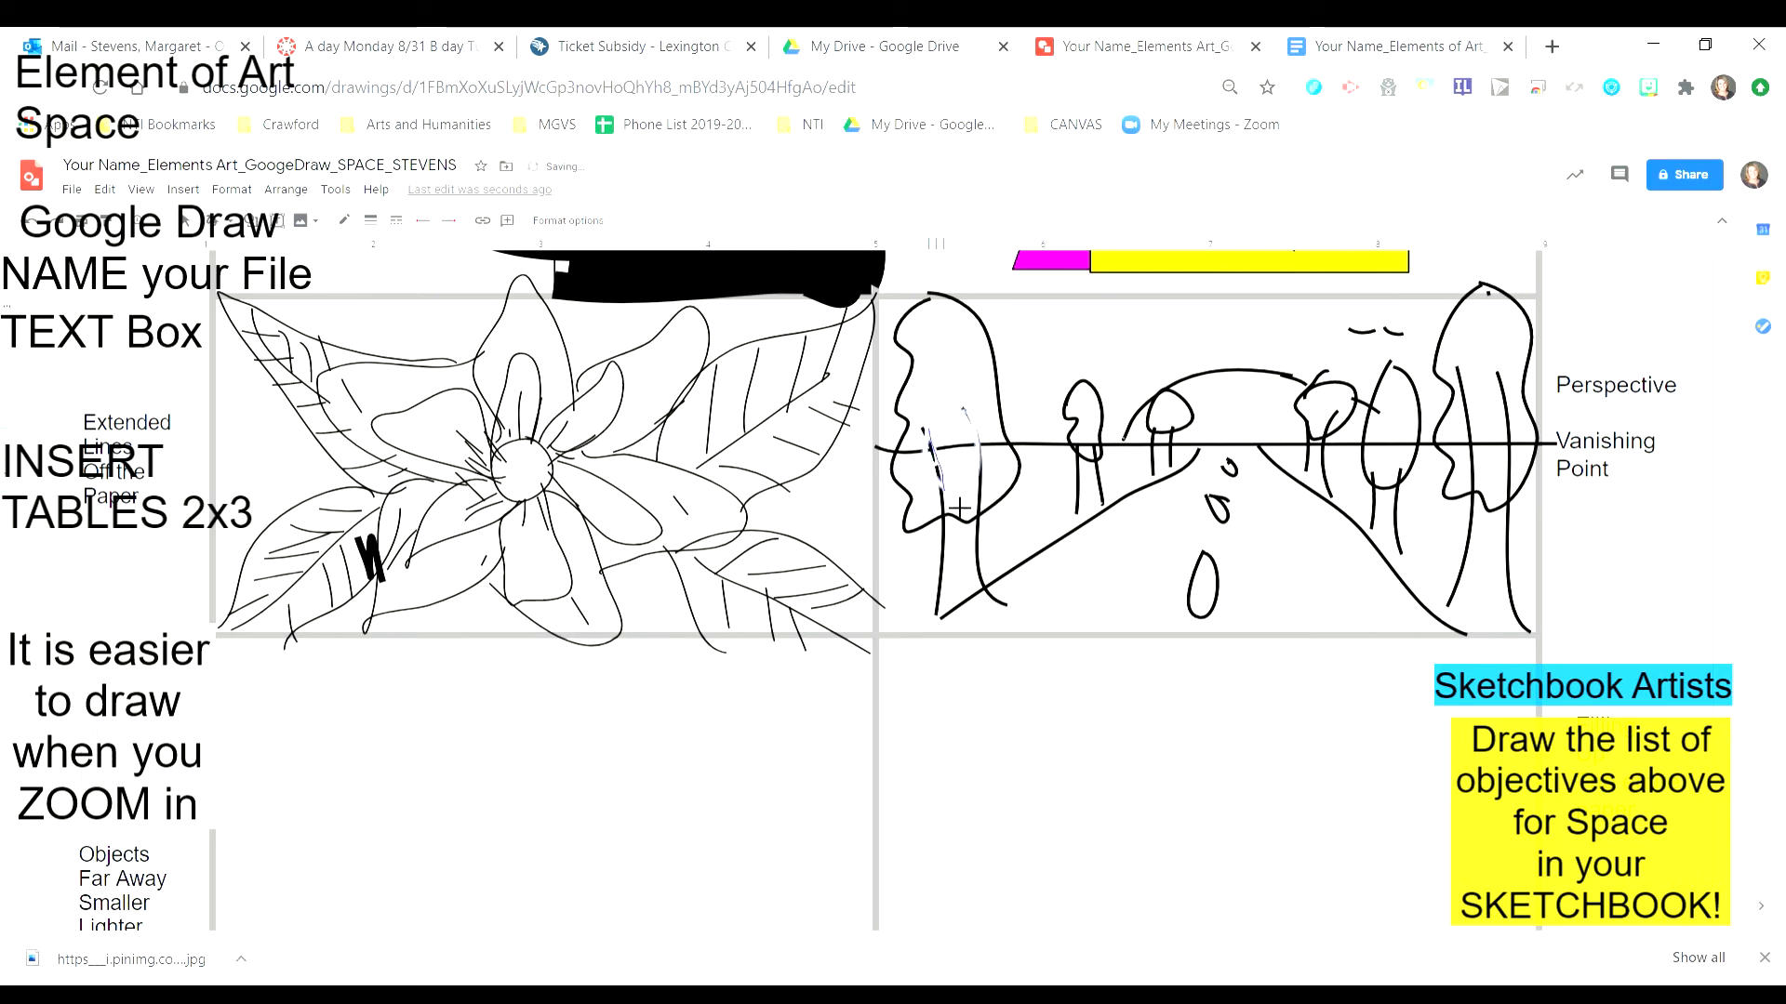
mouse_move(990, 514)
left_mouse_down()
mouse_move(1012, 475)
mouse_move(986, 426)
mouse_move(930, 461)
left_mouse_up()
left_click(370, 220)
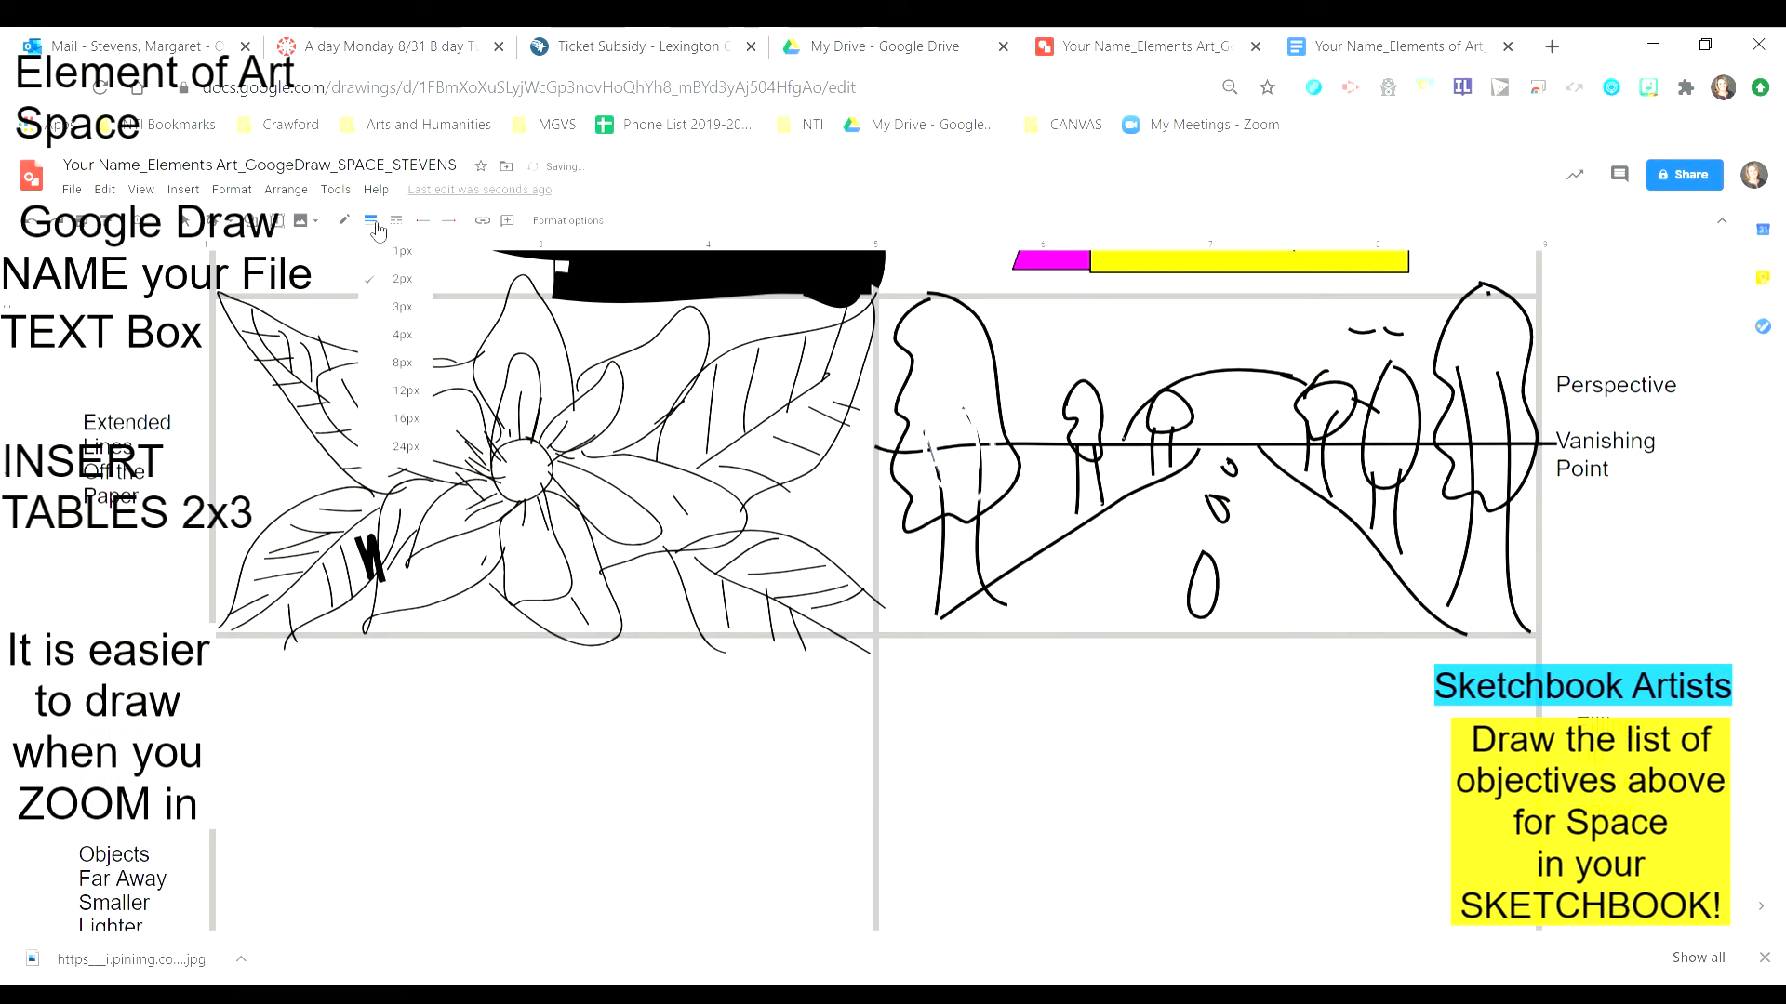
left_click(402, 335)
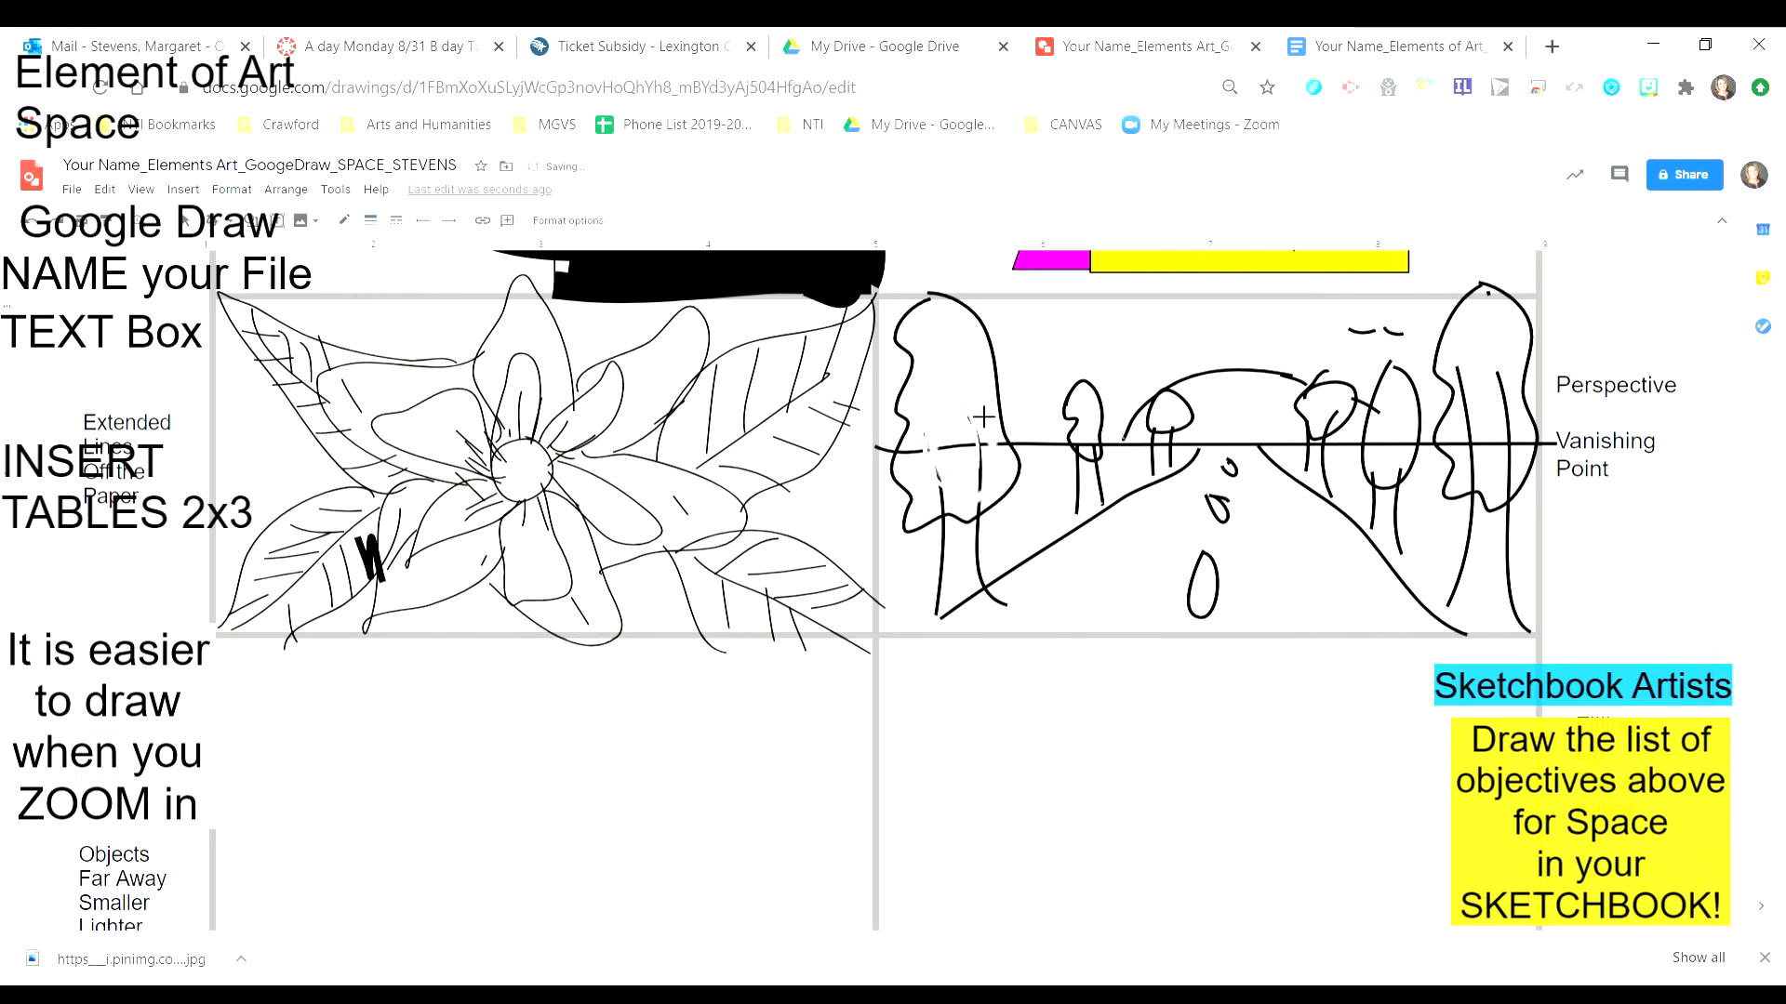
mouse_move(936, 475)
left_mouse_down()
mouse_move(962, 513)
mouse_move(1001, 513)
mouse_move(1015, 470)
mouse_move(988, 414)
mouse_move(994, 503)
mouse_move(946, 493)
mouse_move(950, 468)
mouse_move(961, 502)
left_mouse_up()
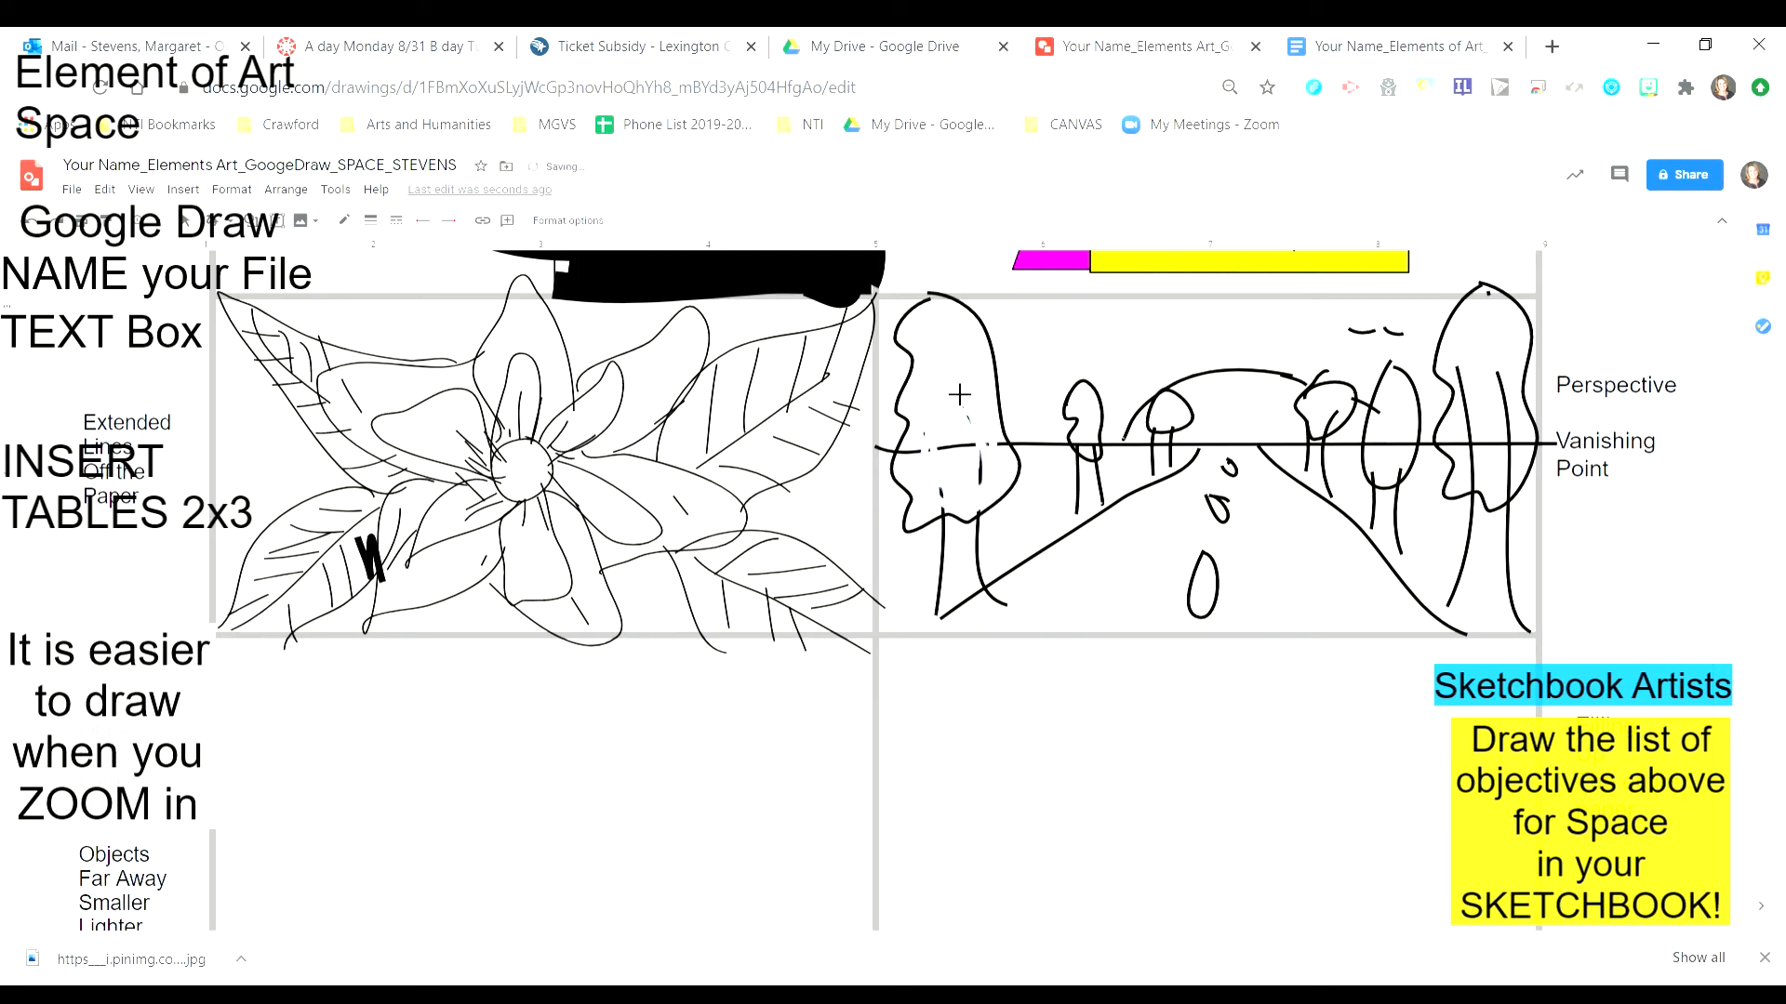
- Fill the large left tree's crown with bright green scribble strokes at 8px line weight
left_click(344, 220)
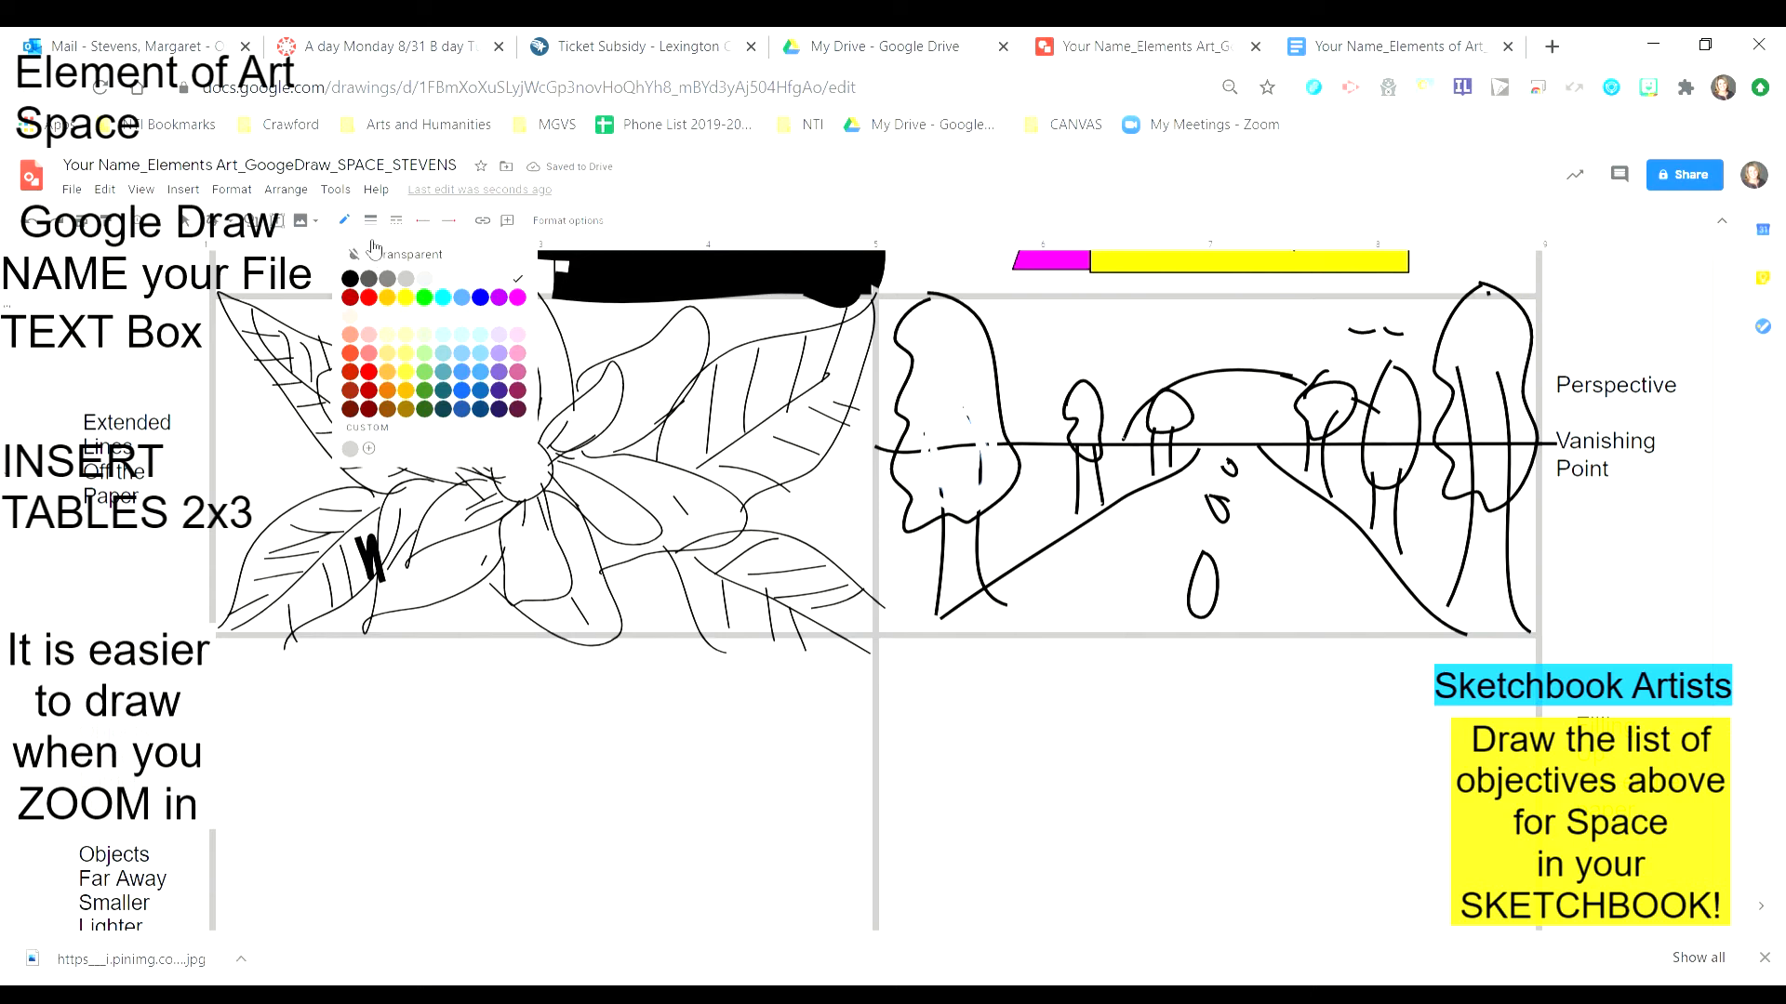
left_click(426, 298)
left_click(370, 220)
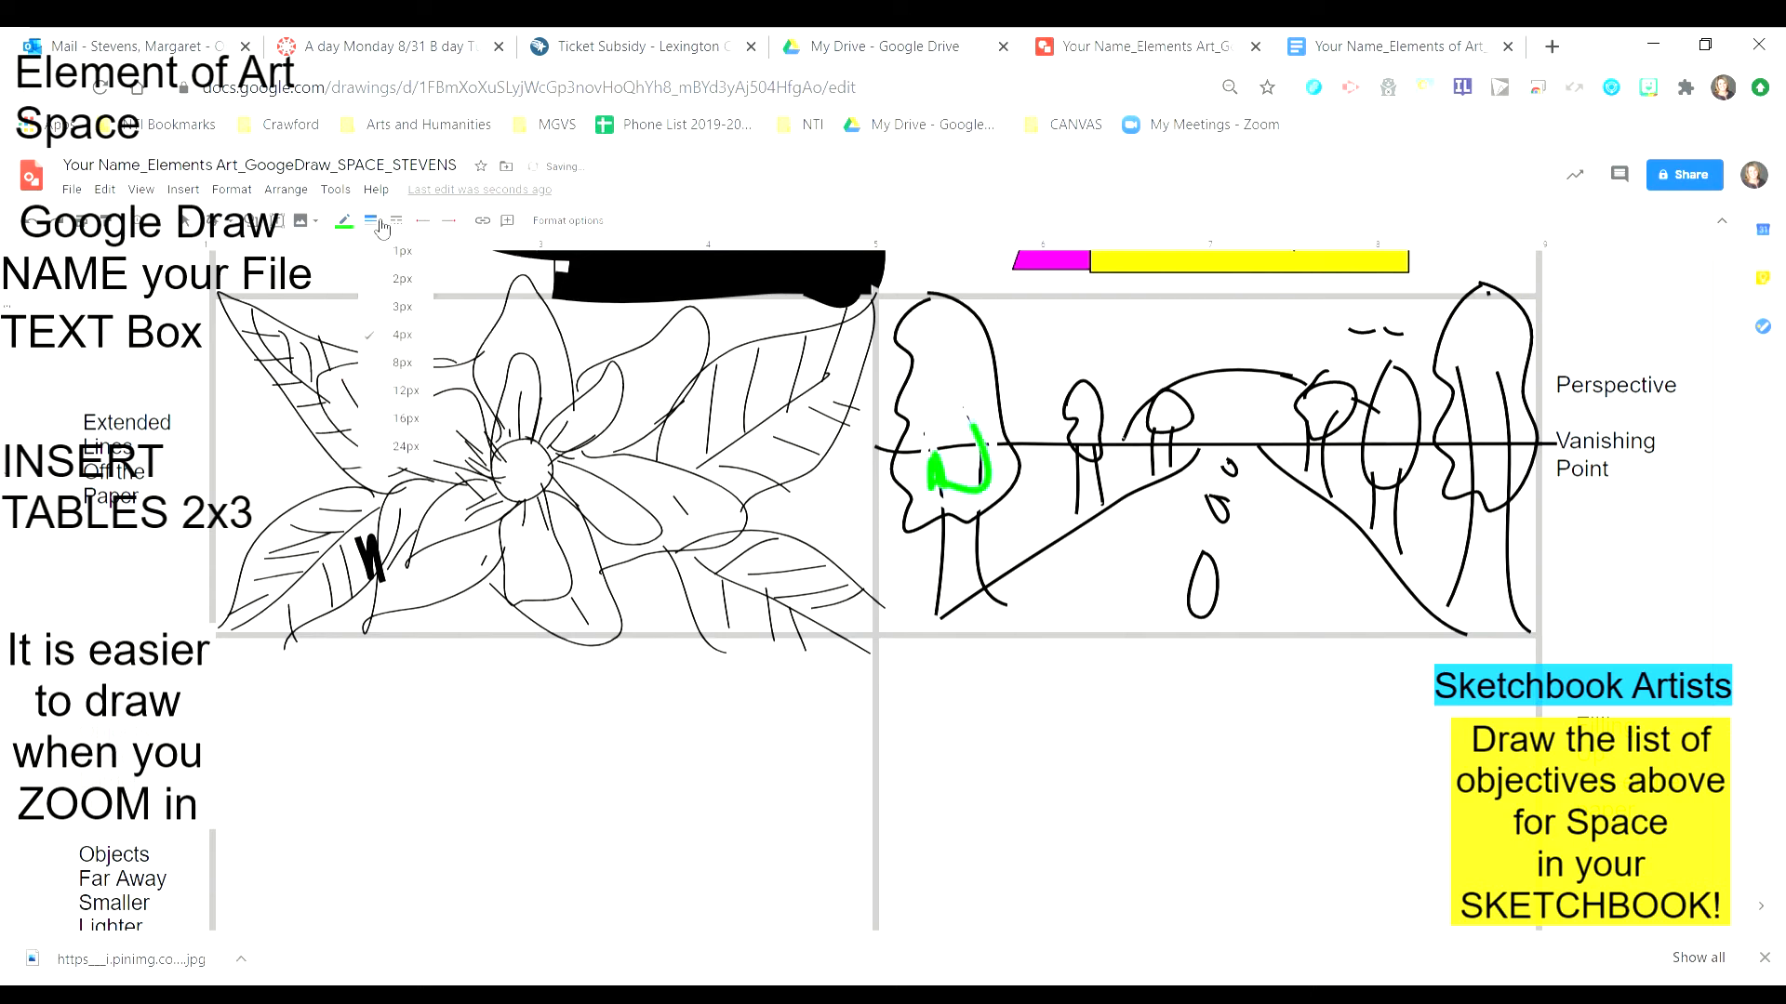
left_click(414, 370)
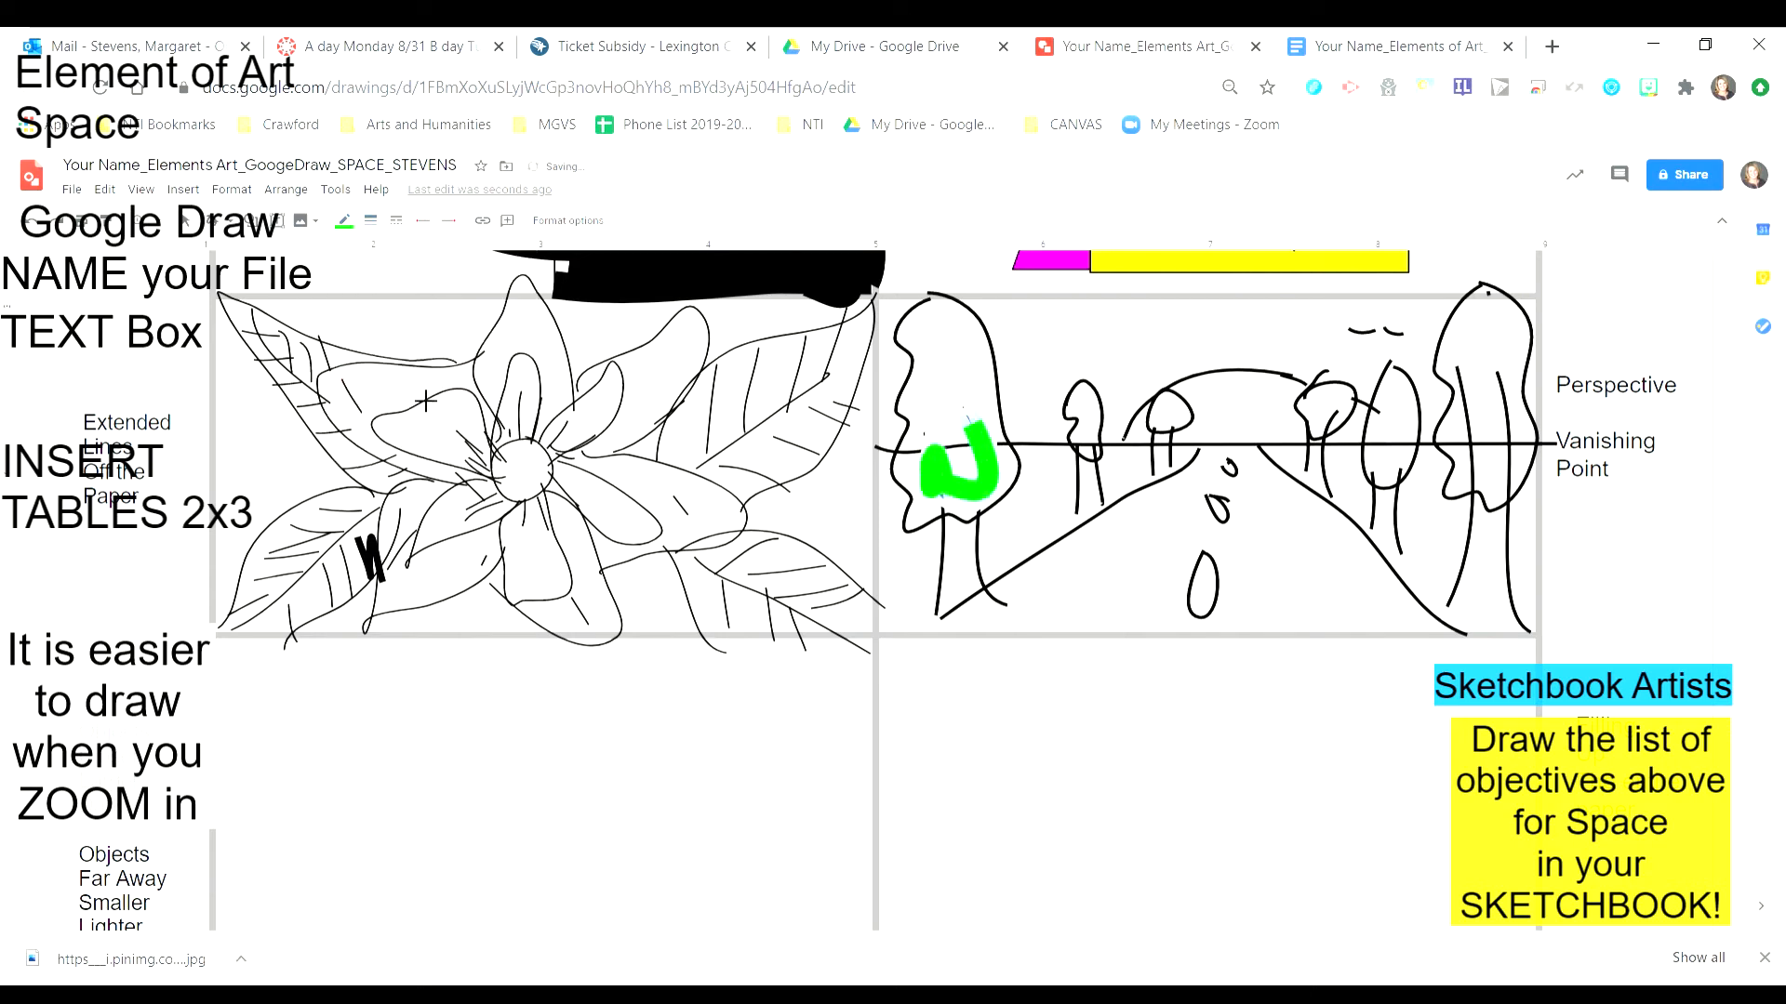
mouse_move(933, 302)
left_mouse_down()
mouse_move(914, 335)
mouse_move(941, 517)
left_mouse_up()
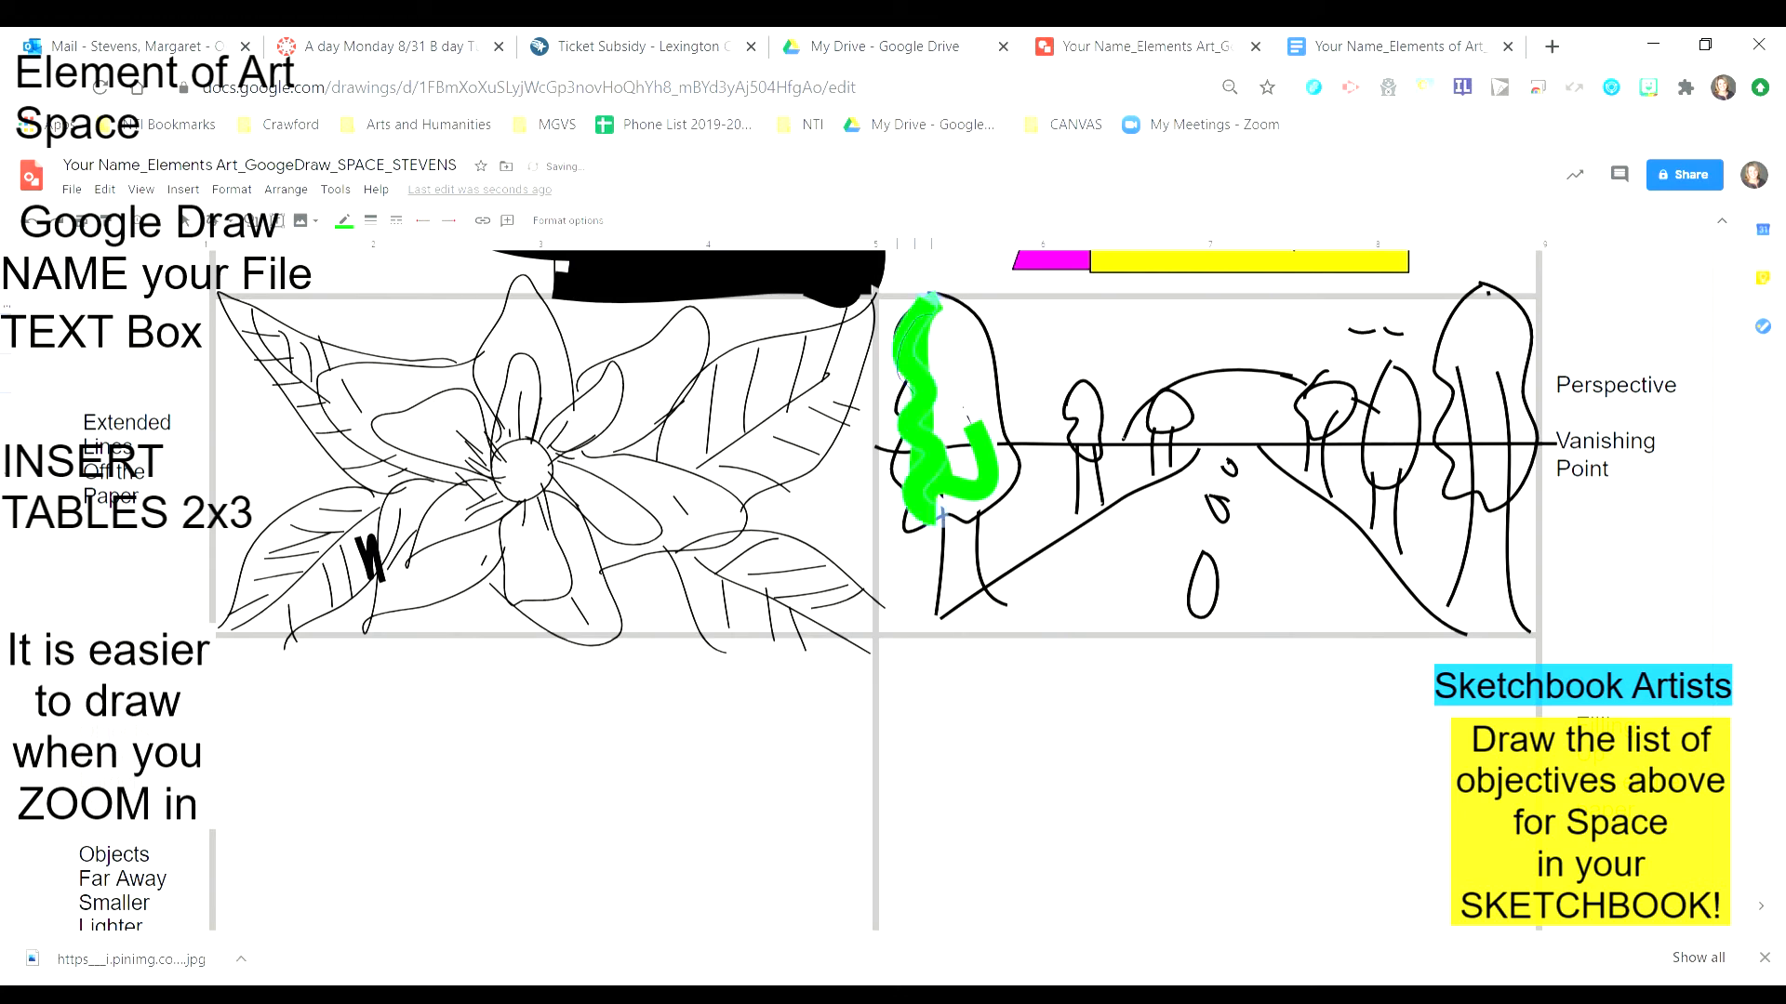
left_click_drag(941, 517, 943, 513)
left_click_drag(931, 305, 960, 351)
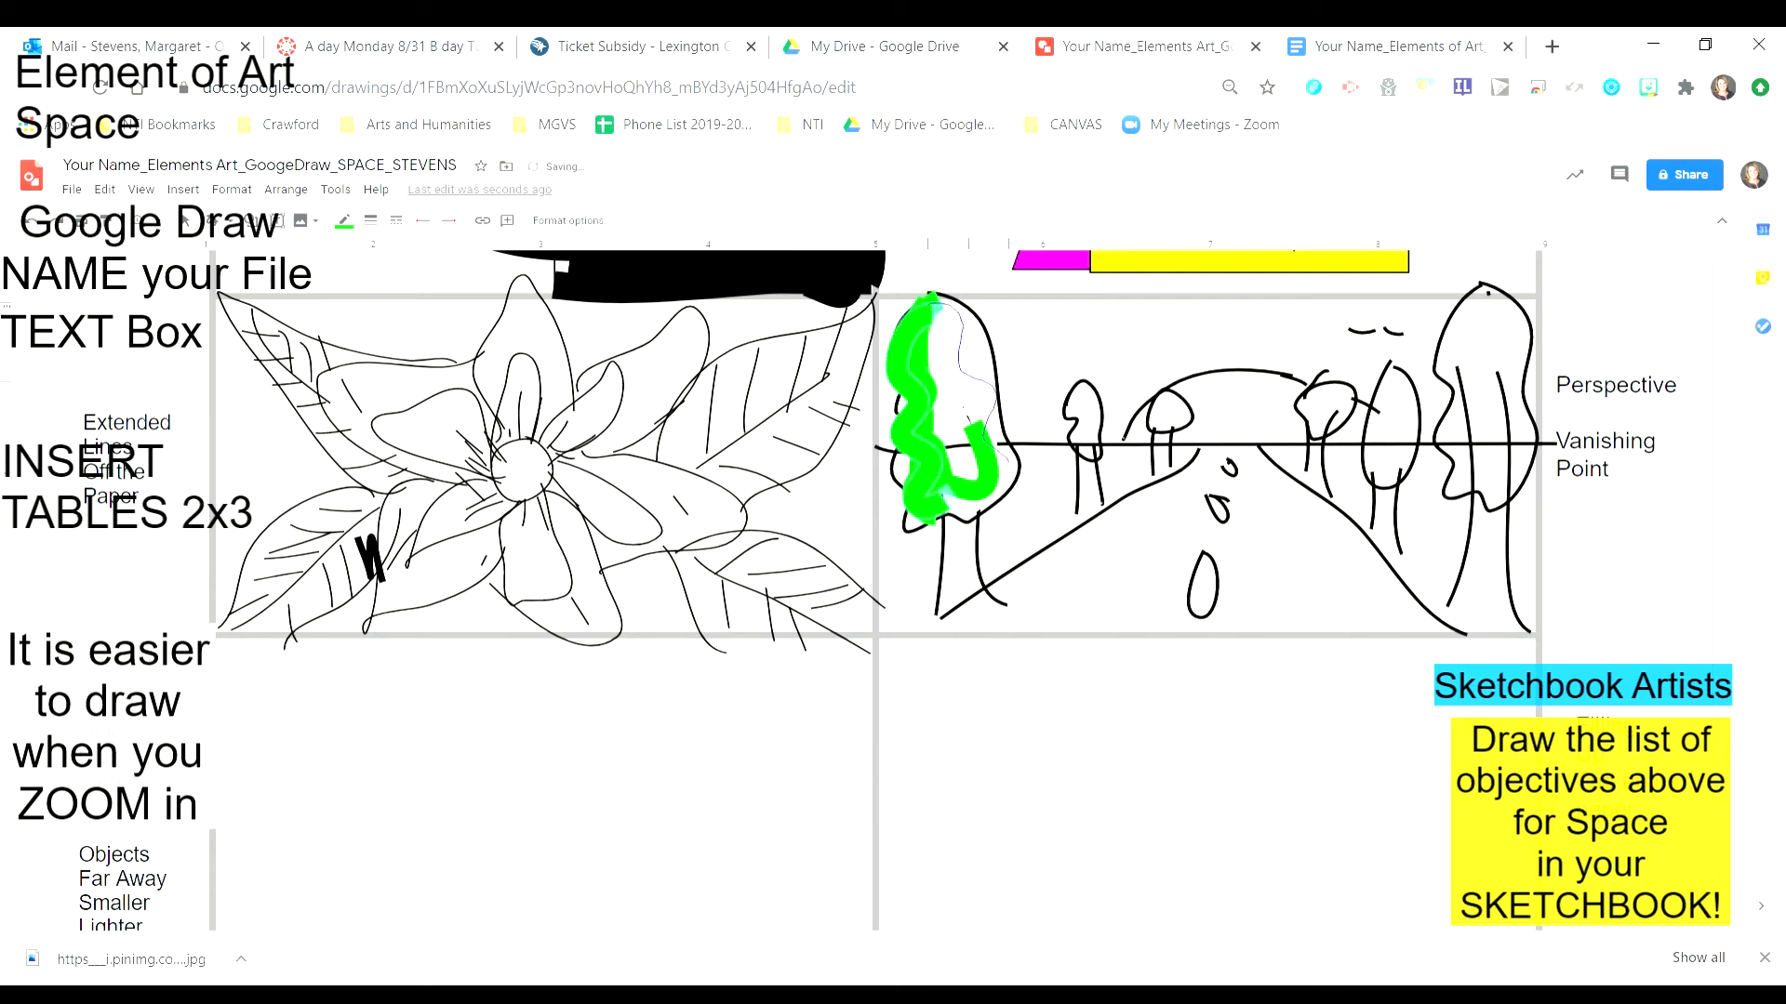
mouse_move(991, 462)
left_mouse_down()
mouse_move(1006, 497)
mouse_move(950, 517)
left_mouse_up()
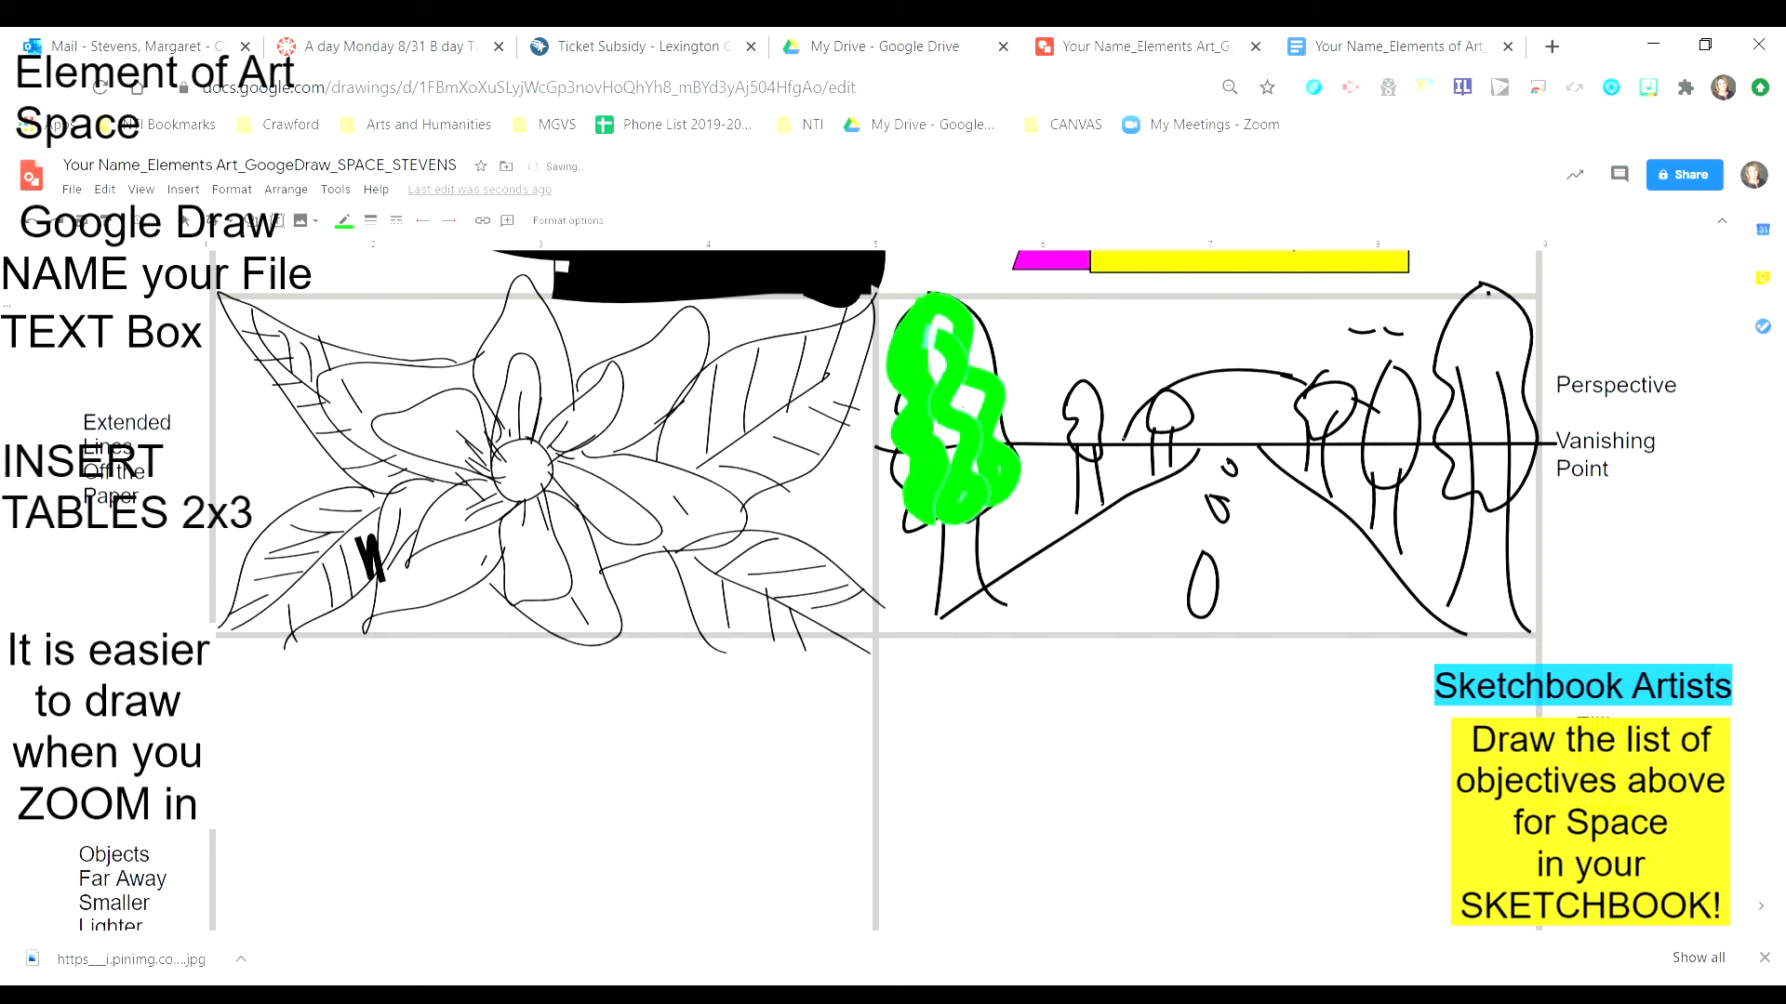
mouse_move(930, 327)
left_mouse_down()
mouse_move(967, 508)
mouse_move(973, 415)
left_mouse_up()
left_click_drag(967, 309, 926, 527)
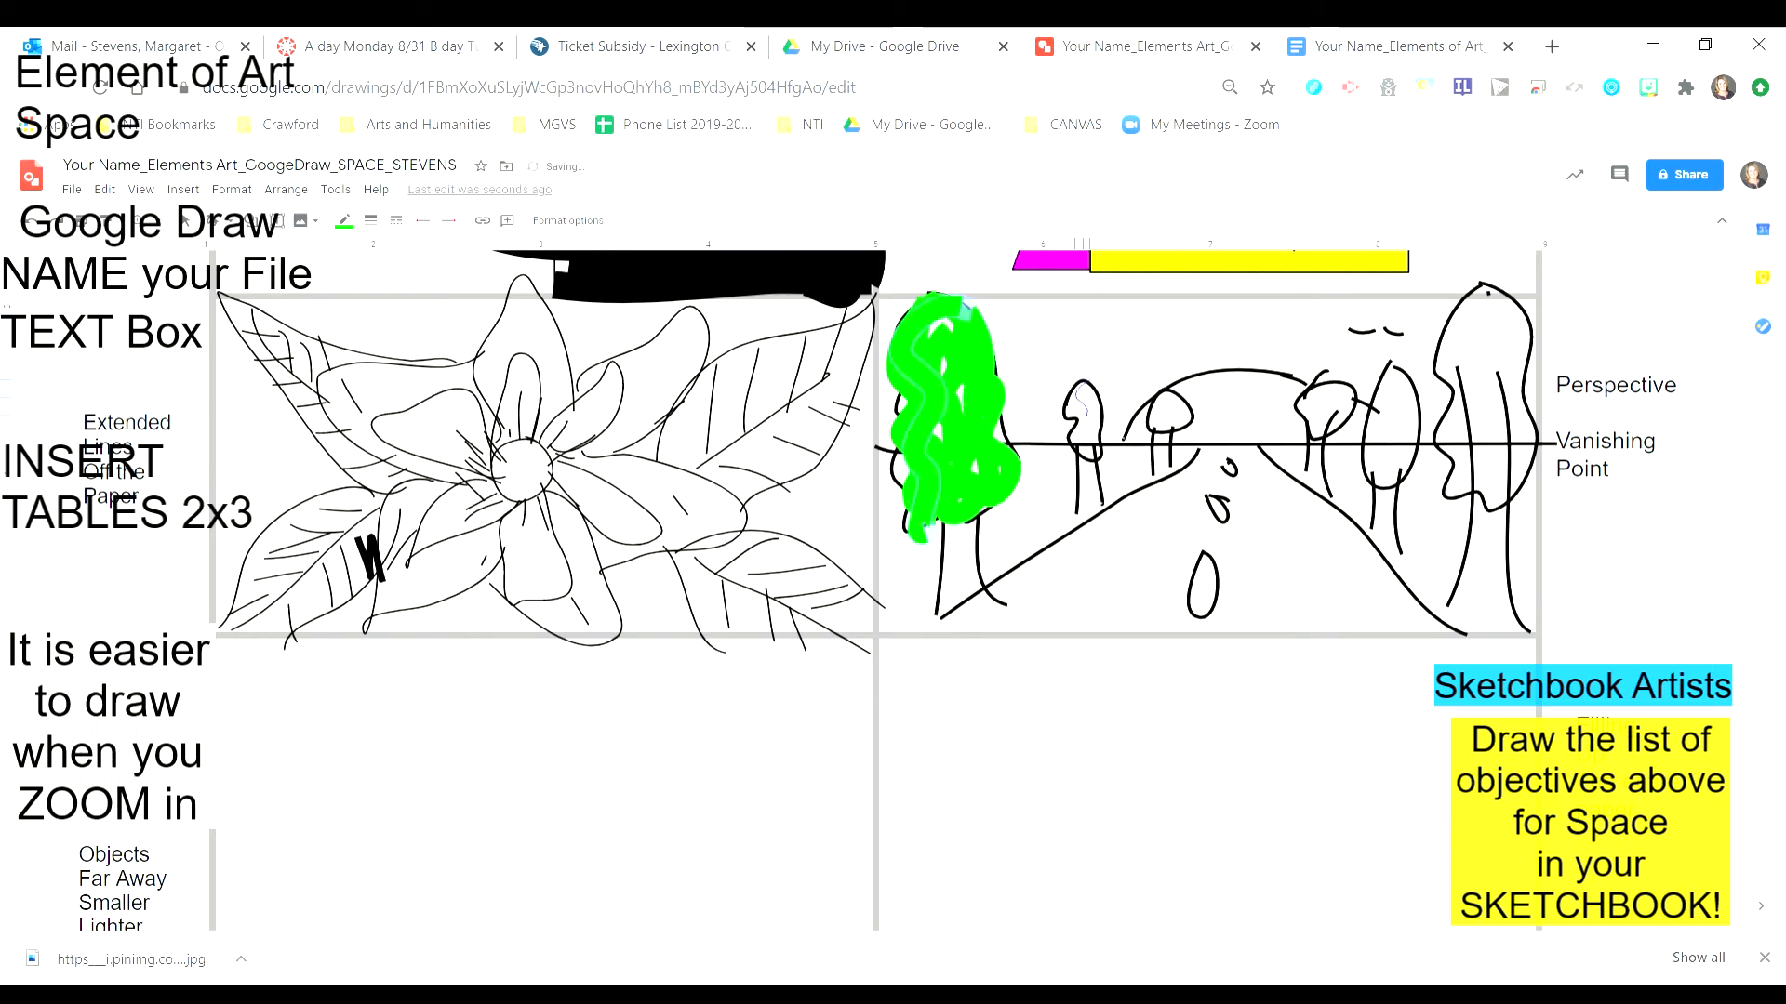
- Scribble bright green foliage over the crowns of the two smaller left trees and all three right trees
mouse_move(1081, 376)
left_mouse_down()
mouse_move(1077, 459)
mouse_move(1079, 400)
left_mouse_up()
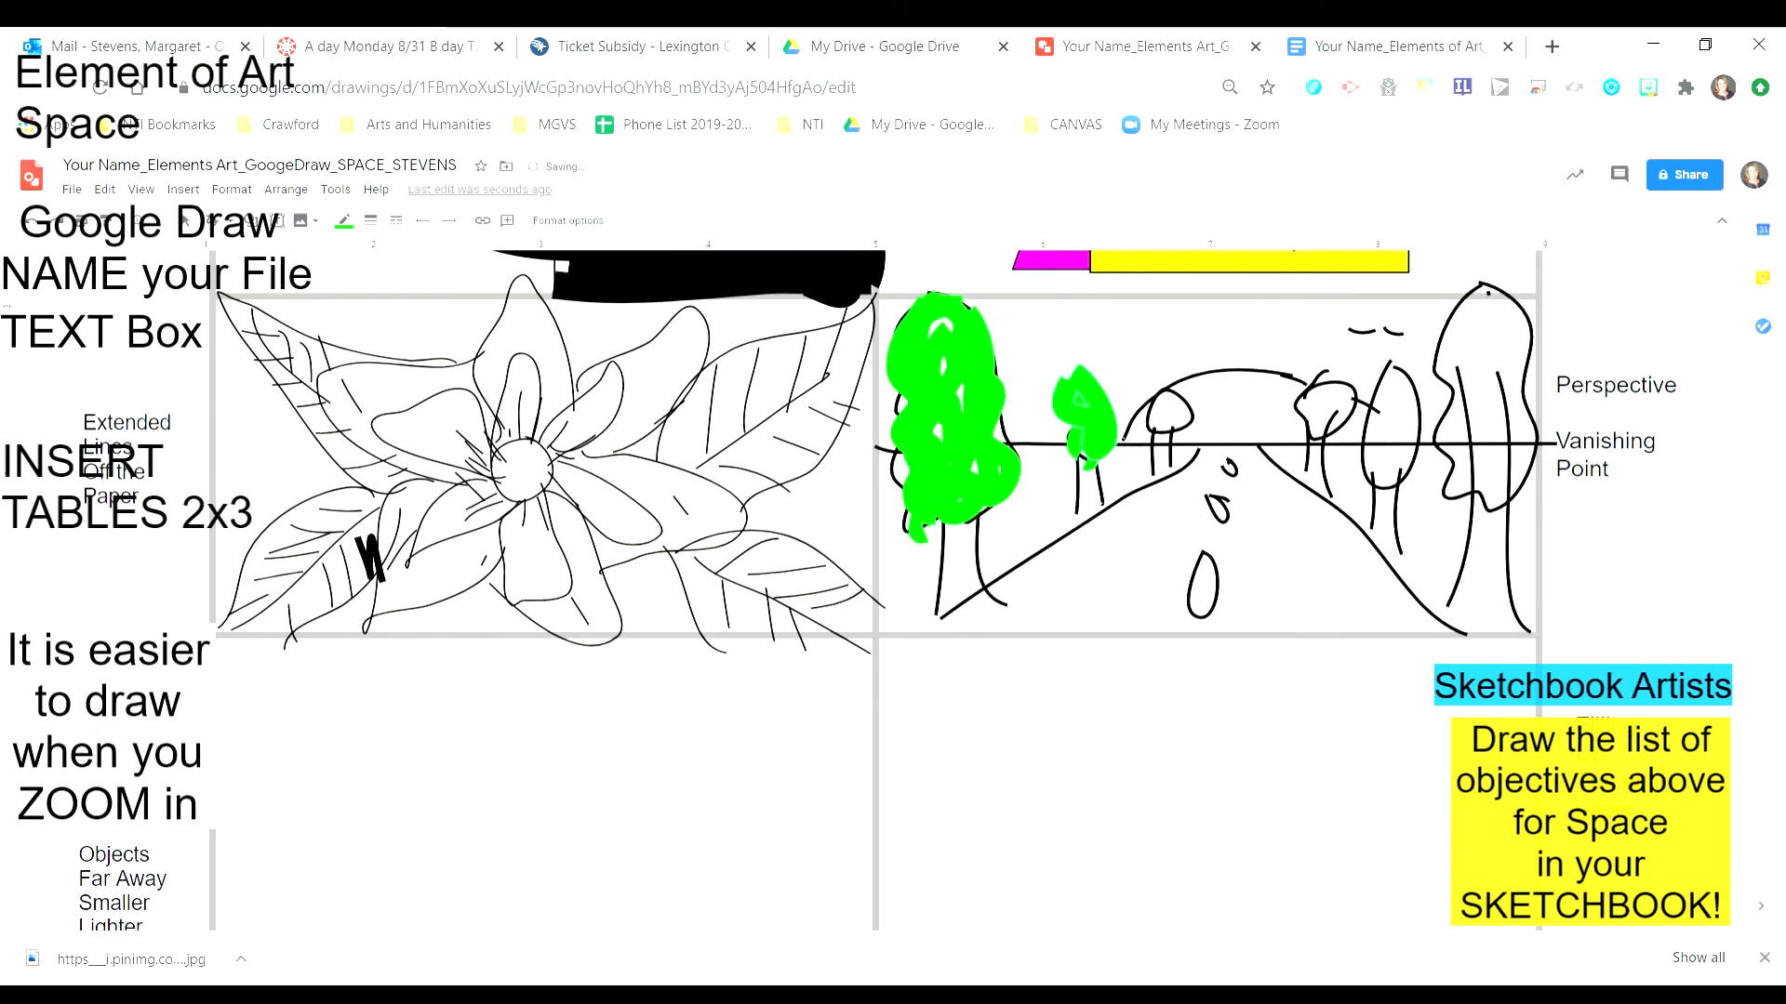
mouse_move(1160, 359)
left_mouse_down()
mouse_move(1170, 433)
mouse_move(1155, 417)
left_mouse_up()
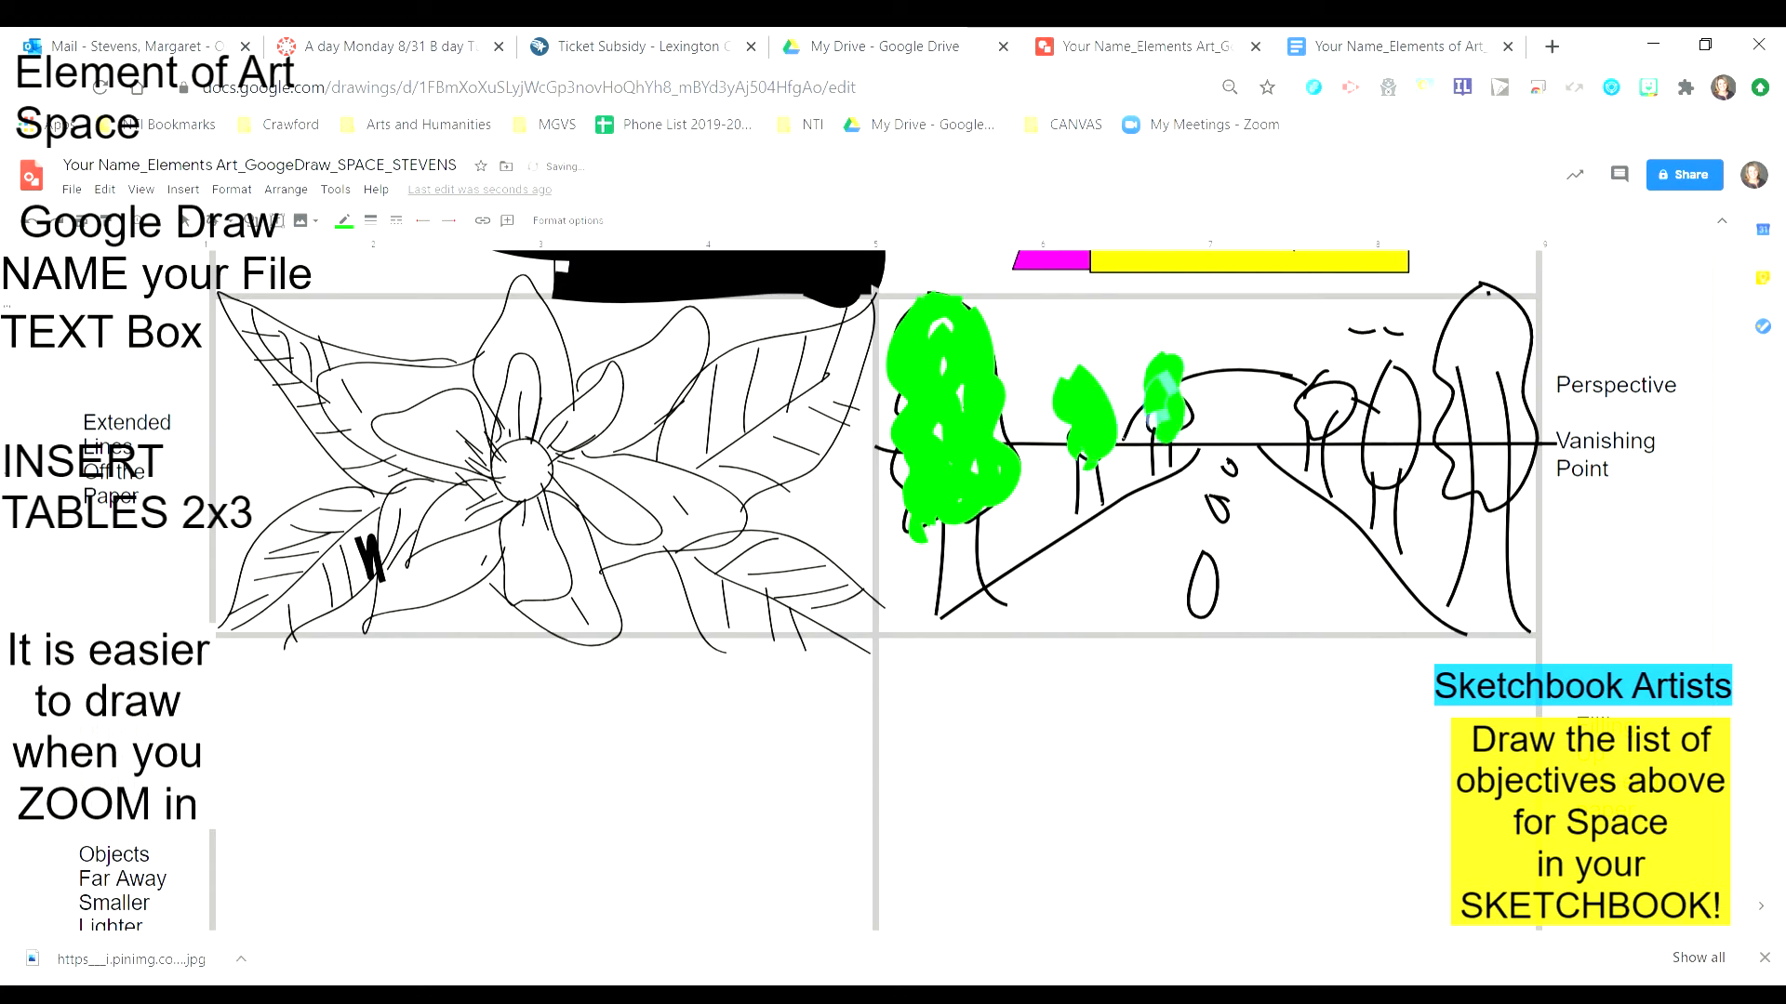
left_click_drag(1324, 408, 1314, 441)
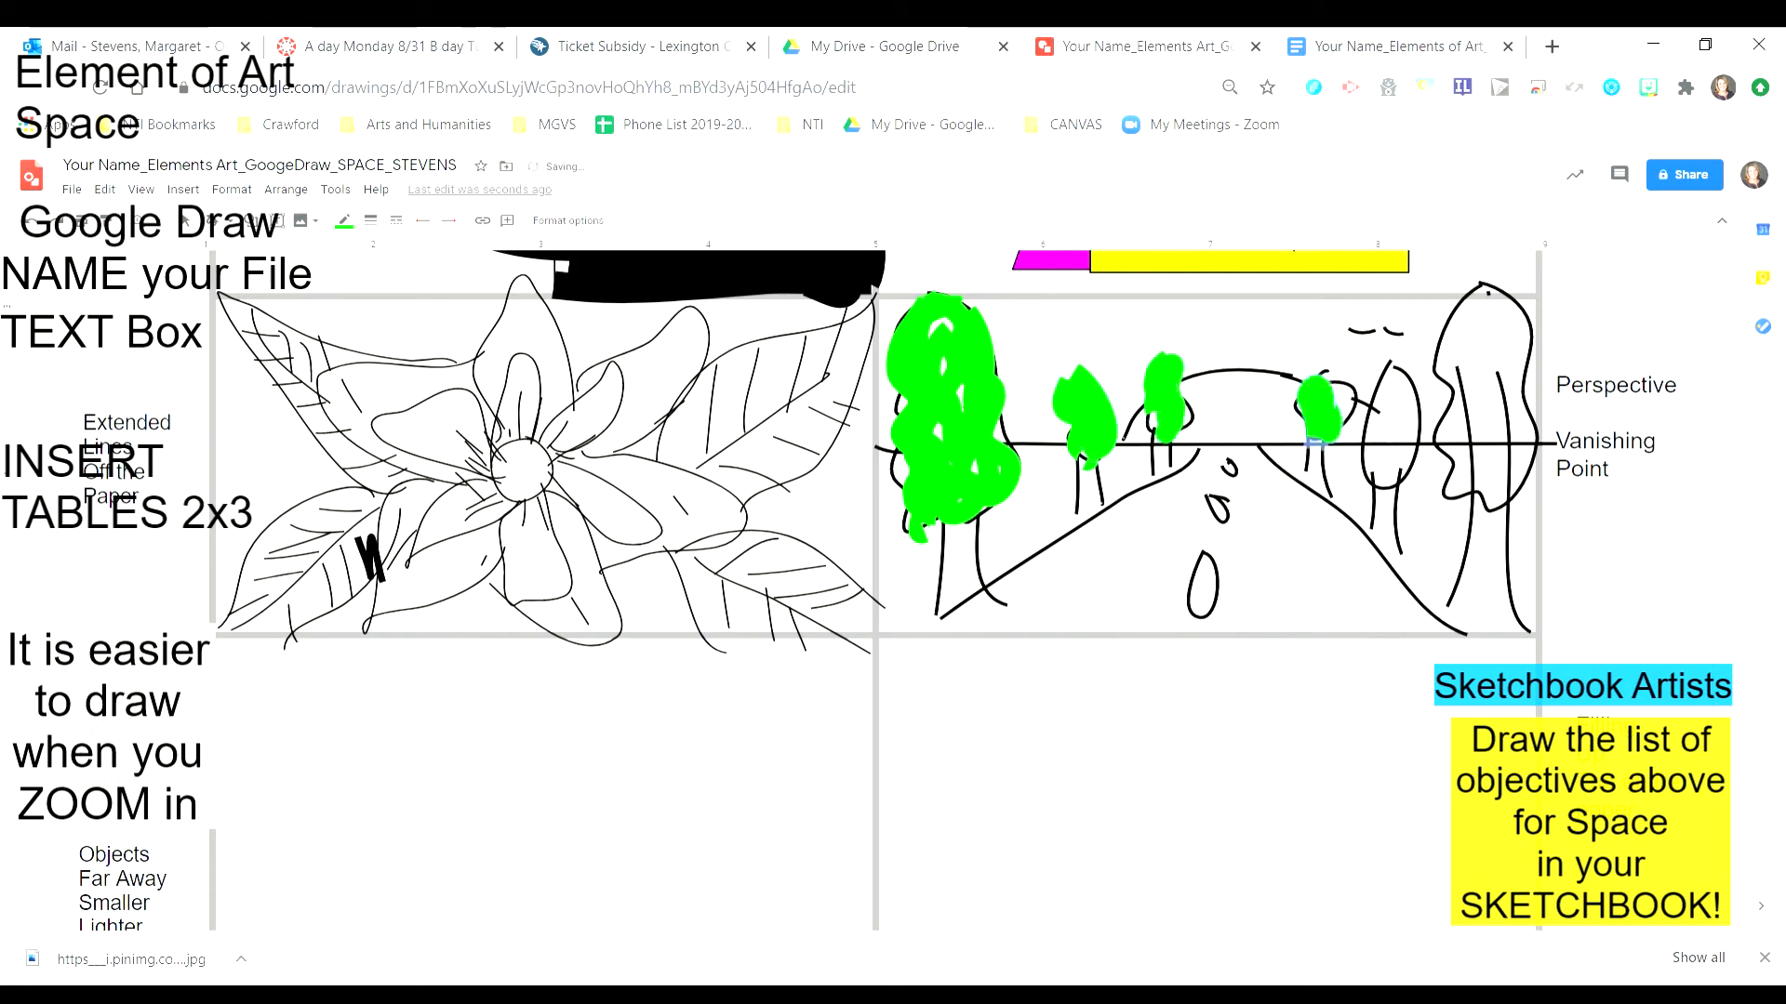
mouse_move(1393, 362)
left_mouse_down()
mouse_move(1397, 426)
mouse_move(1408, 400)
mouse_move(1376, 446)
left_mouse_up()
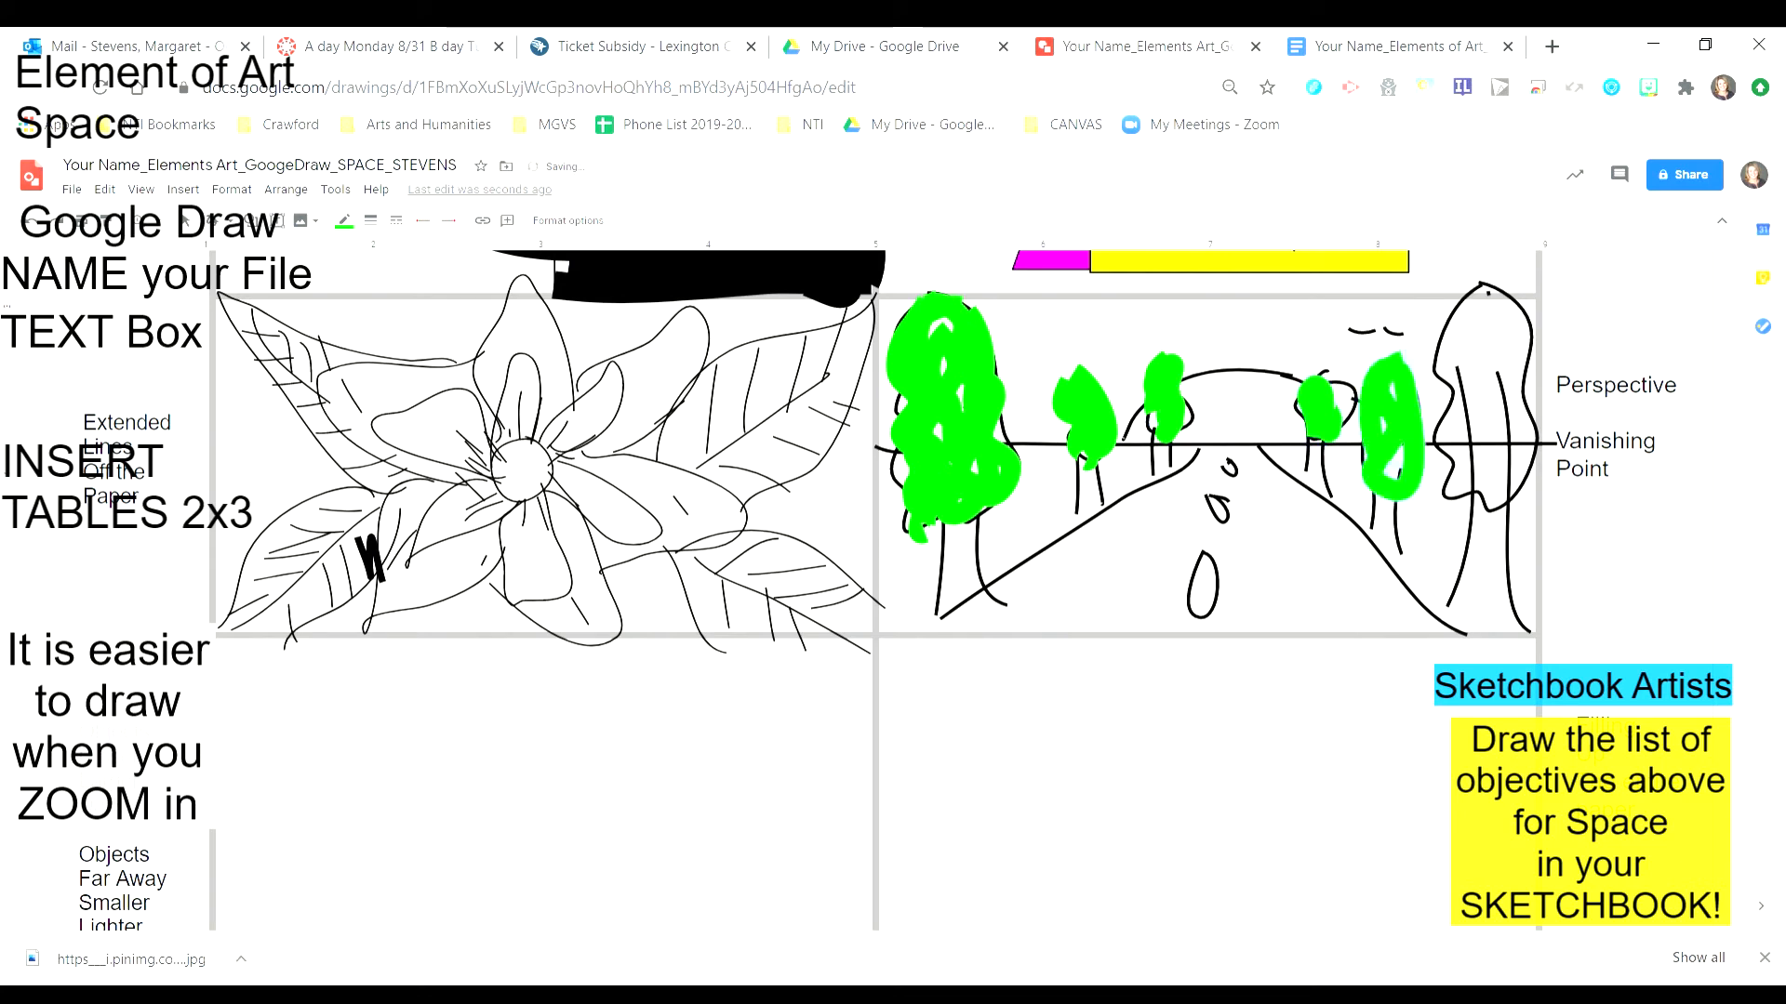
mouse_move(1488, 293)
left_mouse_down()
mouse_move(1455, 316)
mouse_move(1468, 396)
left_mouse_up()
mouse_move(1474, 498)
left_mouse_down()
mouse_move(1522, 414)
mouse_move(1483, 316)
mouse_move(1493, 460)
mouse_move(1469, 337)
left_mouse_up()
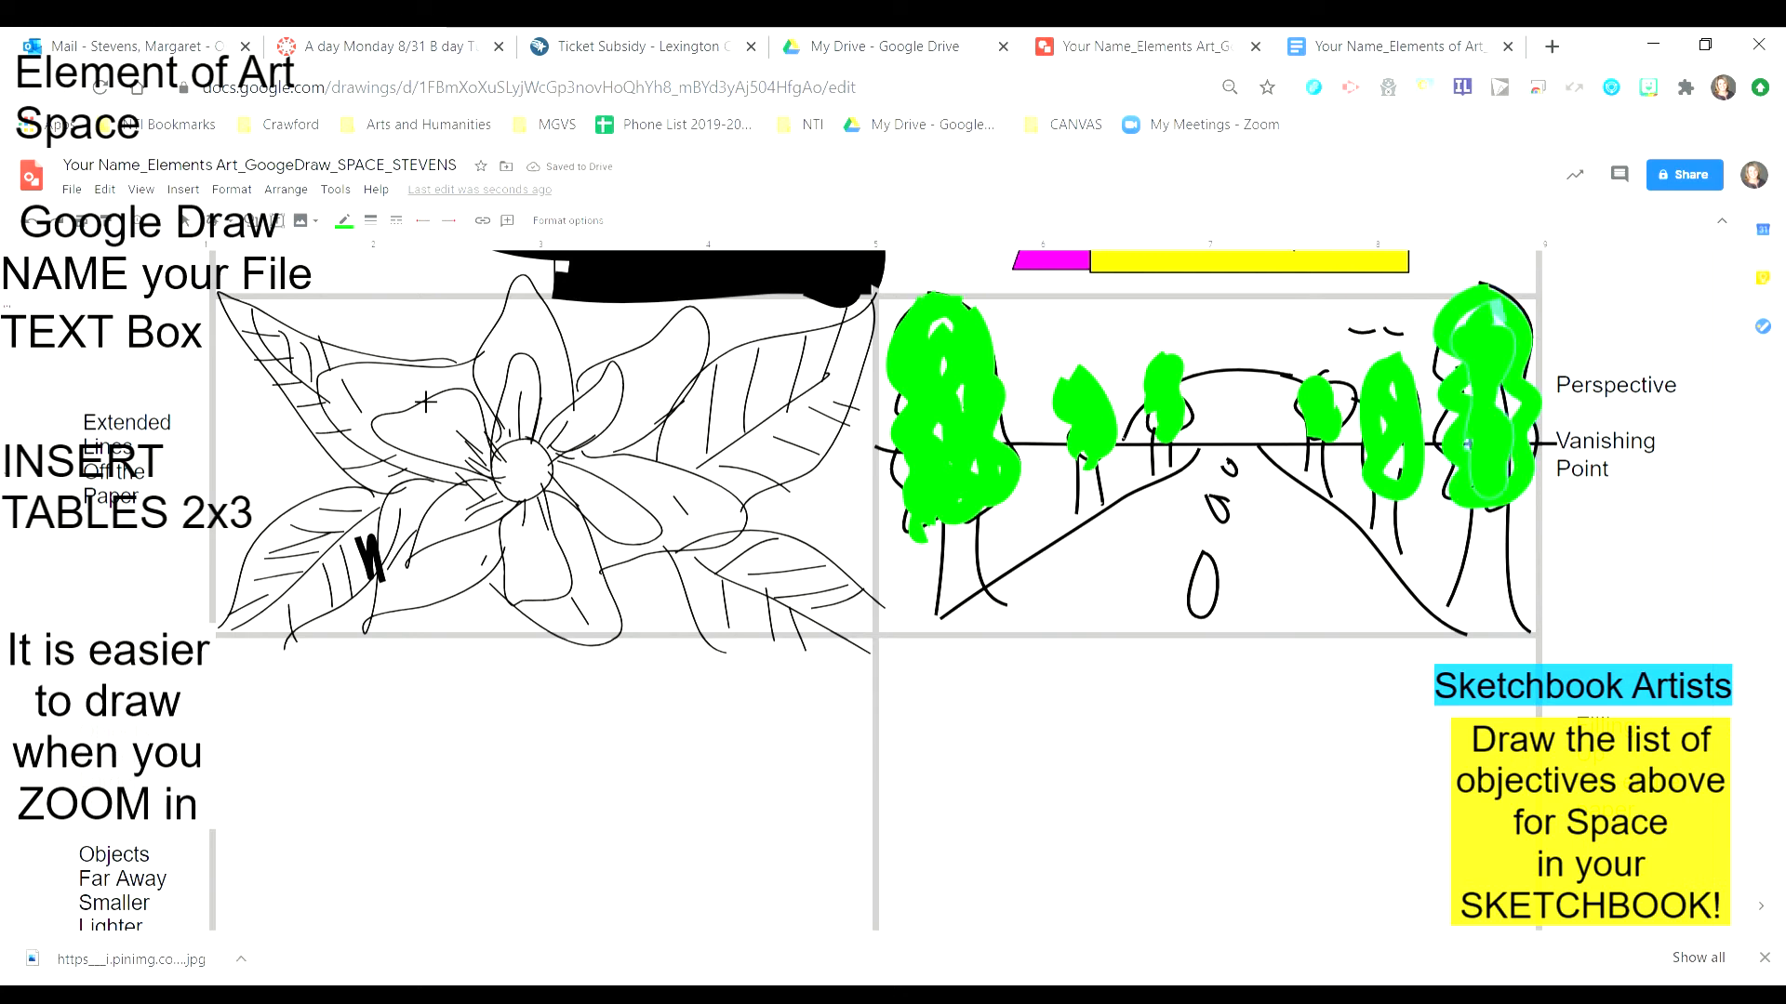
- Try two lighter green line colors on the last crown stroke of the large right tree, returning to bright green each time
left_click(345, 223)
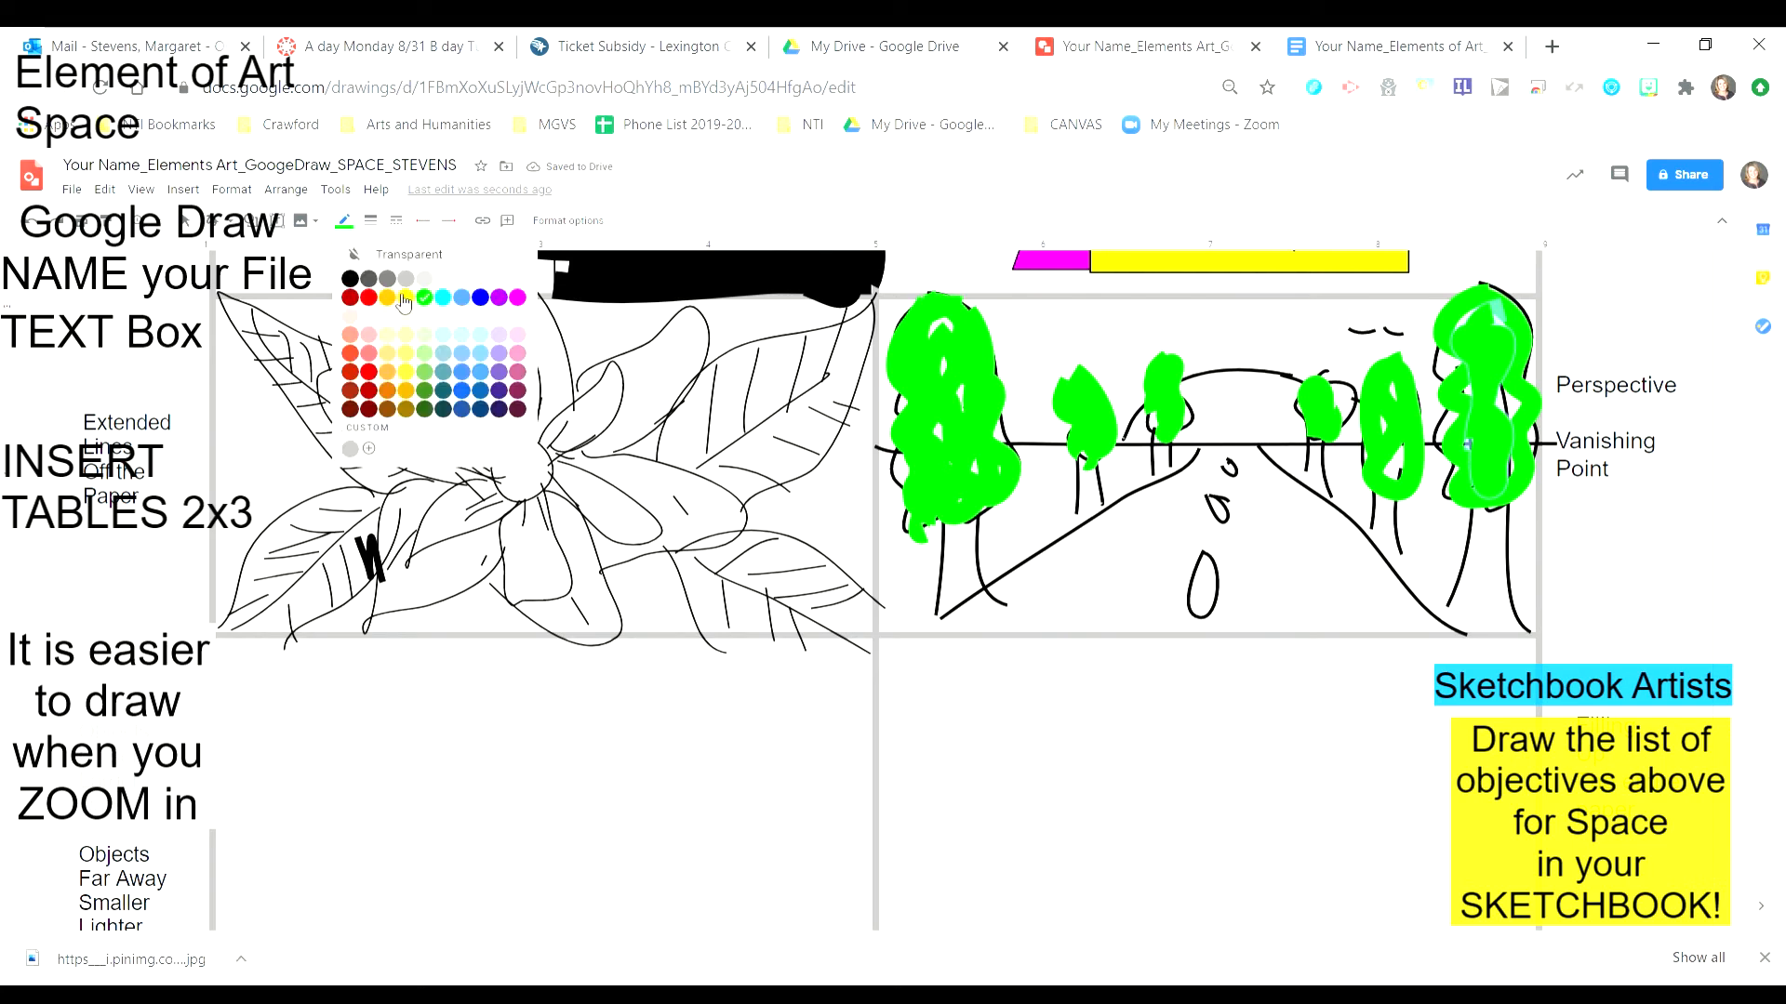
left_click(441, 371)
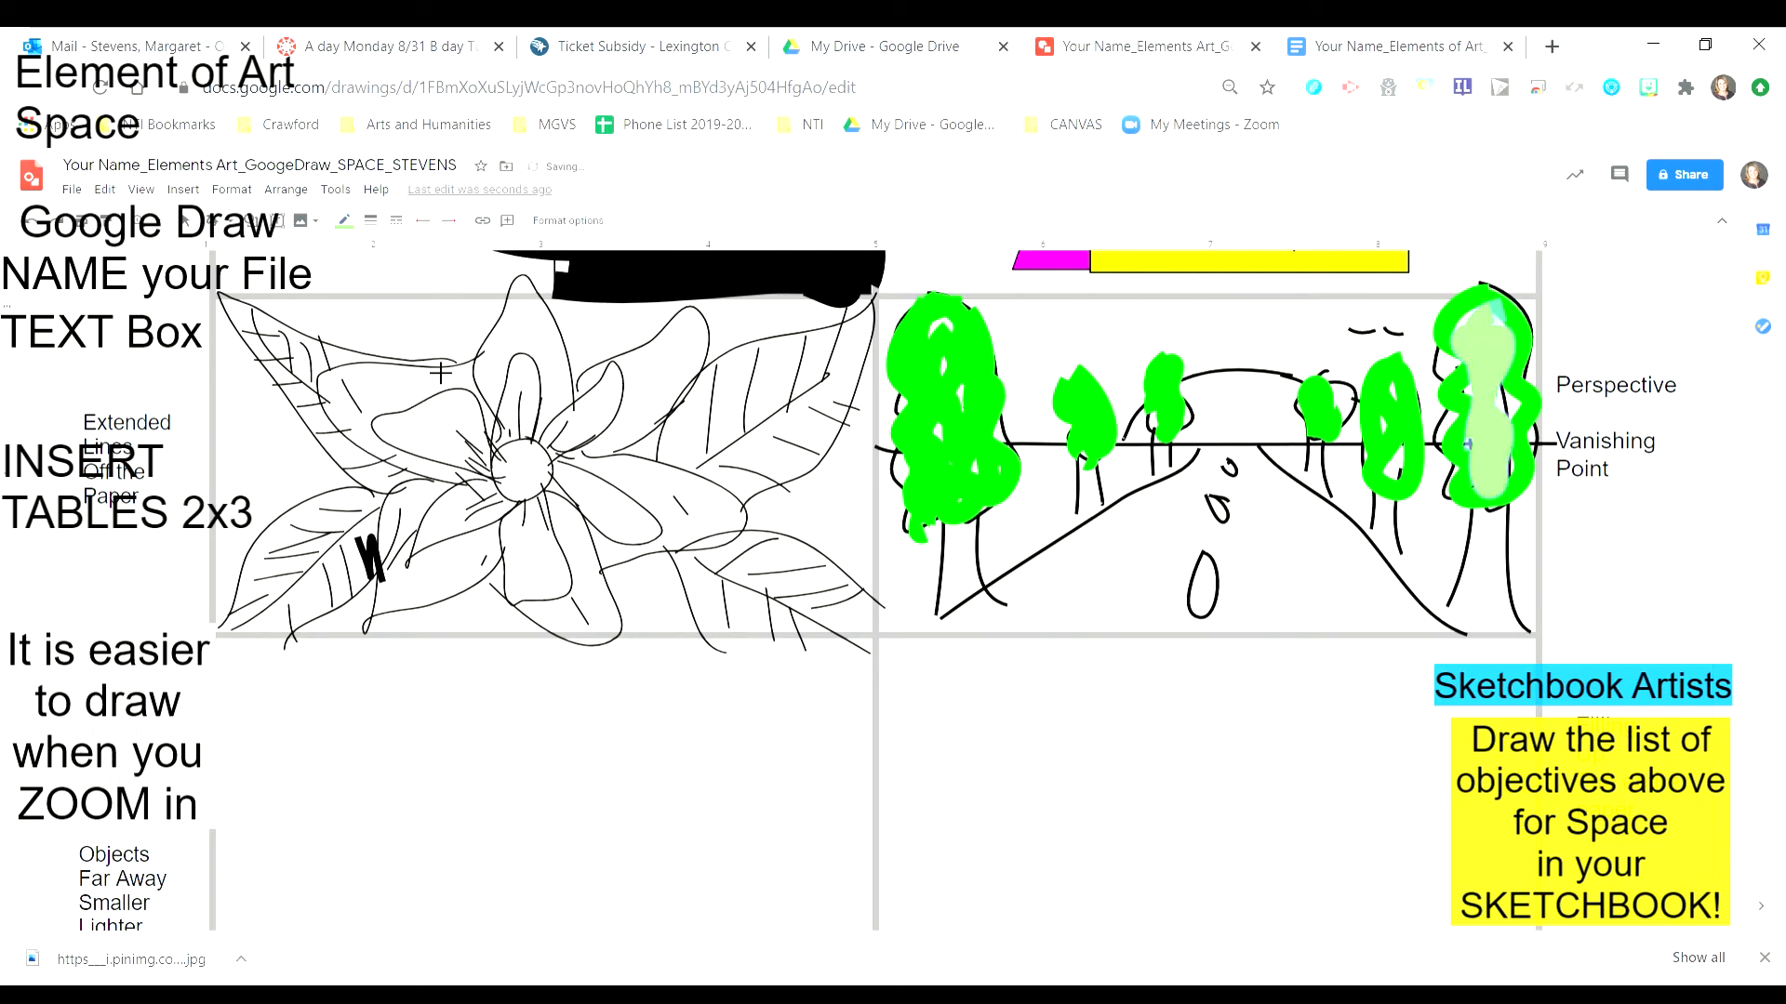
left_click(342, 221)
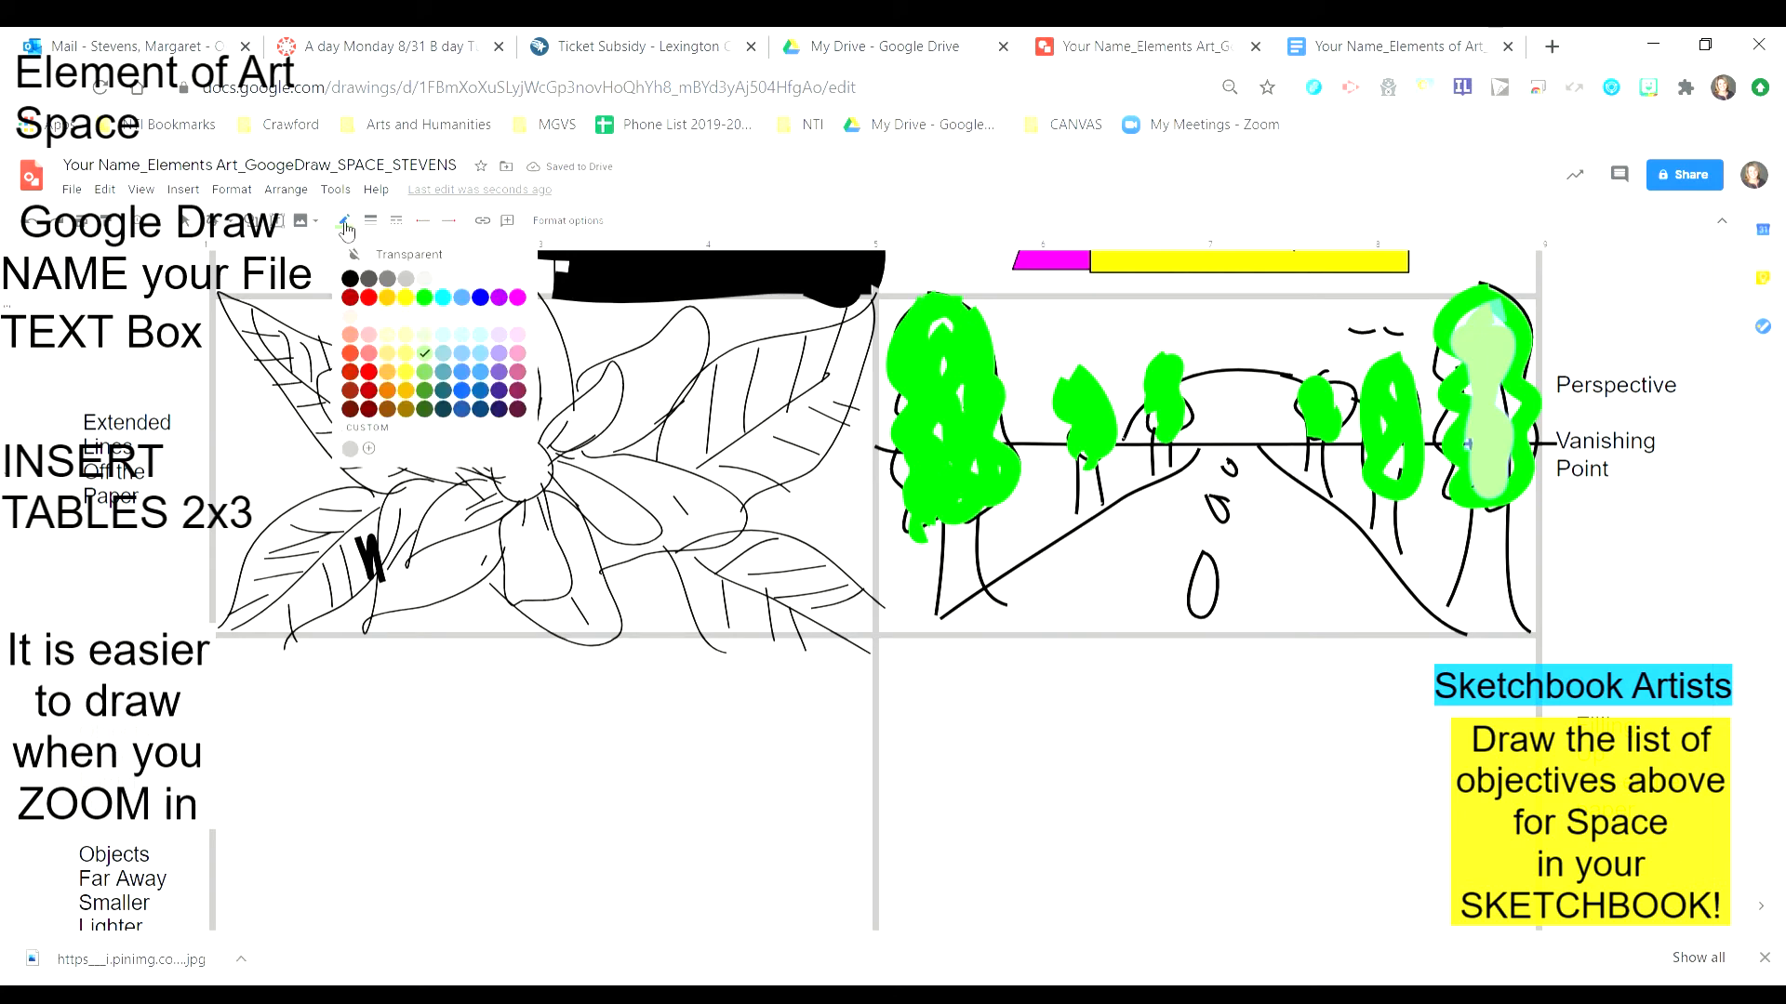
left_click(435, 314)
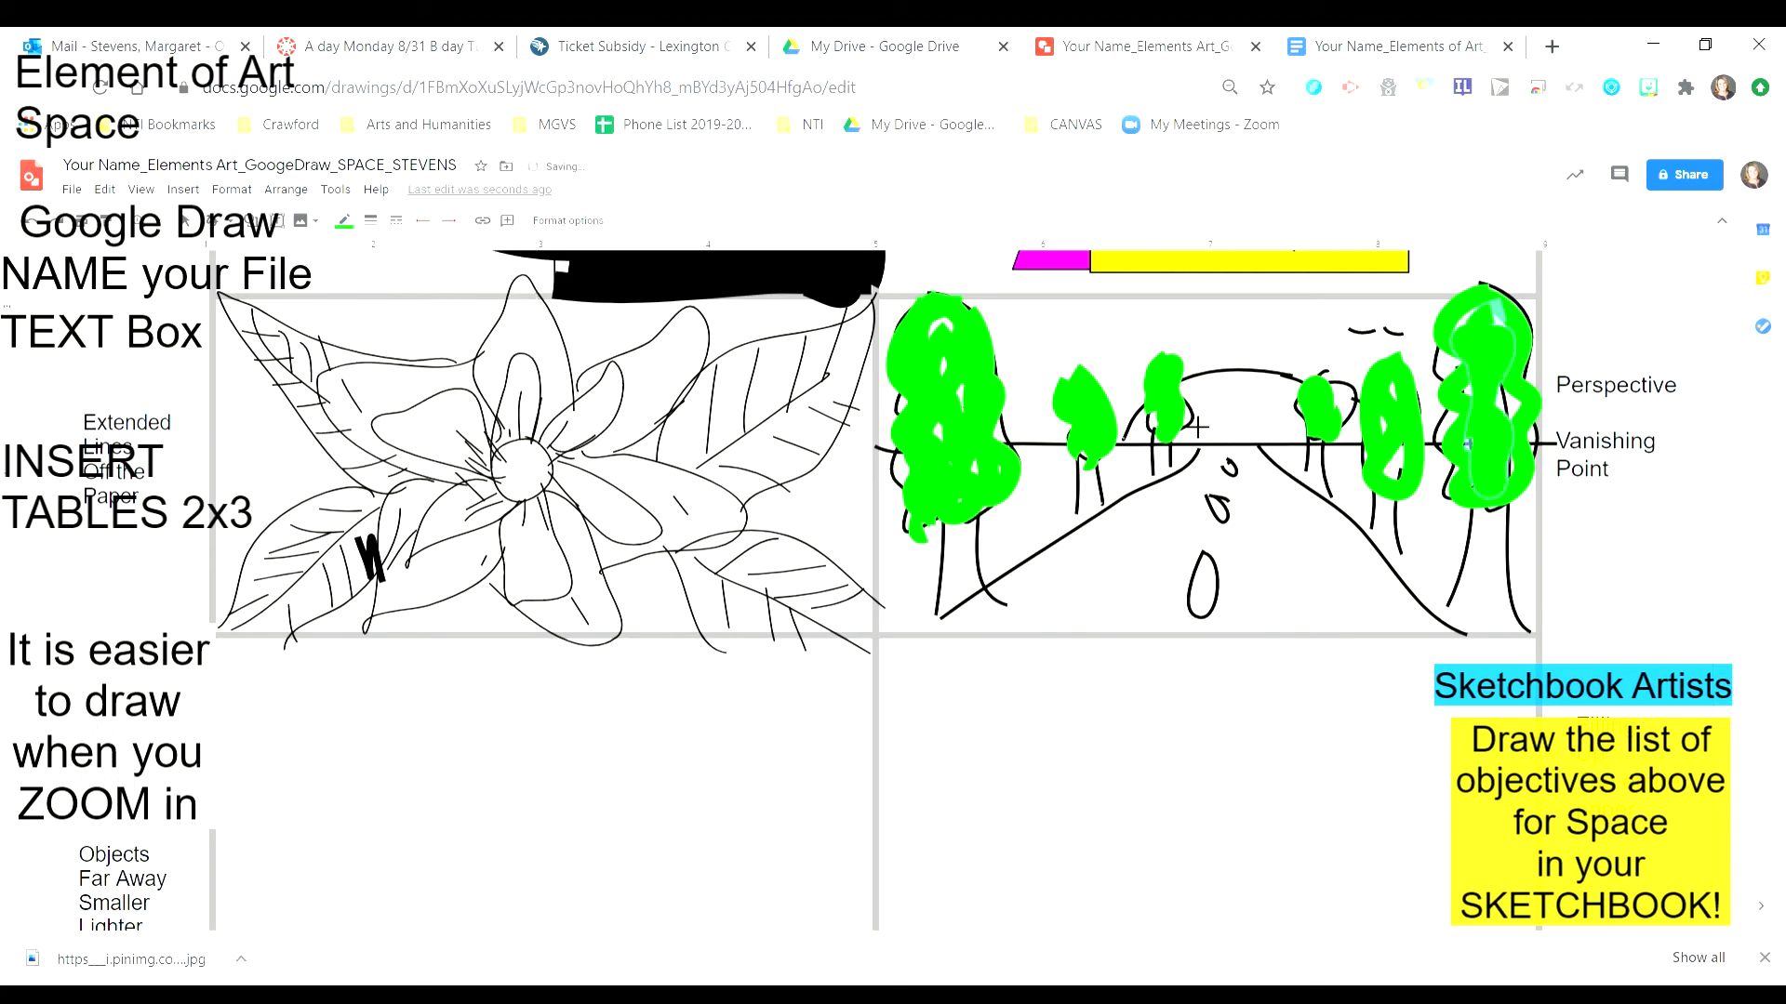
left_click(343, 222)
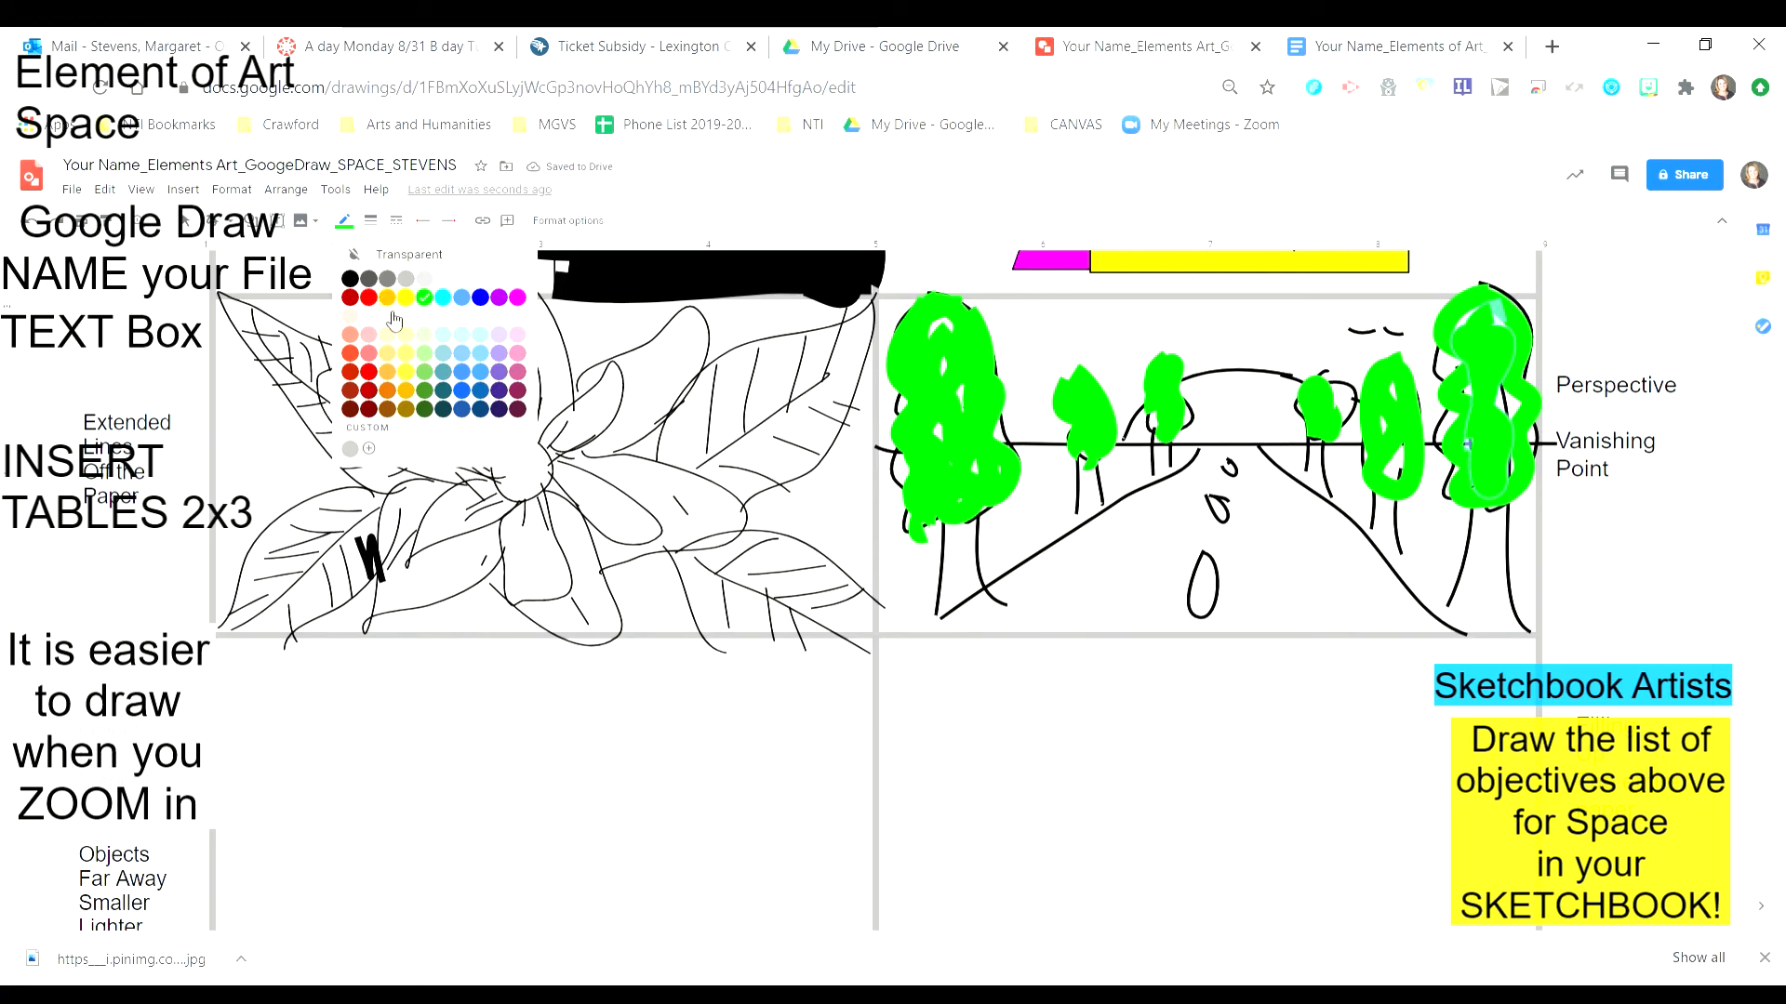
left_click(425, 335)
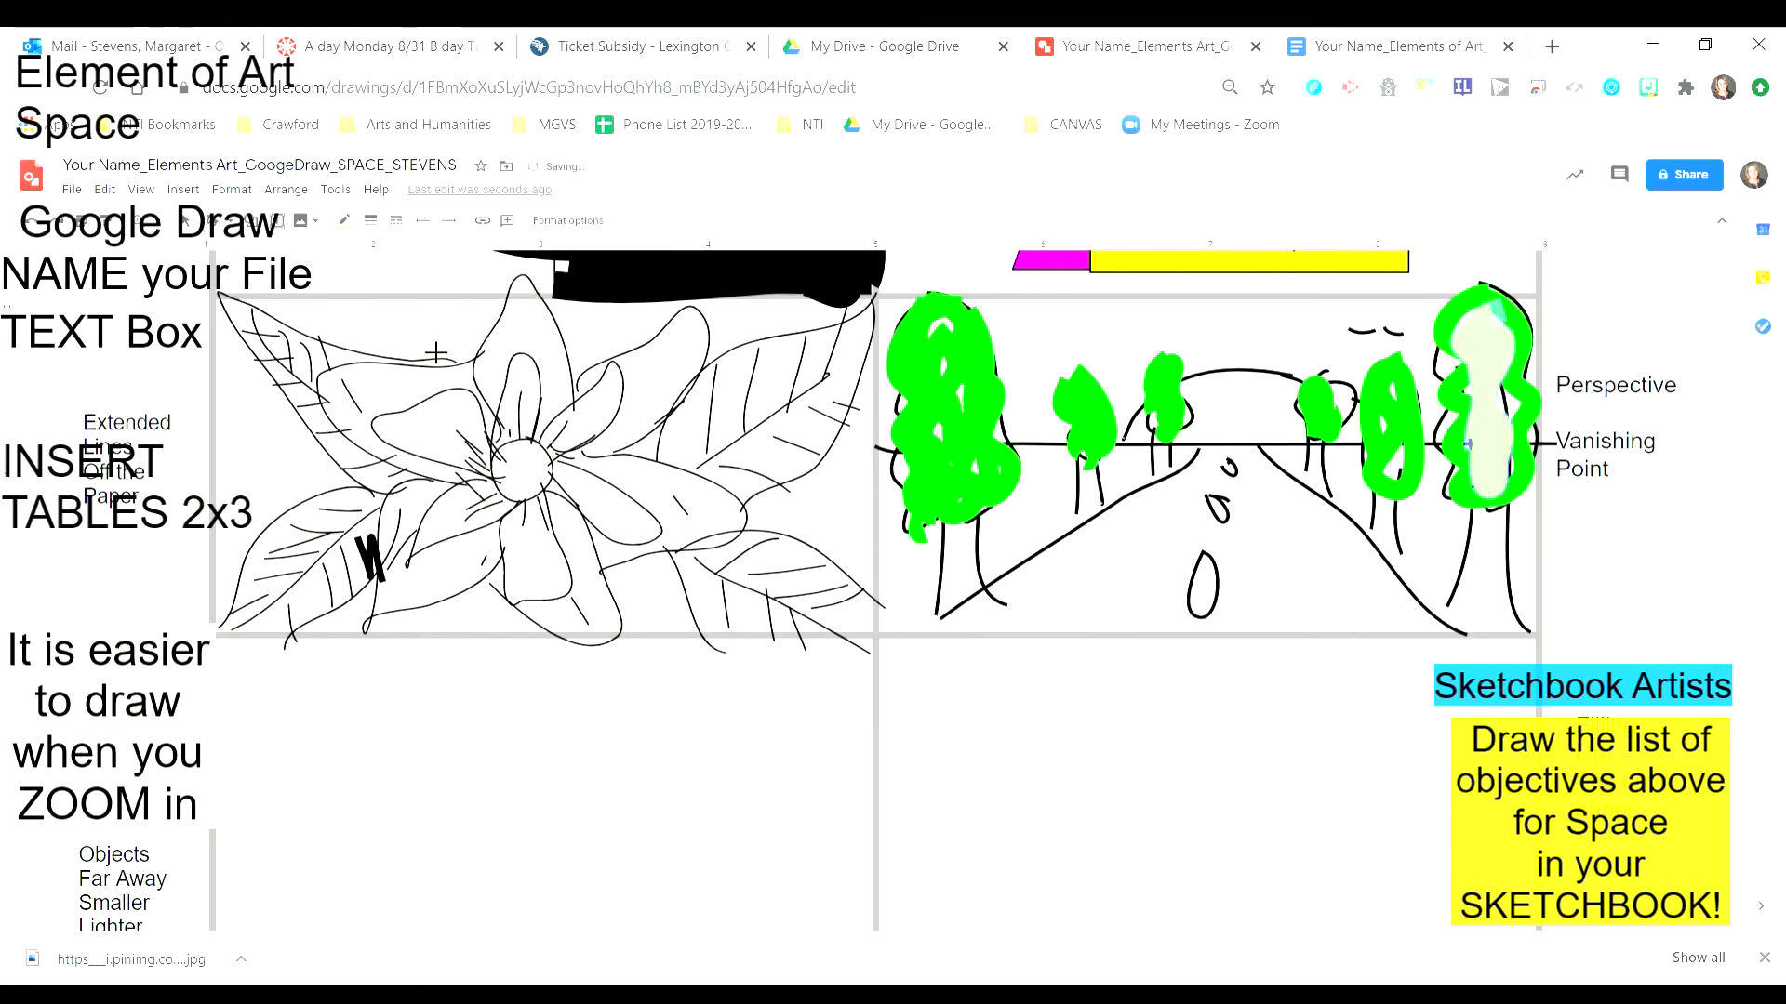
left_click(344, 221)
left_click(425, 298)
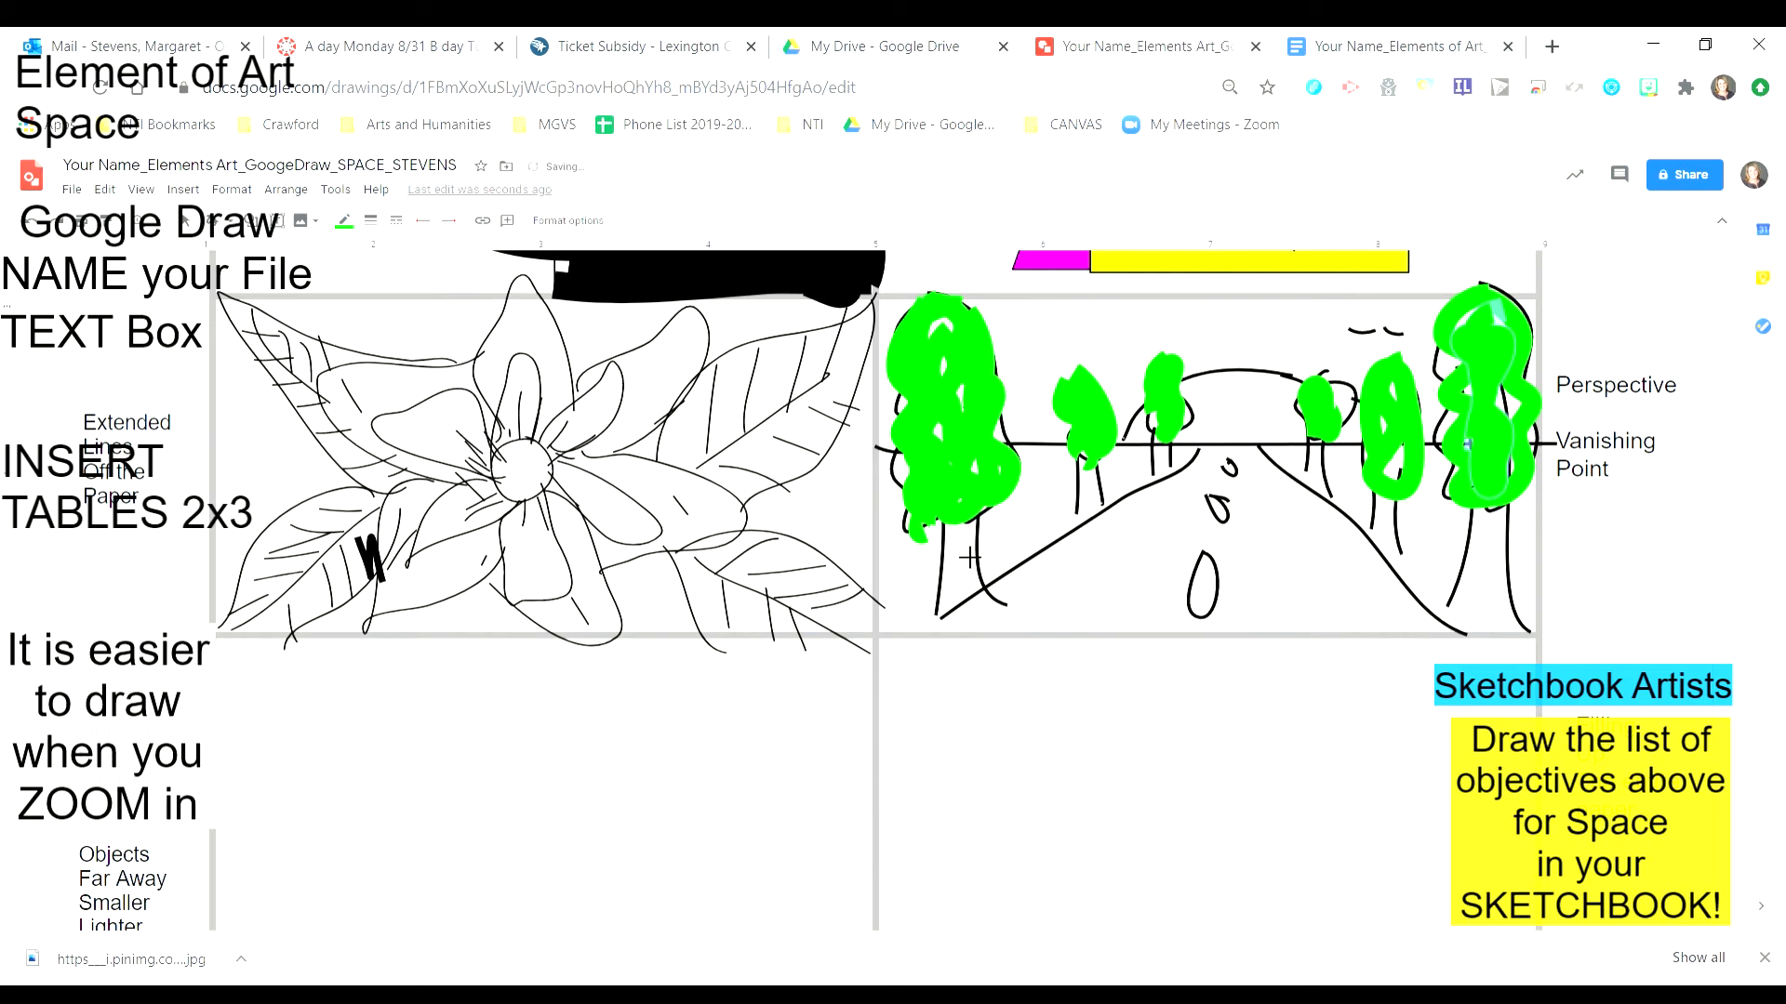
- Try a dark orange line color and an extra stroke on the large right tree's crown, and return to bright green
left_click(351, 223)
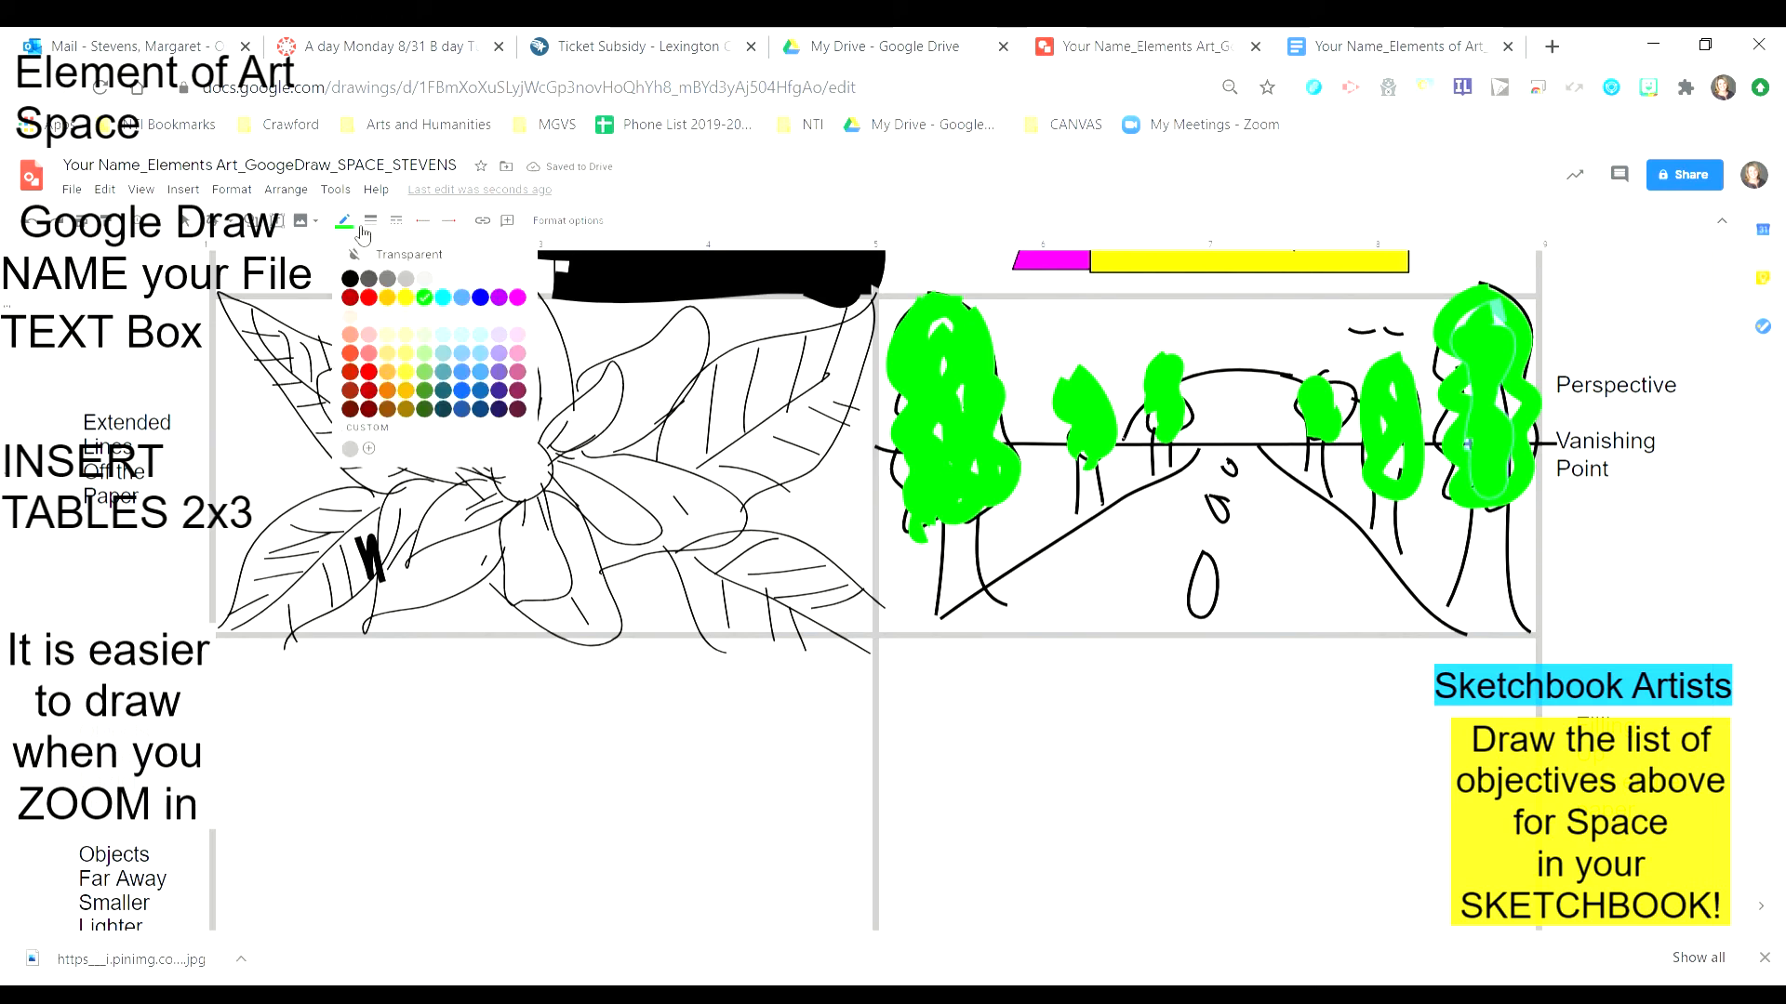
left_click(387, 390)
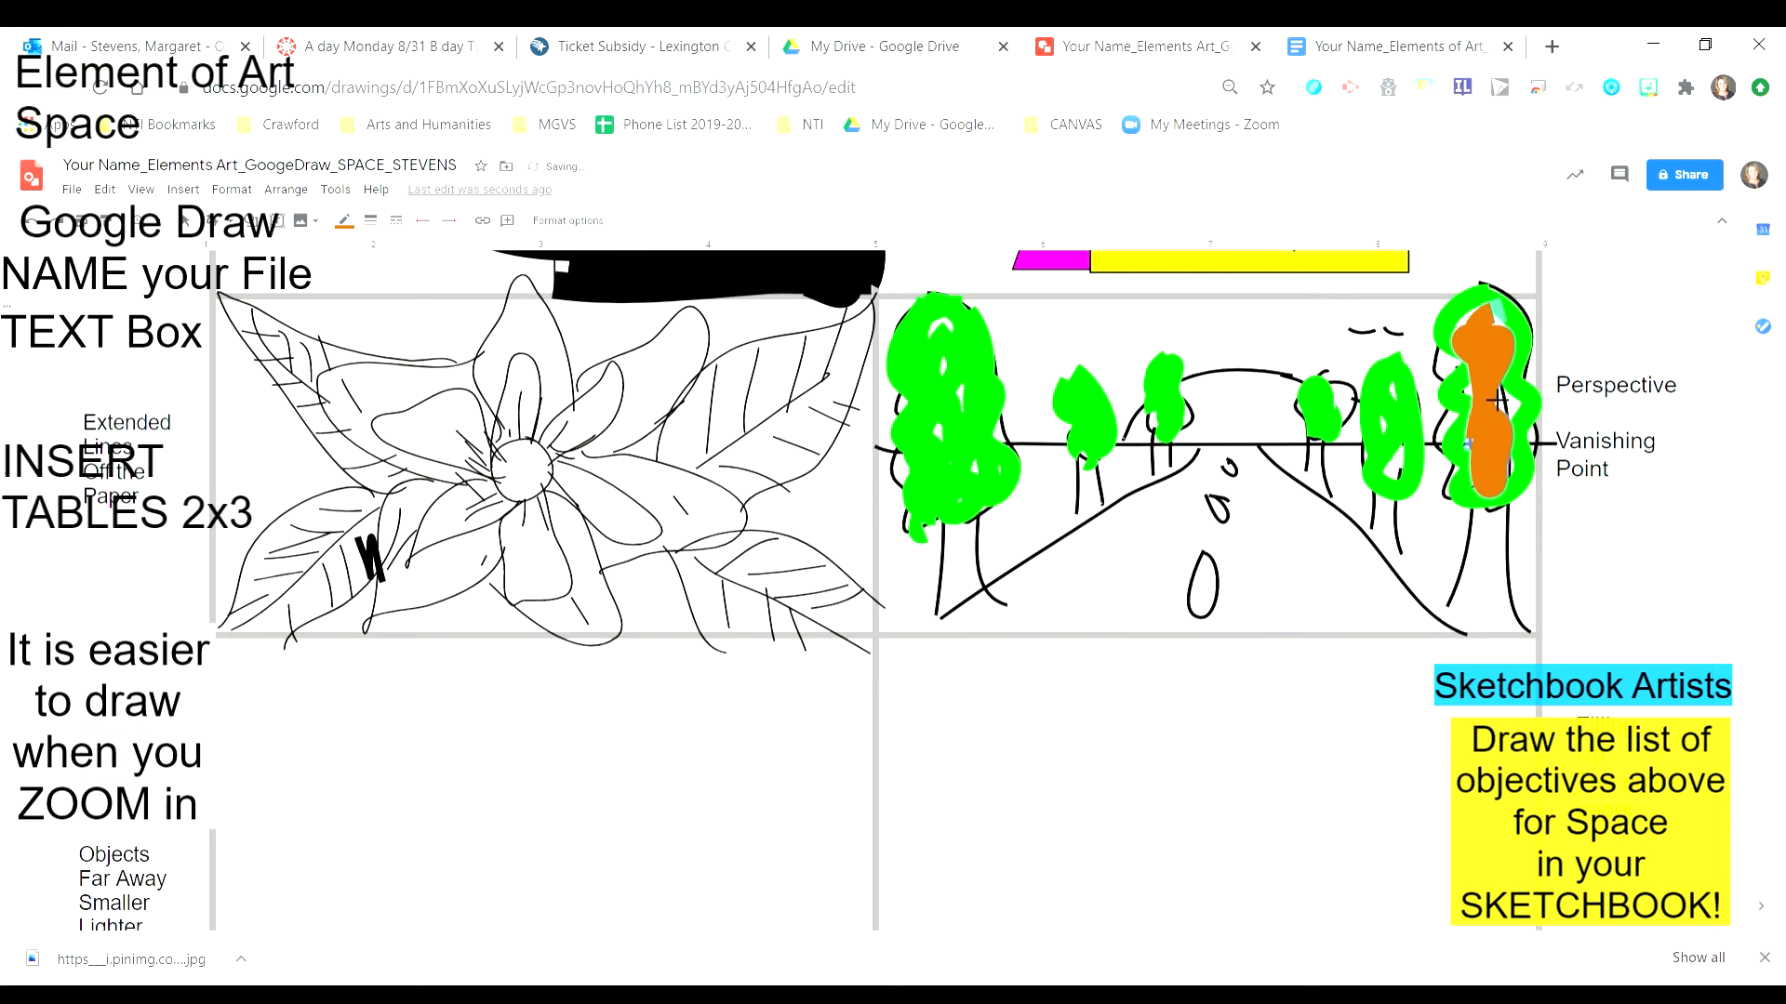
left_click_drag(1498, 399, 1507, 467)
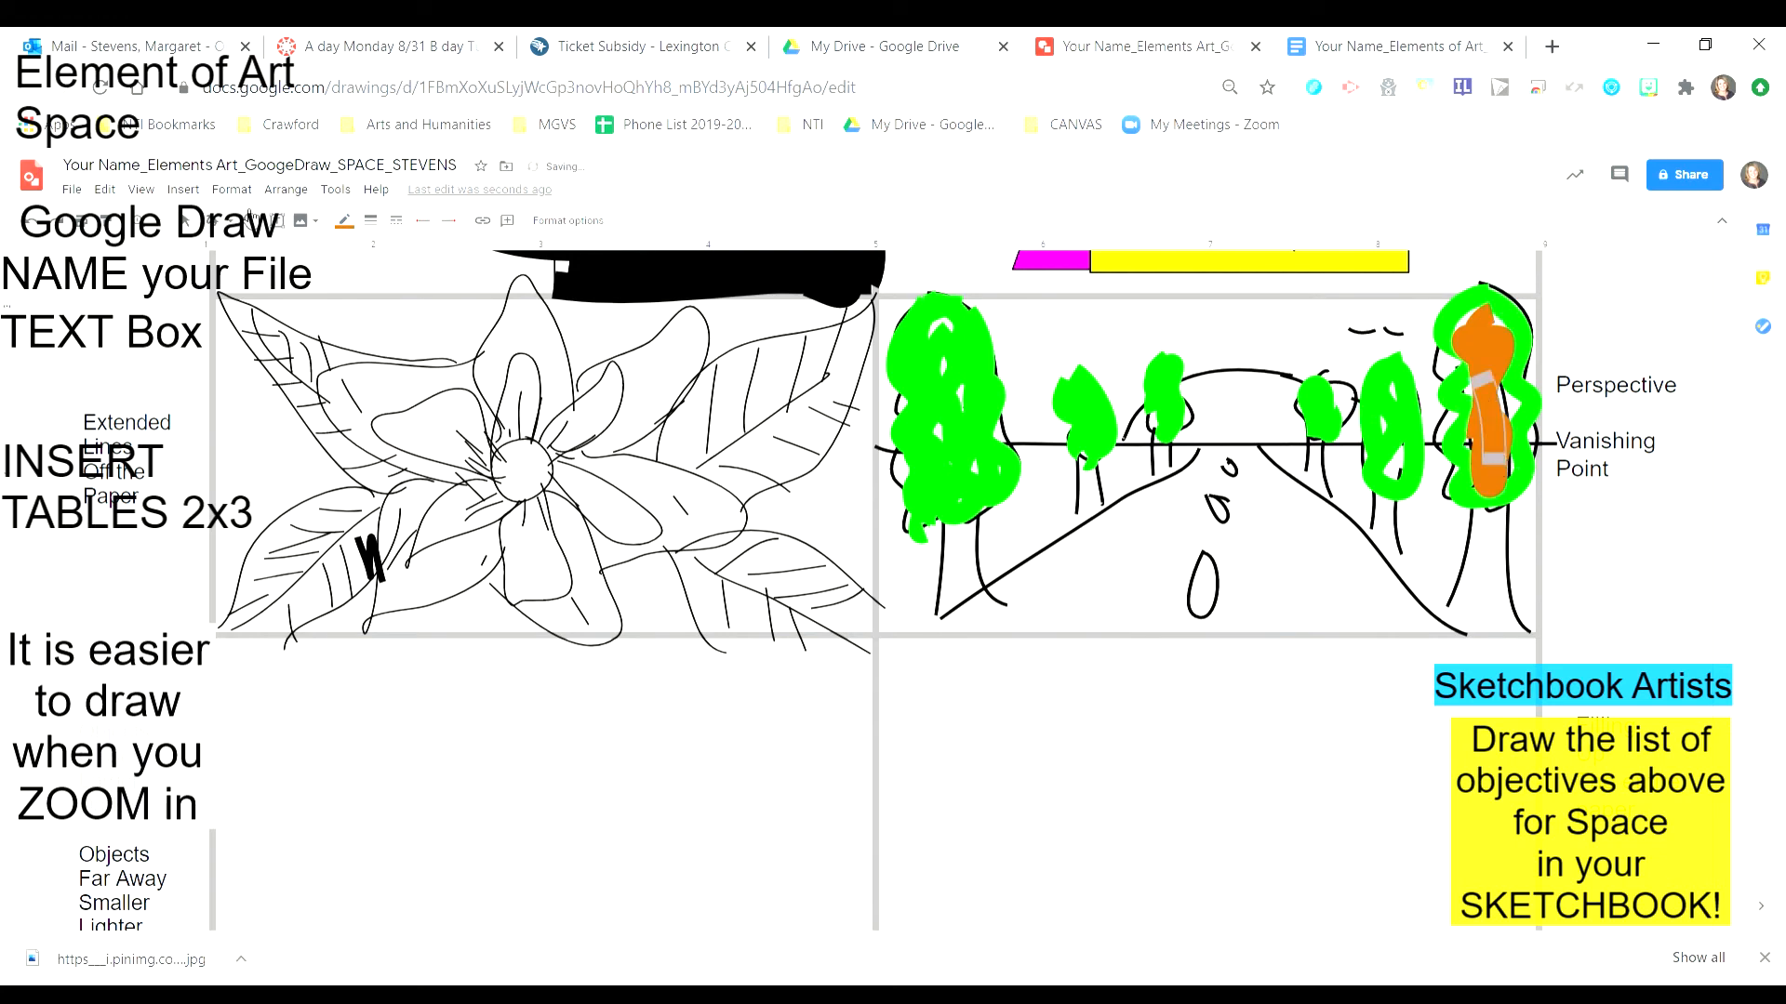
left_click(345, 226)
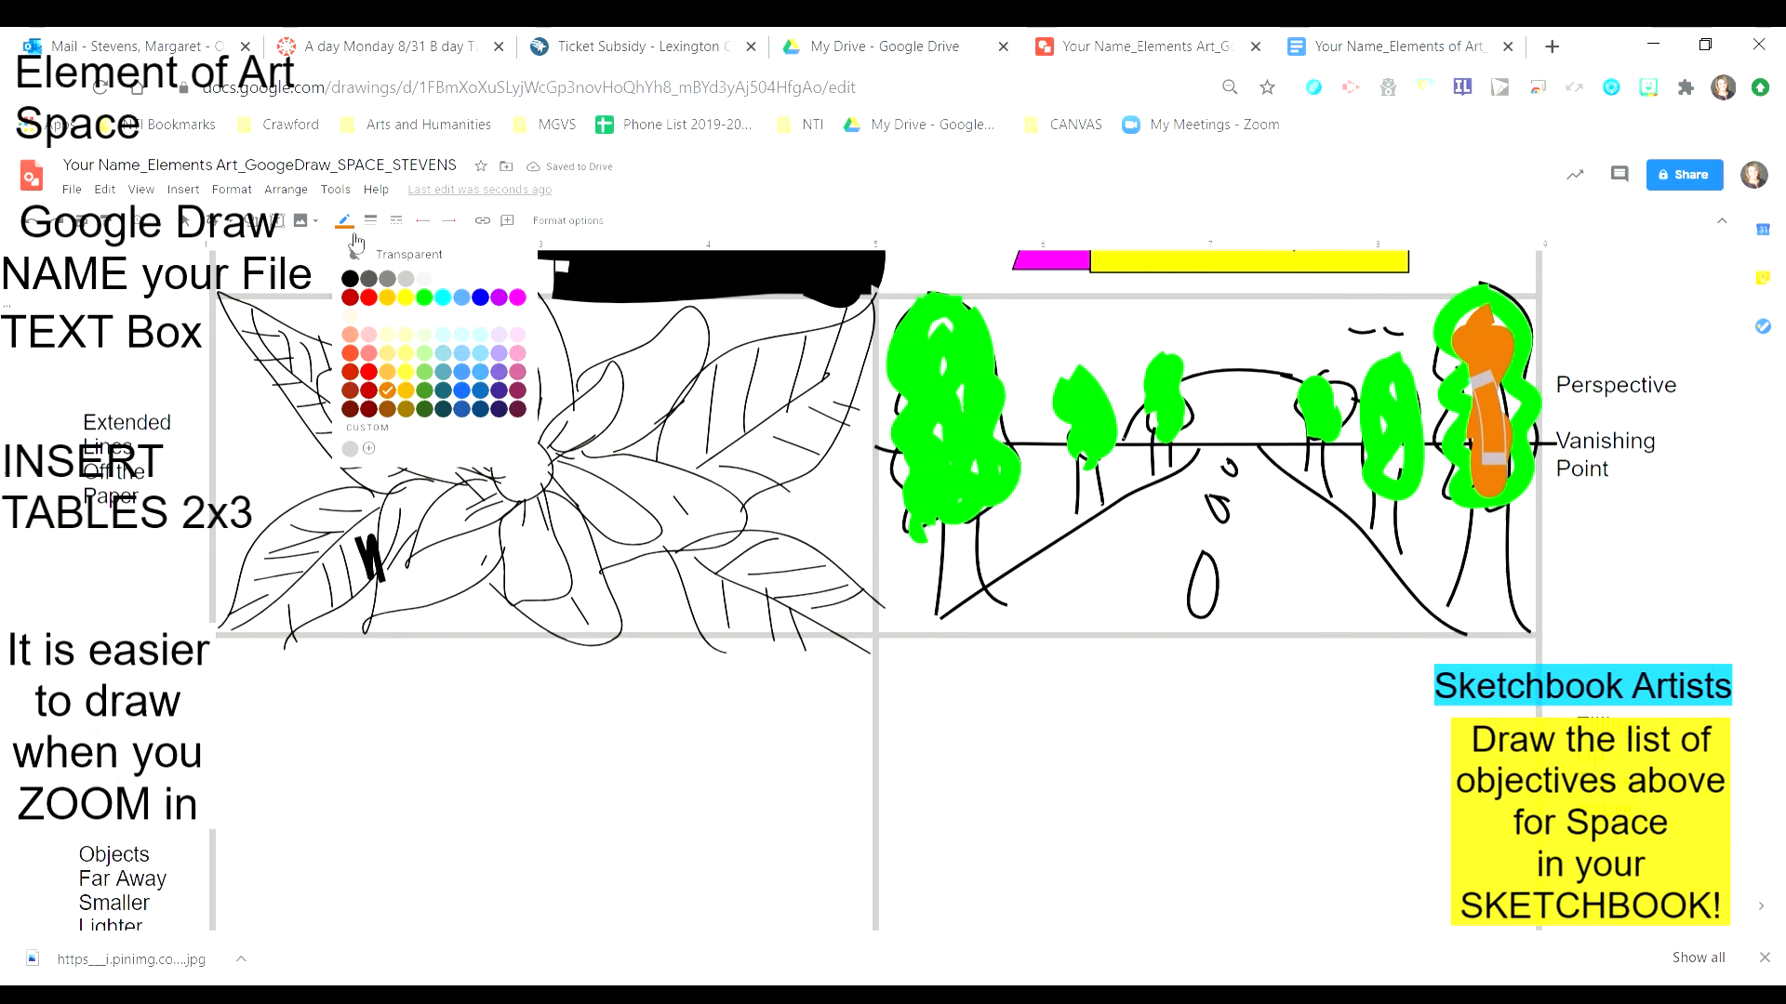
left_click(424, 296)
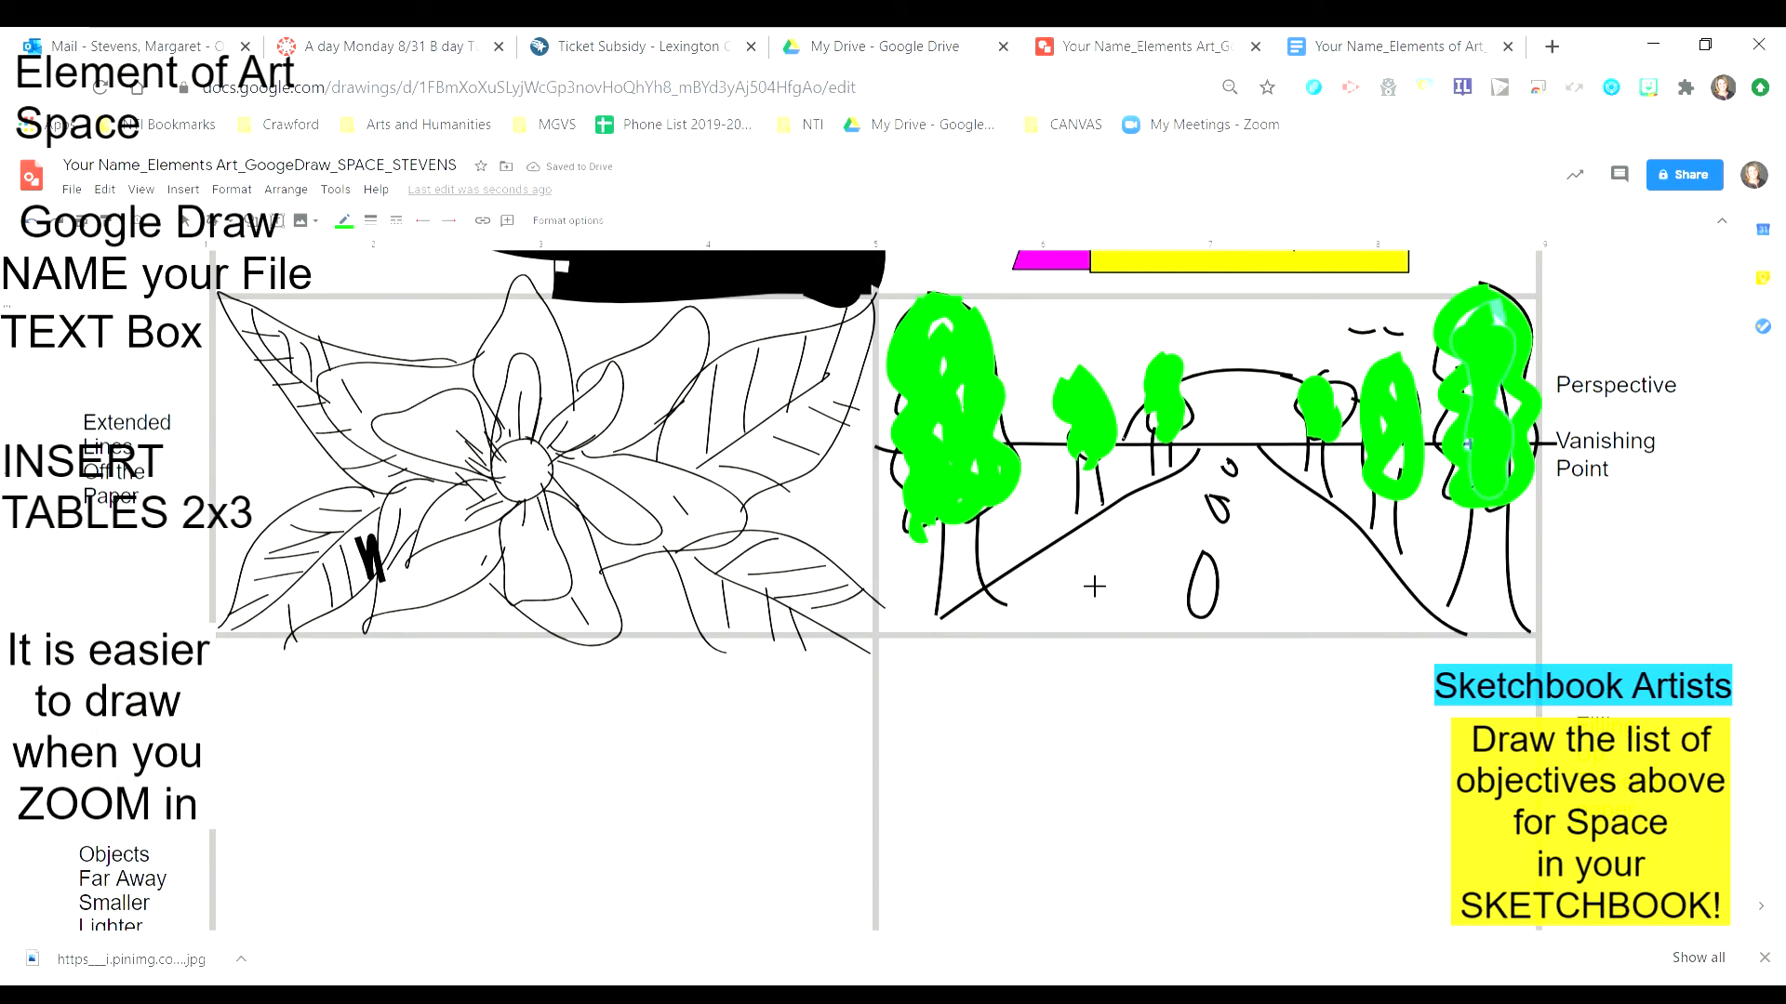
- Recolor the selected inner stroke of the large right tree's crown black and cut it from the drawing
scroll(1036, 638, "down", 3)
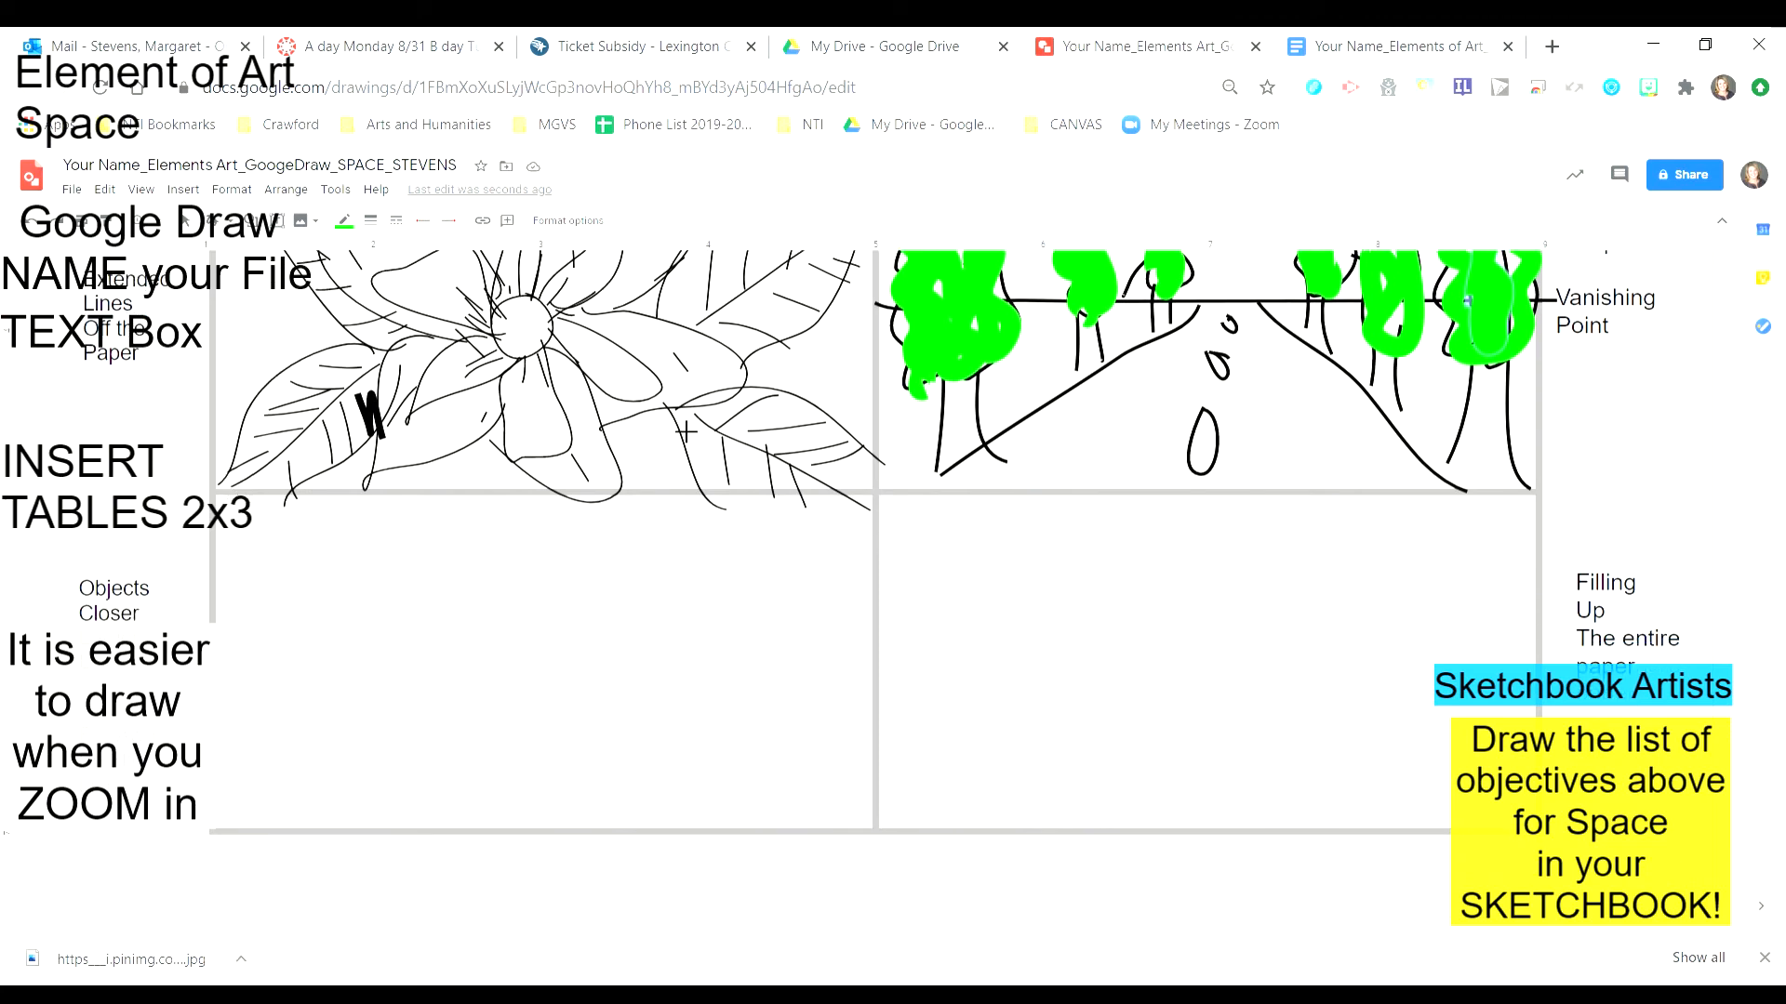
left_click(240, 223)
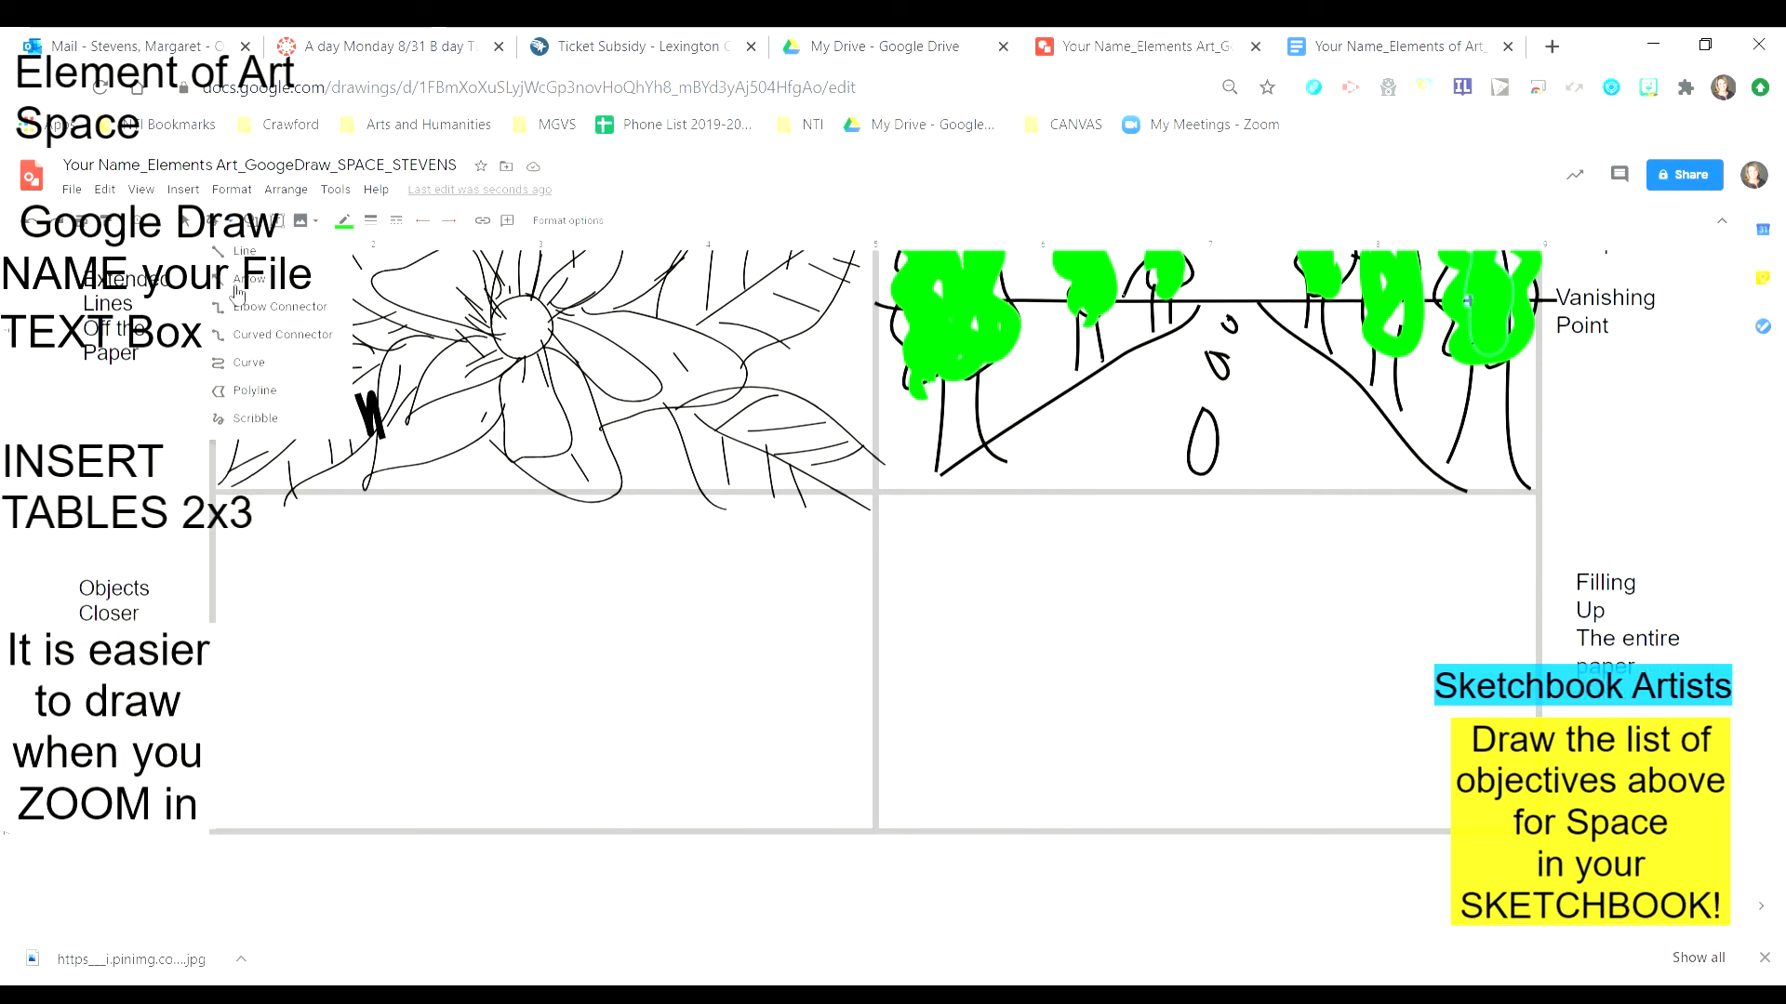
left_click(240, 420)
left_click(353, 221)
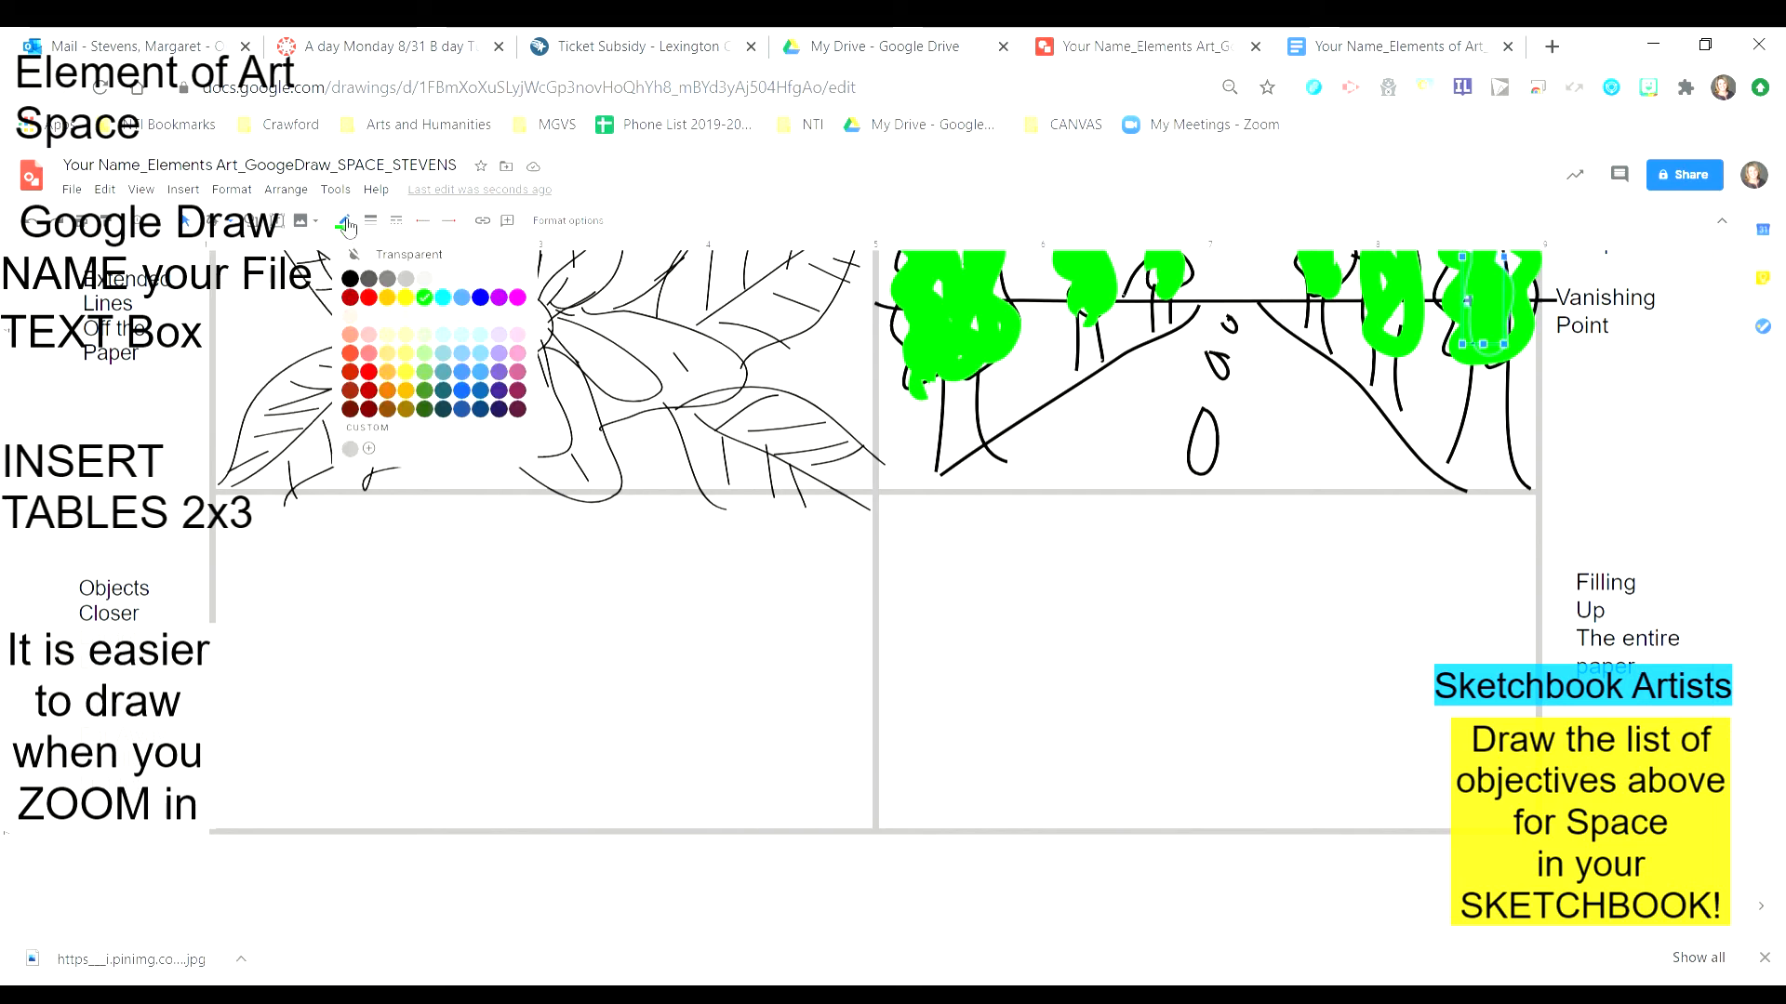
left_click(350, 284)
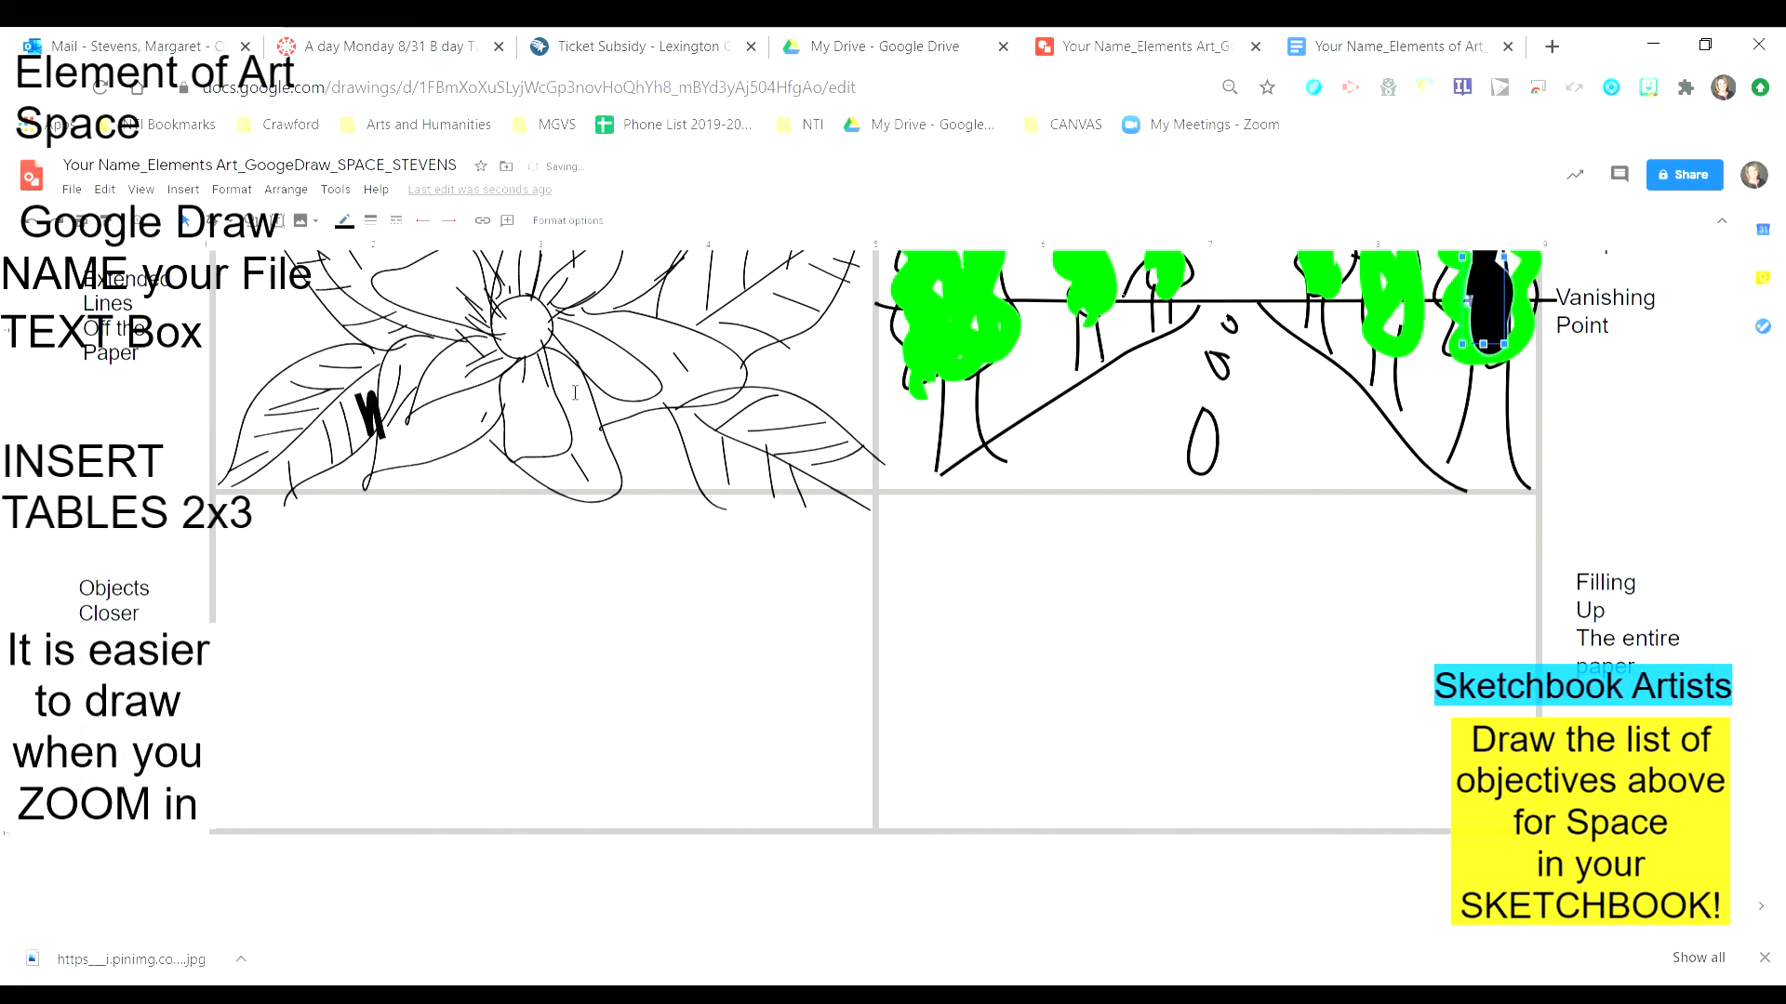
scroll(1530, 530, "up", 3)
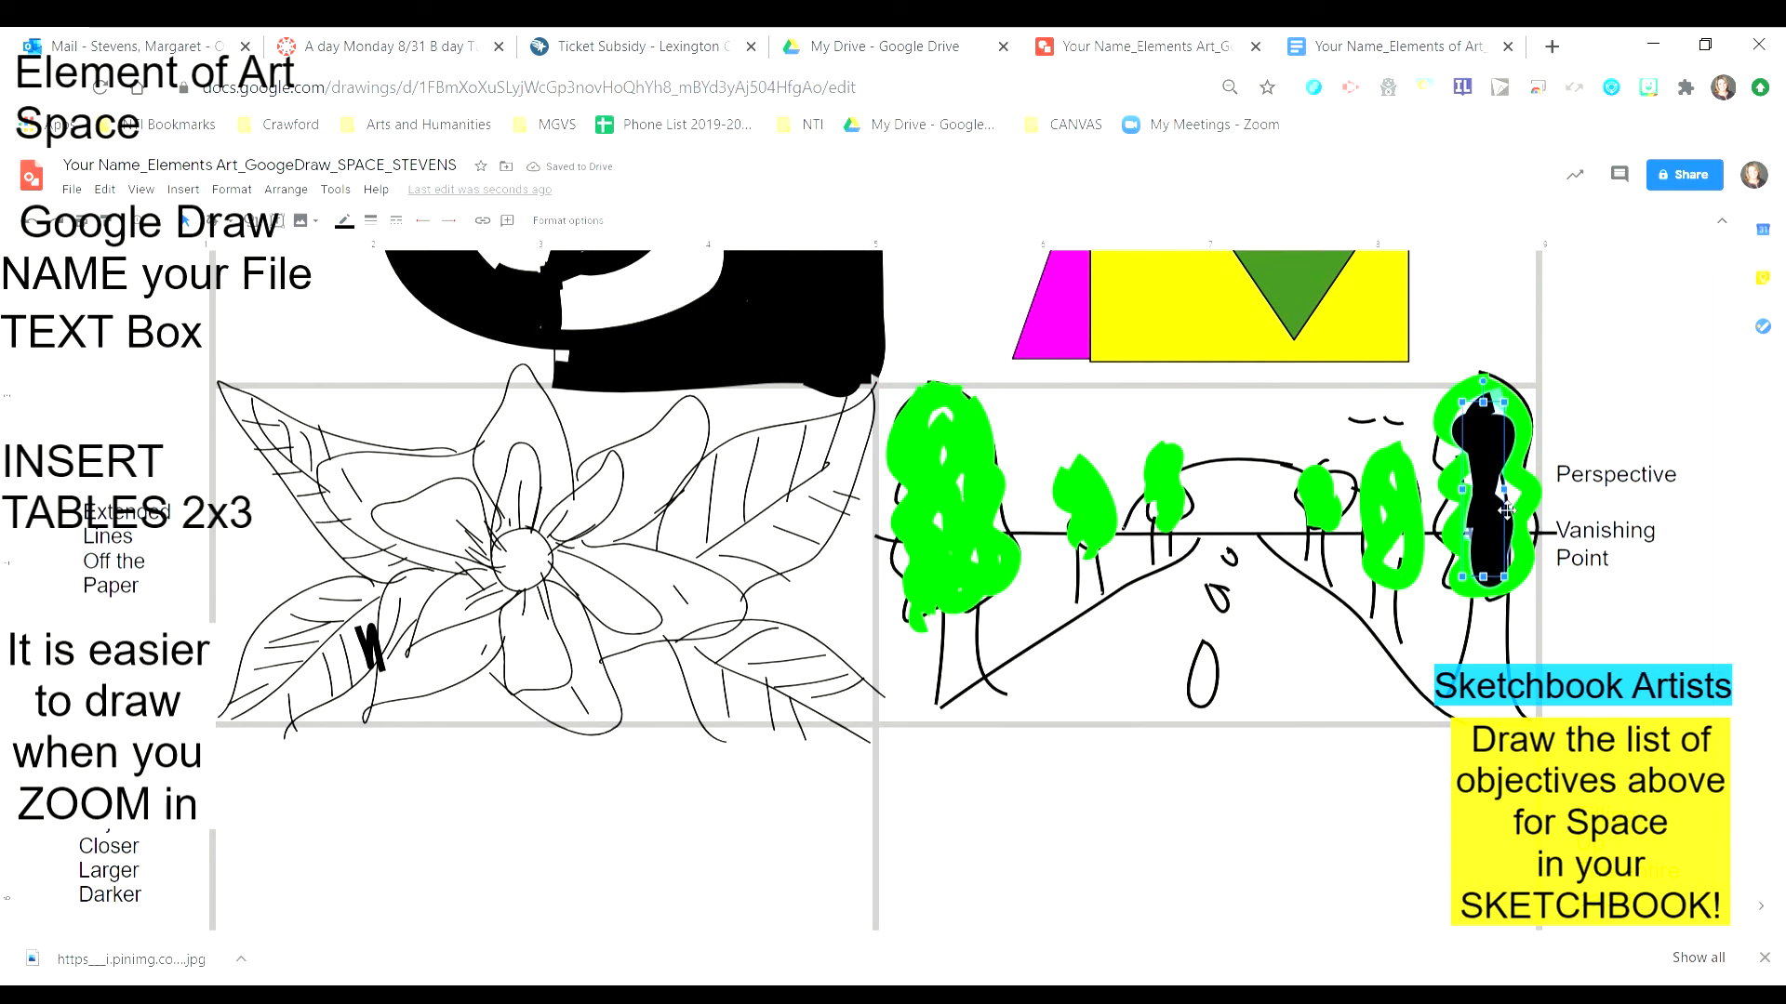
right_click(1498, 505)
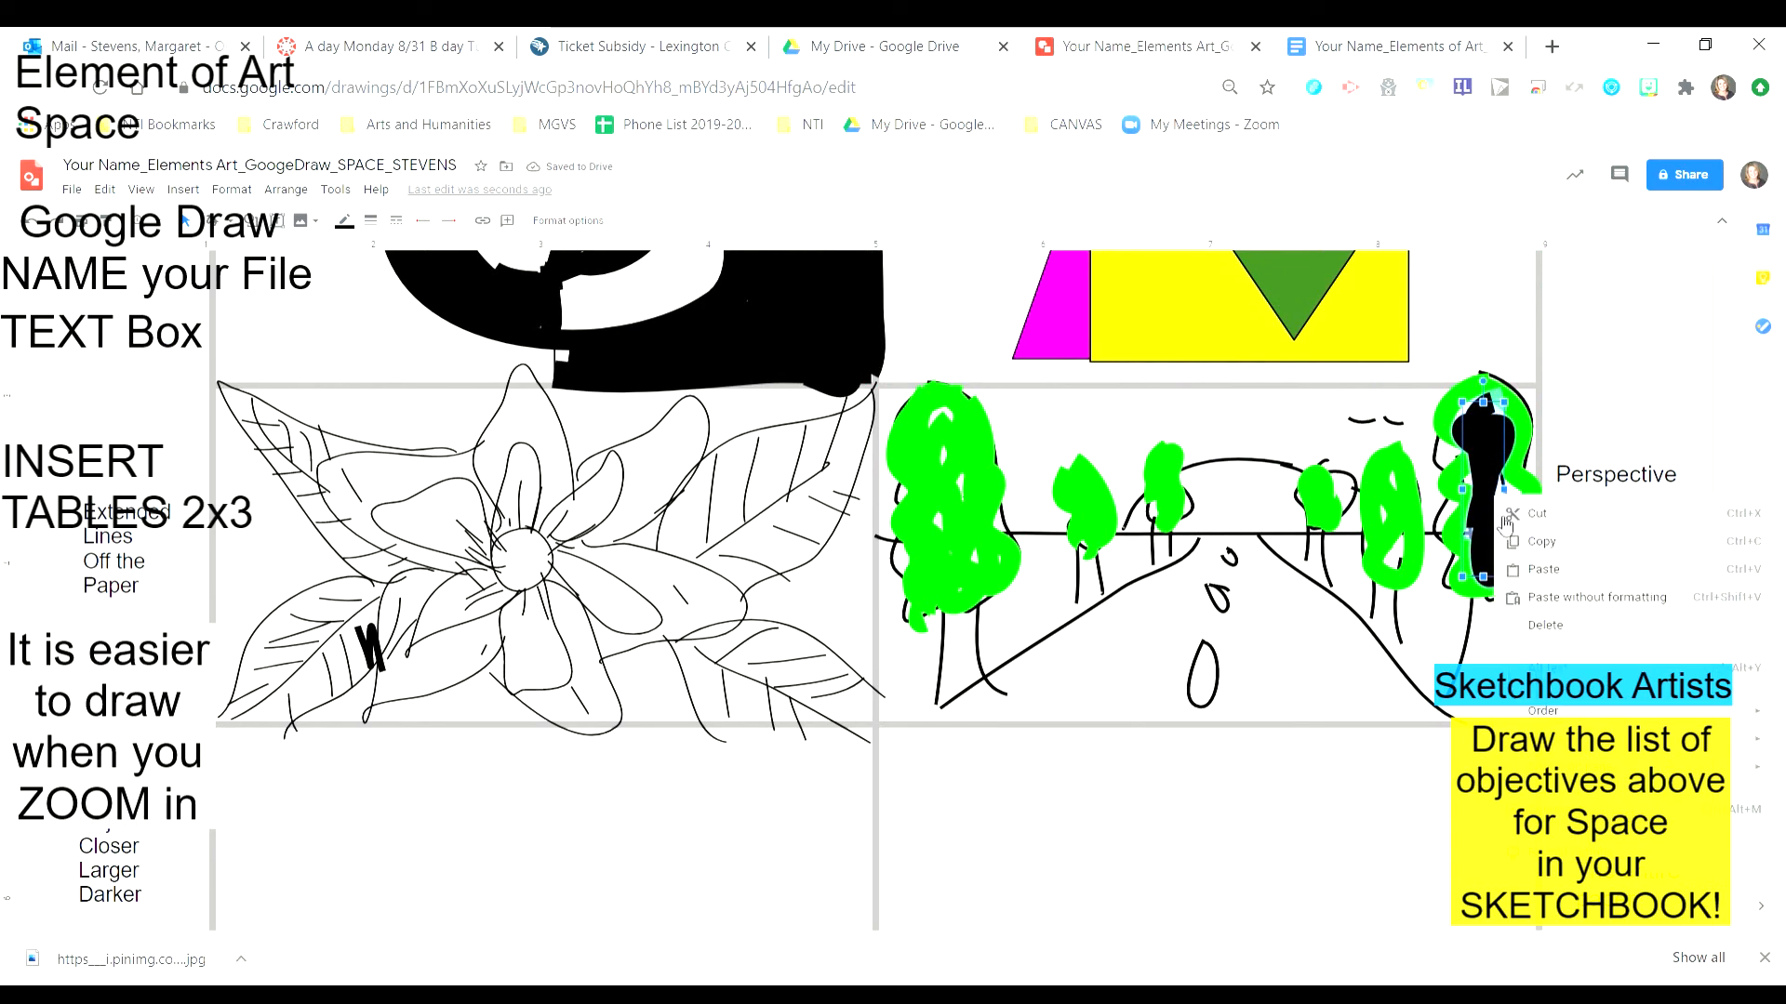
left_click(1505, 518)
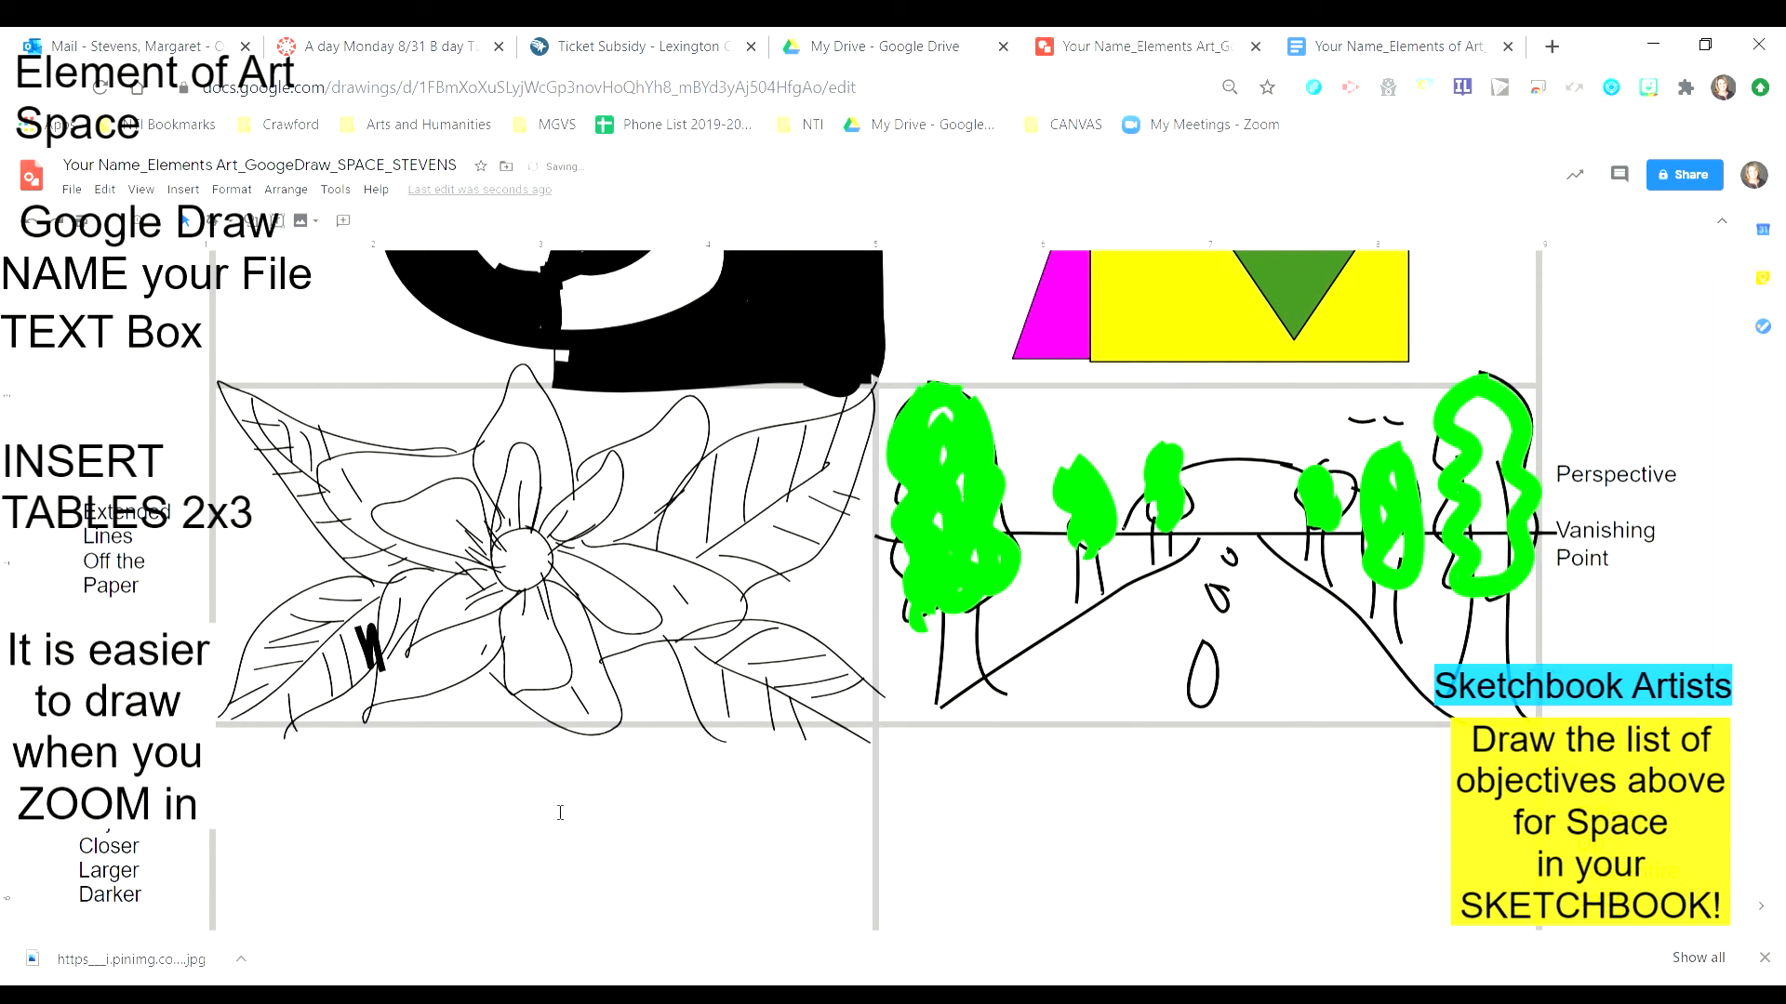
- Scribble a large apple outline with leaves on top in the lower-left part of the Objects Closer box
scroll(560, 812, "down", 3)
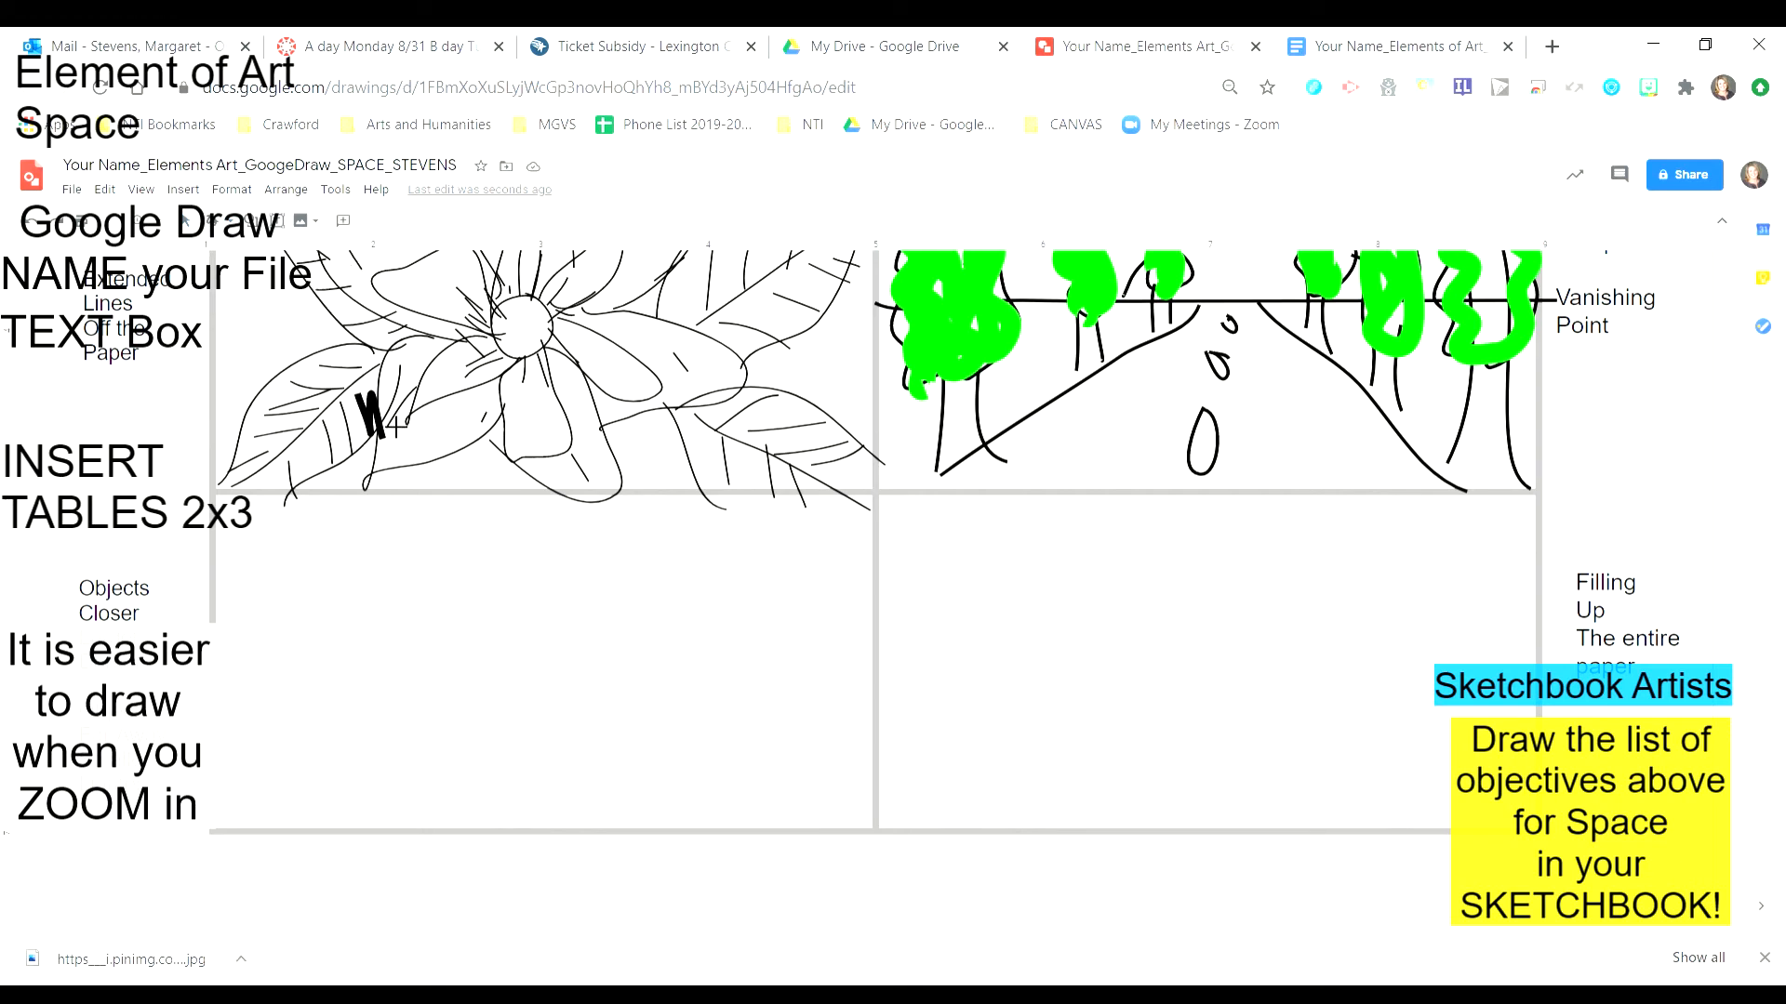
mouse_move(318, 655)
left_mouse_down()
mouse_move(275, 662)
mouse_move(253, 759)
mouse_move(289, 822)
mouse_move(370, 810)
mouse_move(418, 826)
mouse_move(450, 717)
mouse_move(438, 605)
mouse_move(299, 653)
mouse_move(333, 584)
mouse_move(355, 644)
mouse_move(334, 650)
mouse_move(376, 615)
mouse_move(326, 650)
mouse_move(379, 630)
mouse_move(328, 660)
mouse_move(365, 641)
left_mouse_up()
mouse_move(324, 632)
left_mouse_down()
mouse_move(356, 666)
mouse_move(383, 632)
left_mouse_up()
left_click_drag(289, 661, 330, 657)
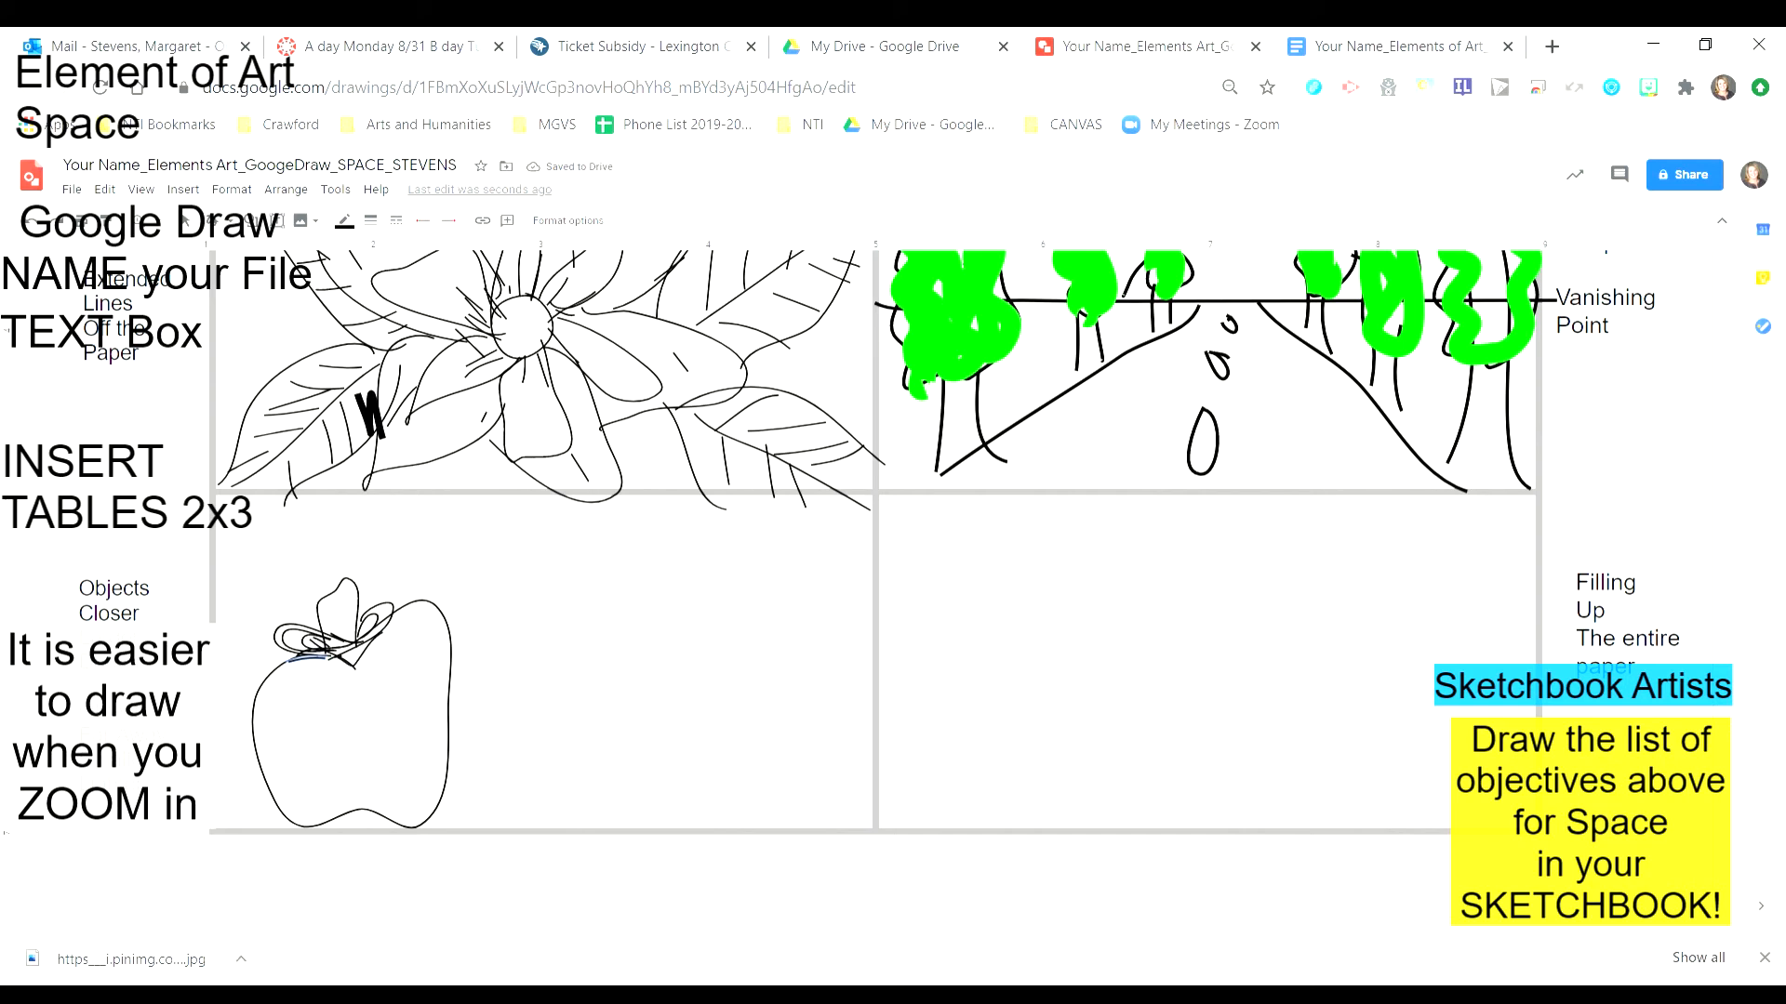
- Scribble two overlapping medium apples mid-box and two progressively tinier apples toward the box's upper-right corner
mouse_move(609, 646)
left_mouse_down()
mouse_move(674, 679)
mouse_move(679, 656)
mouse_move(618, 618)
mouse_move(630, 605)
mouse_move(639, 626)
mouse_move(567, 616)
mouse_move(549, 639)
mouse_move(623, 614)
left_mouse_up()
mouse_move(566, 676)
left_mouse_down()
mouse_move(603, 675)
mouse_move(595, 618)
left_mouse_up()
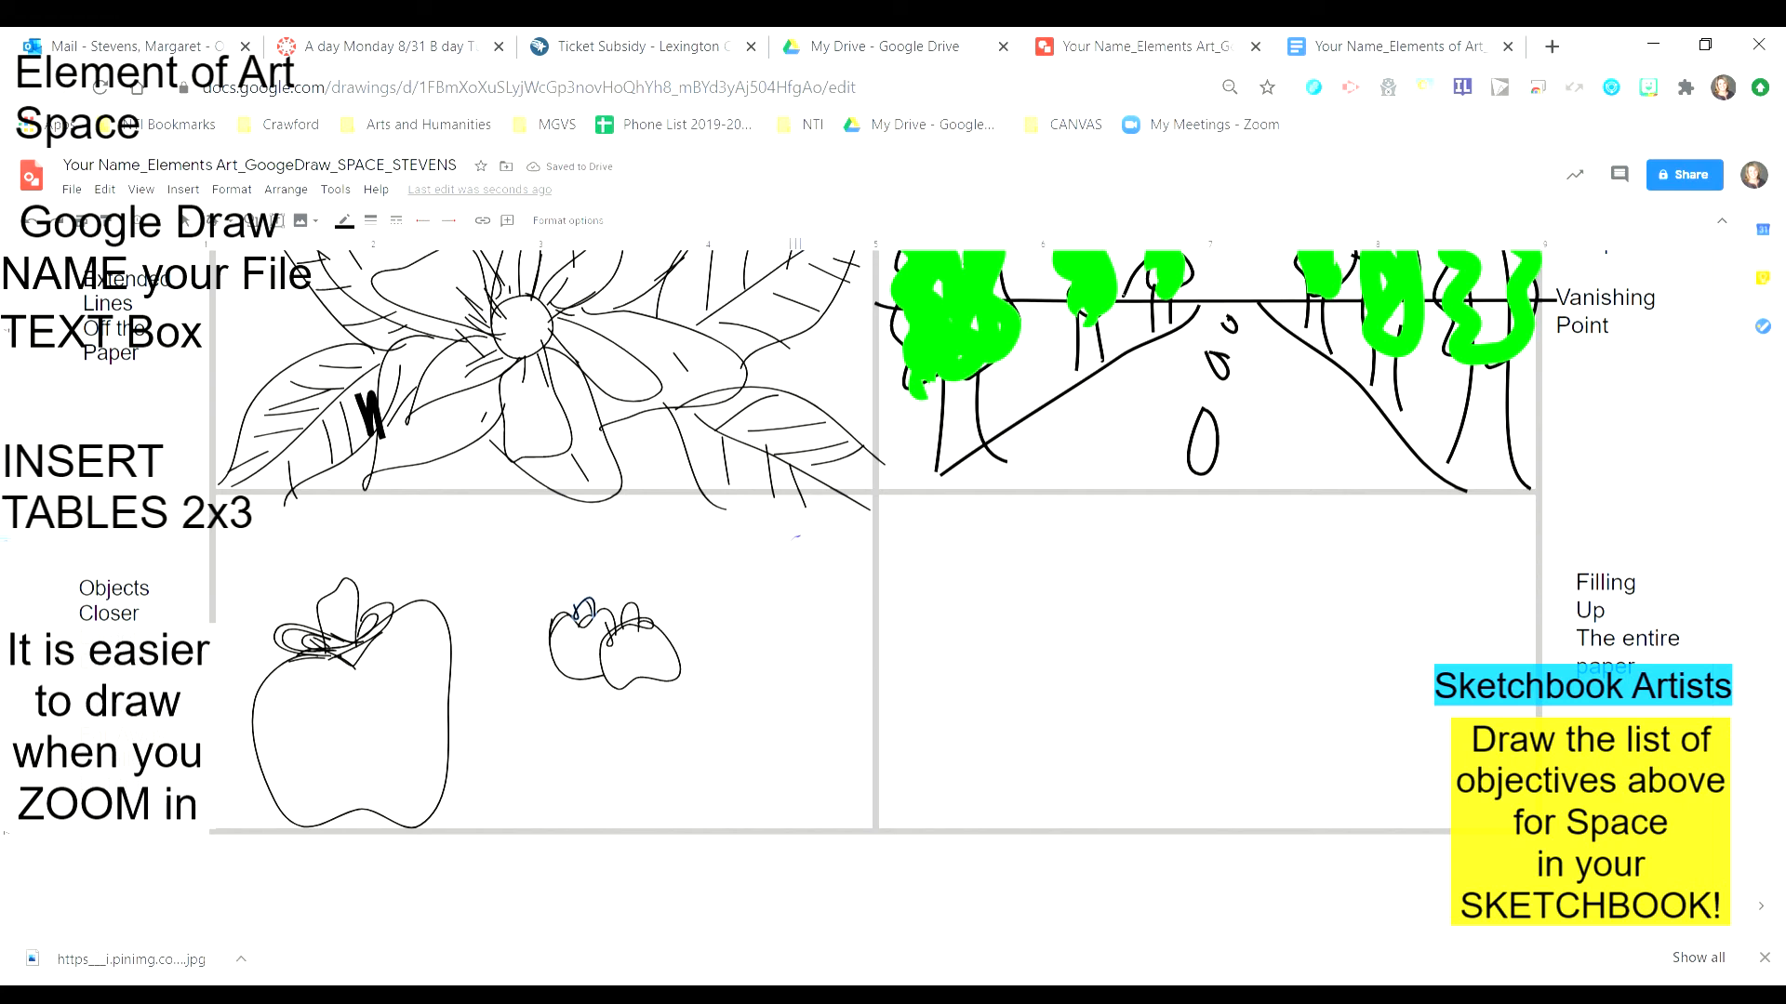
left_click_drag(811, 541, 814, 545)
left_click_drag(849, 510, 863, 521)
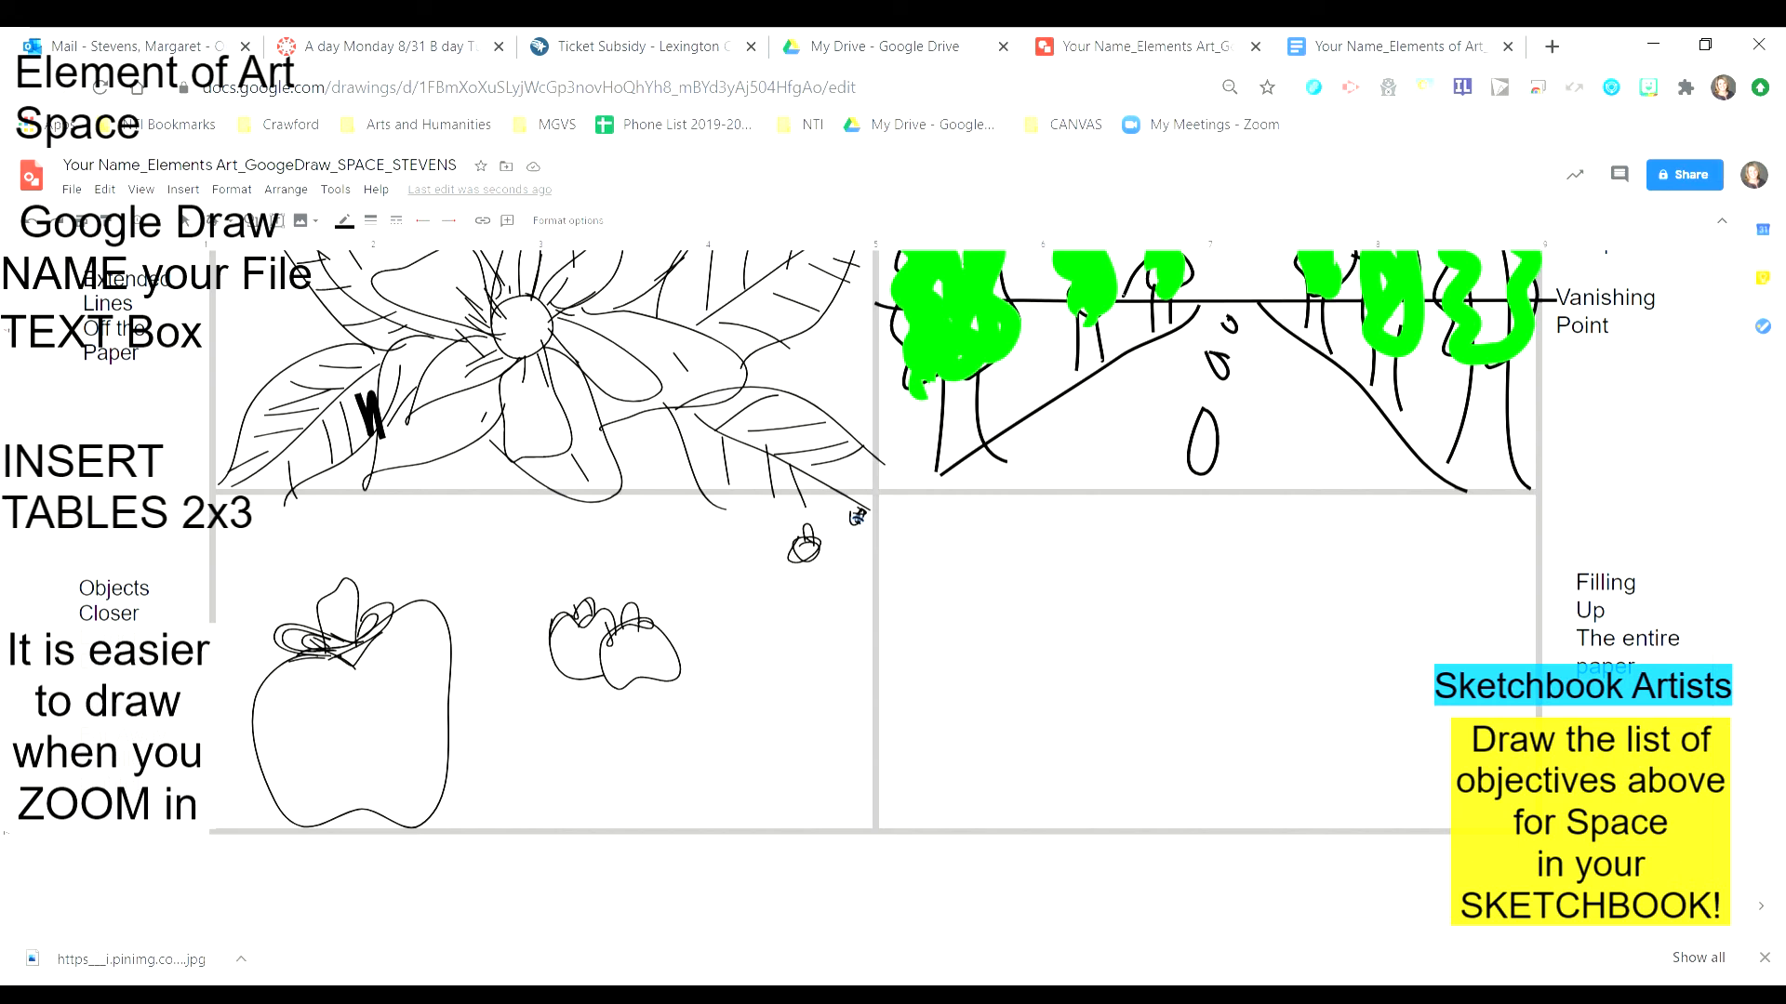
- Set the line to red at 8px and scribble color over the body of the large apple
left_click(344, 220)
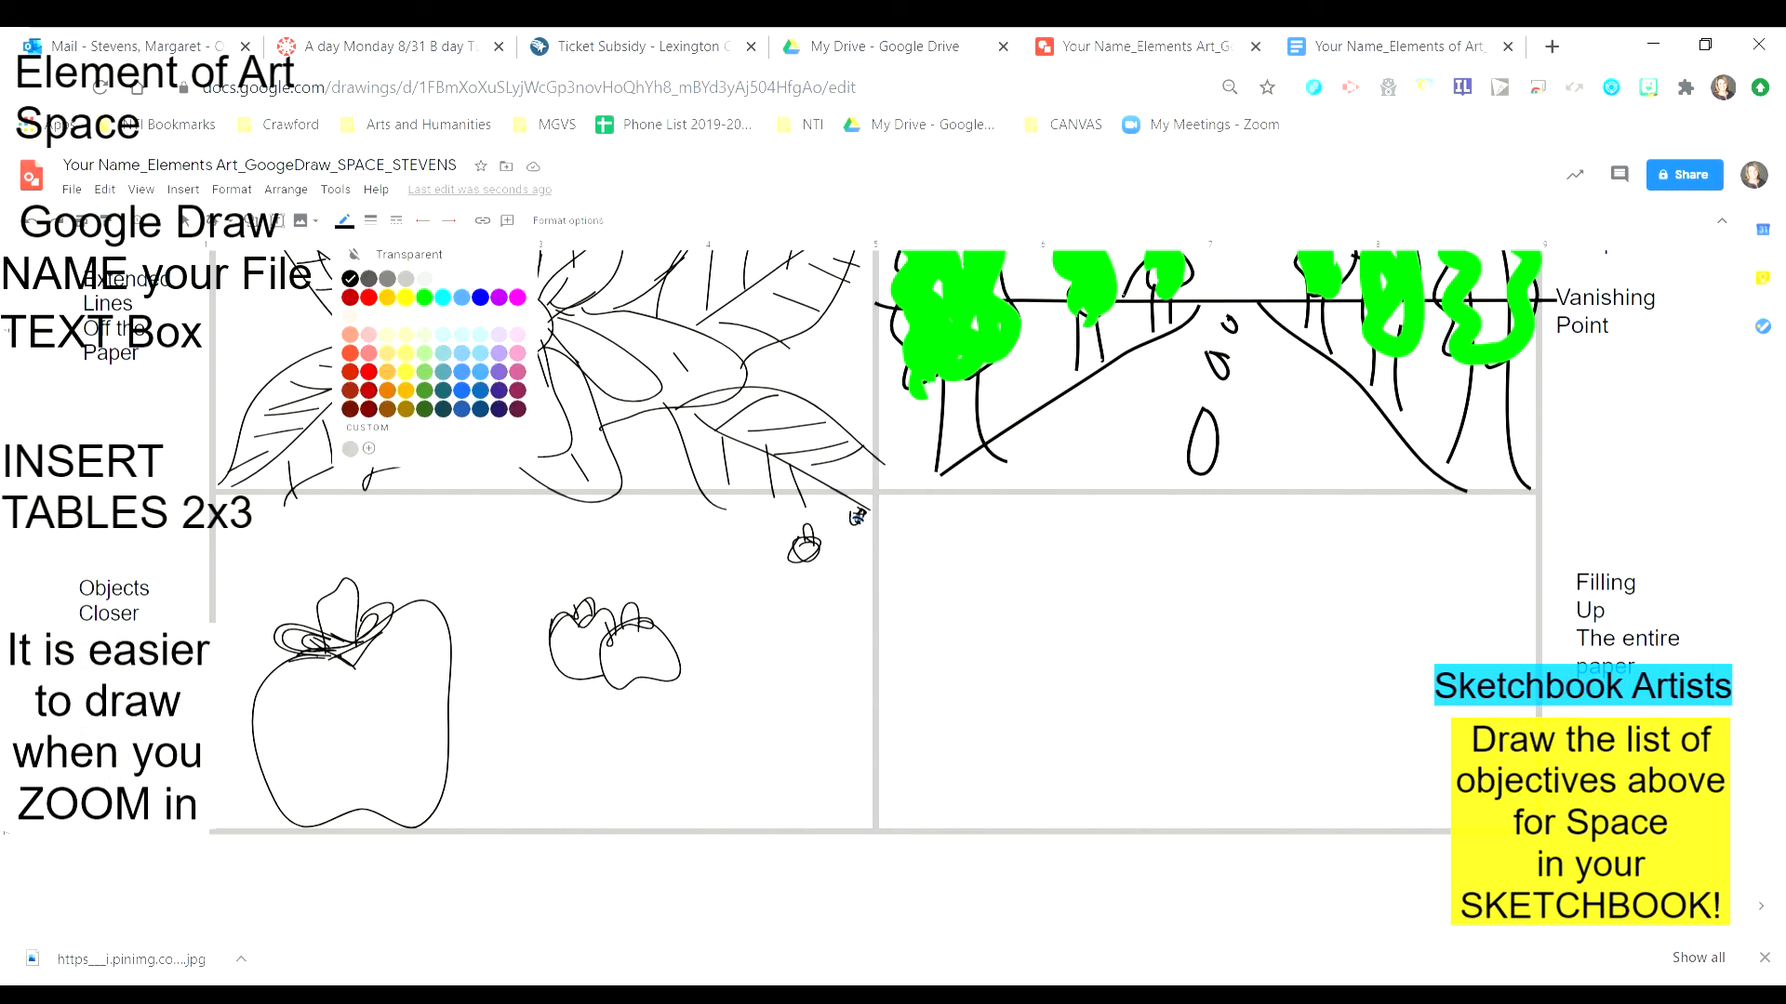
left_click(368, 297)
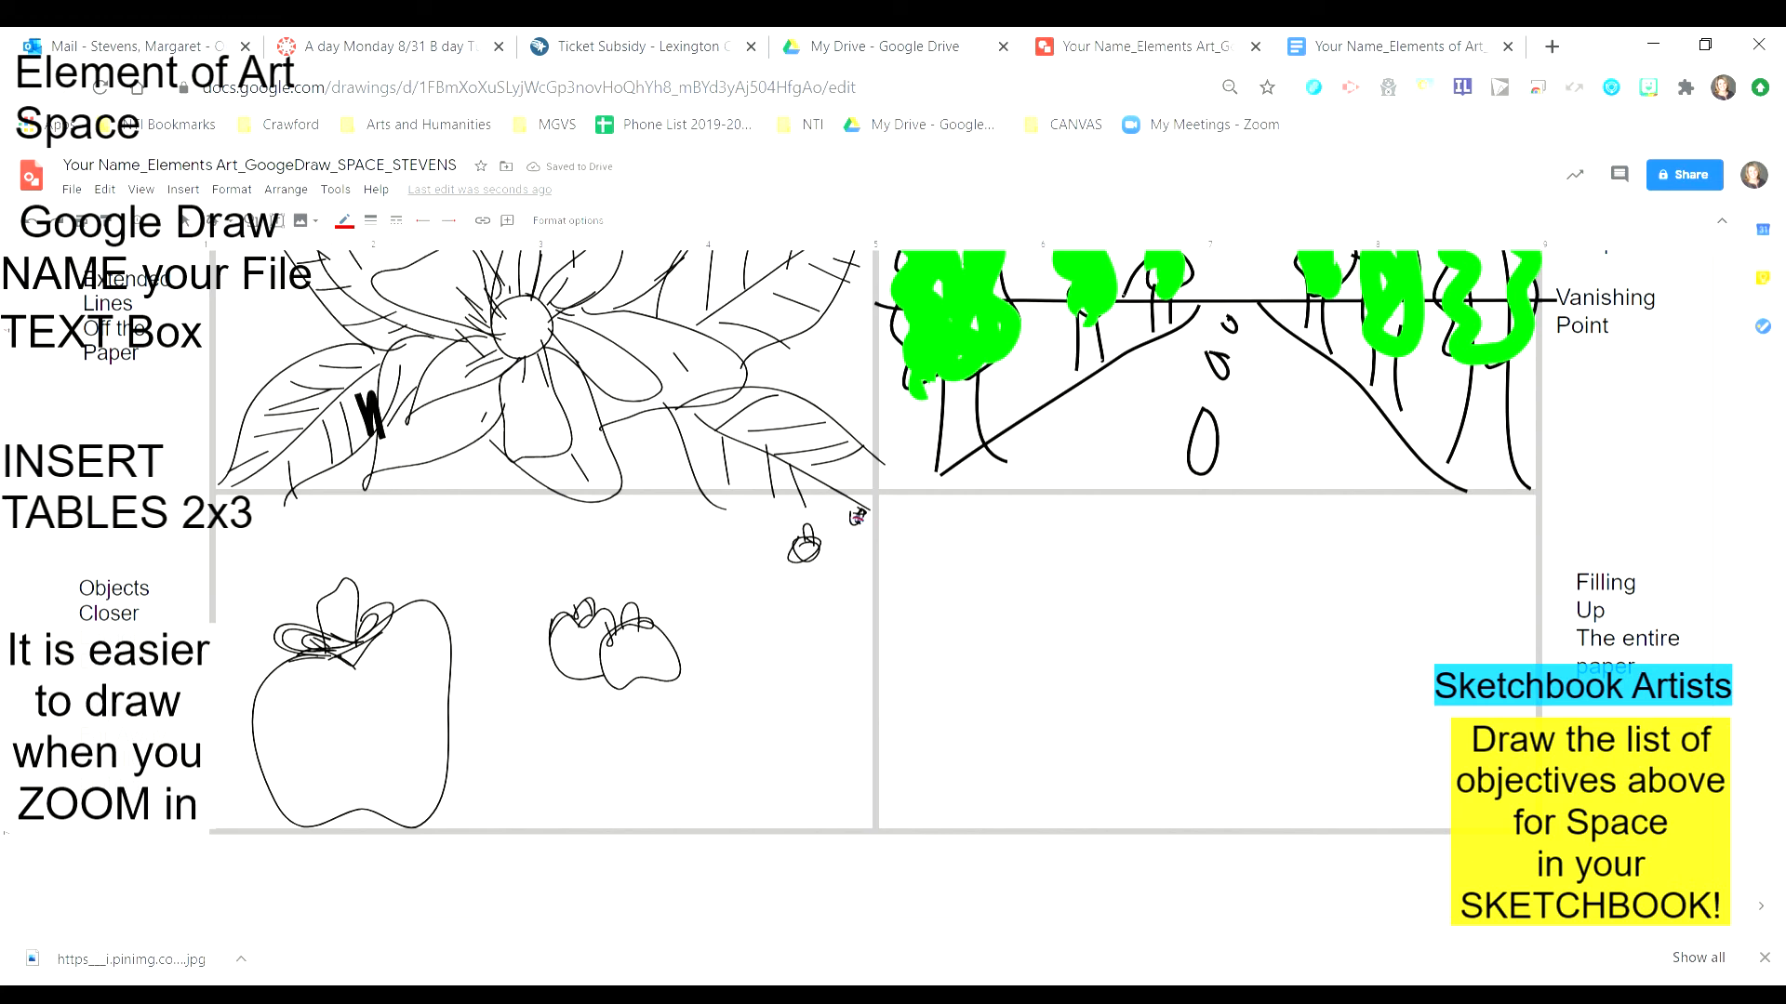
left_click(370, 221)
left_click(402, 362)
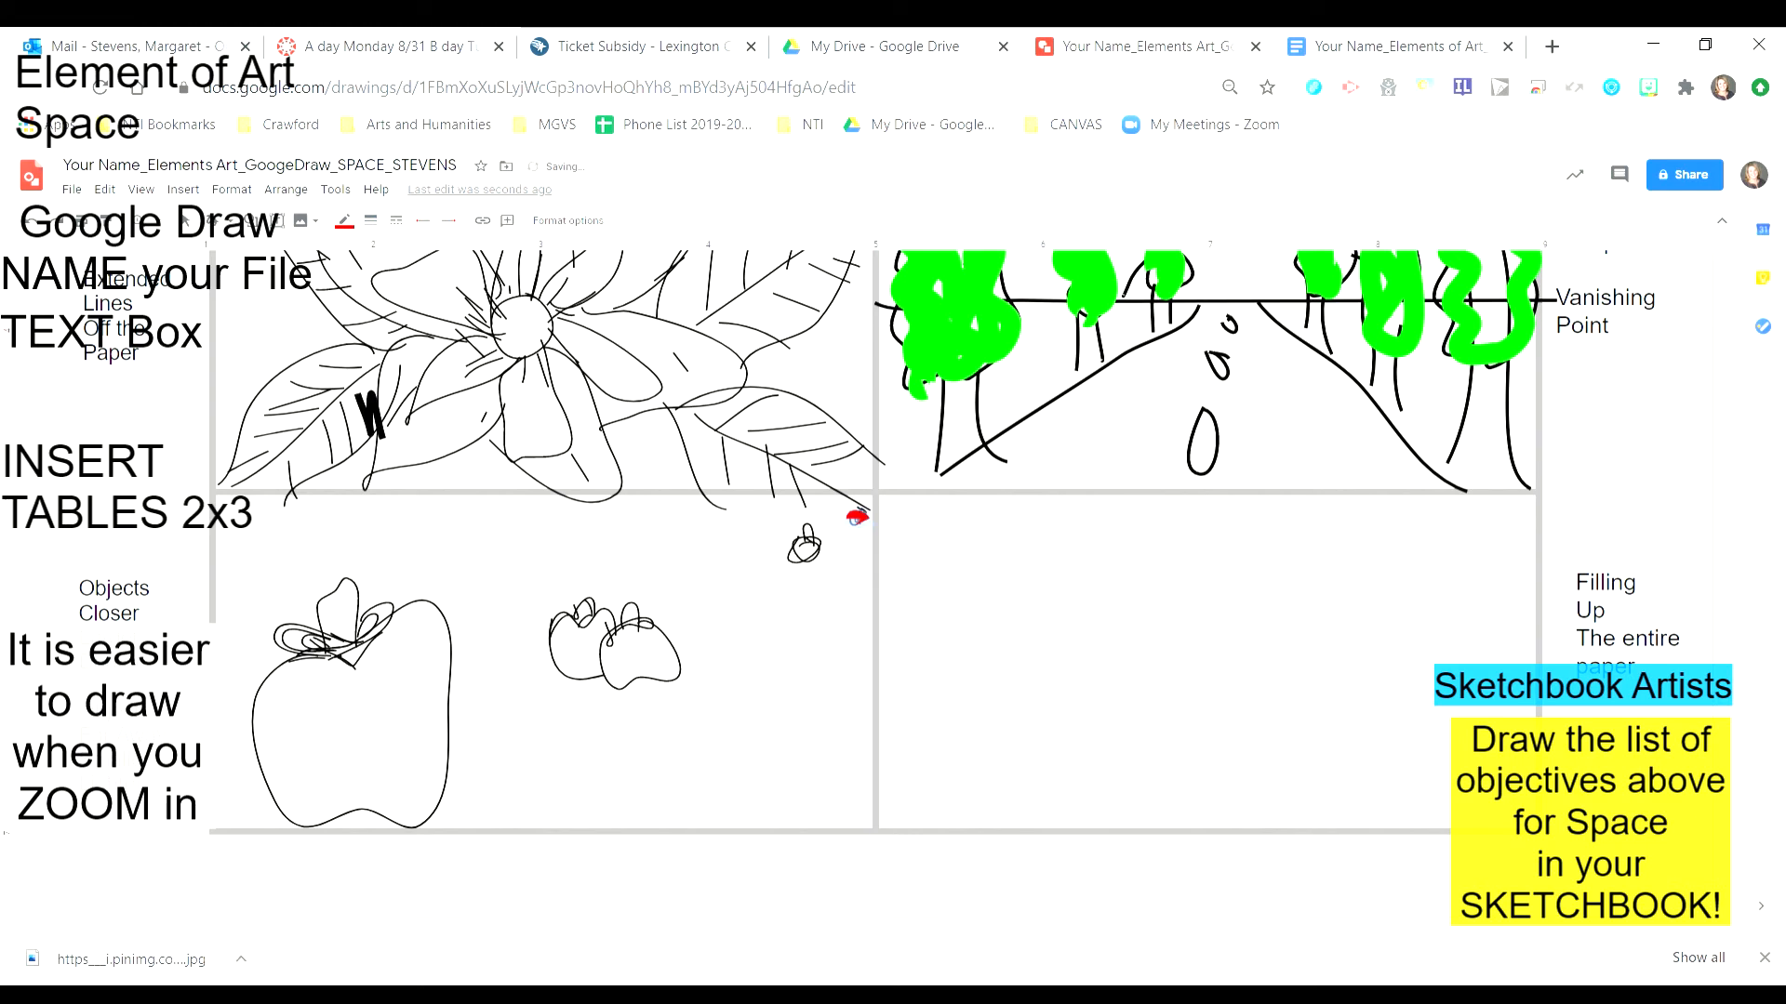
mouse_move(314, 670)
left_mouse_down()
mouse_move(279, 677)
mouse_move(289, 779)
mouse_move(336, 788)
left_mouse_up()
mouse_move(293, 663)
left_mouse_down()
mouse_move(354, 797)
mouse_move(408, 805)
mouse_move(415, 617)
mouse_move(359, 677)
left_mouse_up()
mouse_move(418, 613)
left_mouse_down()
mouse_move(400, 808)
mouse_move(295, 805)
left_mouse_up()
mouse_move(338, 679)
left_mouse_down()
mouse_move(282, 711)
mouse_move(379, 775)
mouse_move(395, 752)
left_mouse_up()
mouse_move(391, 667)
left_mouse_down()
mouse_move(379, 743)
mouse_move(416, 756)
left_mouse_up()
mouse_move(421, 638)
left_mouse_down()
mouse_move(442, 725)
mouse_move(407, 783)
mouse_move(381, 760)
left_mouse_up()
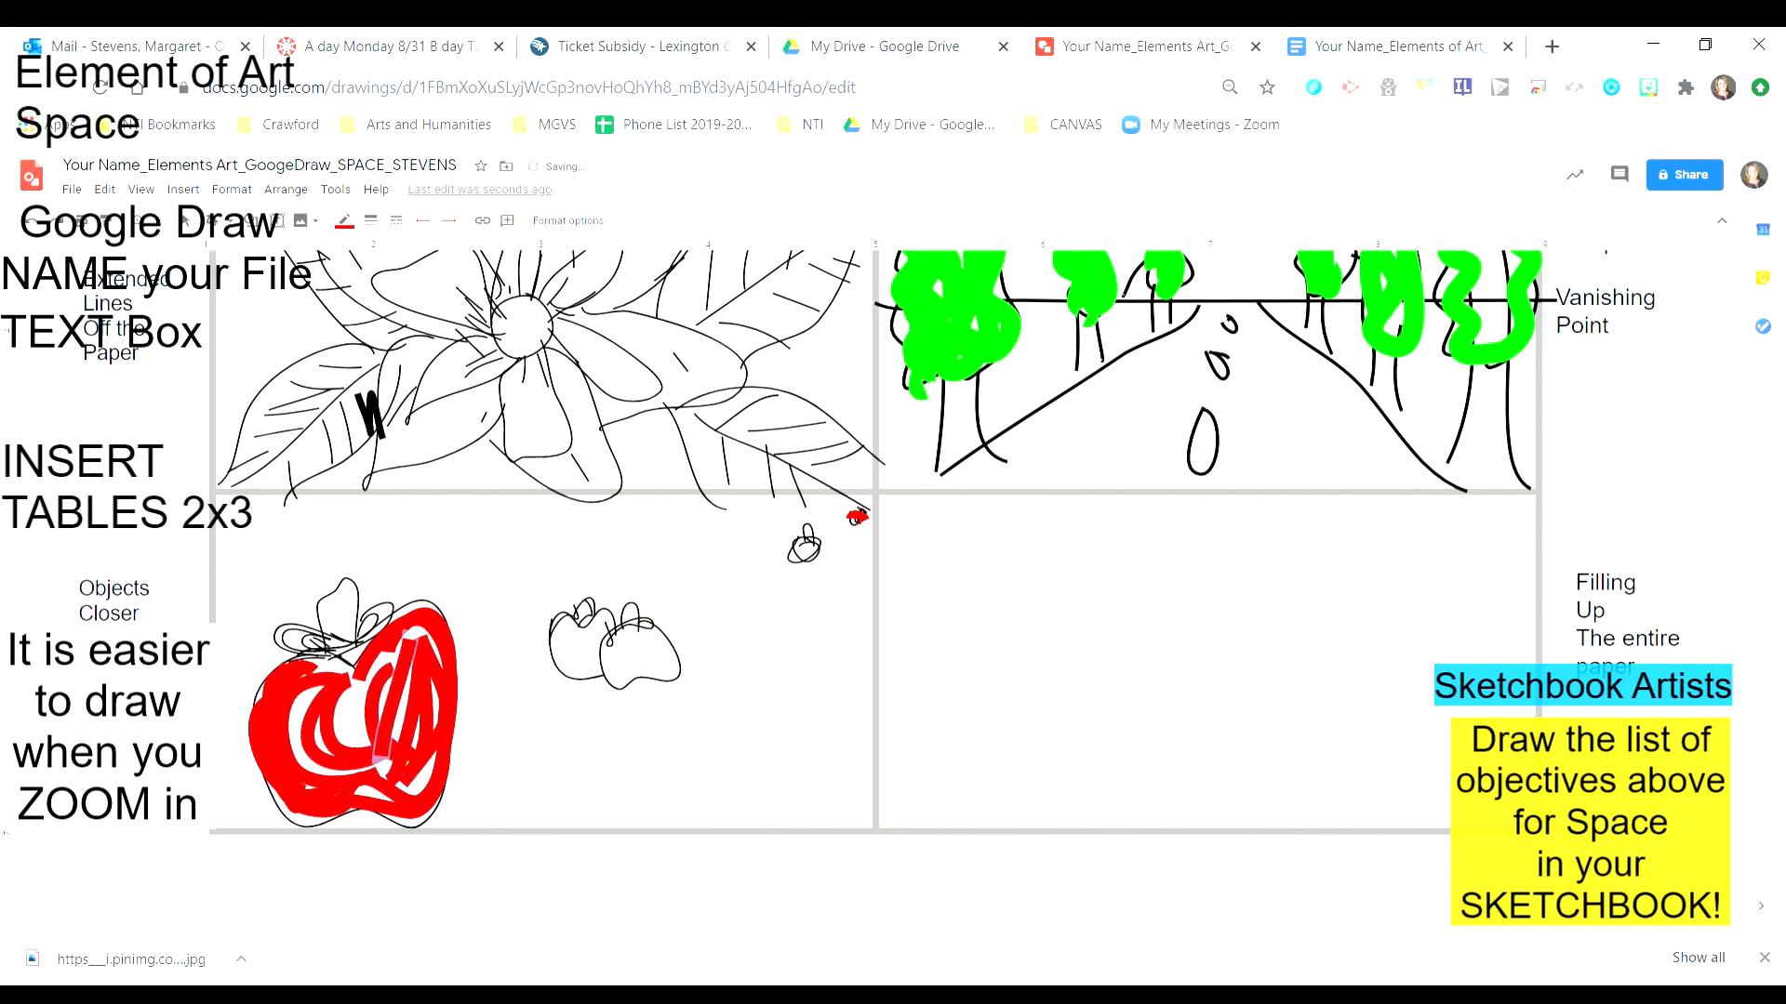
- Raise the line weight to 16px and cover the remaining white gaps in the large apple with red strokes
left_click(371, 220)
left_click(405, 419)
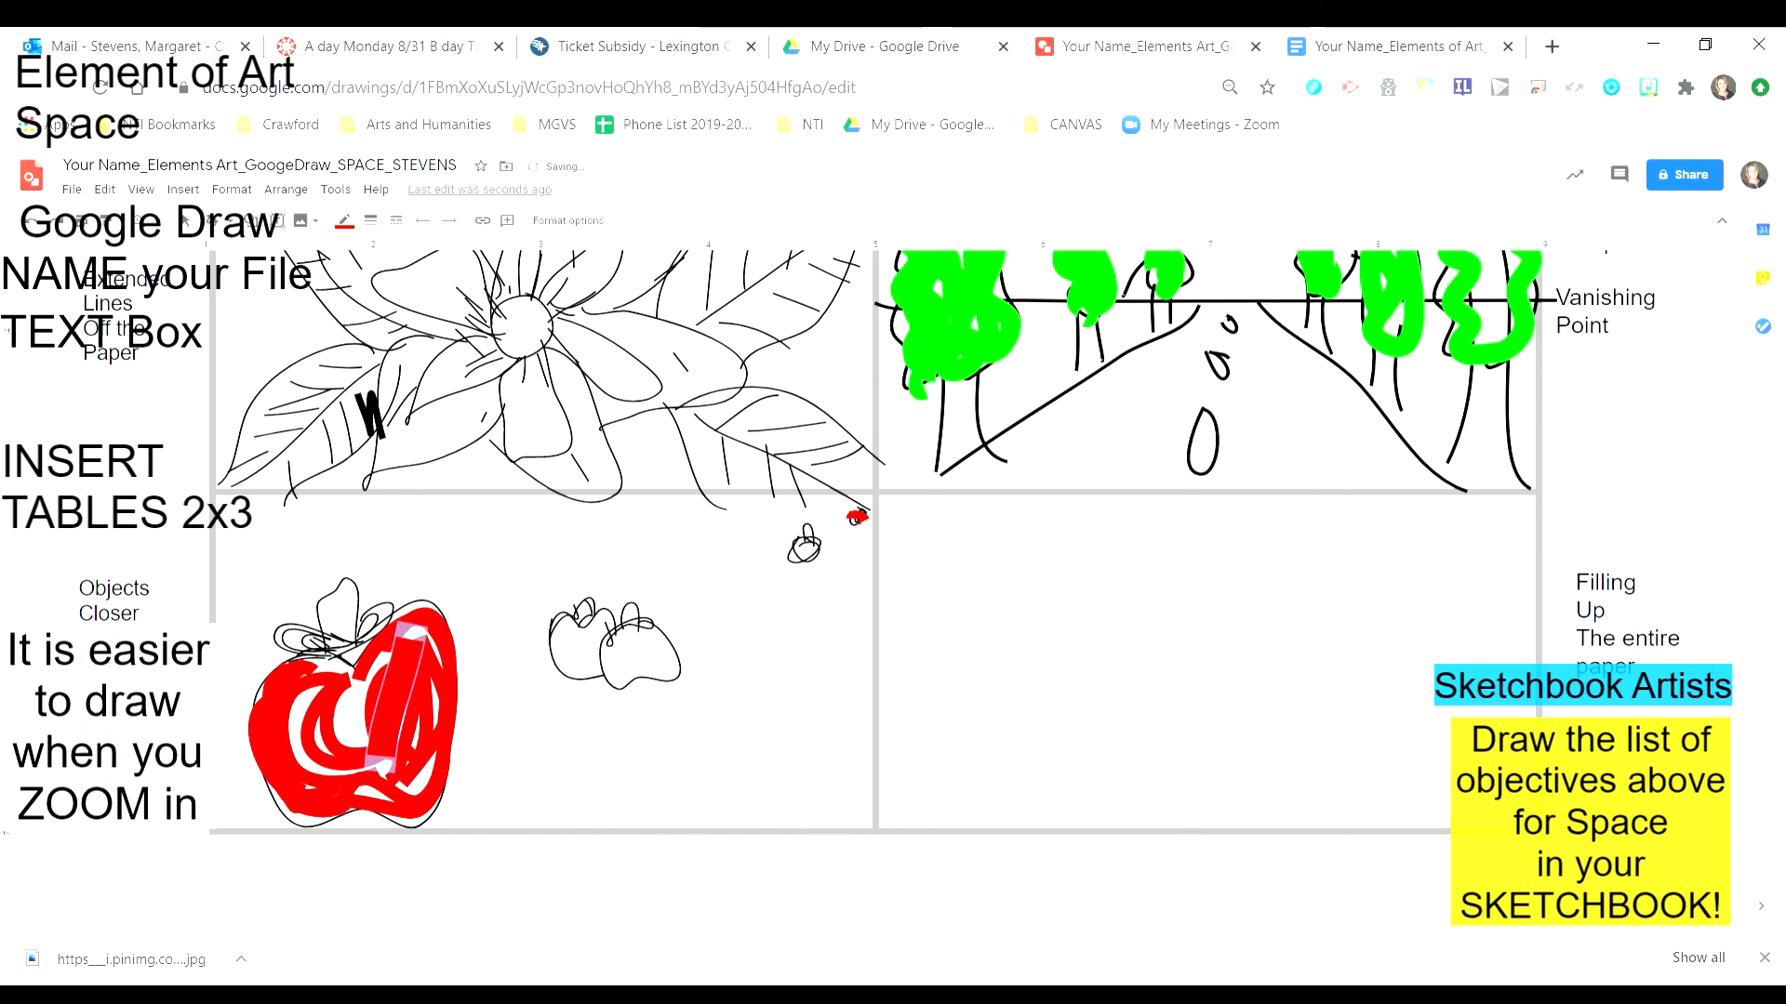
mouse_move(339, 693)
left_mouse_down()
mouse_move(354, 745)
mouse_move(368, 730)
left_mouse_up()
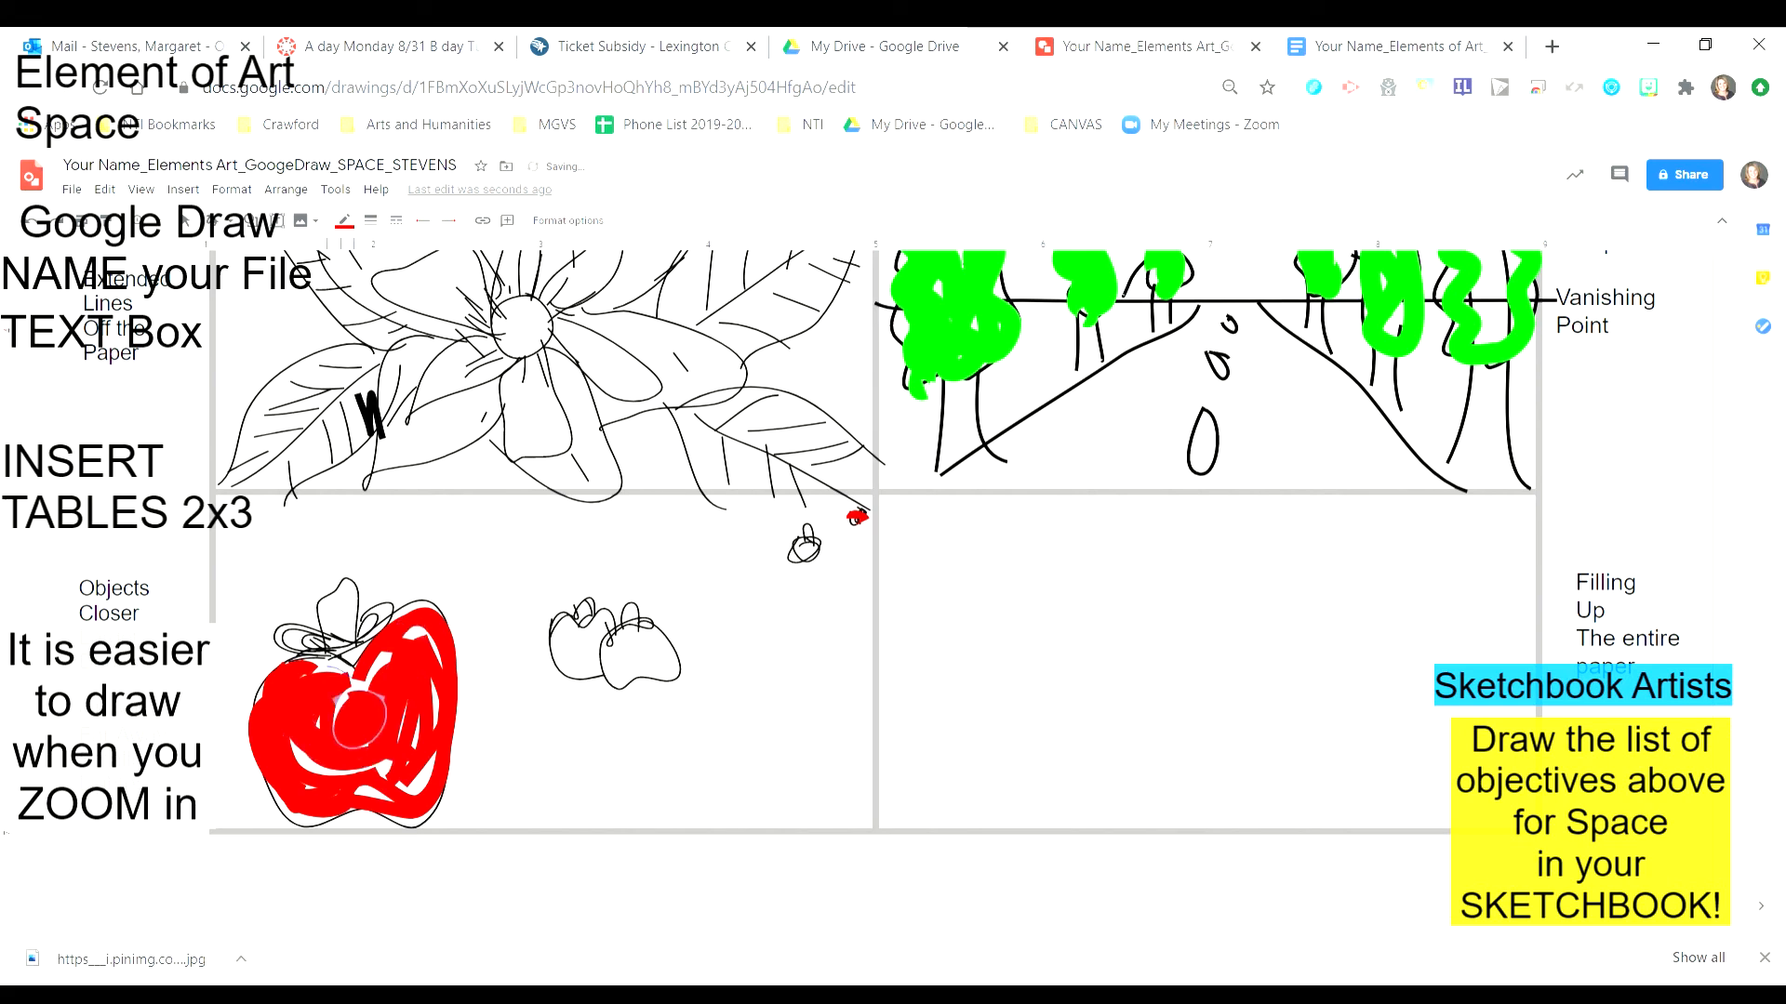
left_click_drag(296, 794, 354, 795)
mouse_move(339, 673)
left_mouse_down()
mouse_move(267, 699)
mouse_move(361, 802)
left_mouse_up()
left_click_drag(331, 703, 395, 792)
left_click_drag(412, 642, 408, 781)
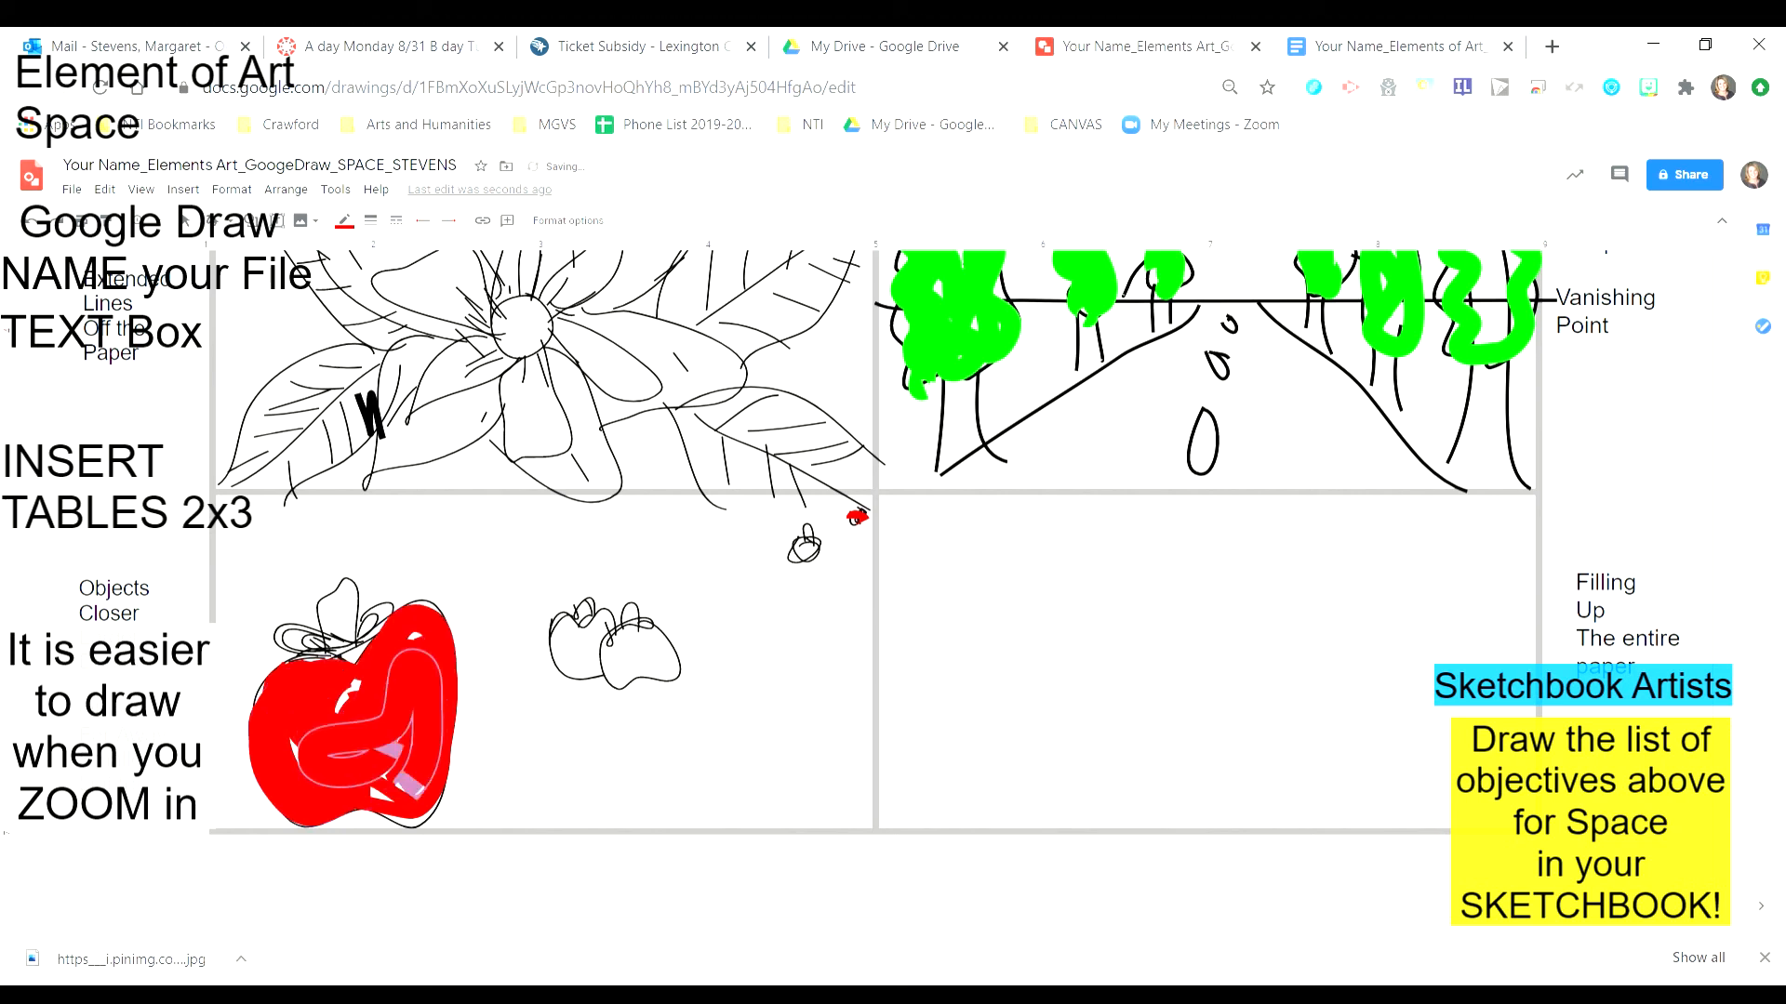
left_click_drag(372, 693, 389, 770)
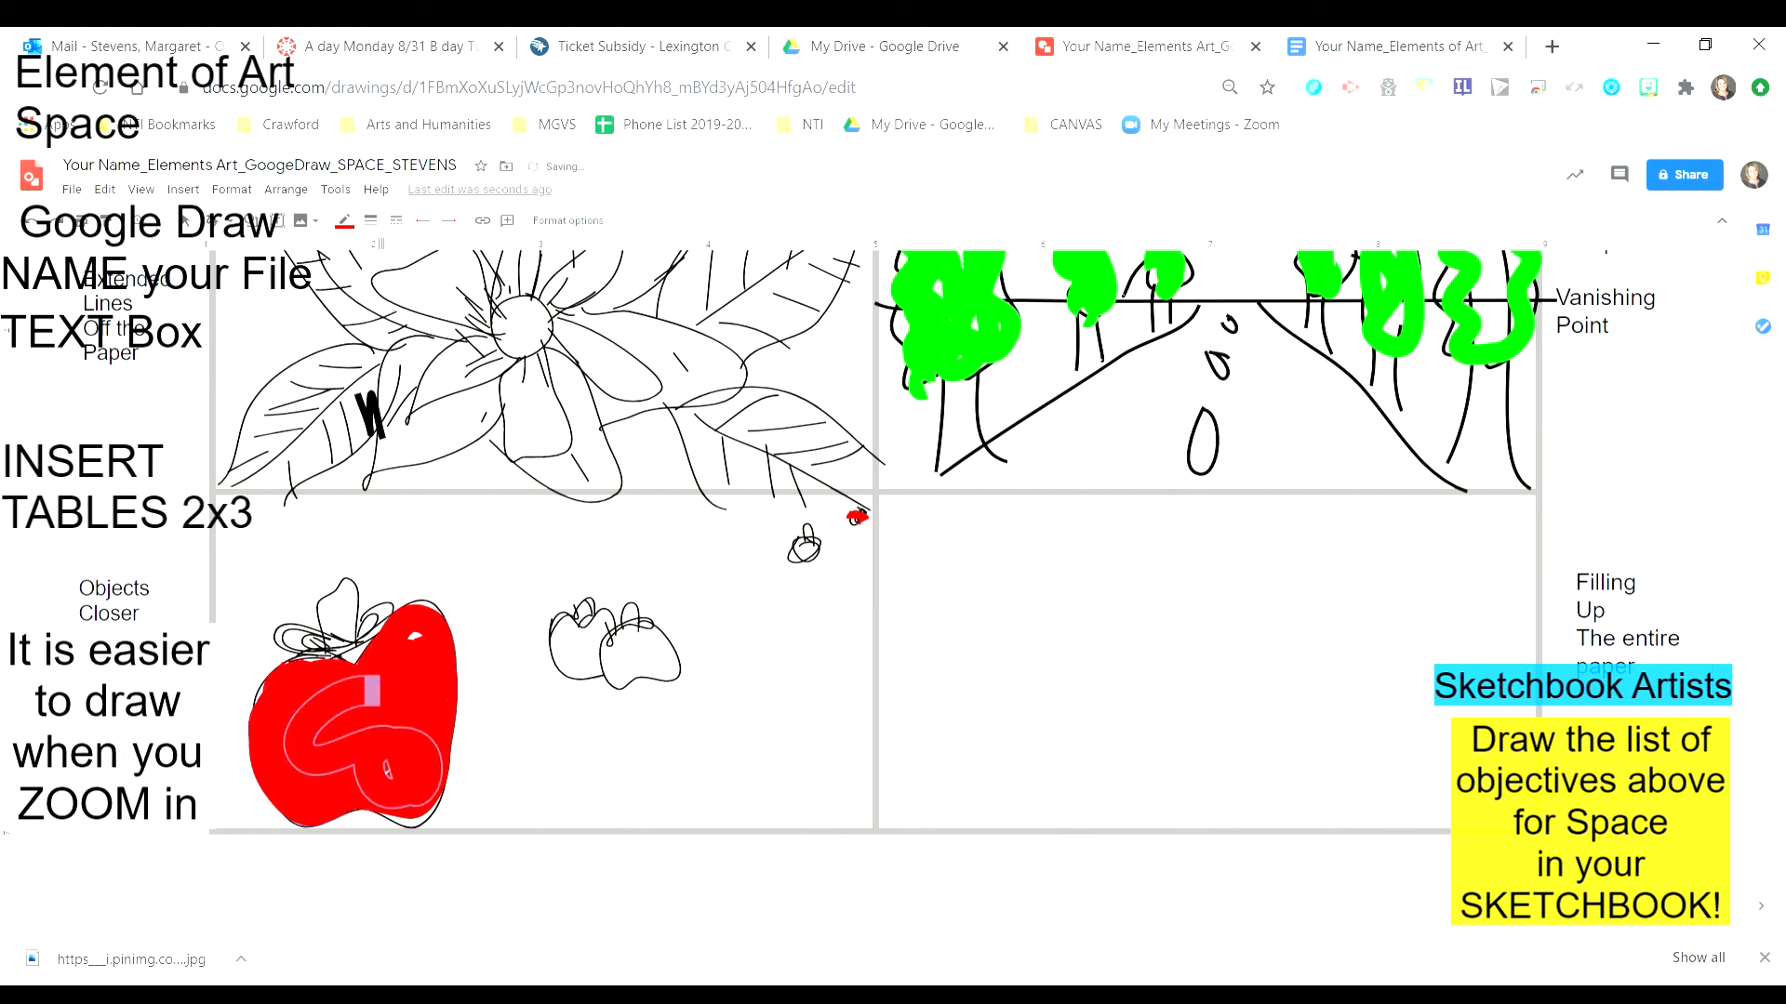
left_click_drag(381, 683, 432, 637)
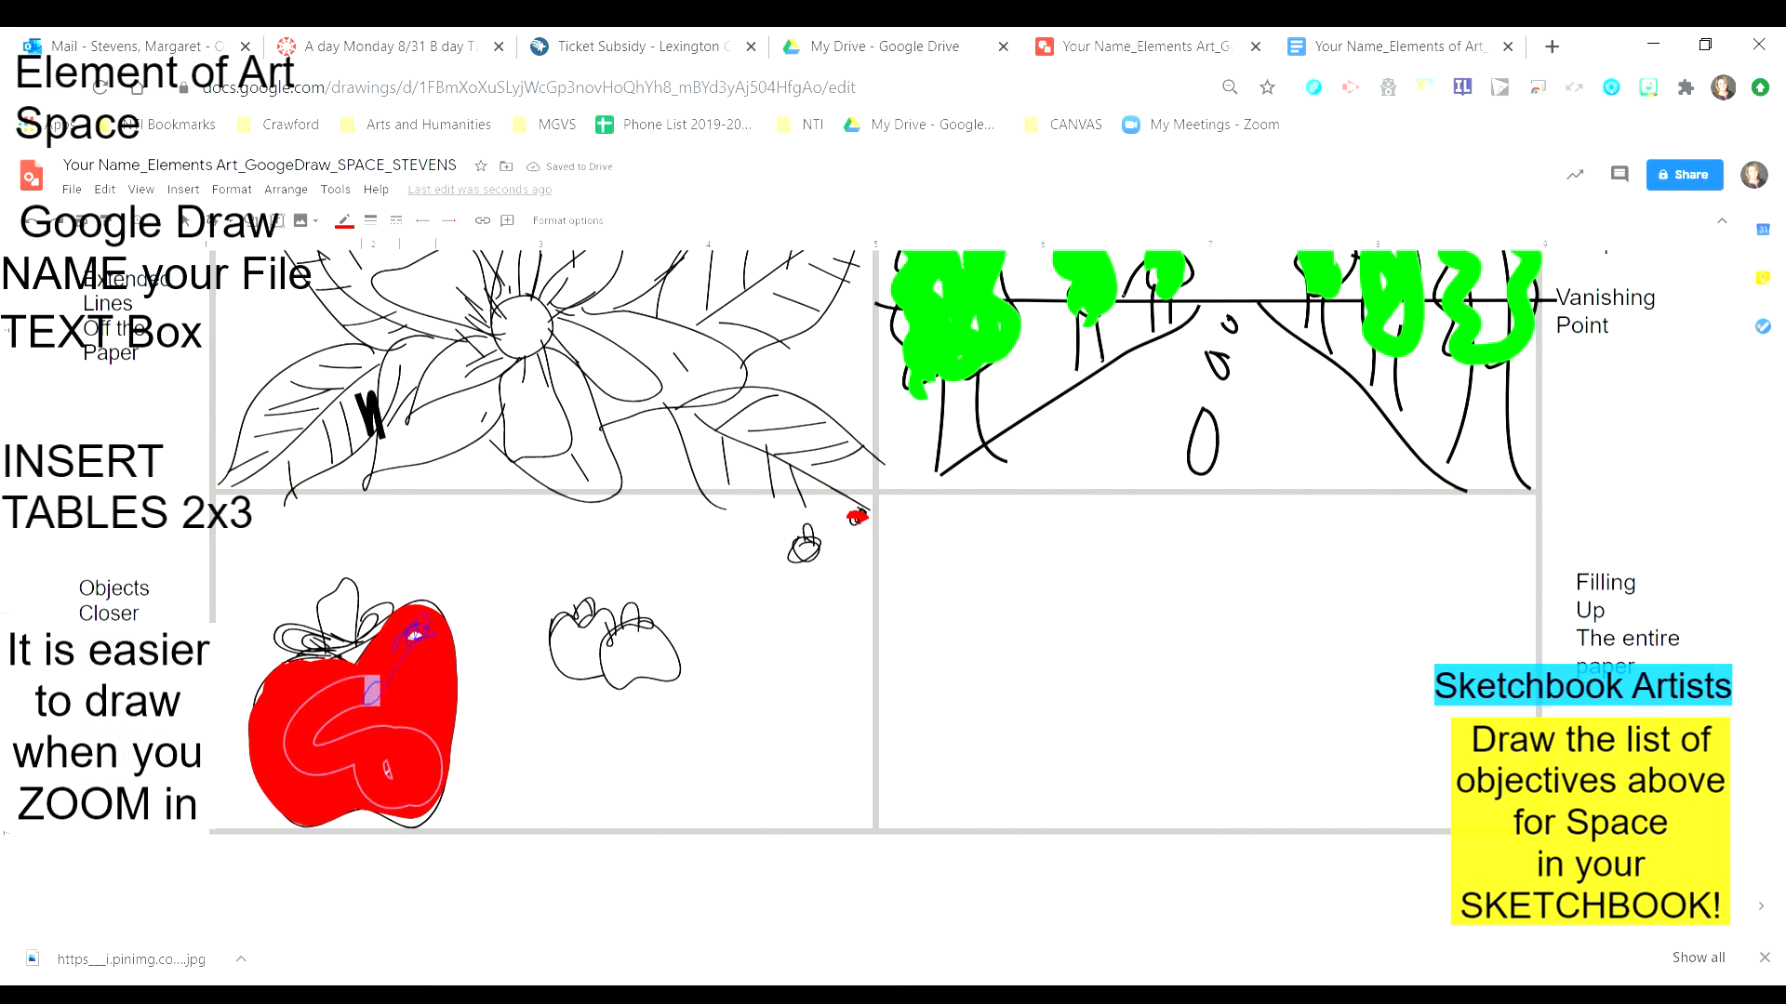
key("ctrl+z")
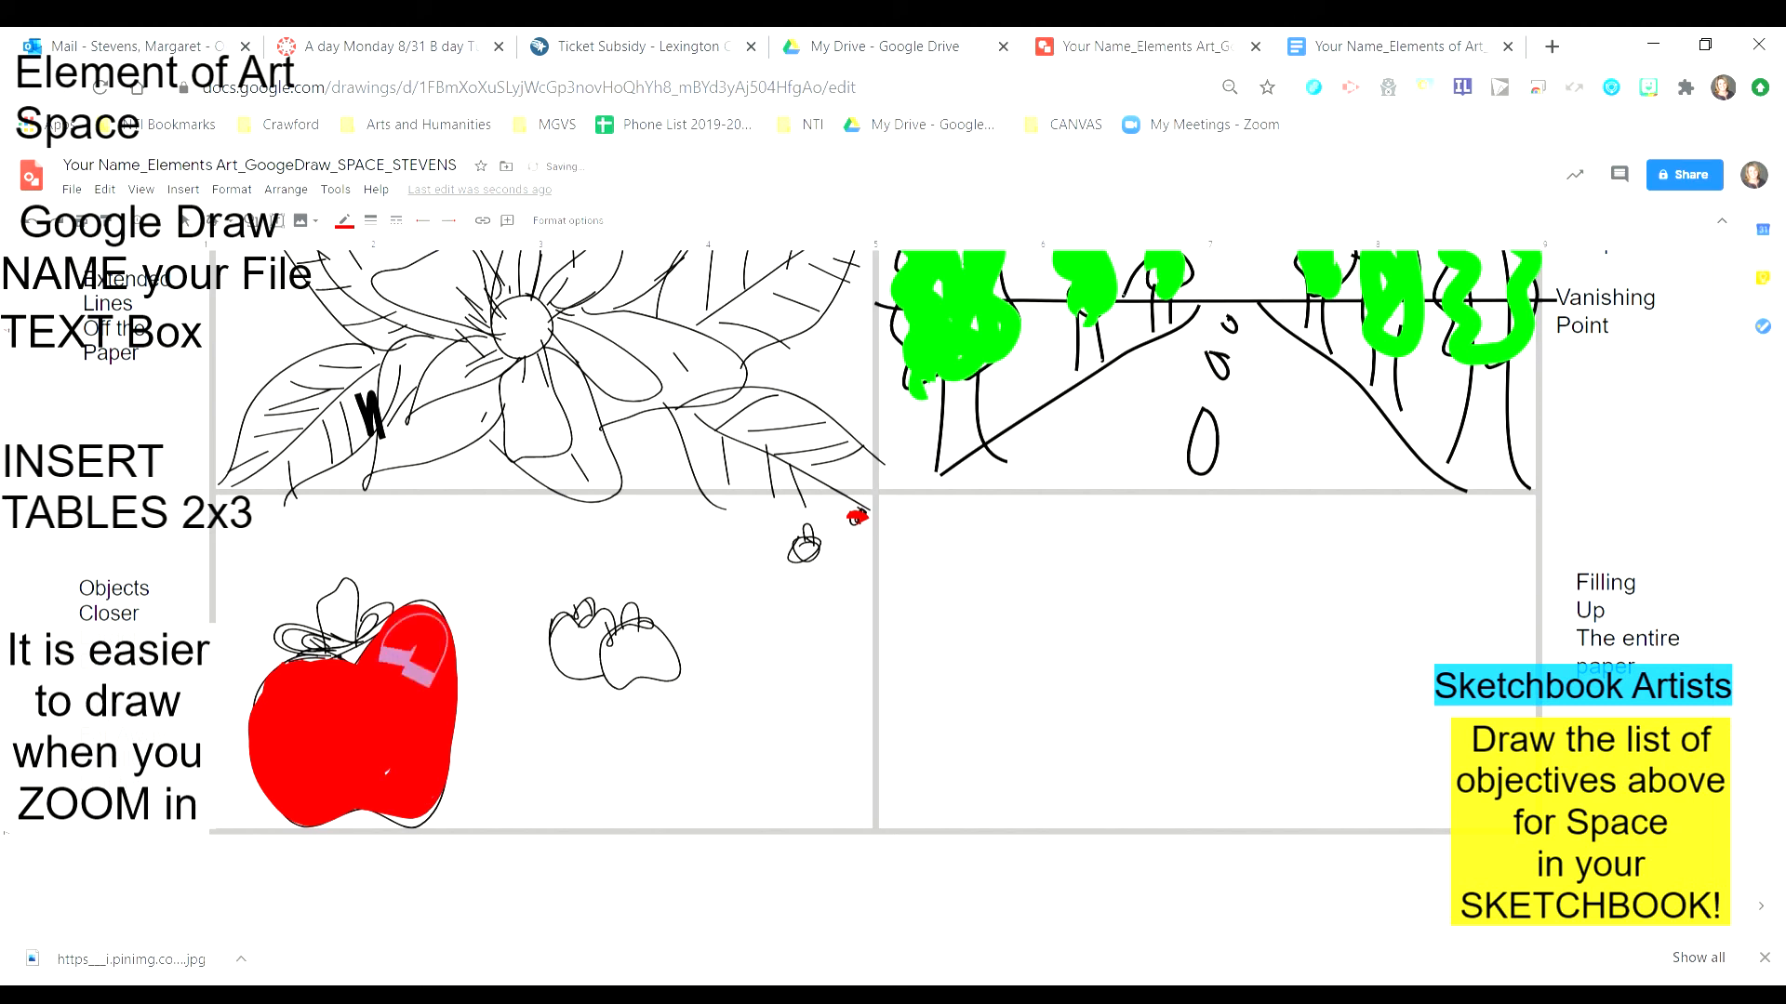
mouse_move(409, 622)
left_mouse_down()
mouse_move(426, 723)
mouse_move(374, 791)
mouse_move(428, 802)
mouse_move(421, 782)
left_mouse_up()
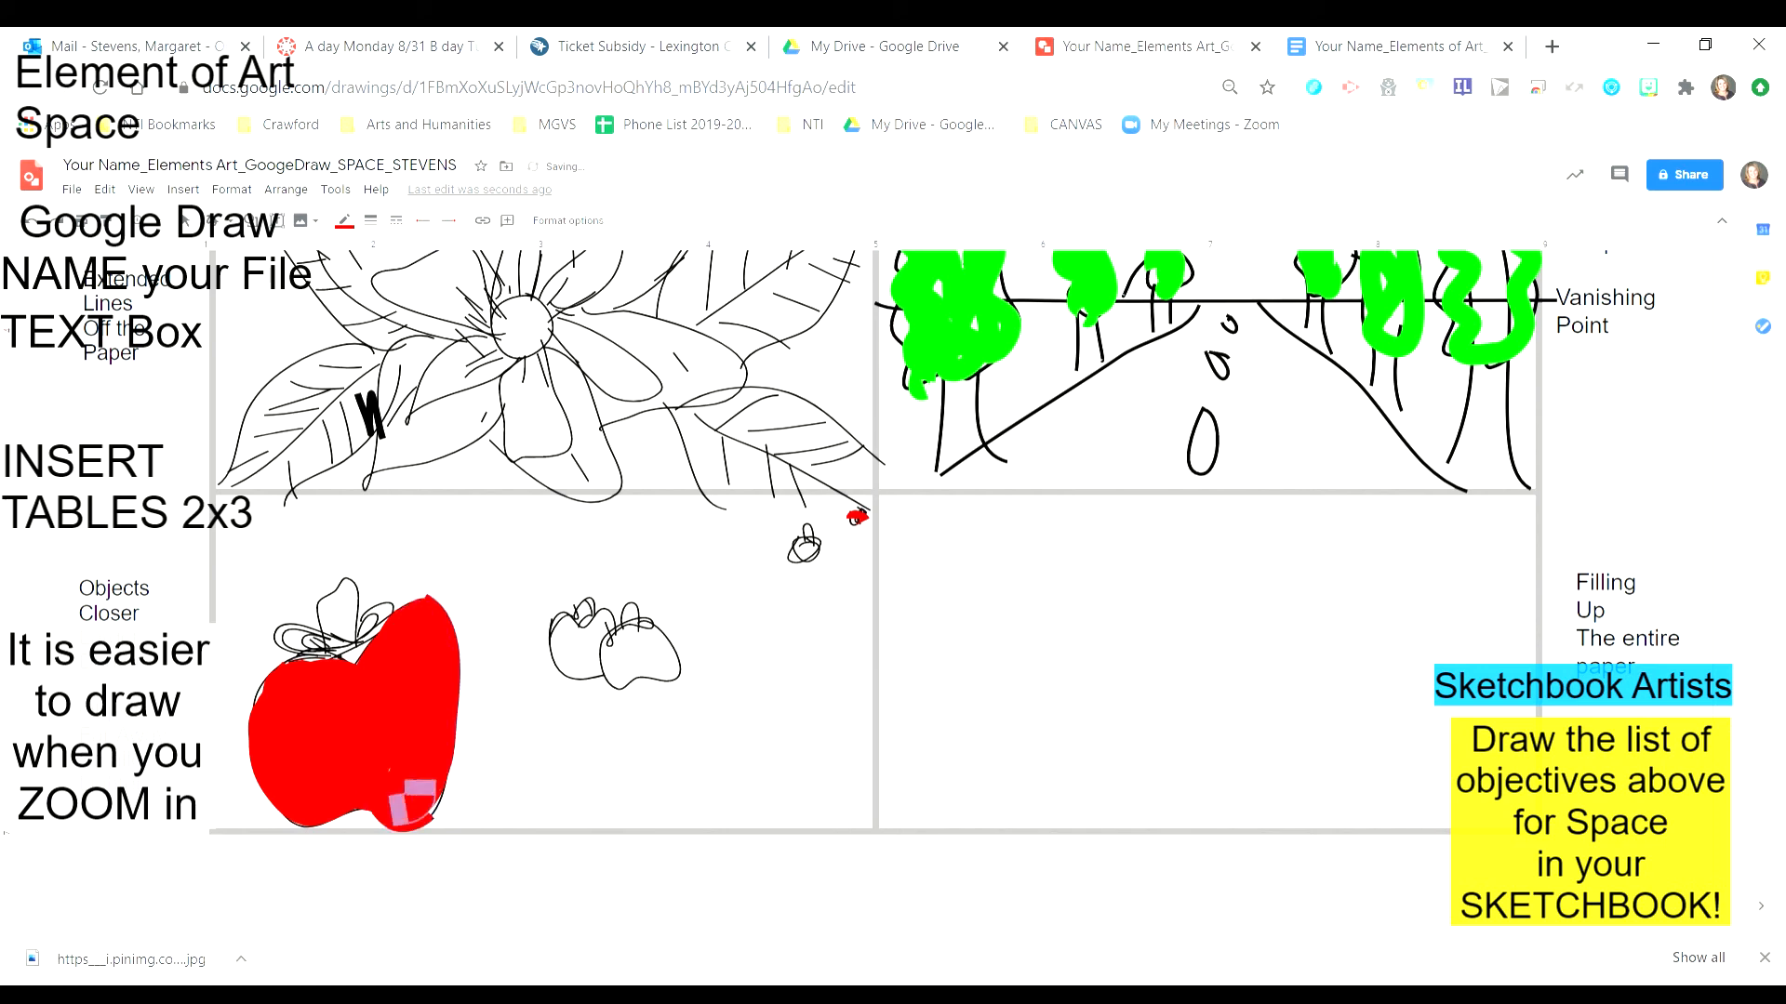
- Fill the right-hand medium apple with scribble strokes in a lighter red
left_click_drag(631, 662, 642, 645)
left_click(344, 220)
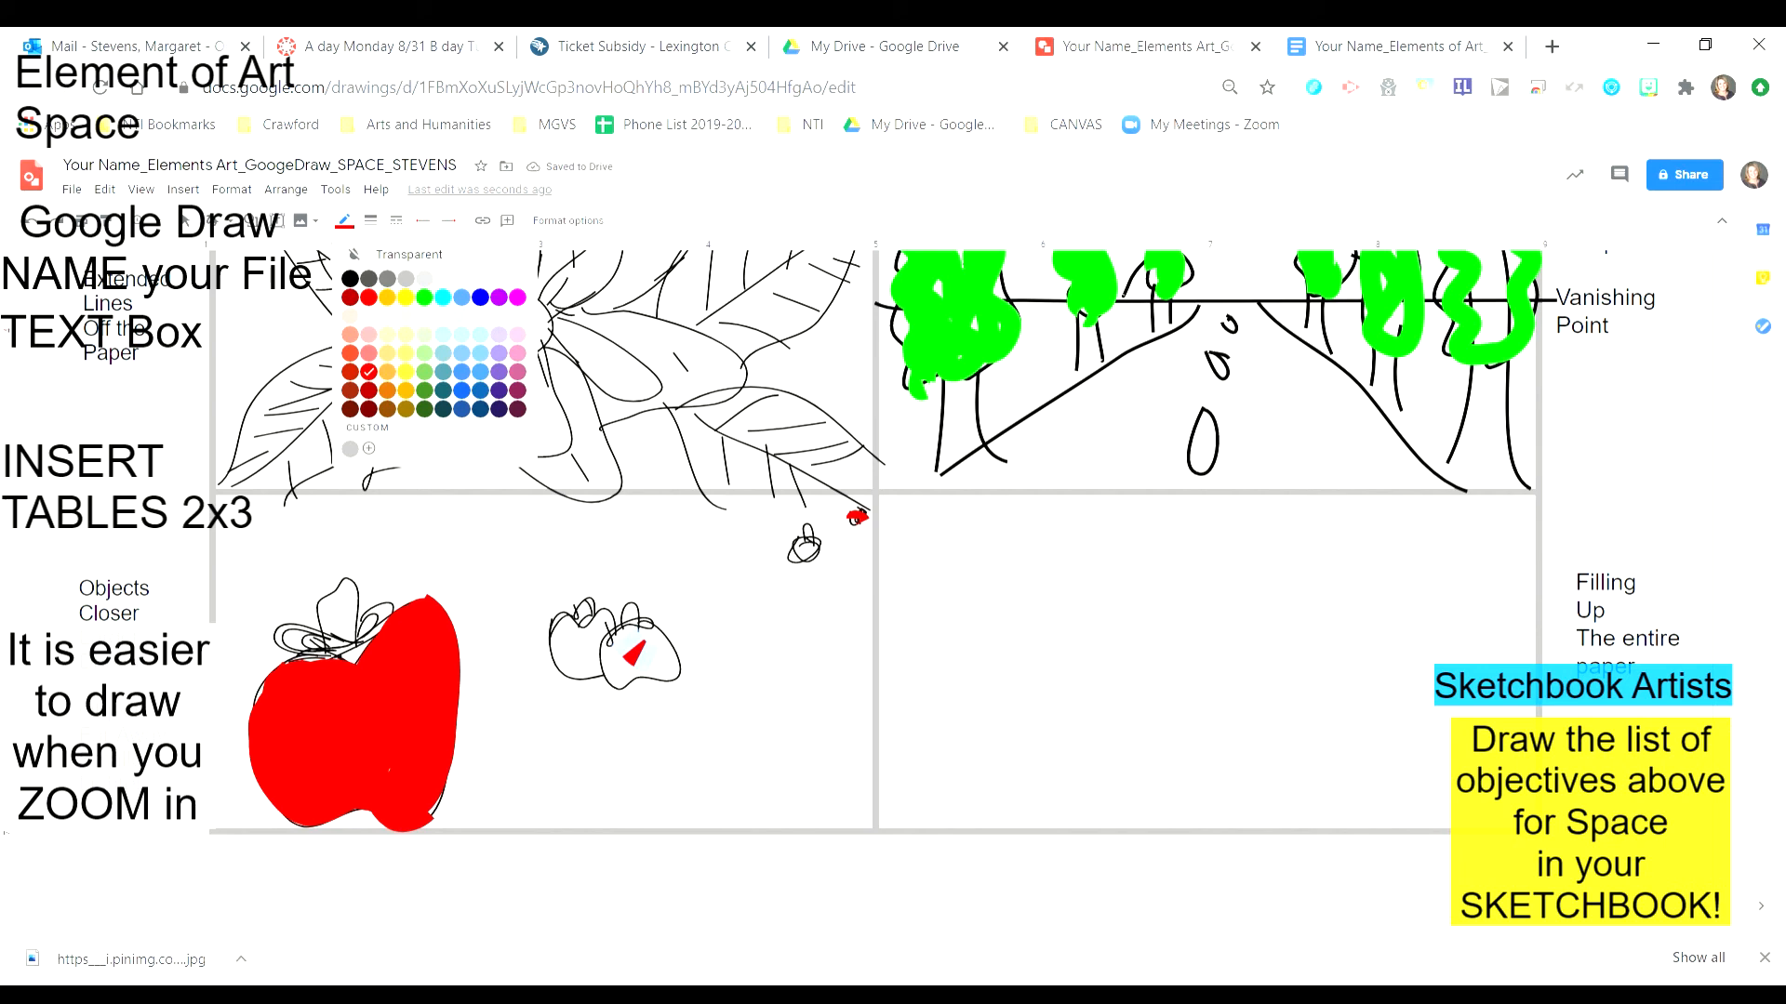
left_click(368, 352)
mouse_move(638, 639)
left_mouse_down()
mouse_move(641, 678)
mouse_move(662, 649)
mouse_move(648, 671)
mouse_move(665, 686)
mouse_move(657, 634)
left_mouse_up()
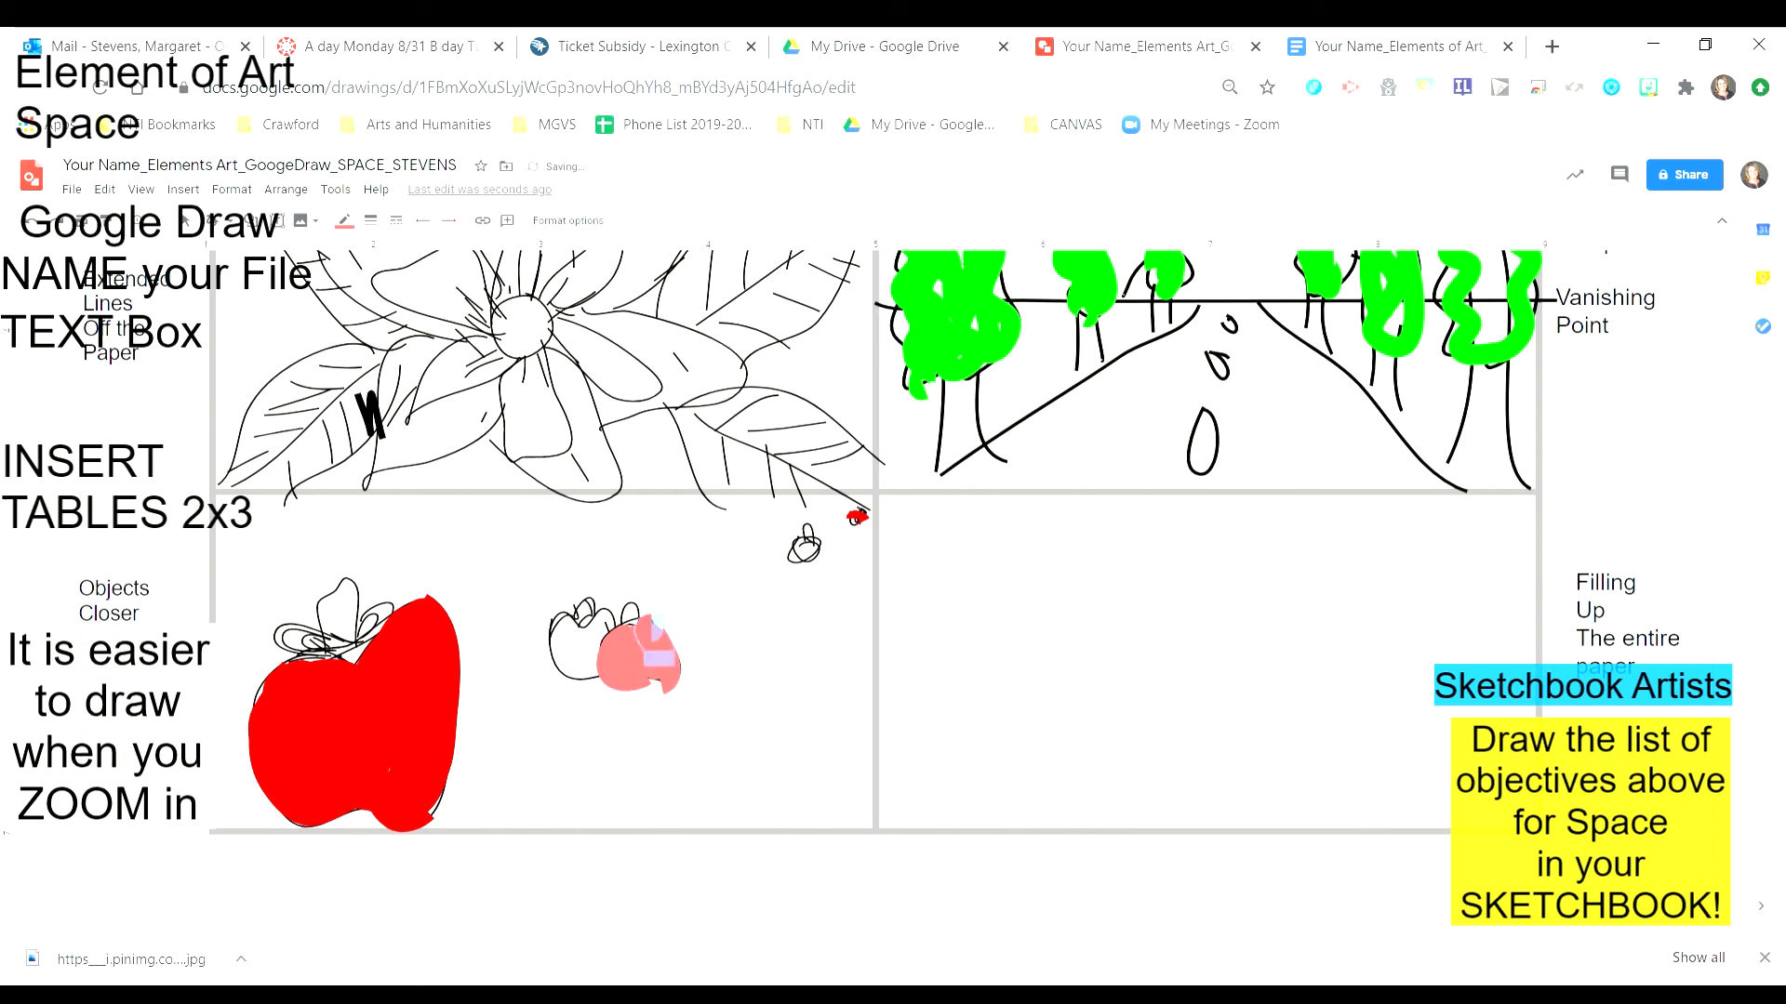
- Switch the line color back to bright red and fill the left-hand medium apple with scribble strokes
left_click_drag(572, 640, 584, 663)
left_click(371, 221)
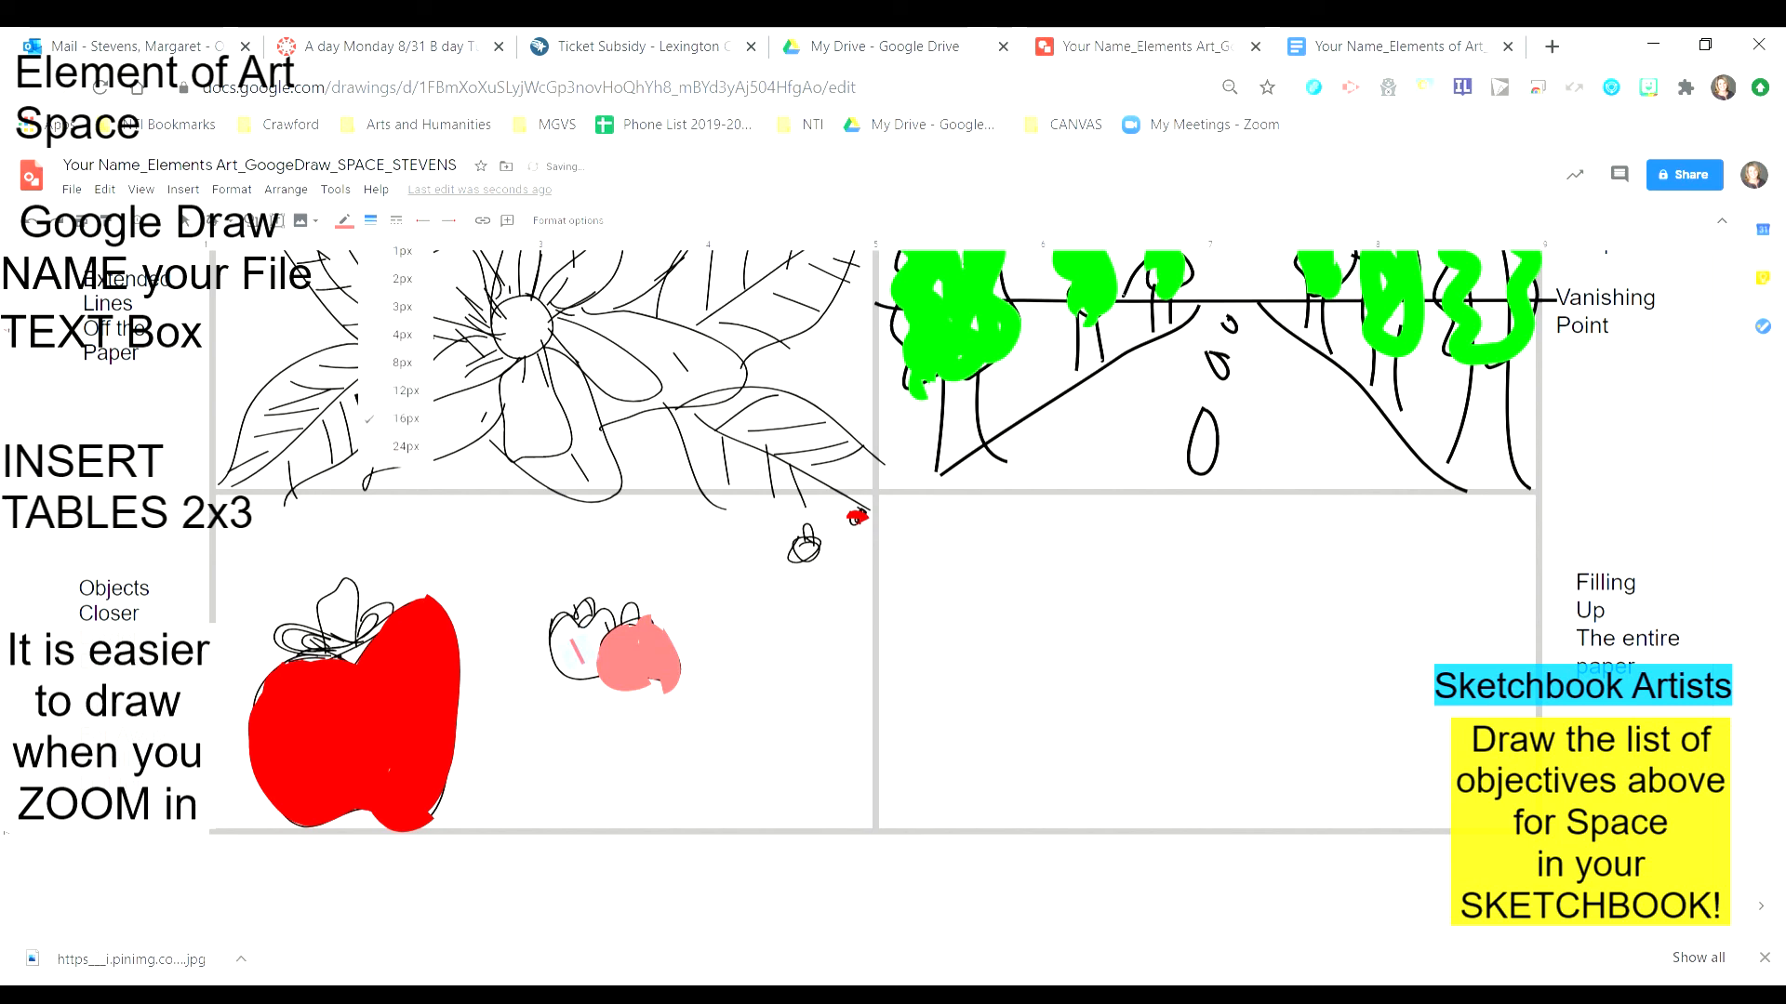
left_click(344, 220)
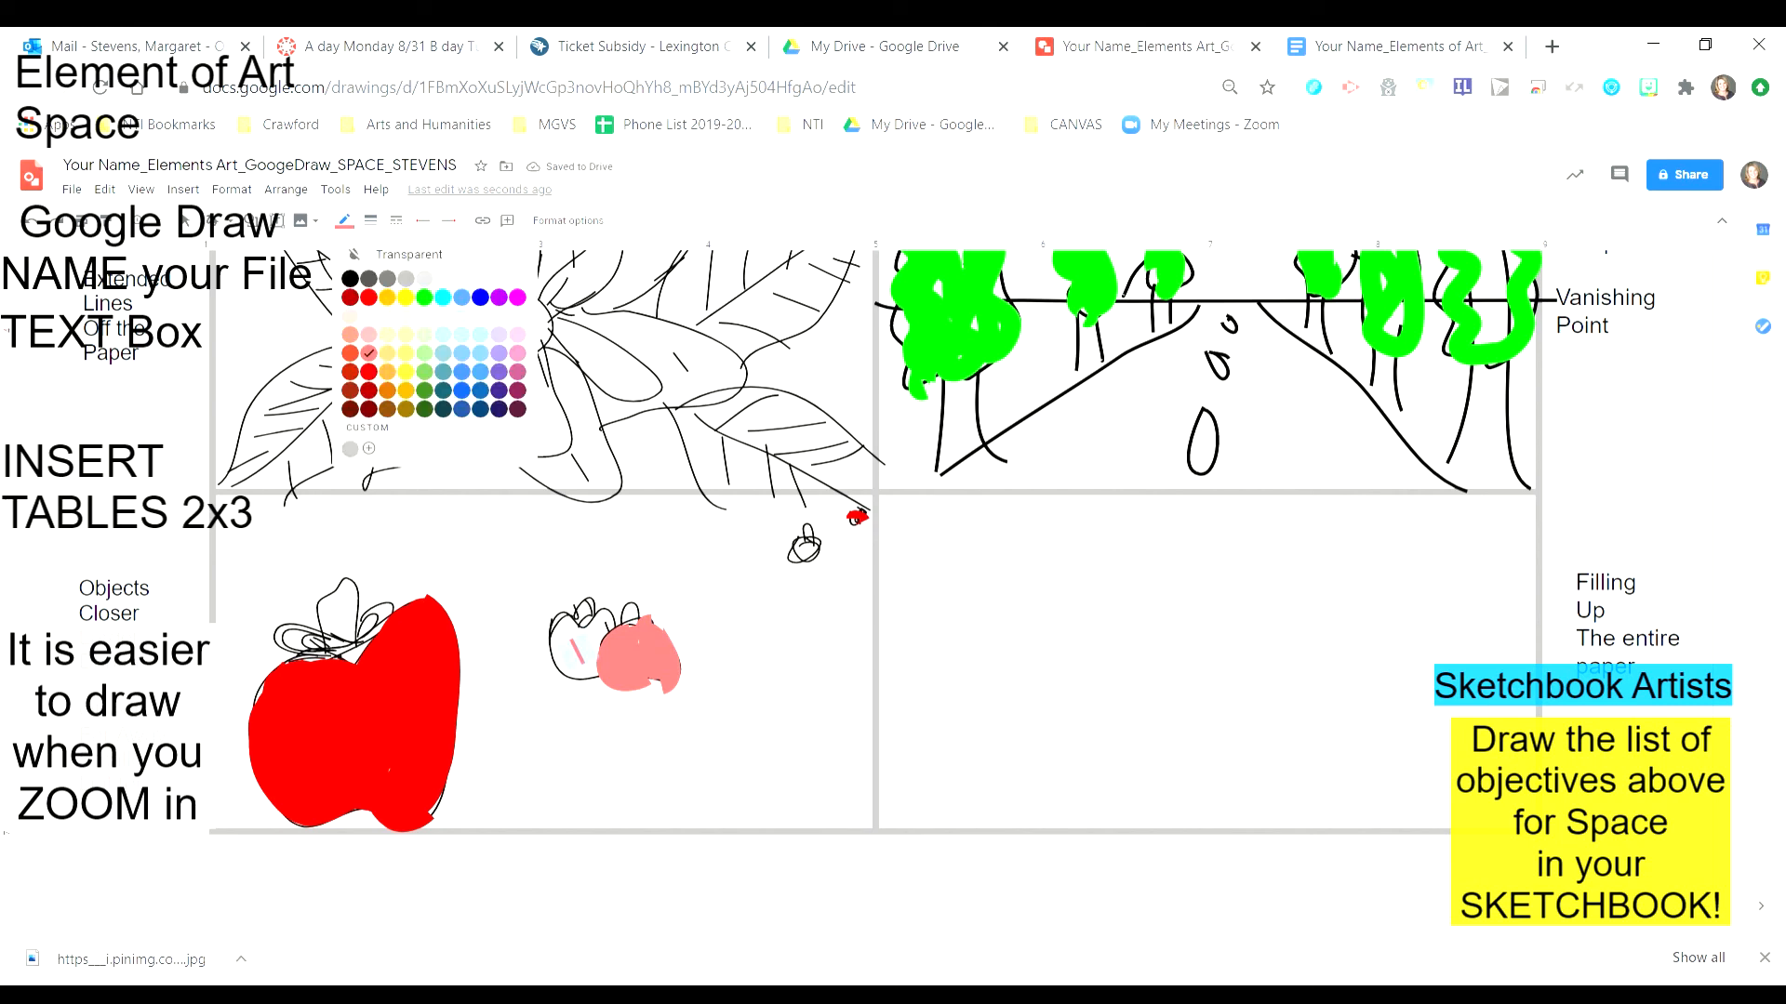
left_click(369, 297)
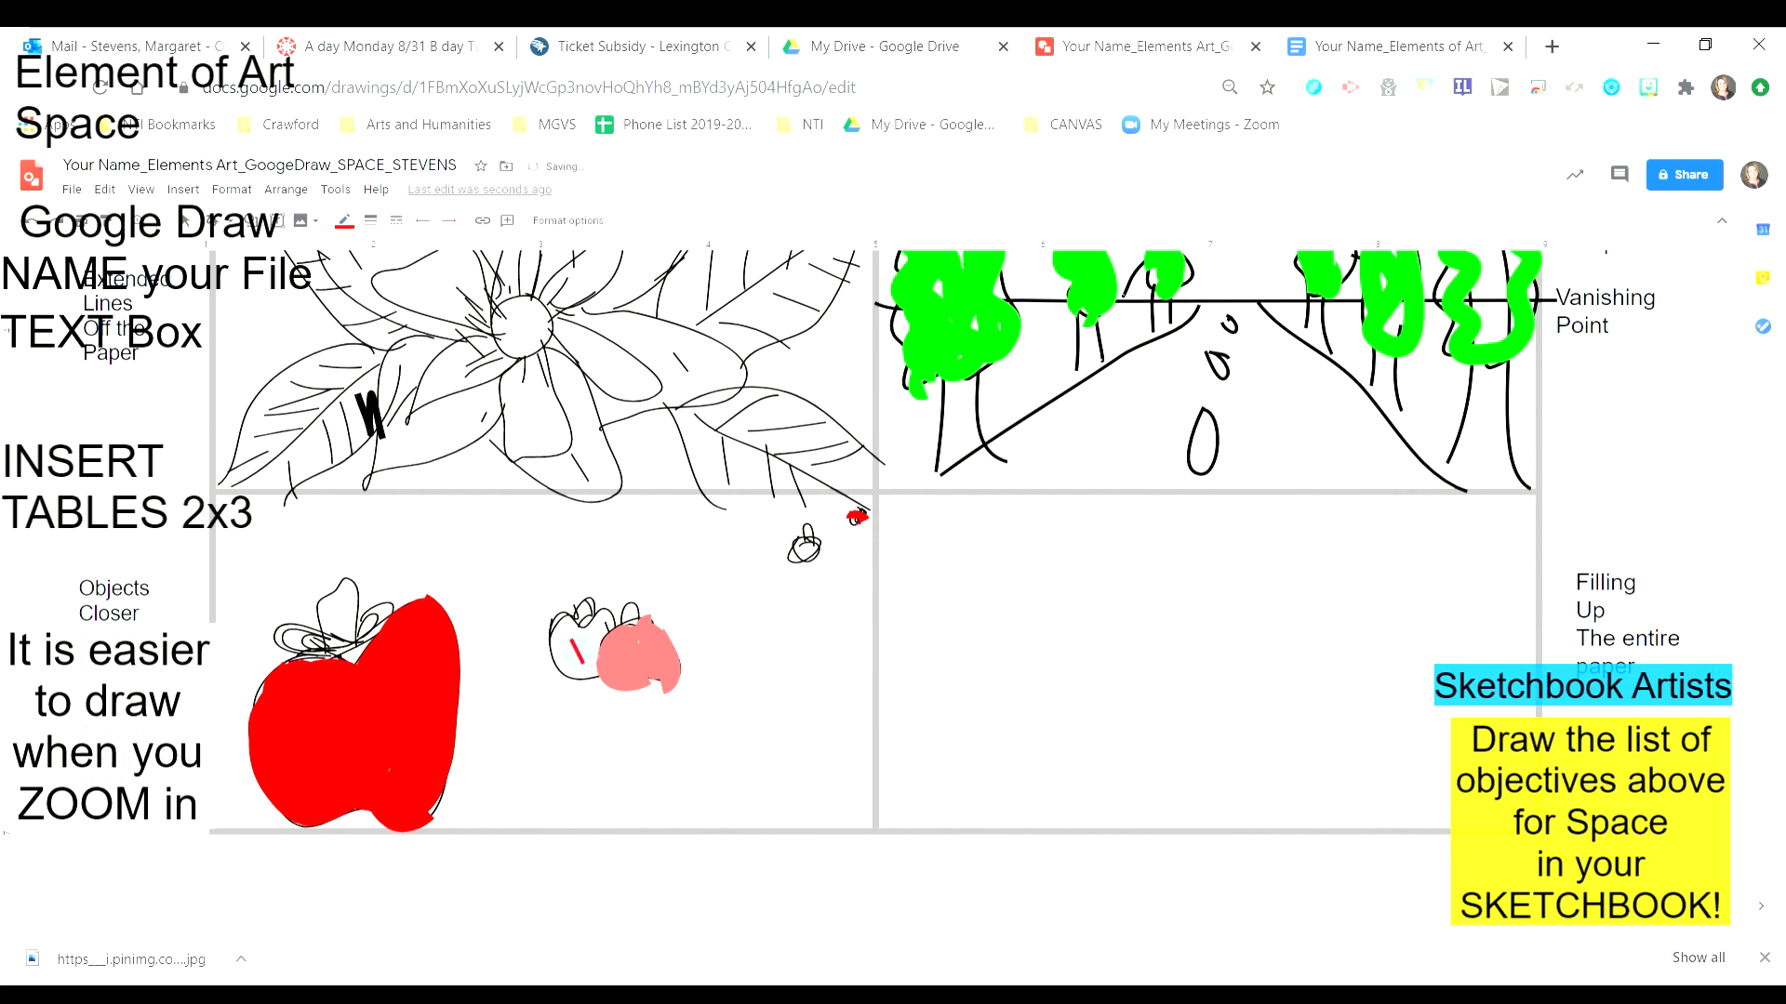
mouse_move(548, 642)
left_mouse_down()
mouse_move(577, 634)
mouse_move(589, 672)
mouse_move(620, 606)
mouse_move(591, 681)
mouse_move(602, 641)
left_mouse_up()
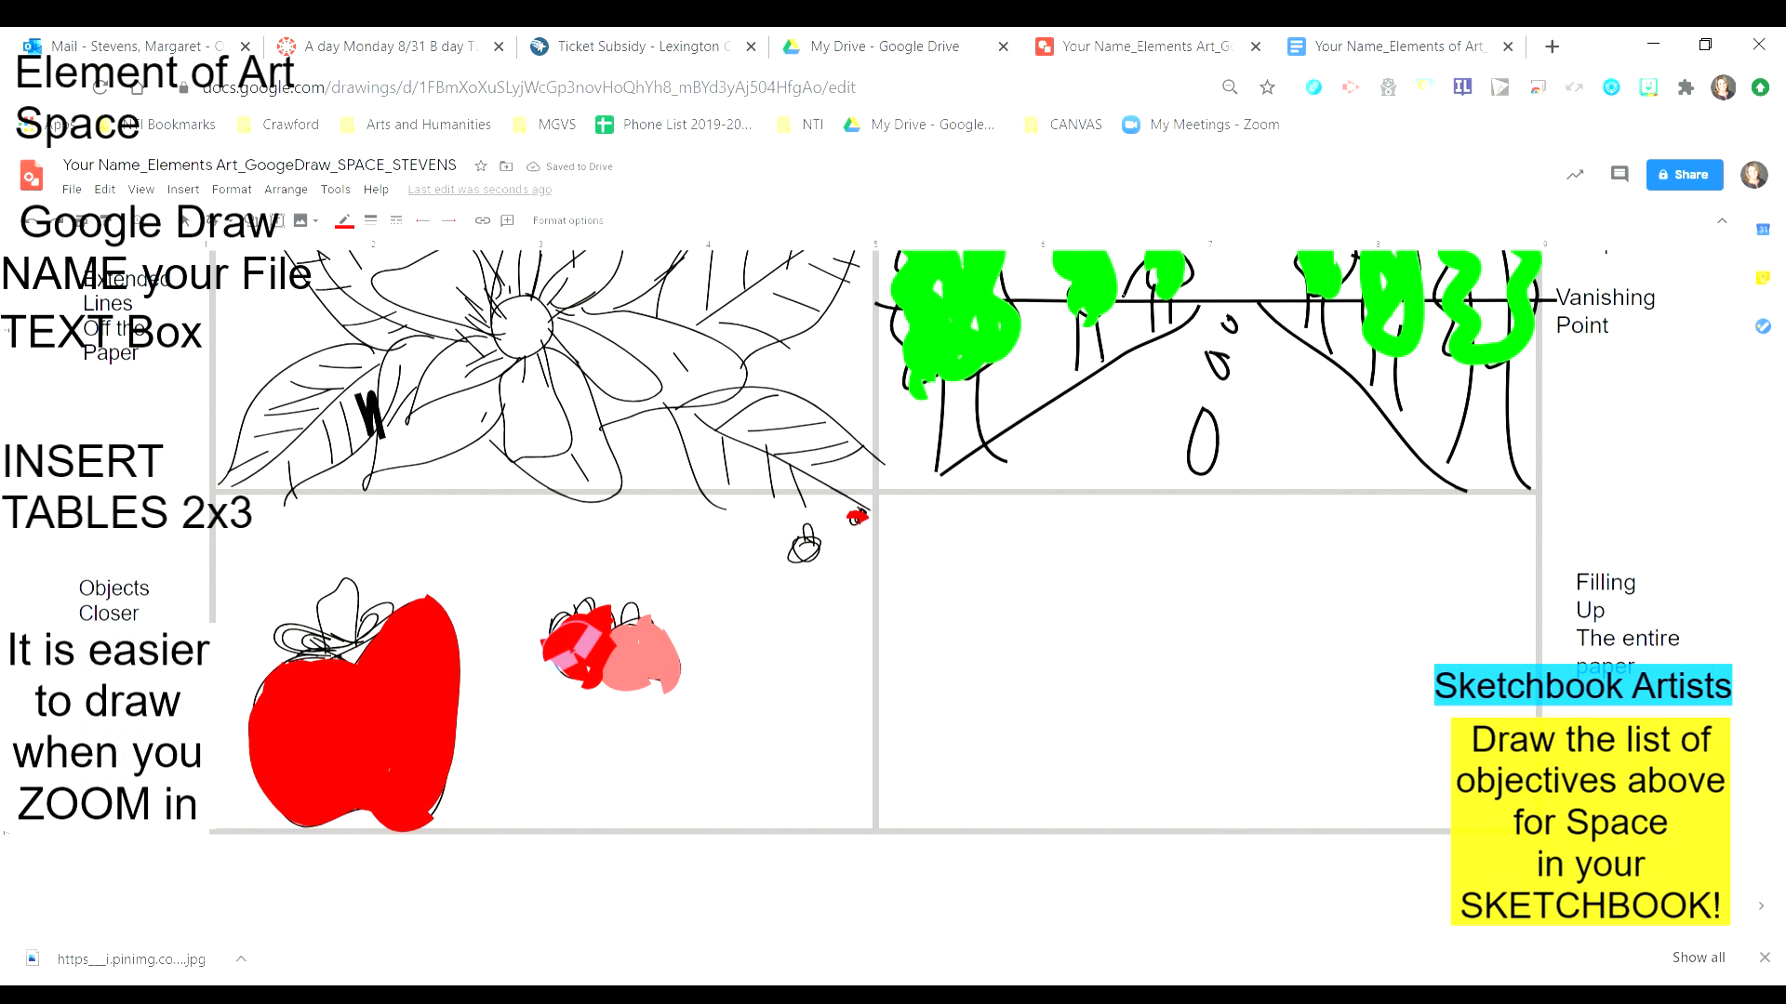
- Choose the palest red line color and scribble over the small apple near the box's upper-right corner
left_click(344, 220)
left_click(368, 335)
mouse_move(812, 537)
left_mouse_down()
mouse_move(802, 553)
mouse_move(827, 555)
left_mouse_up()
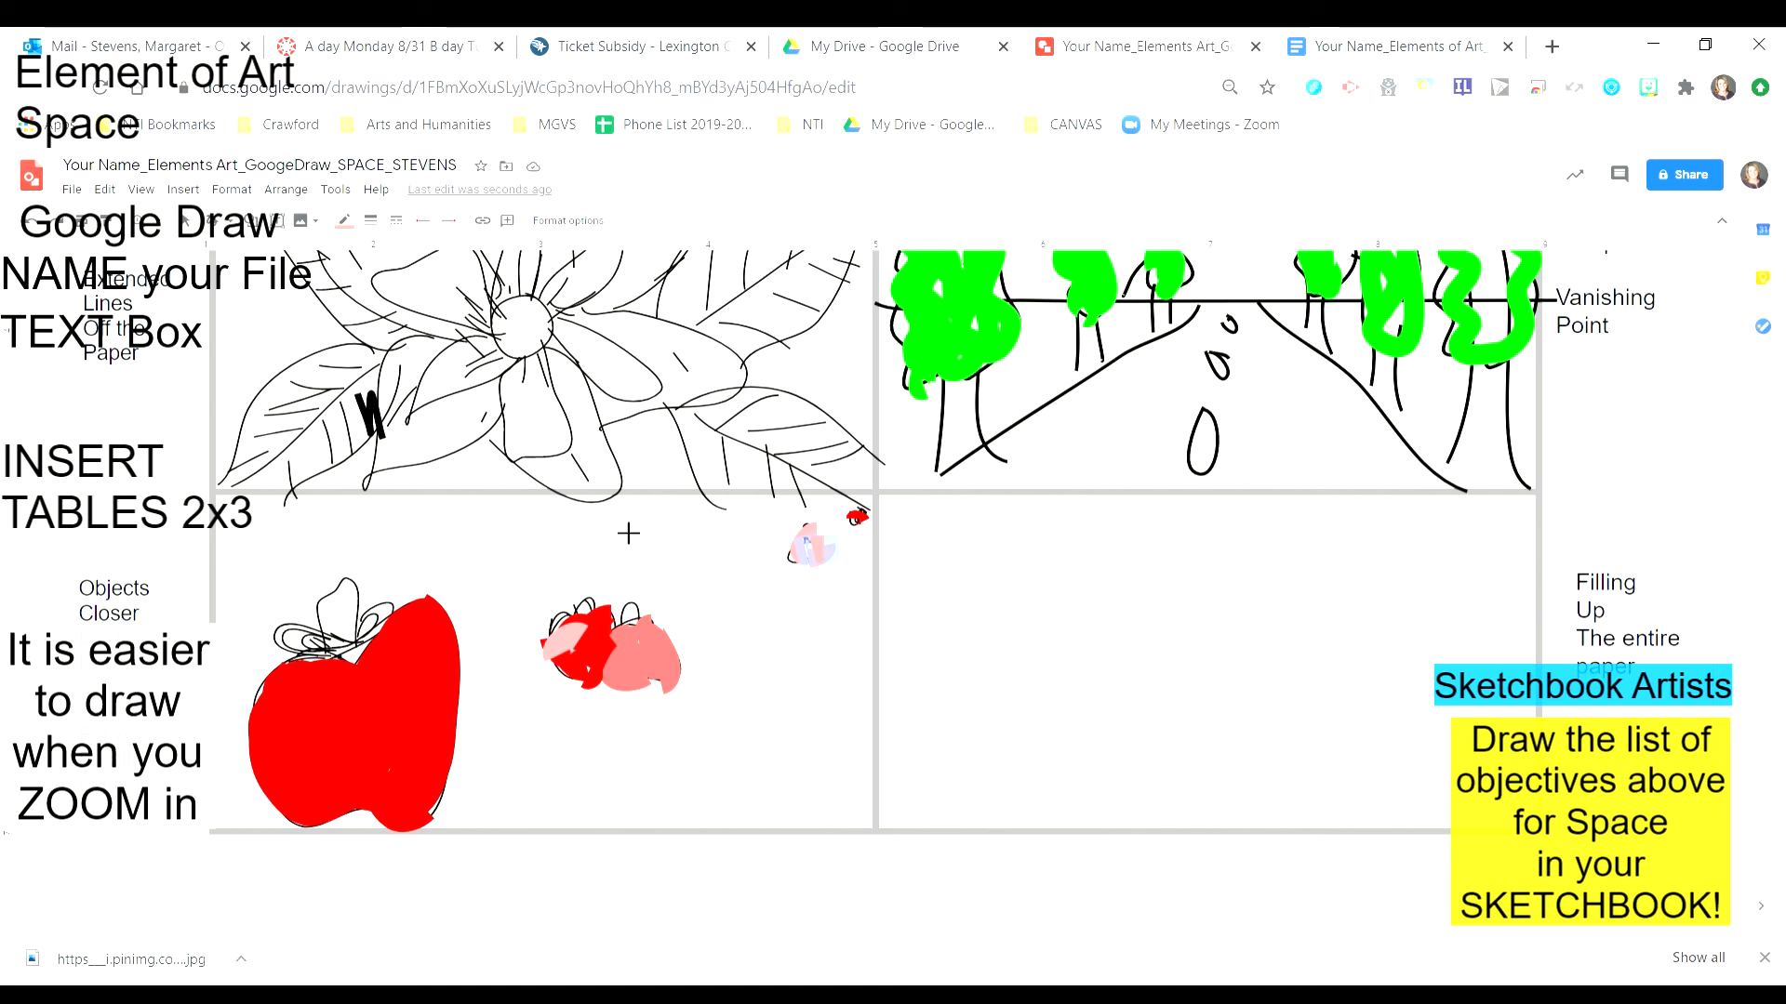
- Set the line color to black, and undo the accidental shift of the table's middle column border
left_click(184, 220)
left_click(345, 222)
left_click(352, 280)
left_click_drag(875, 642, 1248, 641)
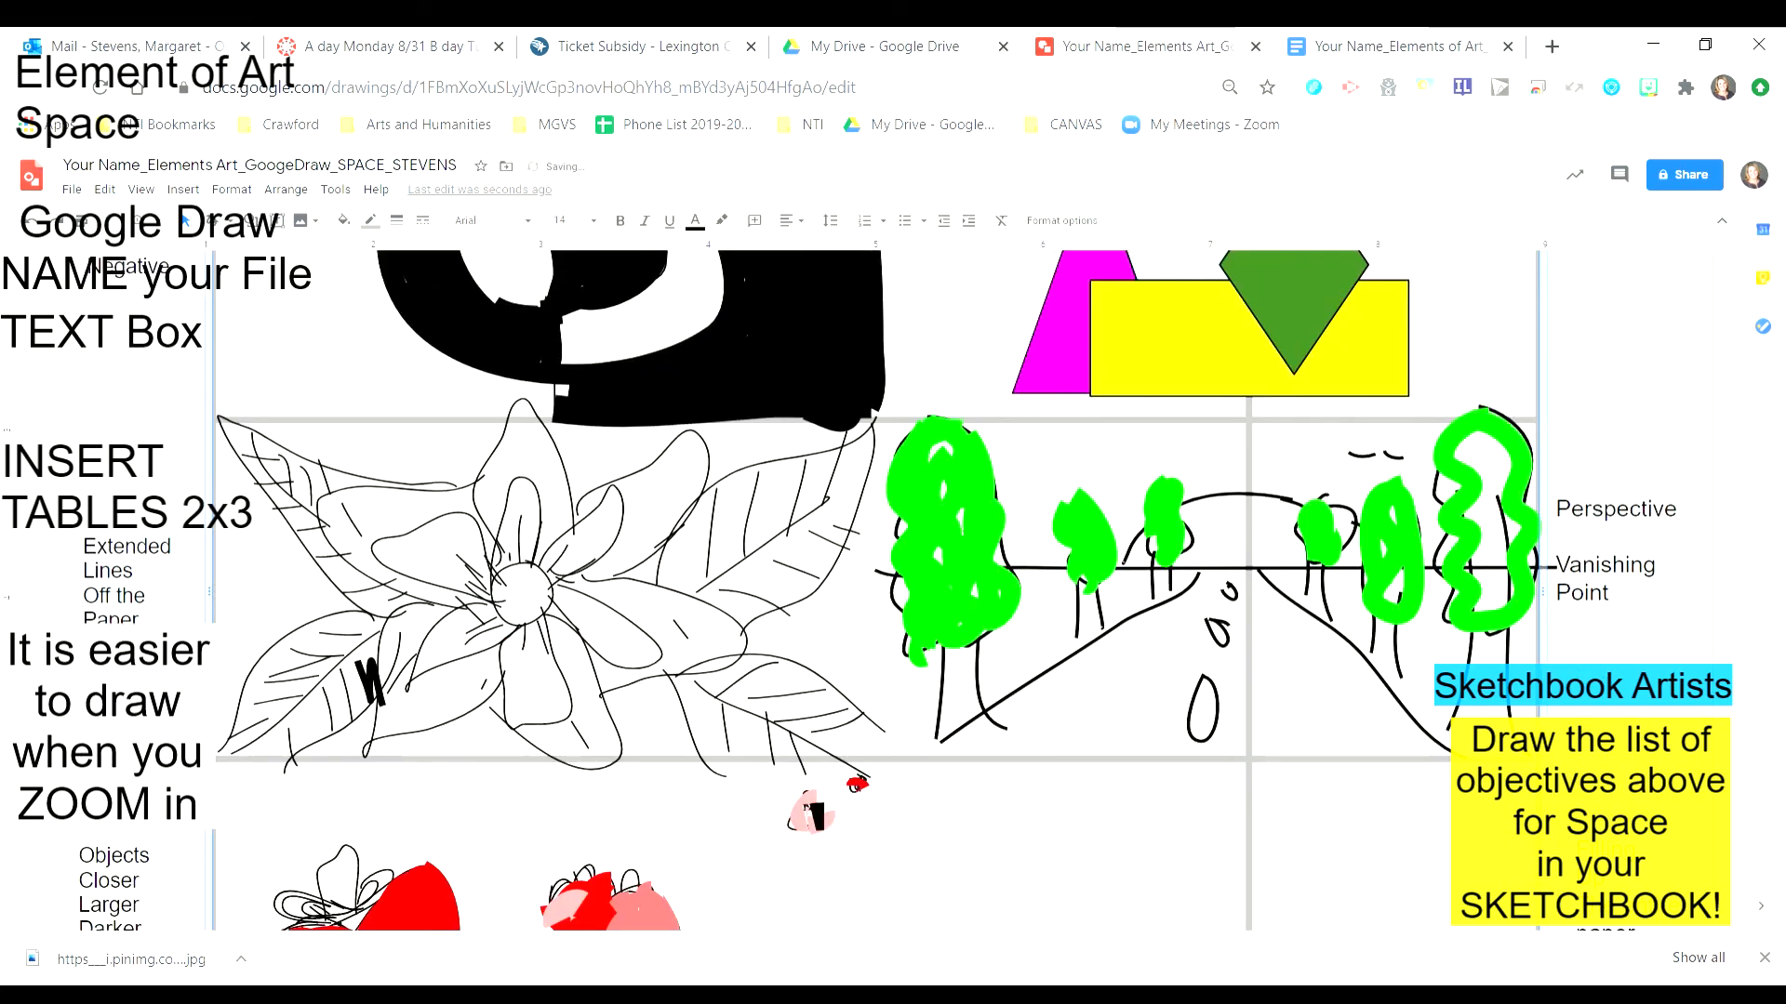
left_click(34, 223)
scroll(662, 235, "down", 3)
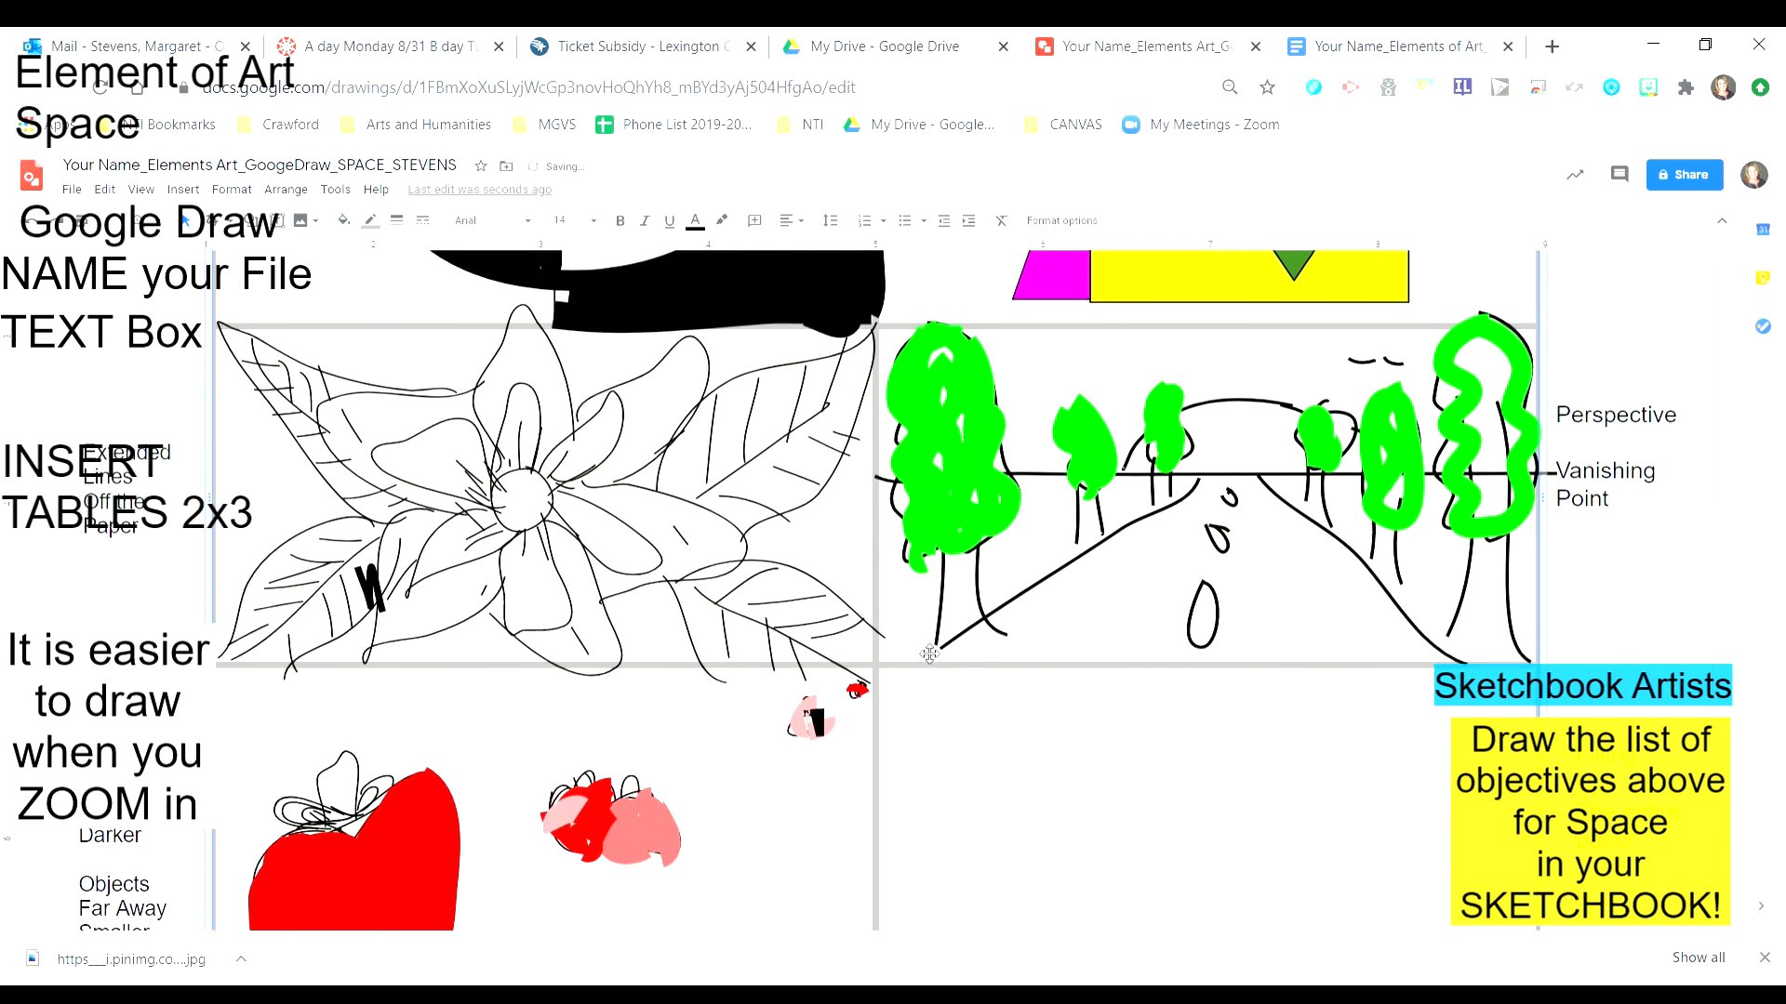
- Scribble a horizon line across the bottom-right box, with five shrinking mountains above it and a winding shoreline below
left_click(244, 223)
left_click(234, 433)
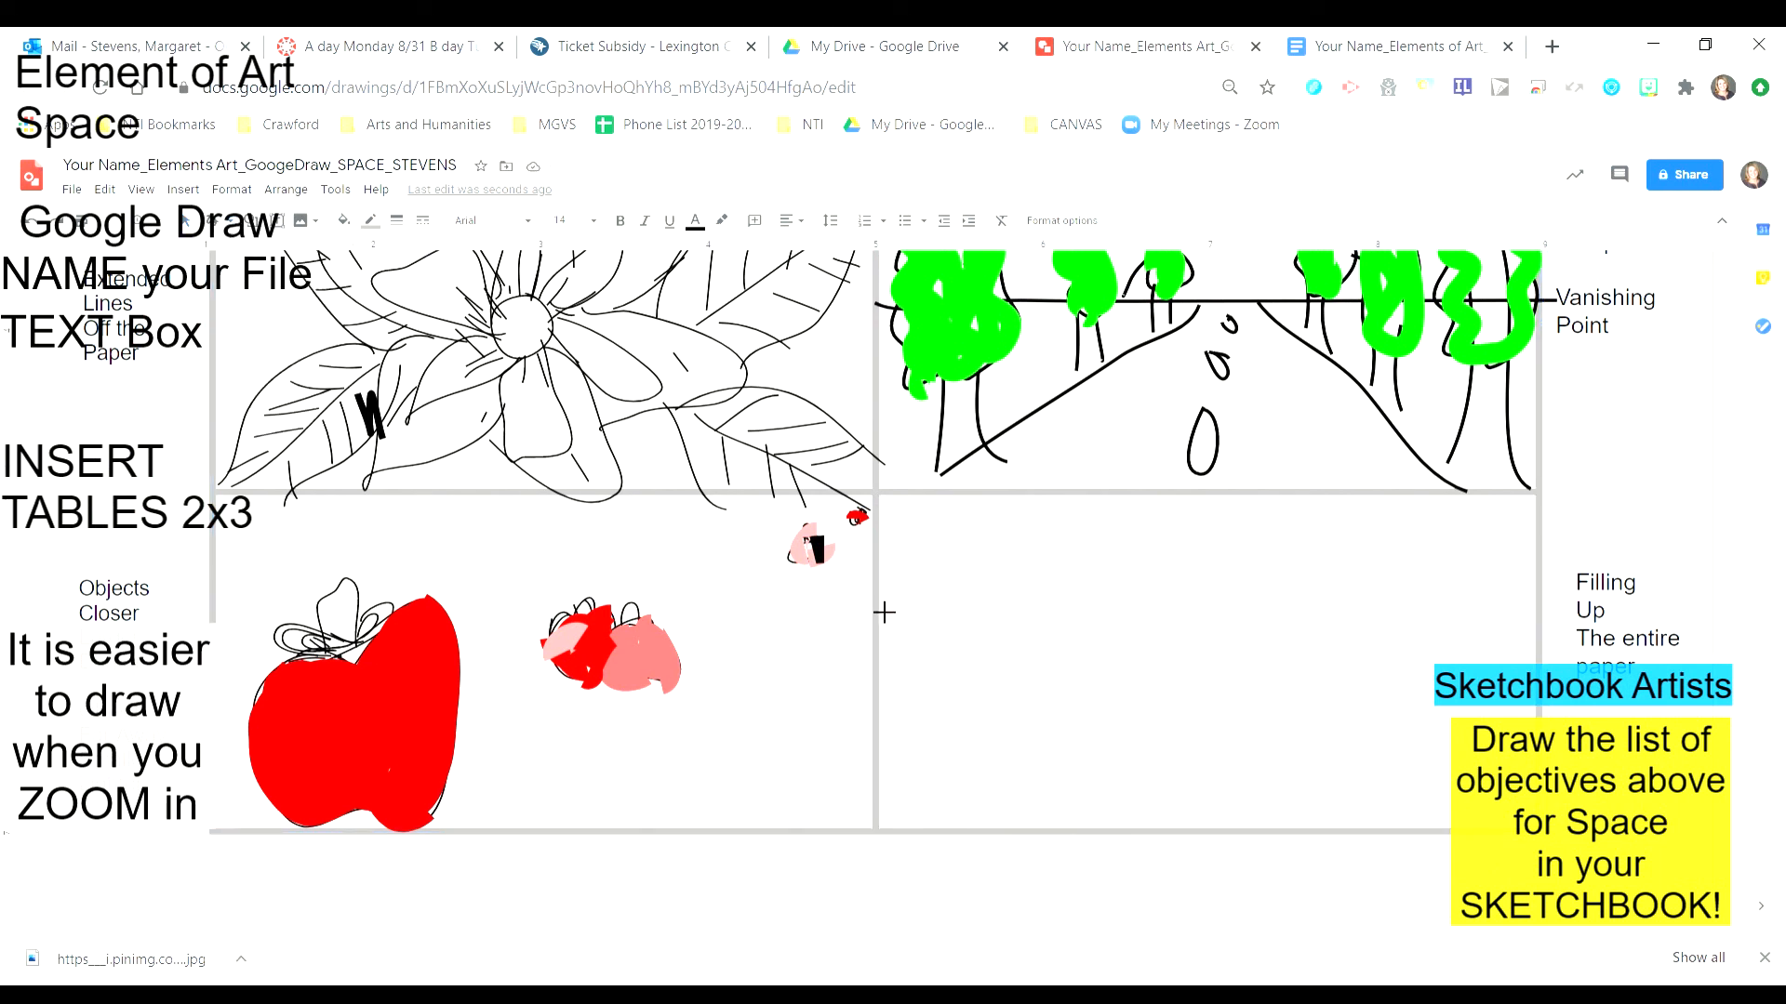
left_click_drag(878, 637, 1549, 646)
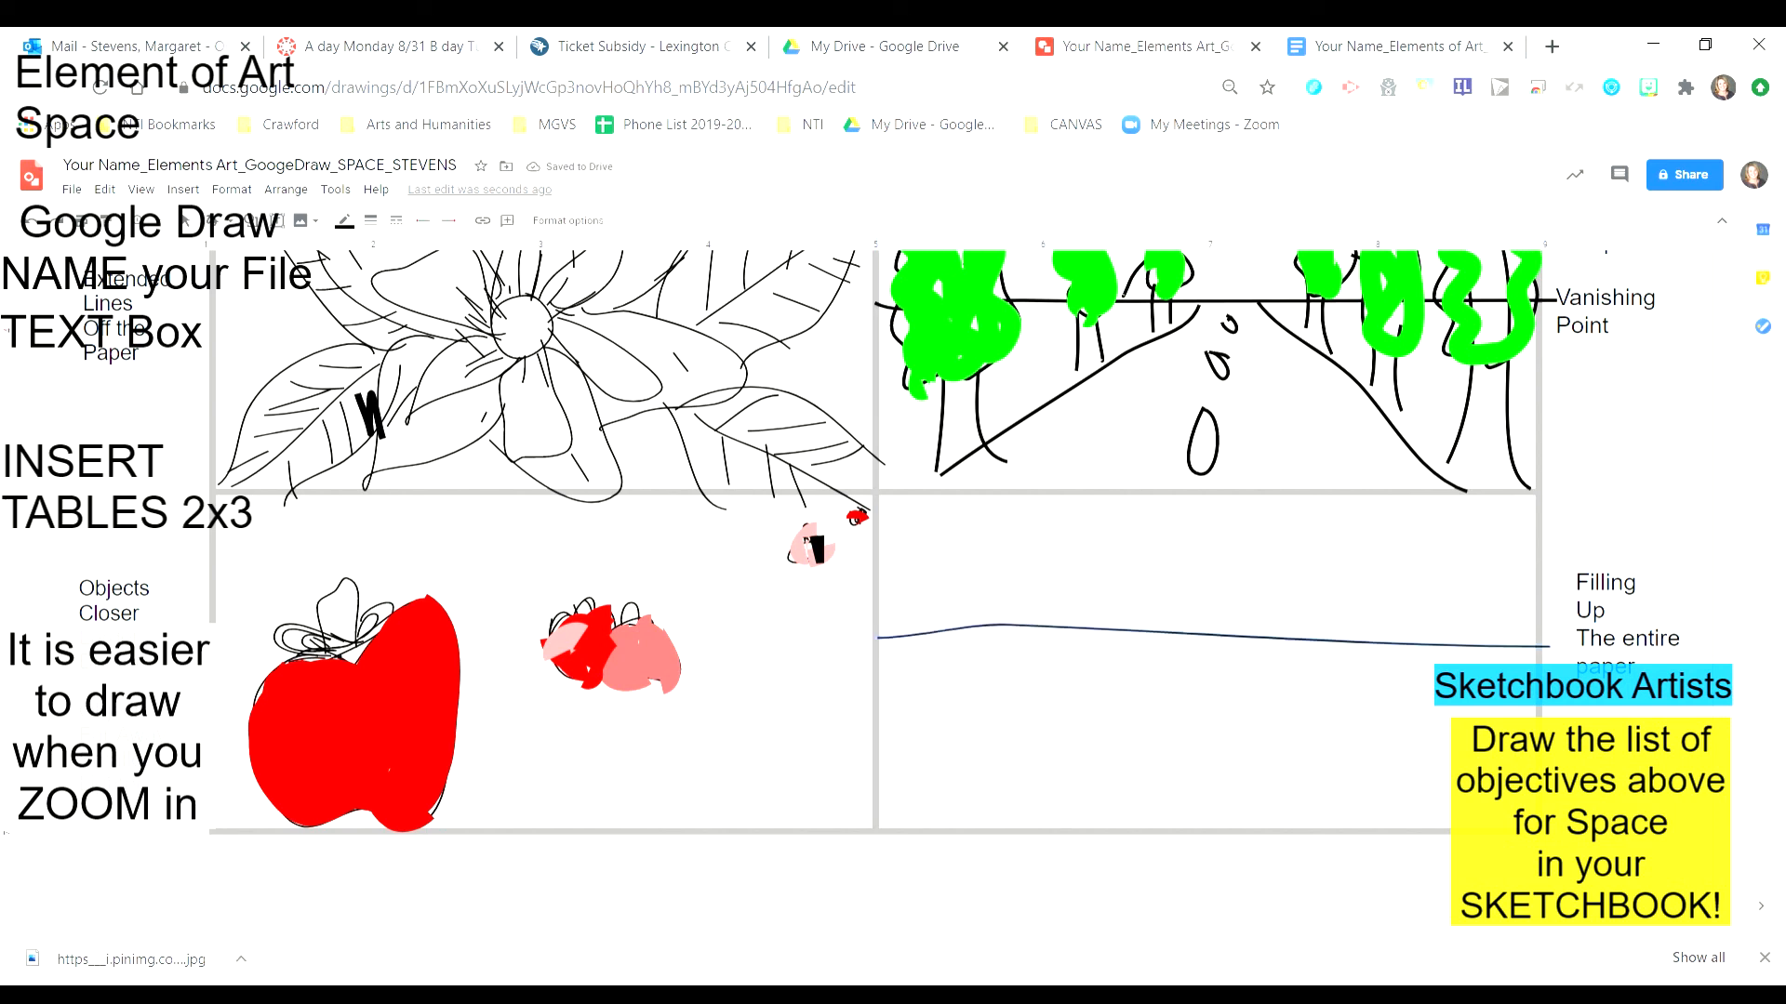
mouse_move(879, 638)
left_mouse_down()
mouse_move(967, 514)
mouse_move(1116, 630)
mouse_move(1105, 539)
mouse_move(1233, 636)
mouse_move(1199, 589)
mouse_move(1326, 638)
mouse_move(1376, 617)
mouse_move(1436, 642)
mouse_move(1453, 614)
mouse_move(1526, 638)
left_mouse_up()
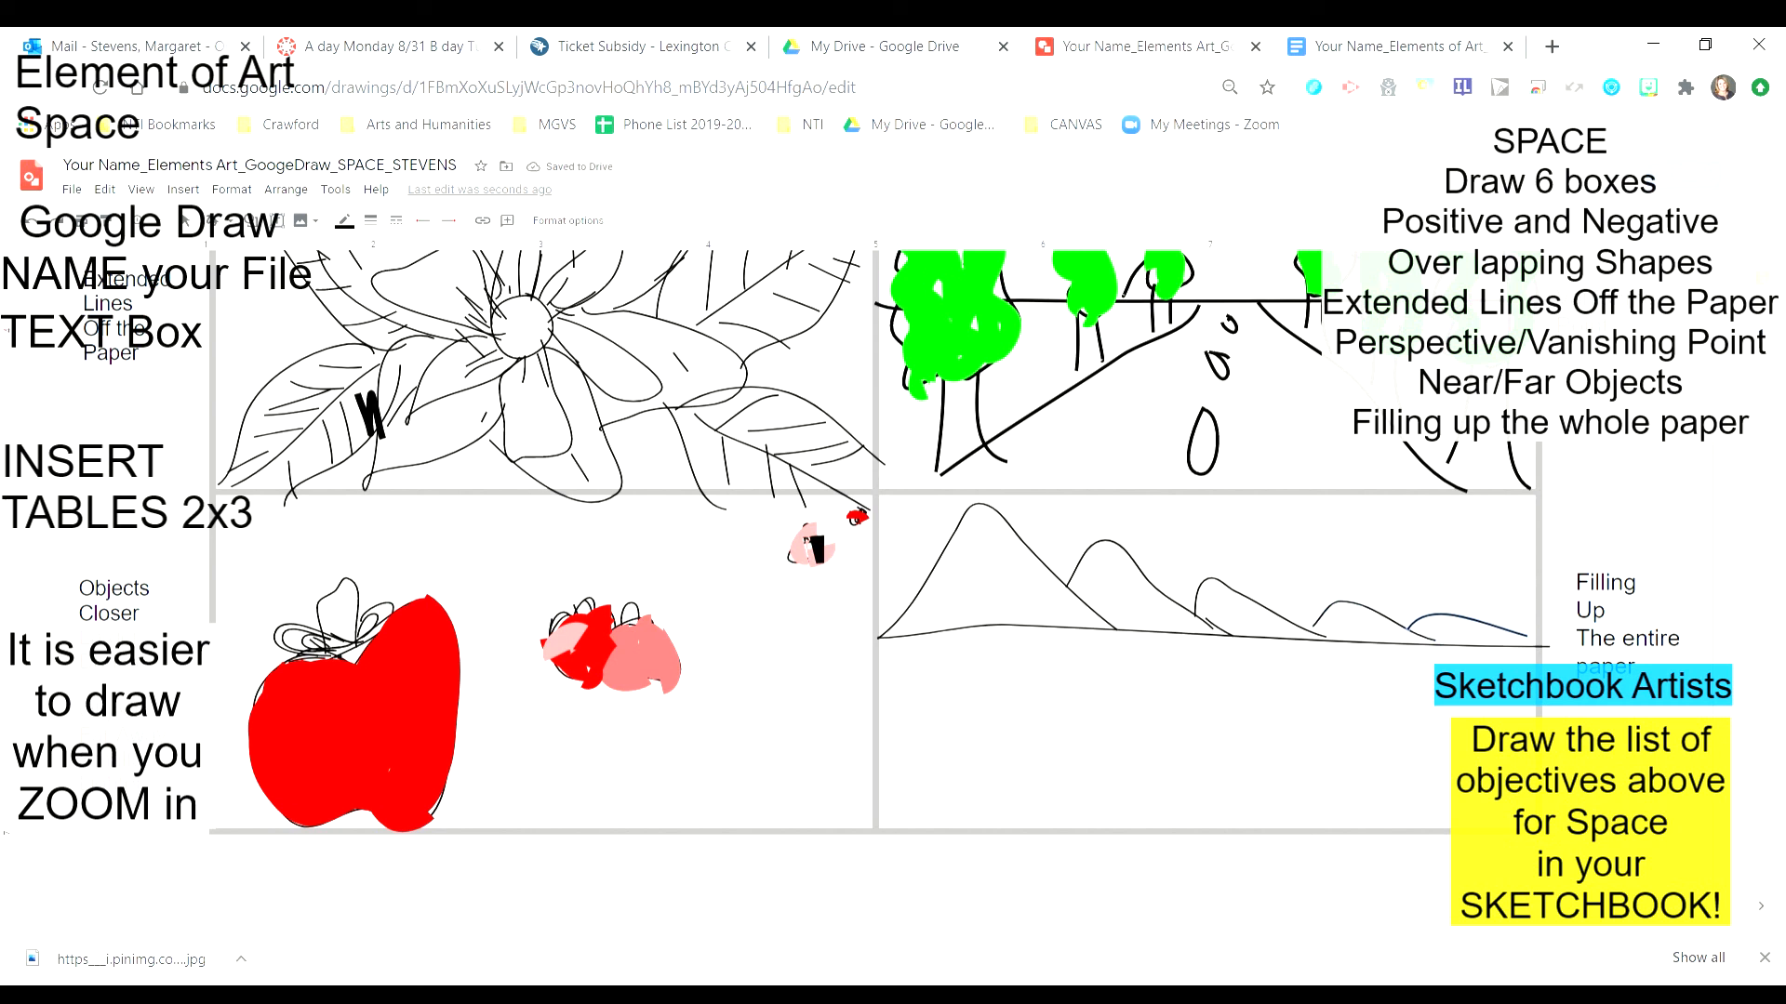
mouse_move(1202, 636)
left_mouse_down()
mouse_move(1101, 666)
mouse_move(1162, 680)
mouse_move(1082, 707)
mouse_move(1154, 728)
mouse_move(1151, 743)
mouse_move(1078, 747)
mouse_move(1045, 798)
mouse_move(943, 825)
left_mouse_up()
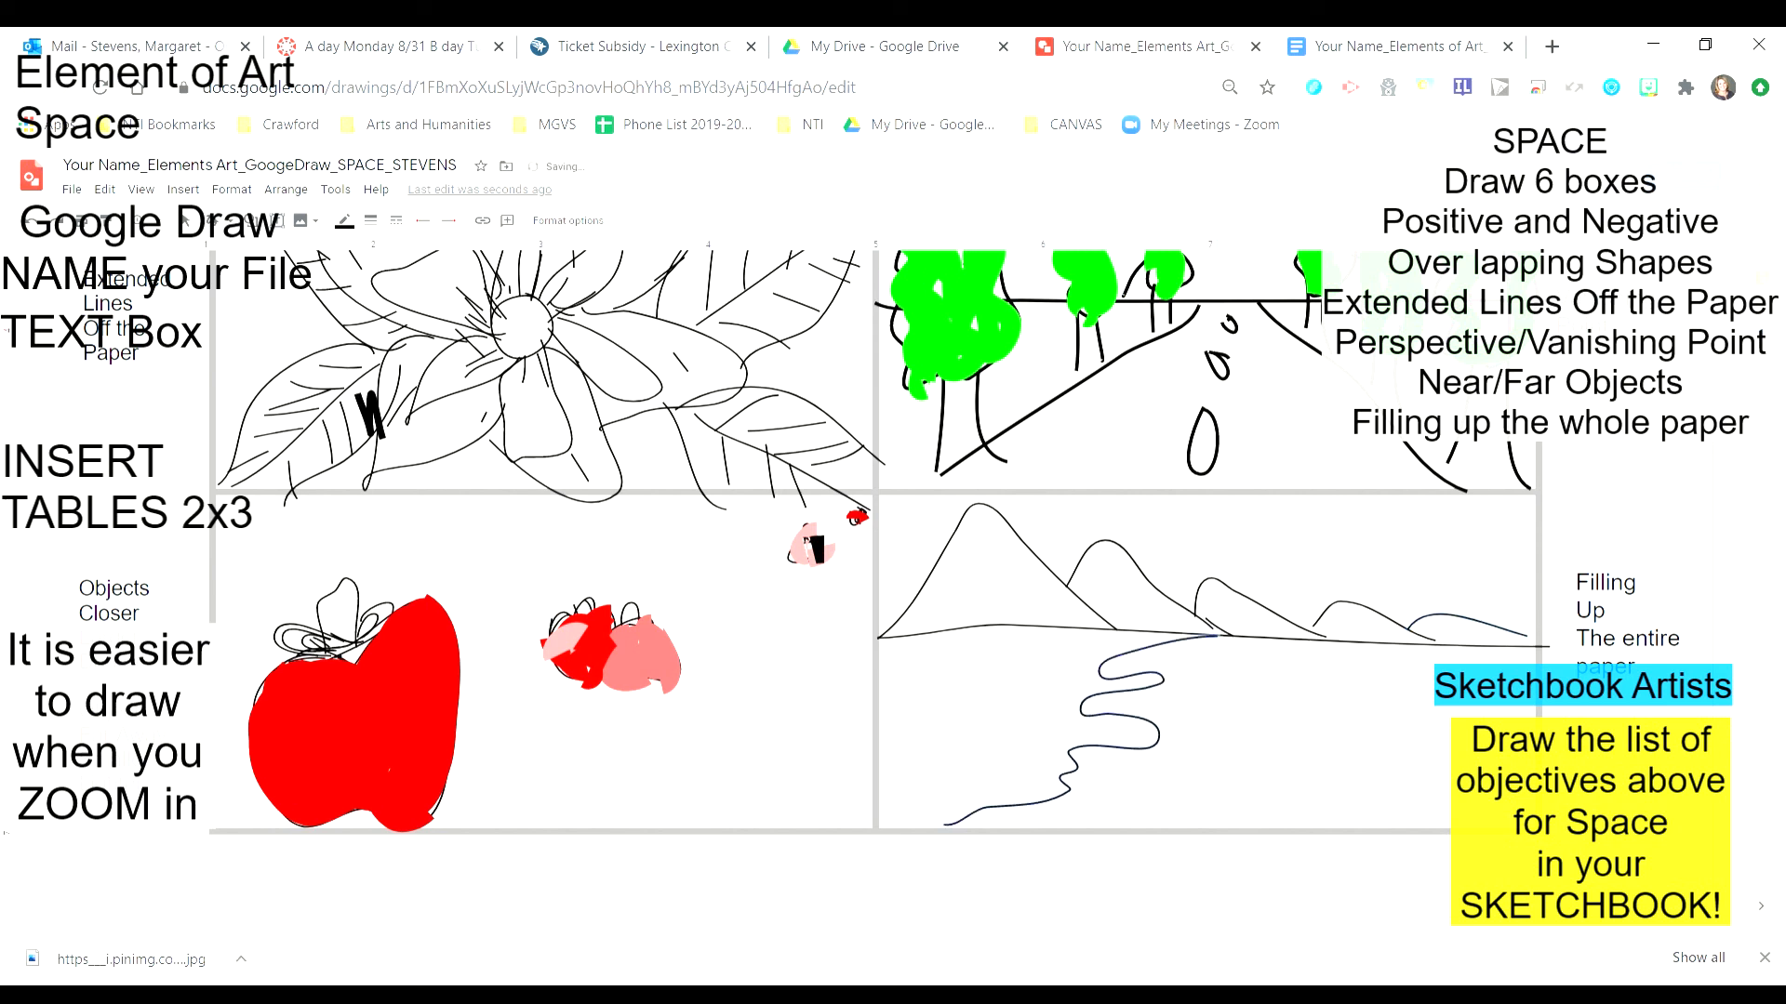
- Draw a sailboat with a hull and two sails at the right of the landscape, with short ripple lines on the water
mouse_move(1348, 676)
left_mouse_down()
mouse_move(1399, 676)
mouse_move(1443, 722)
mouse_move(1360, 680)
mouse_move(1434, 576)
mouse_move(1435, 536)
mouse_move(1467, 552)
mouse_move(1502, 636)
mouse_move(1437, 649)
left_mouse_up()
key("Escape")
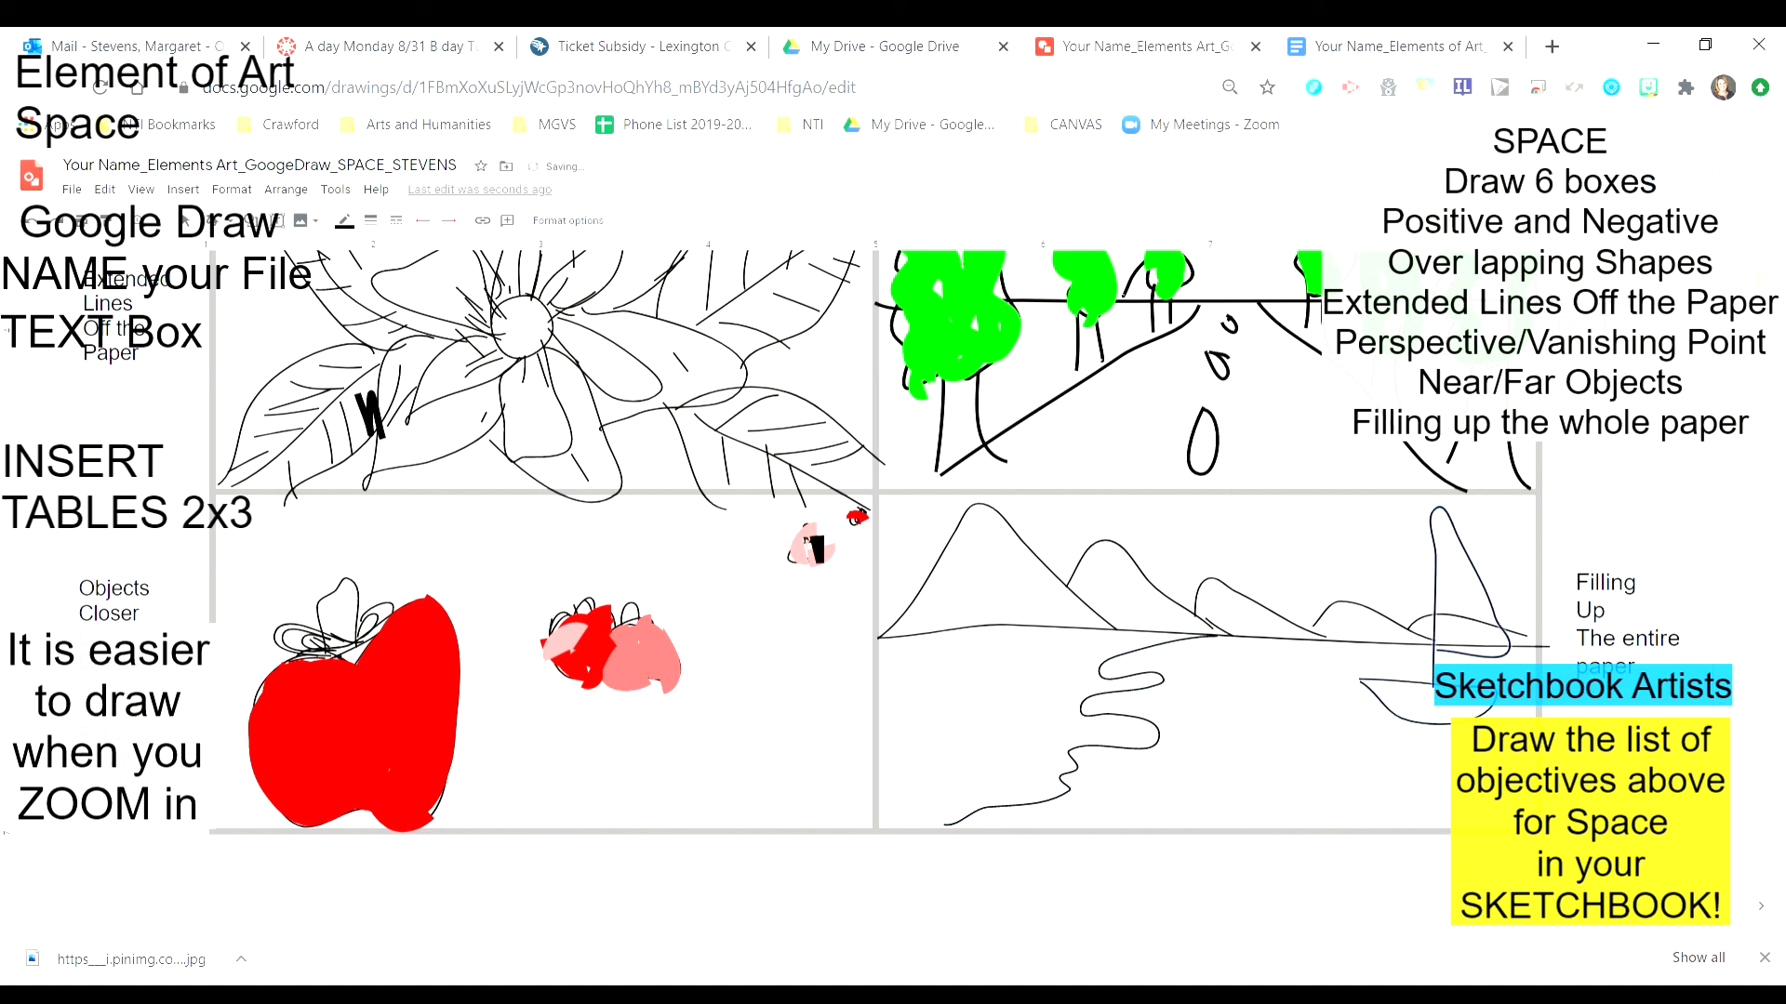
mouse_move(1433, 518)
left_mouse_down()
mouse_move(1407, 614)
mouse_move(1427, 662)
left_mouse_up()
left_click_drag(1333, 727, 1415, 725)
mouse_move(1225, 675)
left_mouse_down()
mouse_move(1281, 668)
mouse_move(1318, 718)
mouse_move(1432, 770)
left_mouse_up()
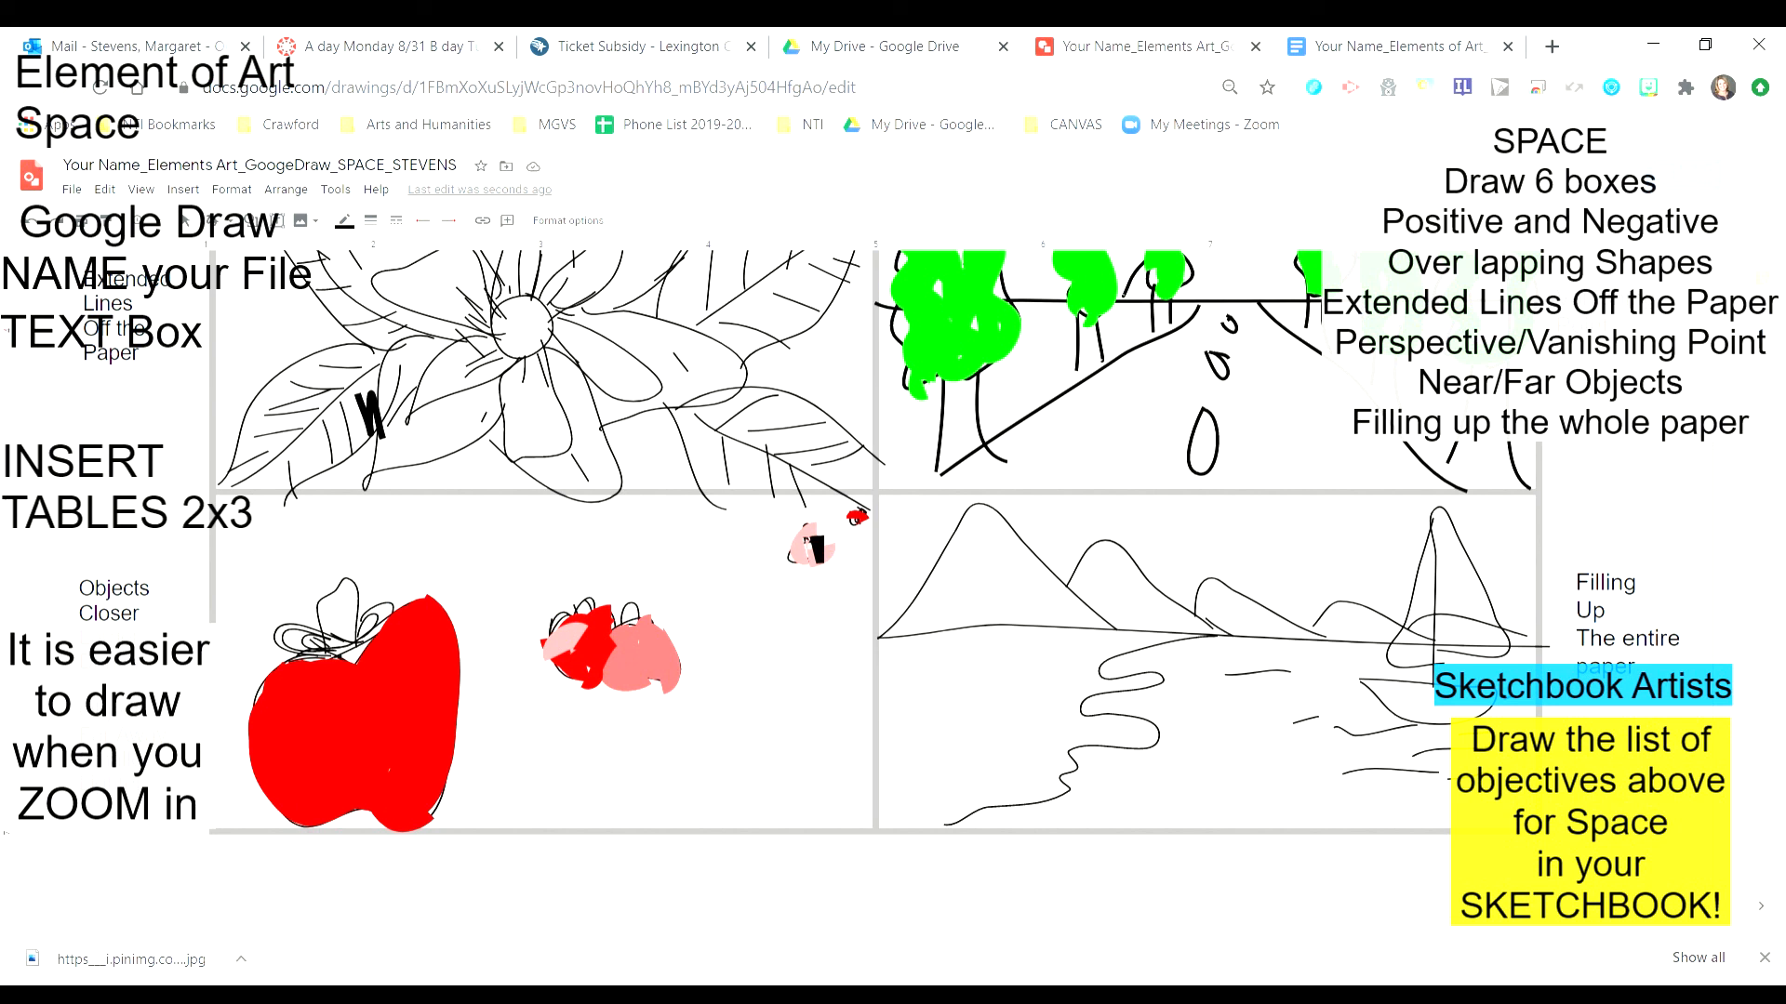
- Draw a small umbrella on the shore with an oval beside it, undoing the unwanted stroke in between
mouse_move(948, 691)
left_mouse_down()
mouse_move(953, 733)
mouse_move(970, 680)
mouse_move(925, 699)
mouse_move(974, 672)
mouse_move(919, 687)
mouse_move(974, 665)
mouse_move(919, 690)
mouse_move(924, 675)
mouse_move(938, 664)
mouse_move(930, 704)
mouse_move(983, 675)
mouse_move(926, 711)
mouse_move(985, 676)
mouse_move(948, 676)
left_mouse_up()
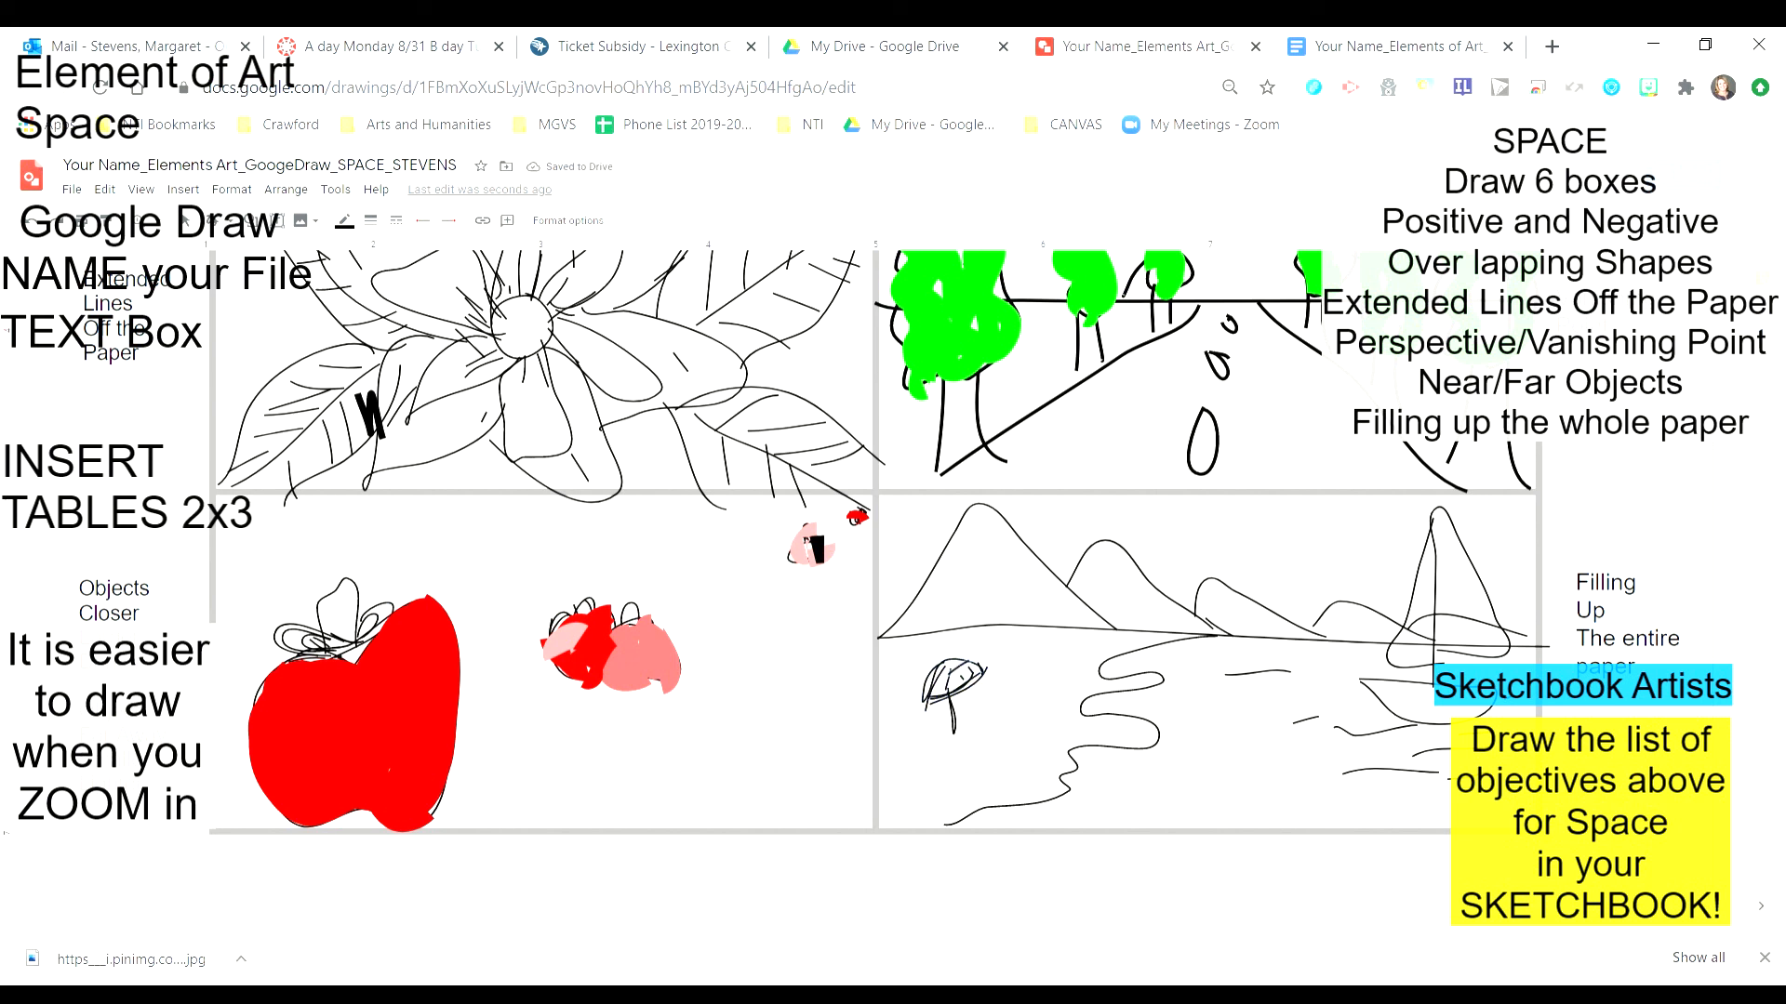
mouse_move(979, 717)
left_mouse_down()
mouse_move(1051, 729)
mouse_move(1053, 711)
mouse_move(982, 708)
left_mouse_up()
left_click(41, 229)
mouse_move(996, 698)
left_mouse_down()
mouse_move(1045, 737)
mouse_move(1059, 715)
mouse_move(999, 702)
left_mouse_up()
left_click(163, 230)
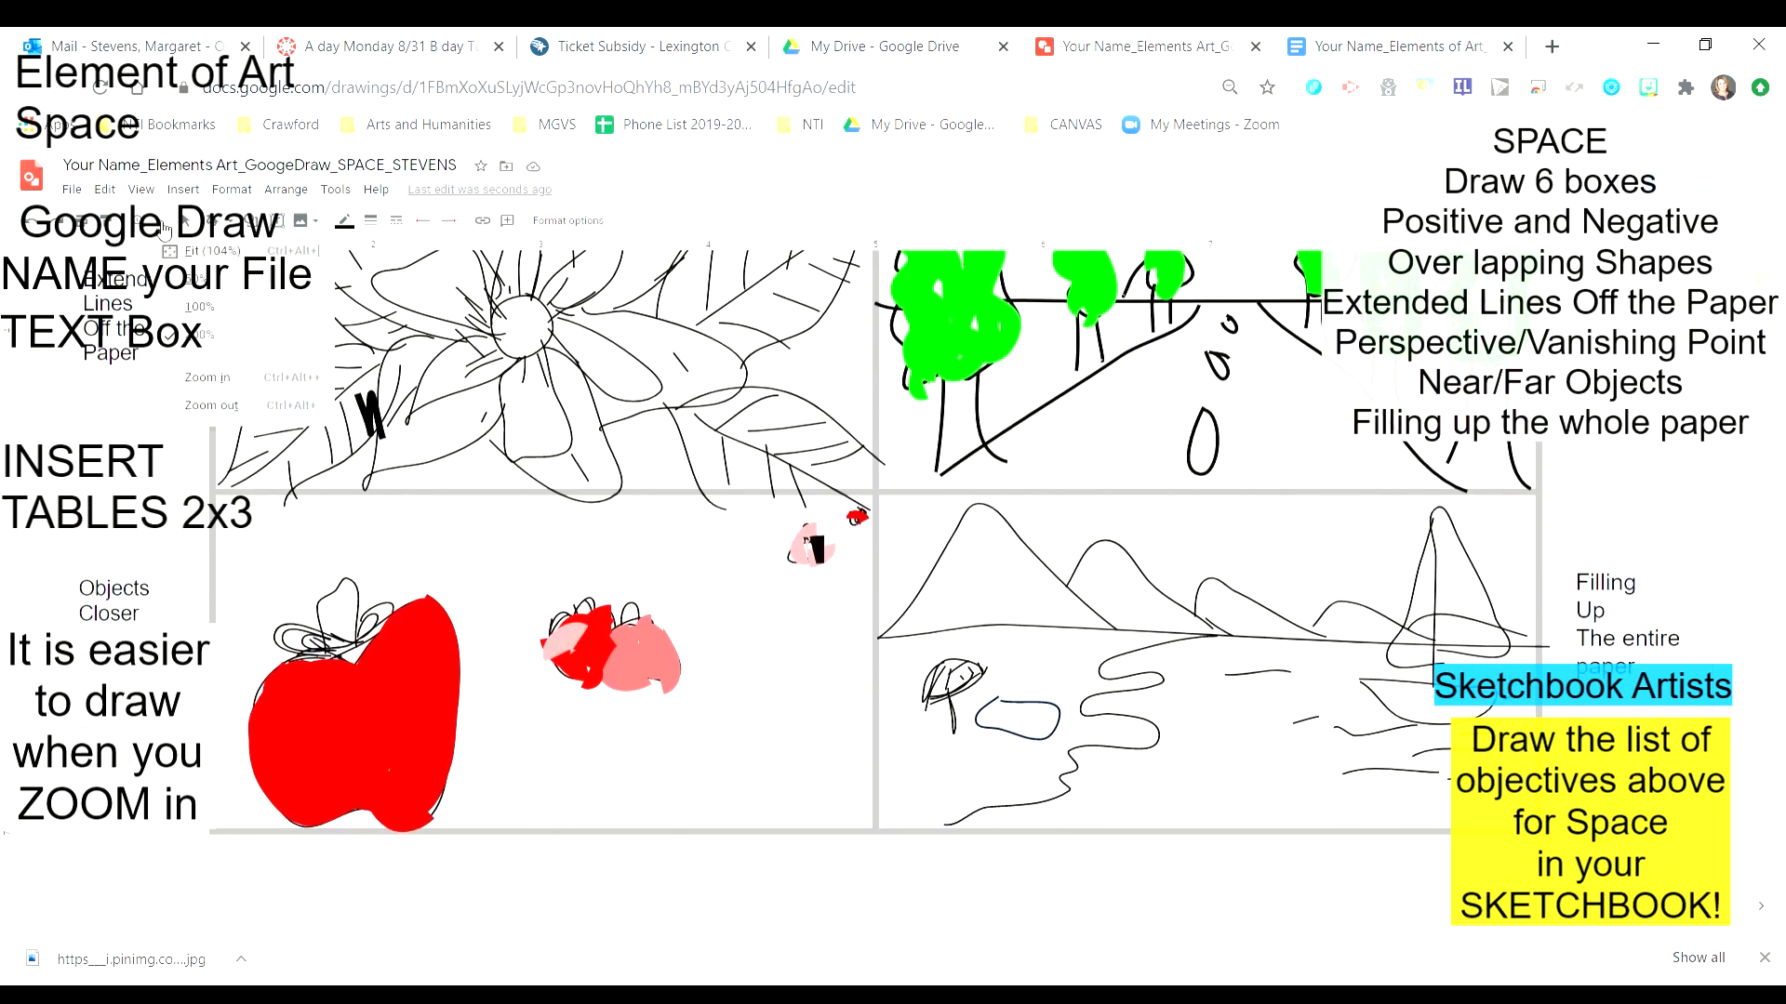
left_click(186, 306)
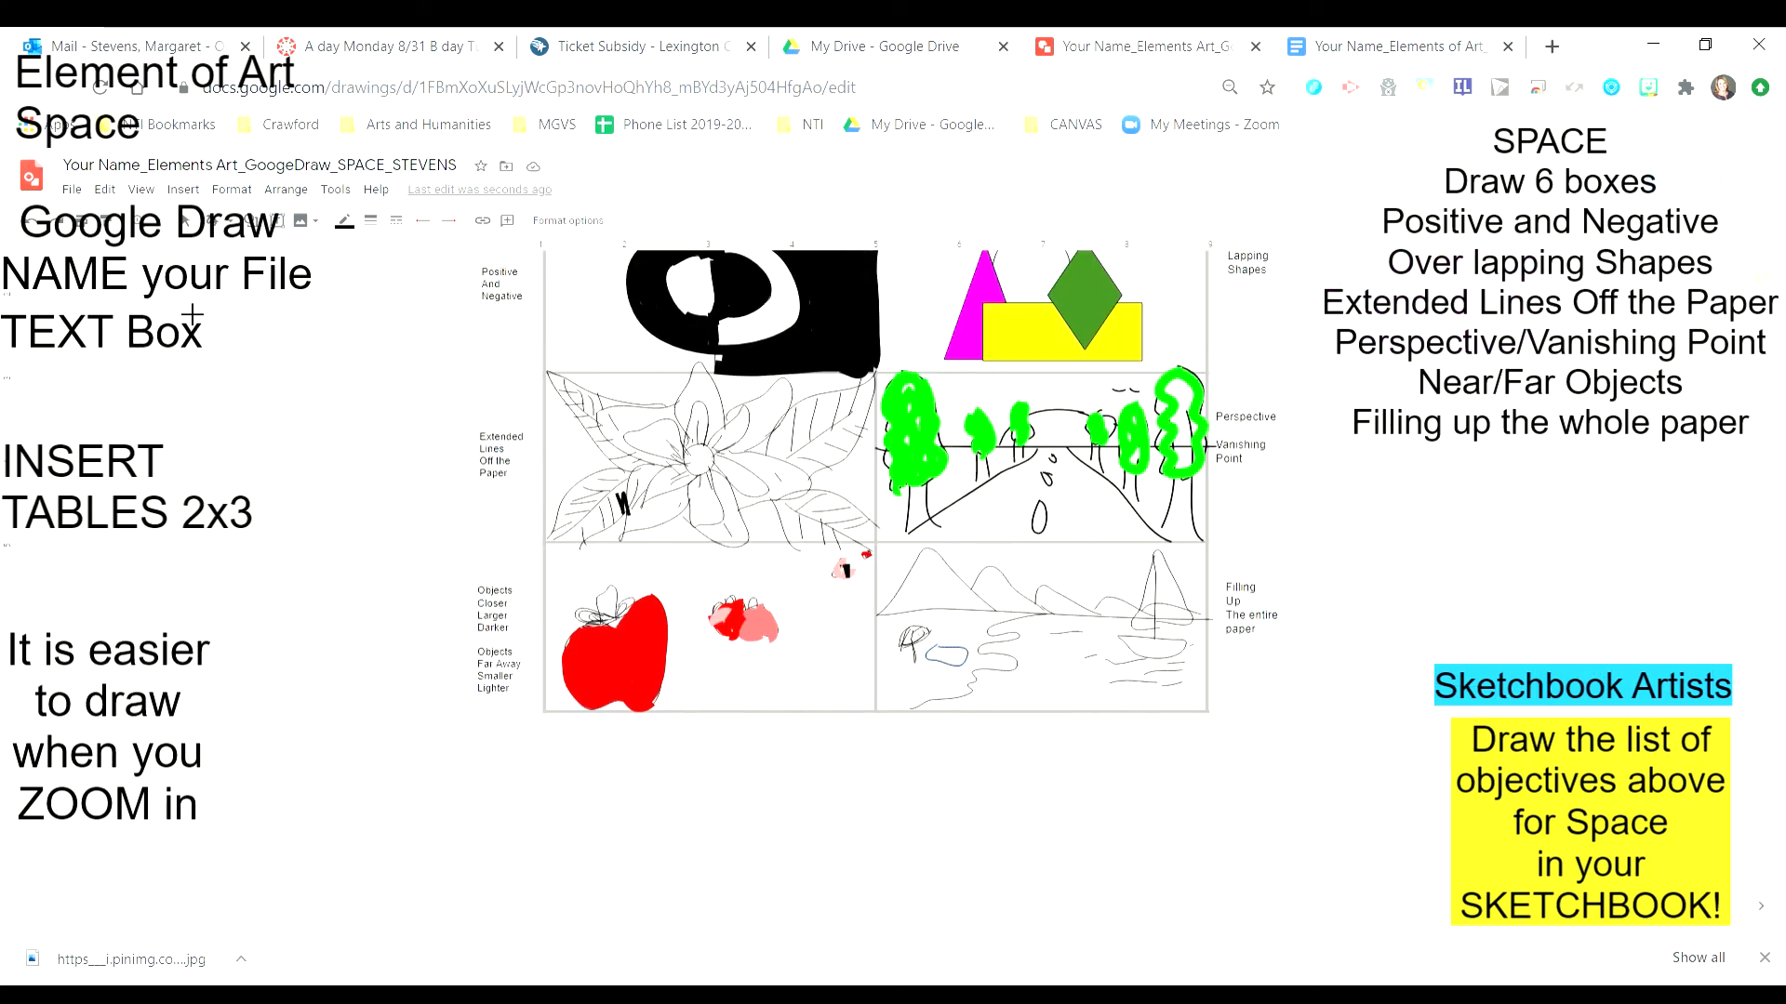